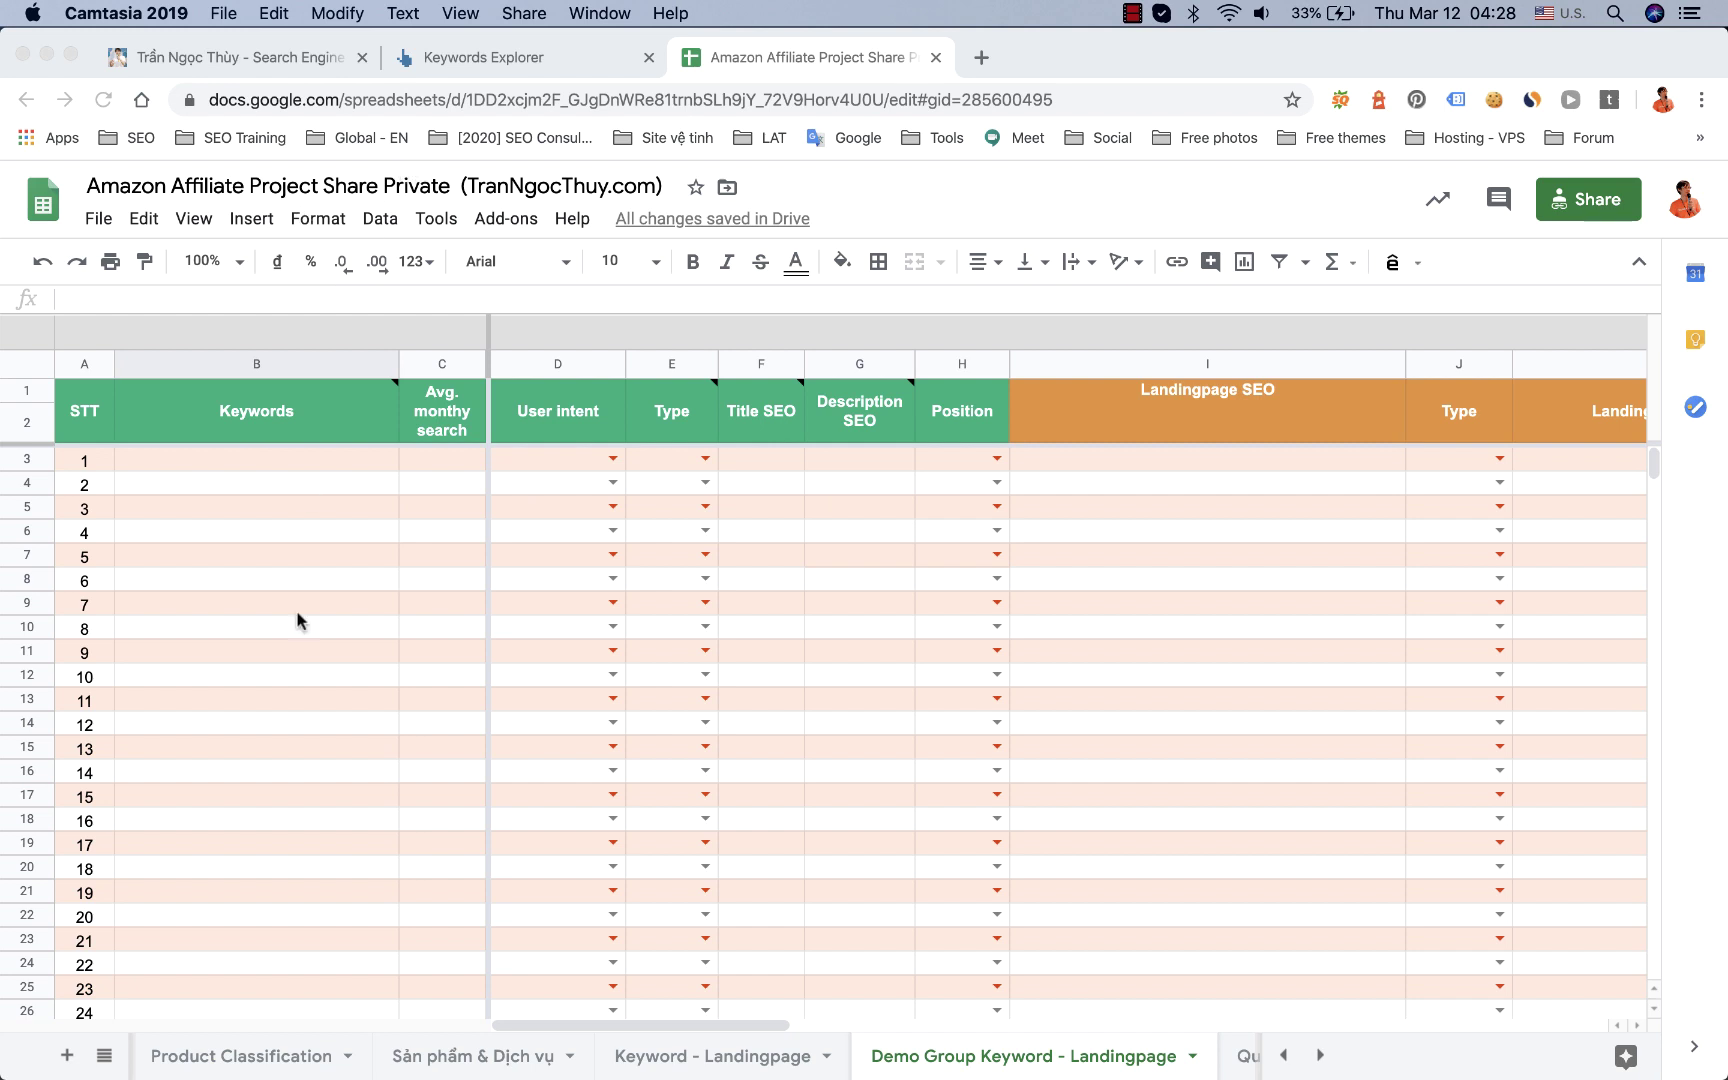
Step: Review the project figures on the "Tổng quan dự án" sheet, including earnings, clicks, traffic, landing pages and cost rows
scroll(290, 1062, left, 5)
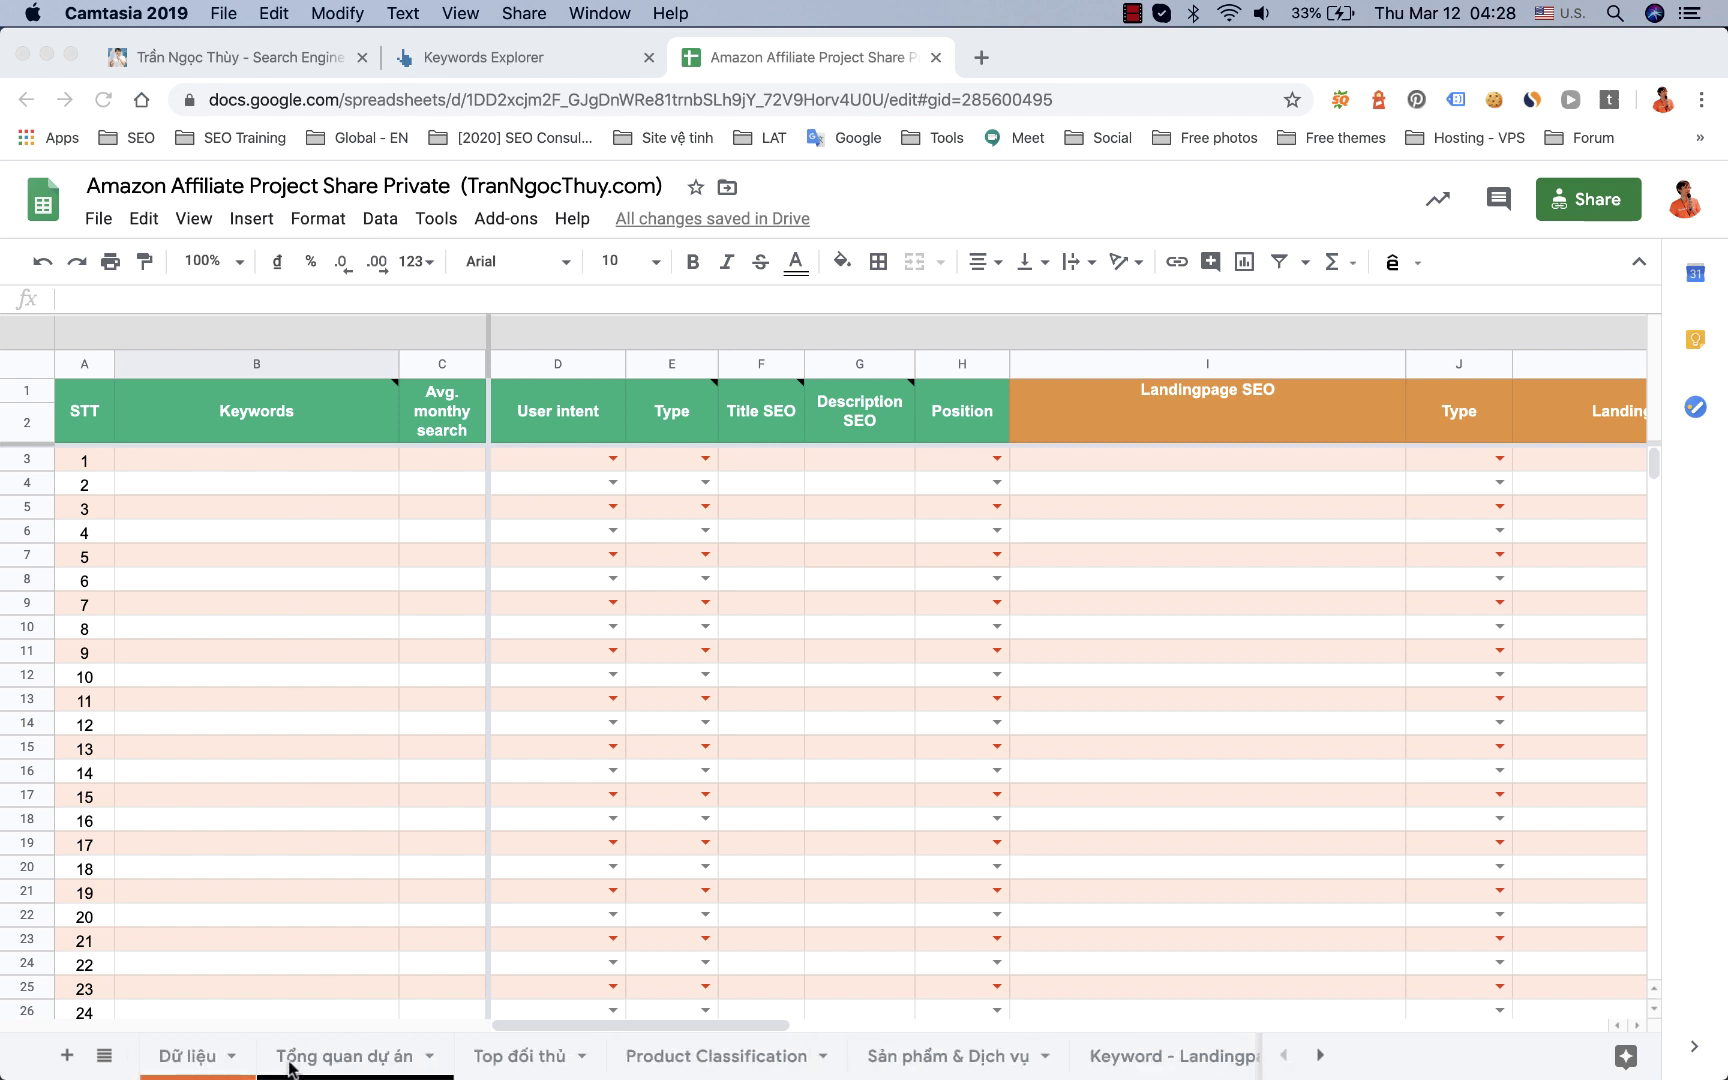
click(342, 1055)
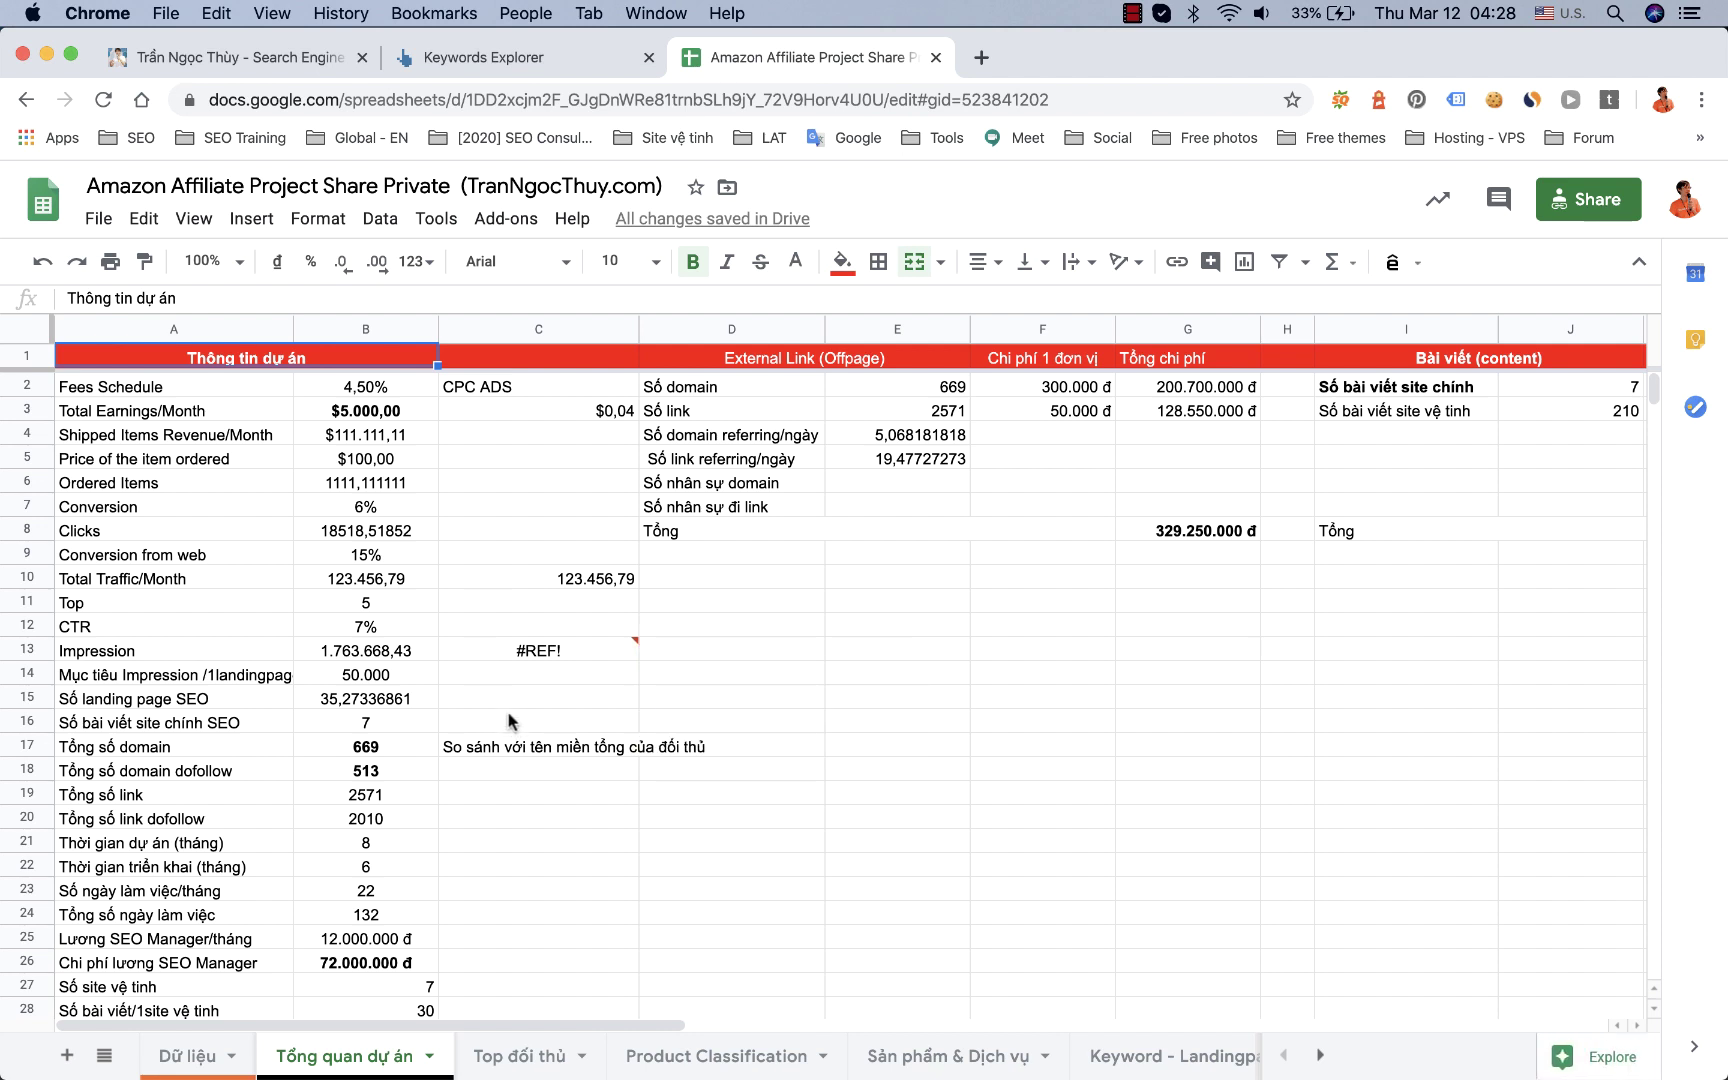
scroll(508, 720, down, 5)
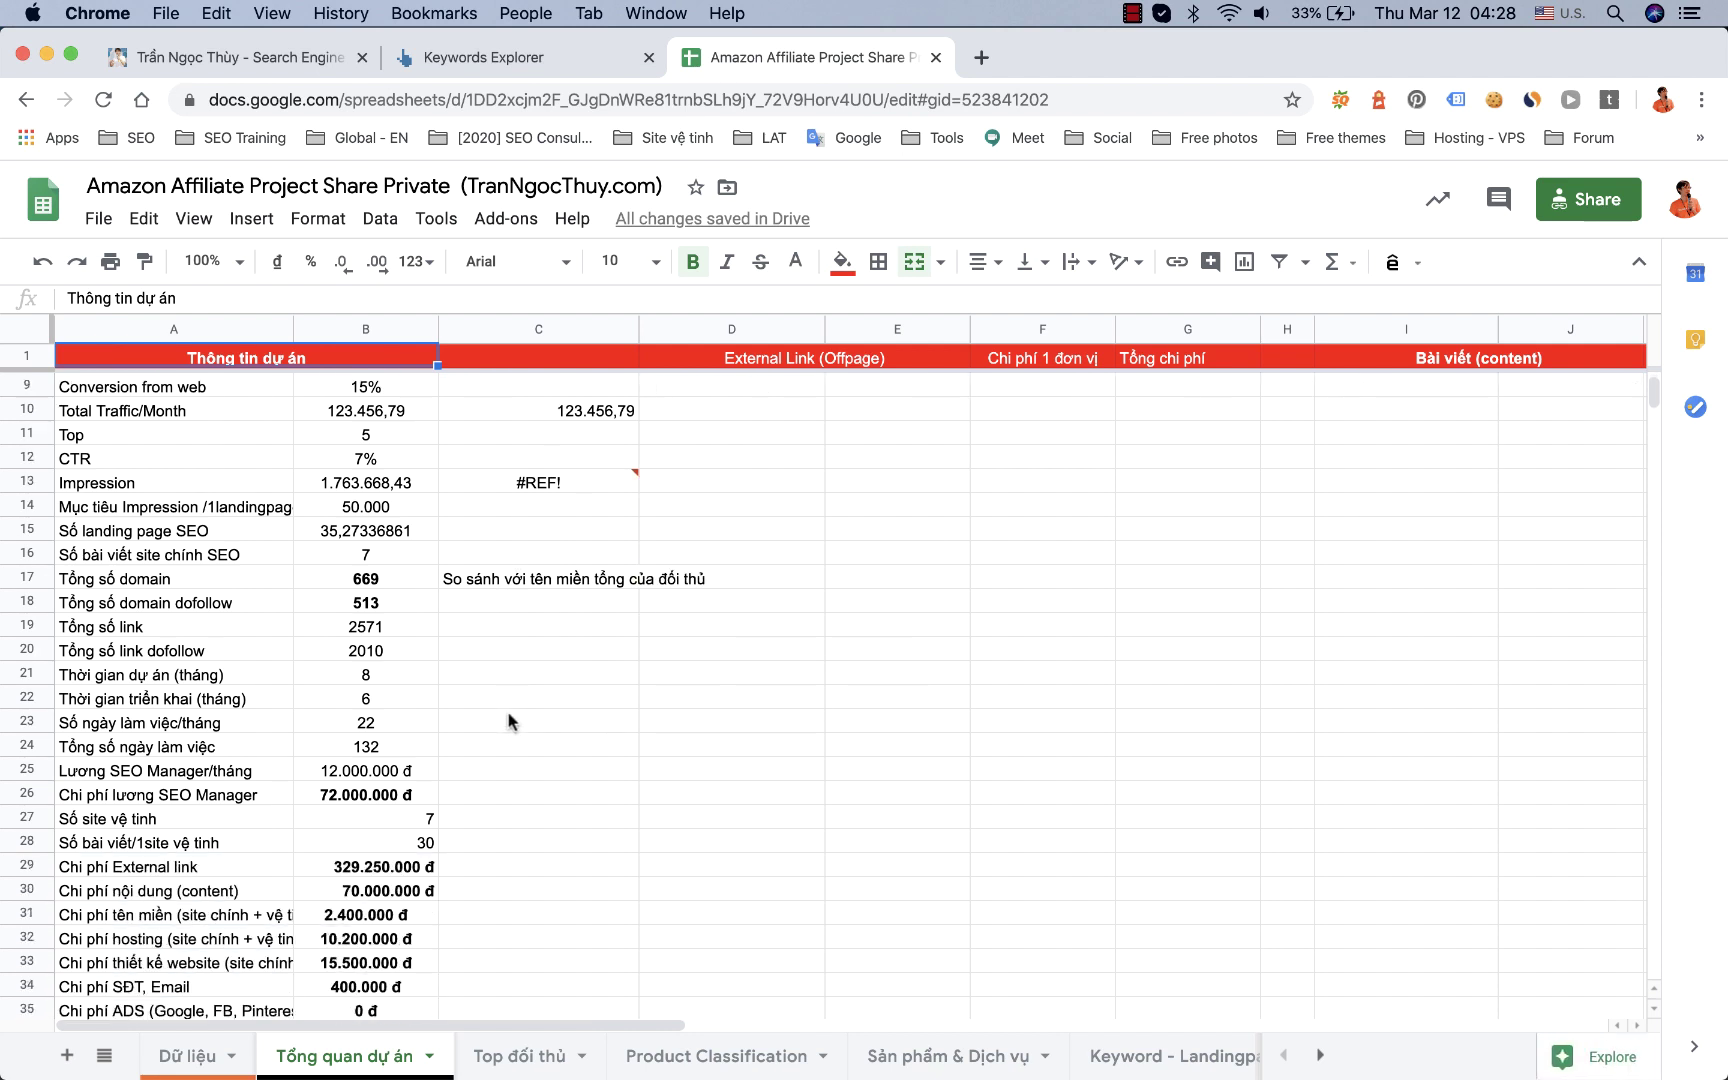
scroll(508, 720, up, 5)
drag(366, 387, 373, 627)
click(384, 574)
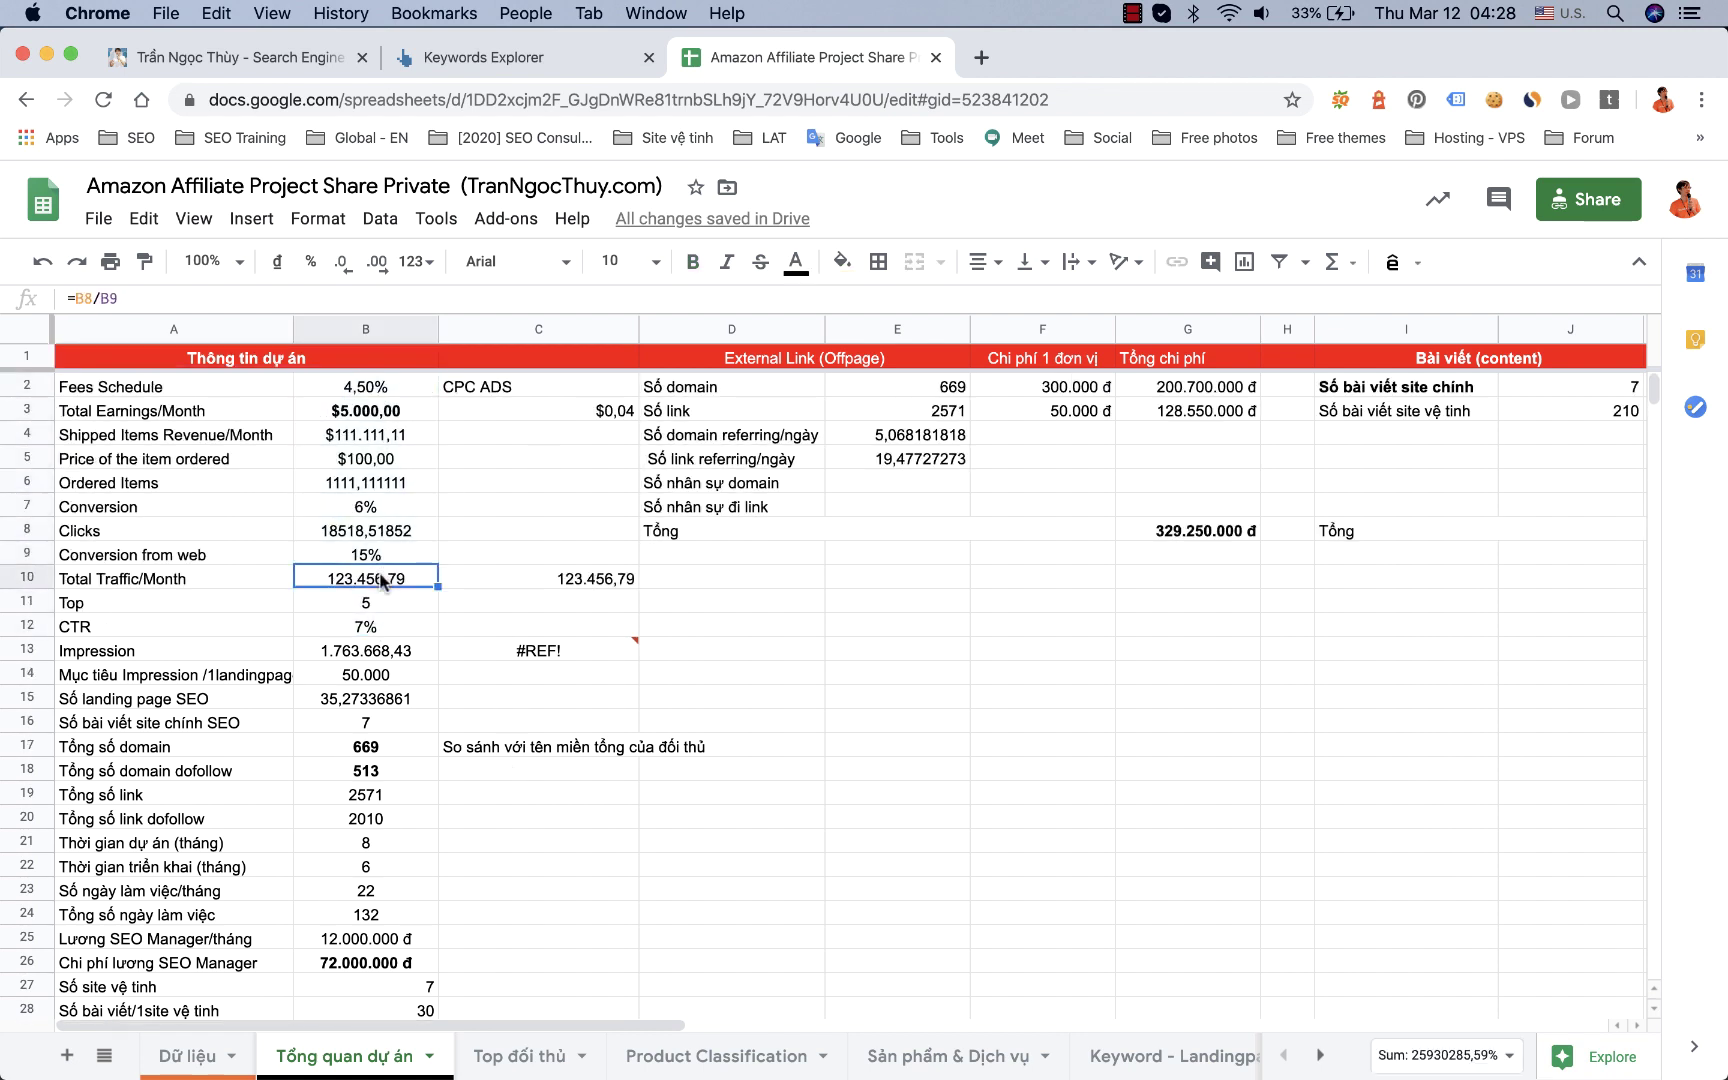
click(370, 532)
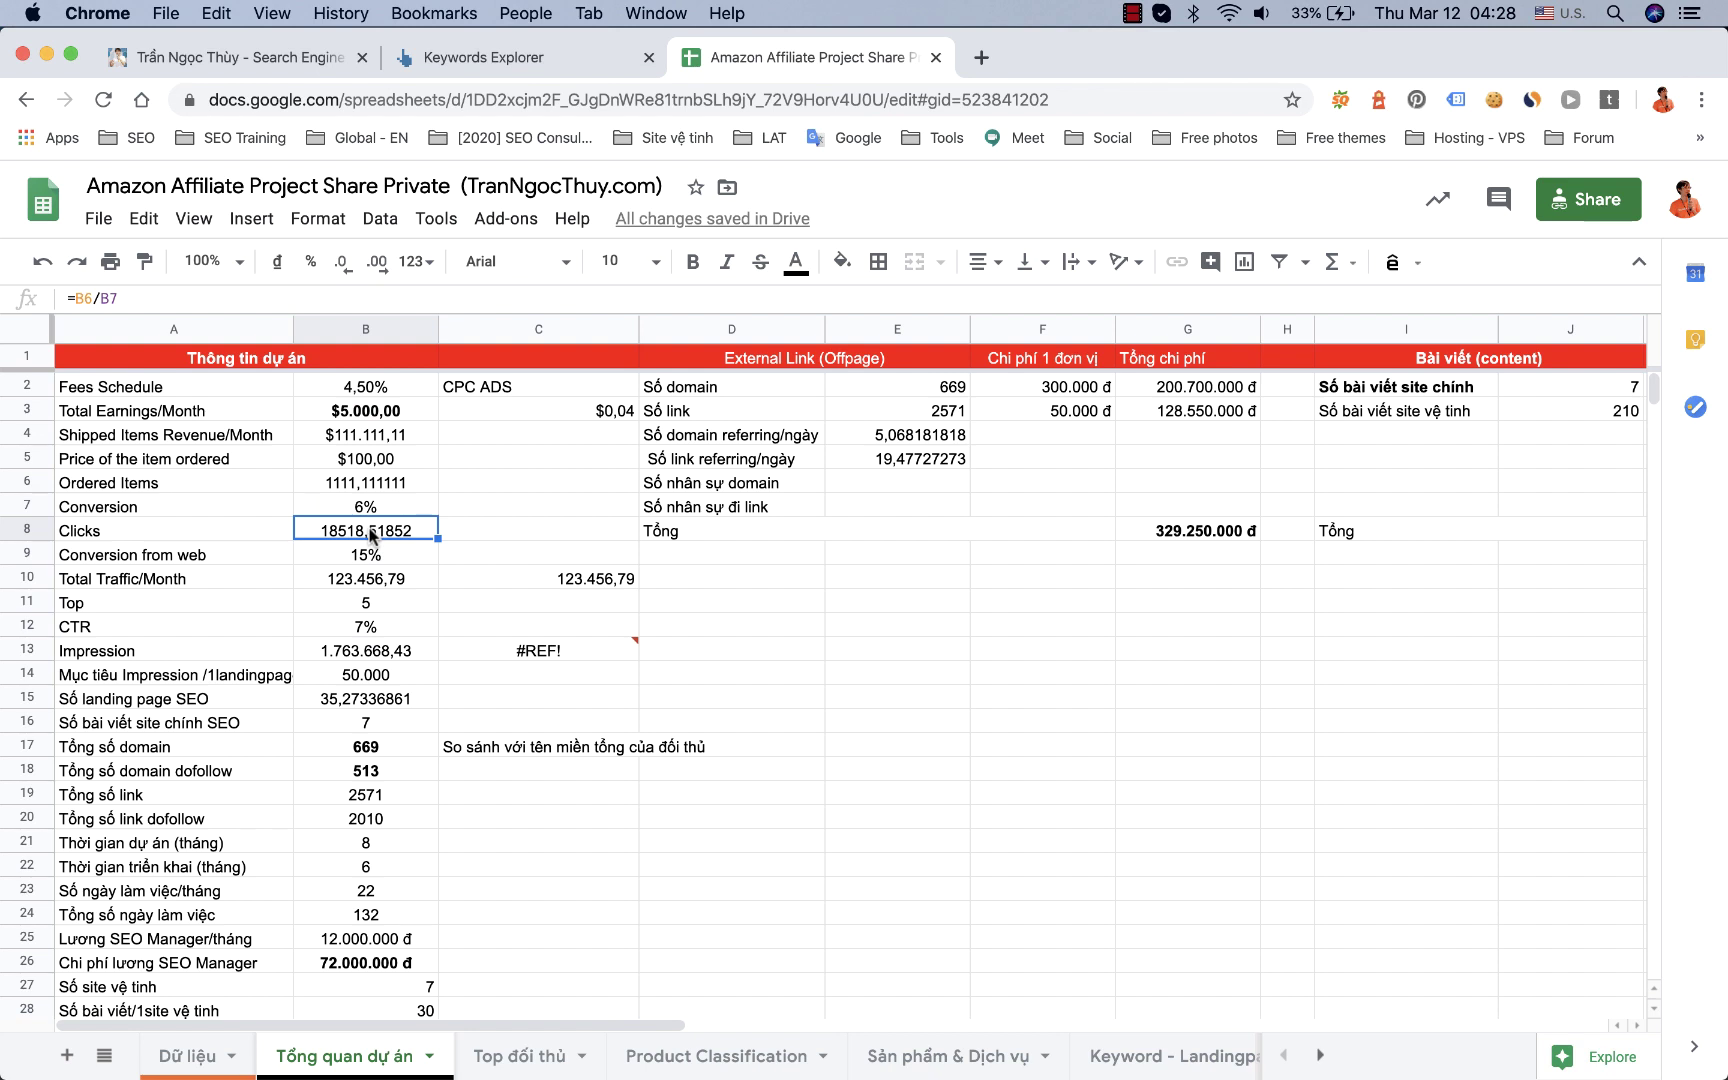
drag(368, 393, 392, 702)
click(611, 690)
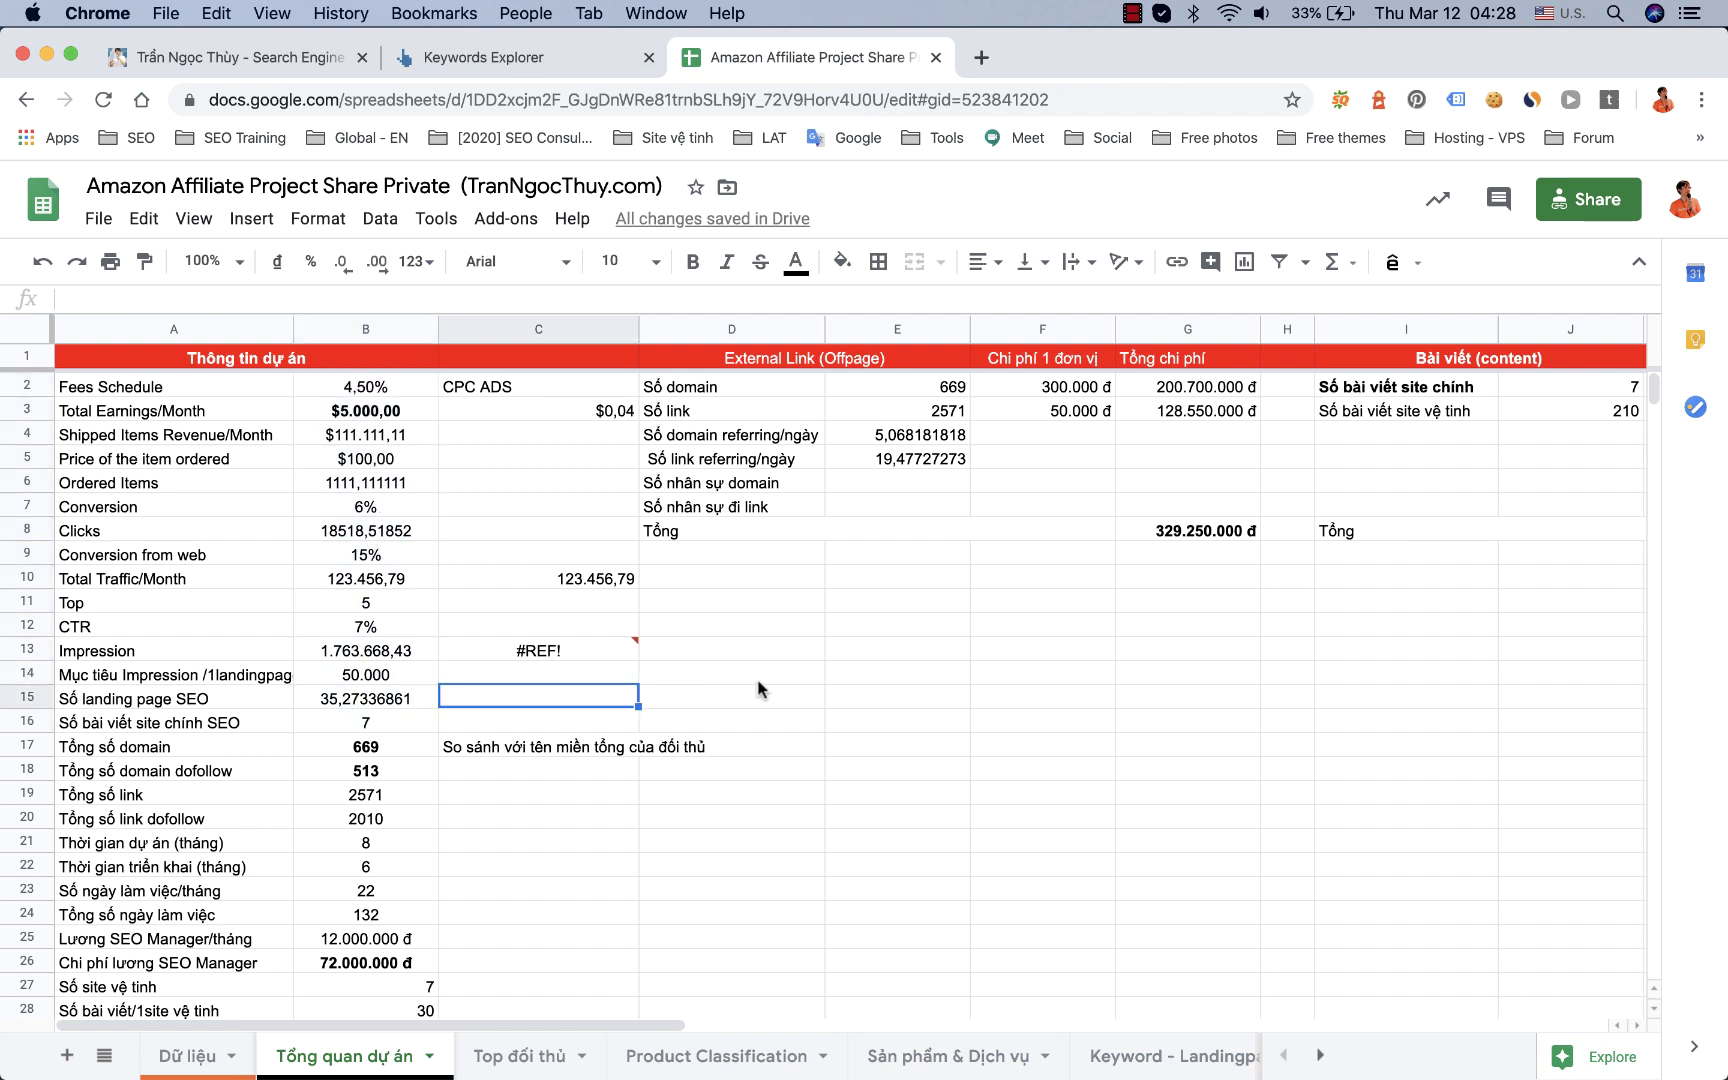
scroll(702, 764, down, 5)
scroll(702, 764, up, 3)
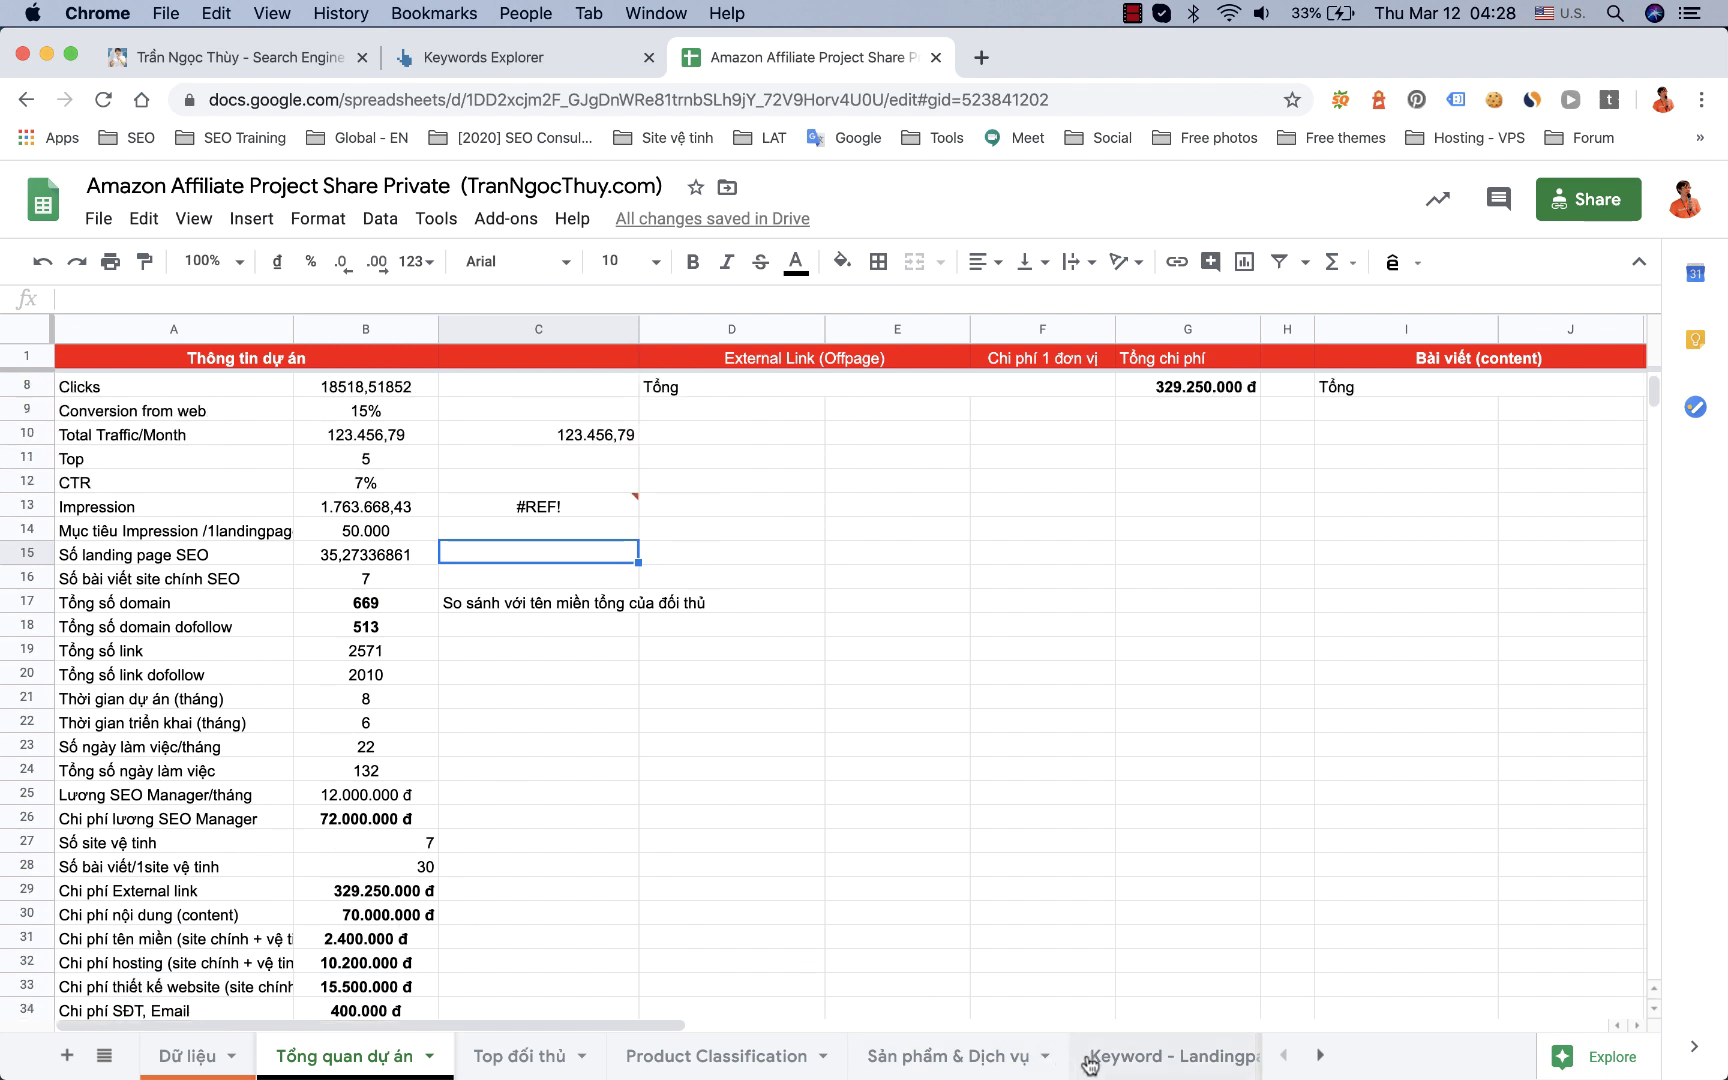
Step: Enter "best gaming headset" as the first keyword on the "Demo Group Keyword - Landingpage" sheet
scroll(1090, 1062, right, 8)
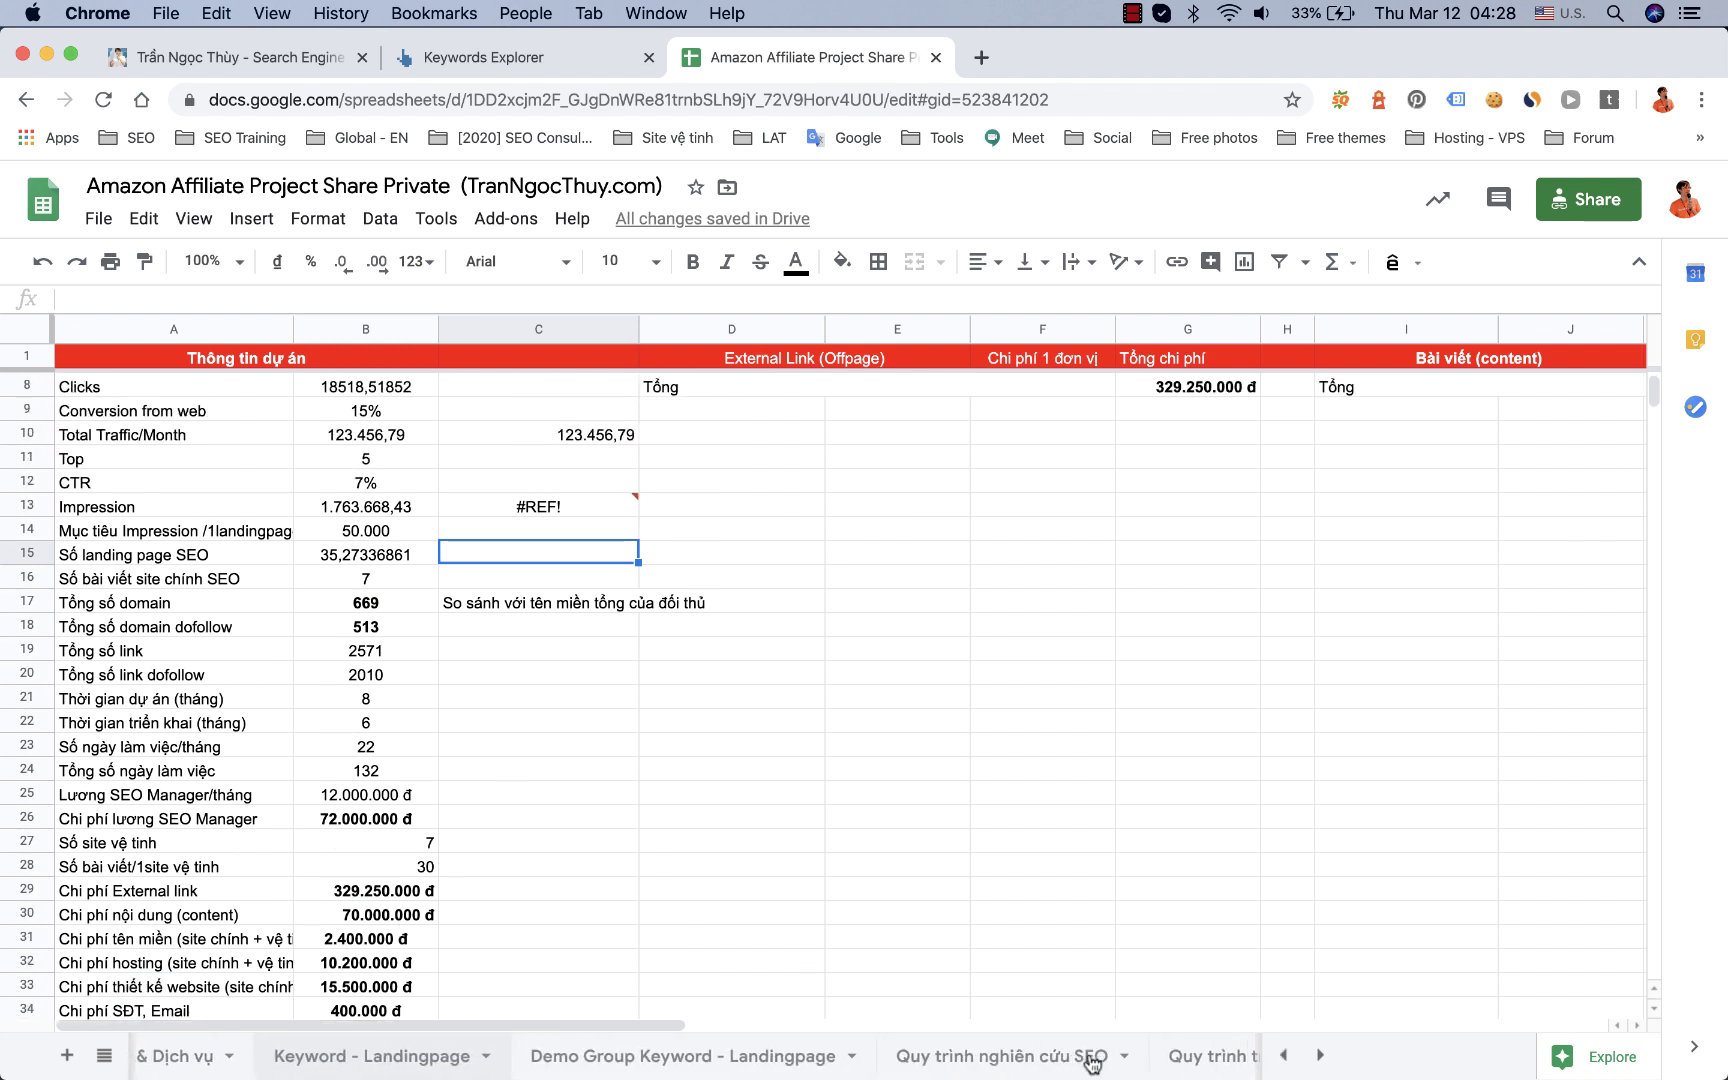
click(745, 1056)
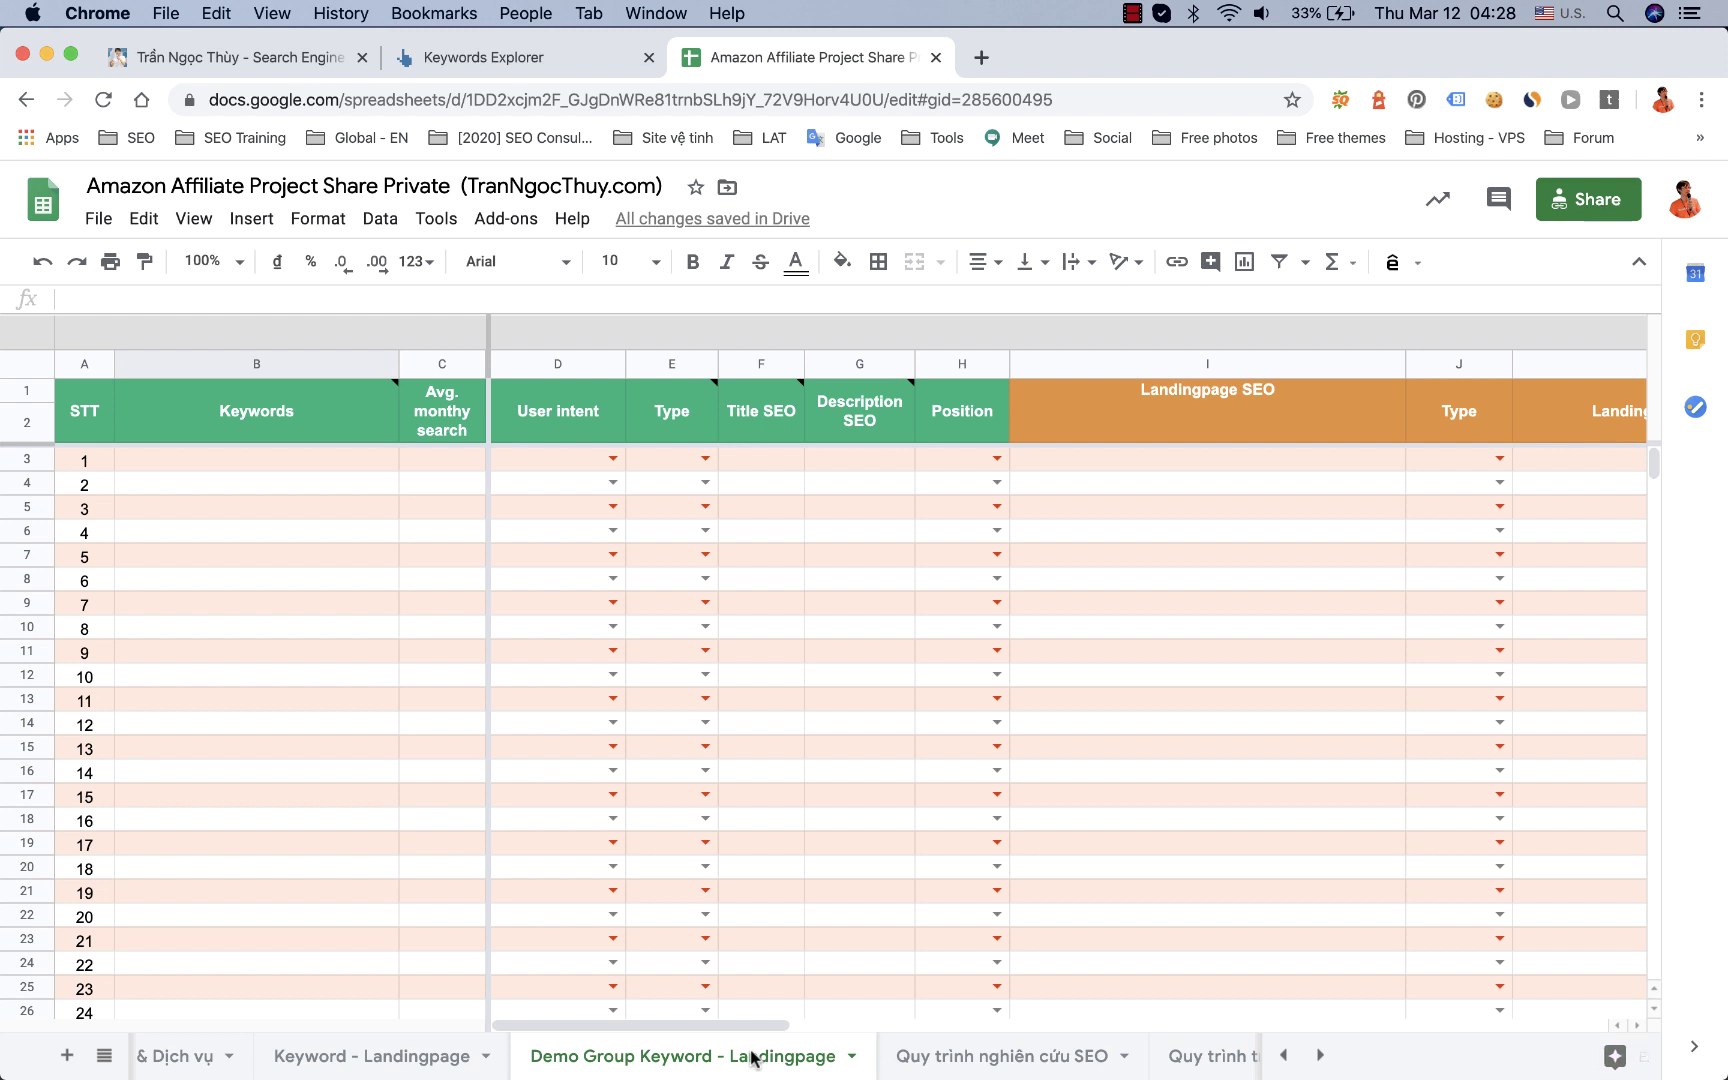
double_click(228, 462)
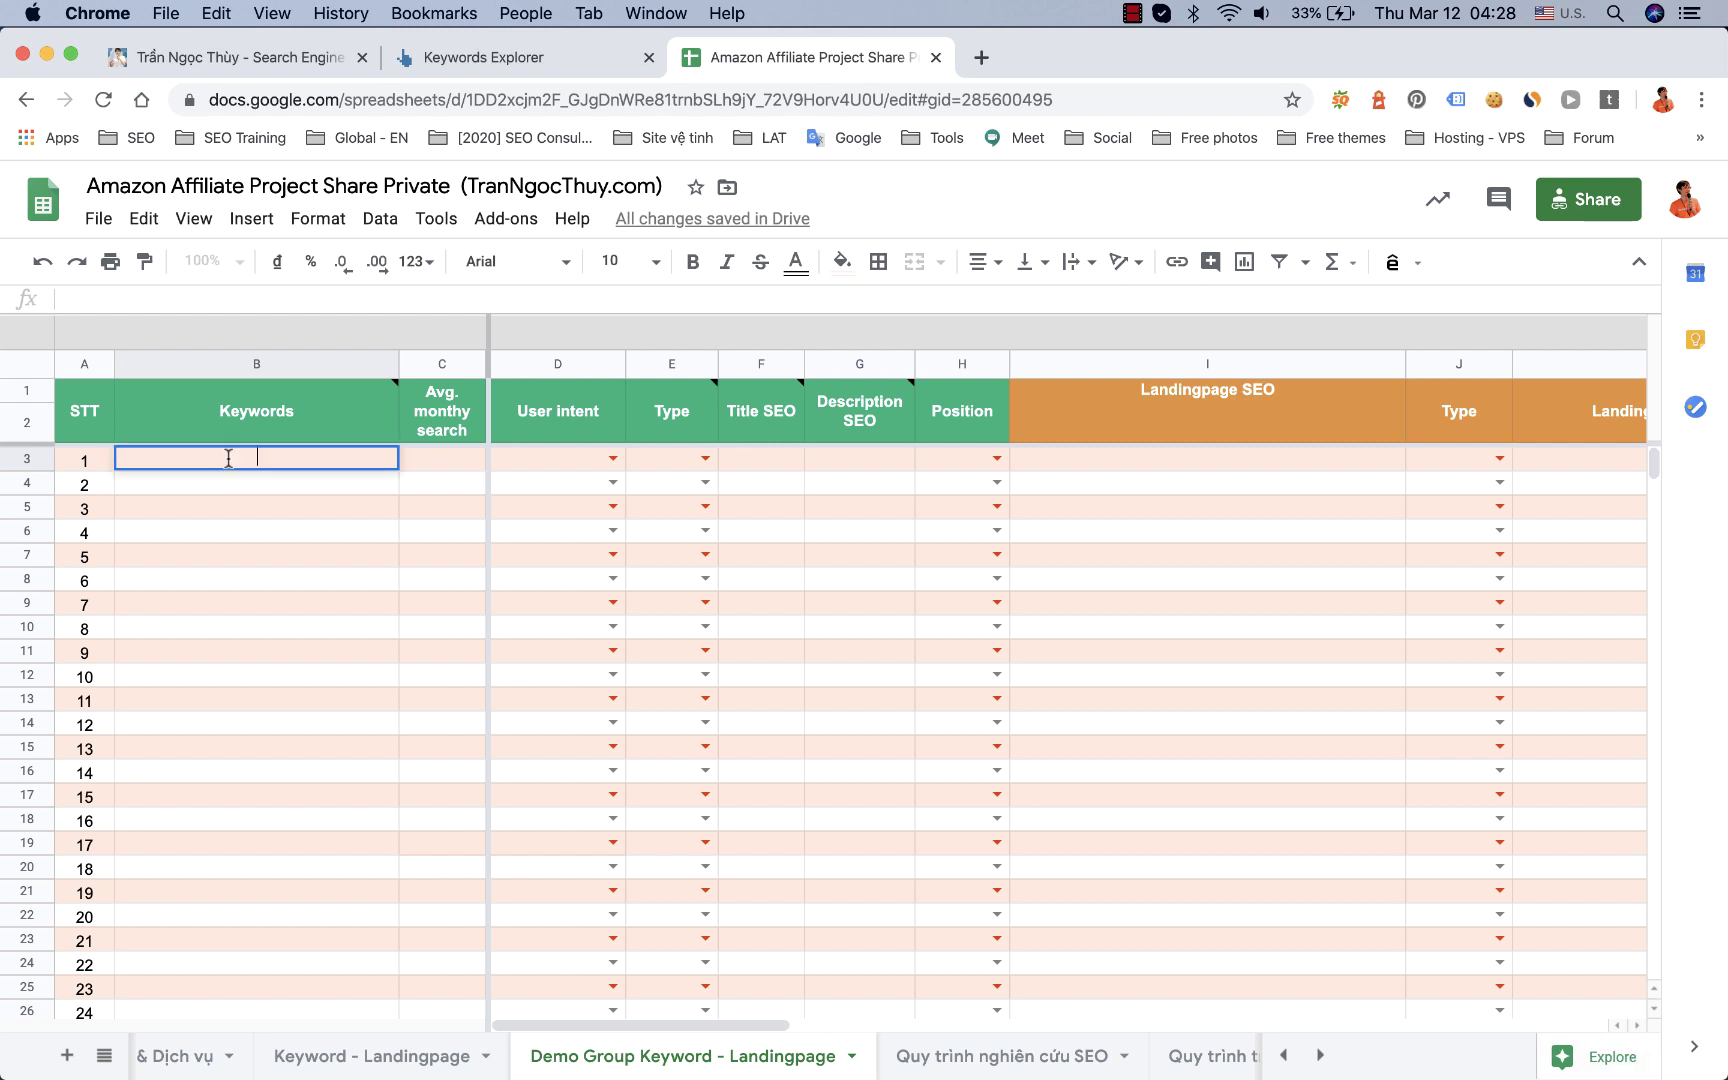
text(est gaming headset)
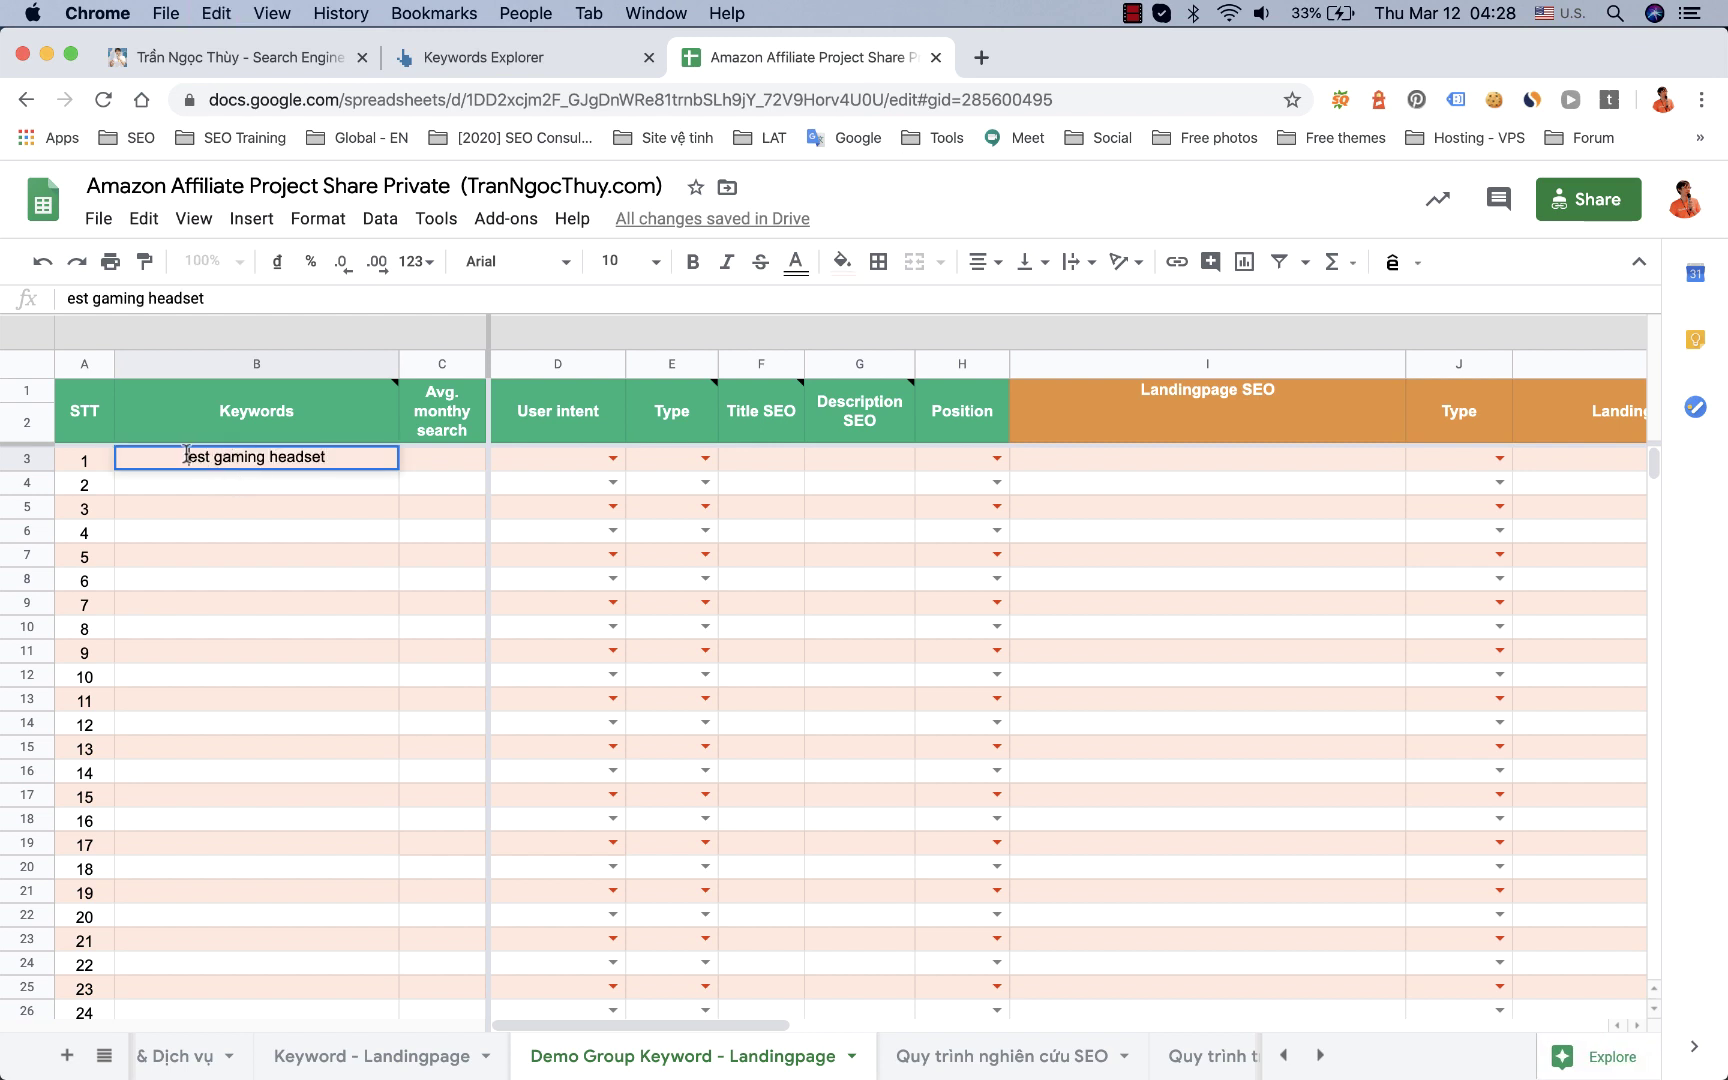
text(B)
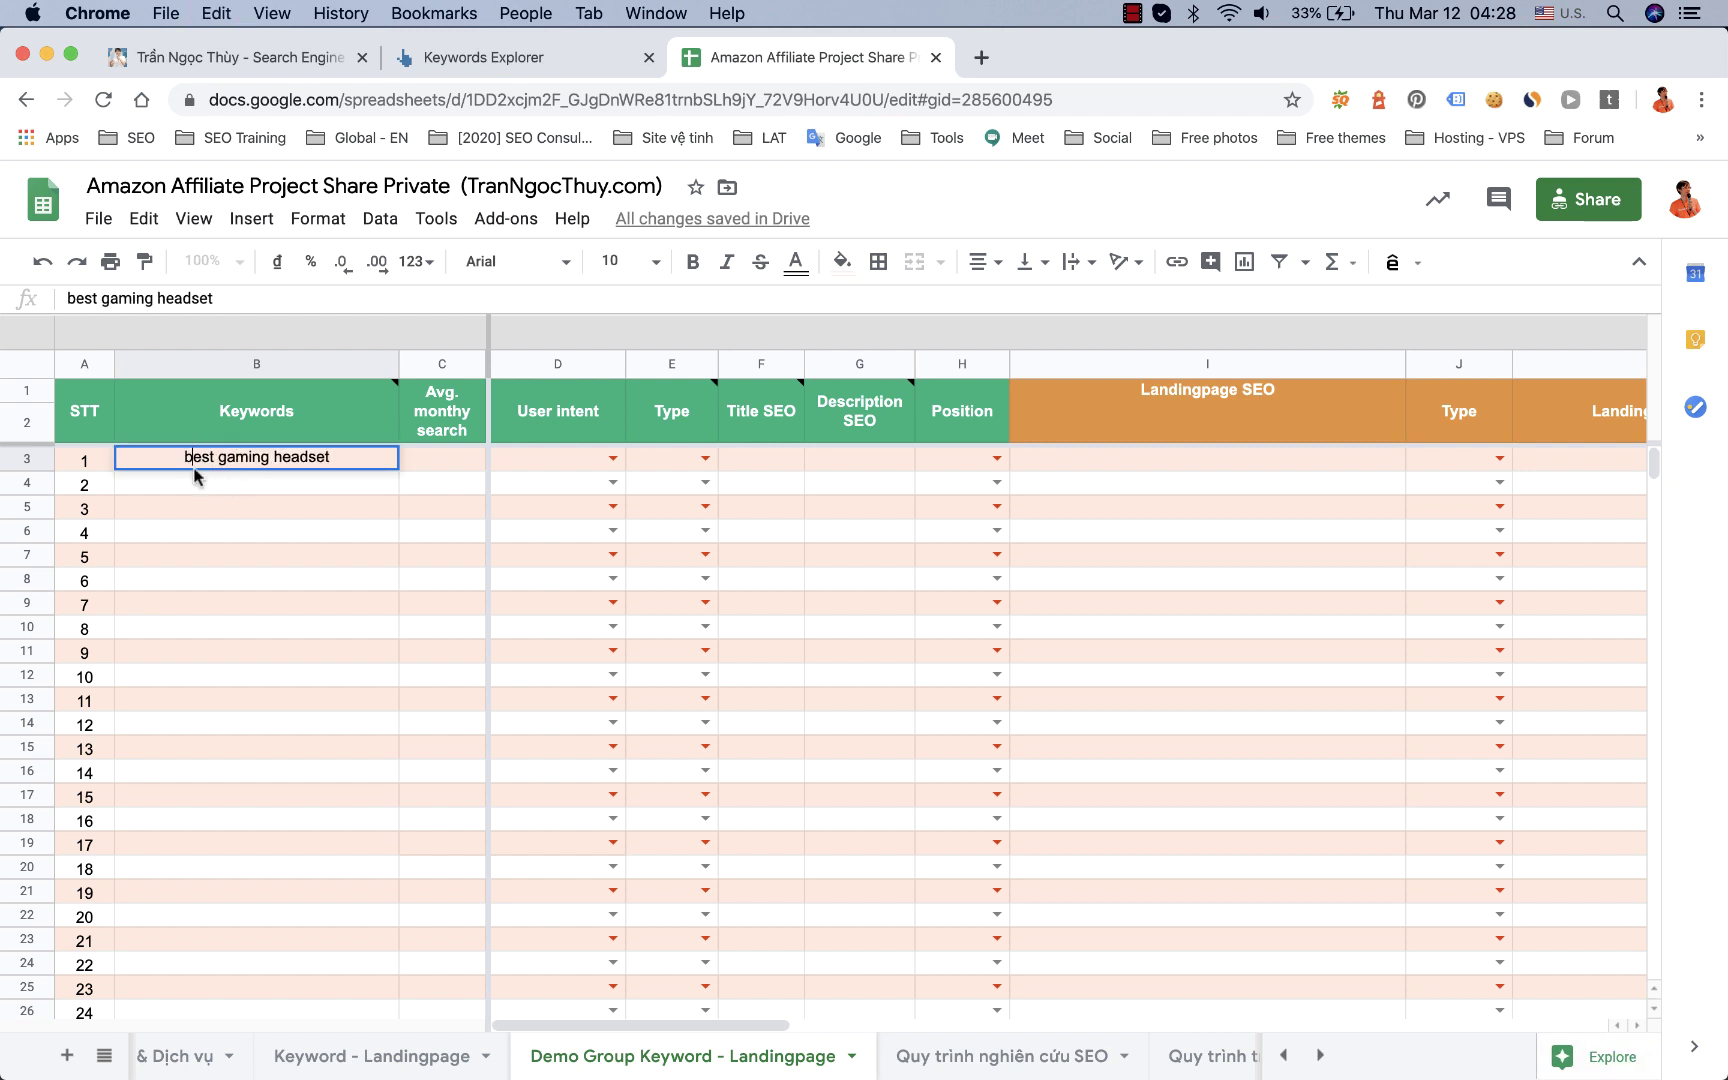
click(228, 517)
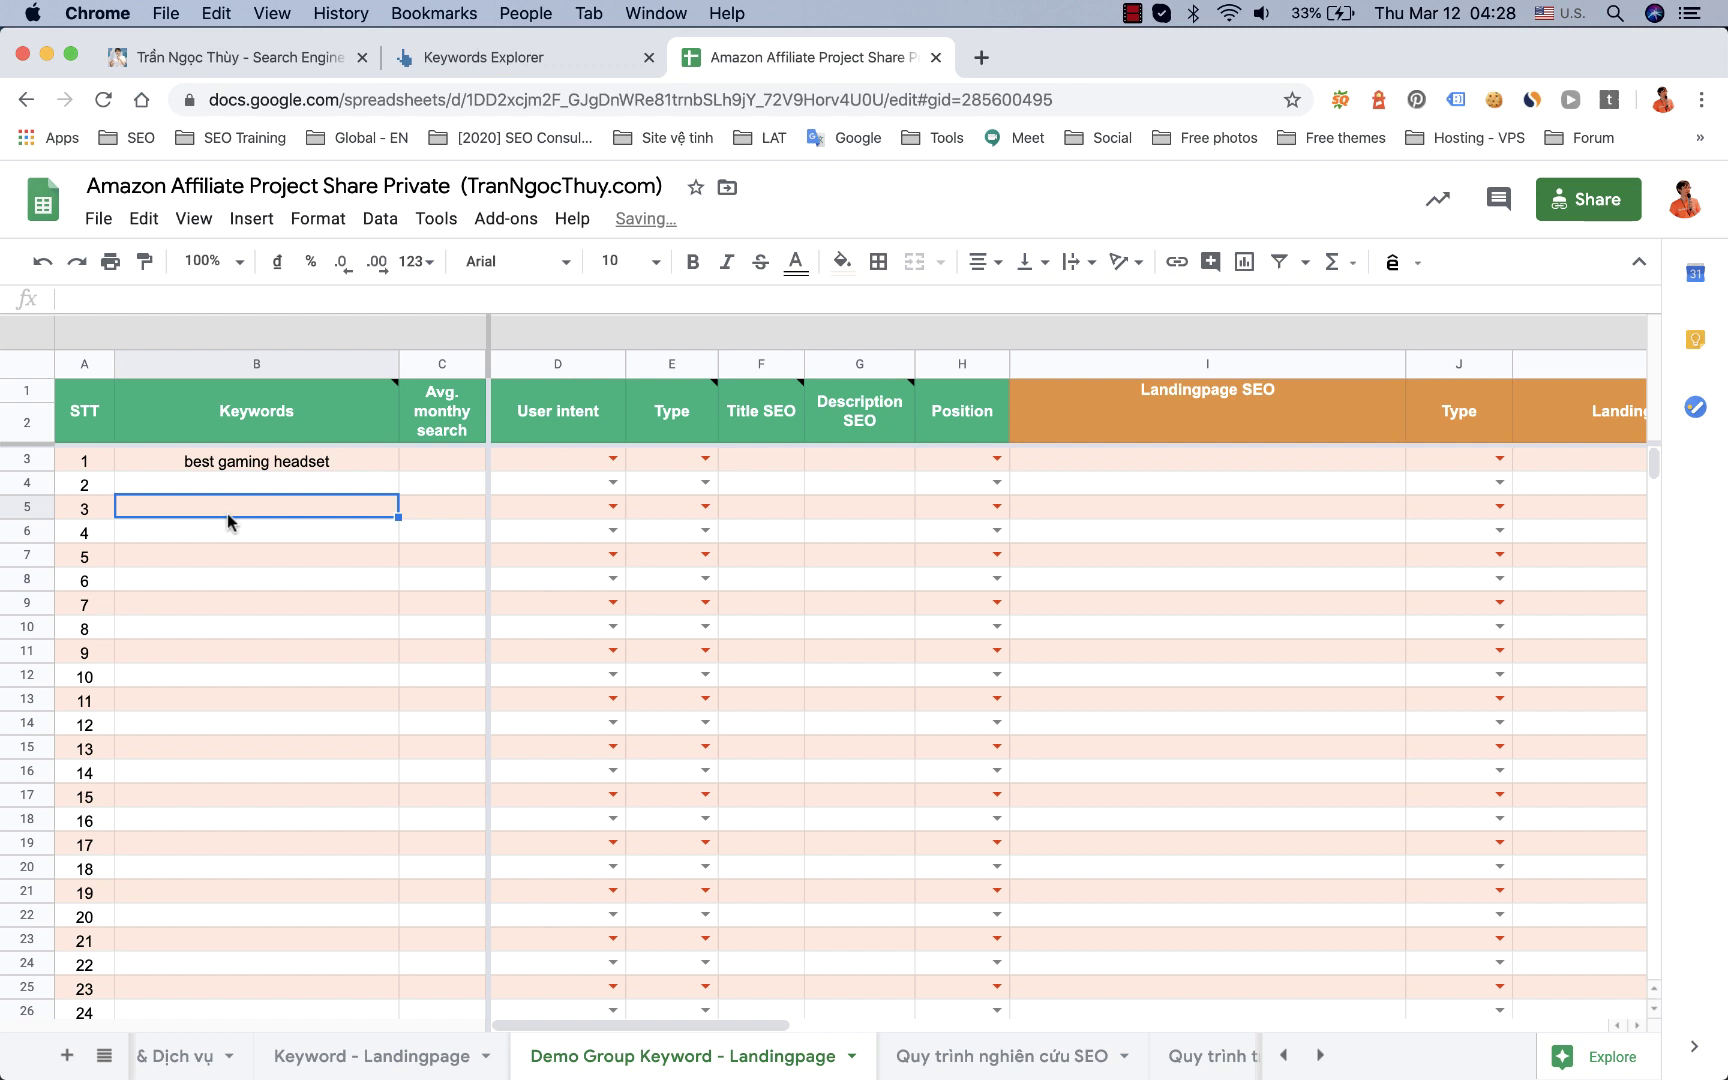
Step: Open techunder1000.com in a new browser tab and look through the site's Gaming categories
key(super+t)
text(tech)
key(Return)
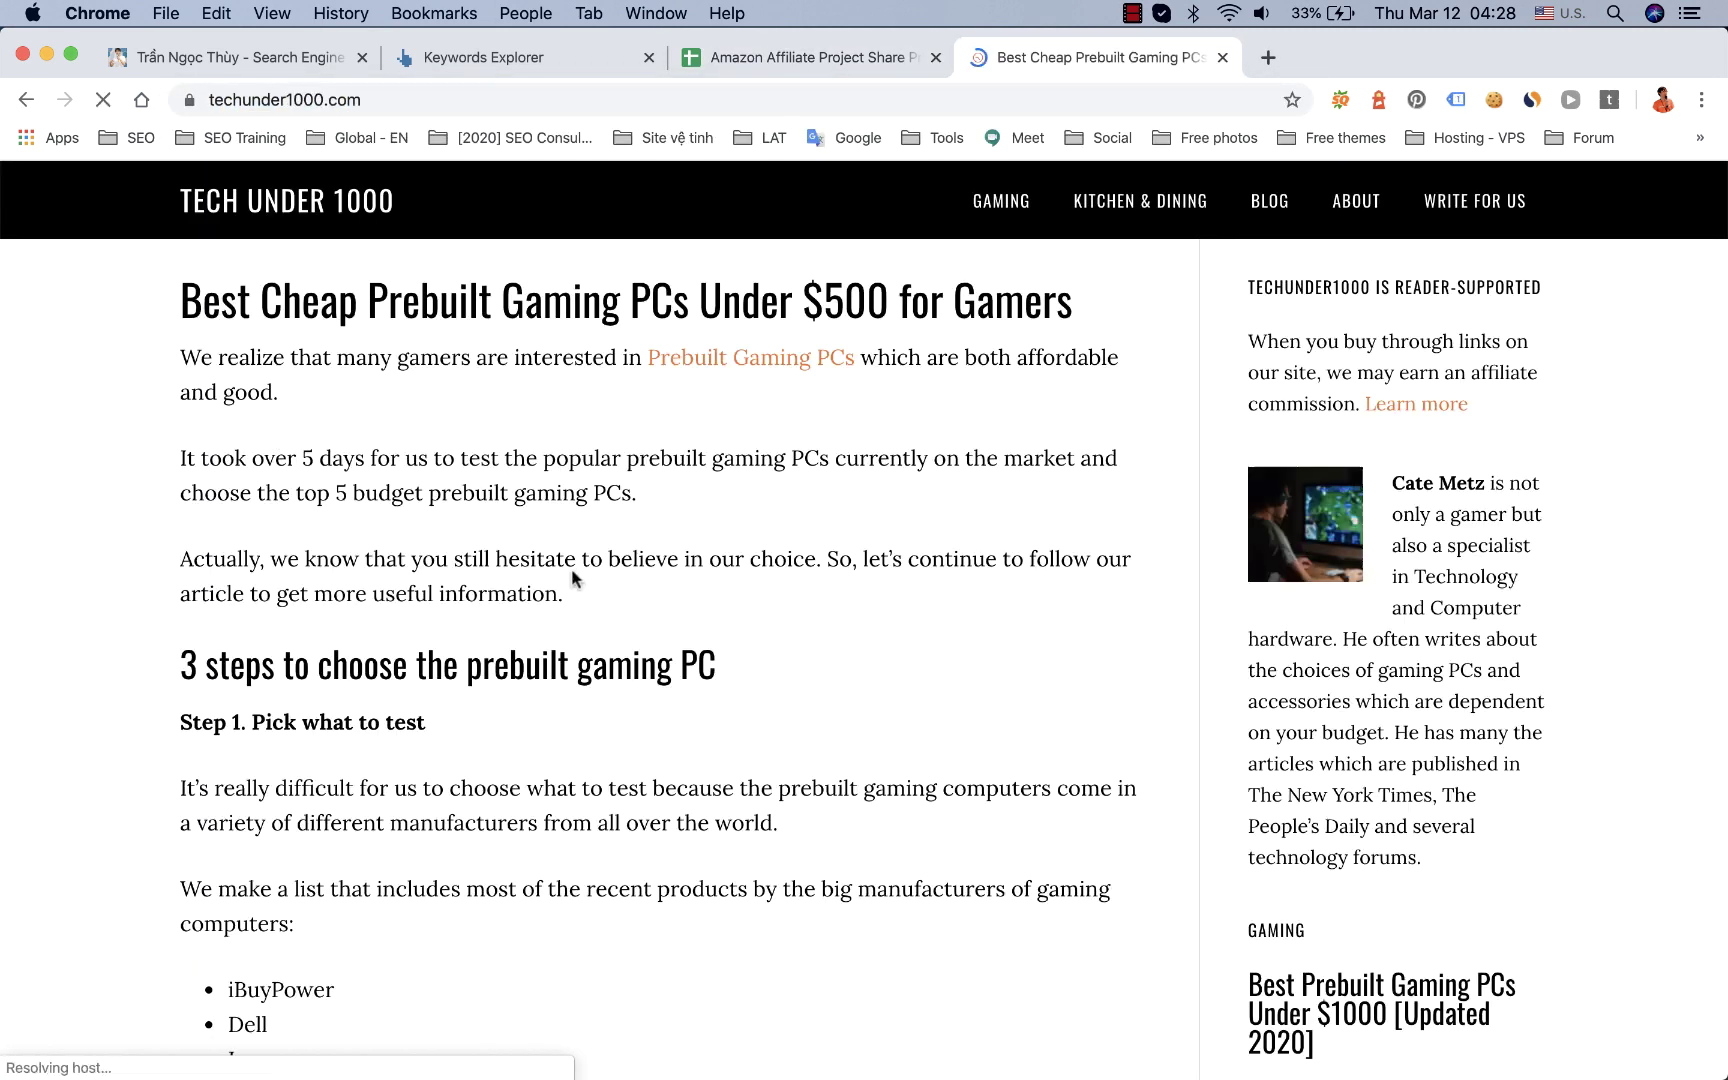
scroll(572, 570, down, 10)
scroll(573, 560, up, 12)
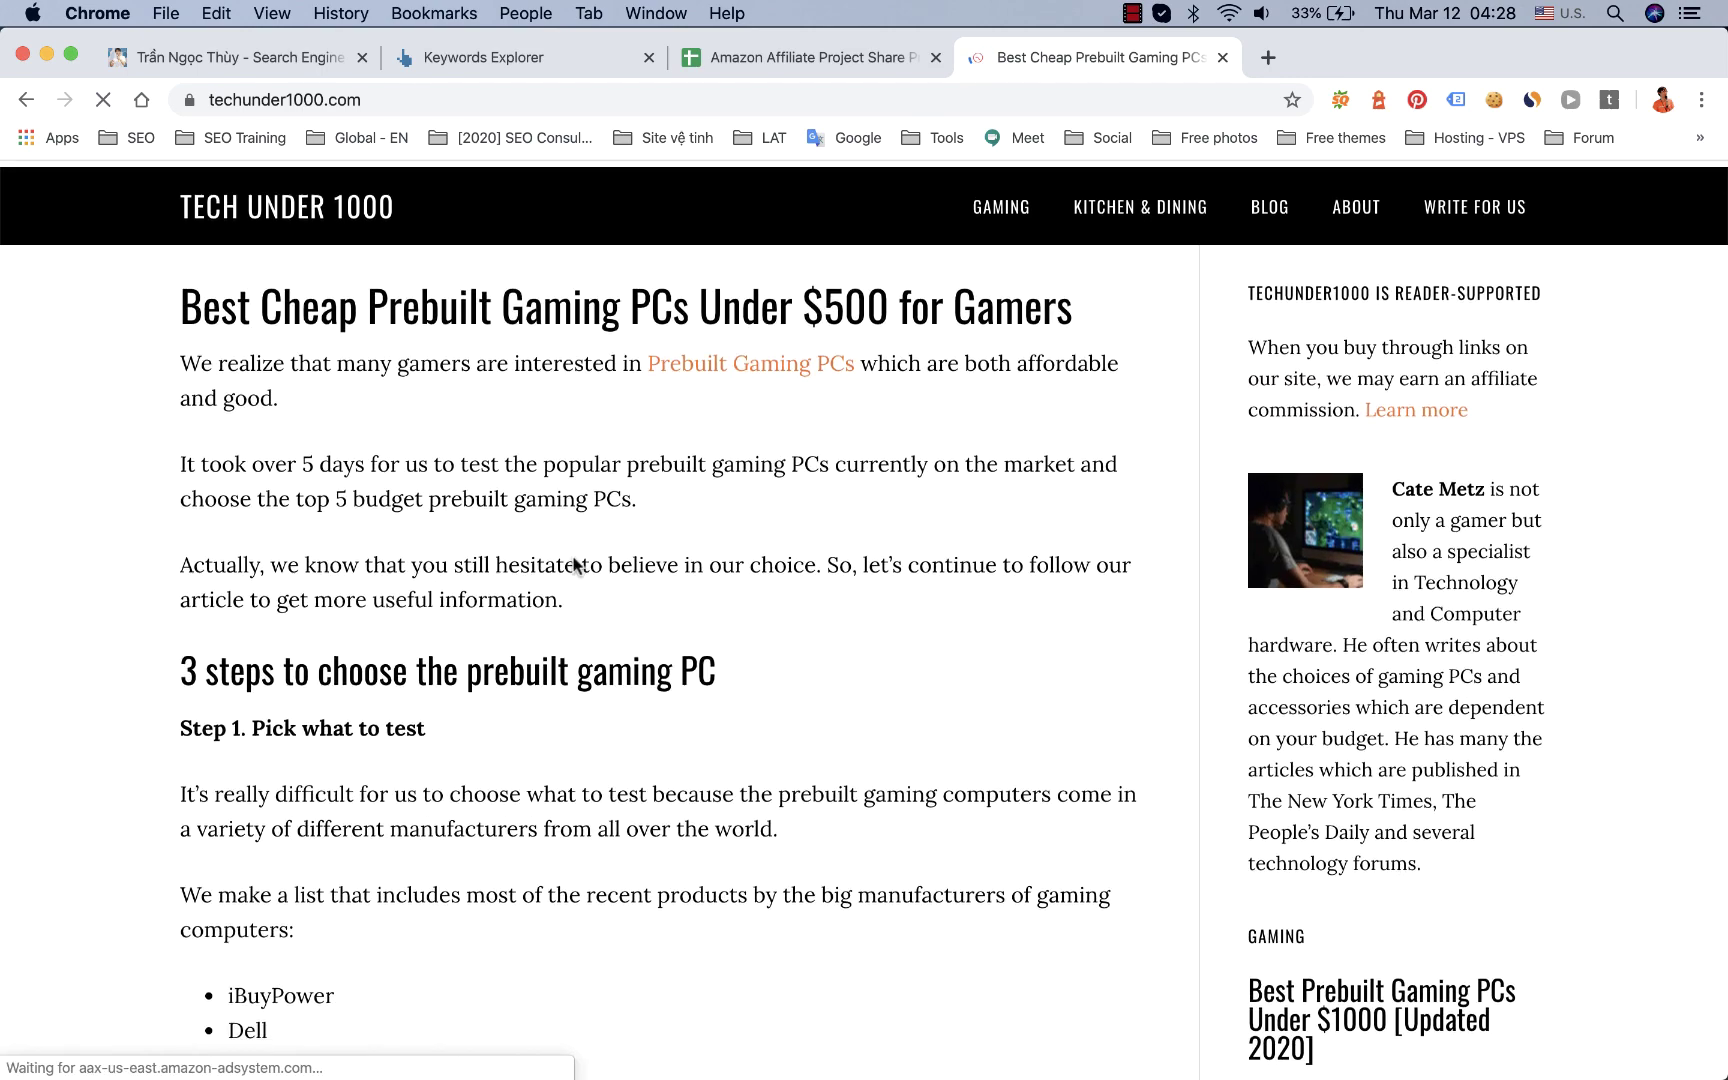
mouse_move(975, 216)
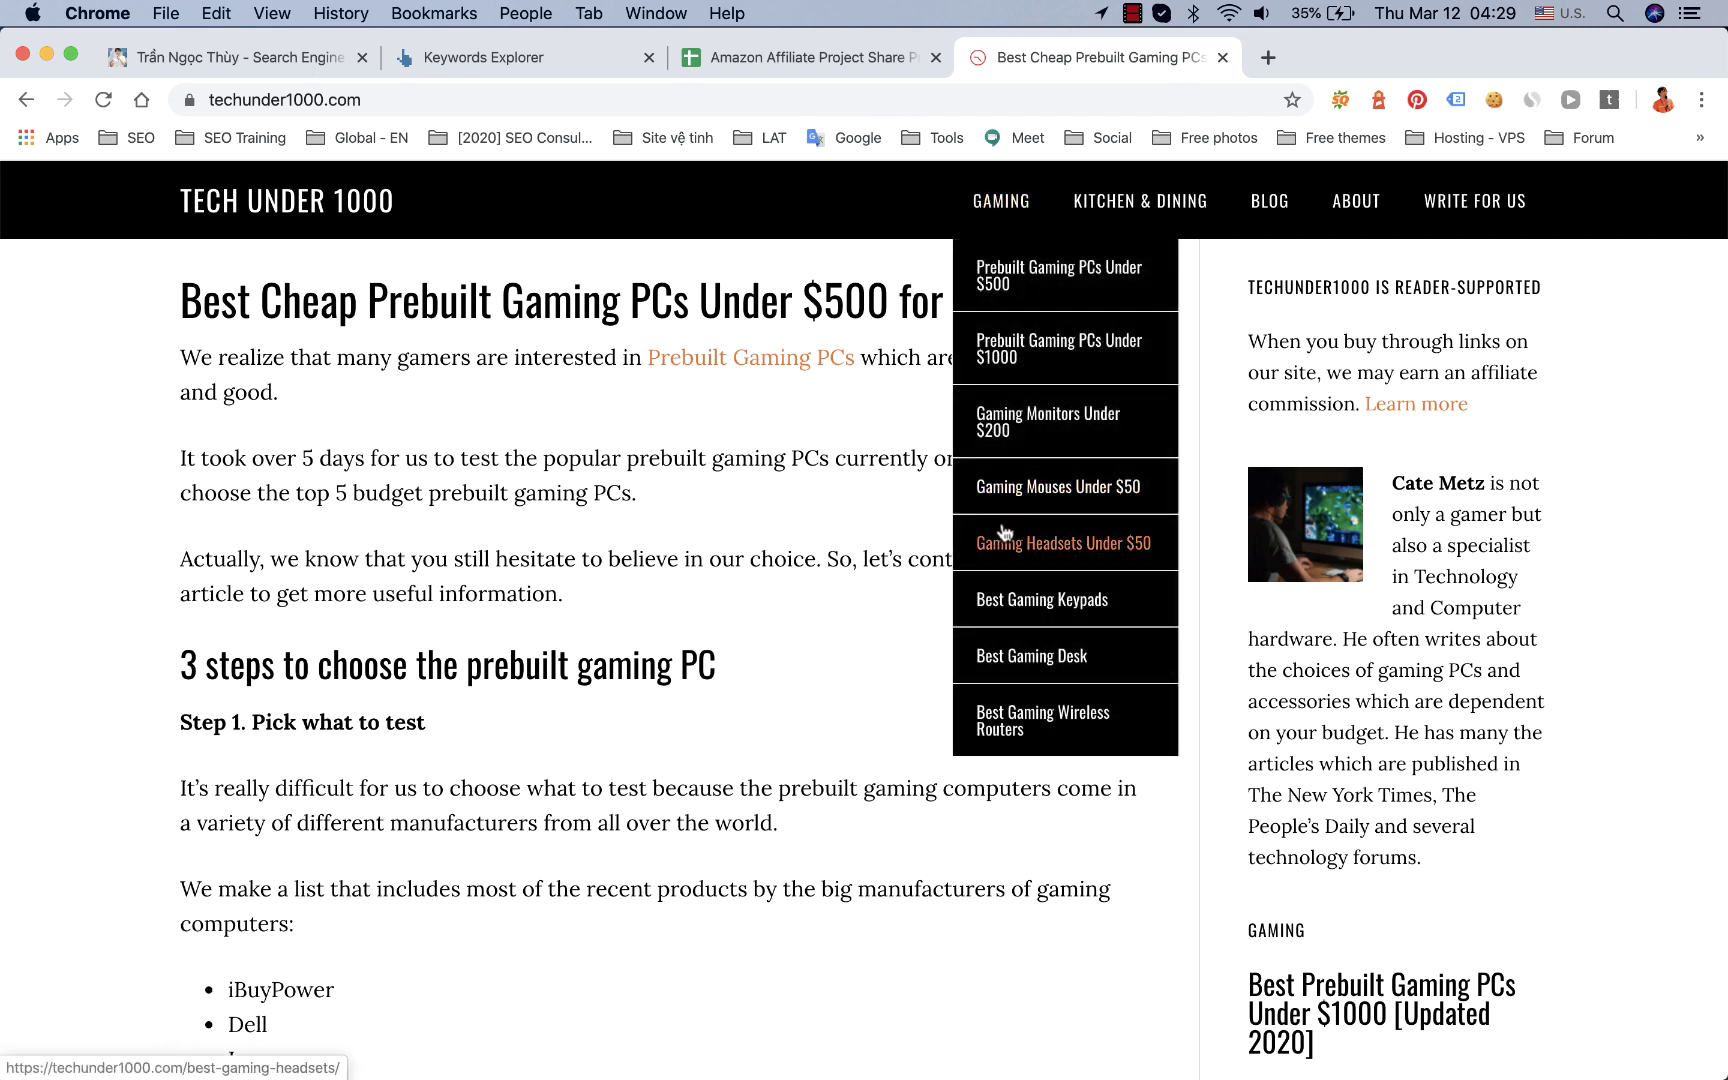
Step: Return to the keyword spreadsheet, select the first keyword and review the competitor, backlink and goal columns
click(728, 57)
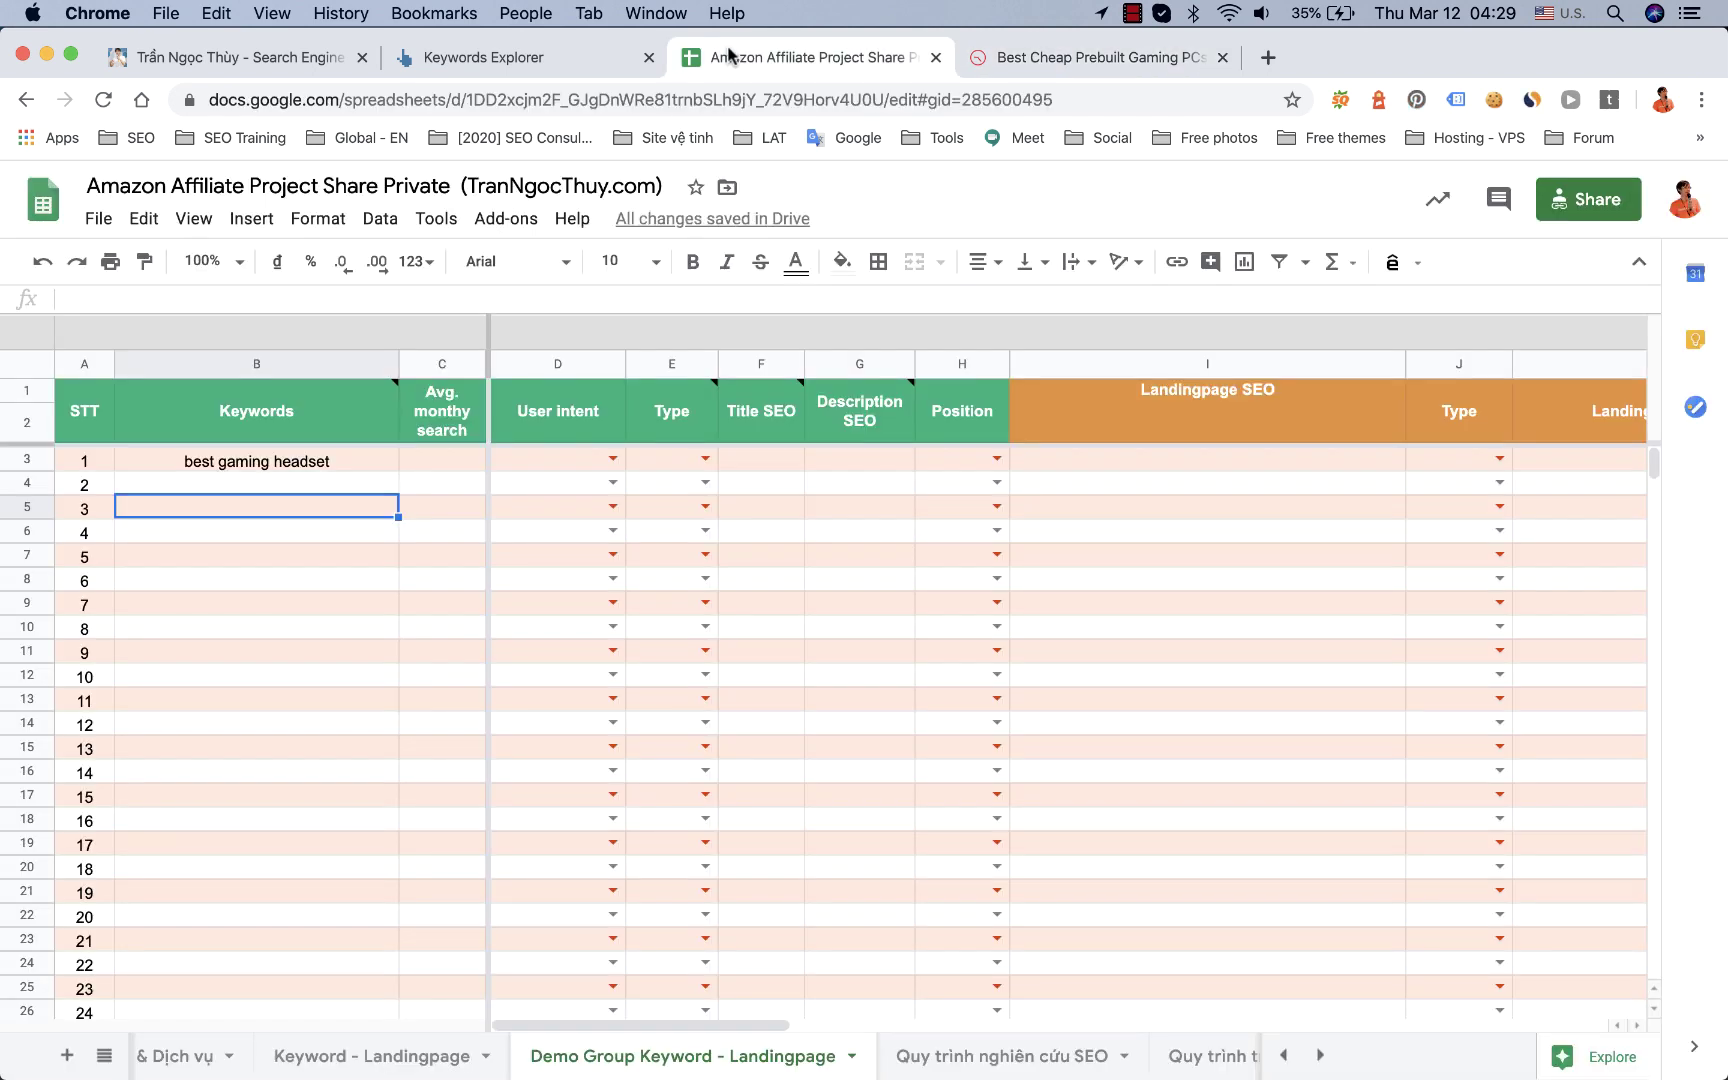
click(318, 461)
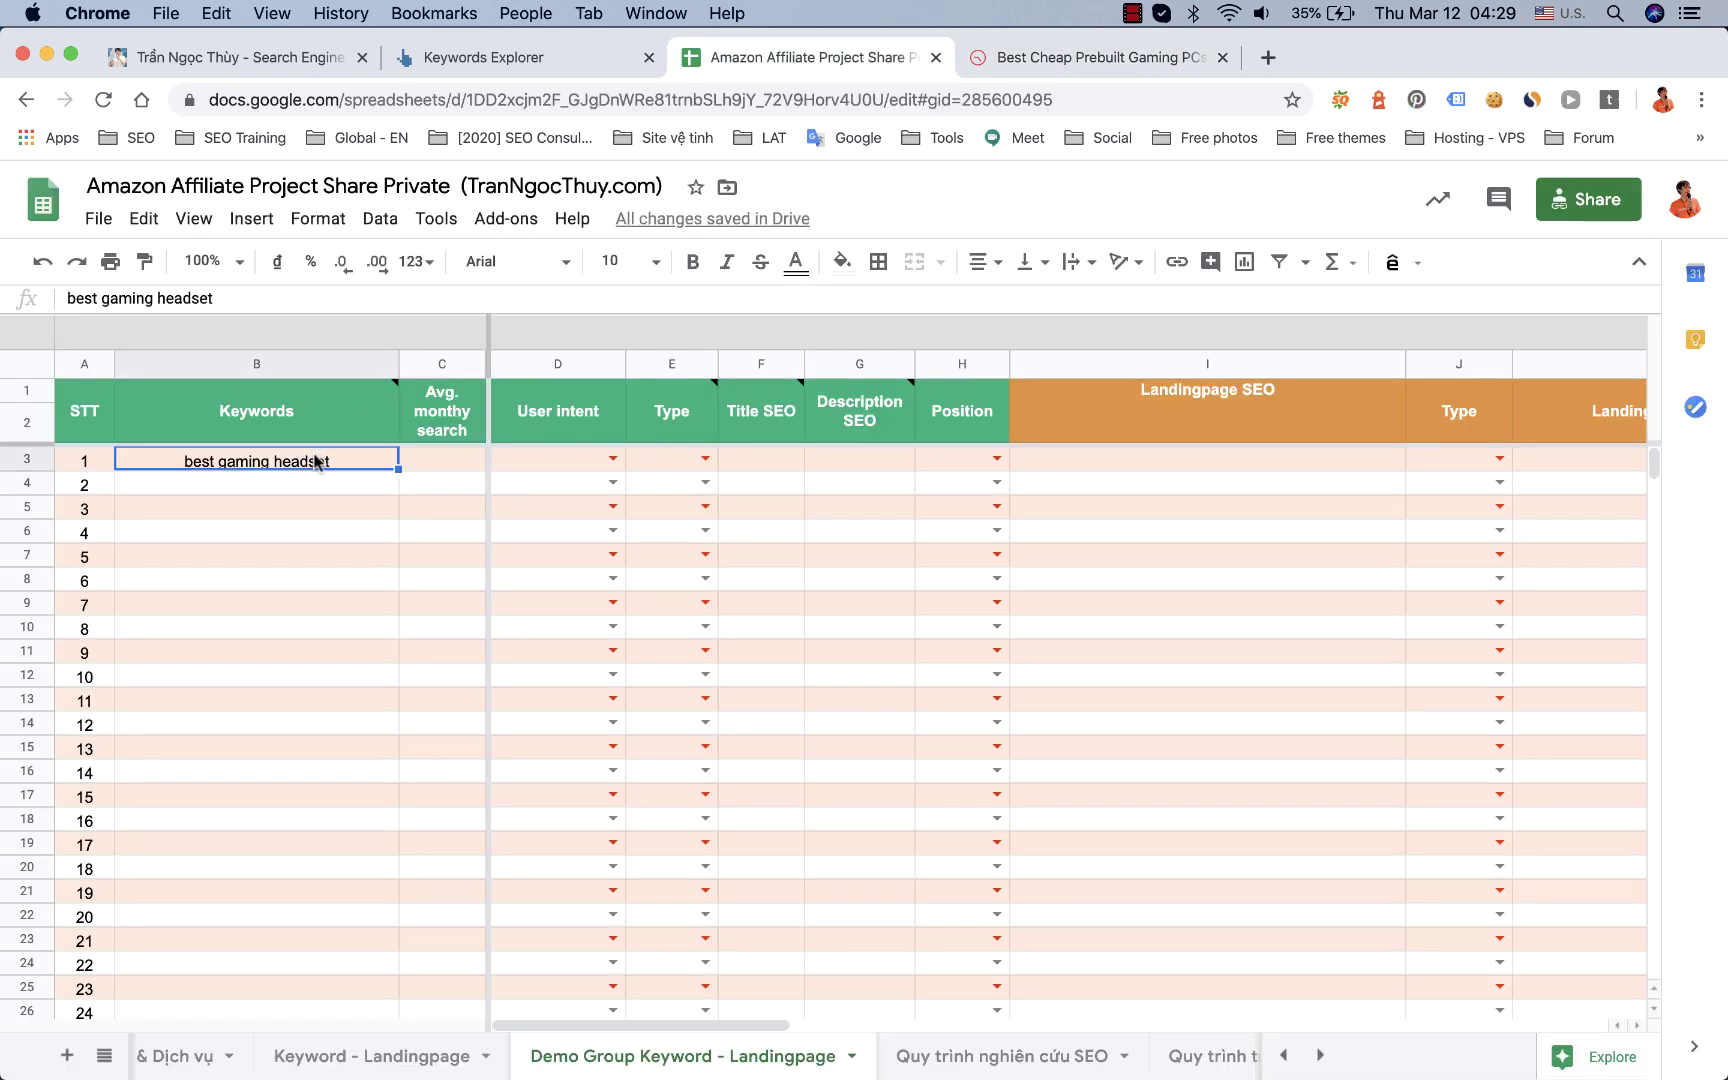
scroll(1364, 637, right, 15)
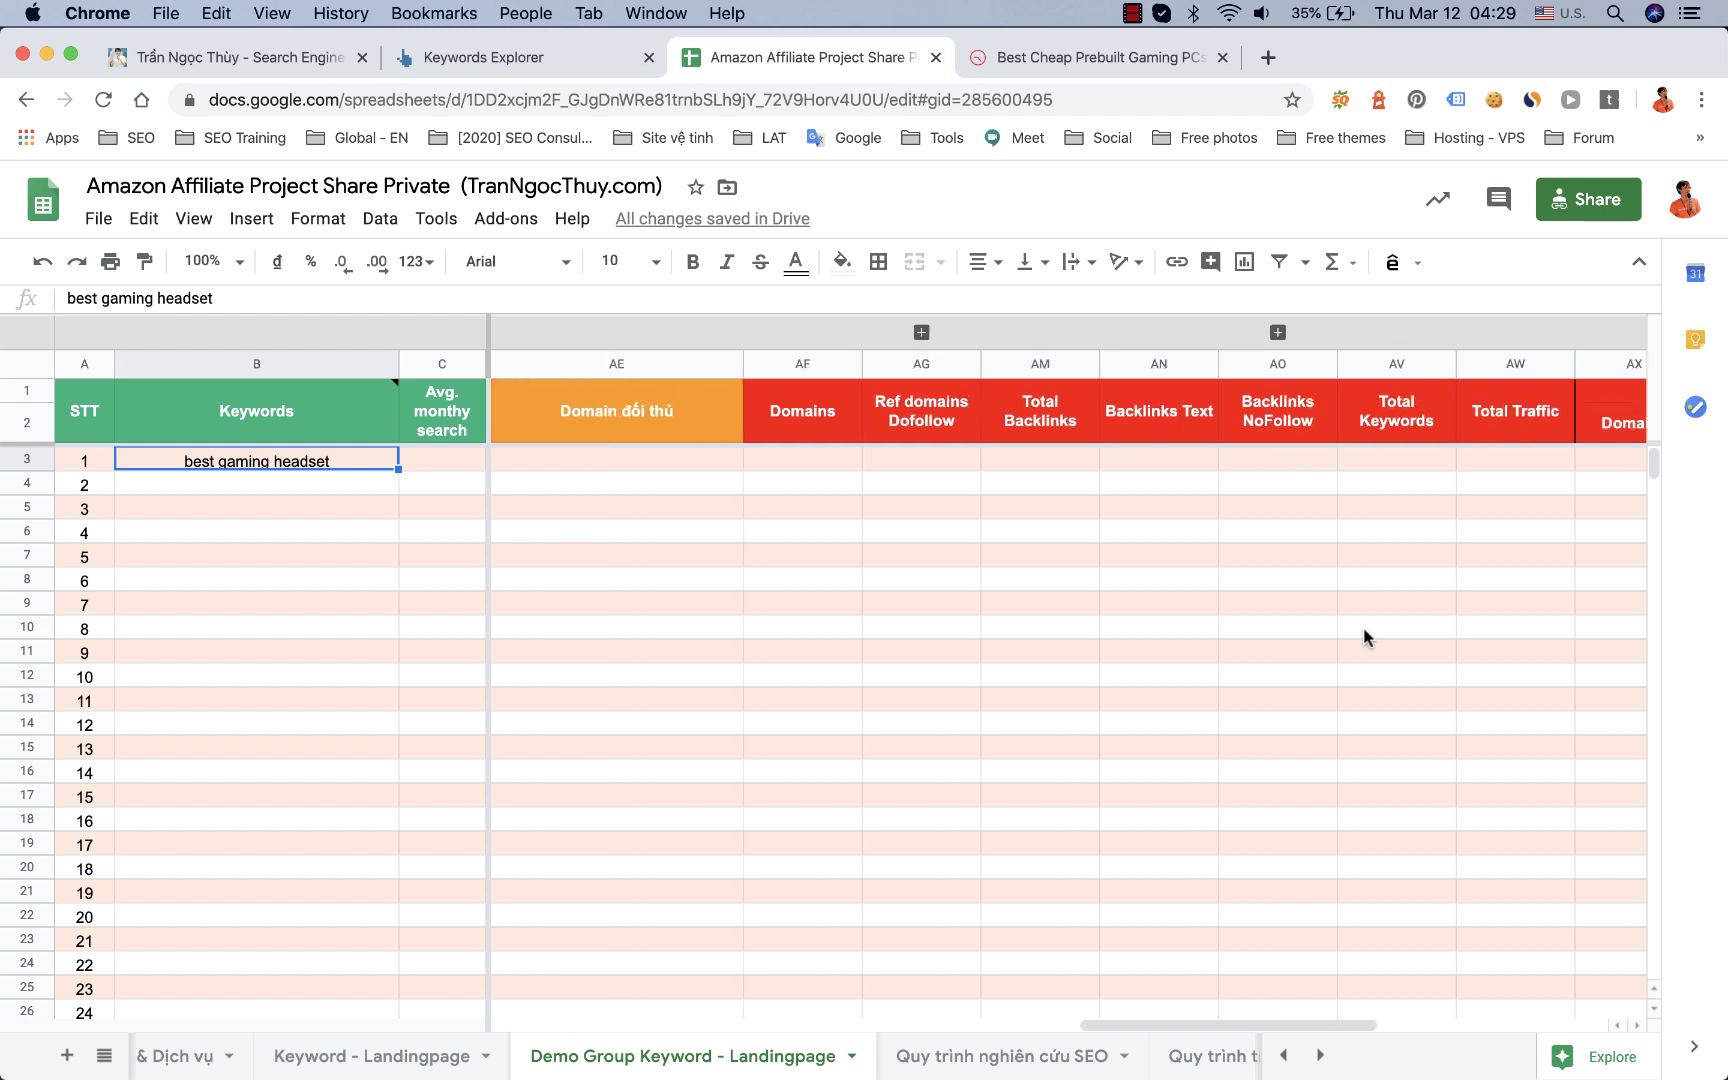
scroll(1364, 637, right, 3)
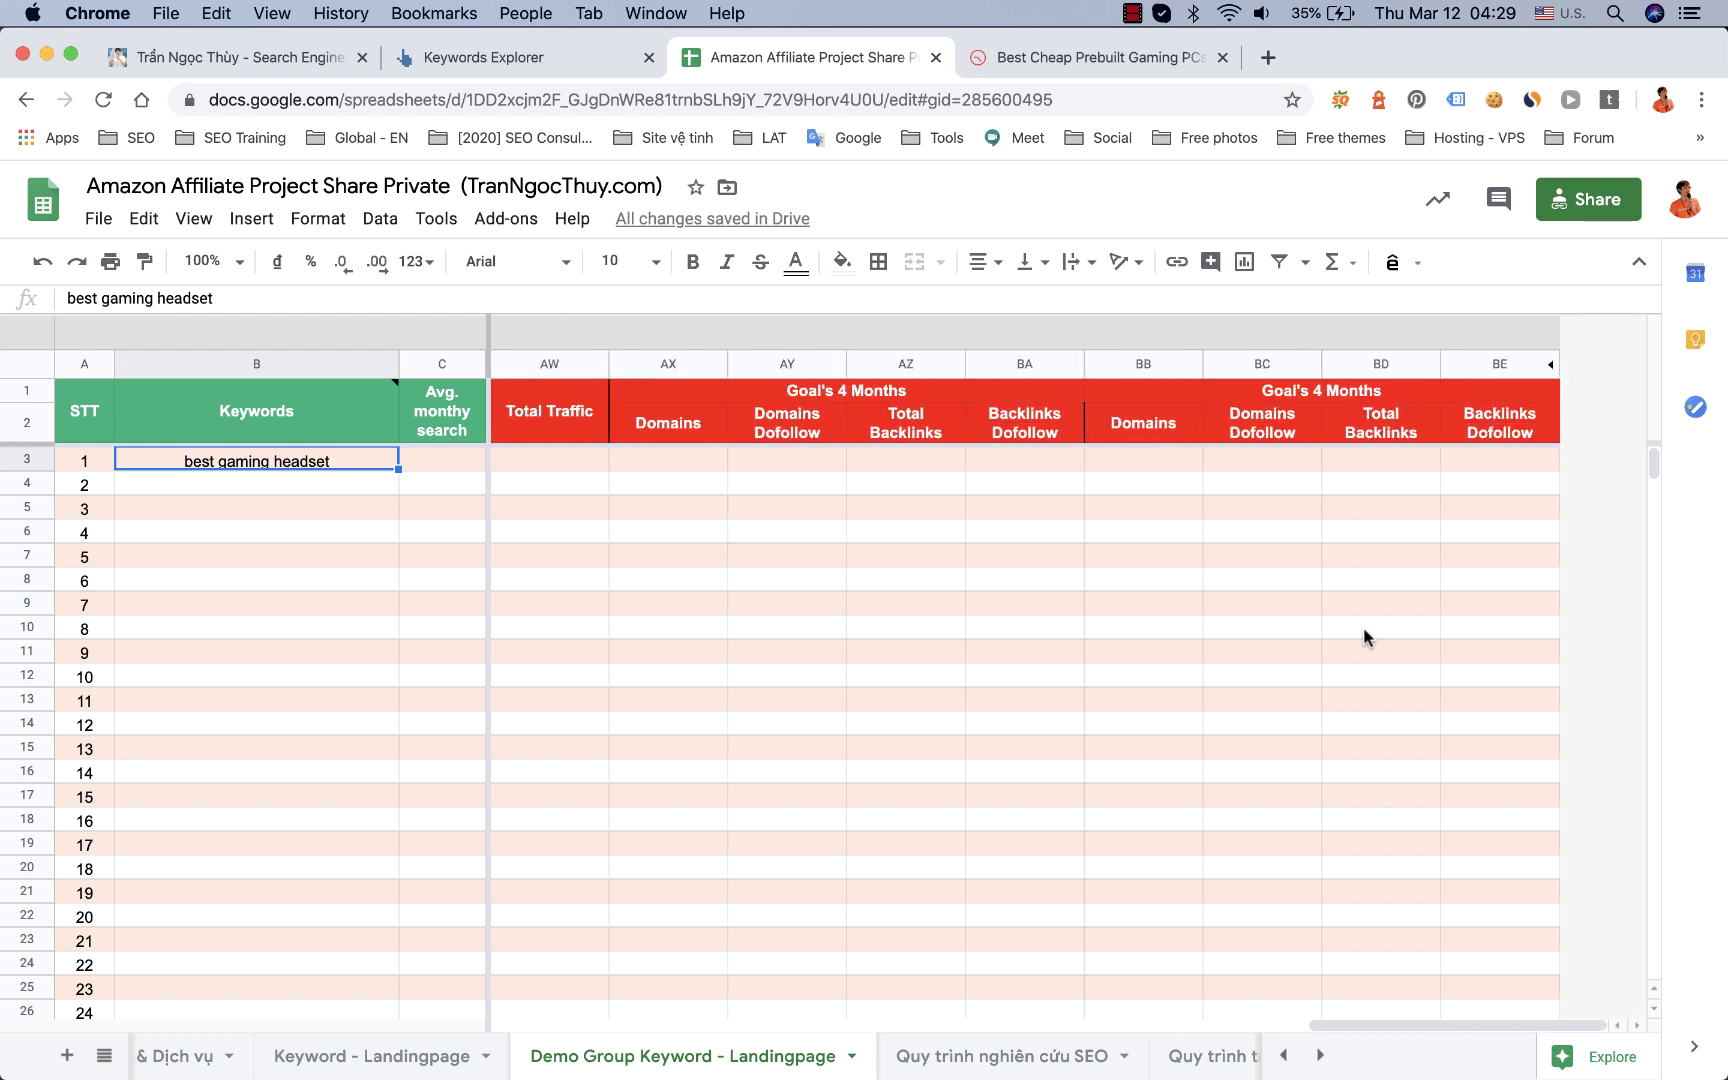
scroll(1364, 637, left, 18)
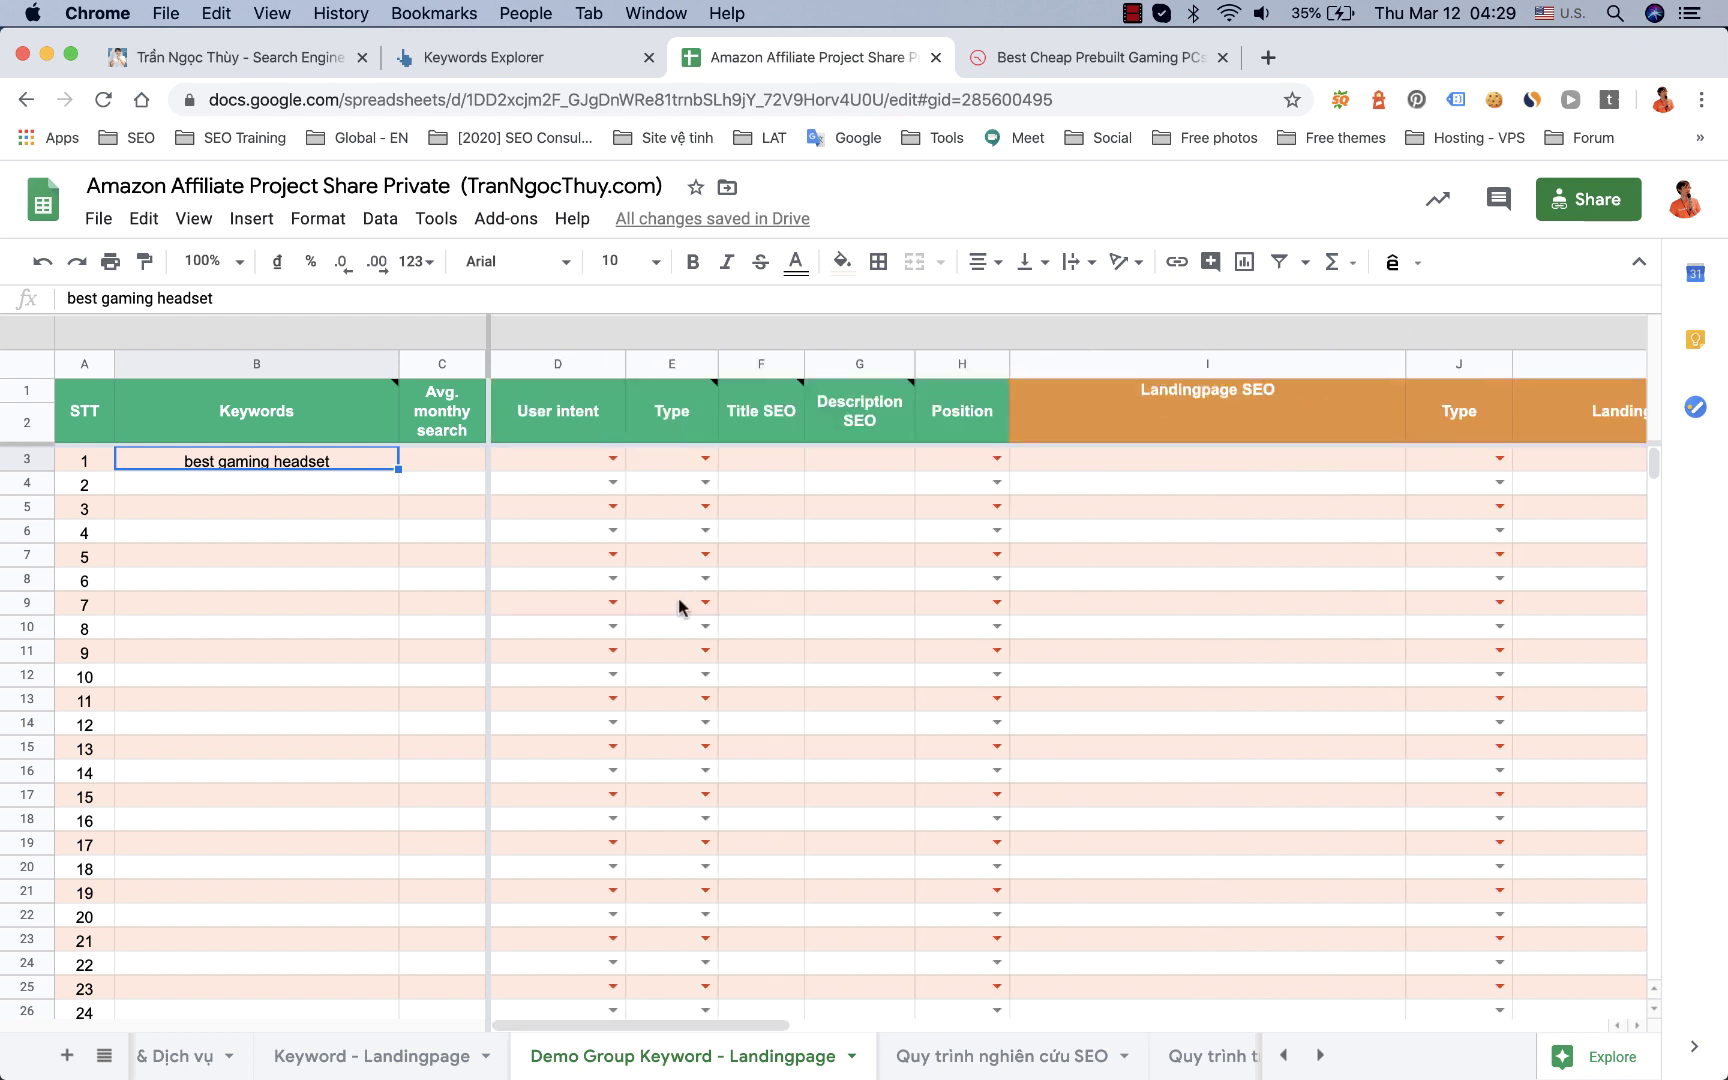
Step: Switch to Ahrefs Keywords Explorer, search Google United States for "best gaming headset" and check the keyword's overview metrics
click(495, 55)
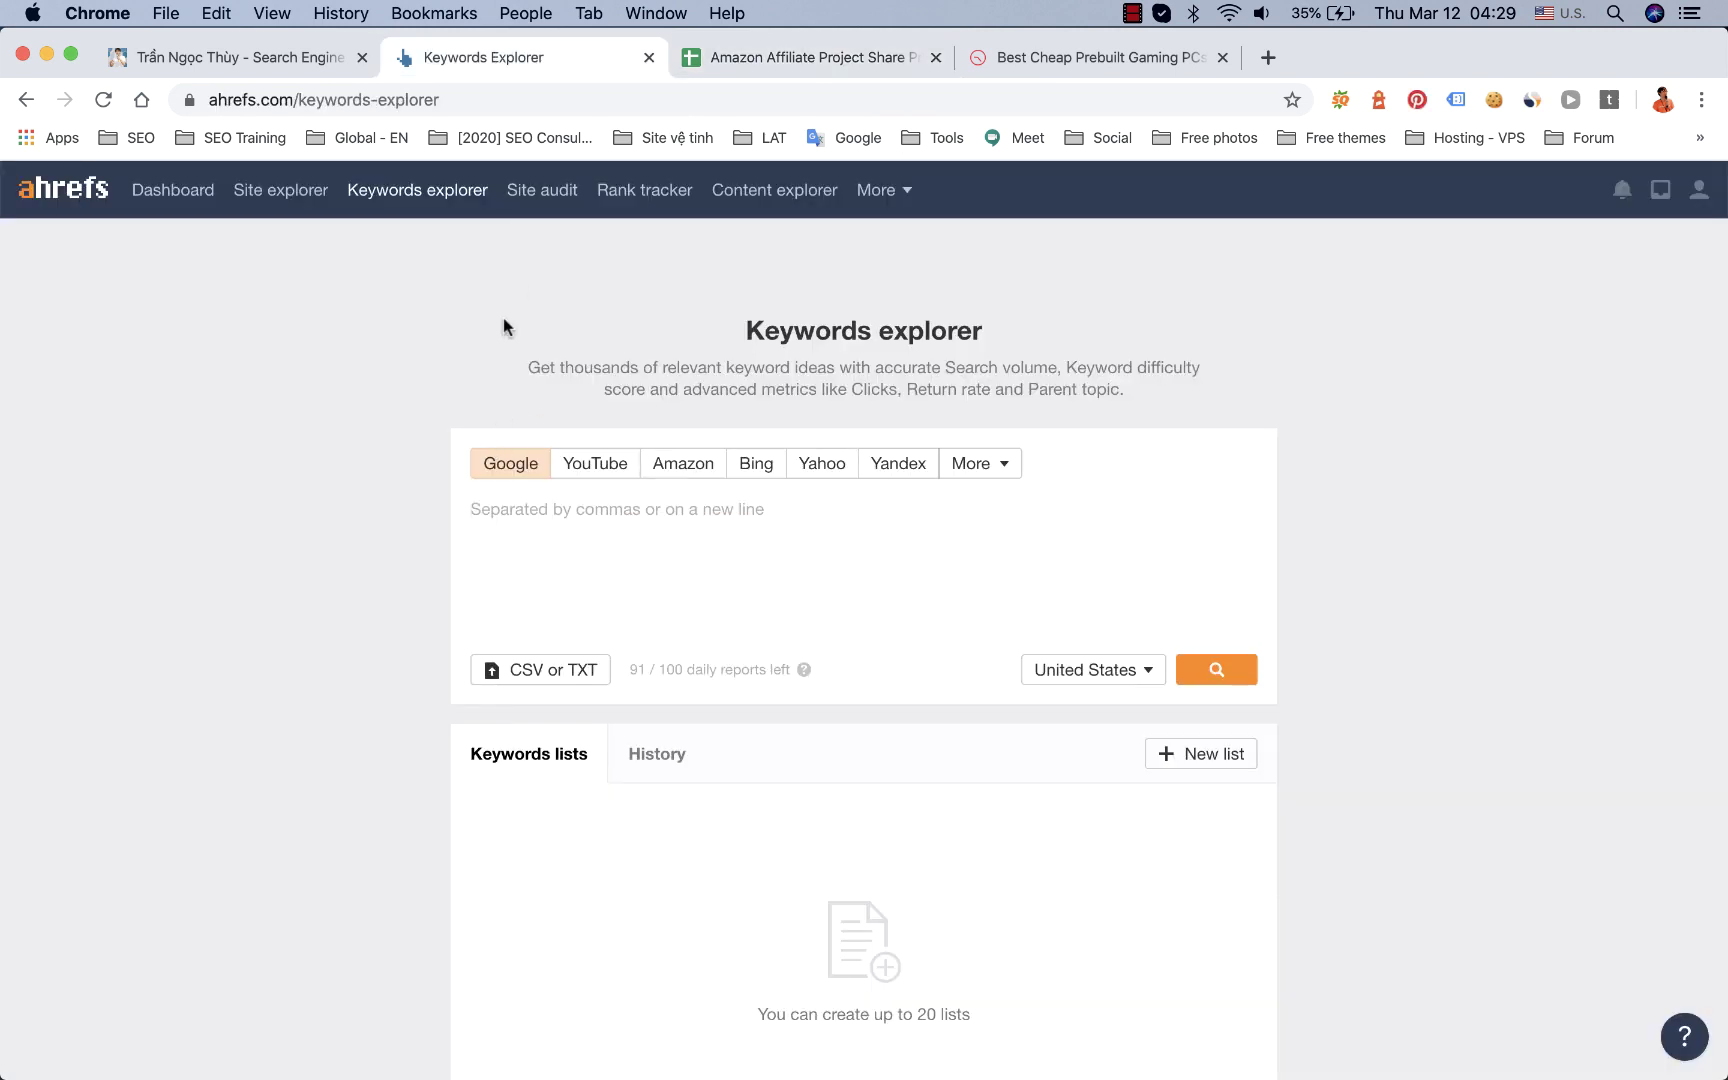
text(best gaming headset)
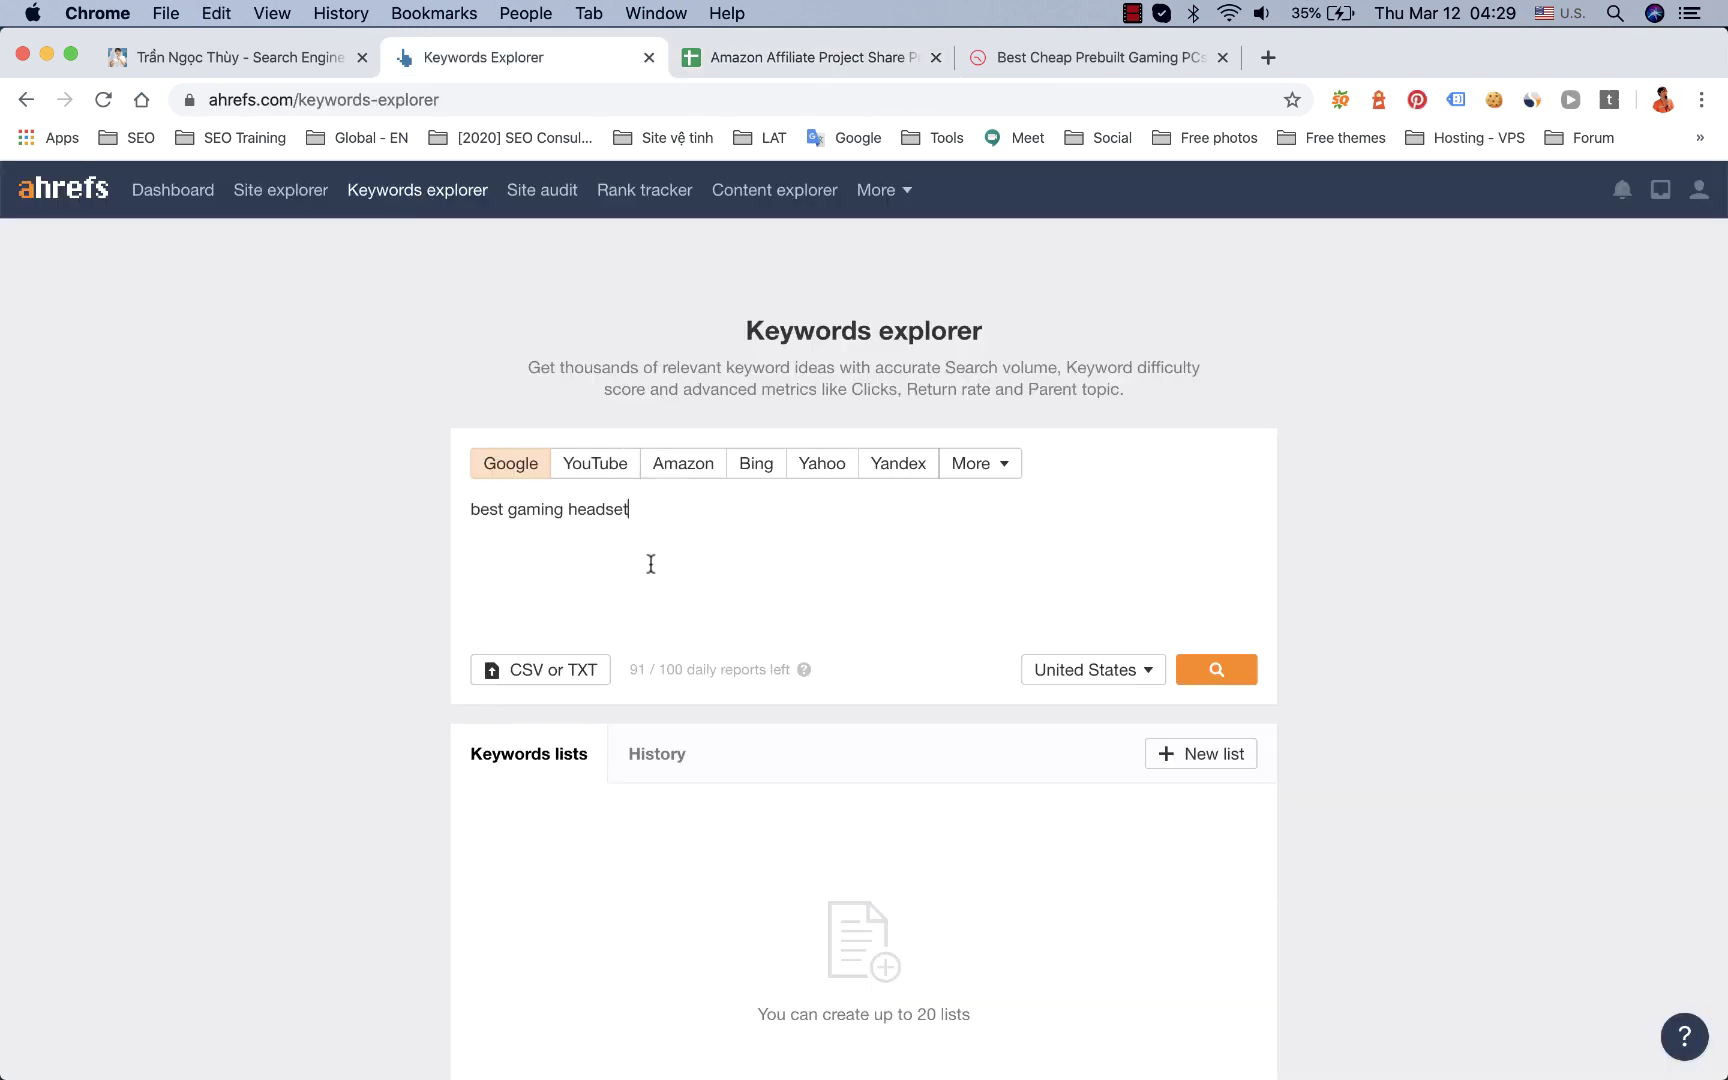
scroll(839, 574, down, 2)
click(1217, 513)
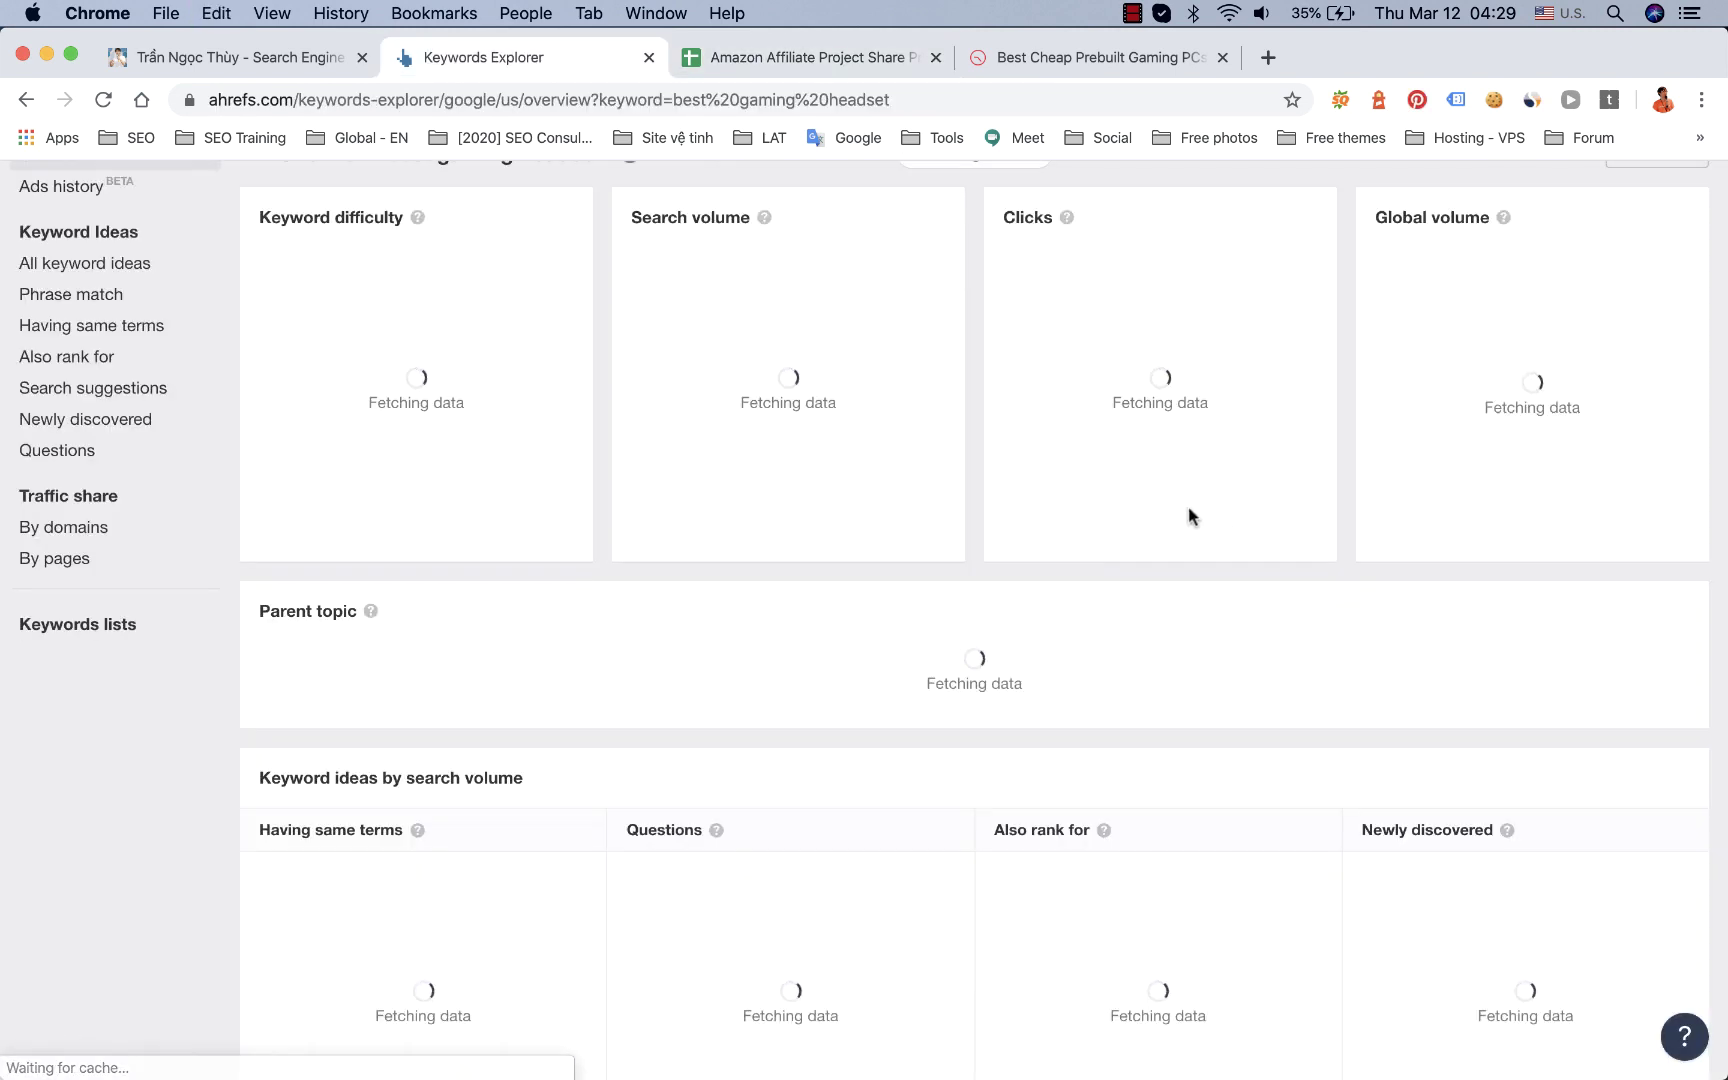
scroll(610, 525, up, 2)
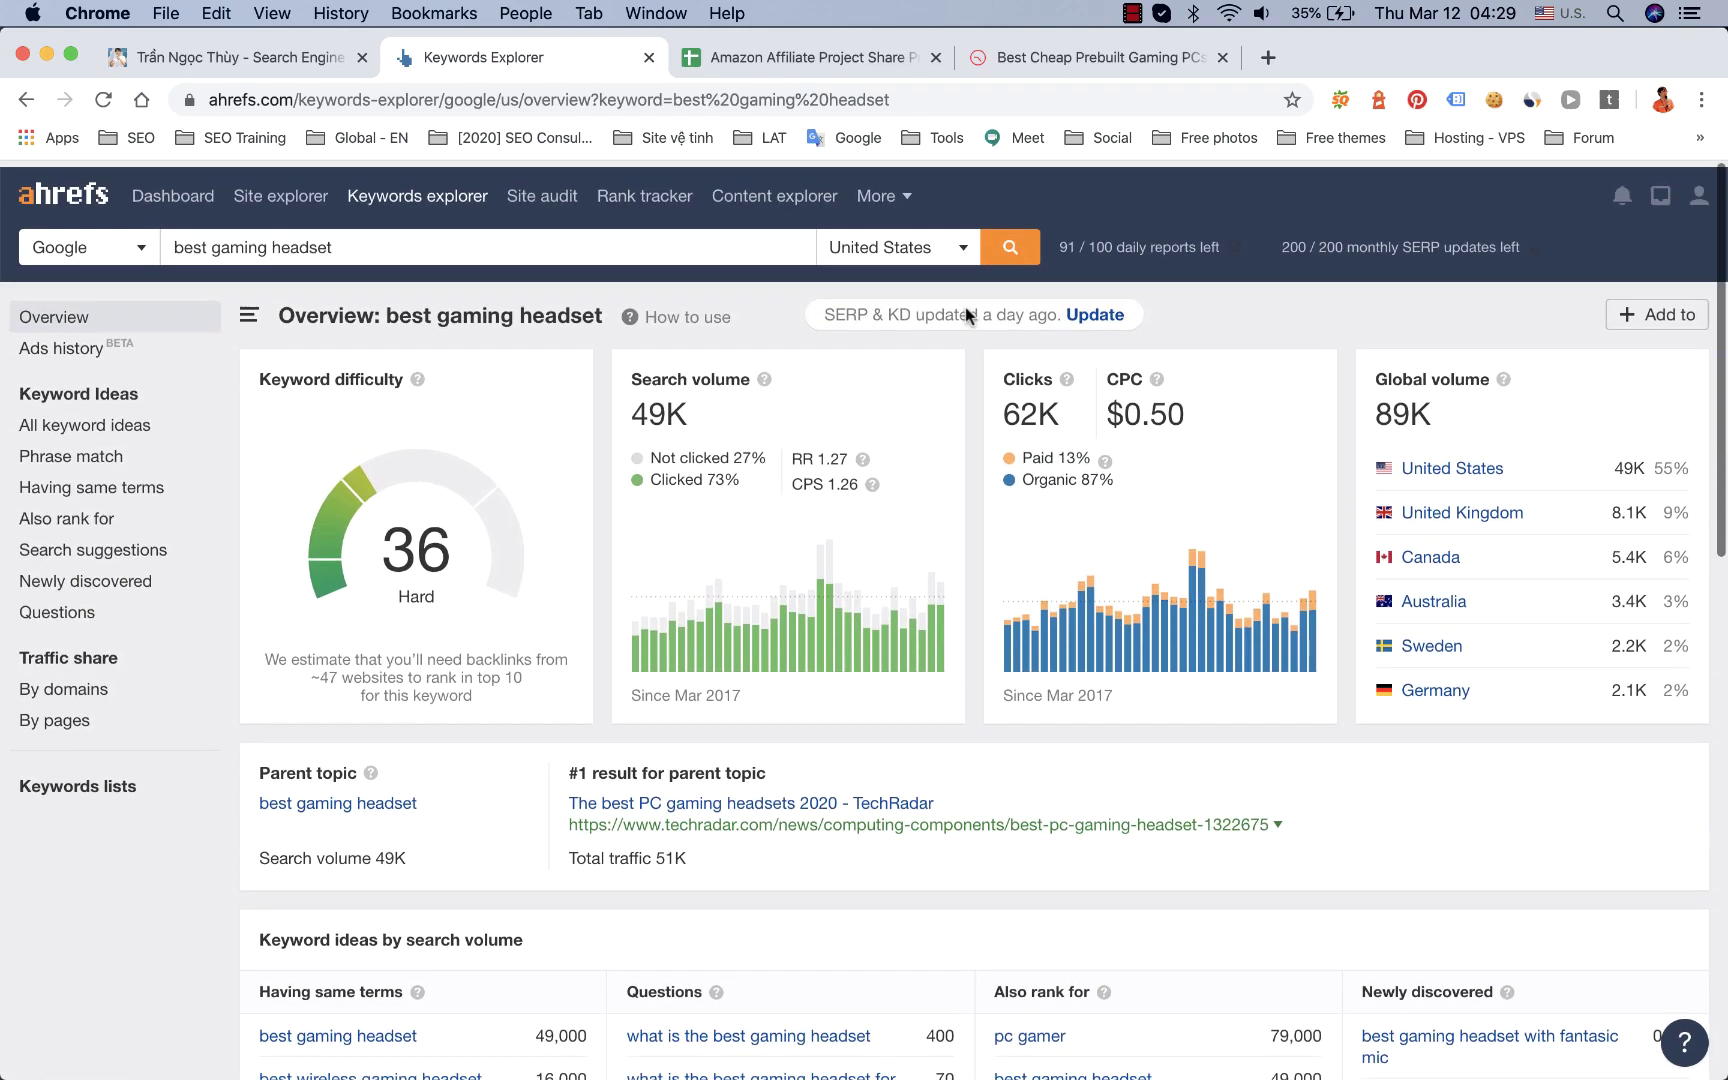
scroll(601, 509, down, 5)
scroll(234, 639, up, 4)
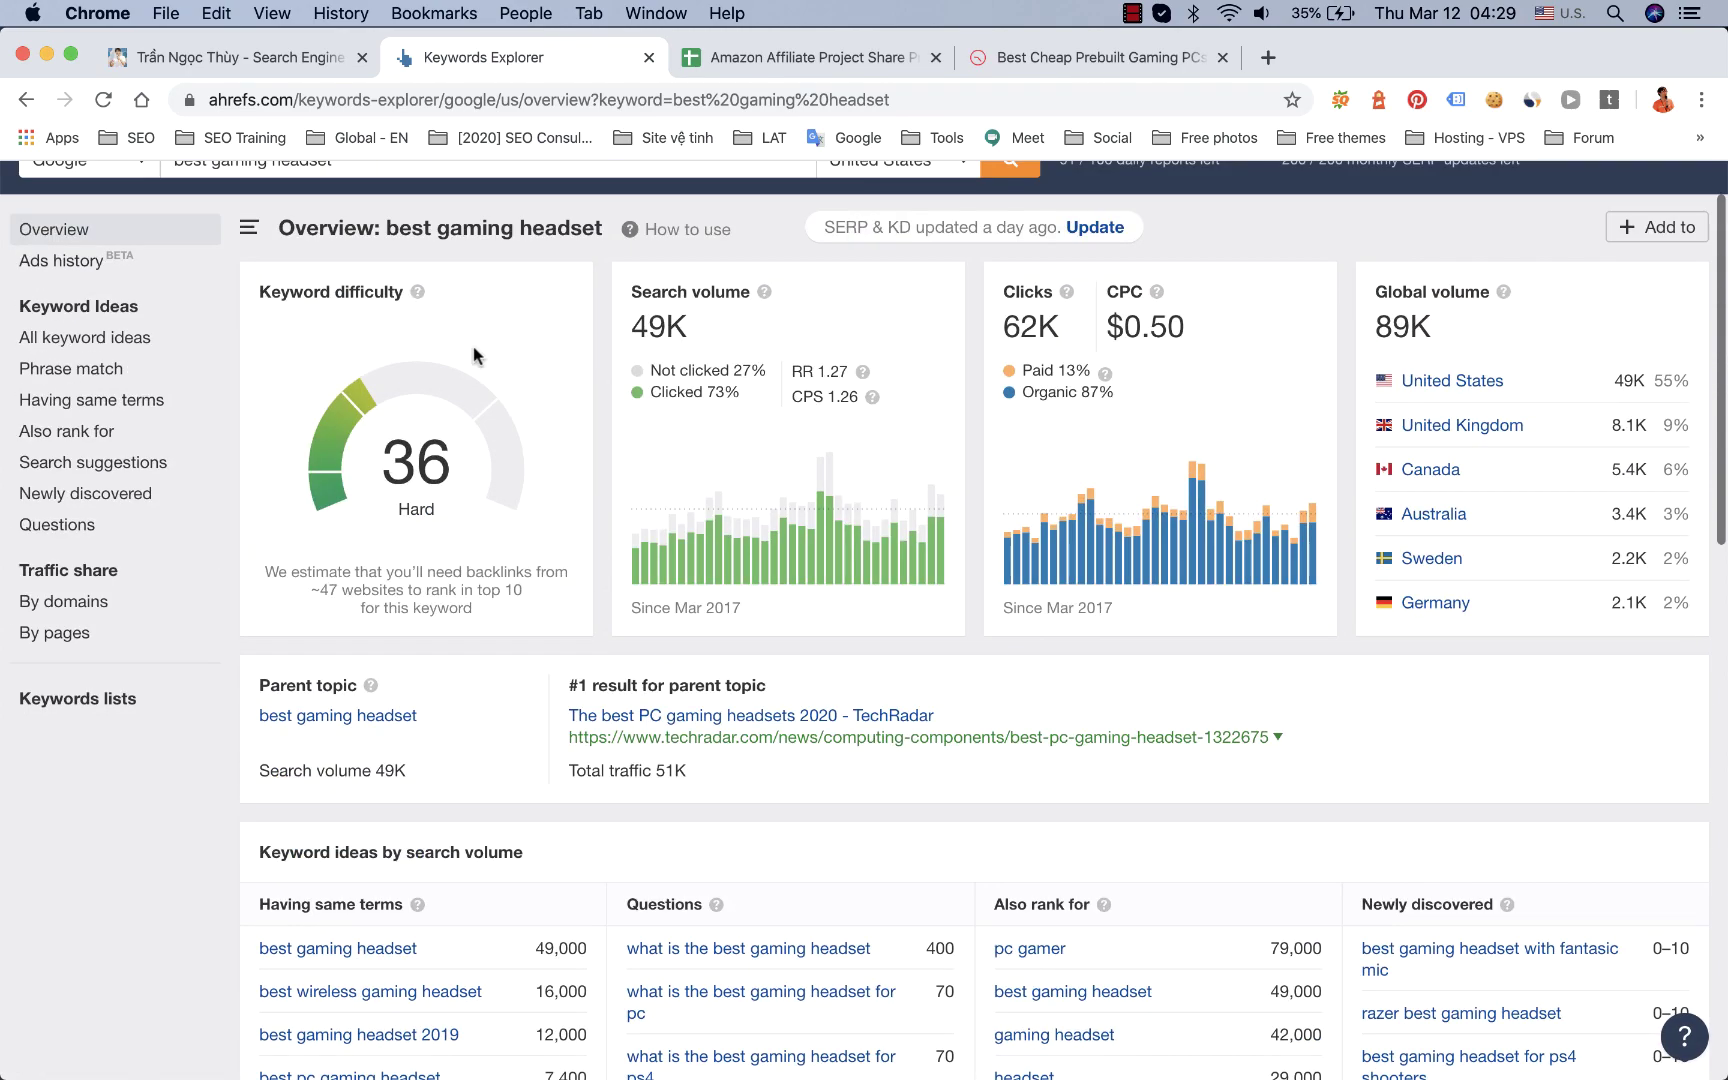
double_click(392, 477)
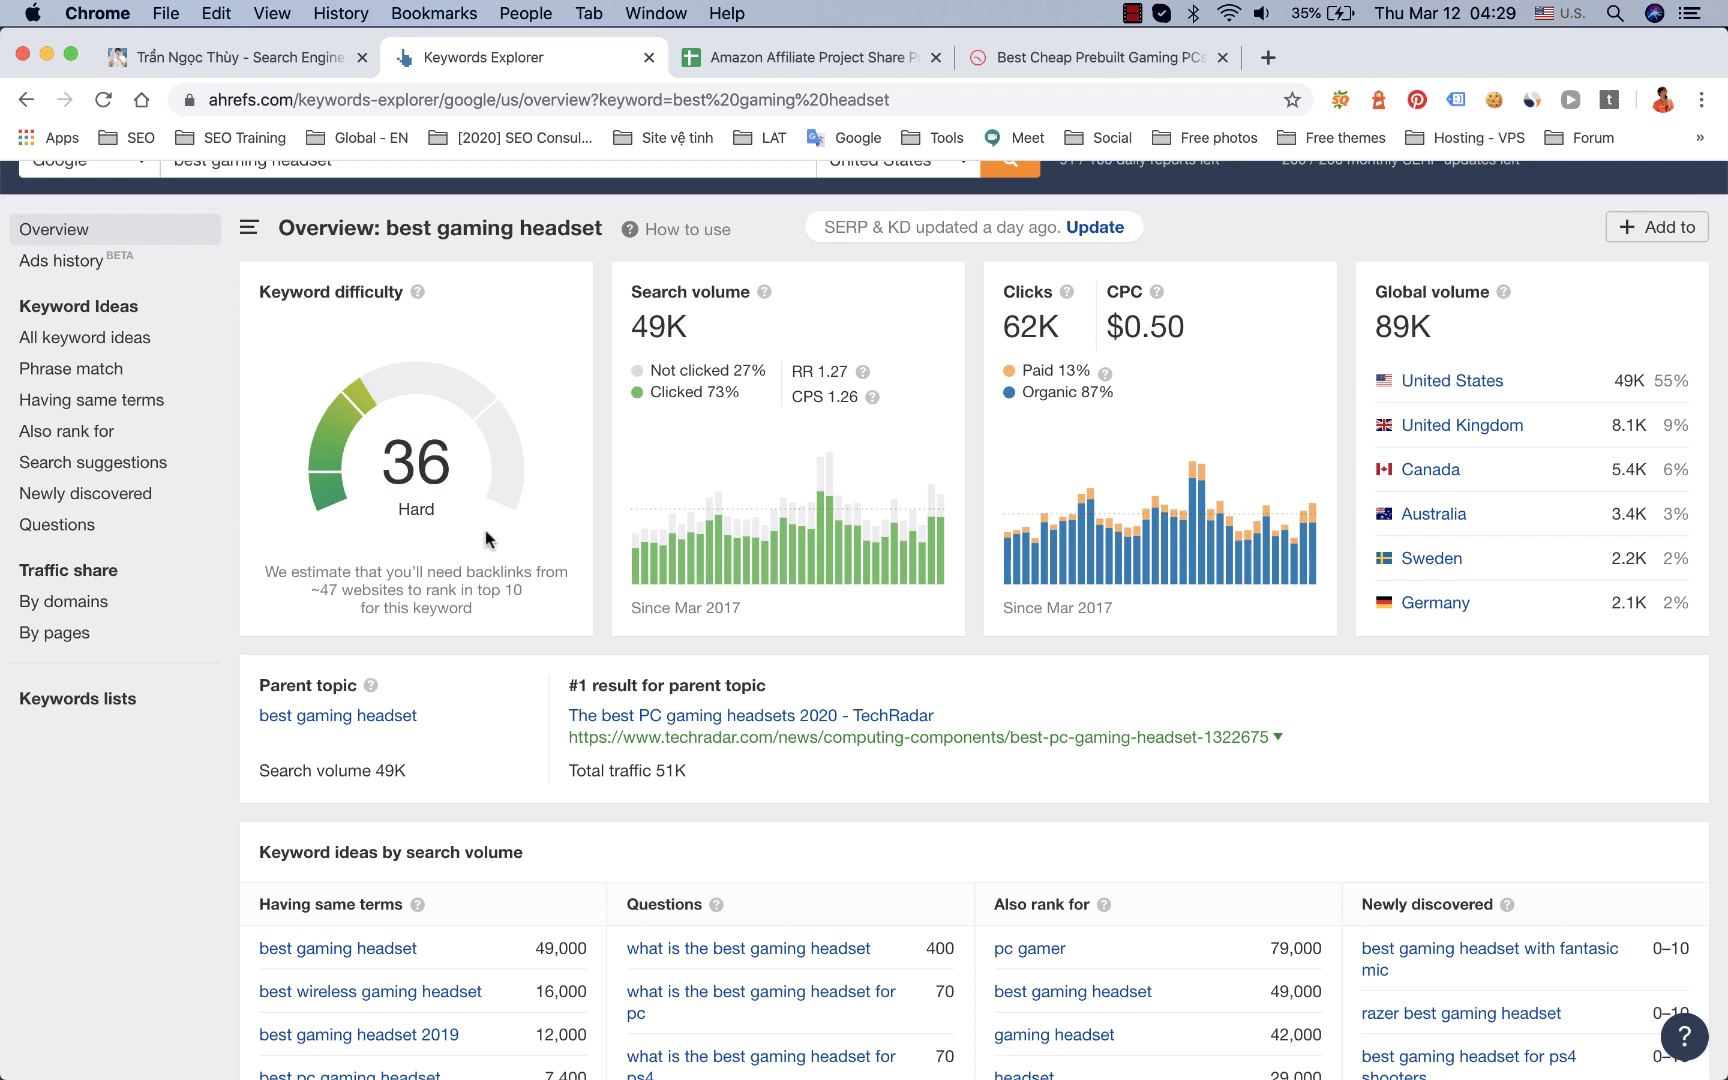
Step: Examine the SERP overview for the keyword and open the TechRadar page's organic keywords report in a new tab
scroll(486, 535, down, 15)
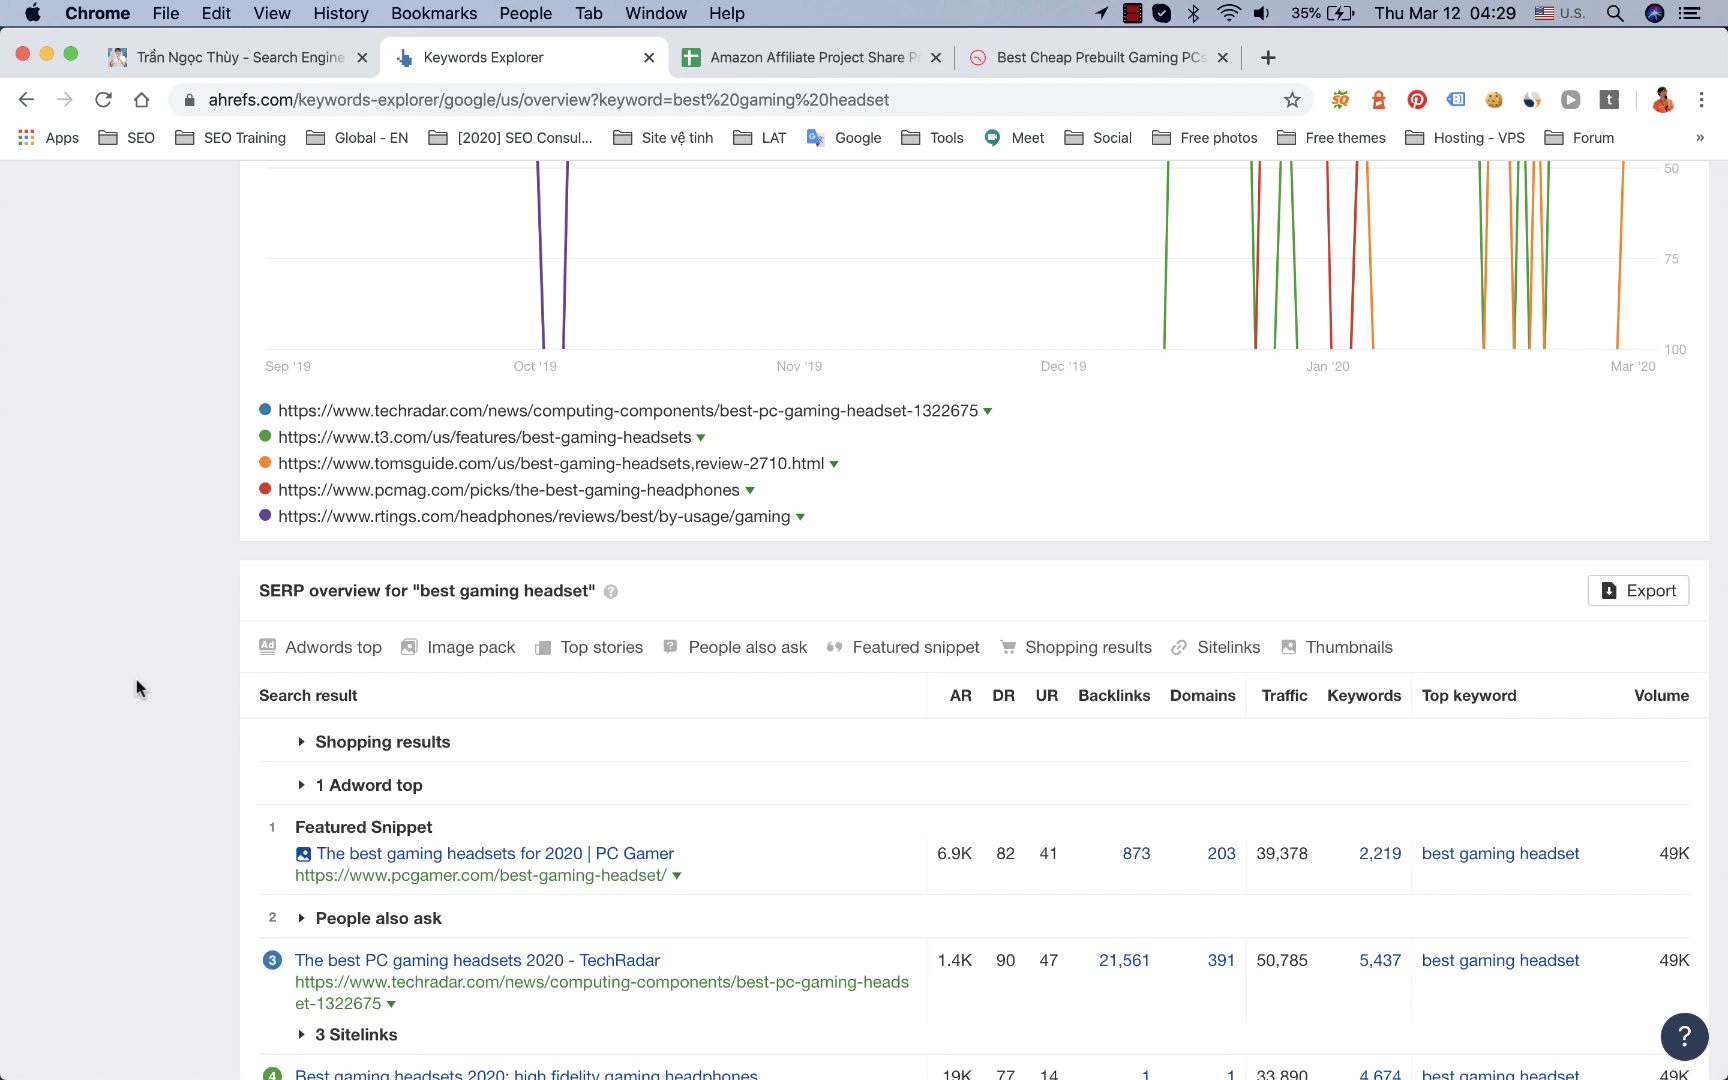
scroll(137, 683, down, 5)
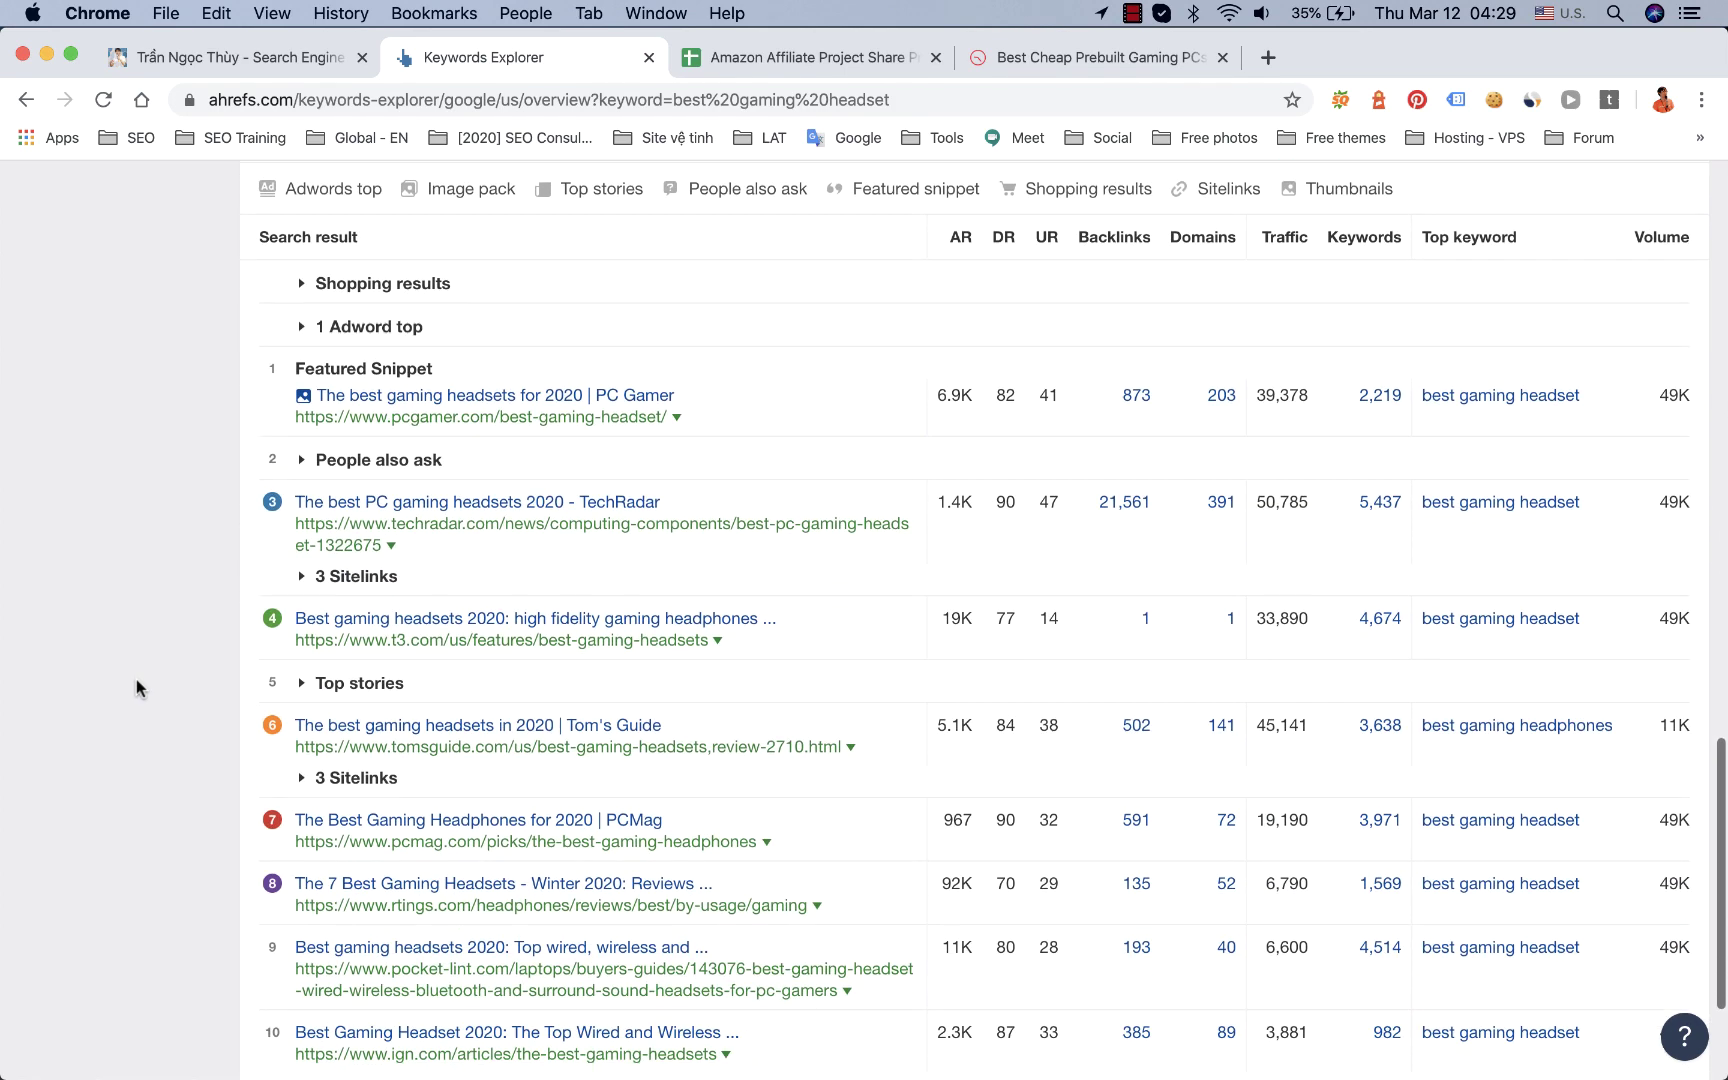
scroll(136, 687, down, 1)
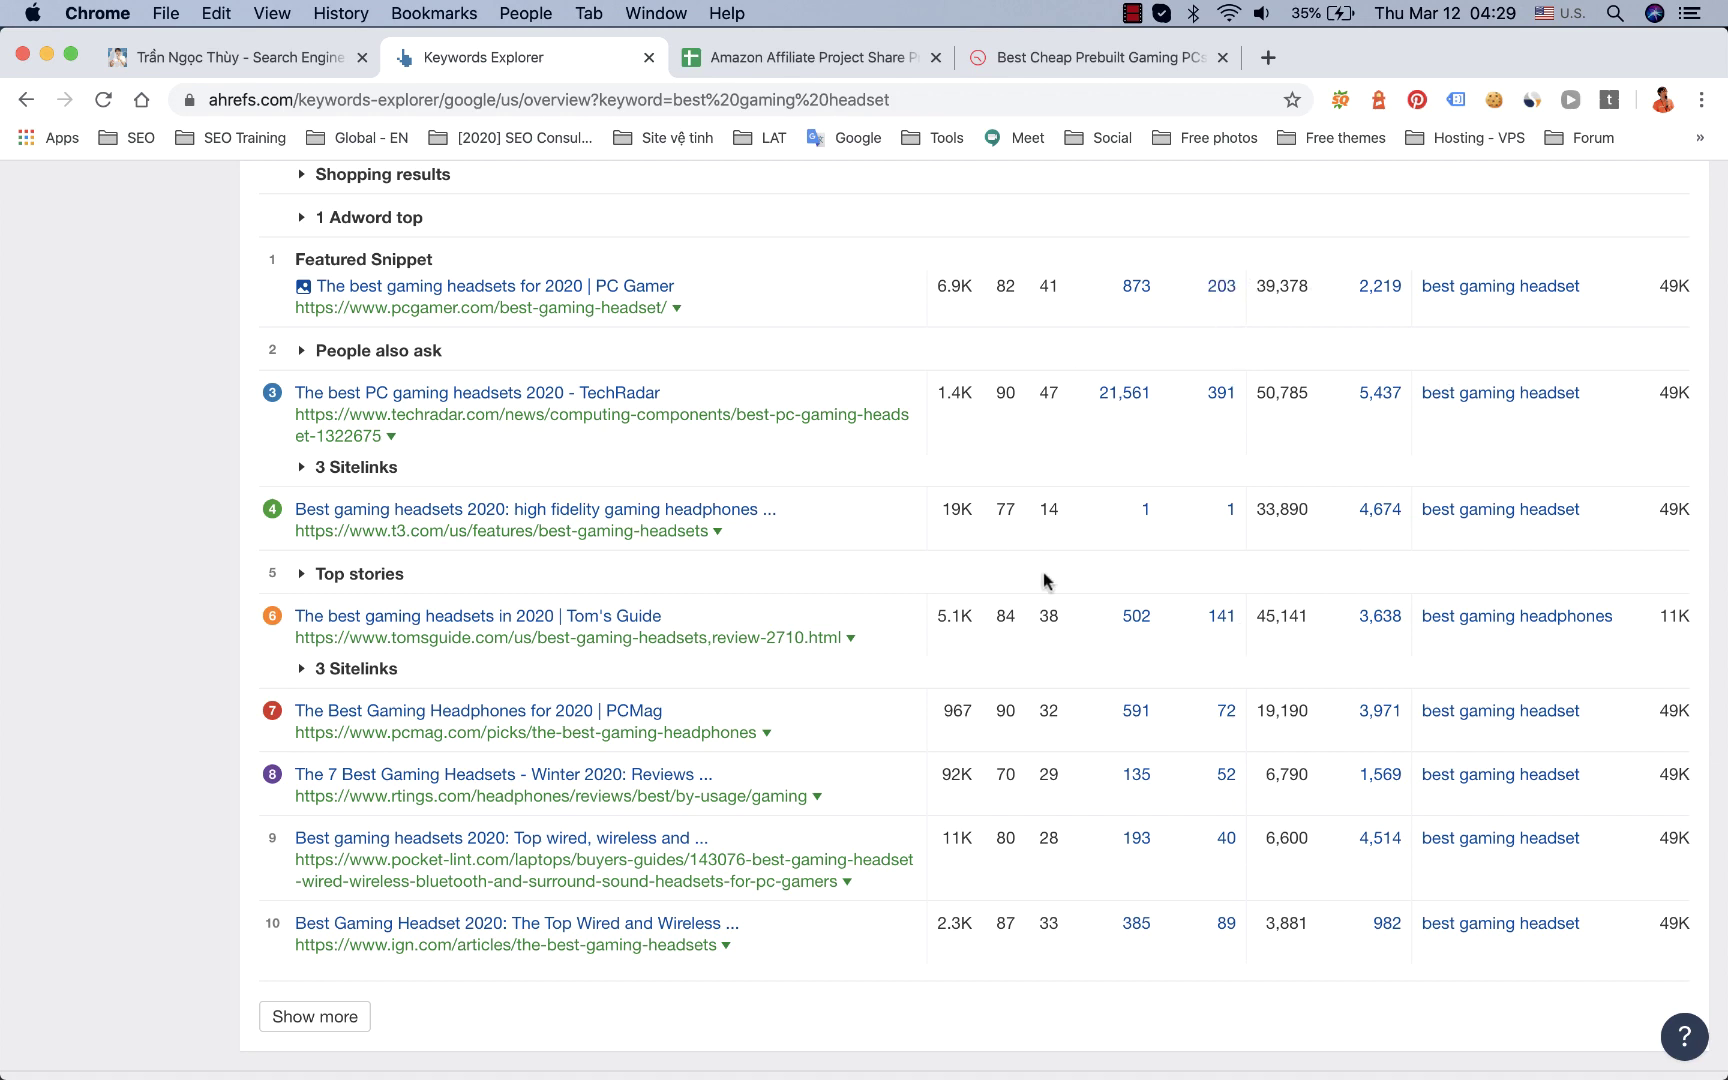
scroll(990, 597, up, 1)
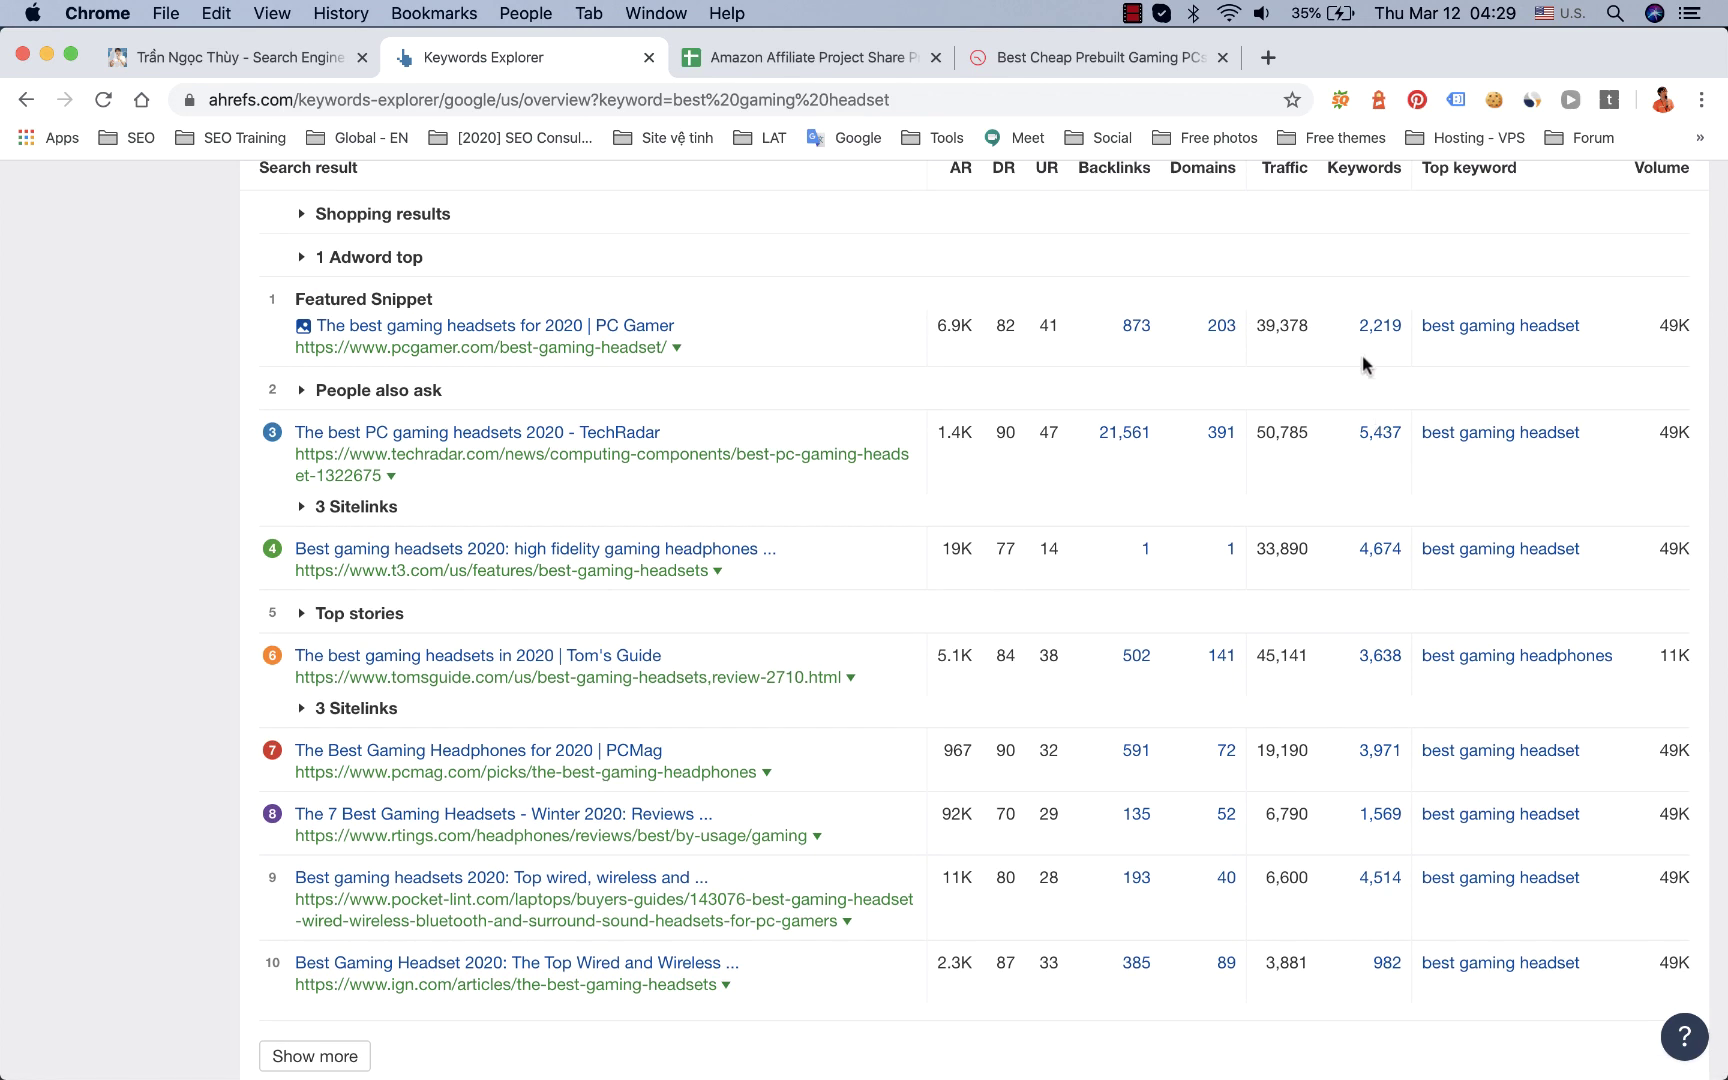
scroll(1347, 375, up, 1)
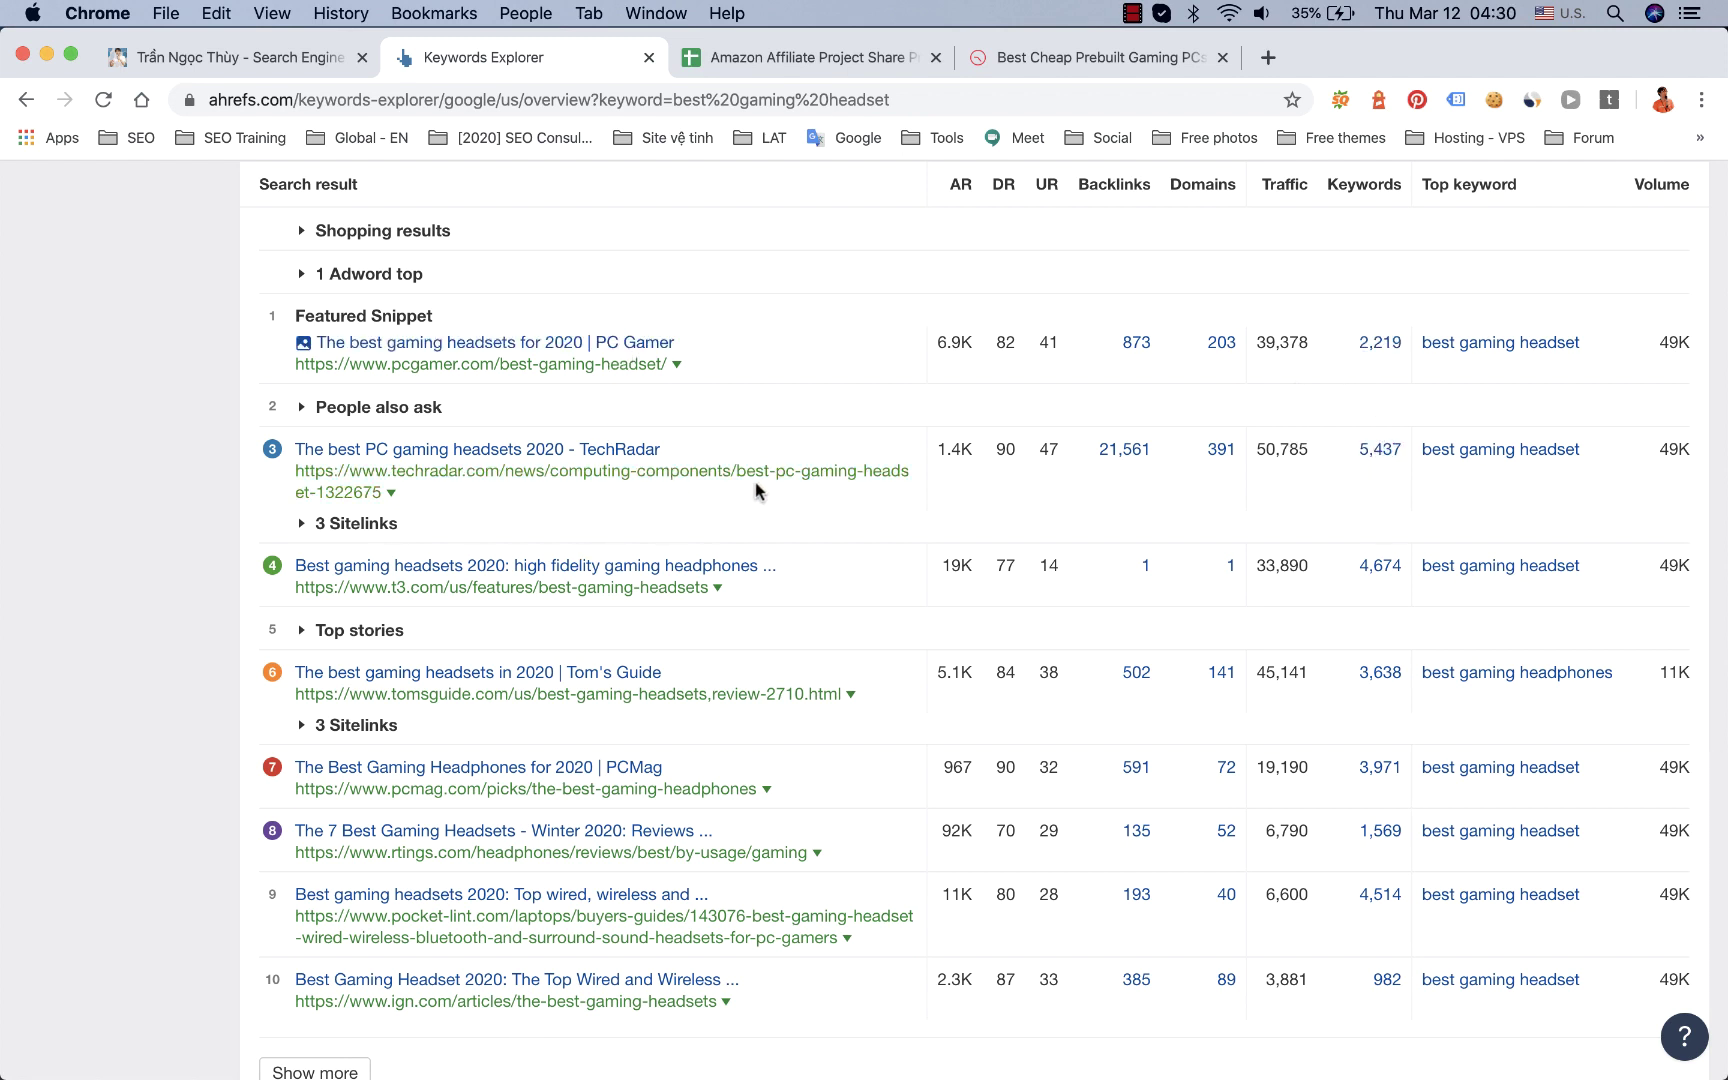
super+click(1378, 452)
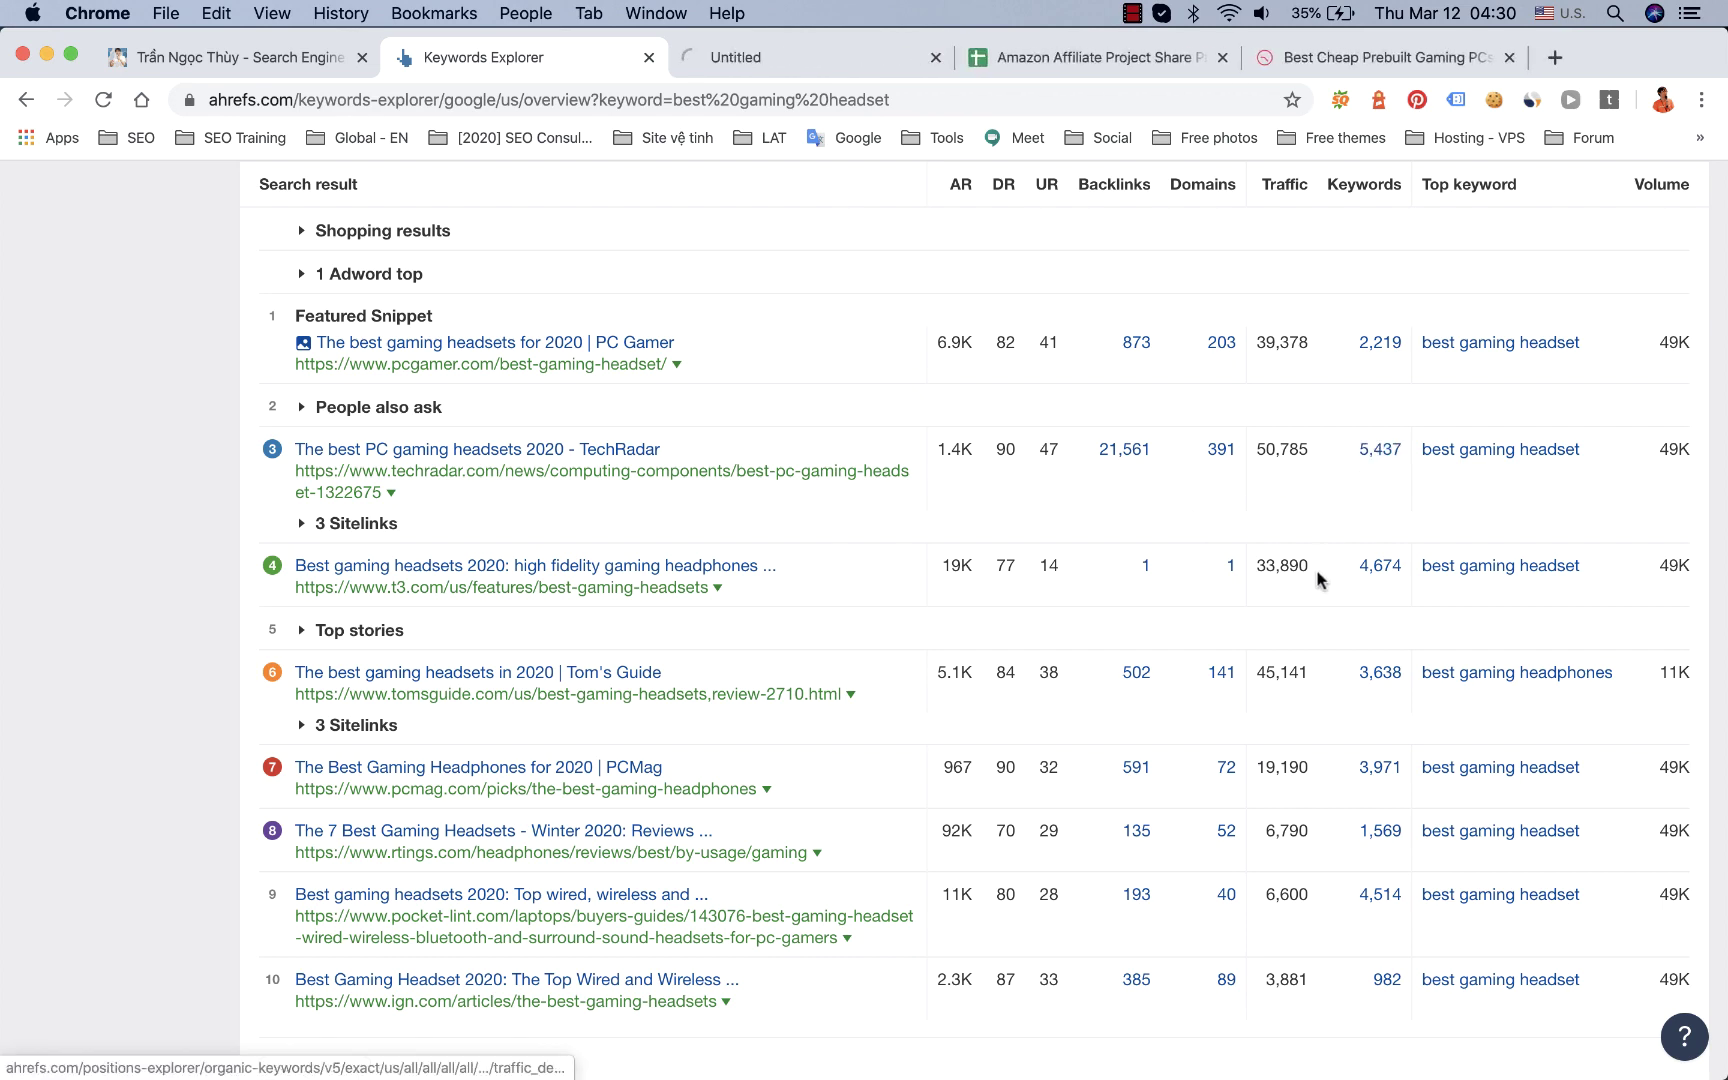
Step: Expand the SERP overview beyond the top ten results and look through the additional ranking pages
scroll(809, 626, down, 3)
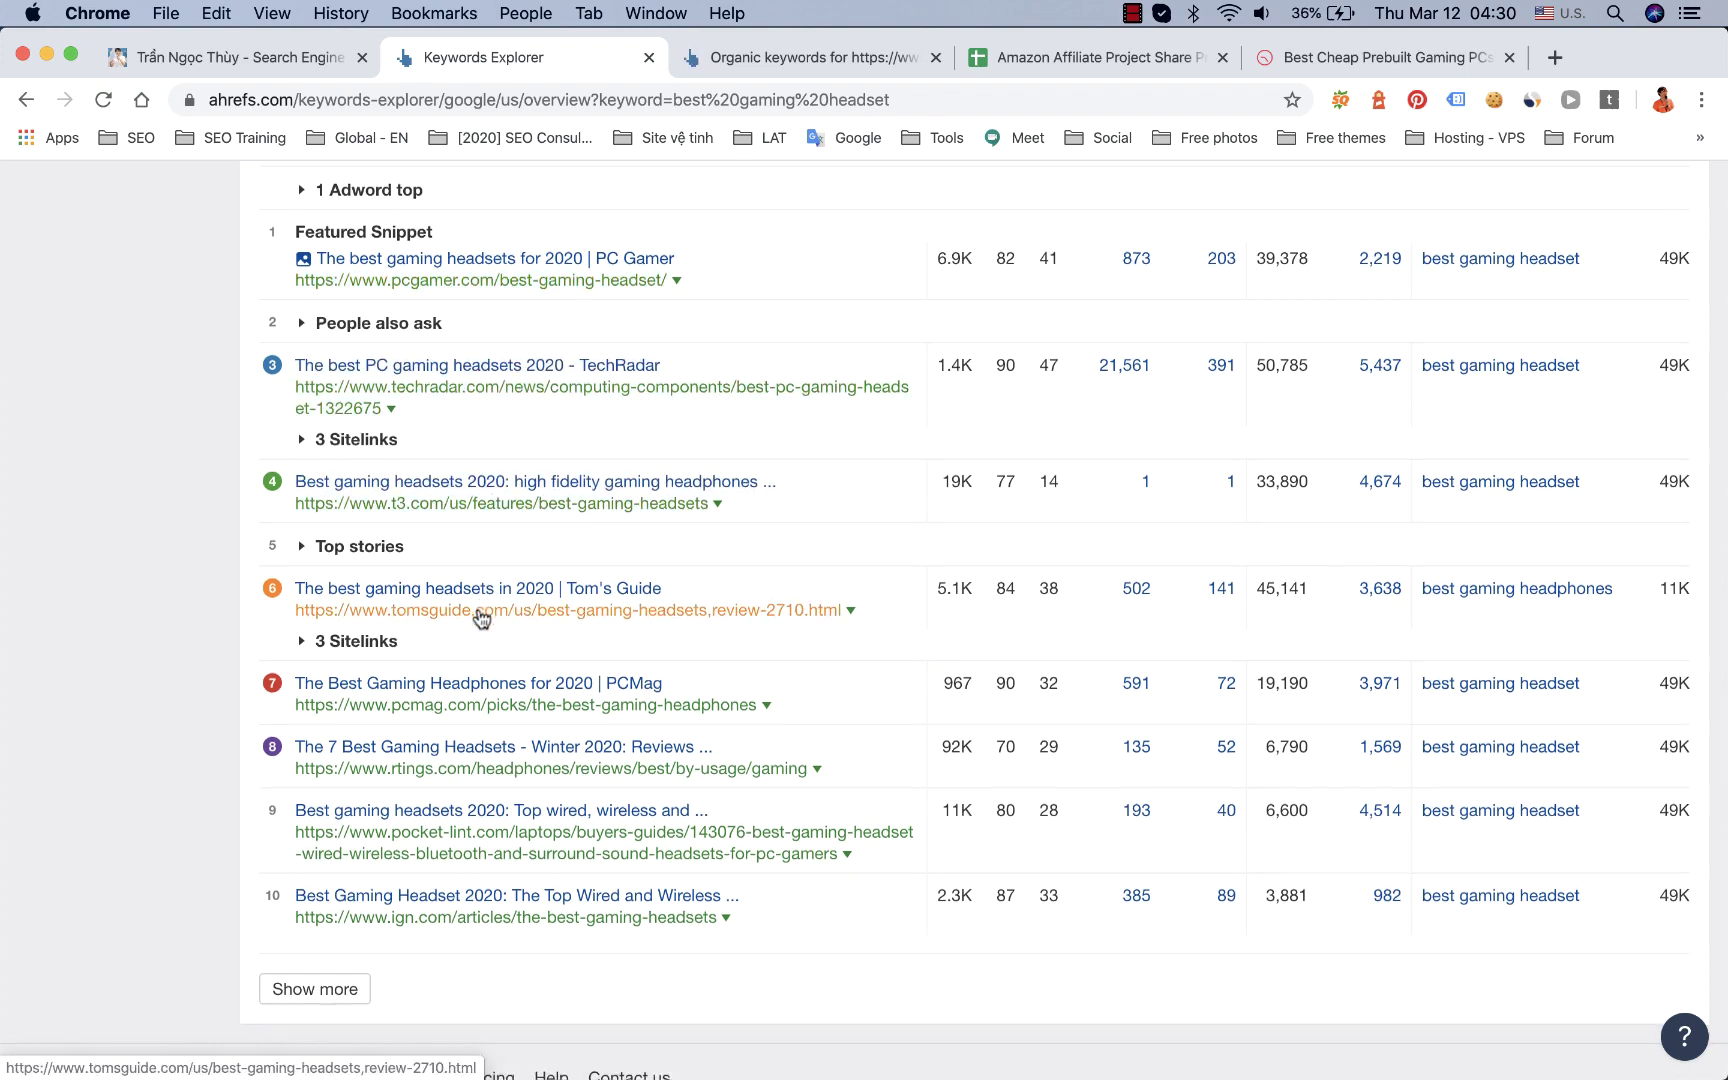
scroll(350, 760, down, 2)
click(316, 905)
scroll(183, 860, down, 5)
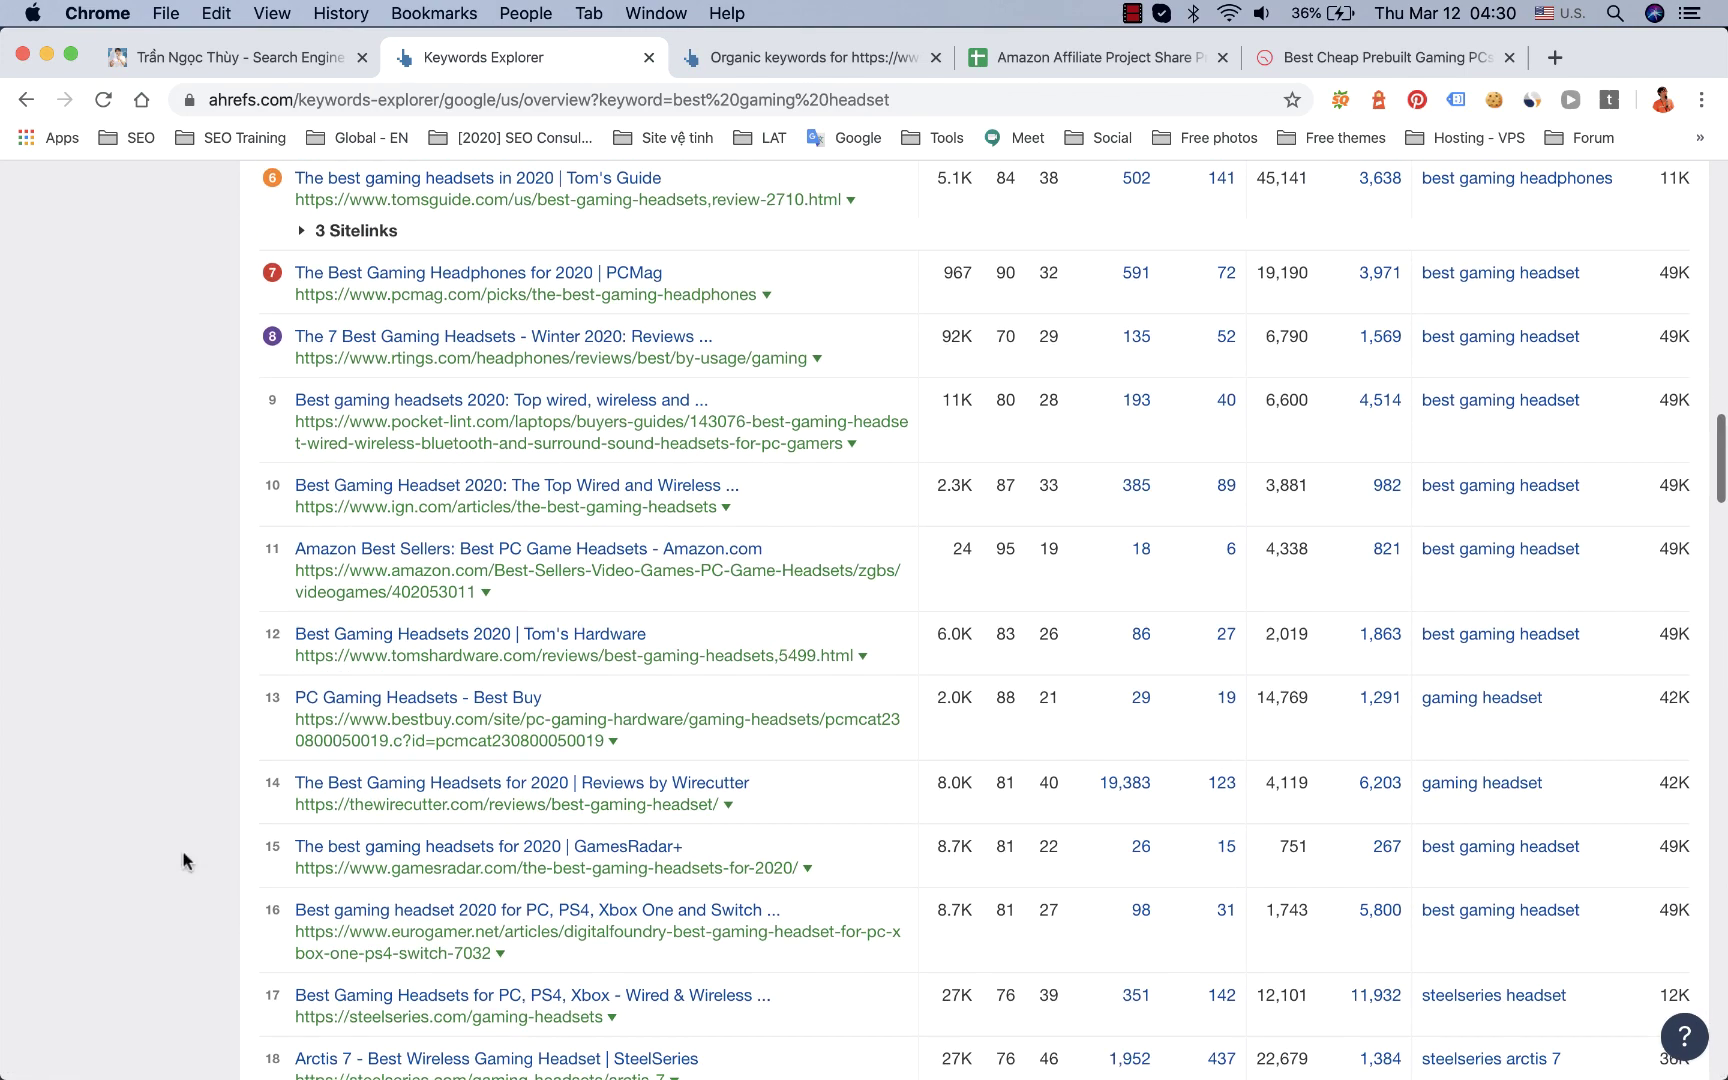
Step: Examine the pages ranking beyond the top twenty in the SERP overview for "best gaming headset"
scroll(760, 680, down, 10)
scroll(834, 565, down, 6)
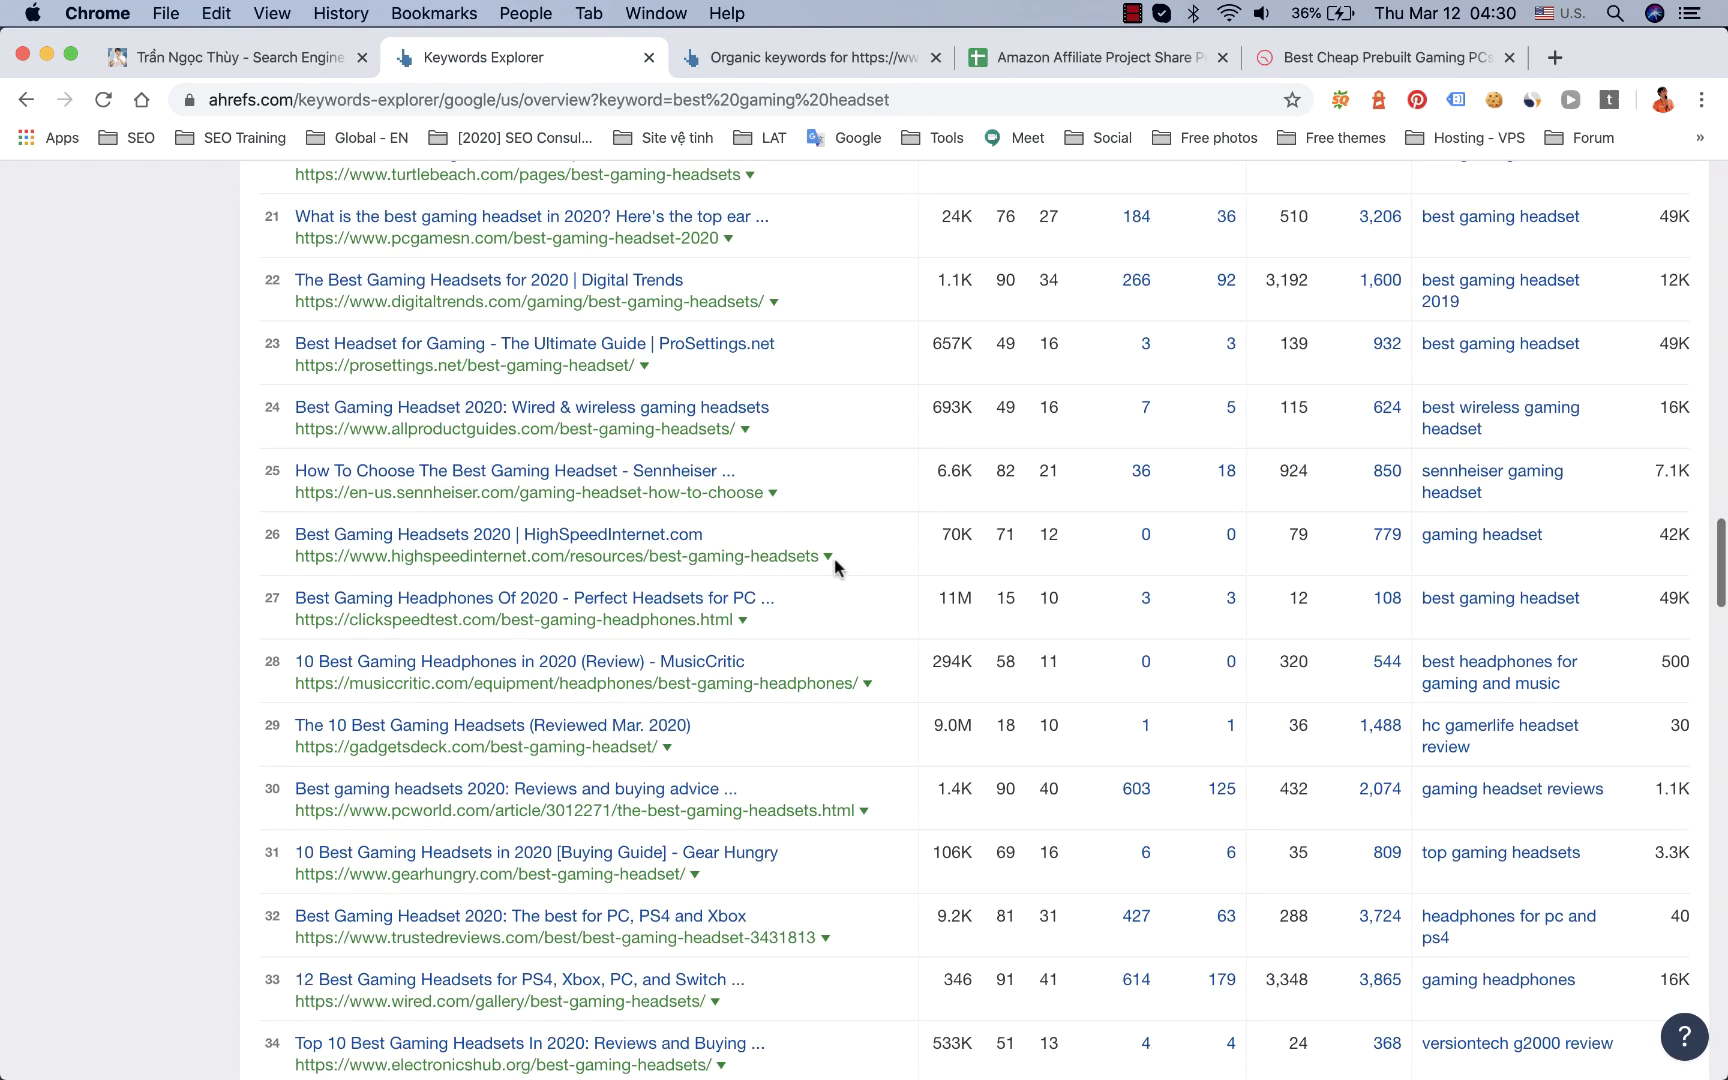
scroll(836, 567, down, 3)
scroll(832, 567, up, 15)
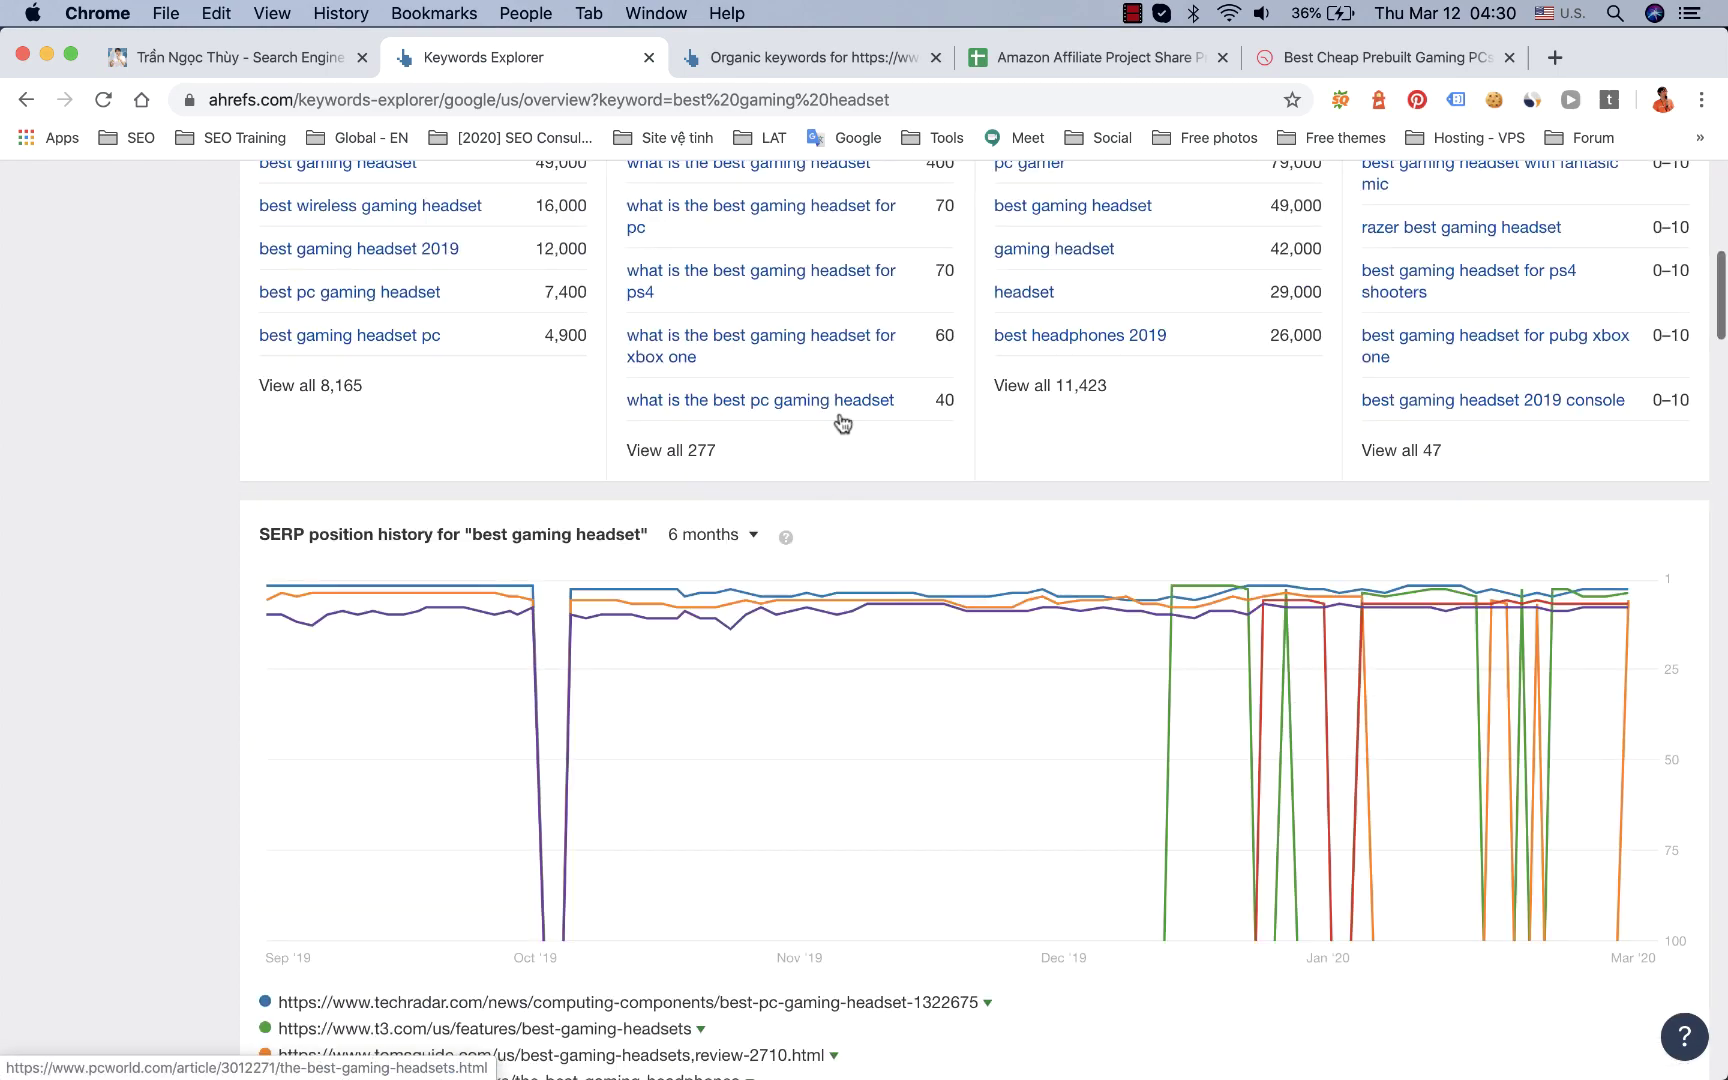
Step: Return to the TechRadar page's organic keywords report and filter it to positions 1 to 10
click(805, 63)
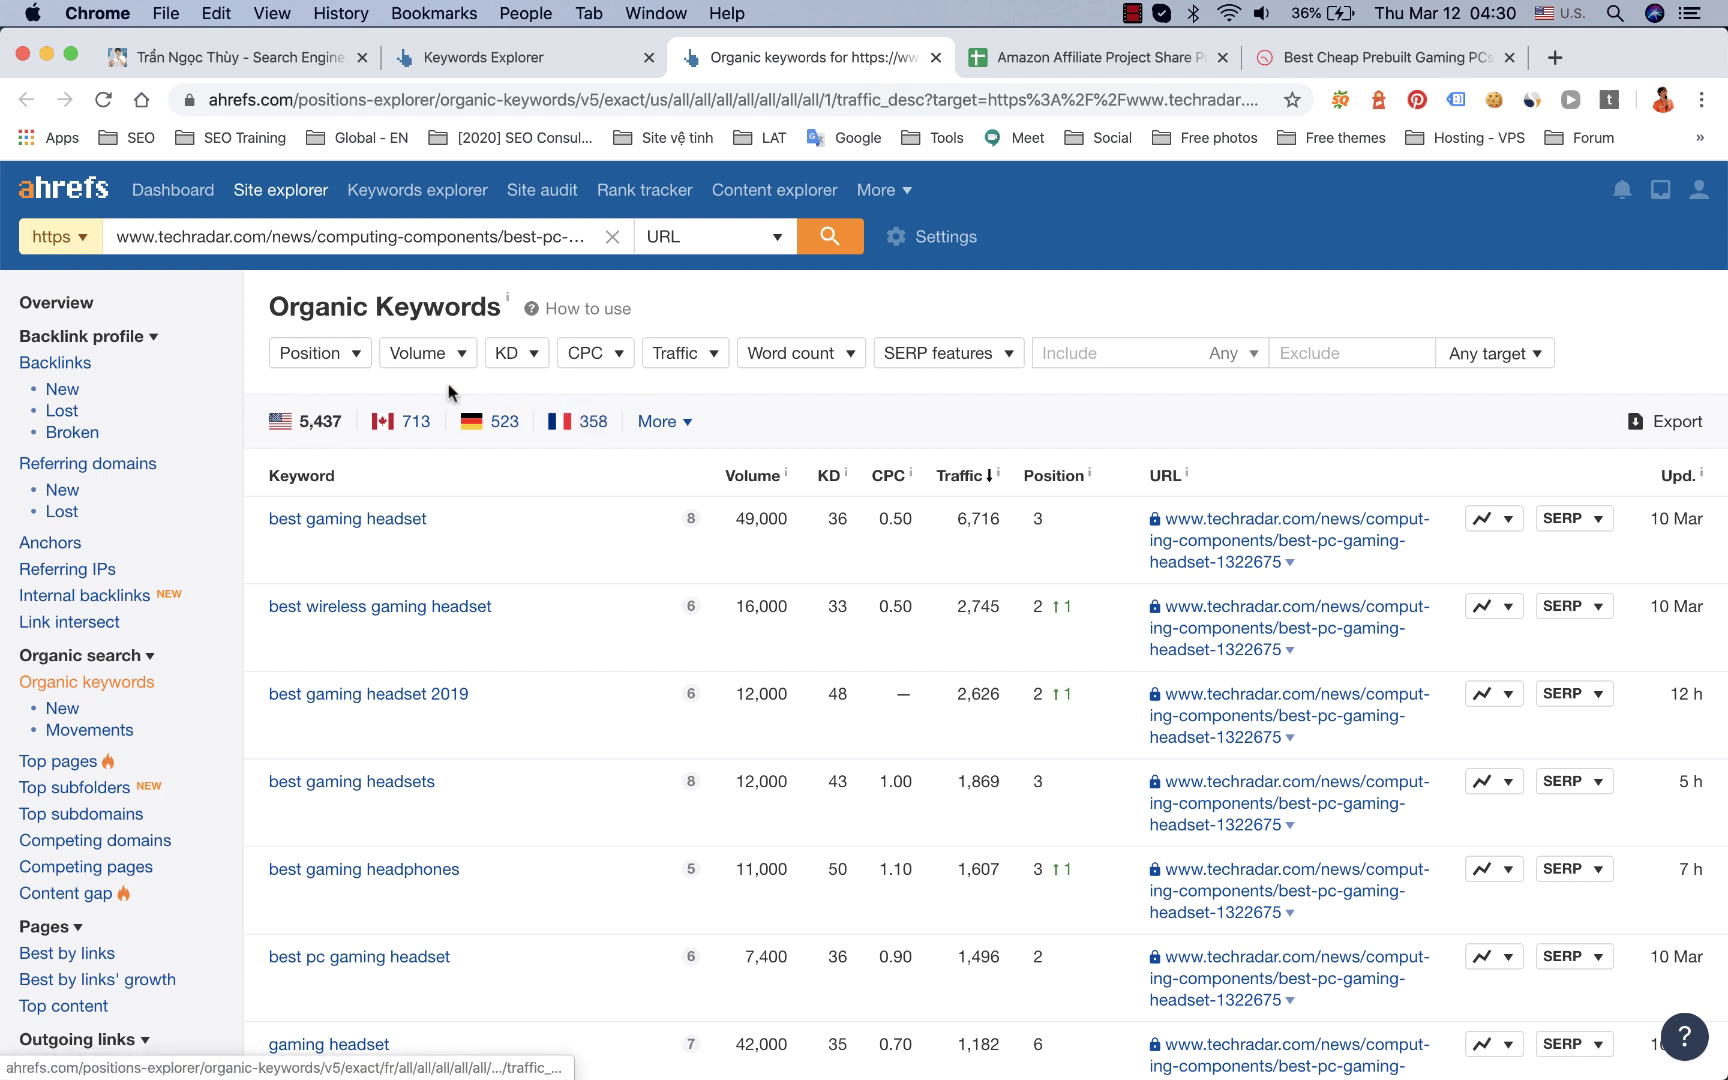
click(322, 353)
text(1)
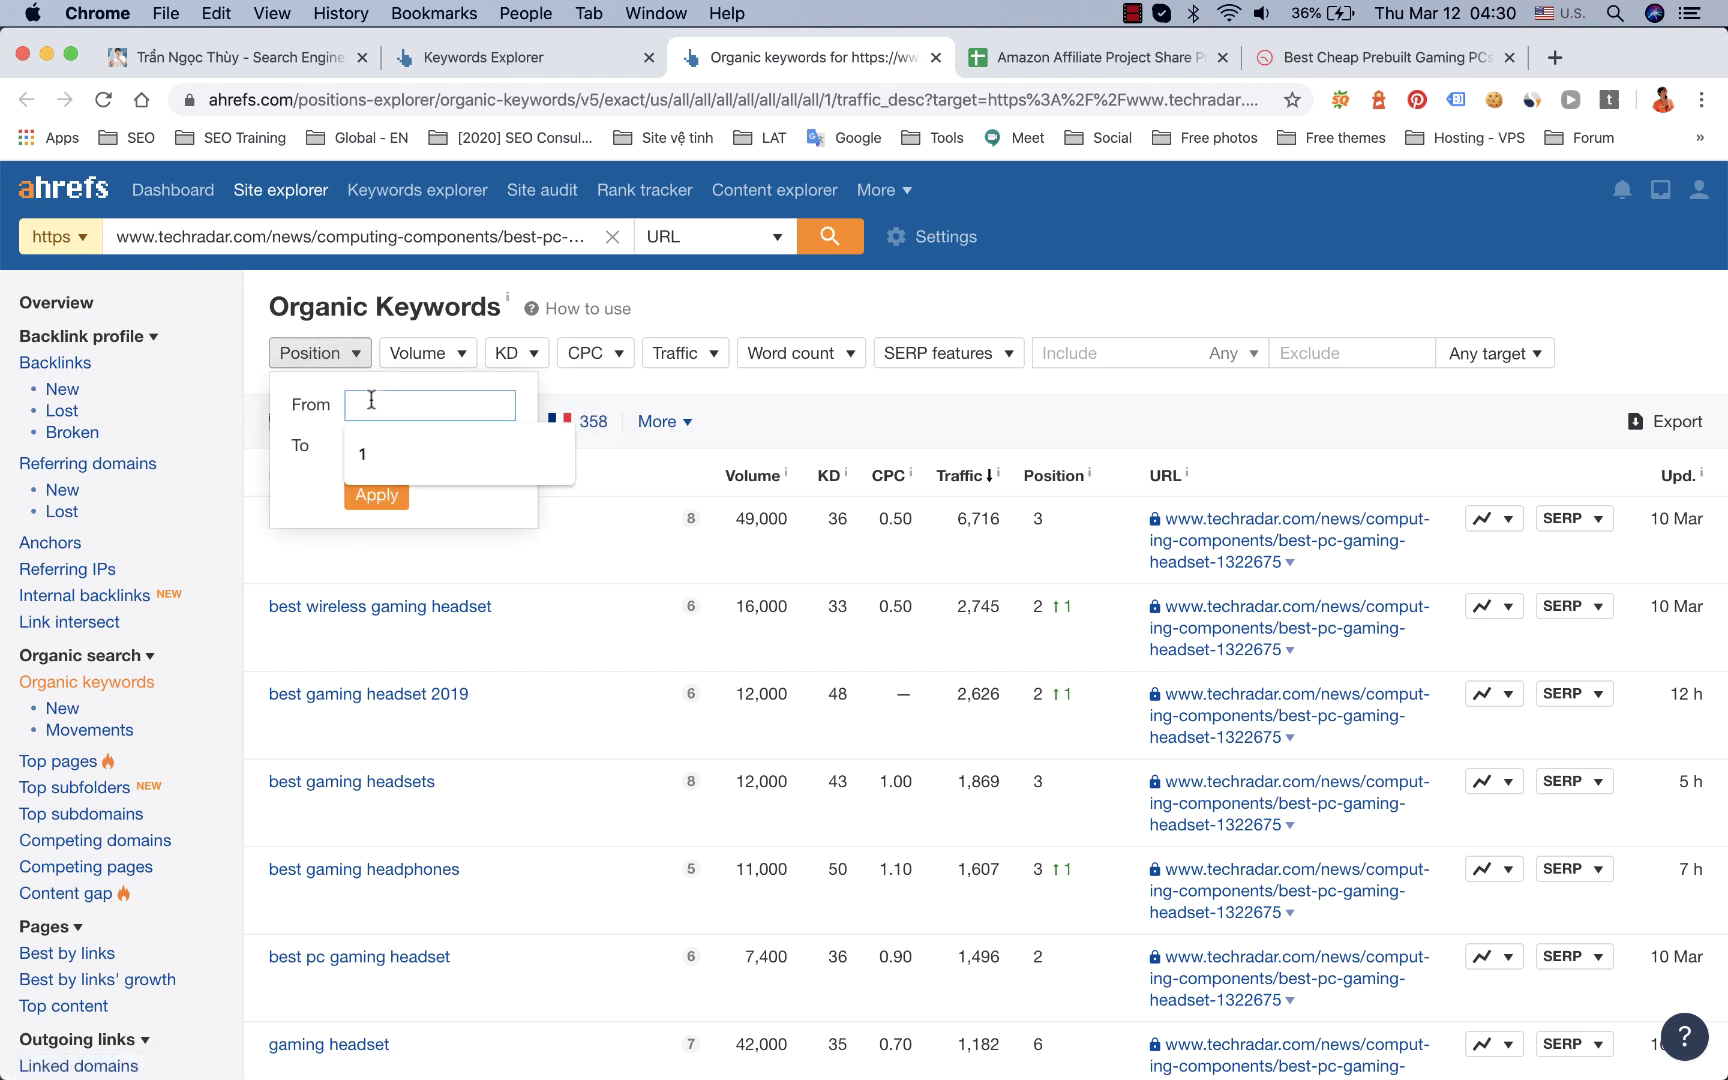
key(Tab)
text(10)
key(Return)
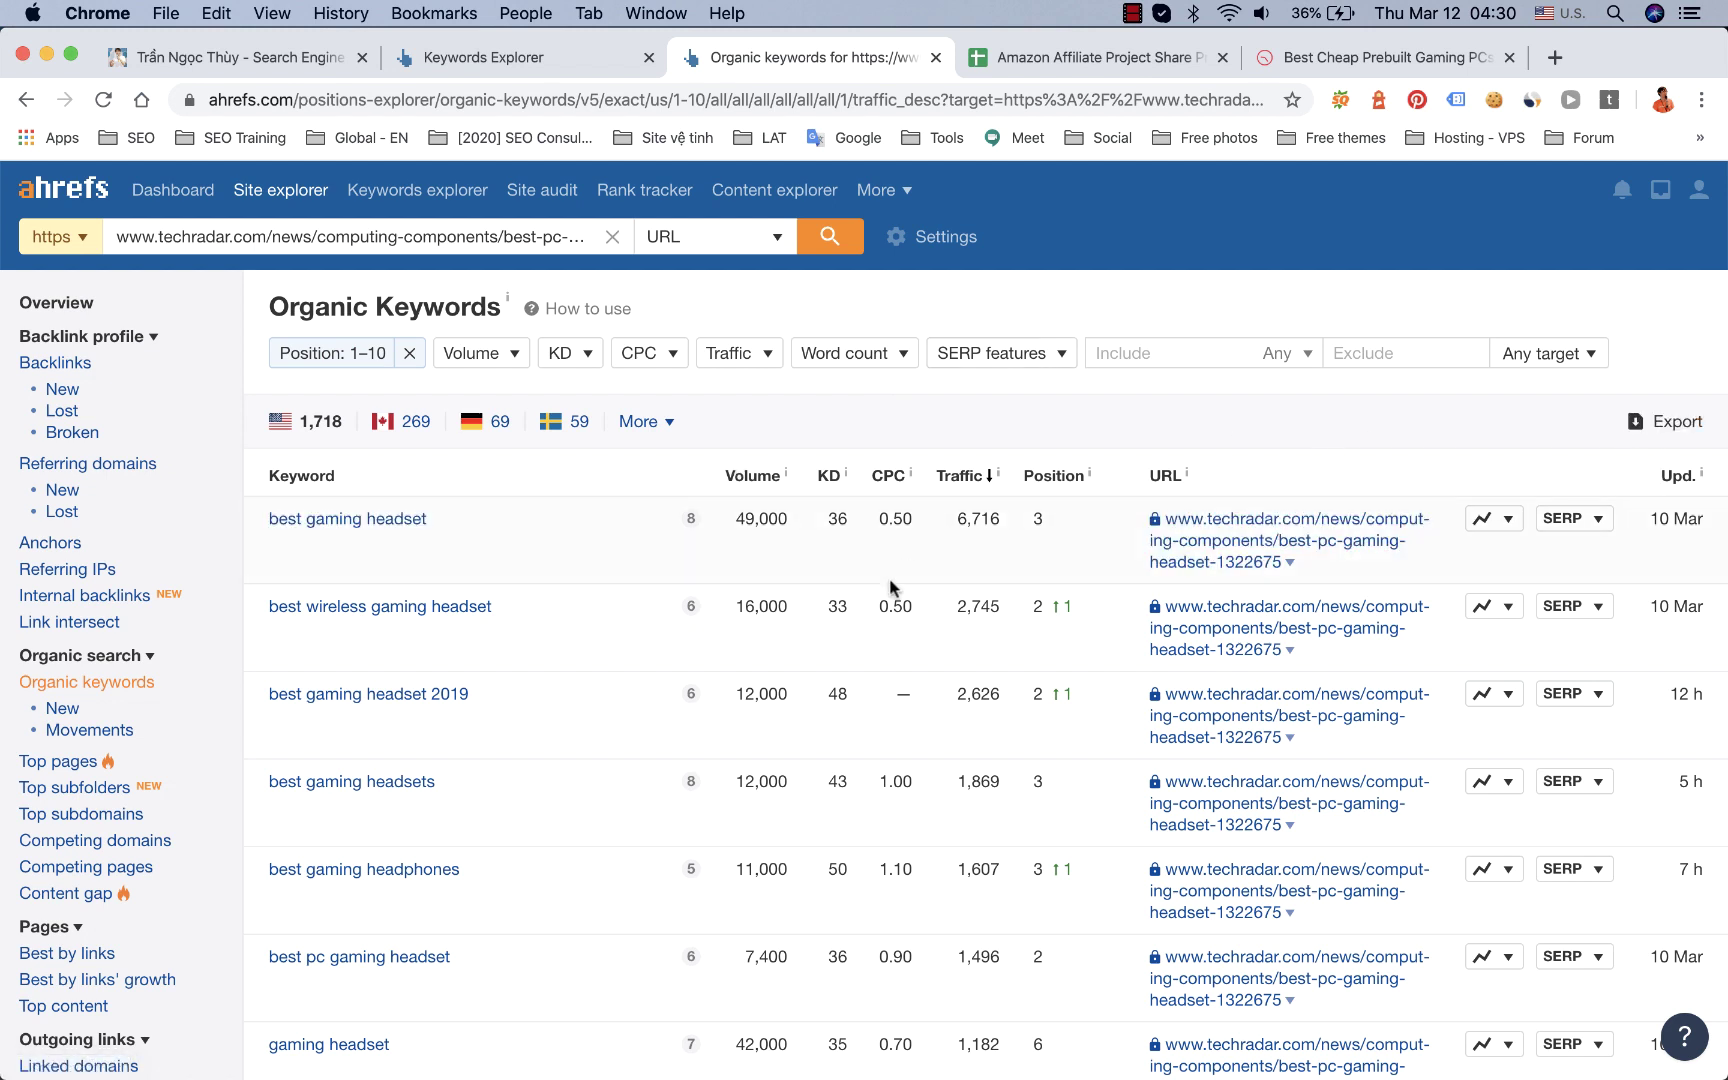
scroll(890, 578, down, 1)
scroll(890, 585, up, 1)
Step: Start a full CSV export of the filtered organic keywords in Microsoft Excel (UTF-16) format
mouse_move(4, 662)
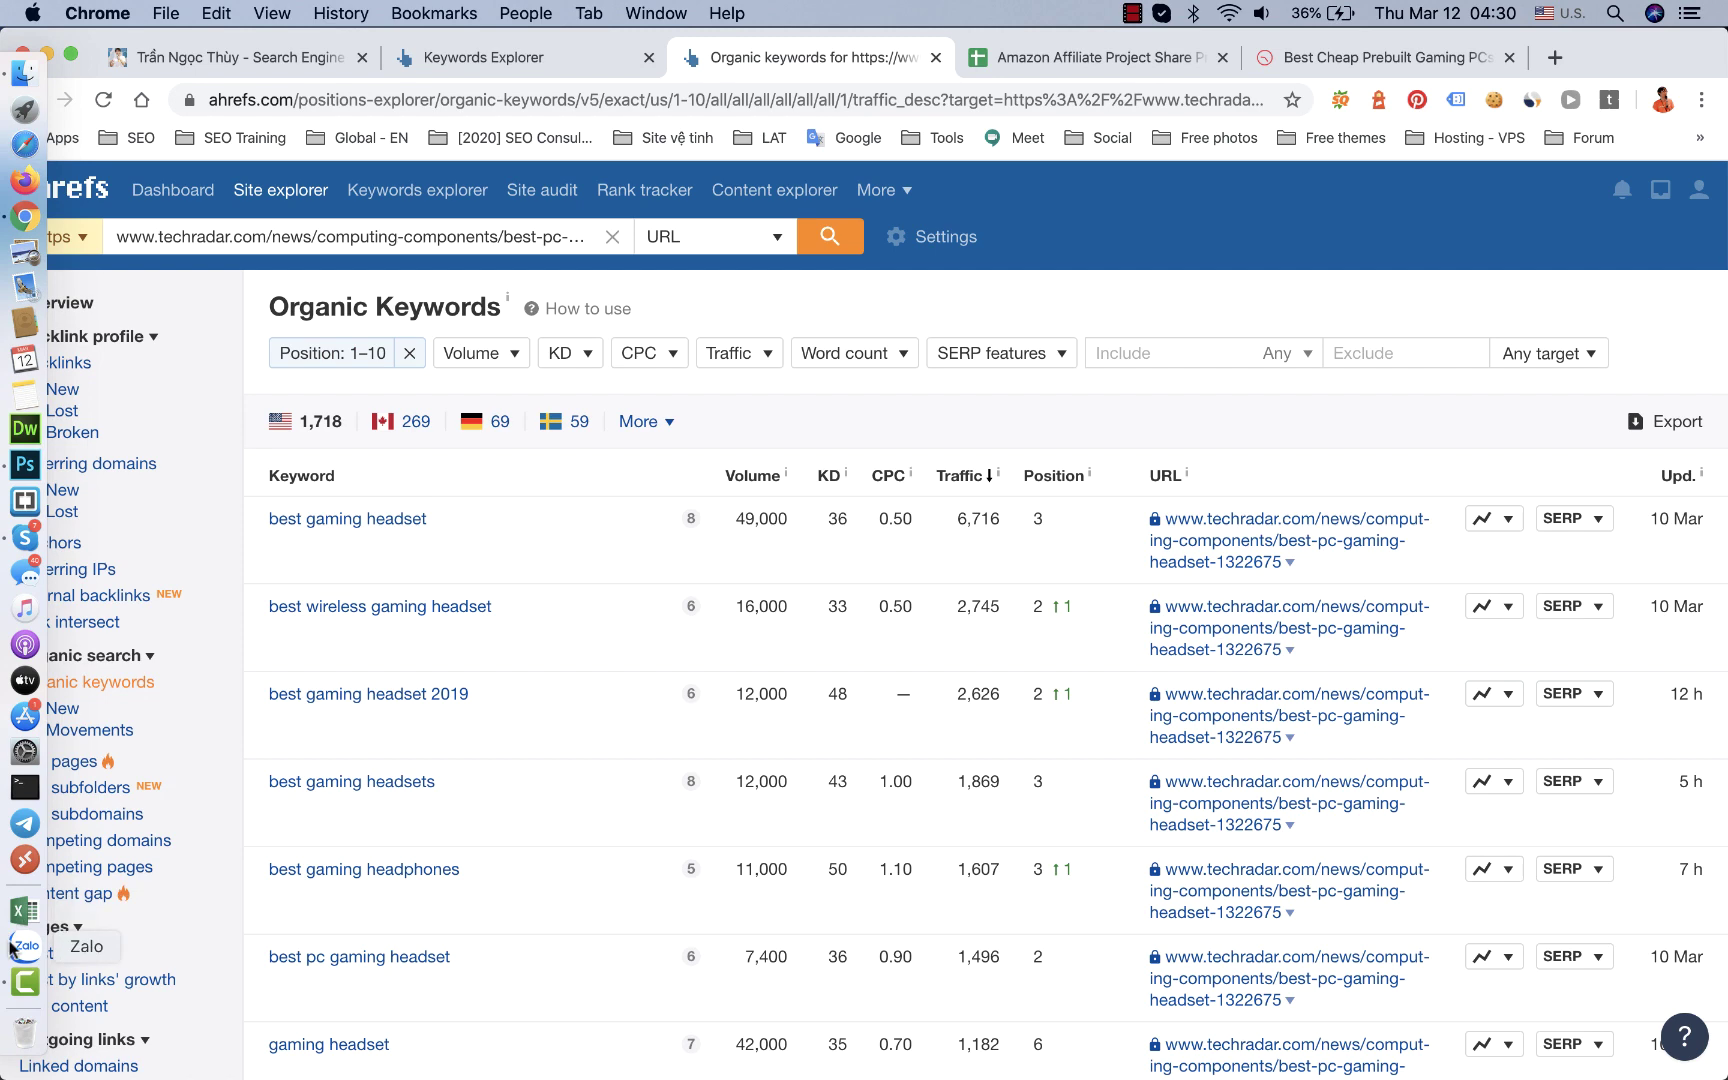
click(1660, 421)
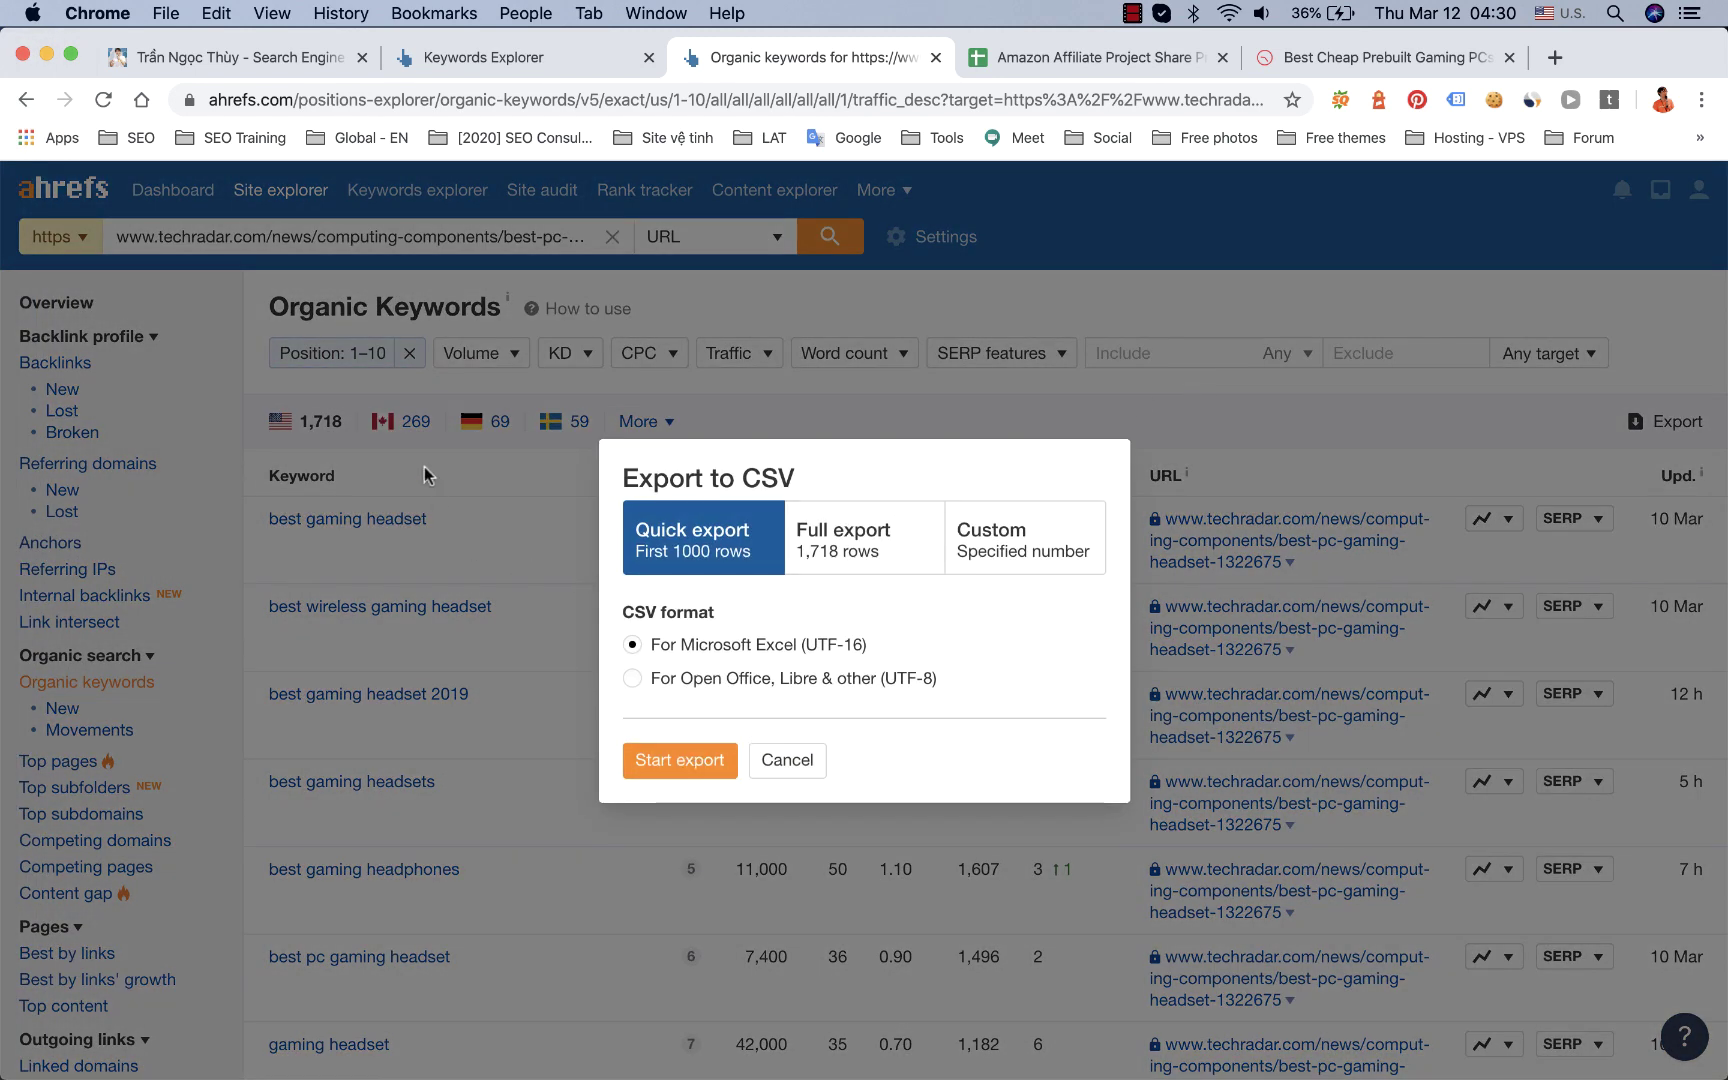
click(843, 540)
click(672, 784)
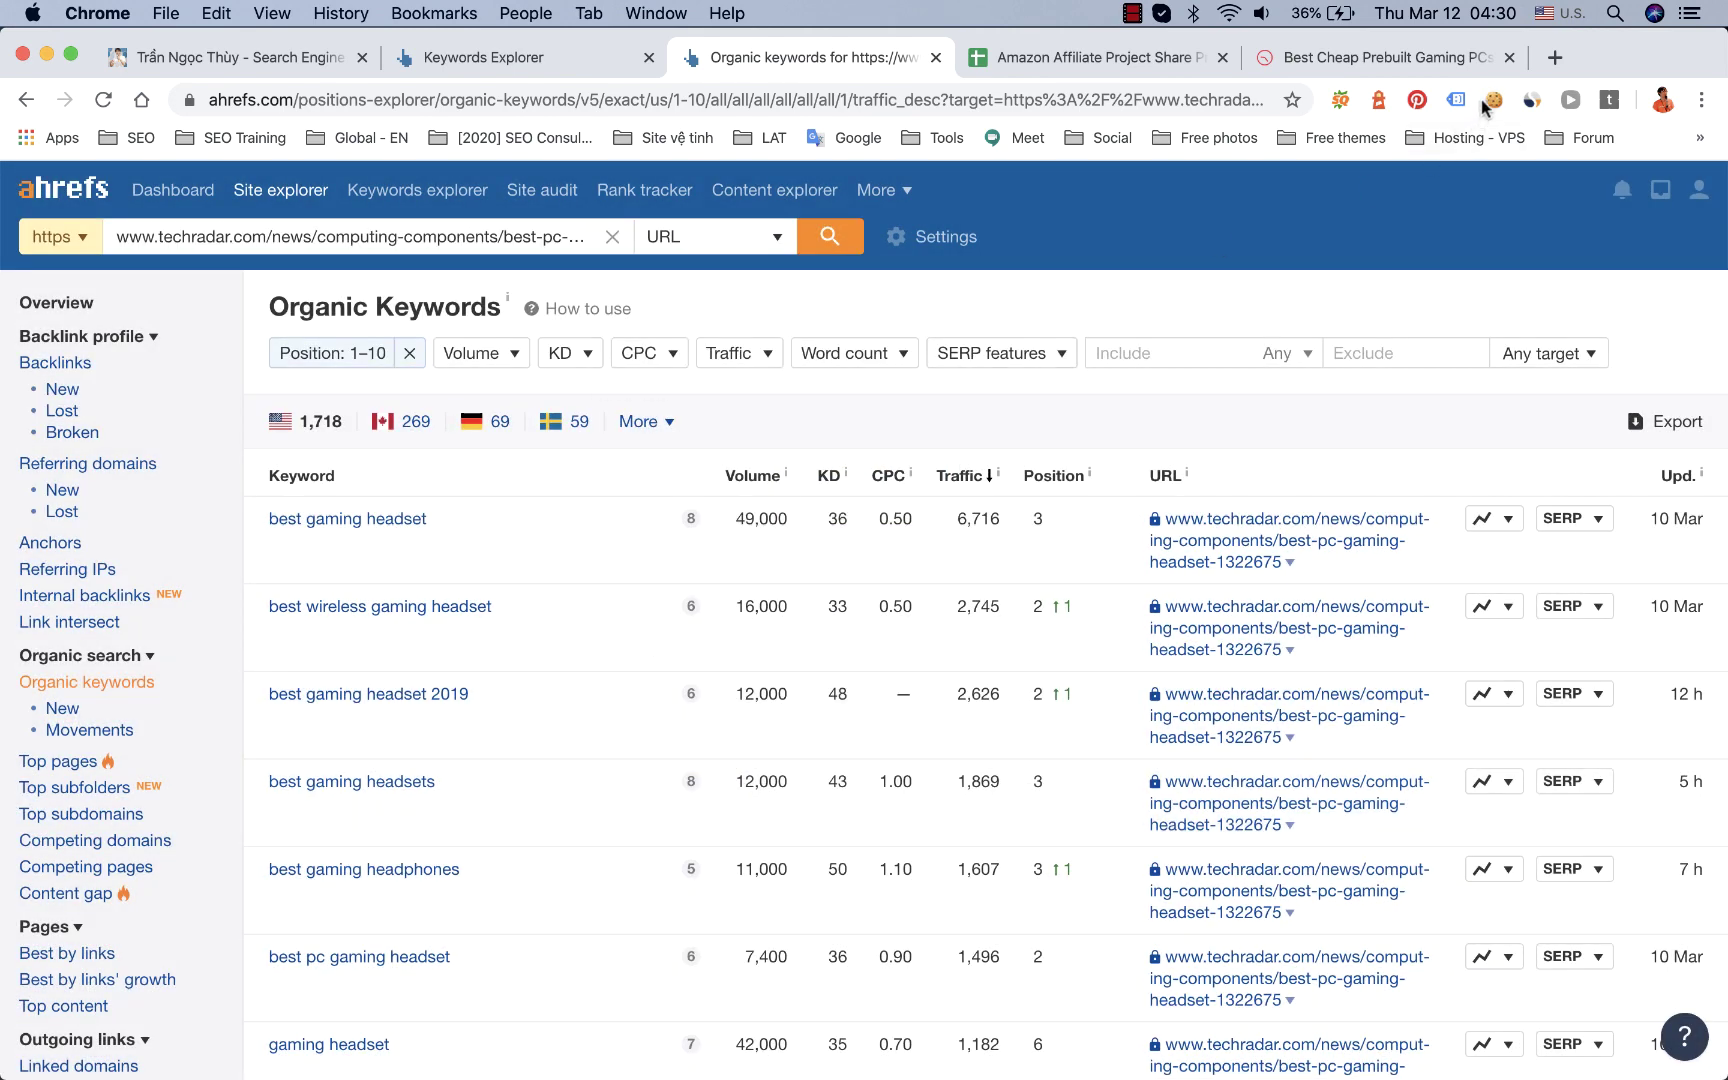
Step: Open the bookmarked Google Ads Keyword Planner in a new tab and dismiss its notification
click(1553, 58)
click(1698, 138)
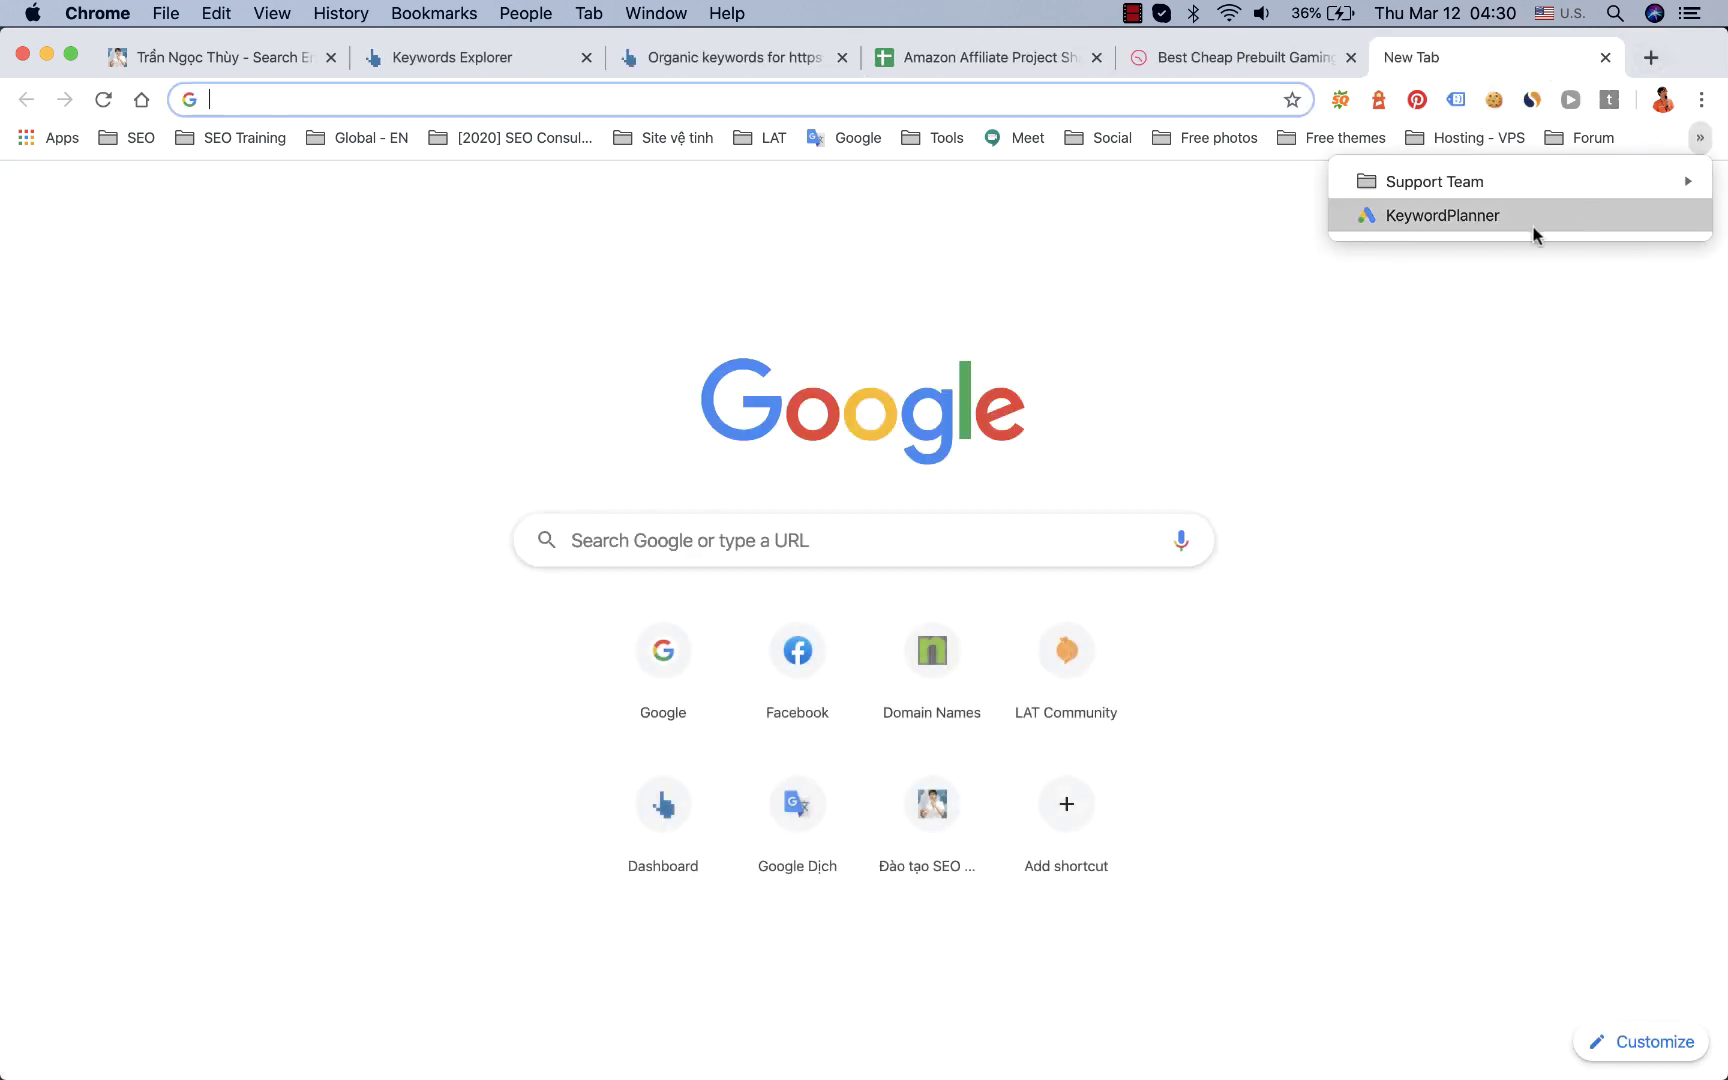
click(1530, 225)
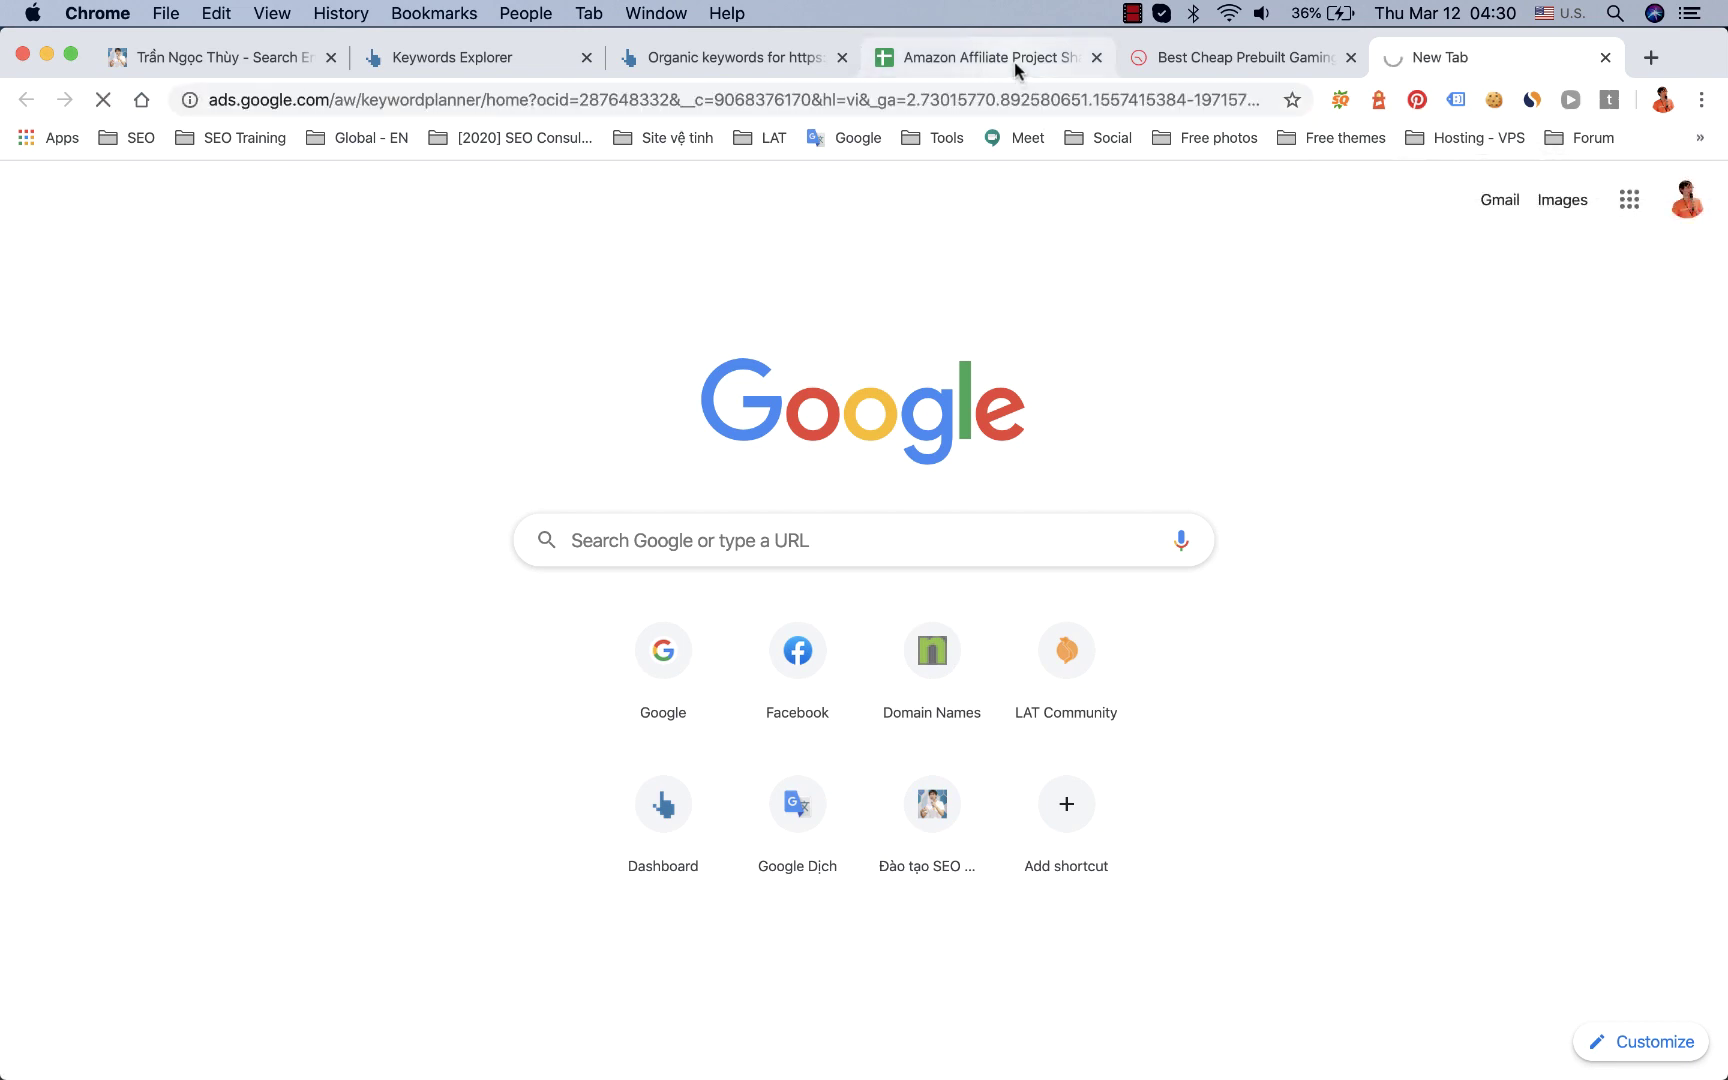
click(1014, 62)
click(785, 606)
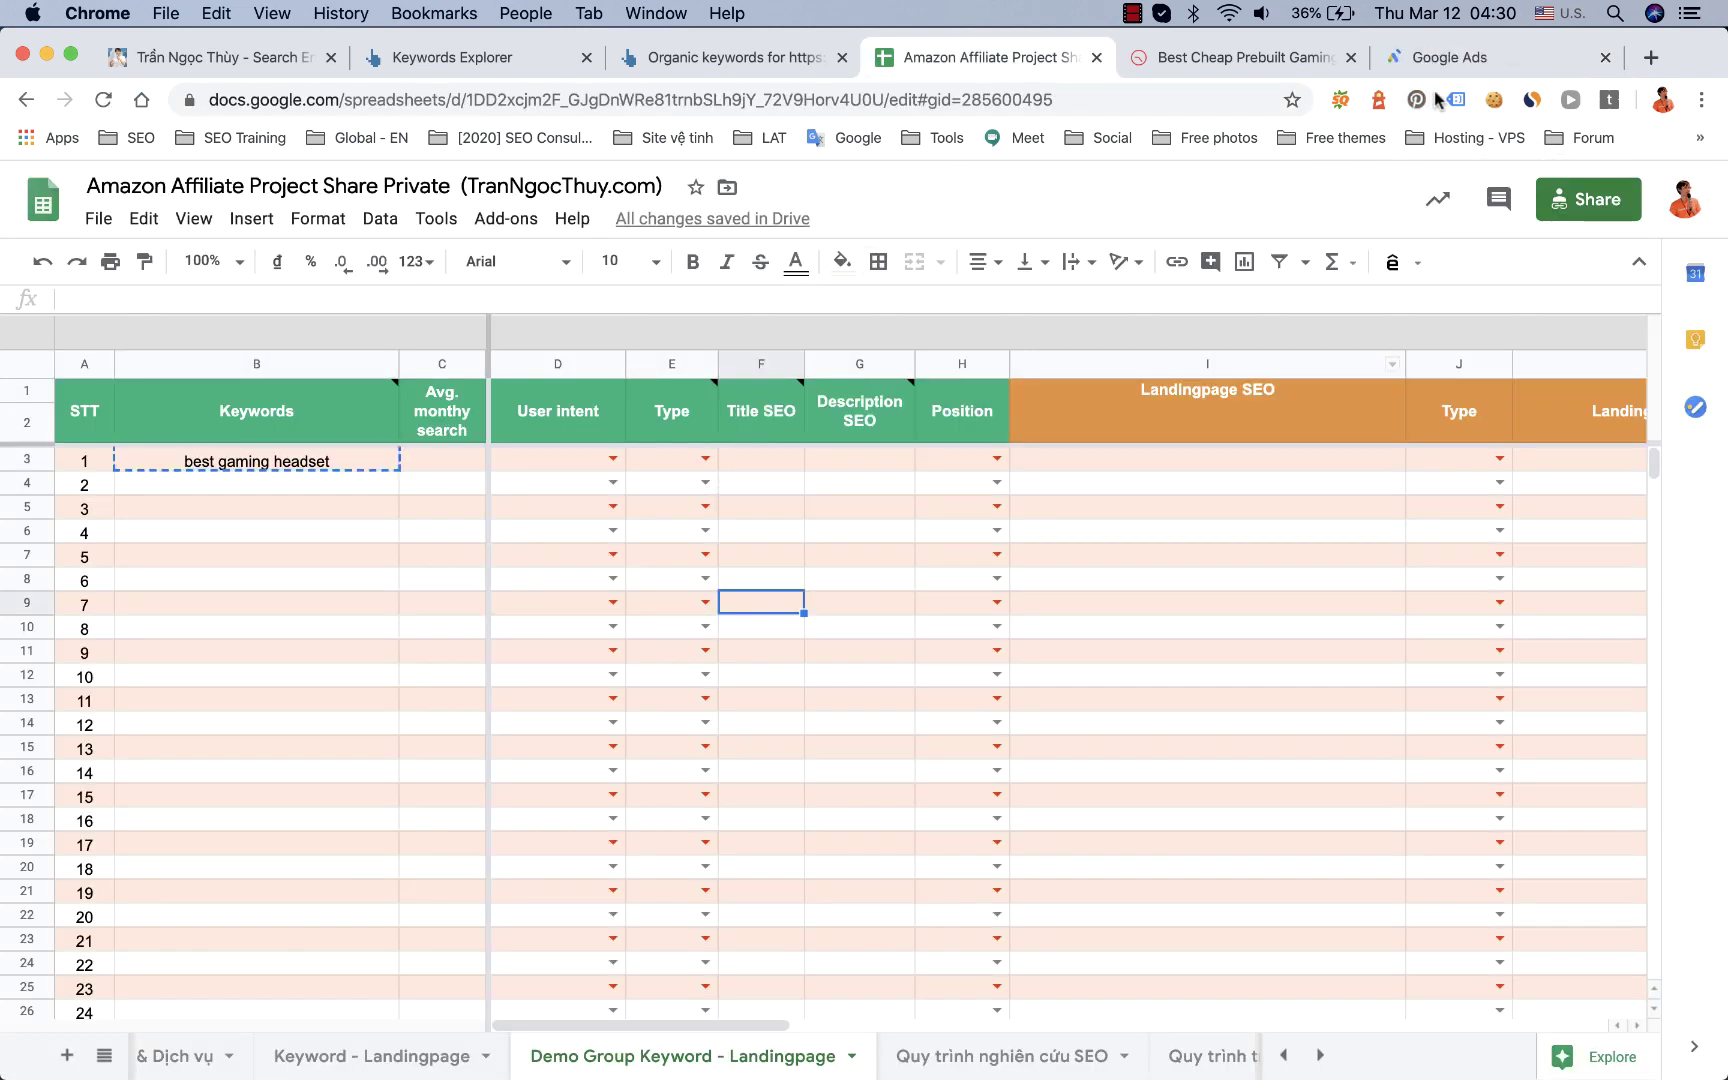
click(1440, 57)
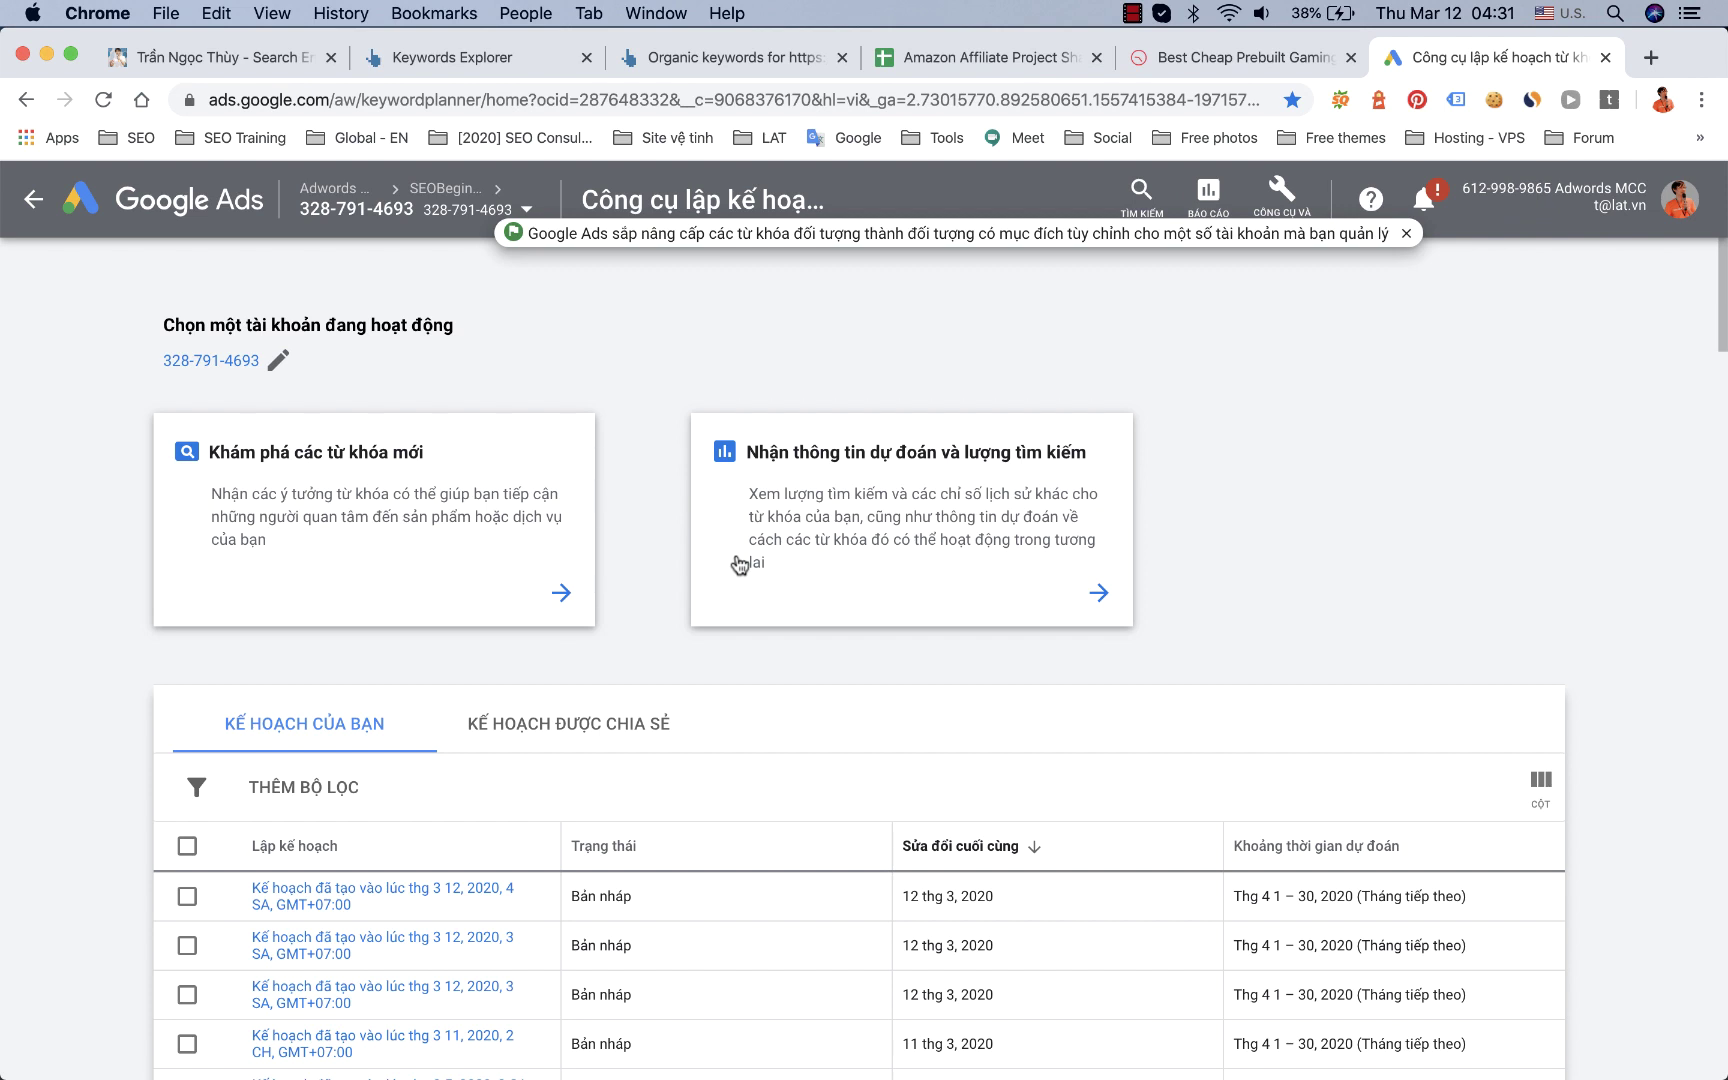
click(1406, 233)
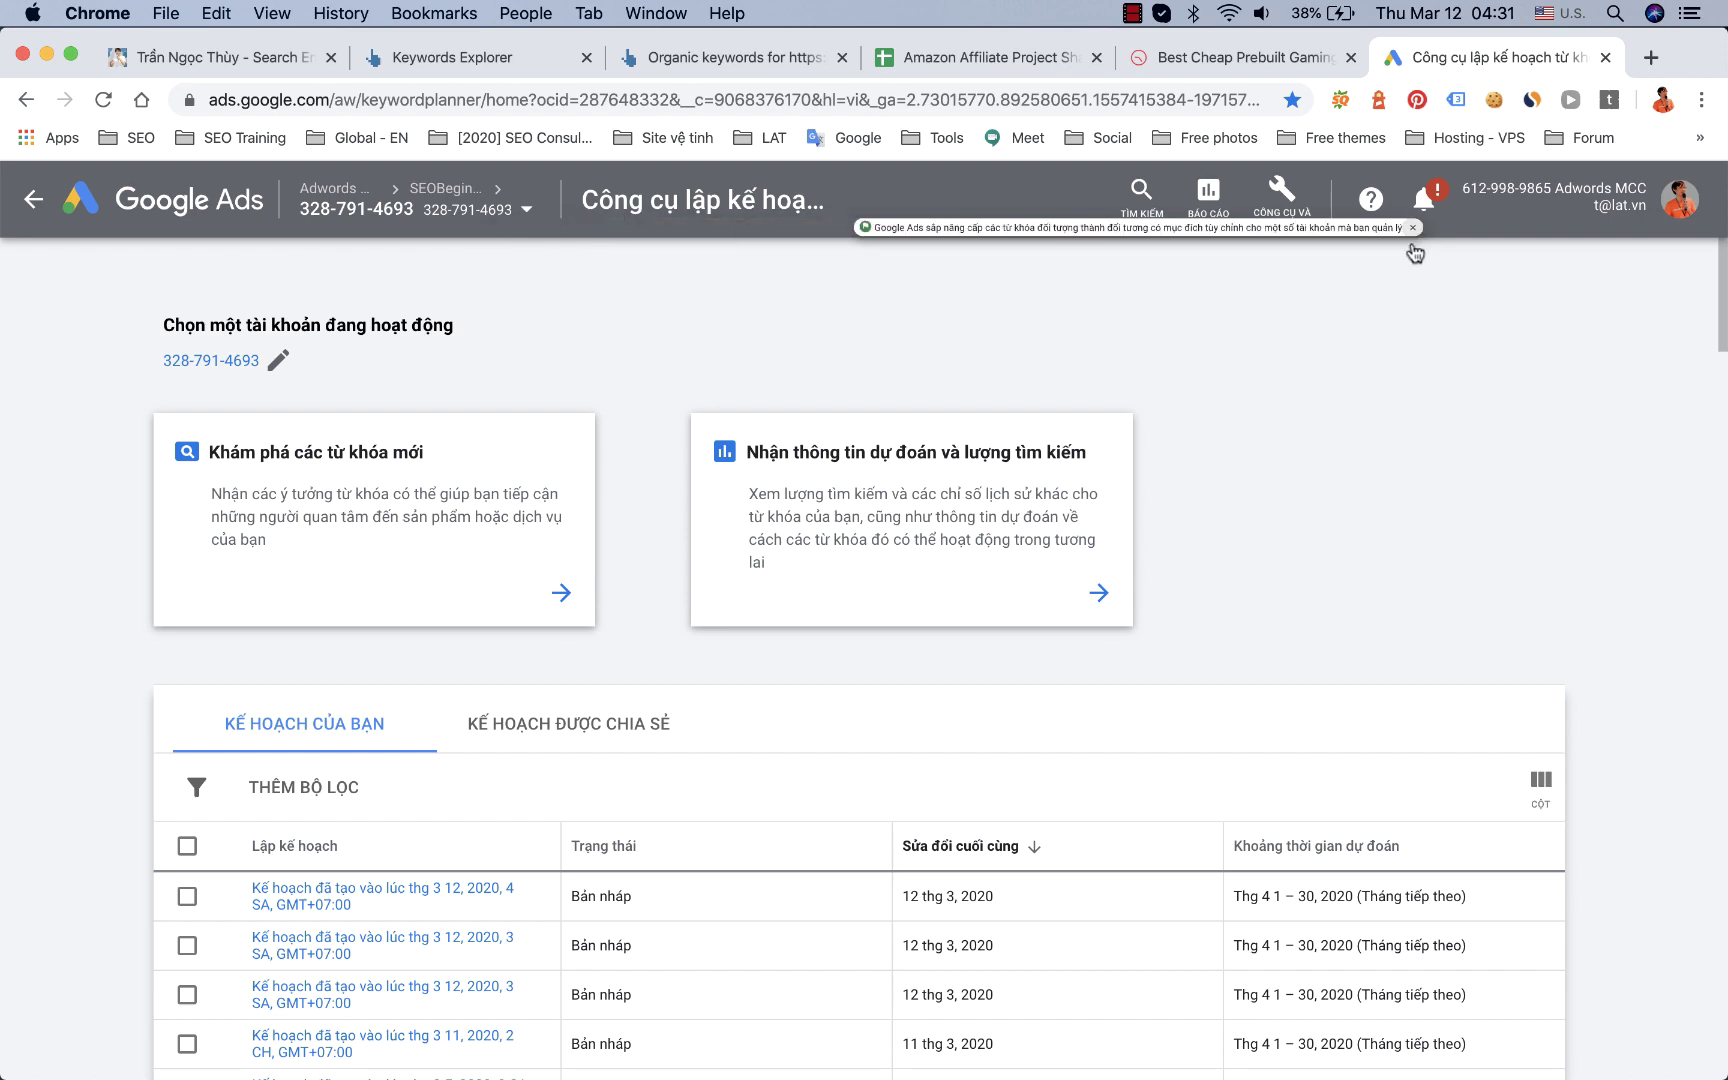
Step: Return to the TechRadar organic keywords report and download the exported keywords CSV file
click(946, 60)
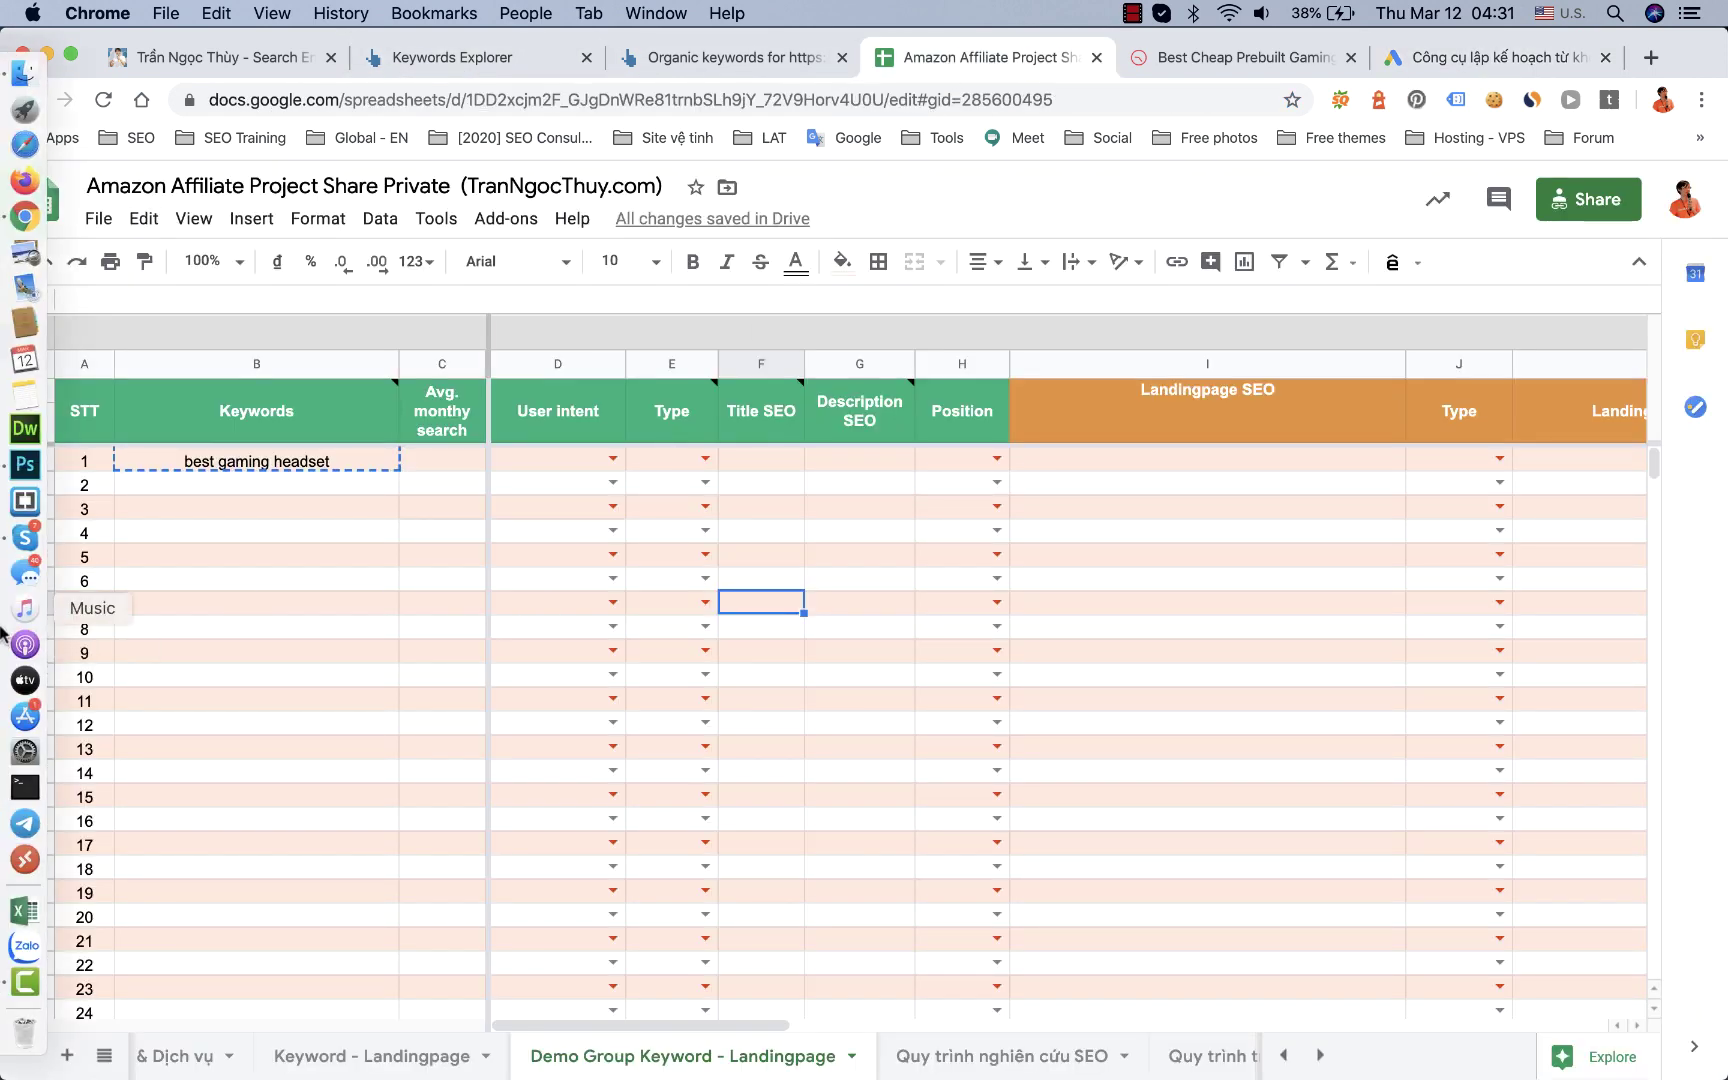
click(512, 60)
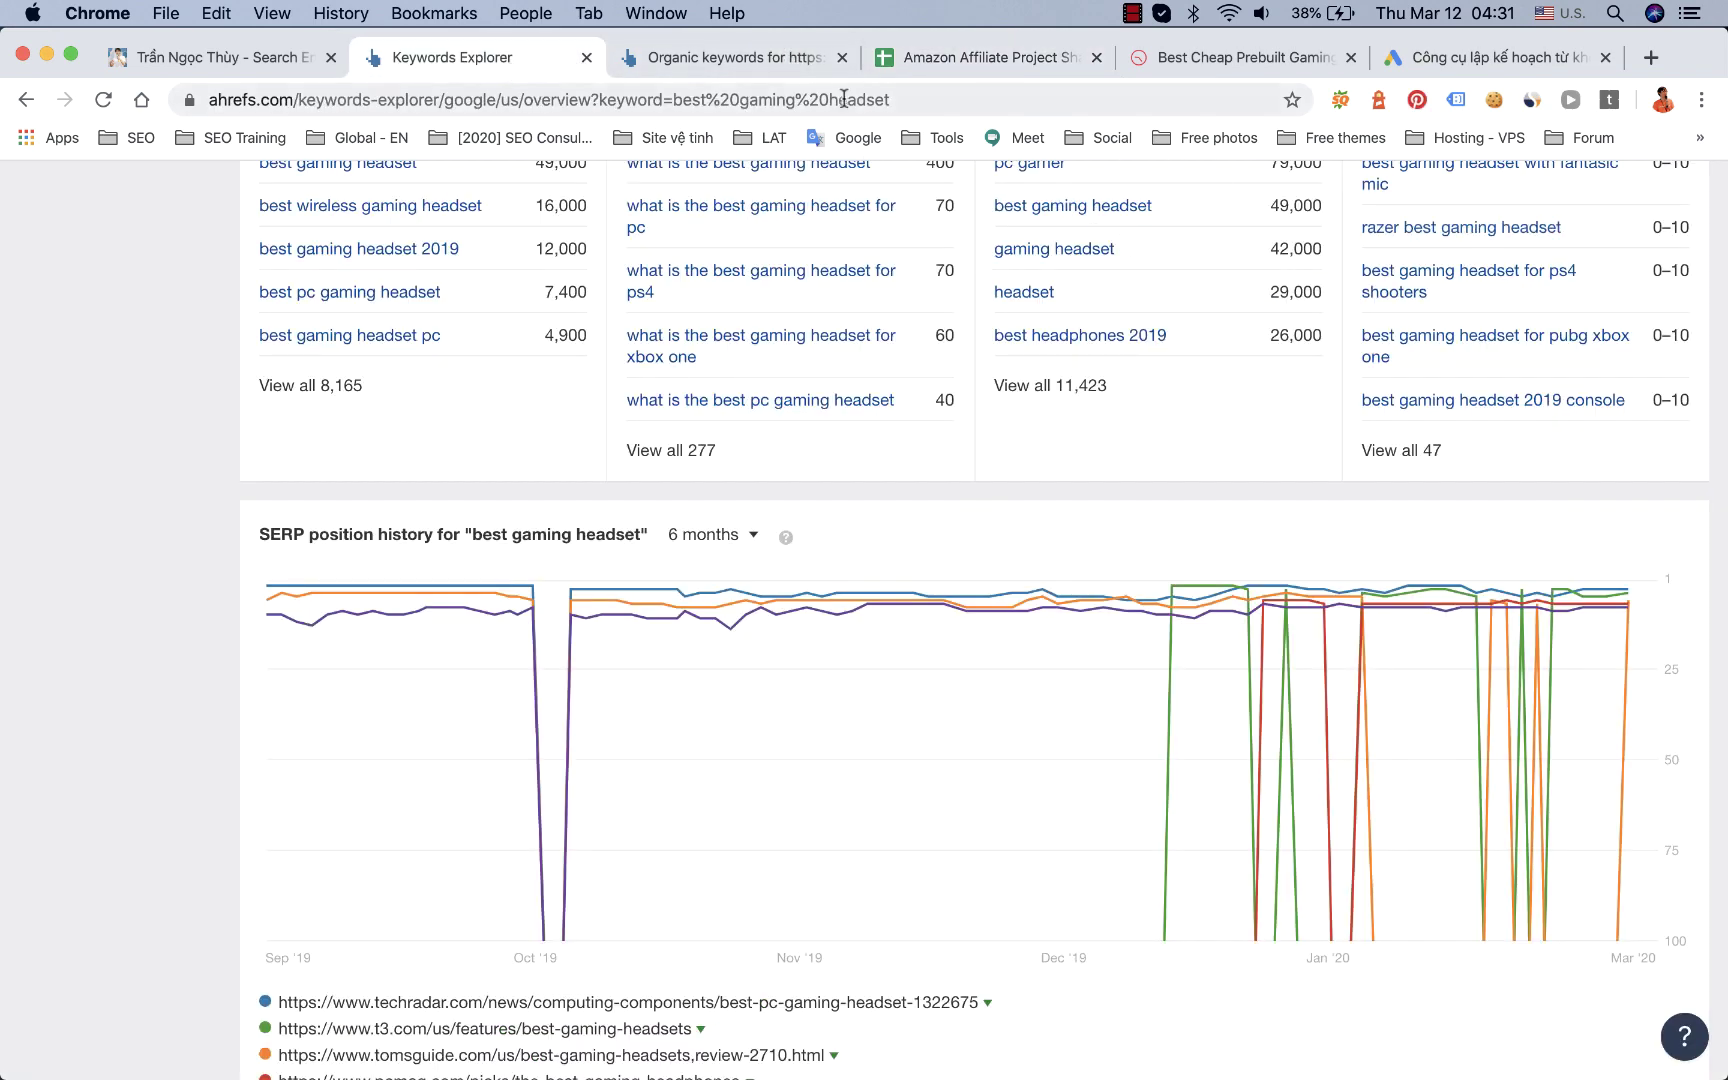
click(807, 64)
click(1662, 194)
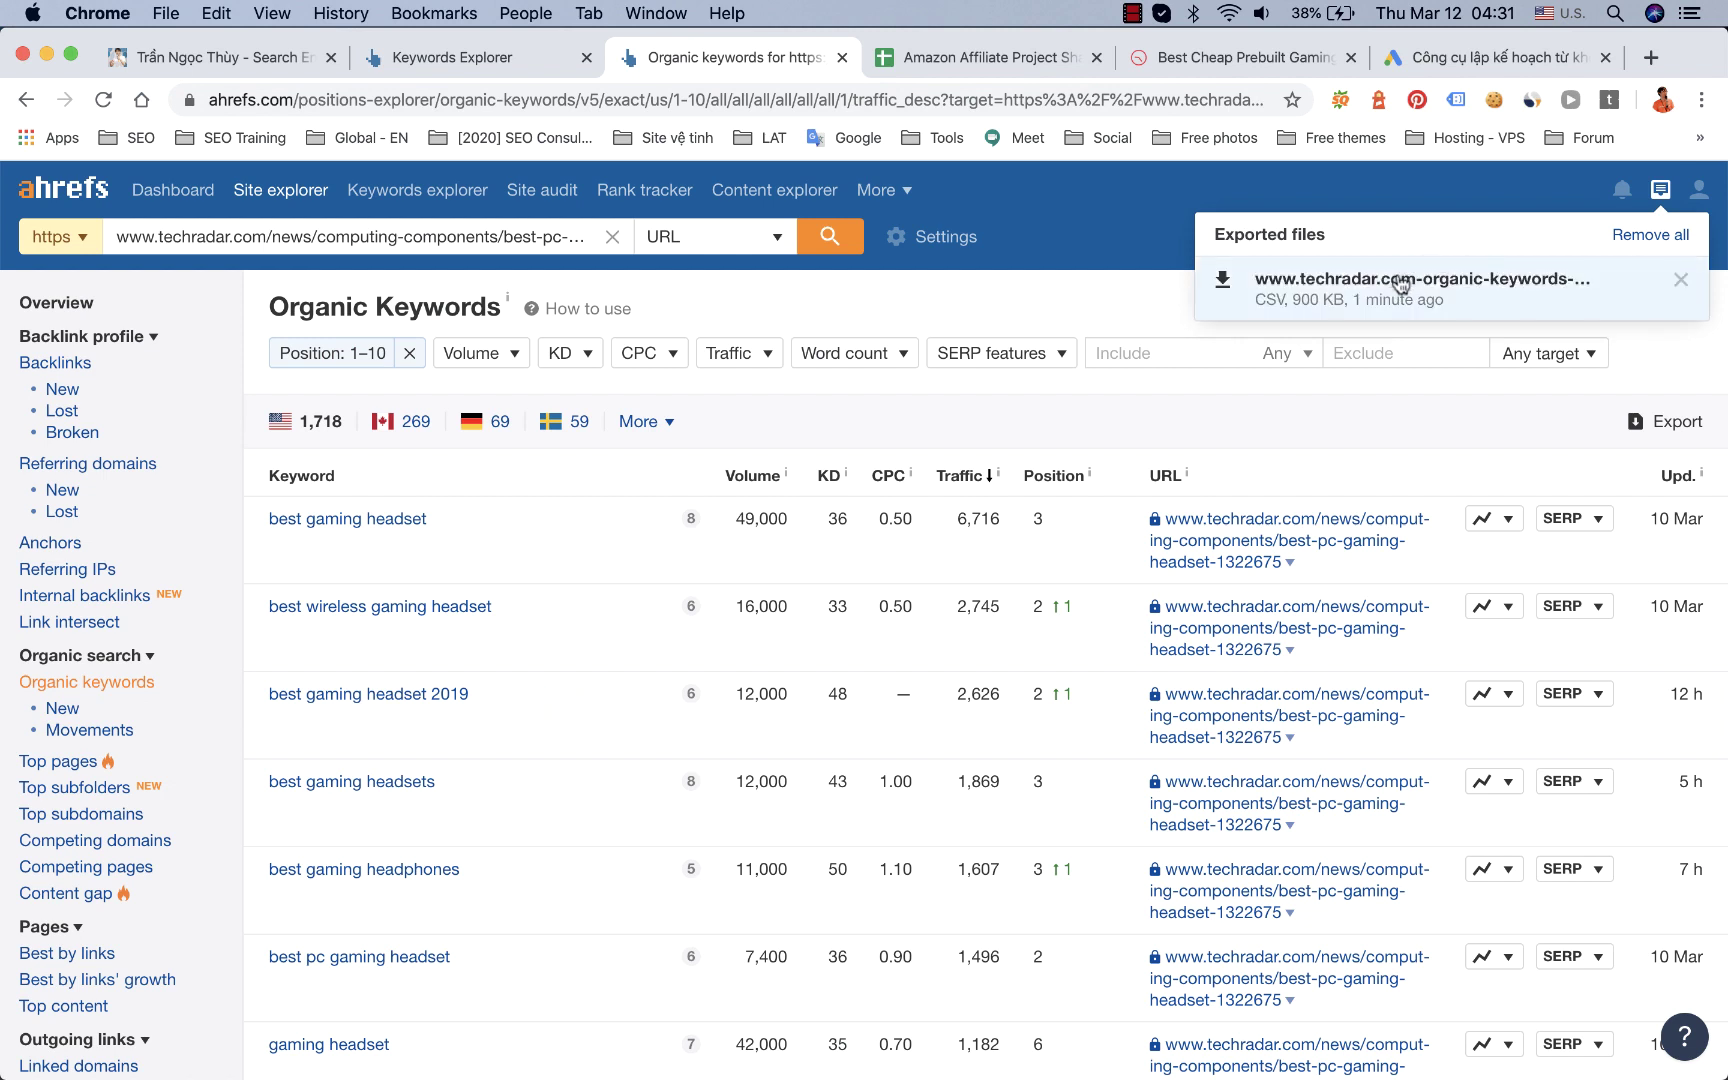
click(1400, 285)
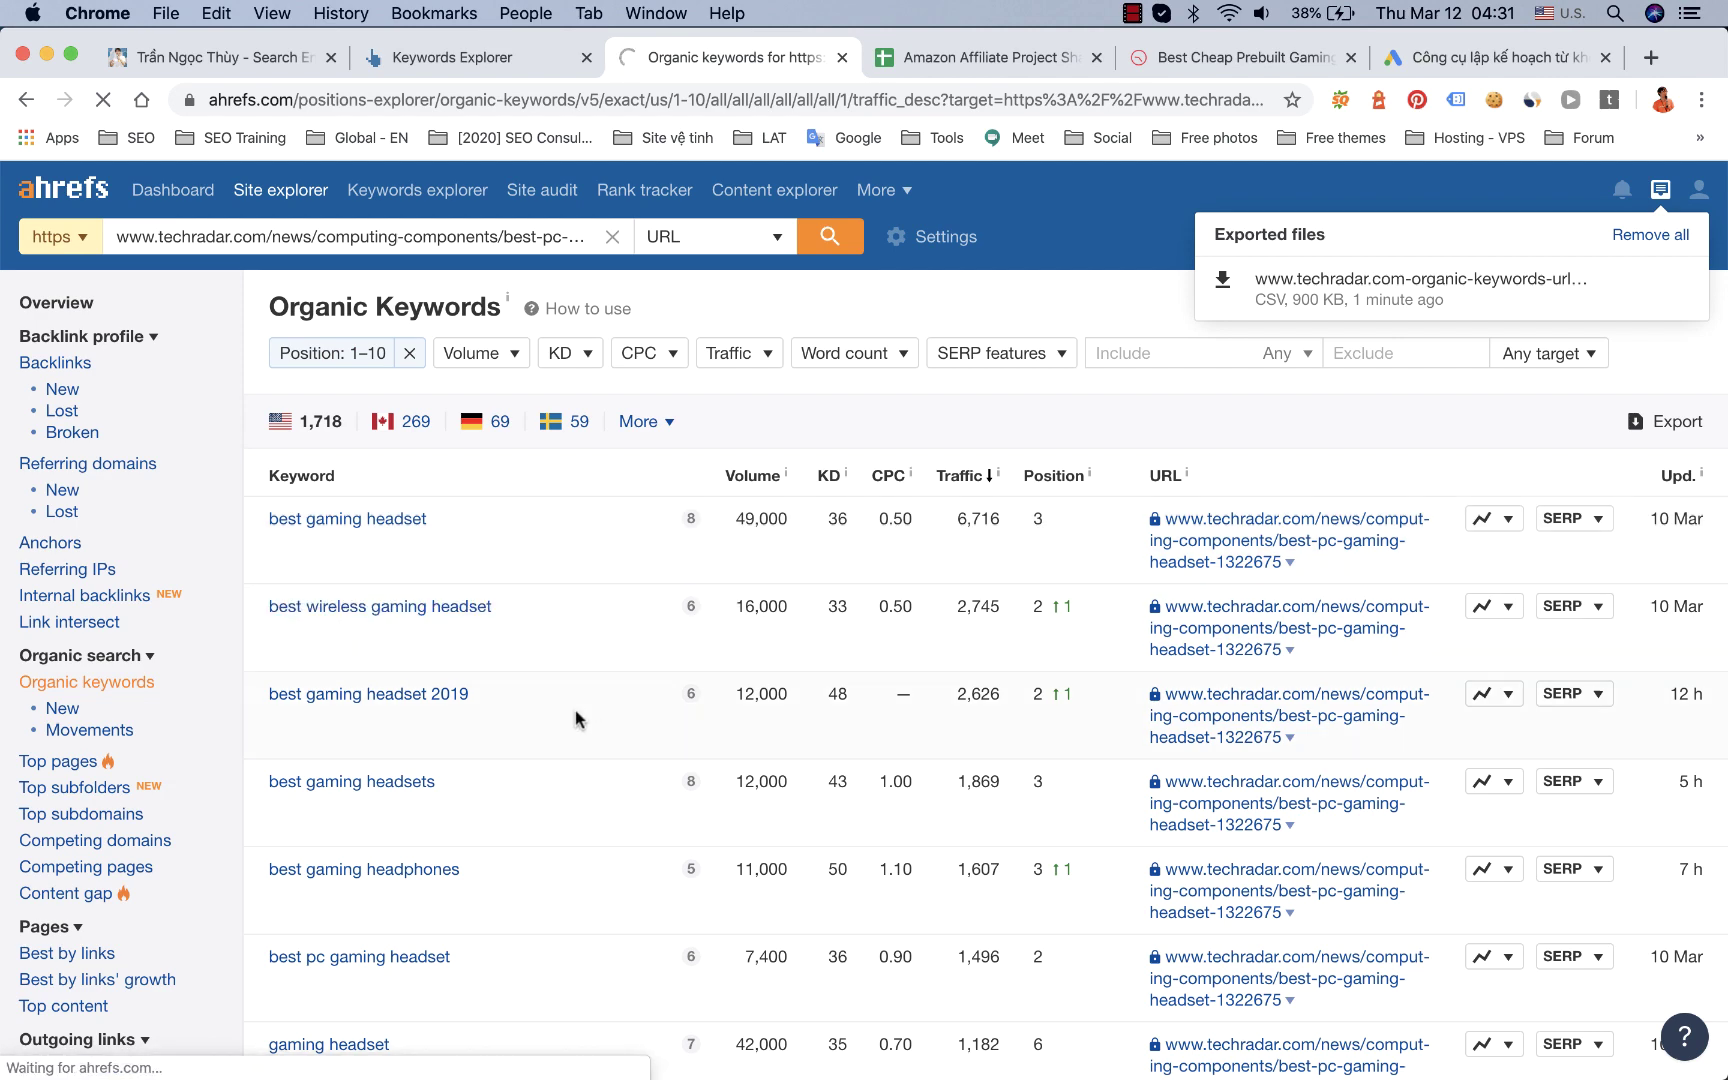
scroll(1008, 628, down, 2)
scroll(900, 780, up, 2)
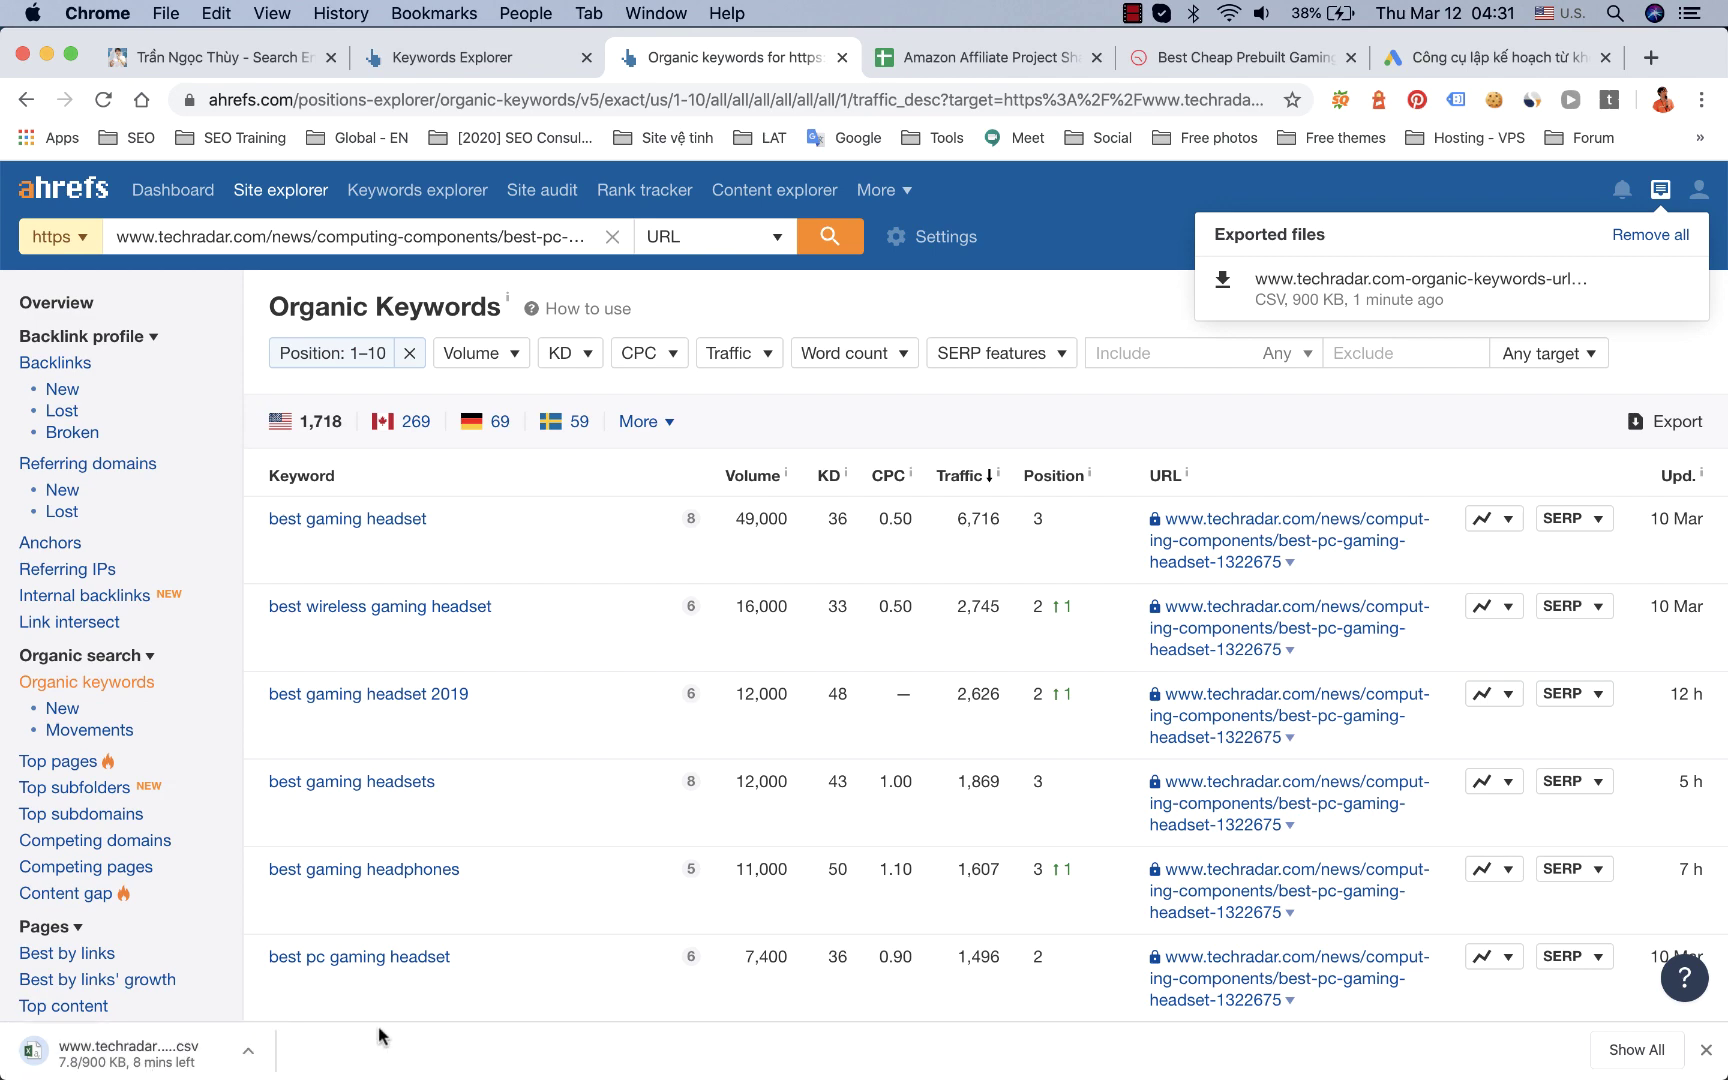
Step: Switch to the GuestPostLand.com browser profile, open Google Search Console and go back to the Google home page
click(522, 14)
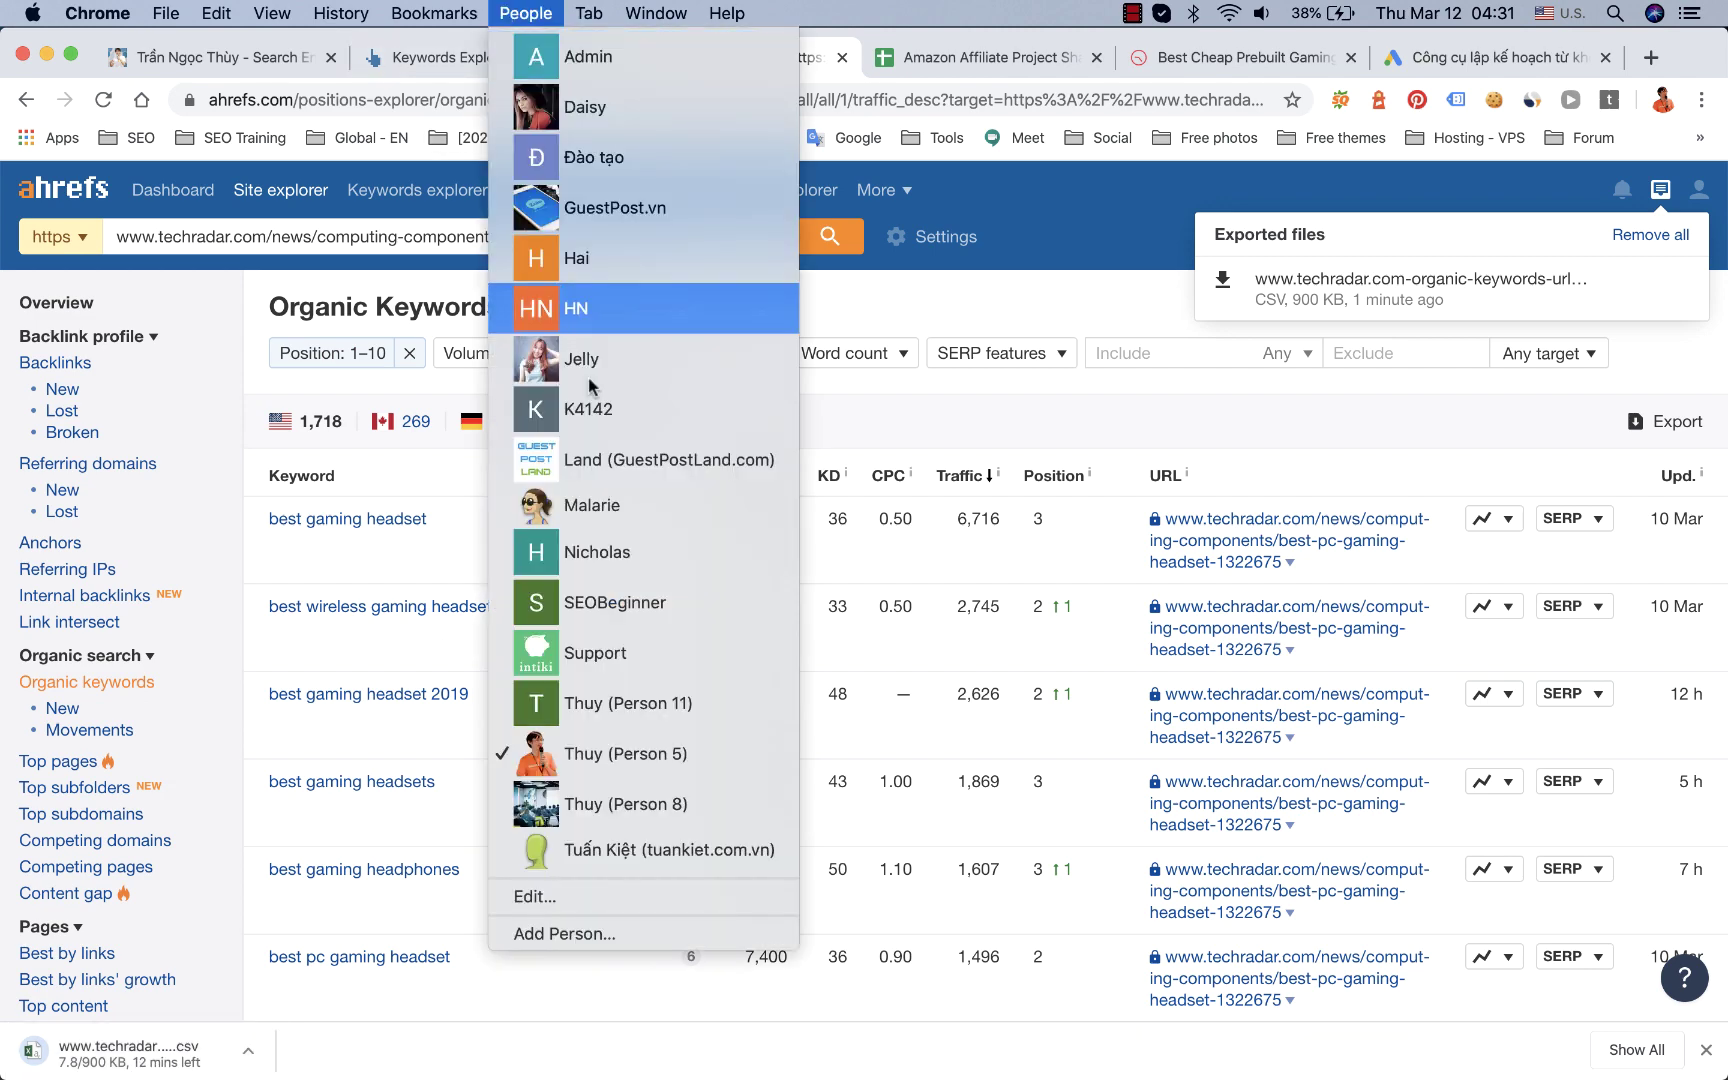
click(594, 460)
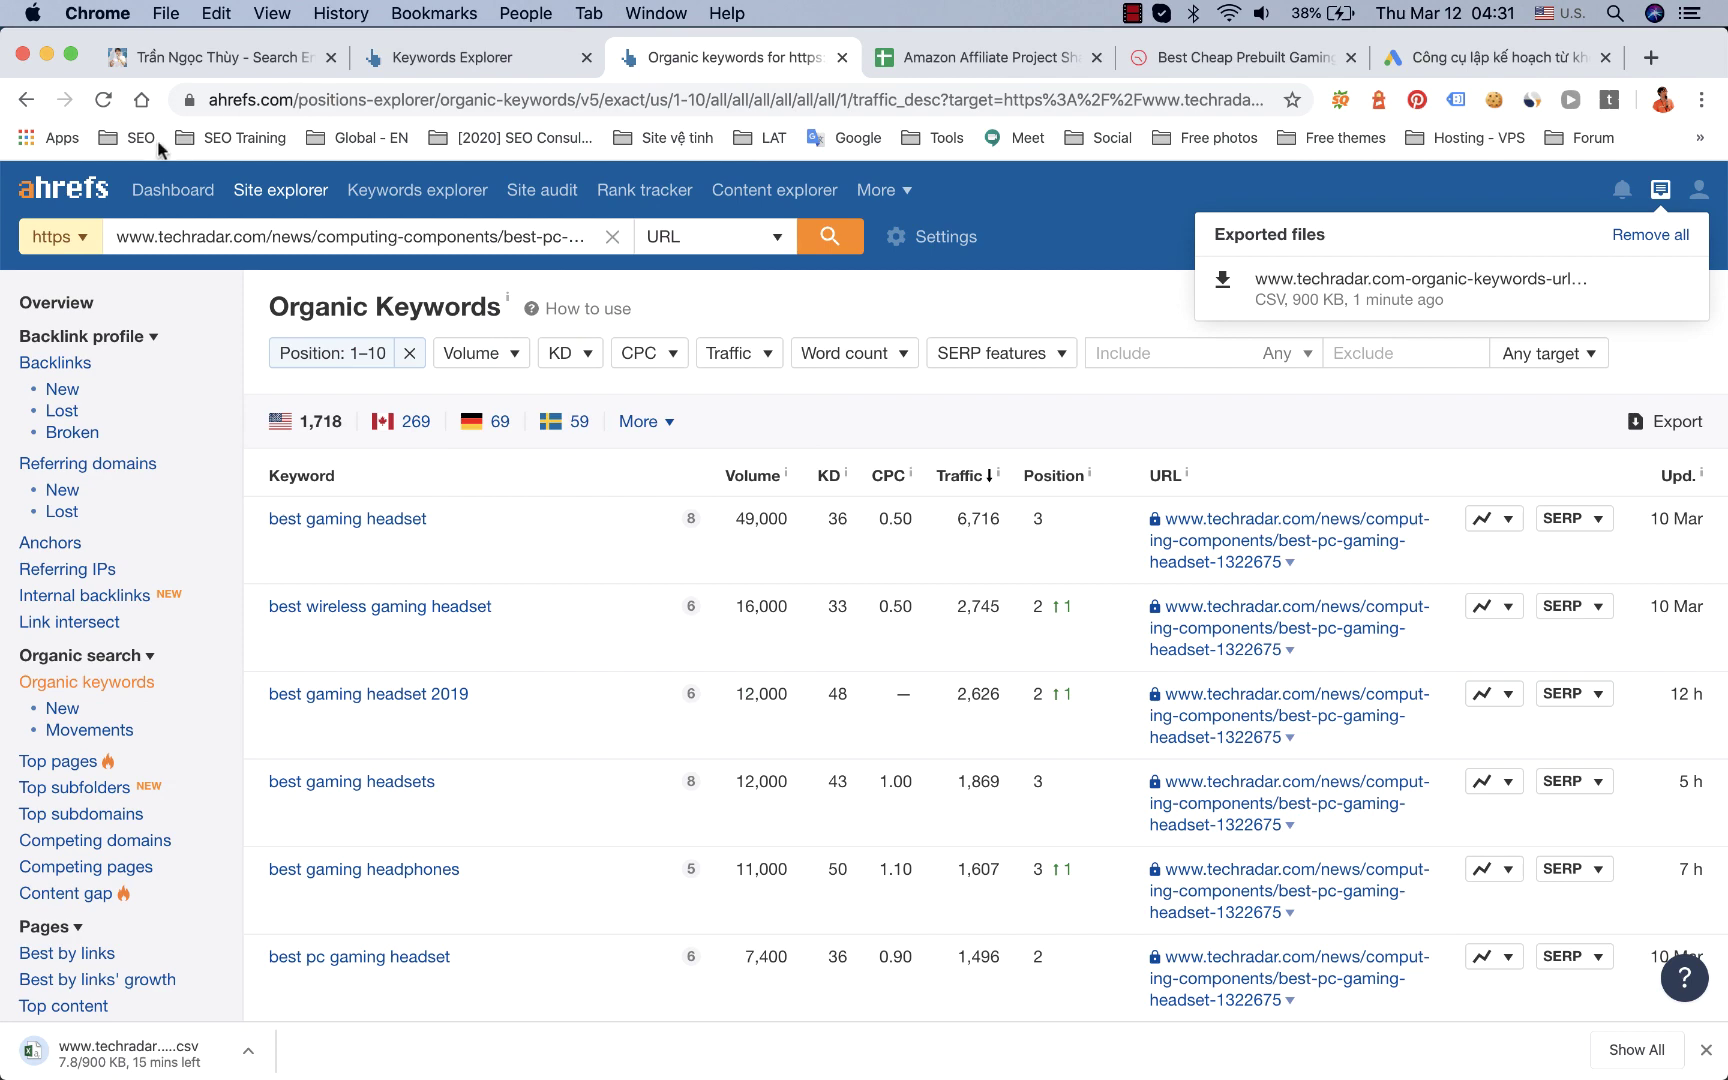
click(150, 143)
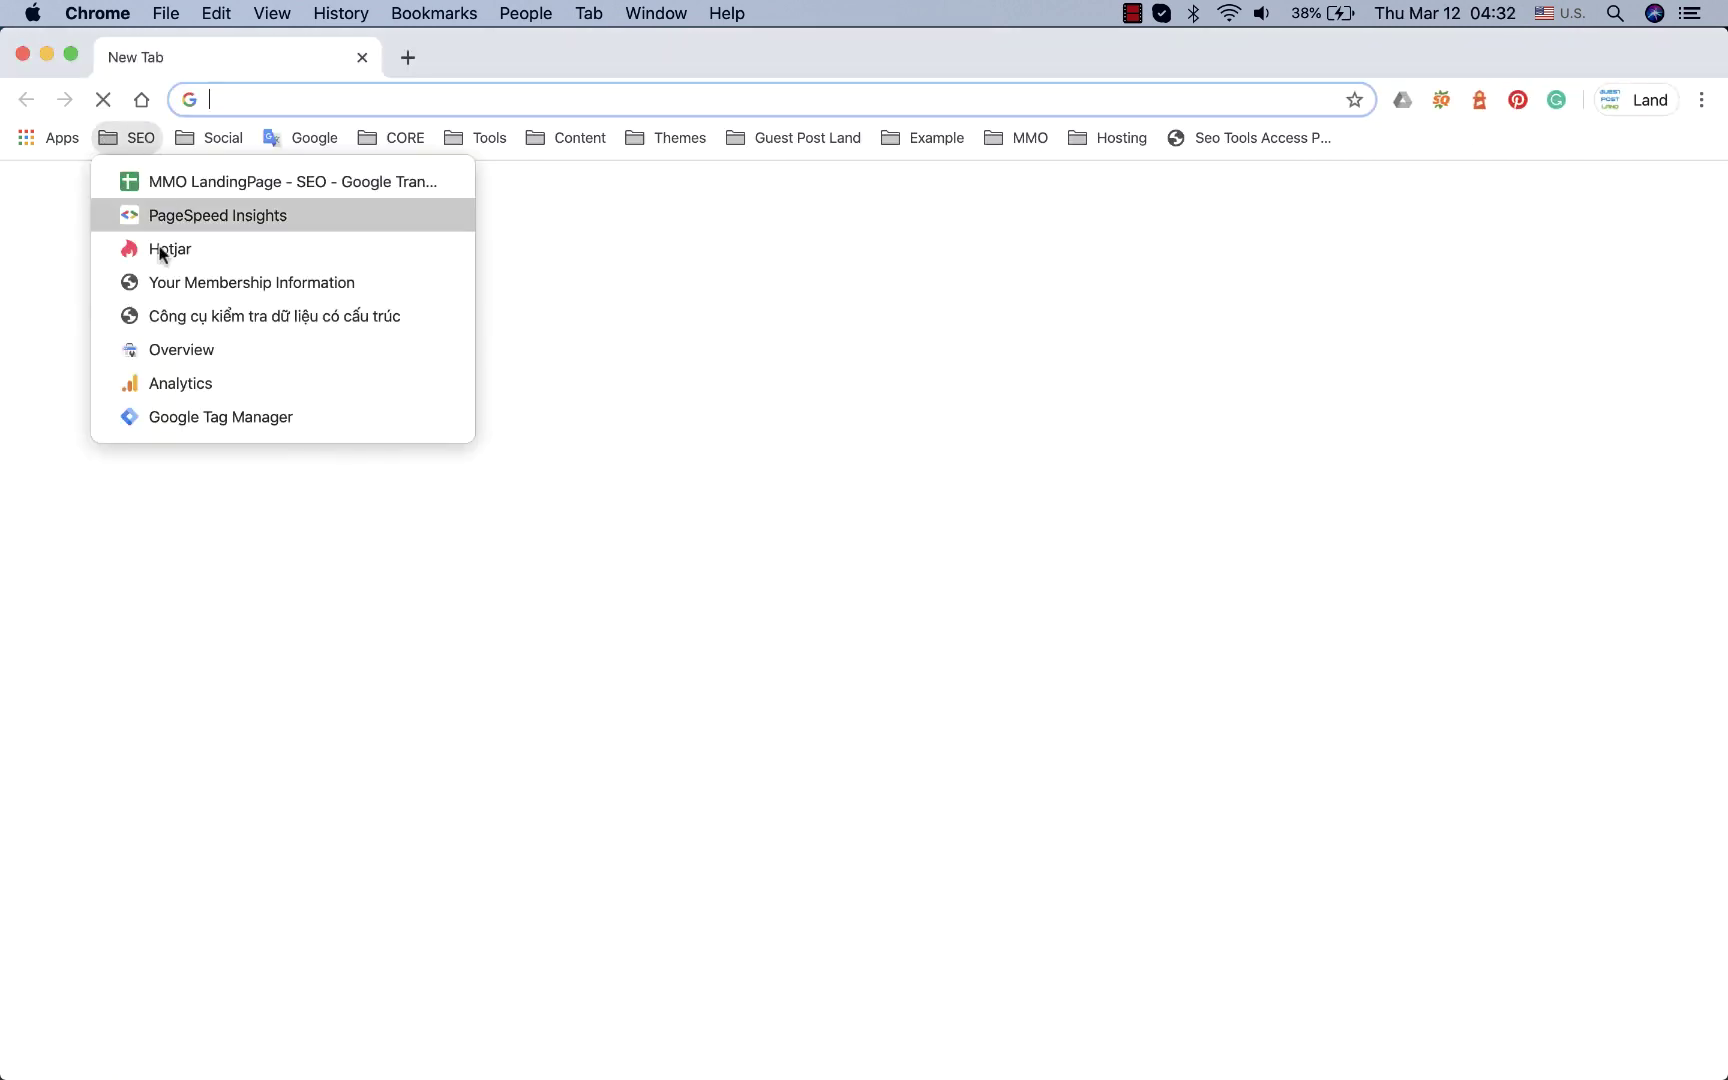
click(167, 350)
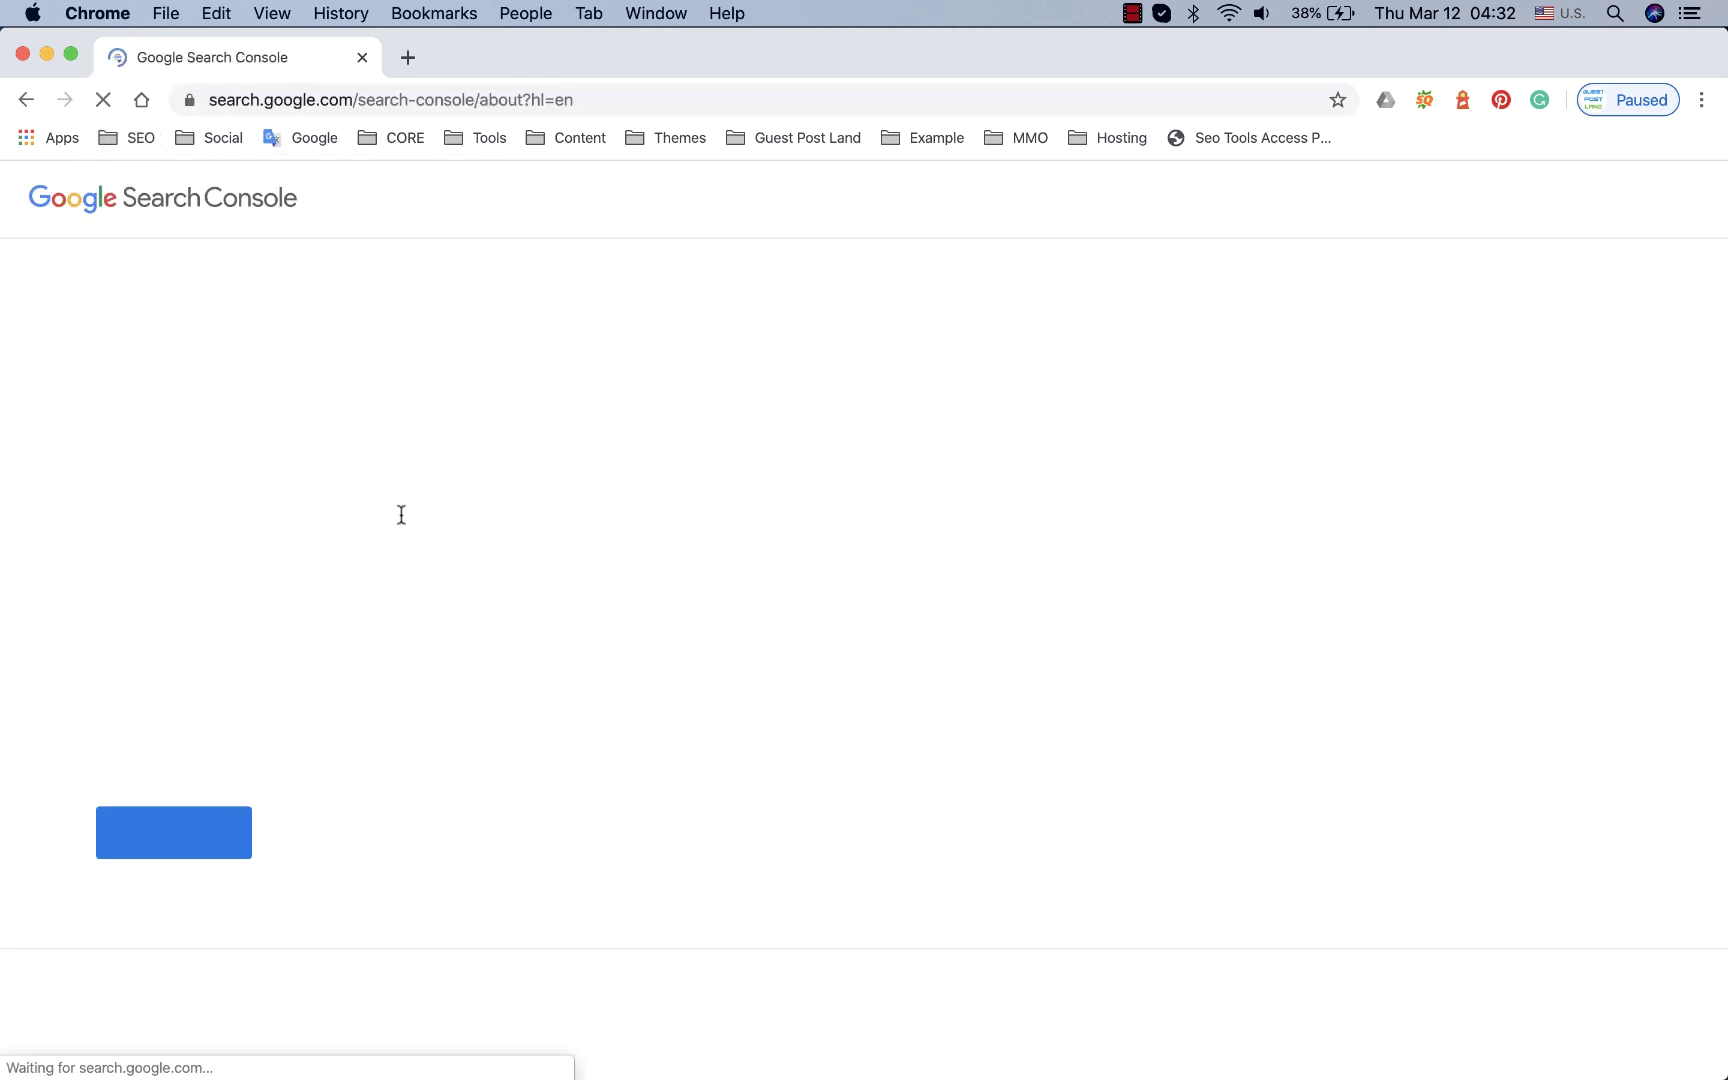
click(141, 99)
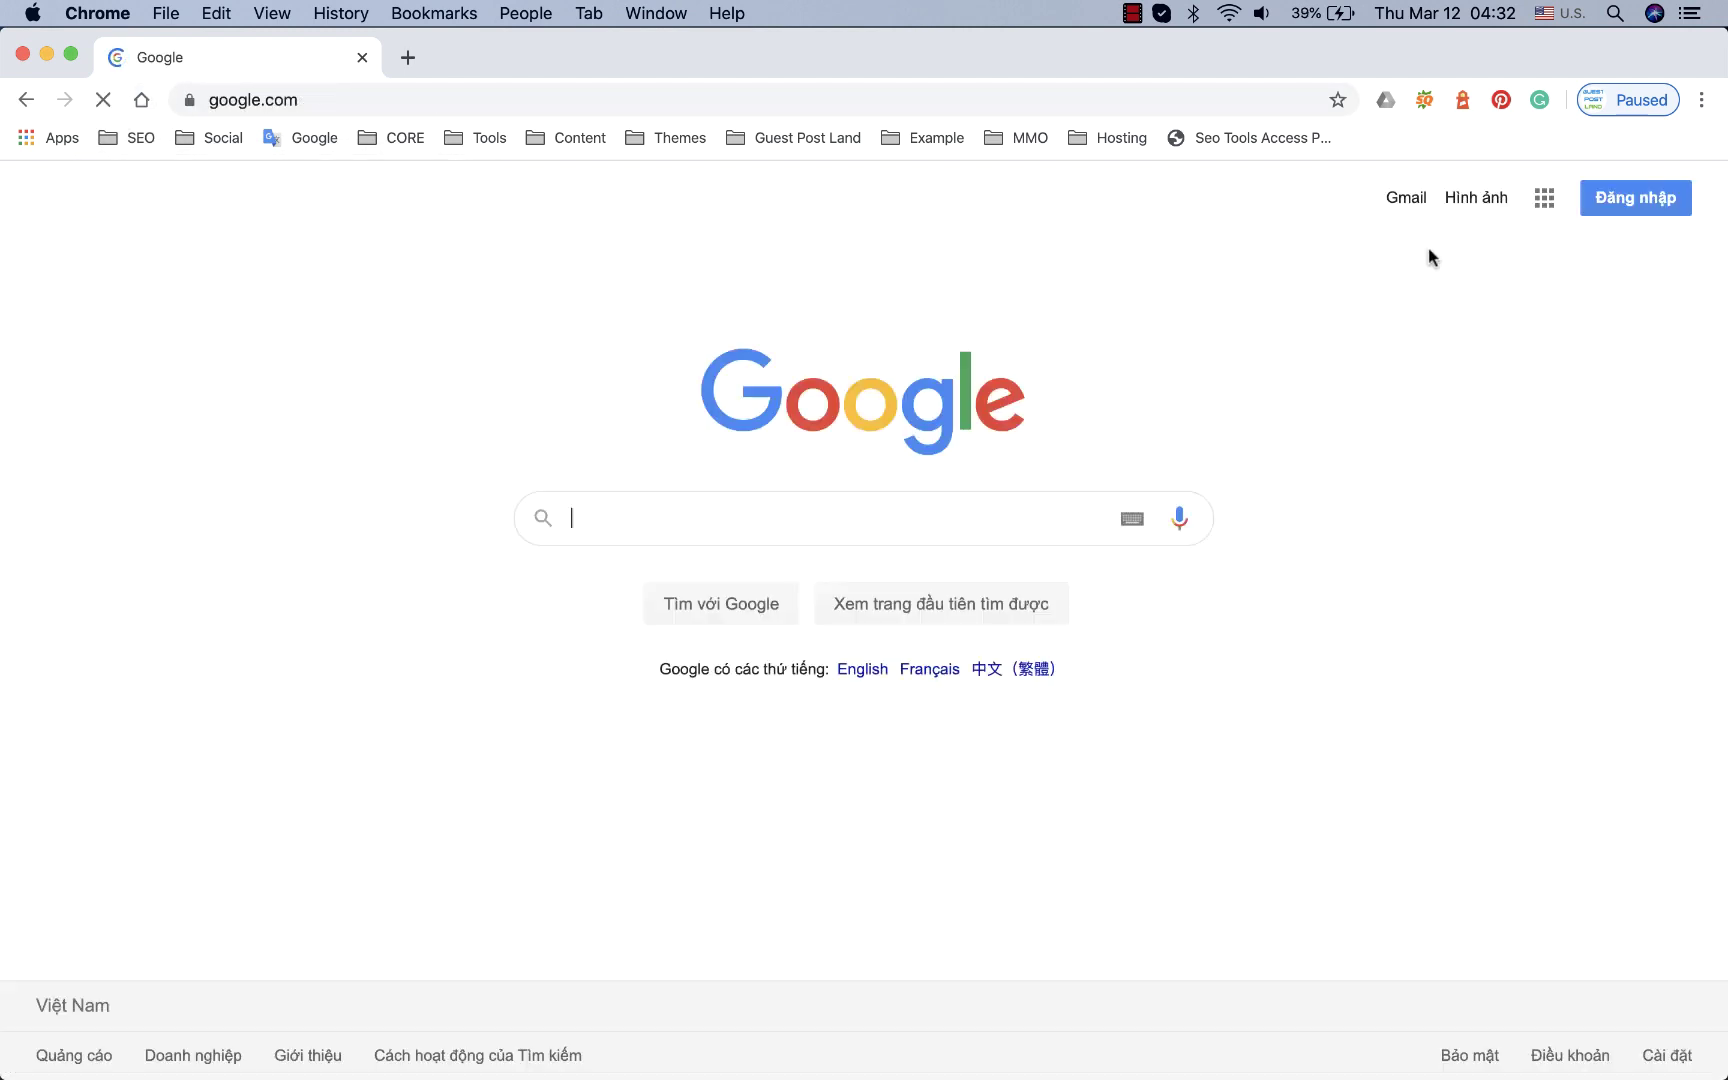
Step: Open Gmail and try to verify the signed-out account by entering the account password
click(1402, 240)
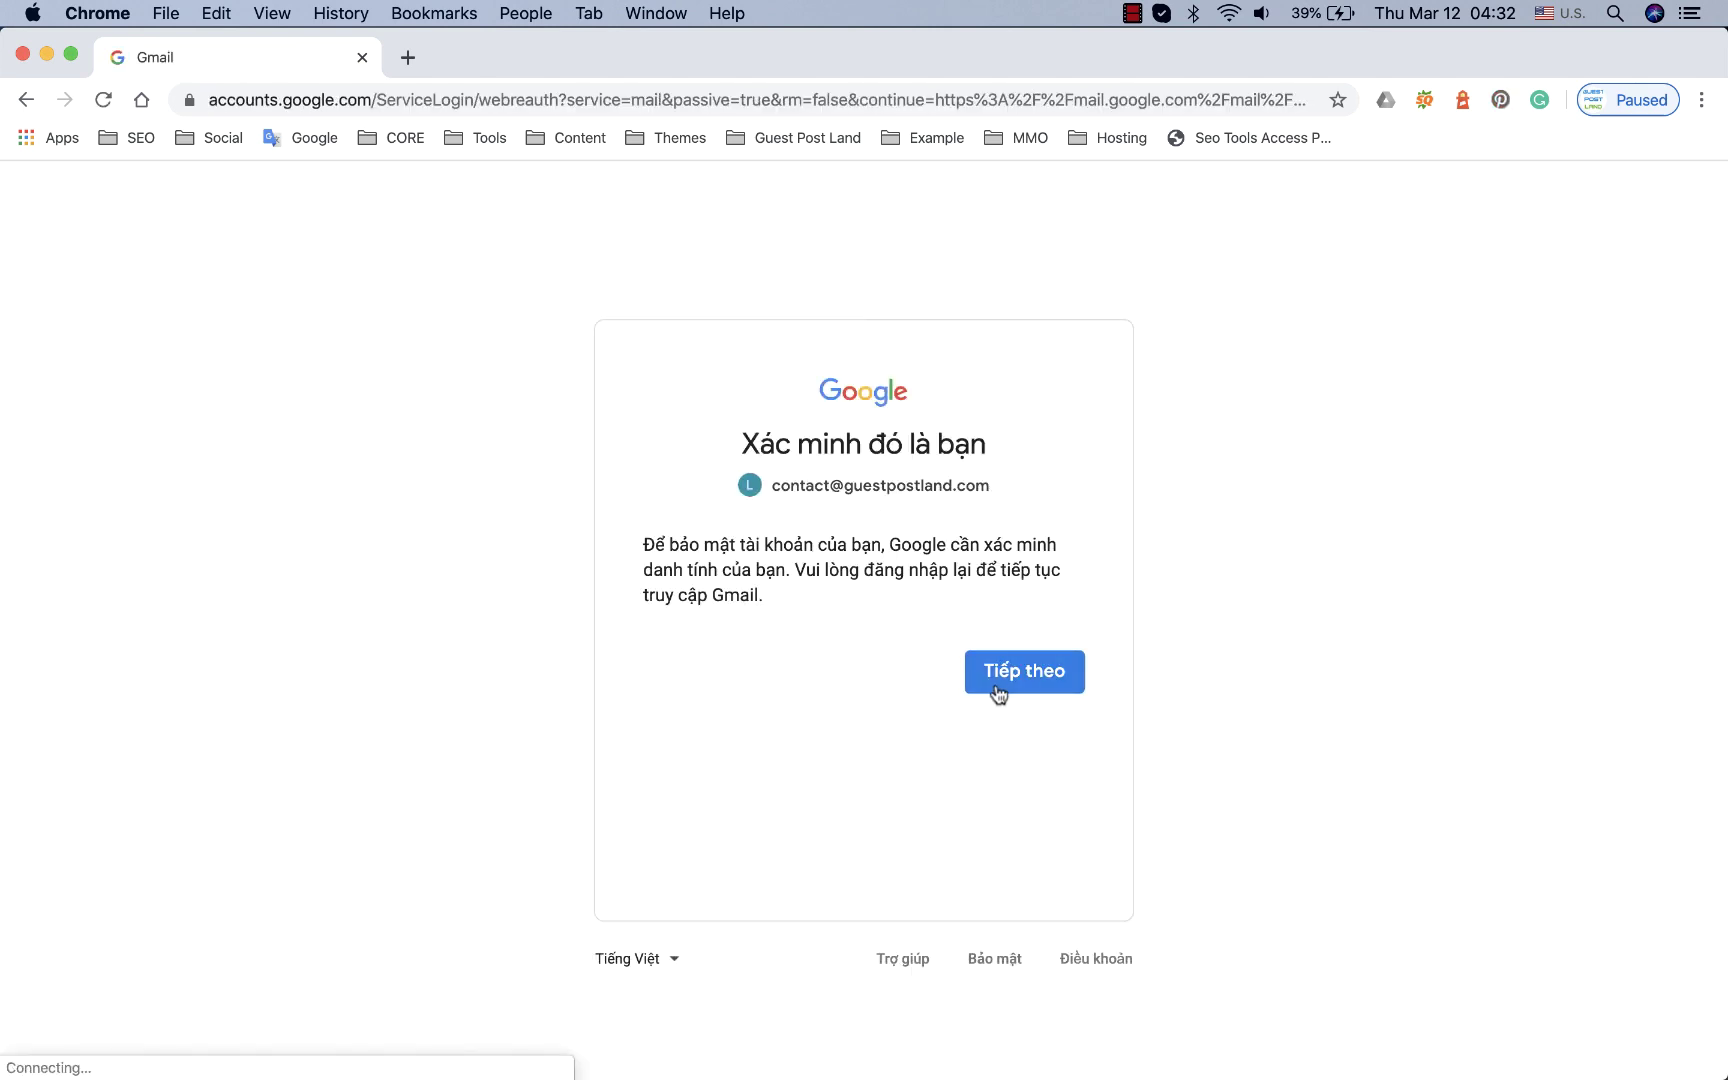
click(1003, 673)
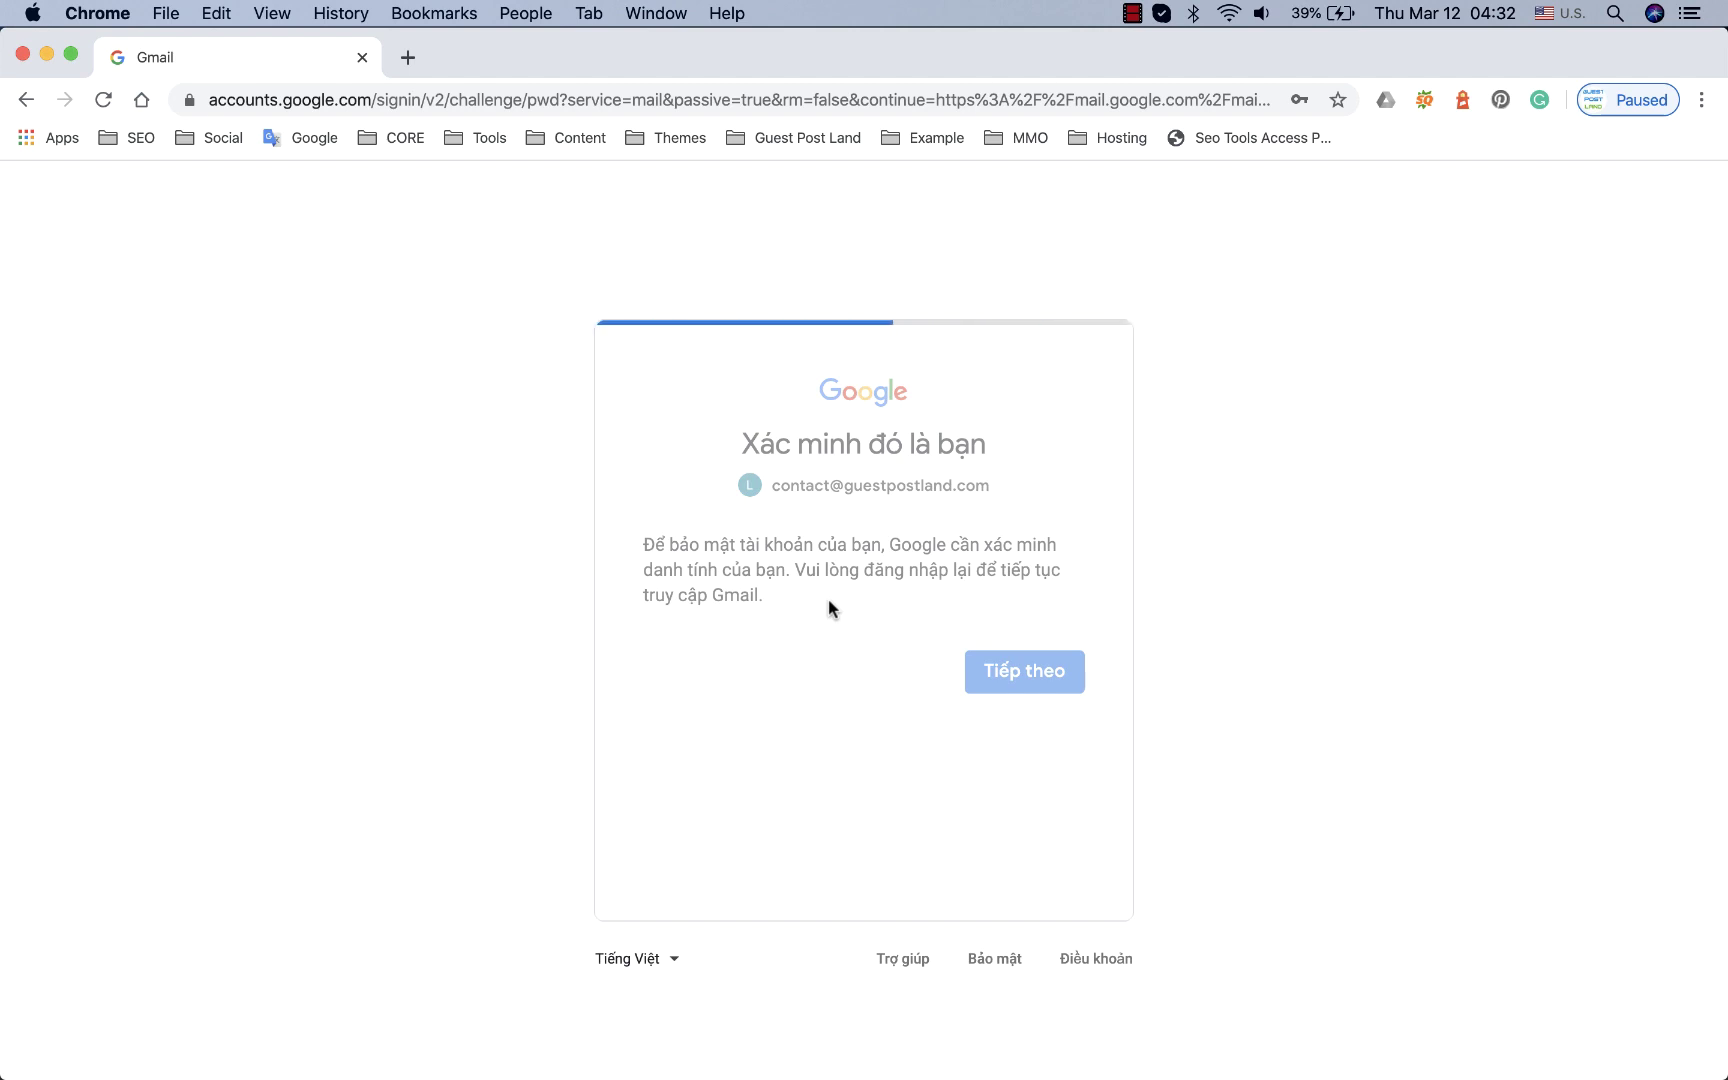
click(828, 611)
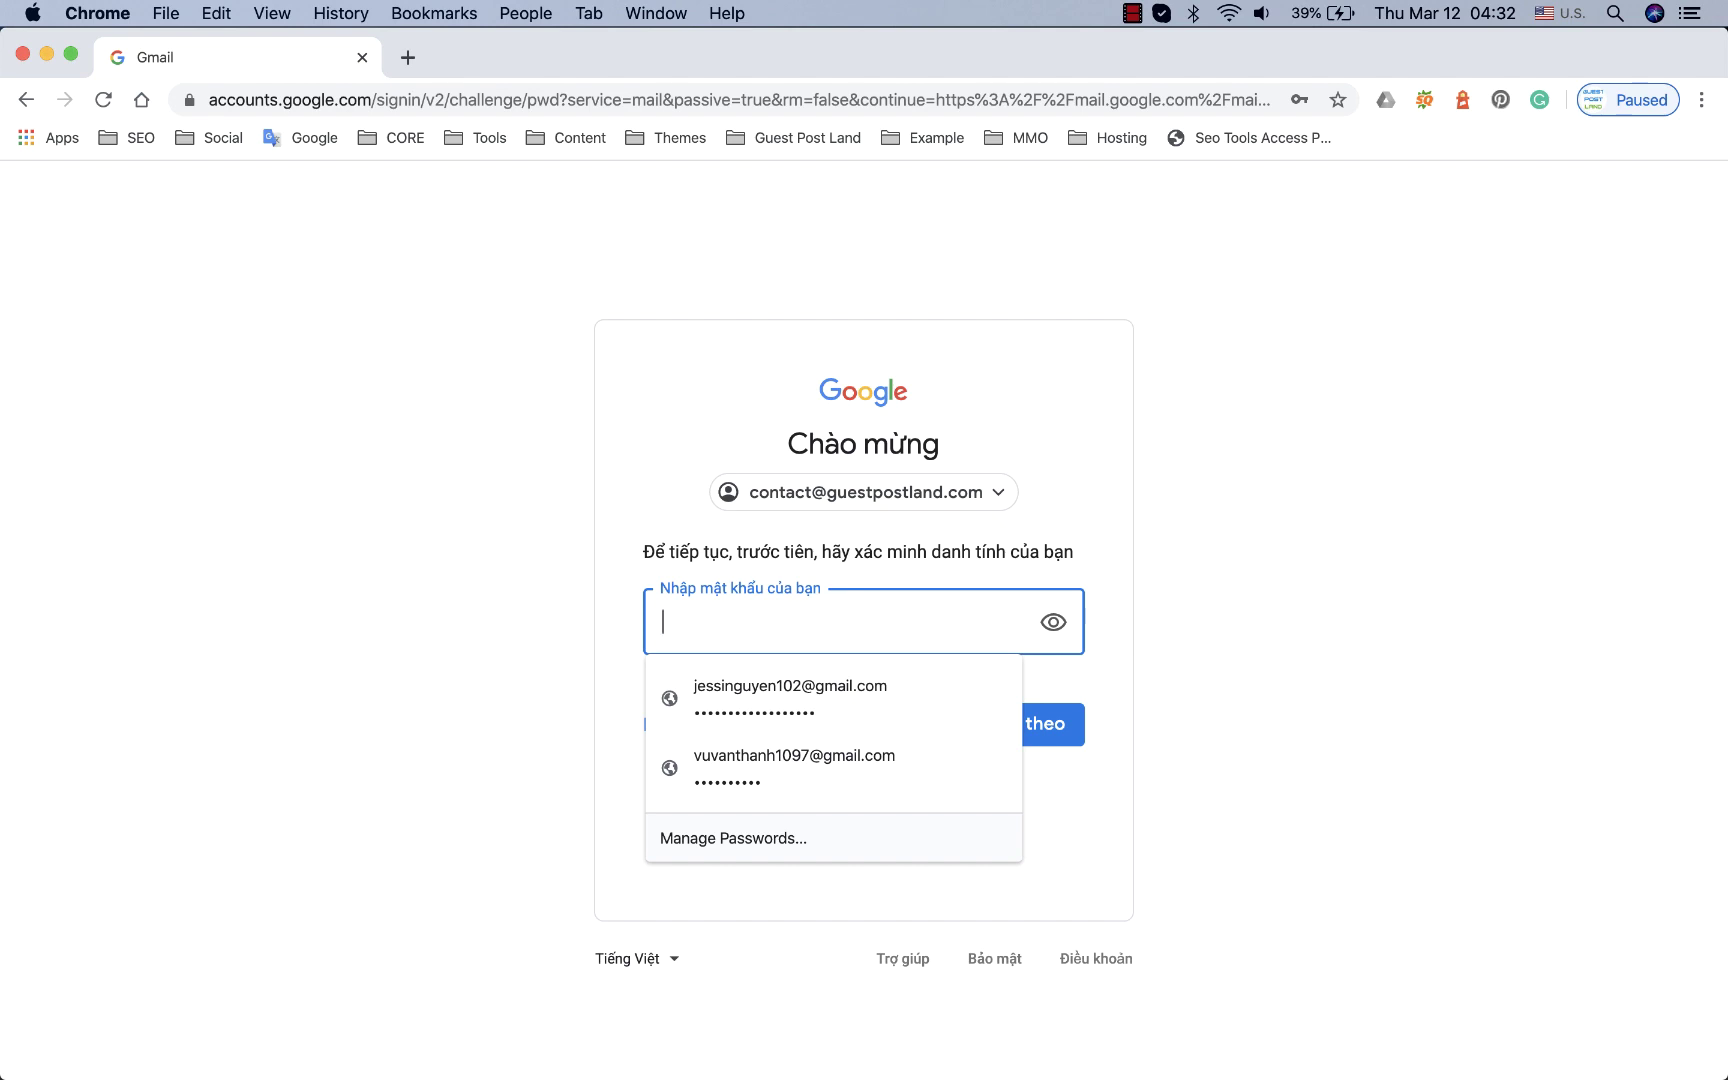
text(•••)
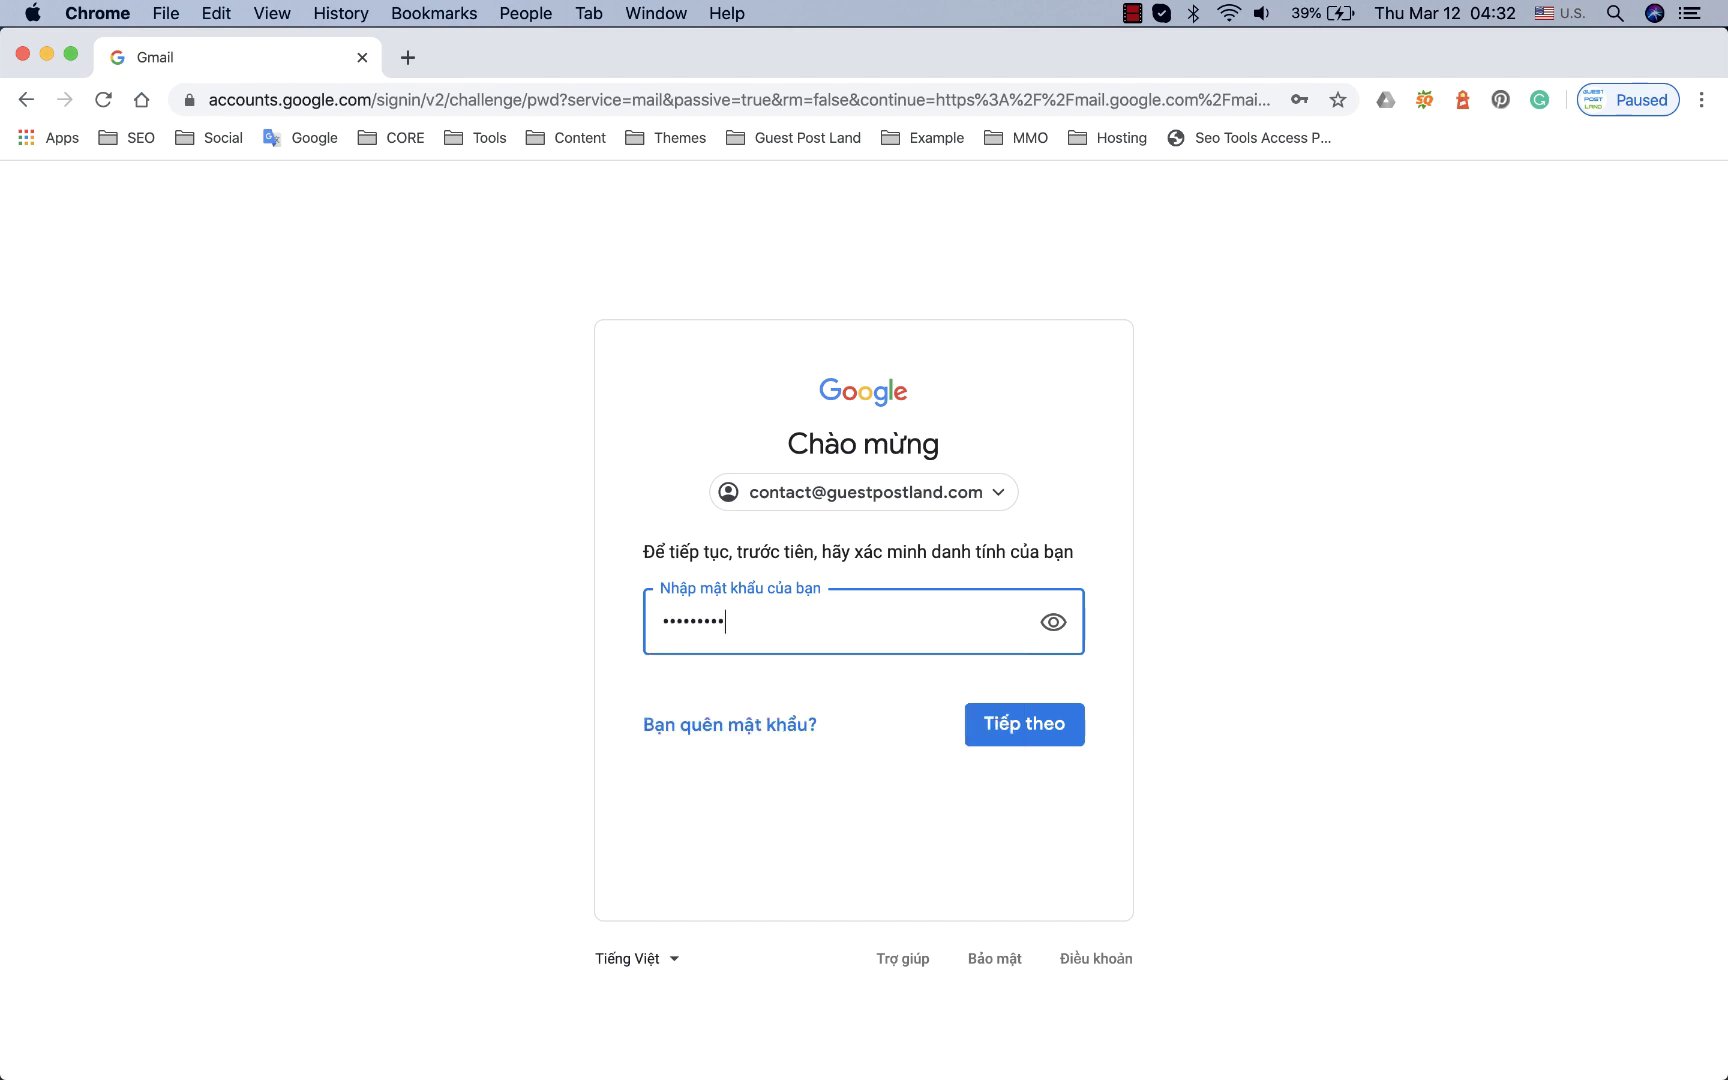
text(••••••••)
key(Return)
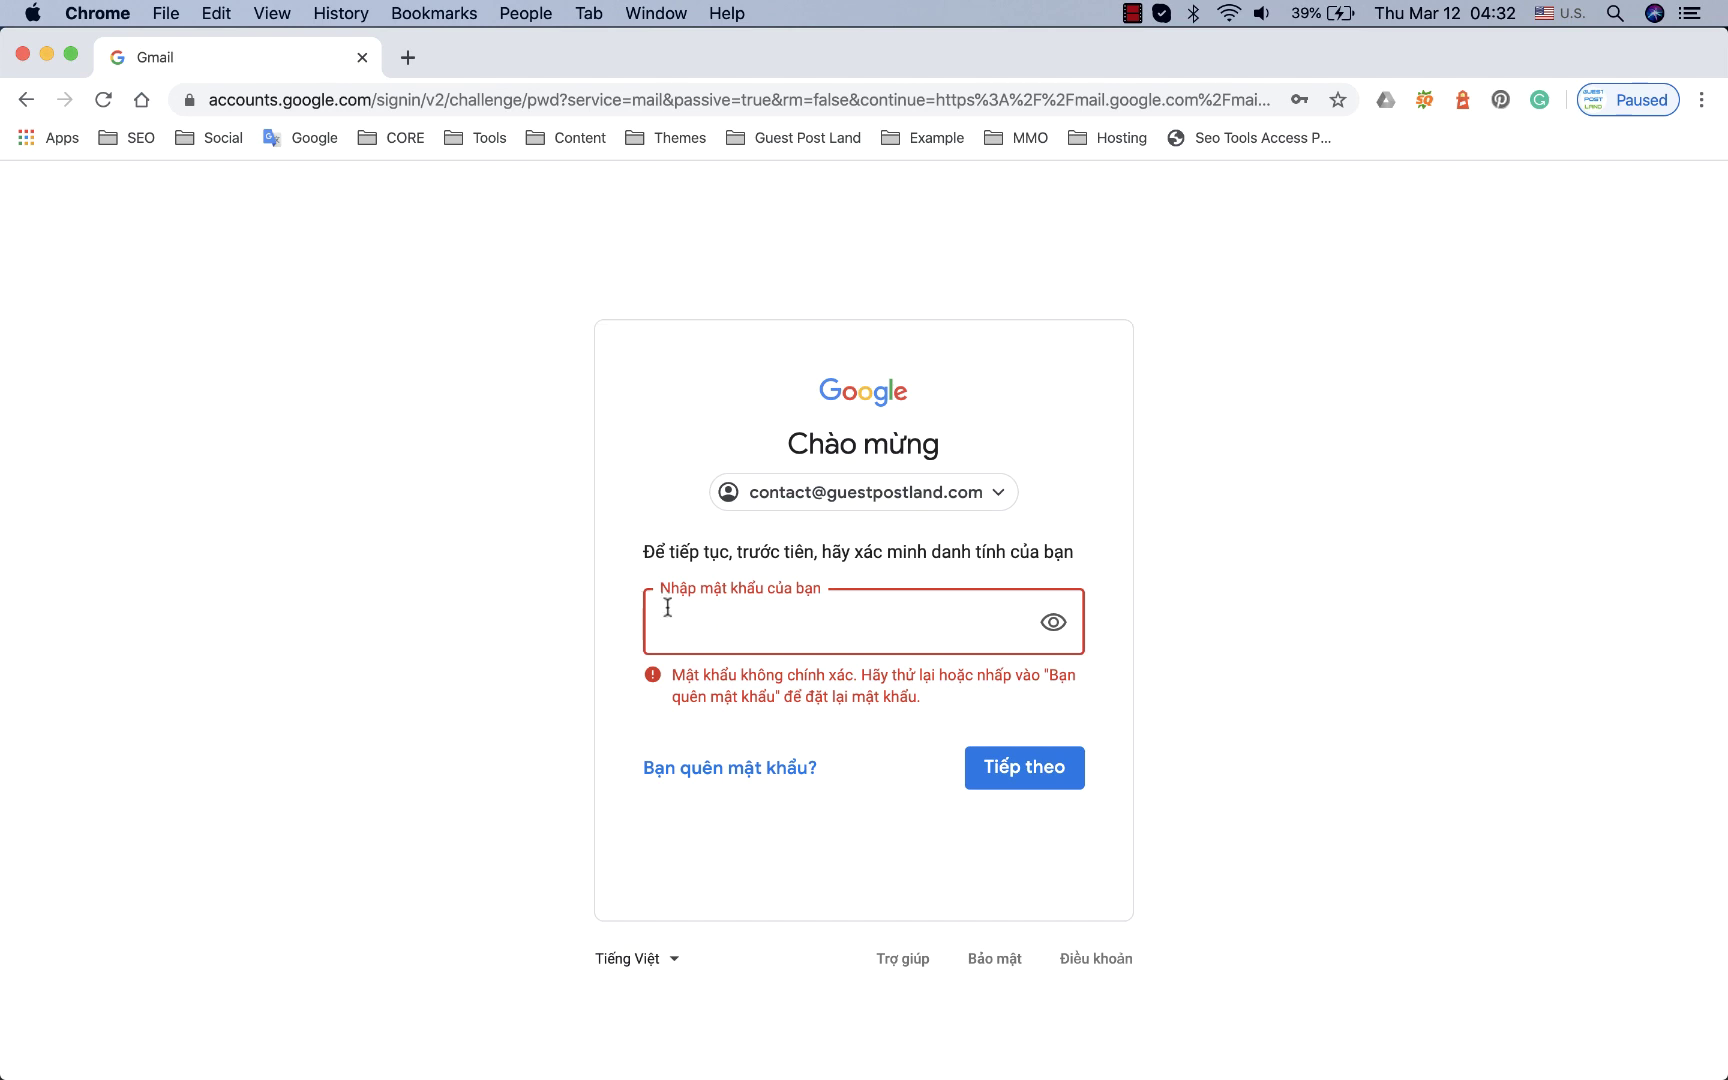
Step: Try other account passwords for the Gmail sign-in, and close that browser profile's tab
click(699, 617)
text(••)
key(Return)
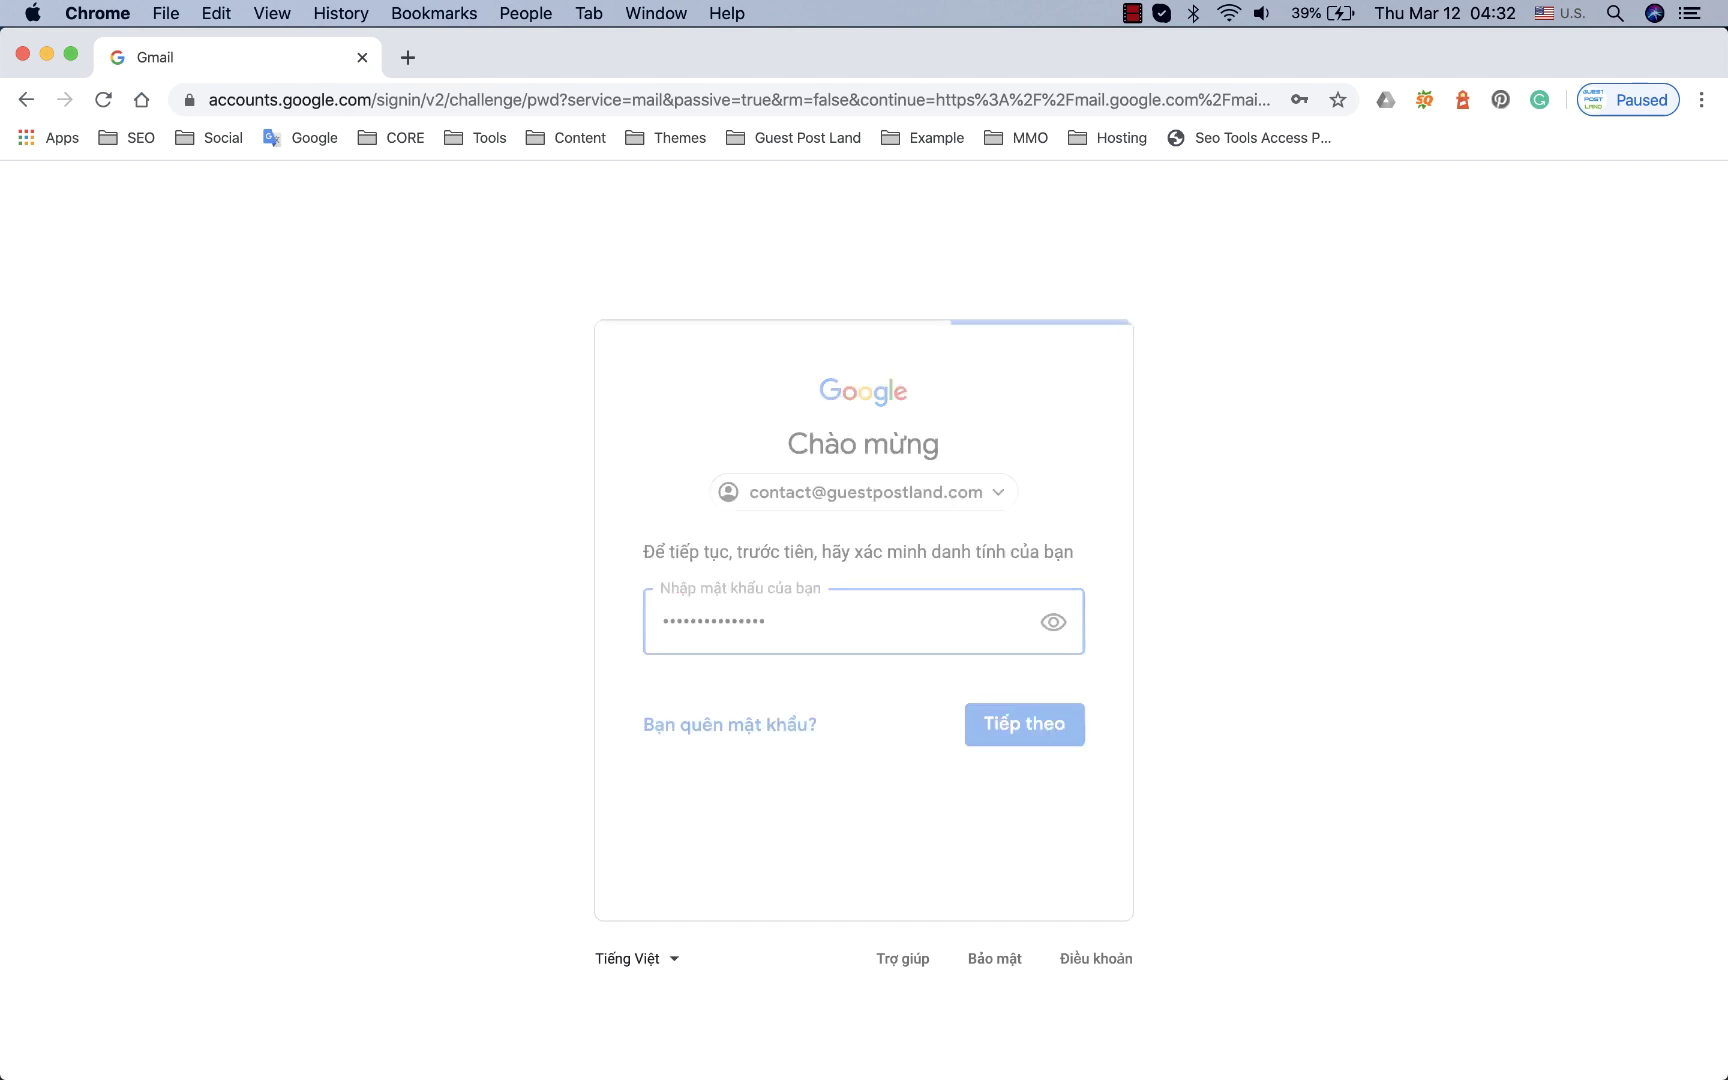
click(724, 626)
text(•••)
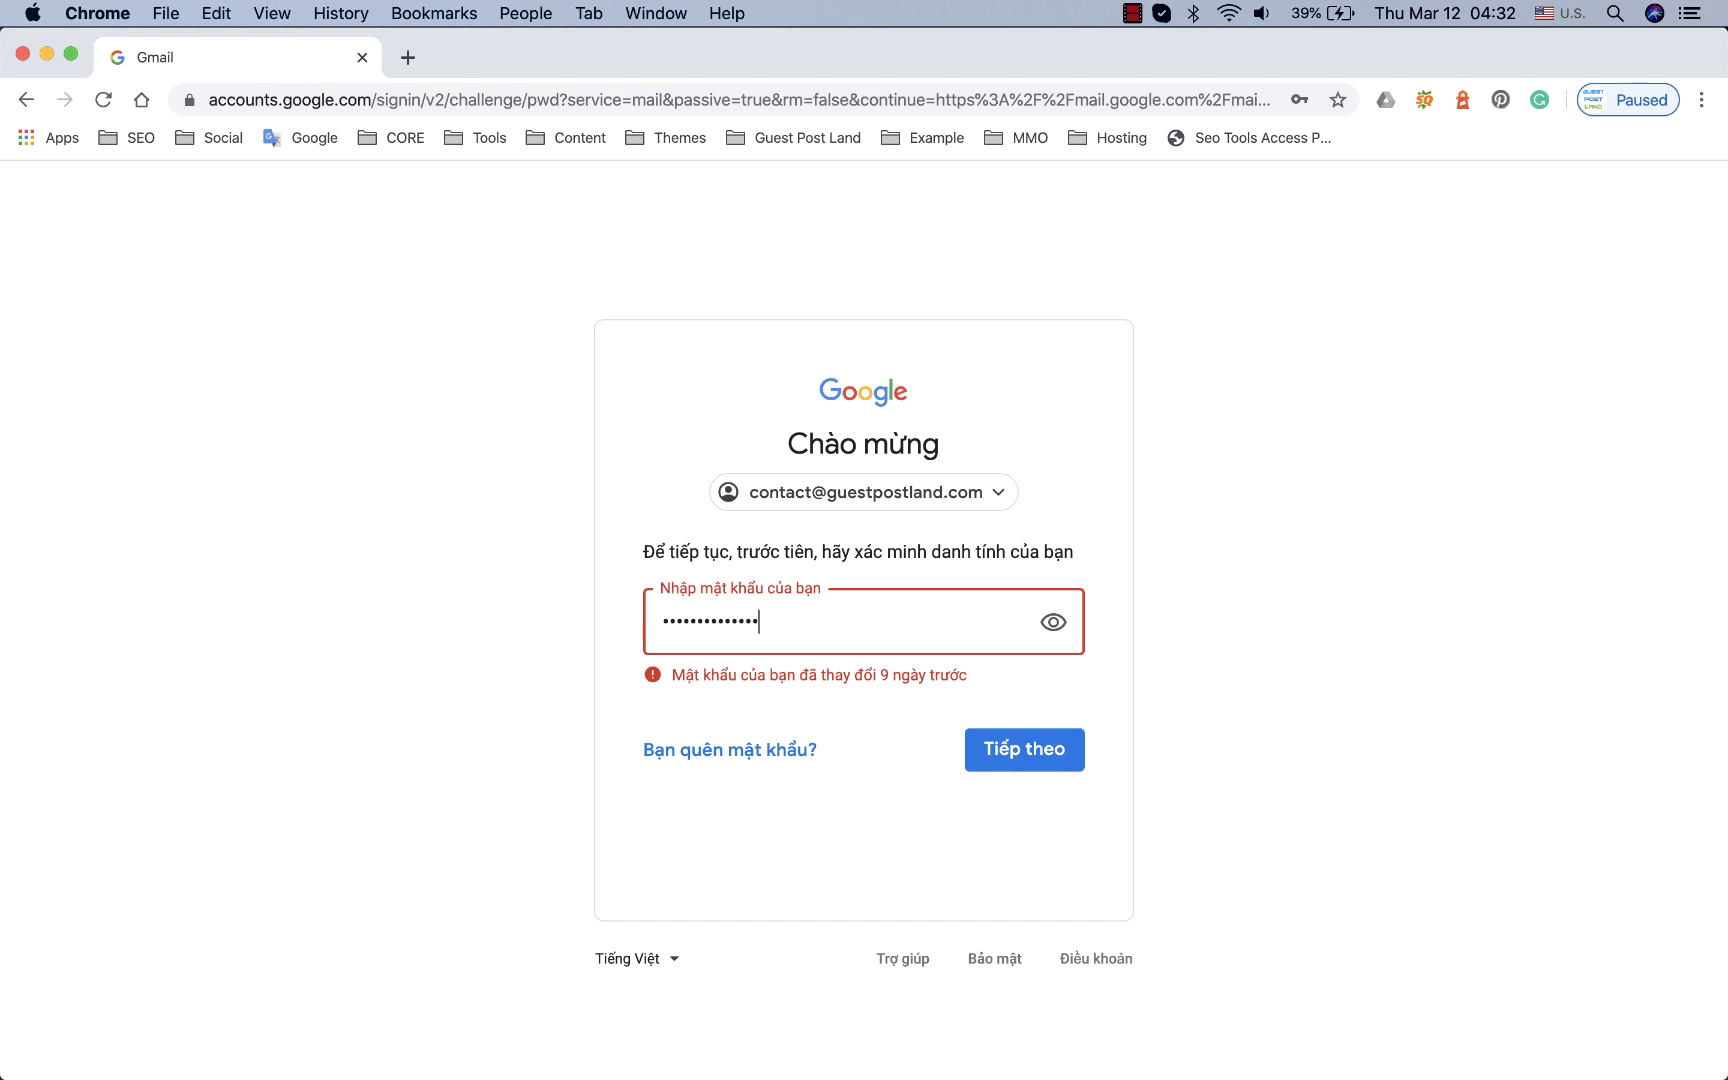
key(Return)
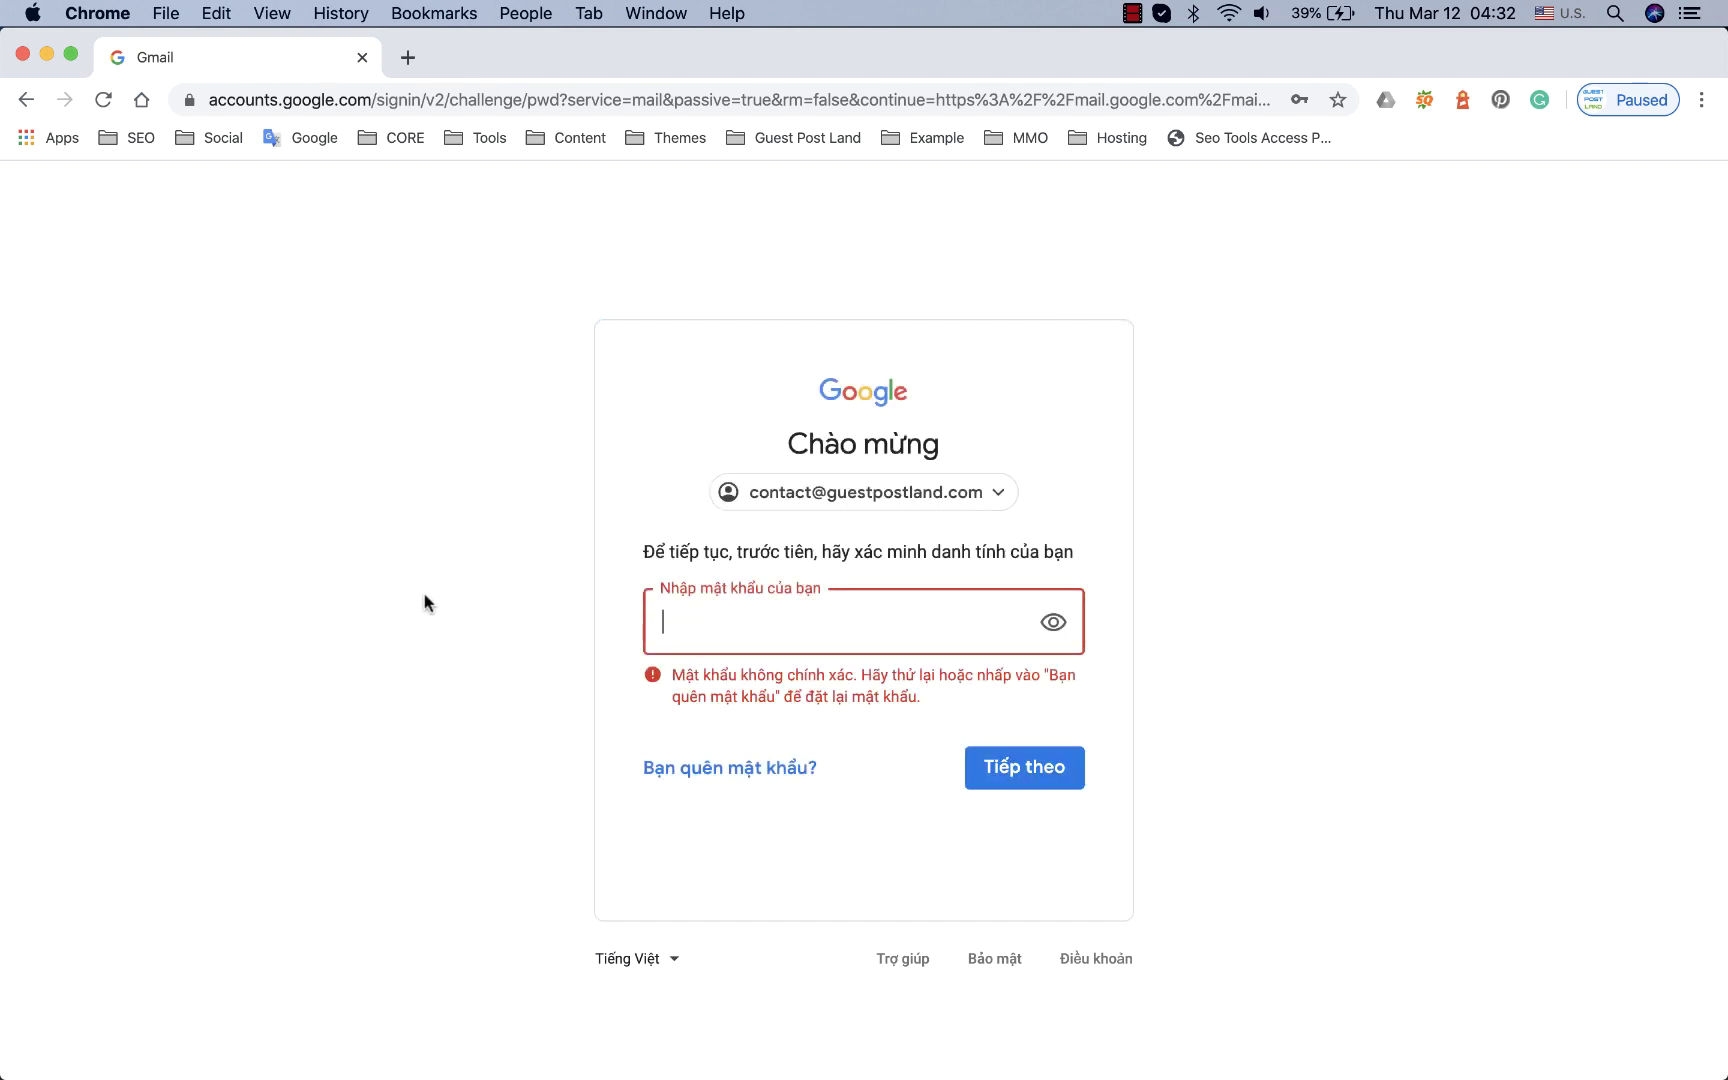
click(755, 622)
text(••)
key(Return)
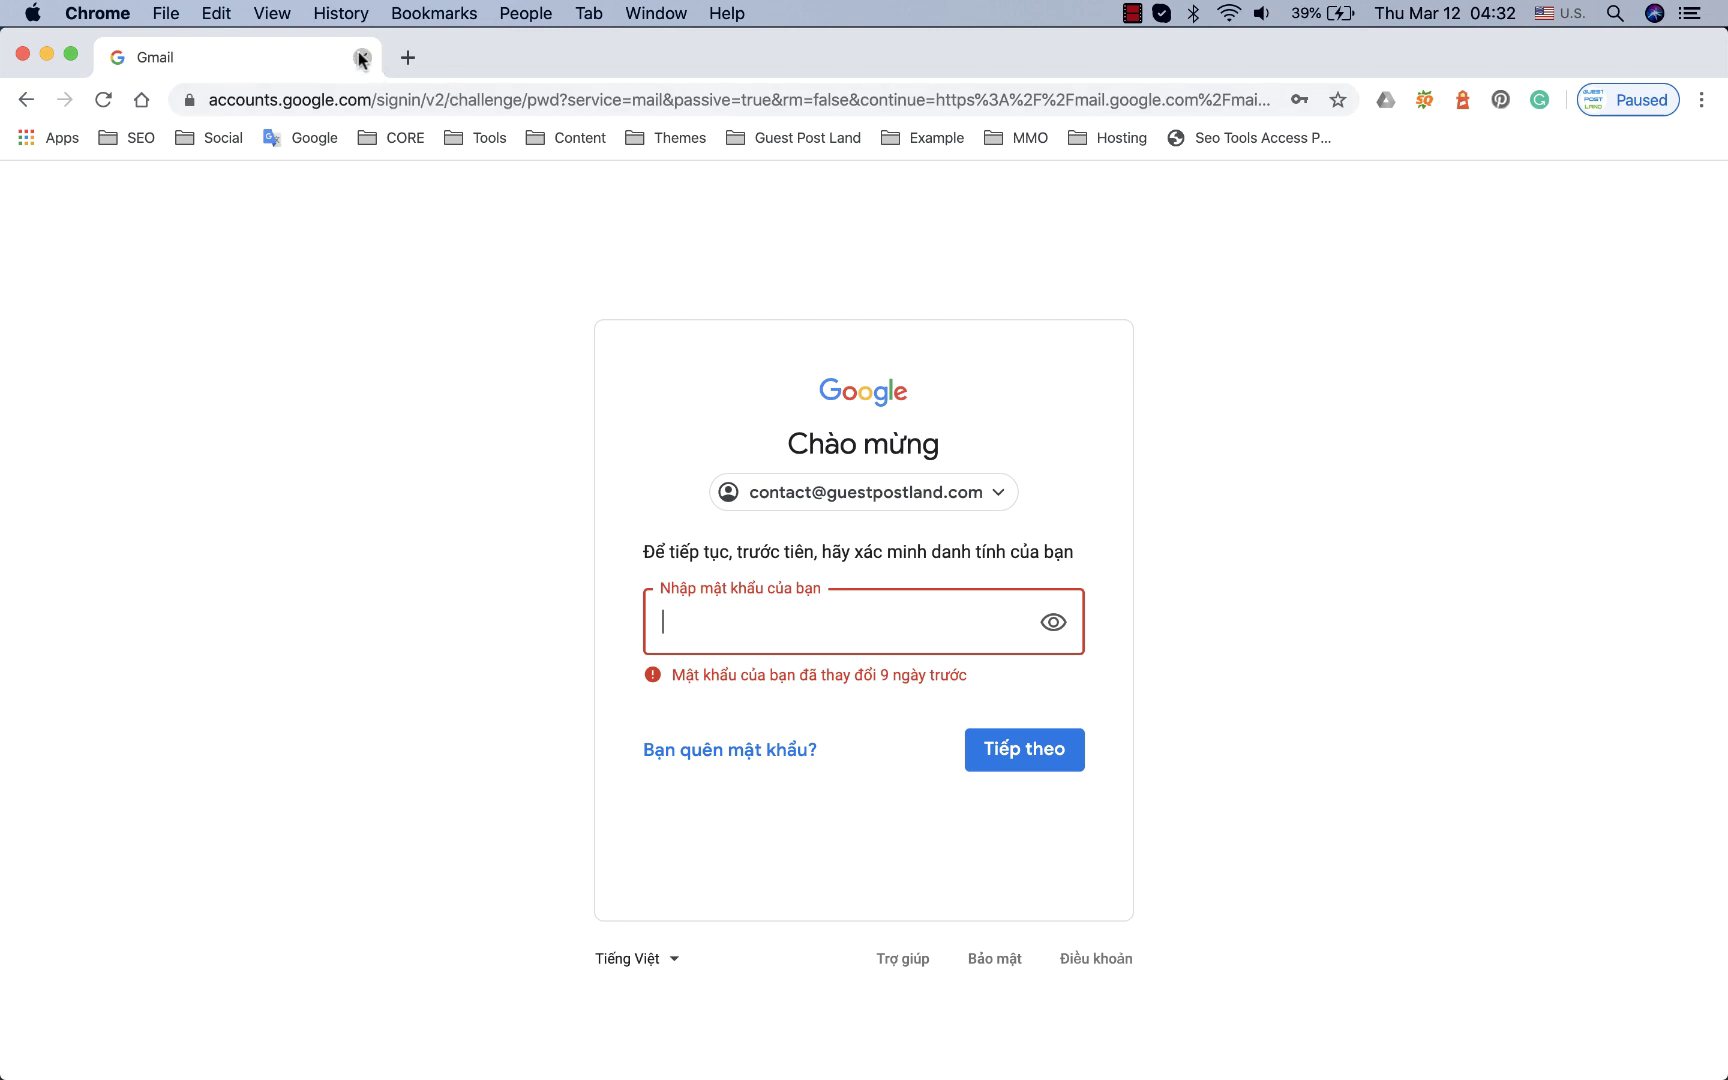
click(362, 58)
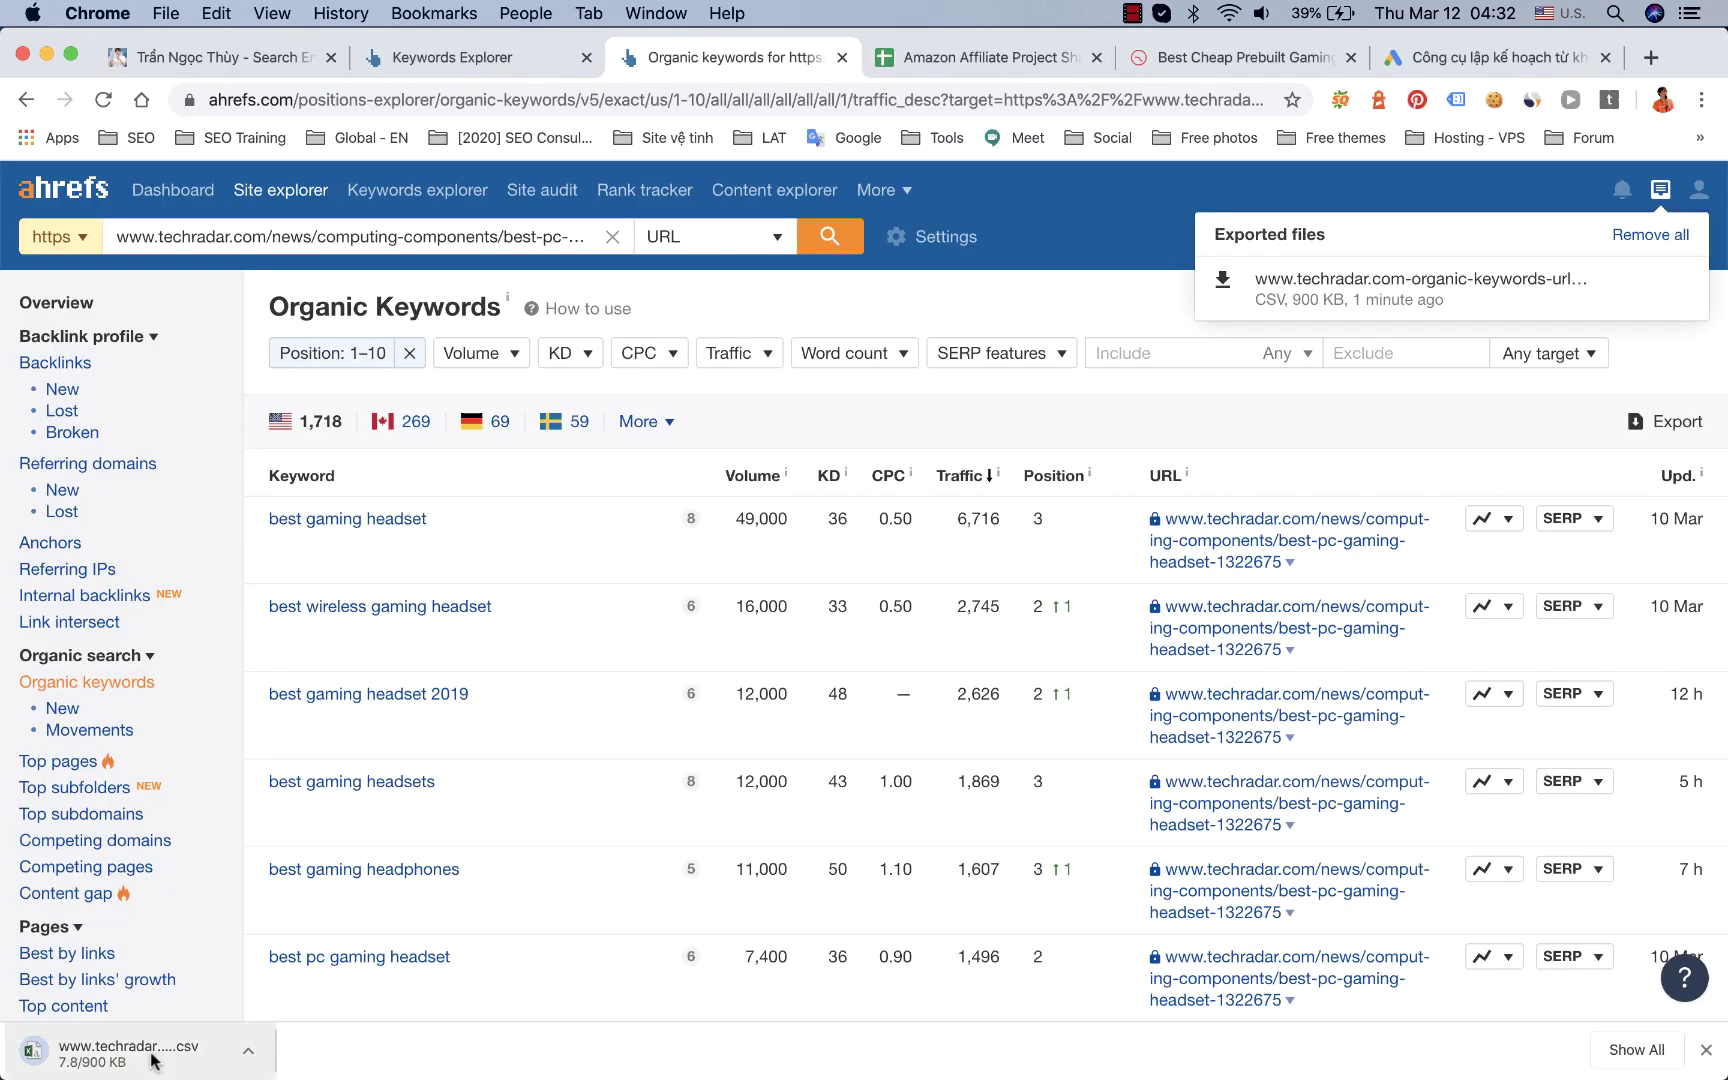
click(1651, 57)
click(142, 104)
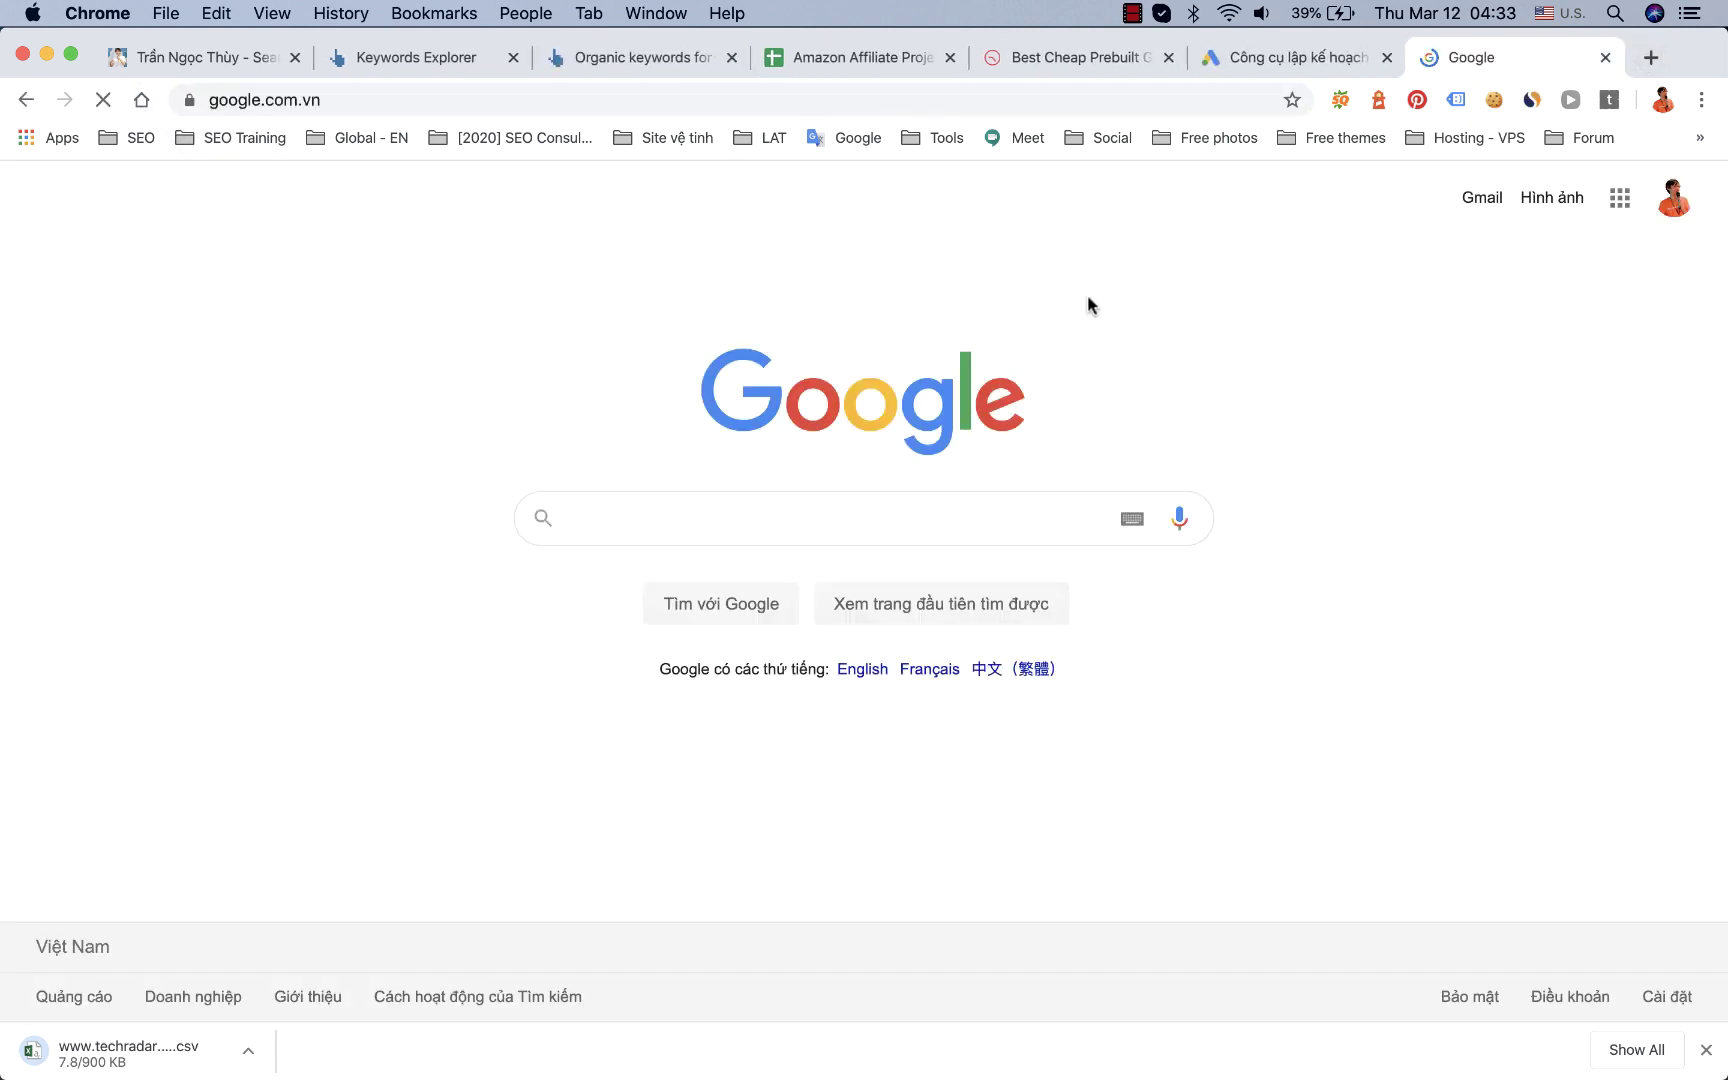
key(super+w)
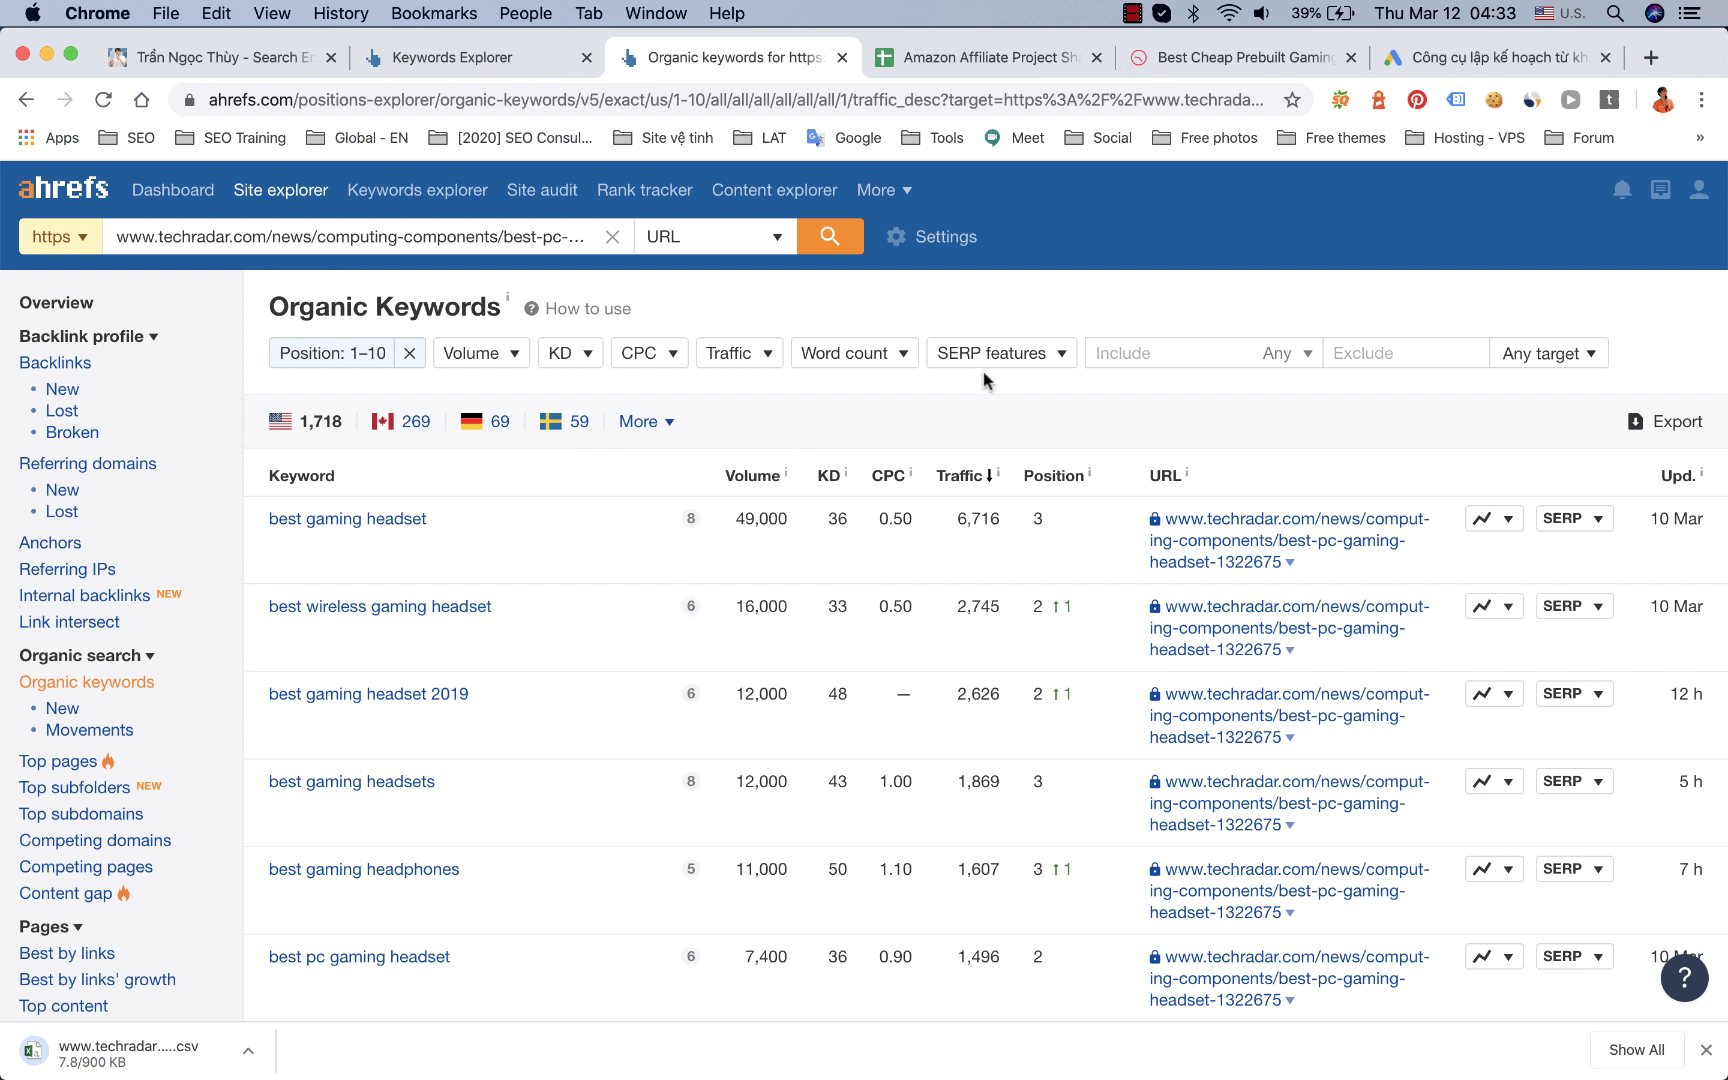
Step: Cancel the stalled CSV download and download the TechRadar organic keywords file again from the Exported files list, opening it in Excel
click(128, 1065)
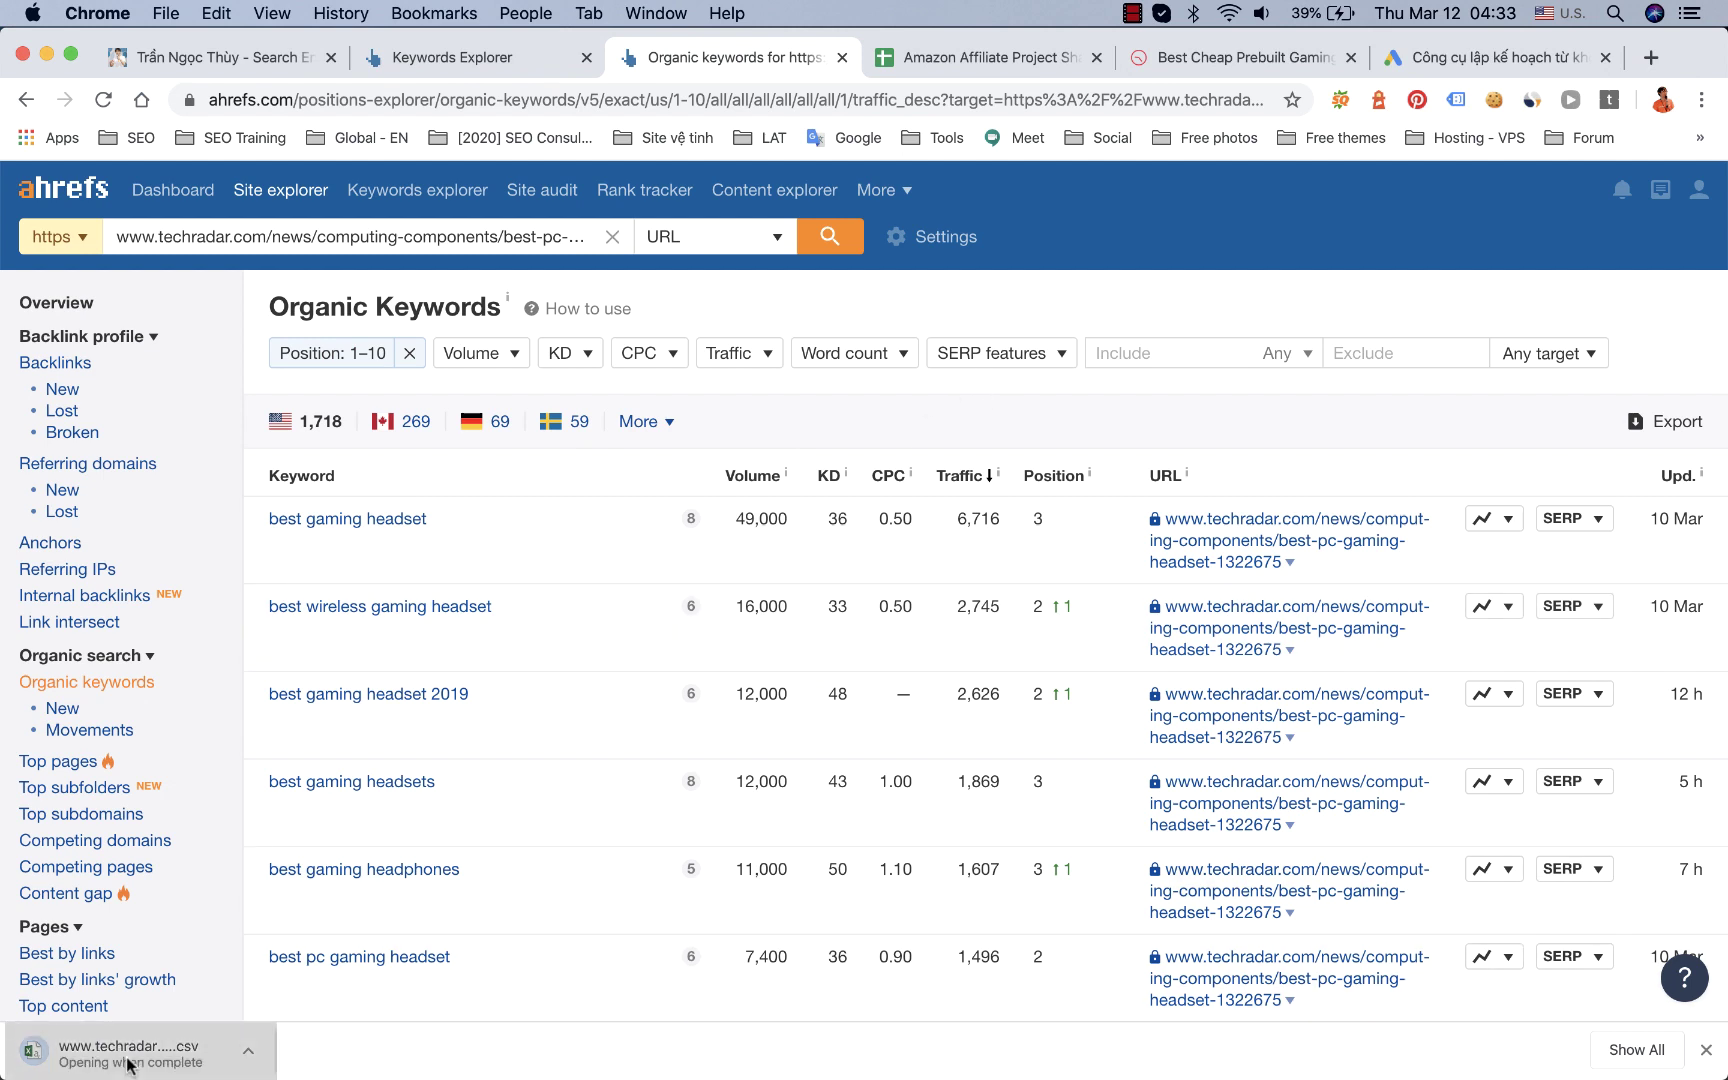
click(248, 1052)
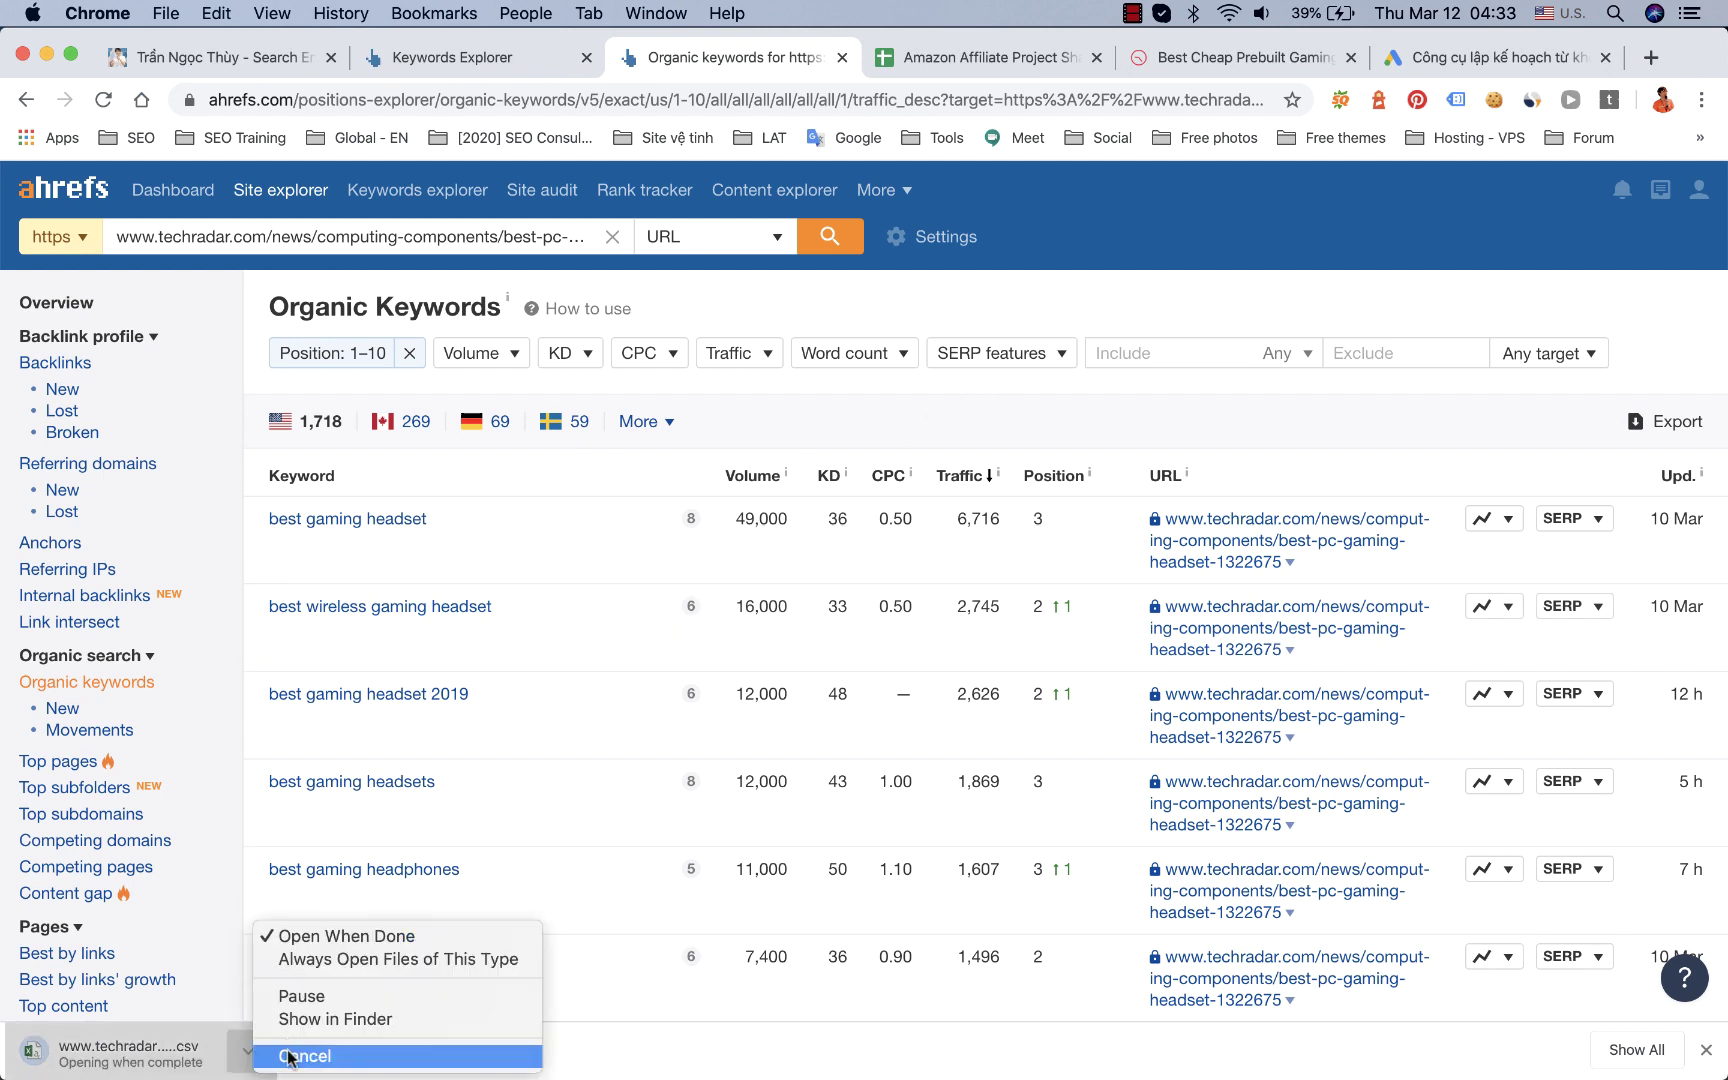
click(295, 1055)
click(1662, 195)
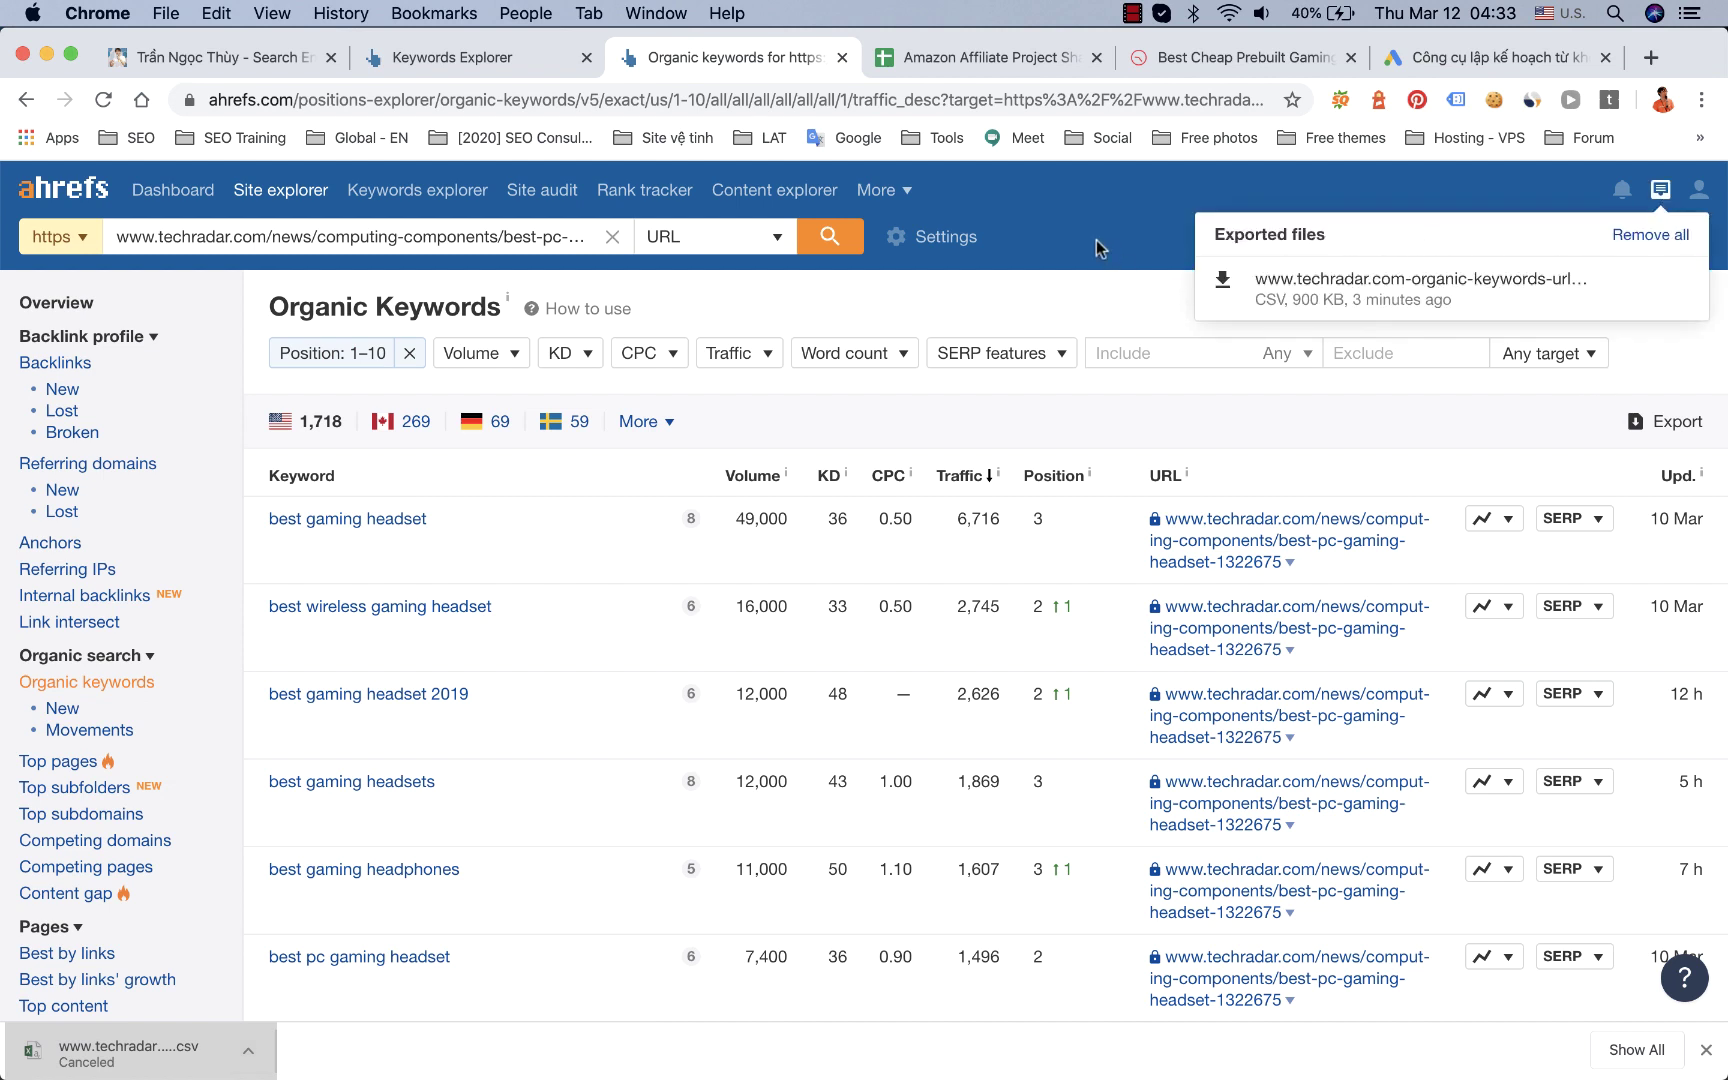
click(1305, 298)
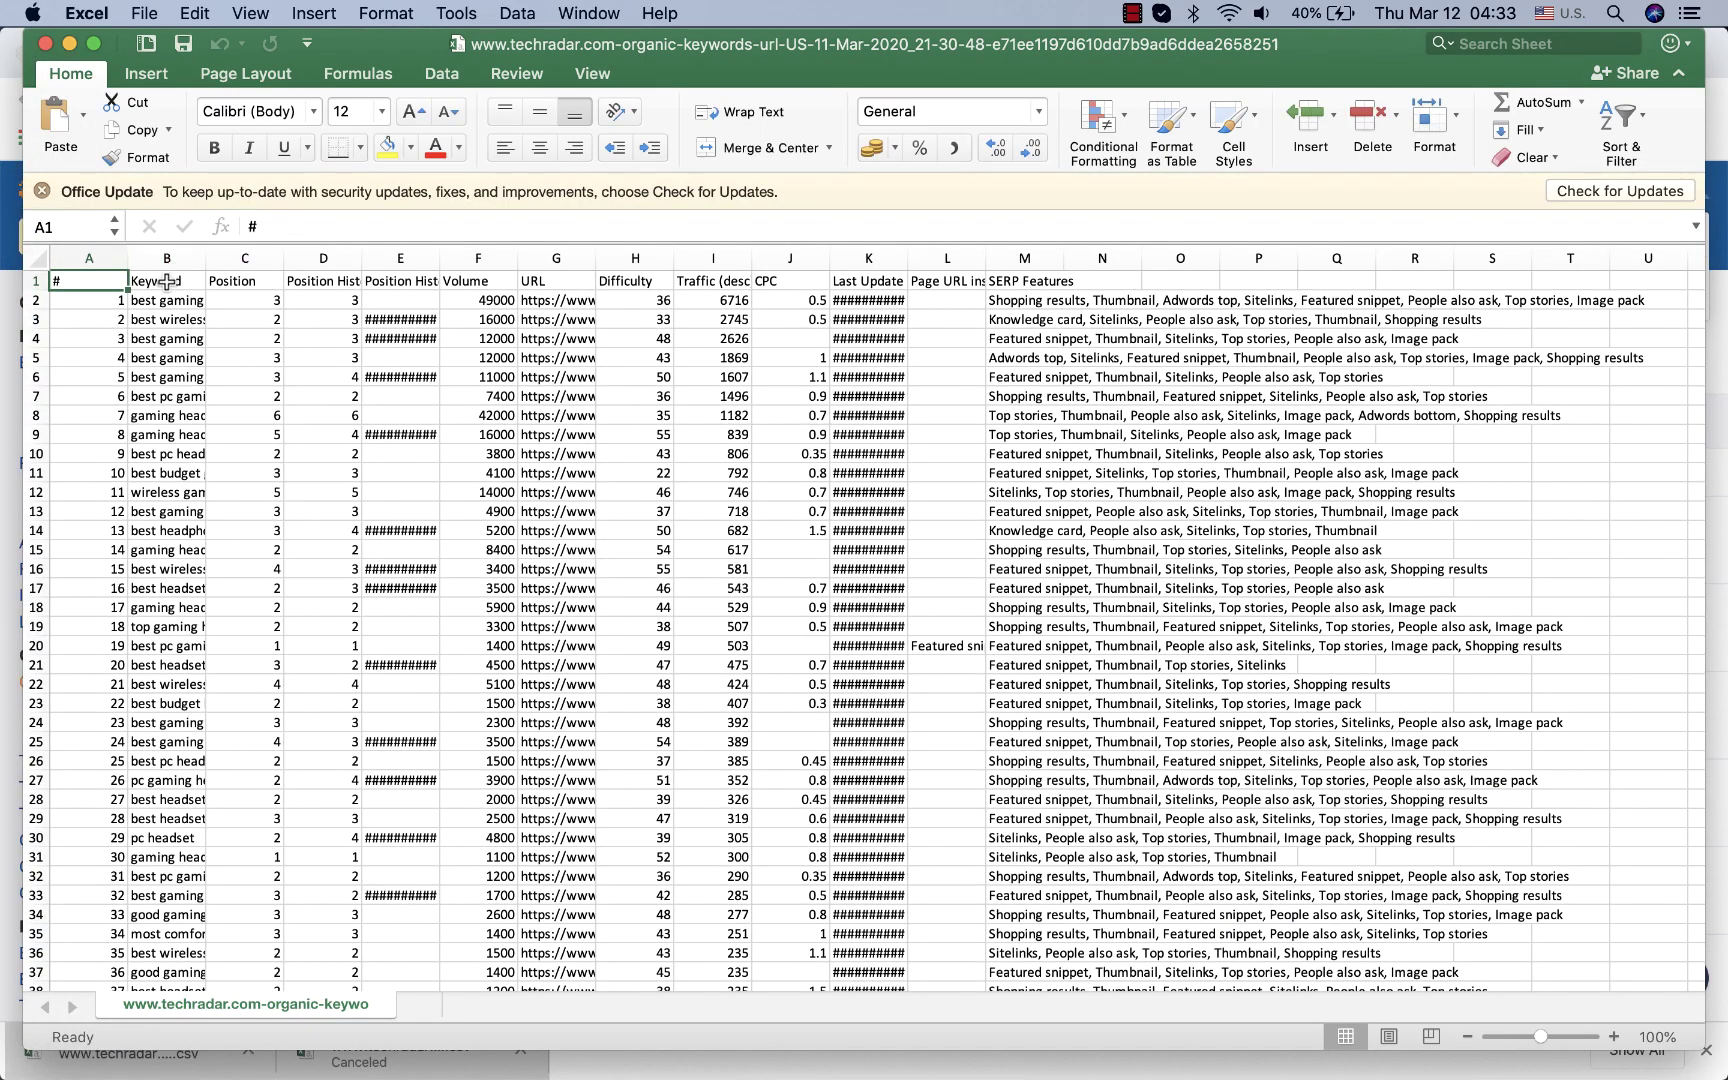
Step: Clear the Keyword header, copy the whole keyword column, and switch to the Keyword Planner page in Chrome
click(167, 282)
key(BackSpace)
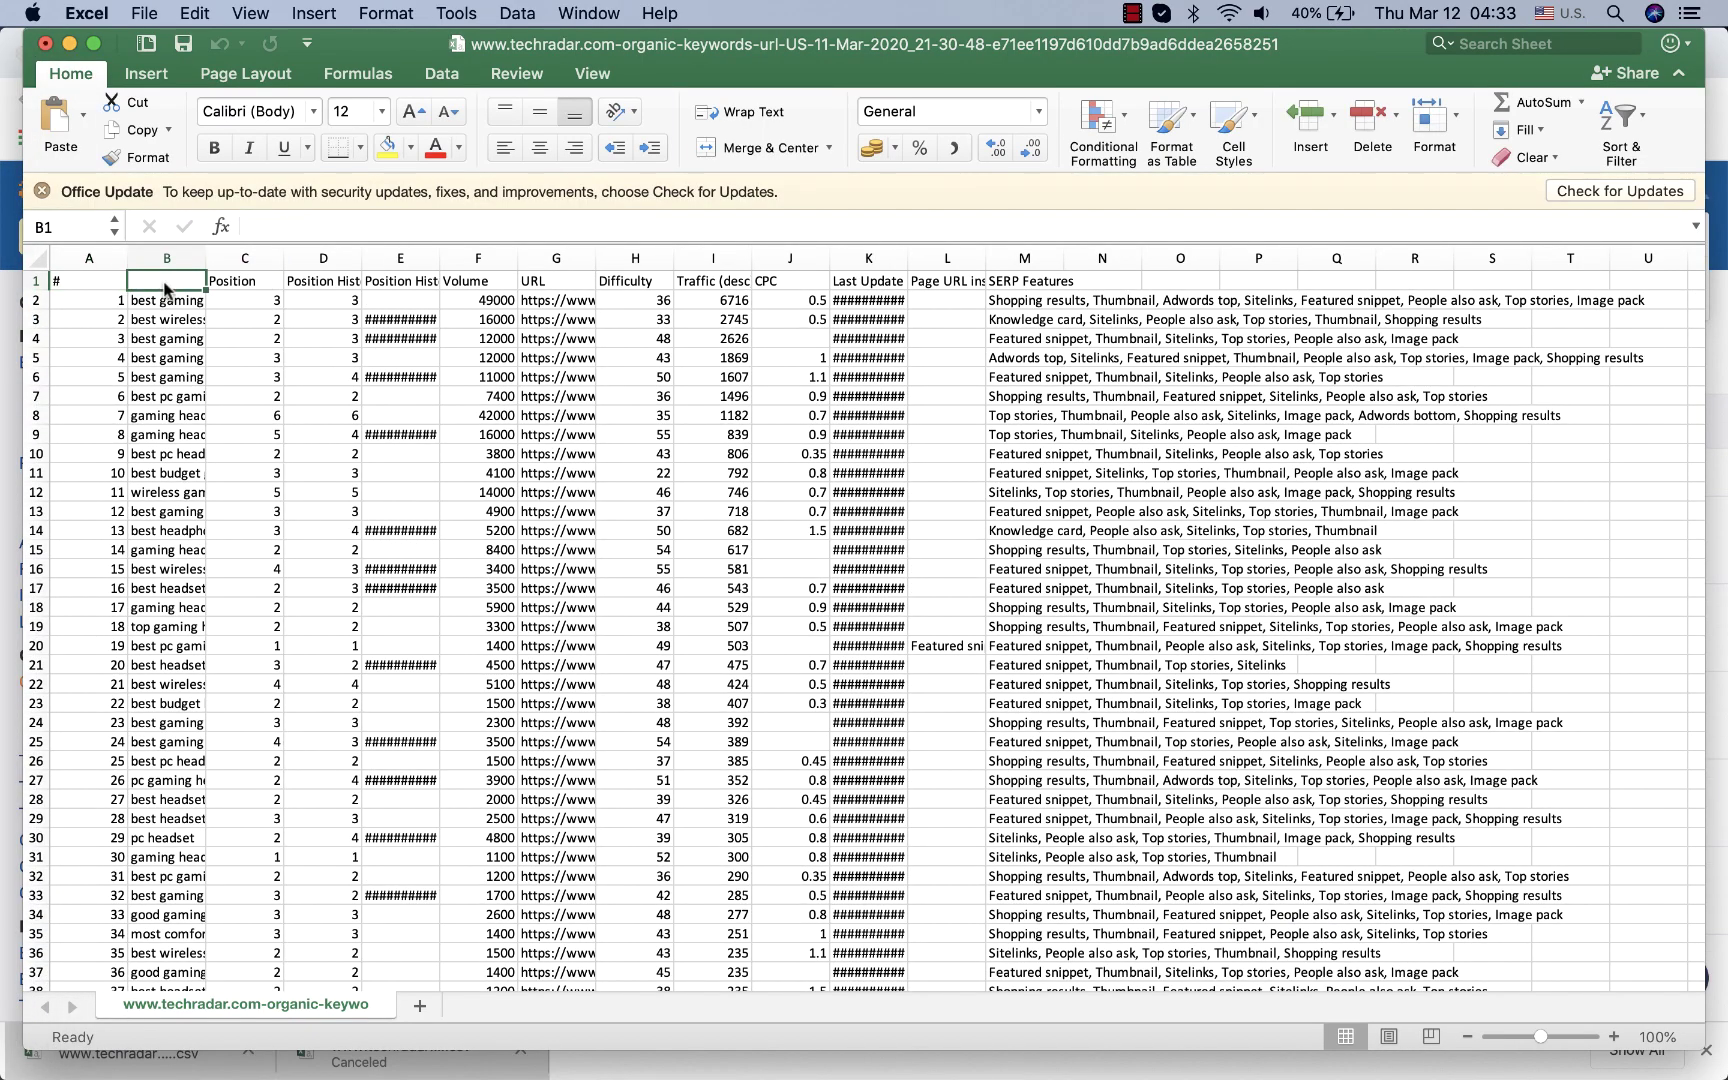
click(165, 258)
key(super+c)
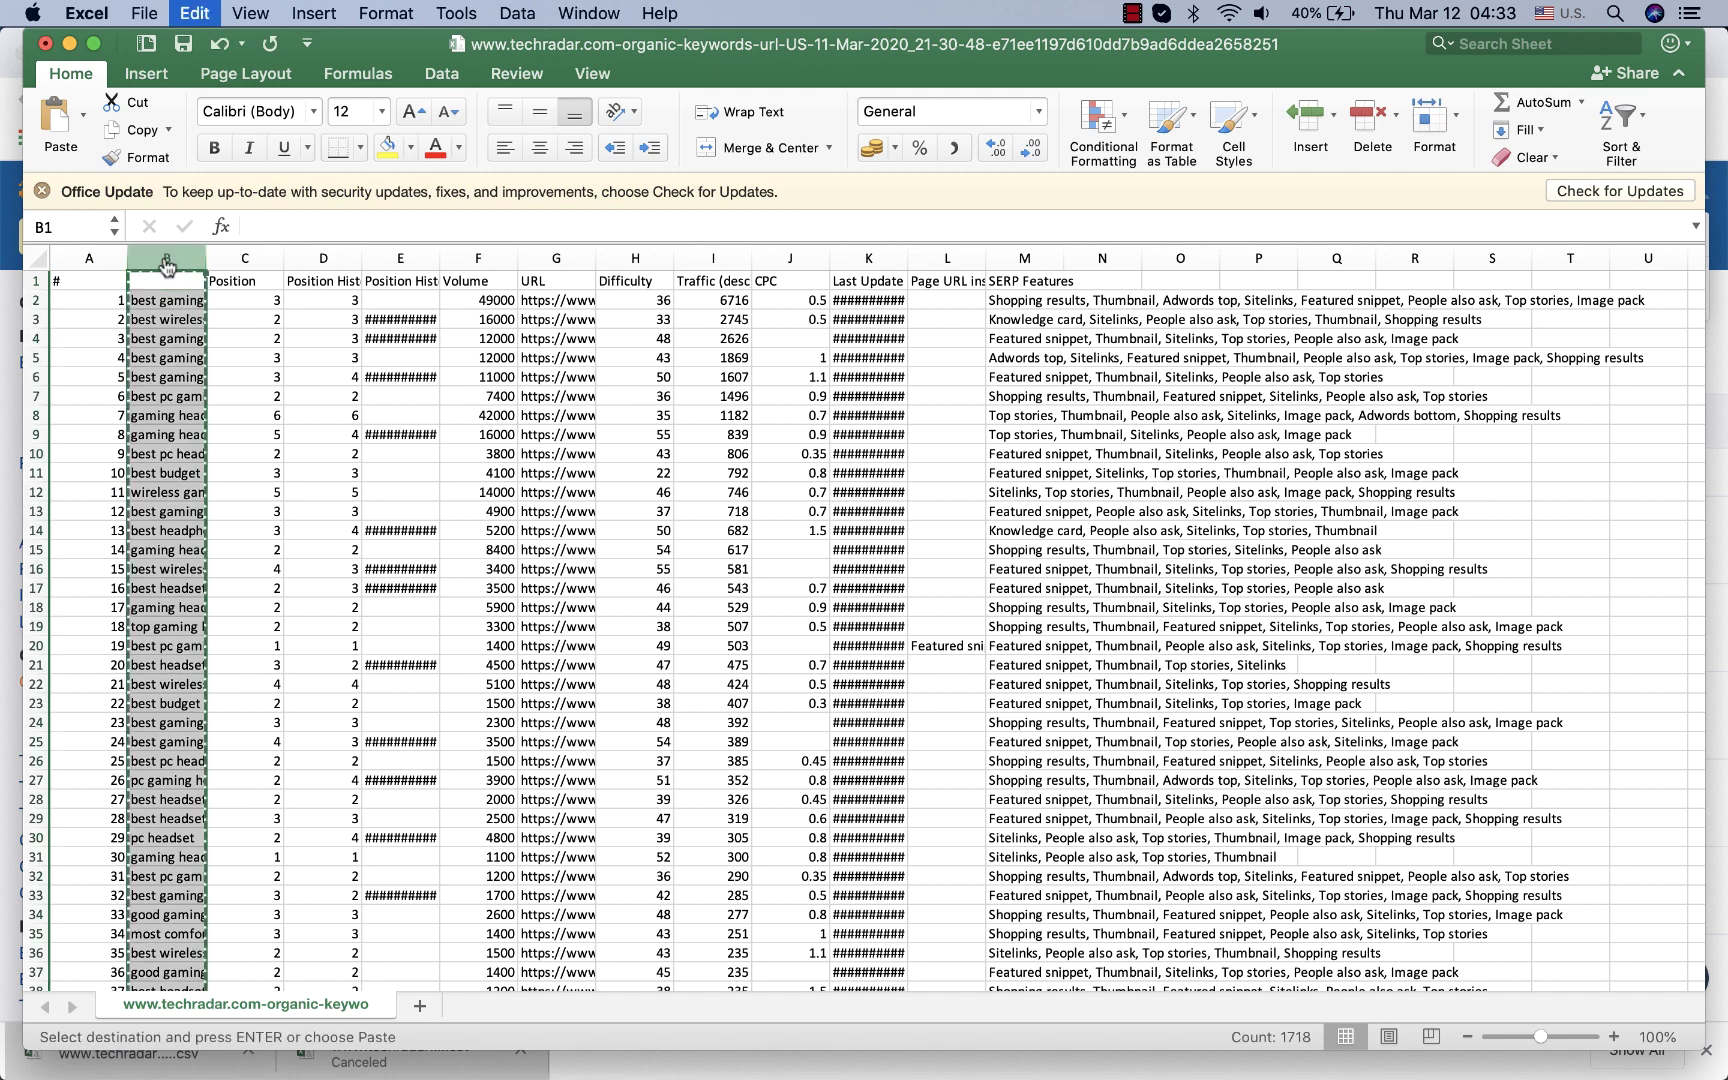
key(super+Tab)
click(1414, 60)
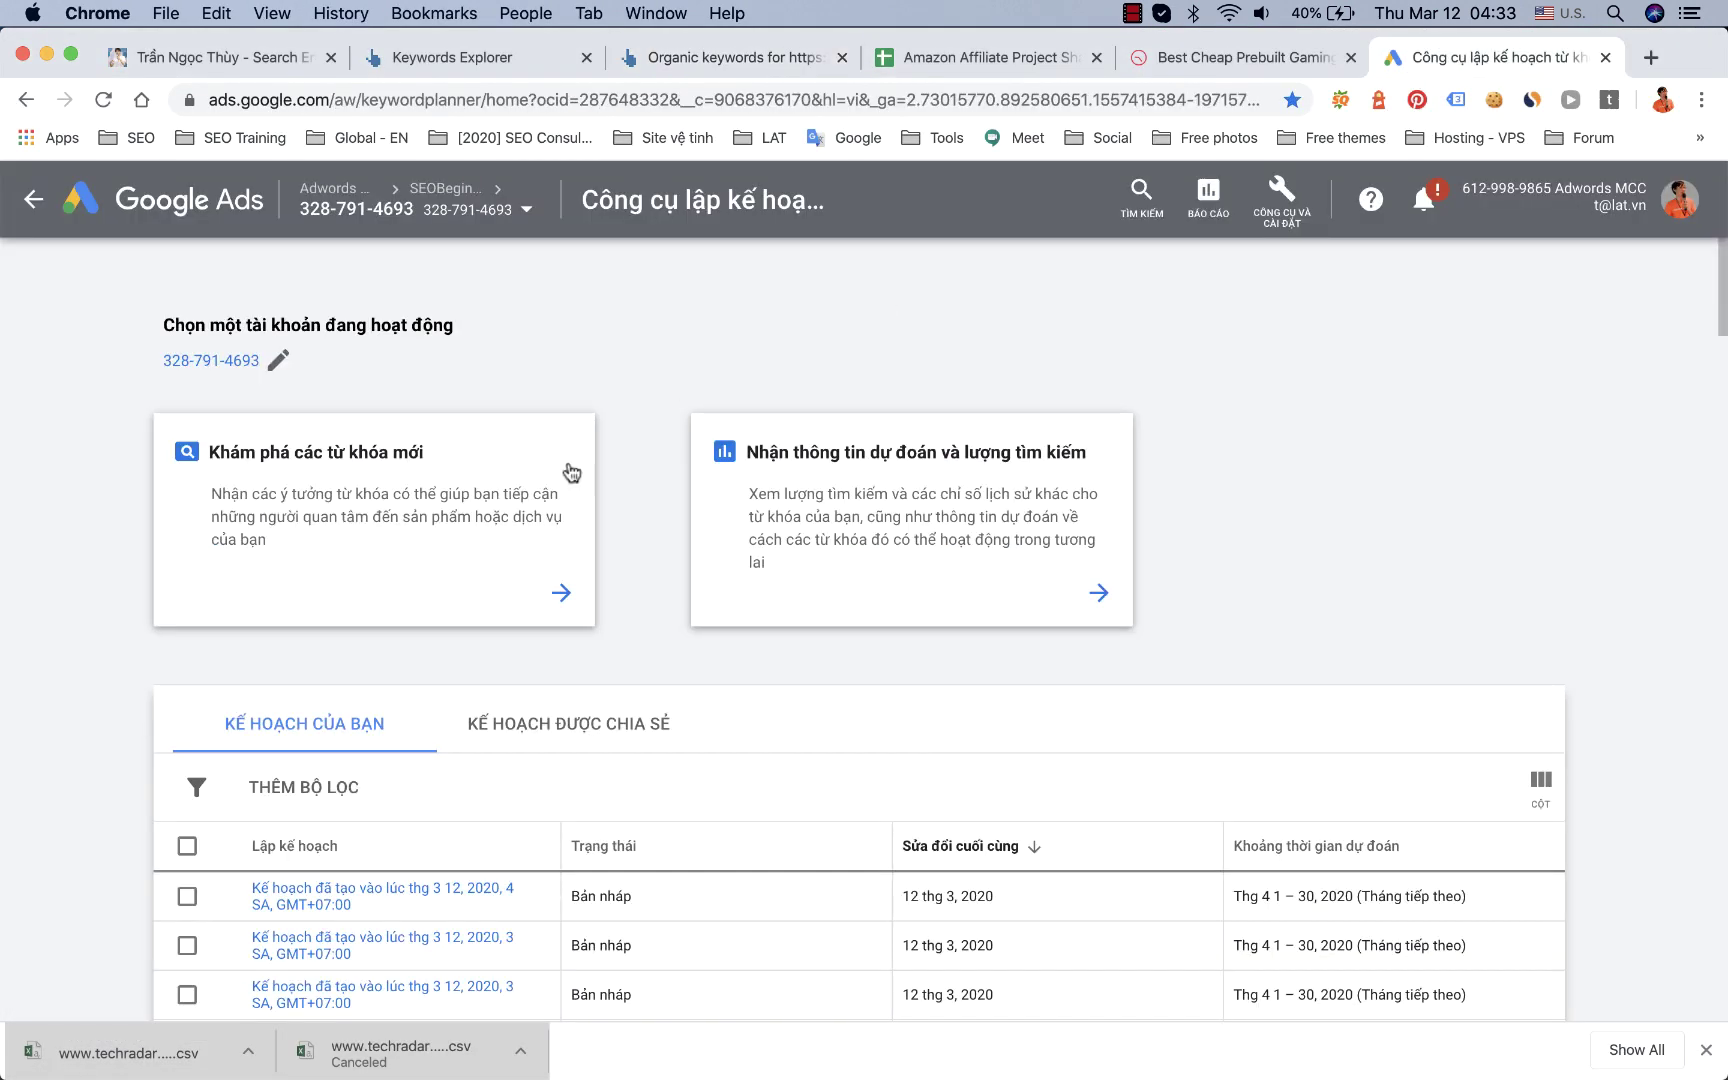
Step: Try to submit the copied keyword list for search volume and forecasts, and reload the blank Keyword Planner page
click(842, 505)
key(super+v)
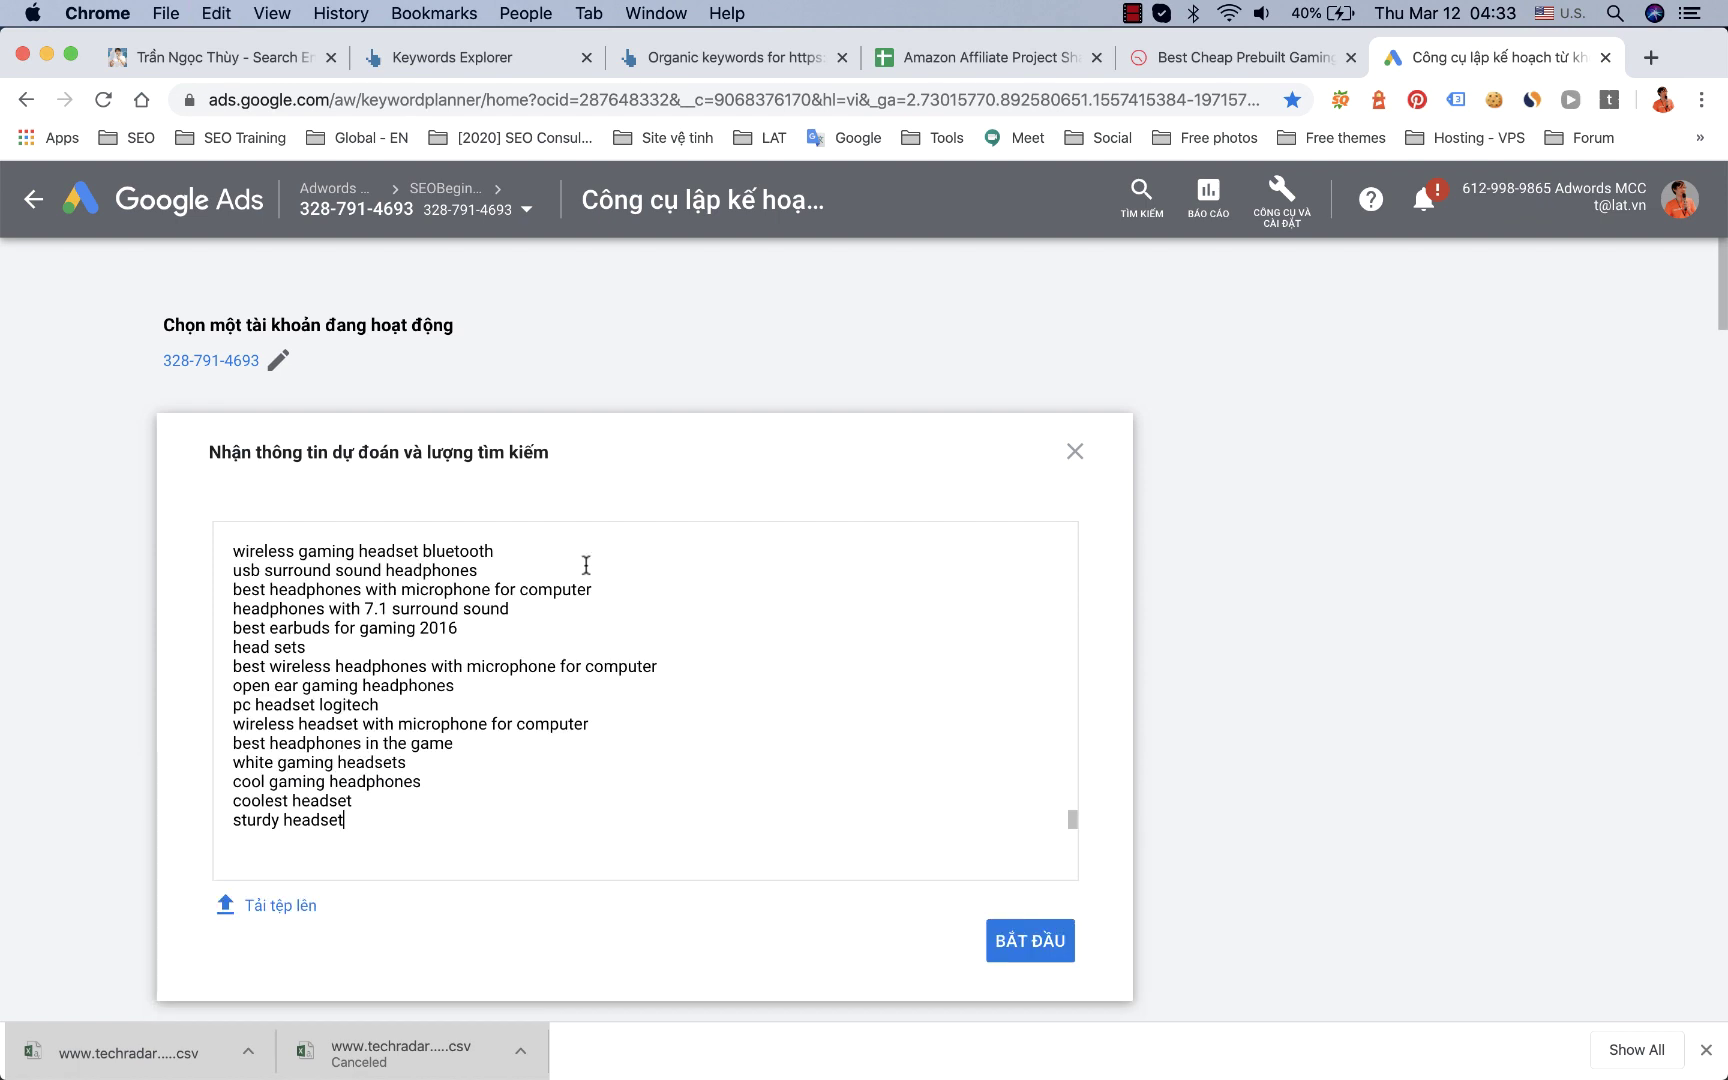
scroll(610, 640, down, 5)
click(1020, 585)
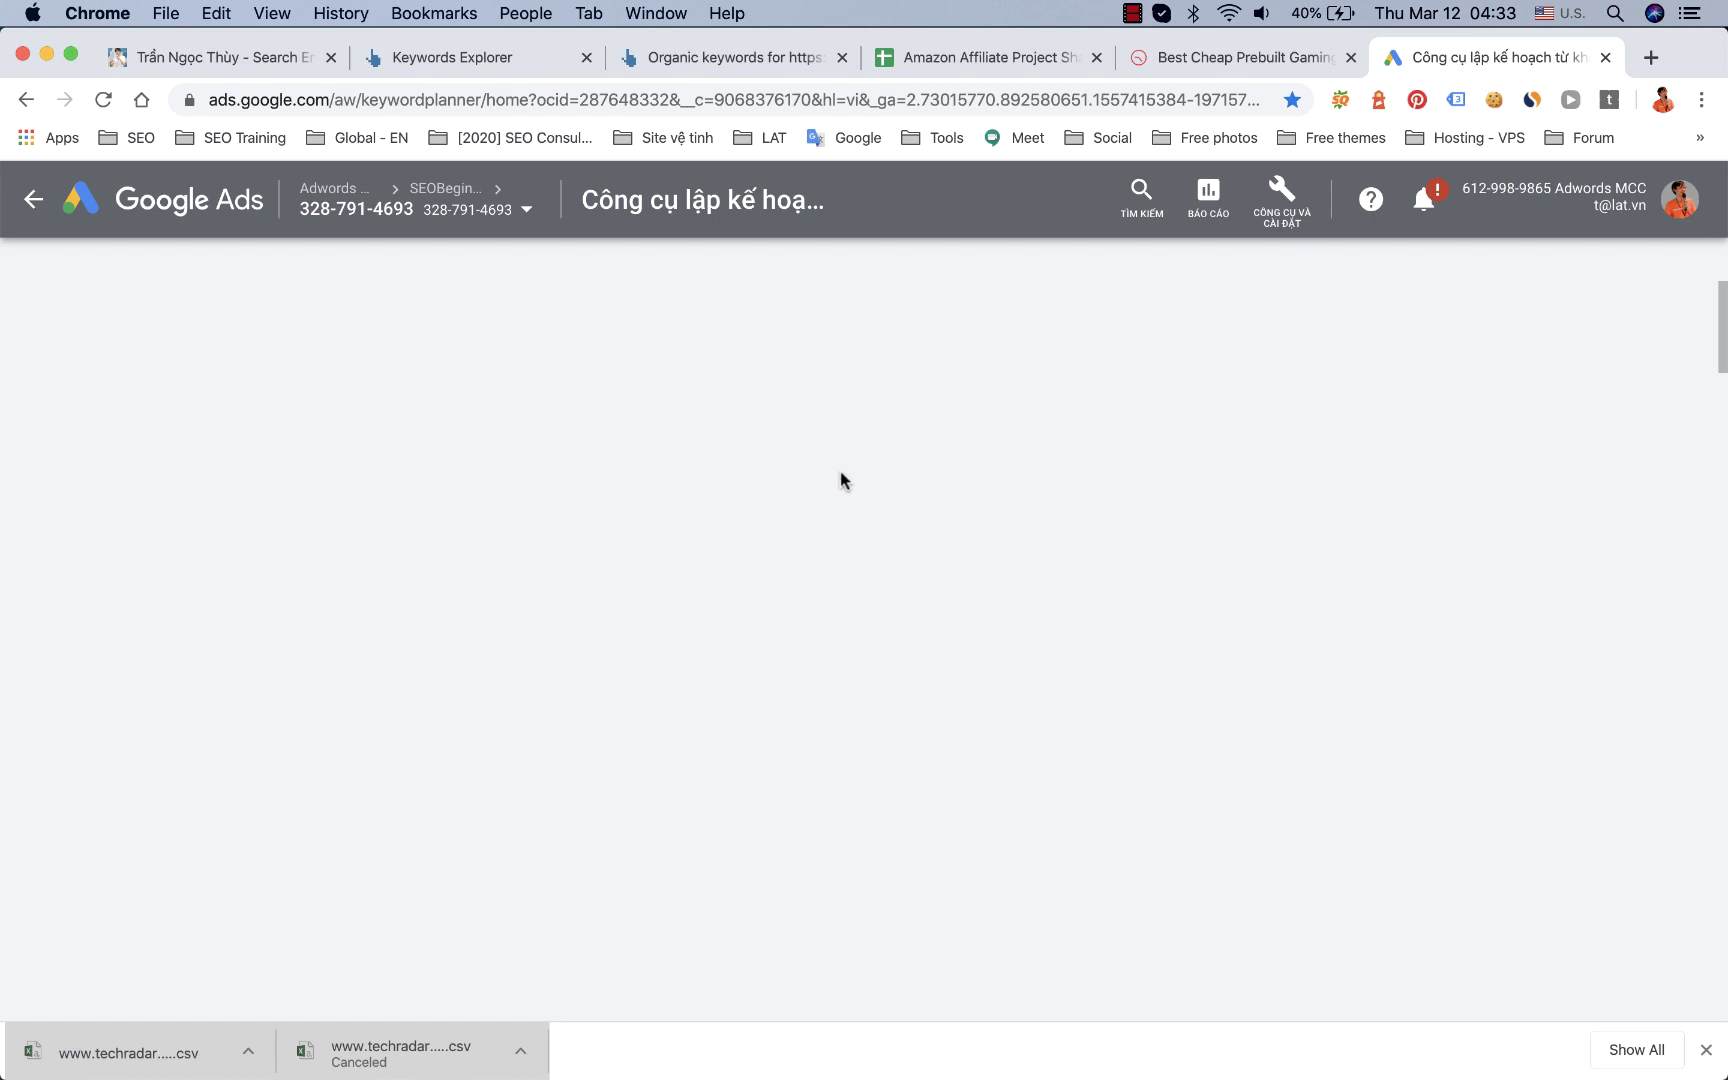
click(1703, 1049)
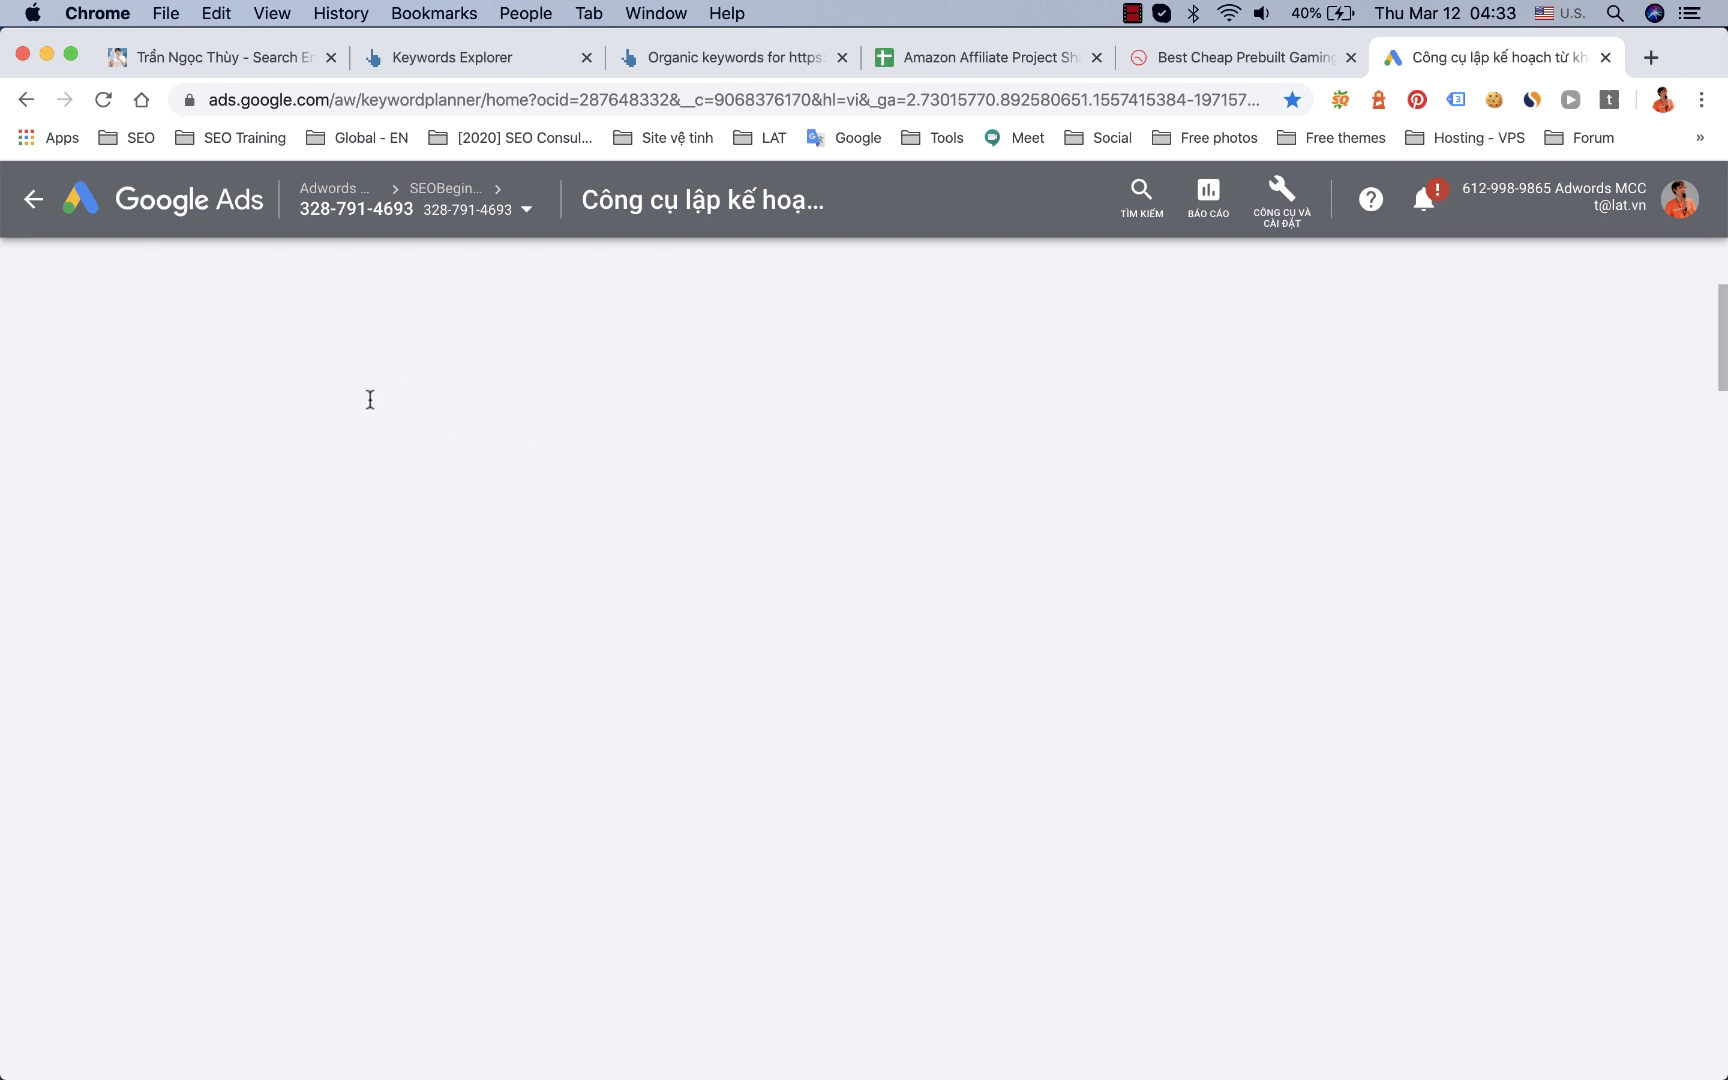
click(102, 101)
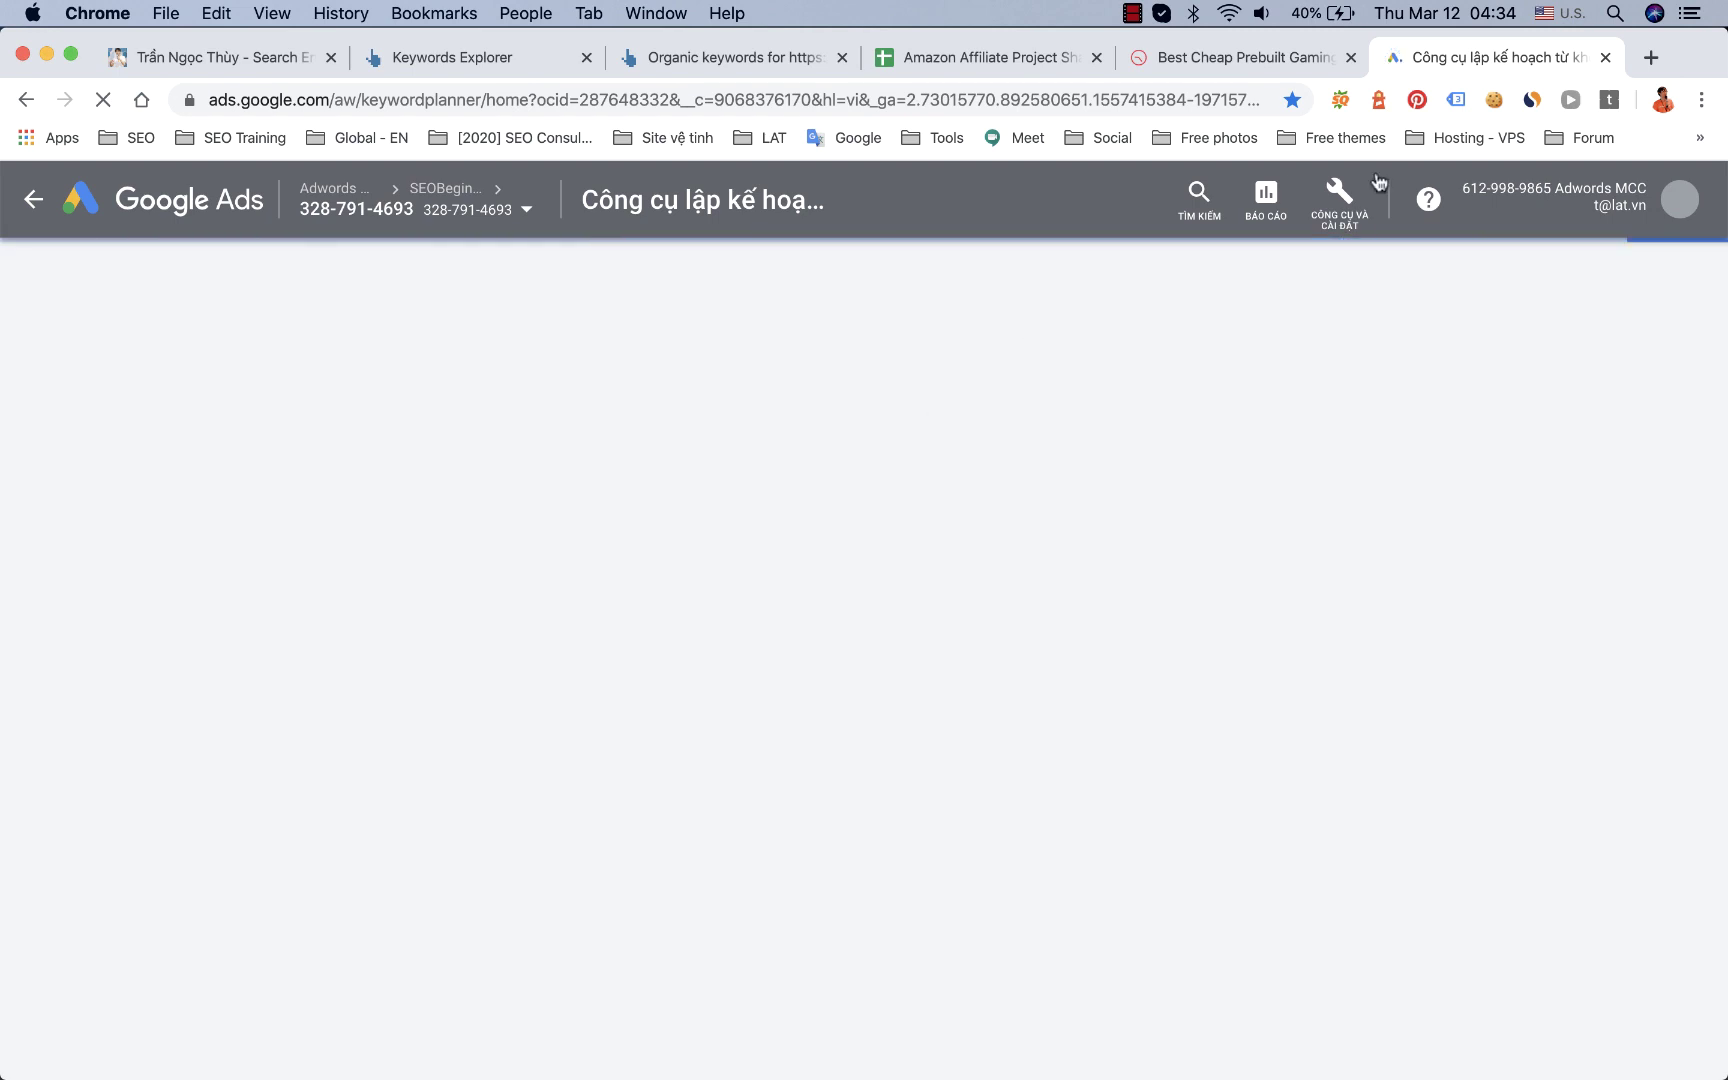
click(1650, 58)
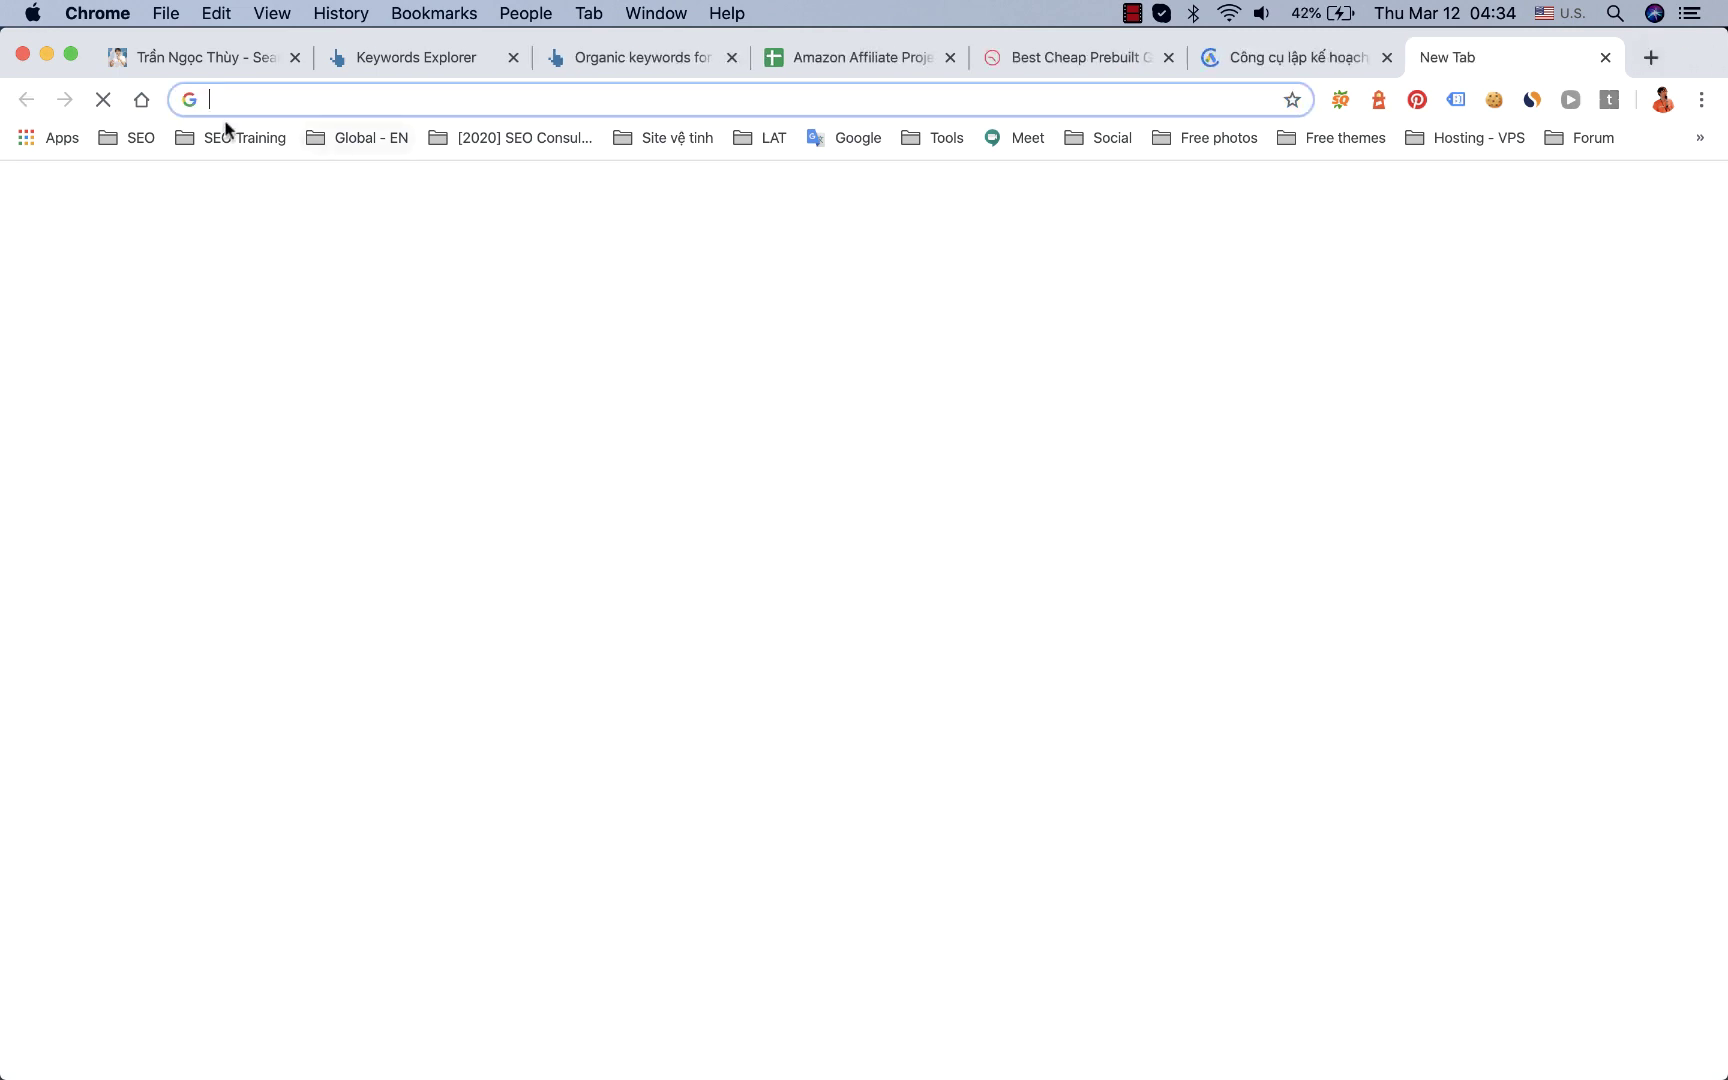
click(141, 99)
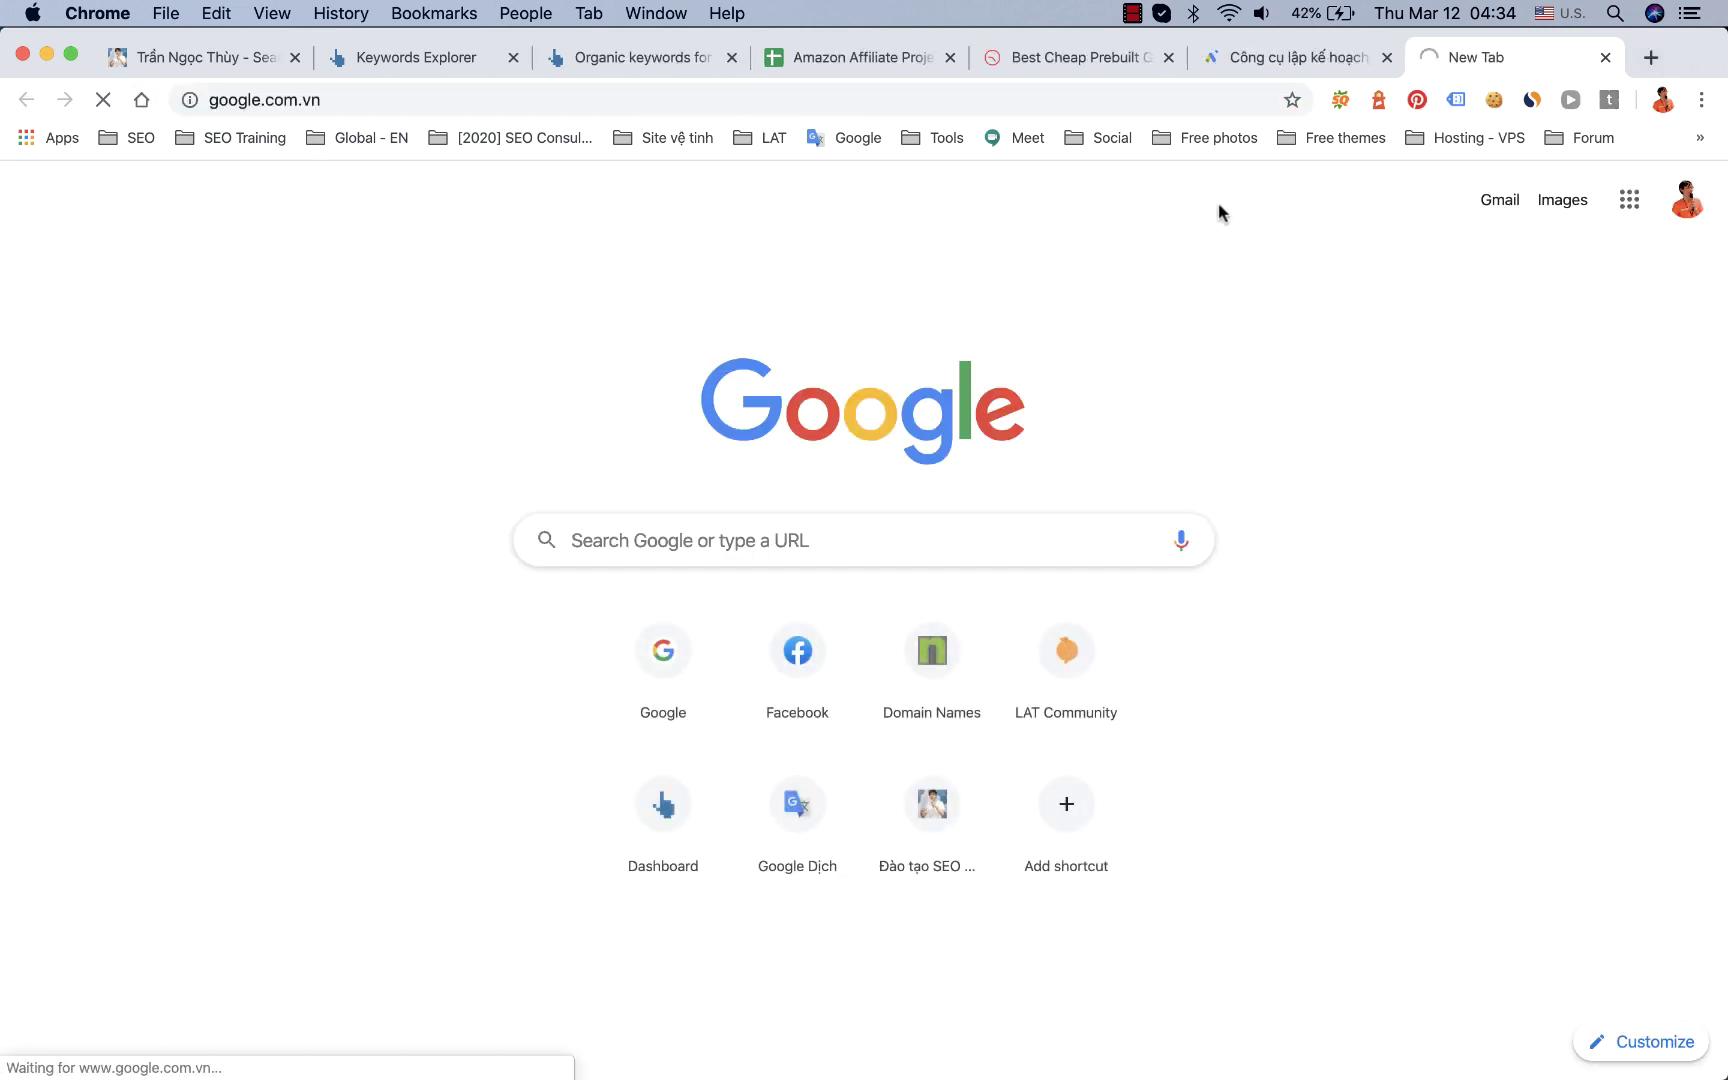
click(1606, 58)
Step: Paste the copied TechRadar keywords into the search volume and forecasts form and start the keyword plan
click(842, 502)
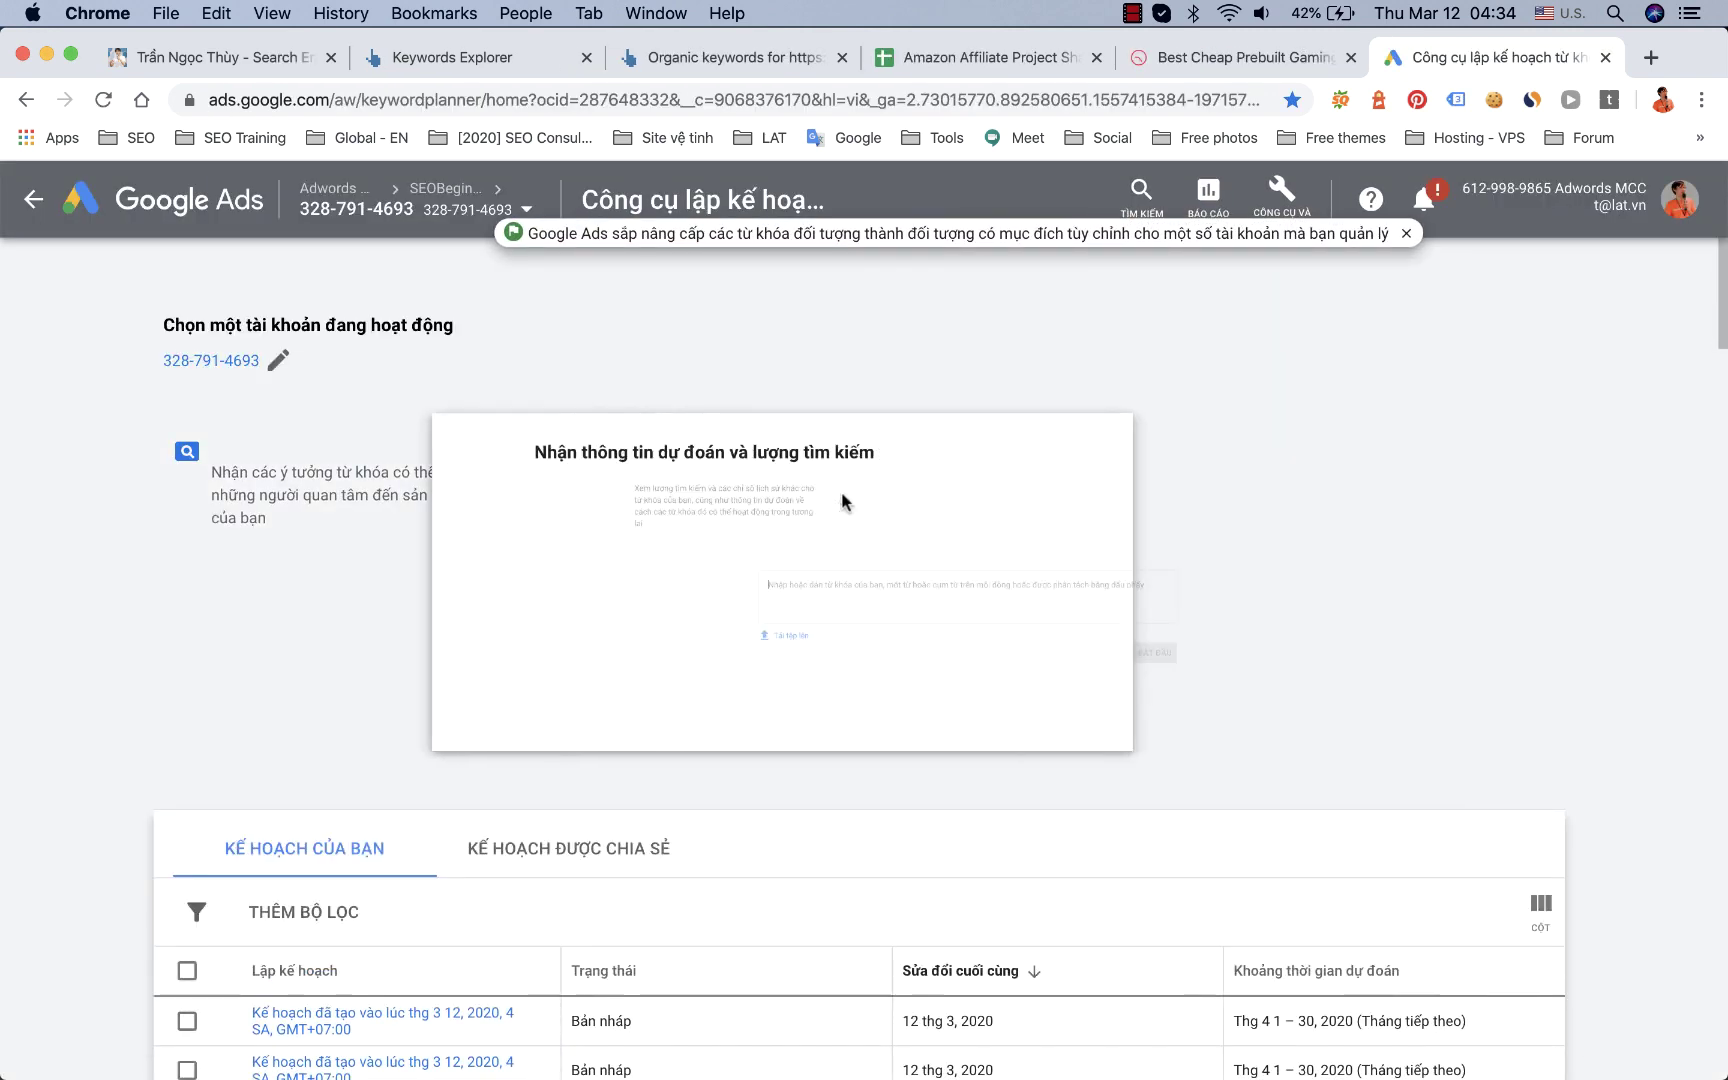
key(cmd+v)
scroll(683, 578, down, 3)
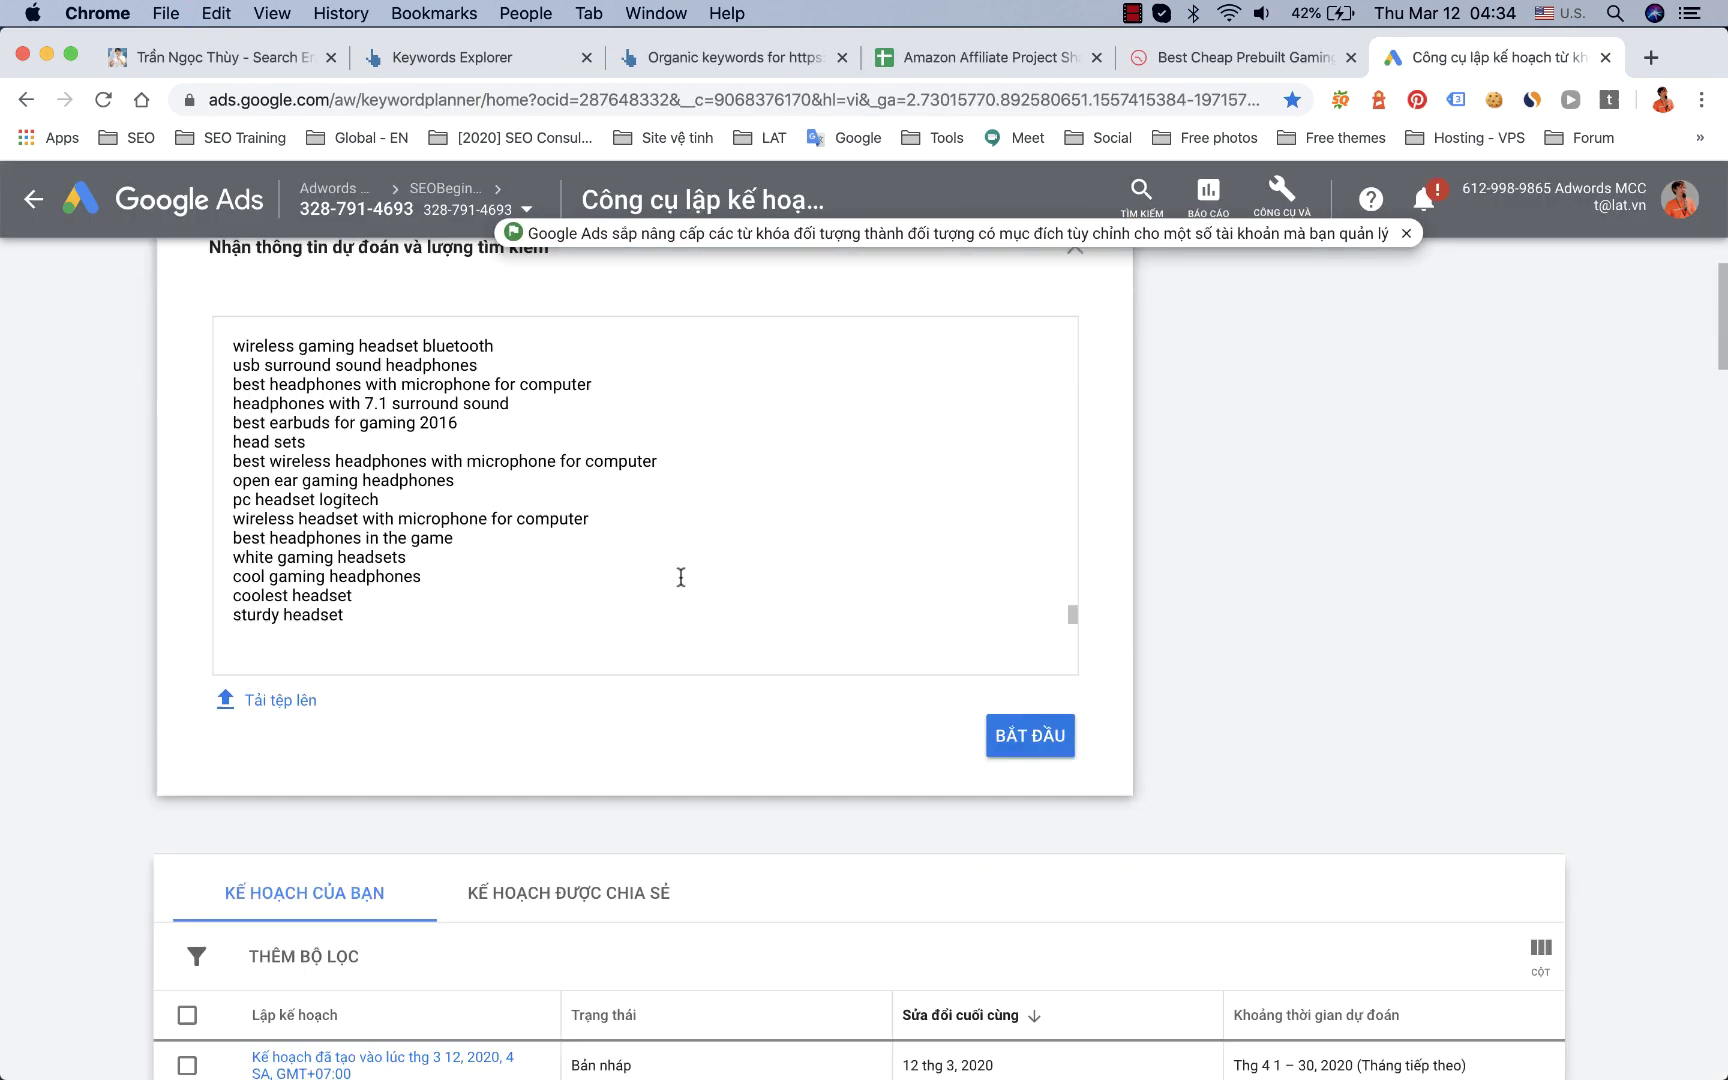
click(1012, 712)
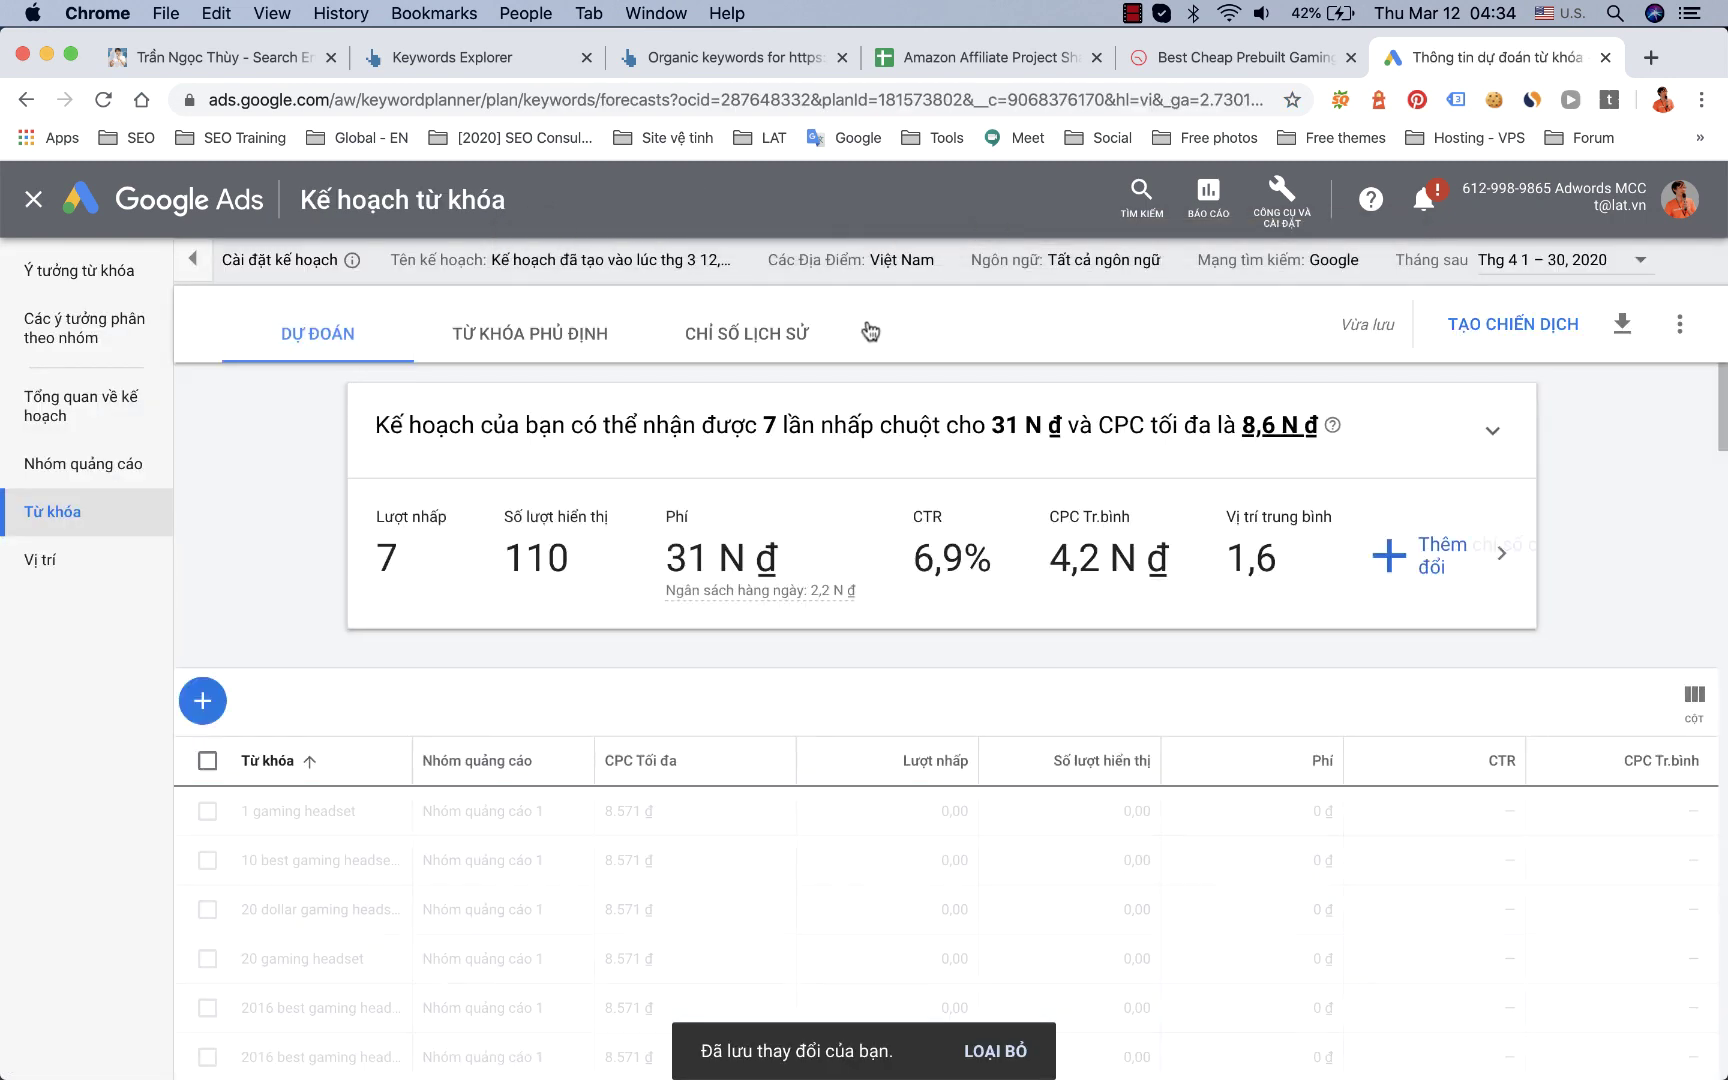
Step: Replace the plan's target location Việt Nam with Hoa Kỳ, keeping the language at Tất cả ngôn ngữ
click(905, 262)
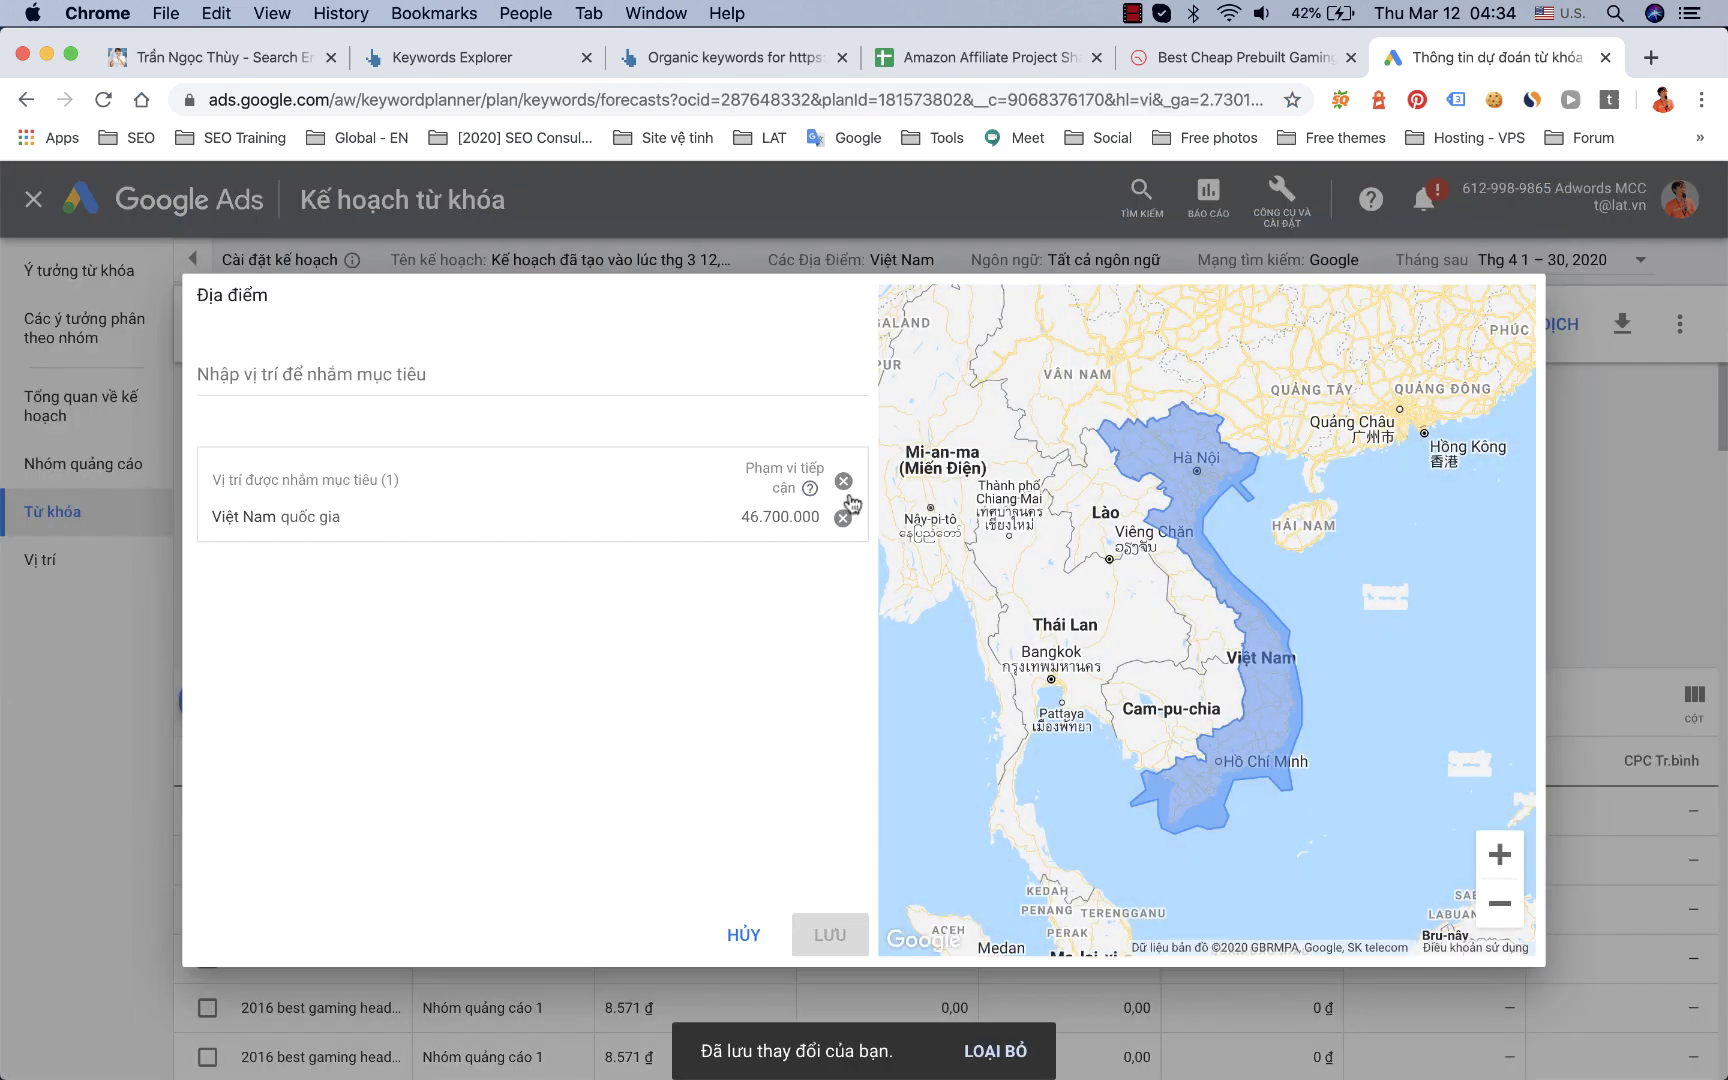
click(840, 482)
click(694, 372)
text(hoa)
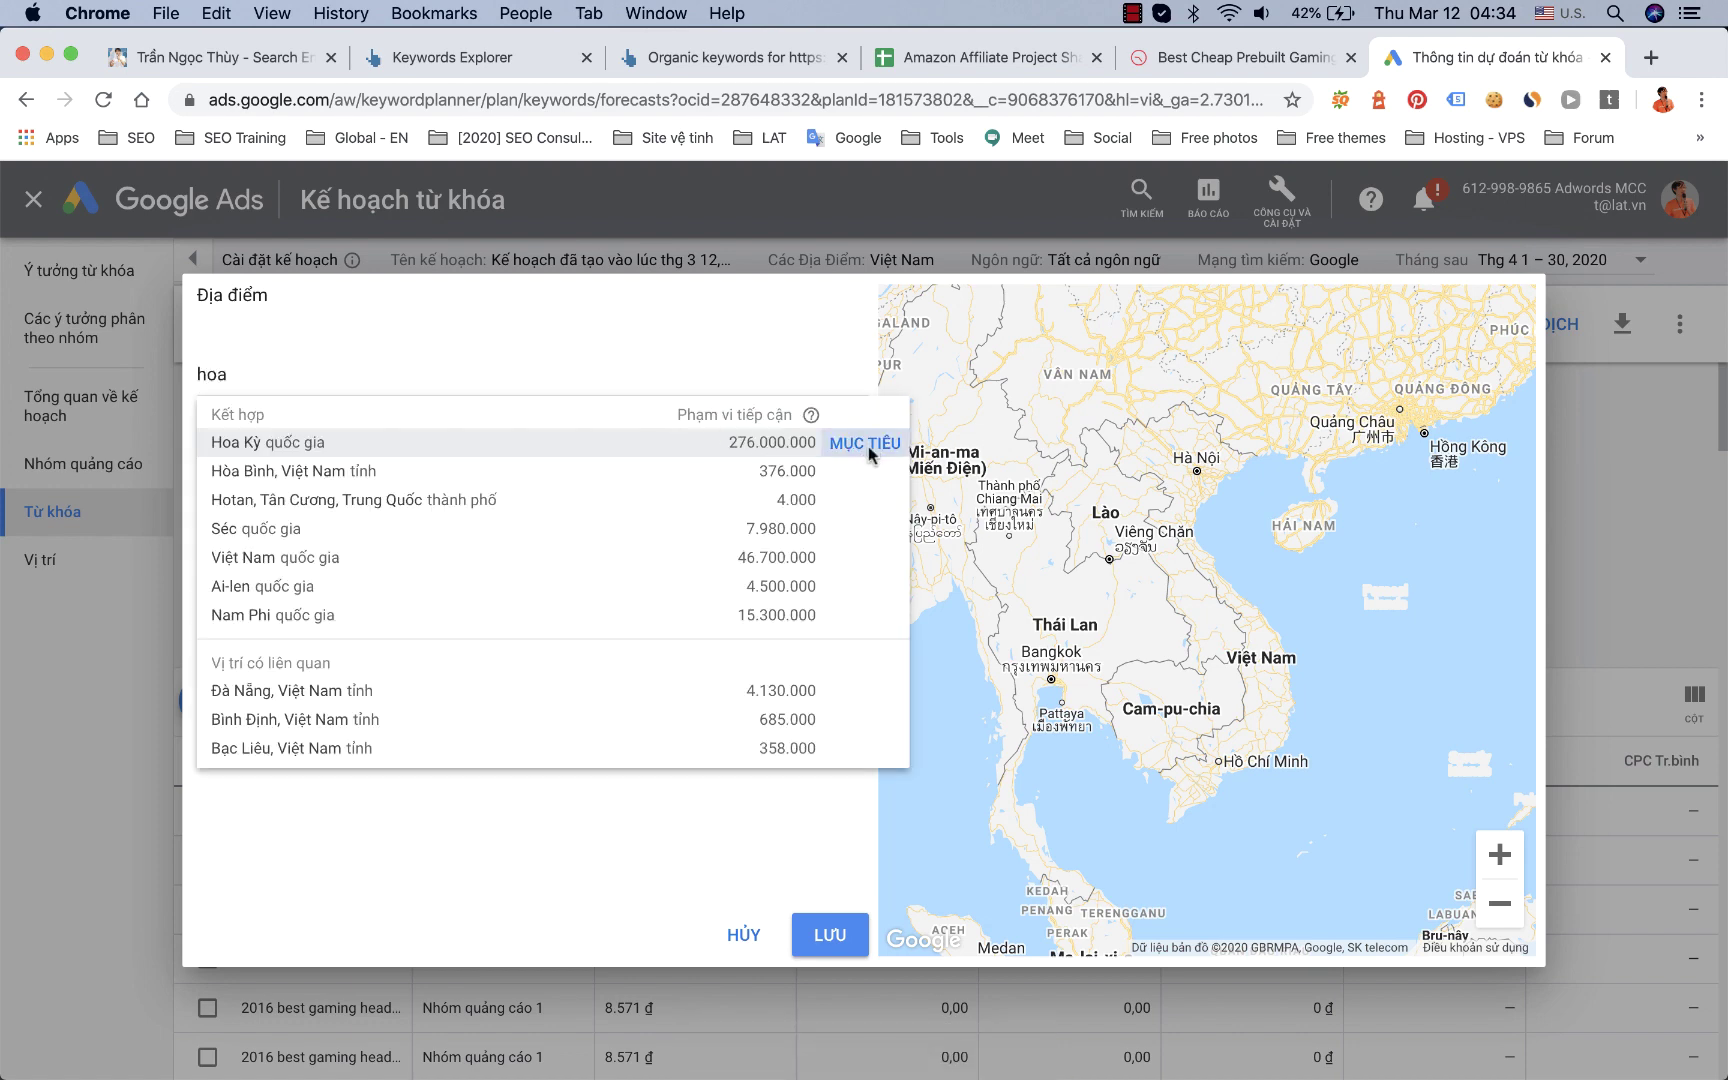
click(866, 443)
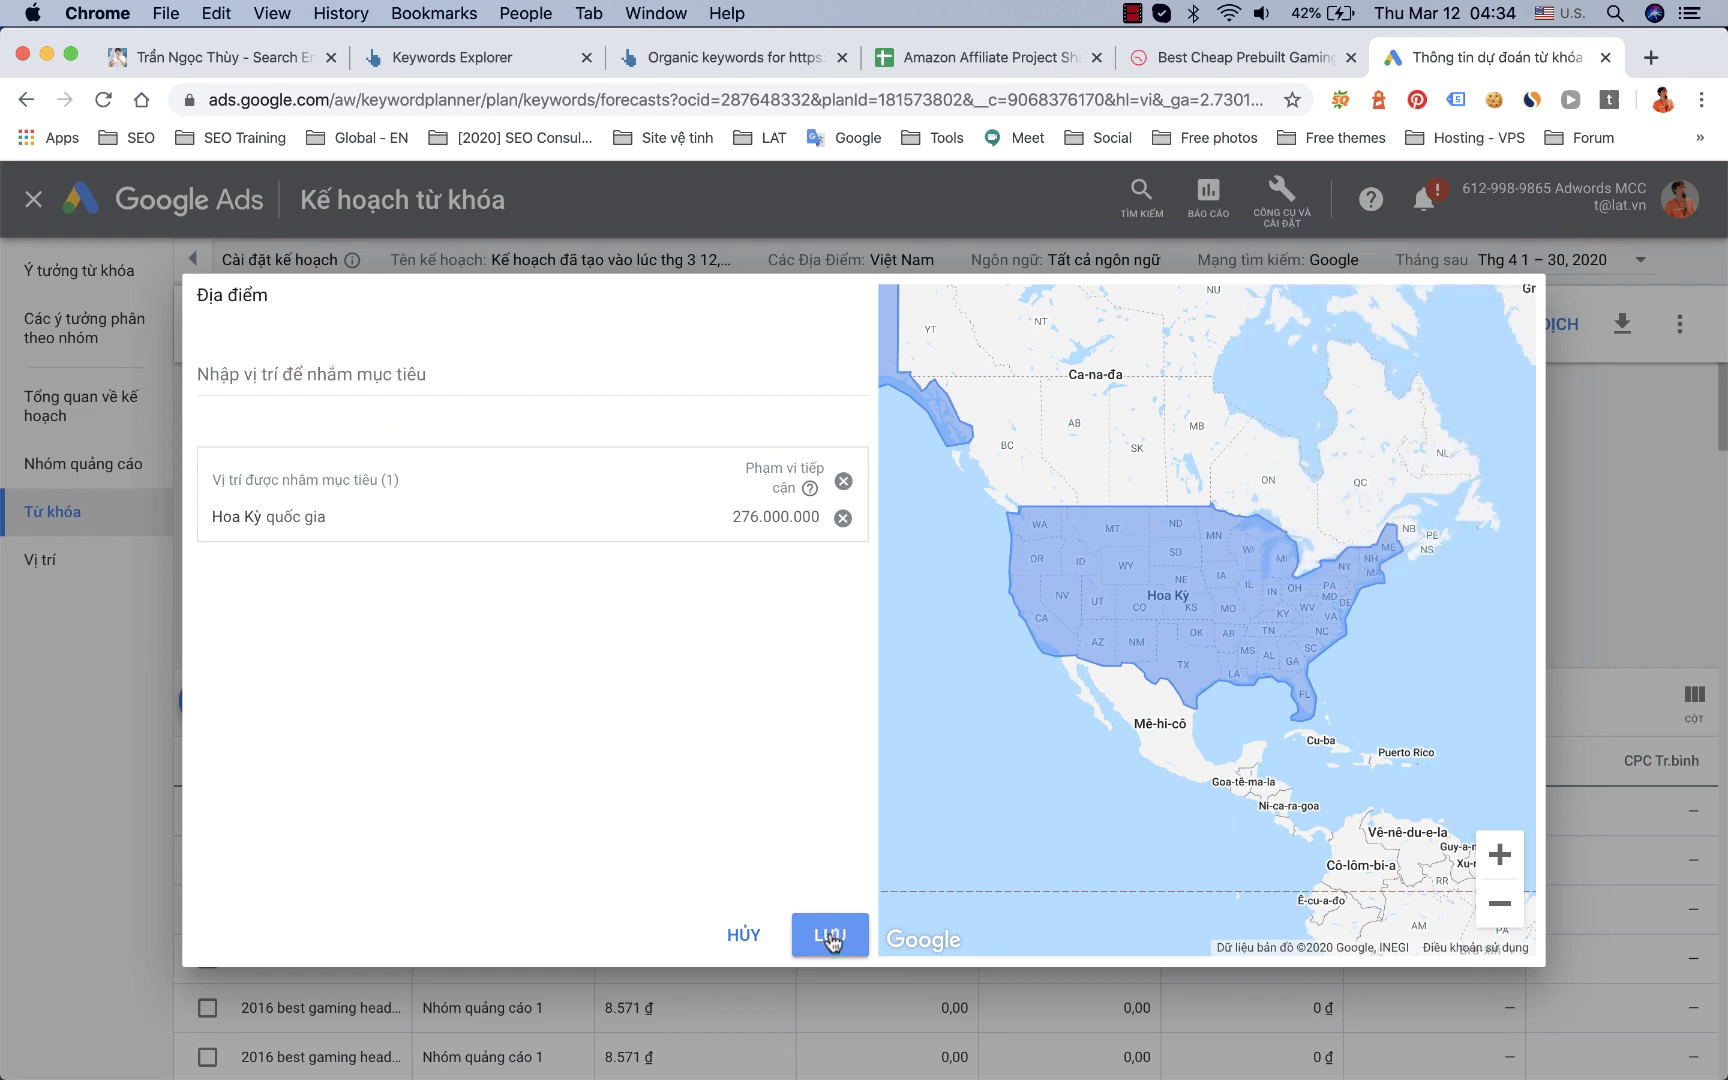
click(829, 937)
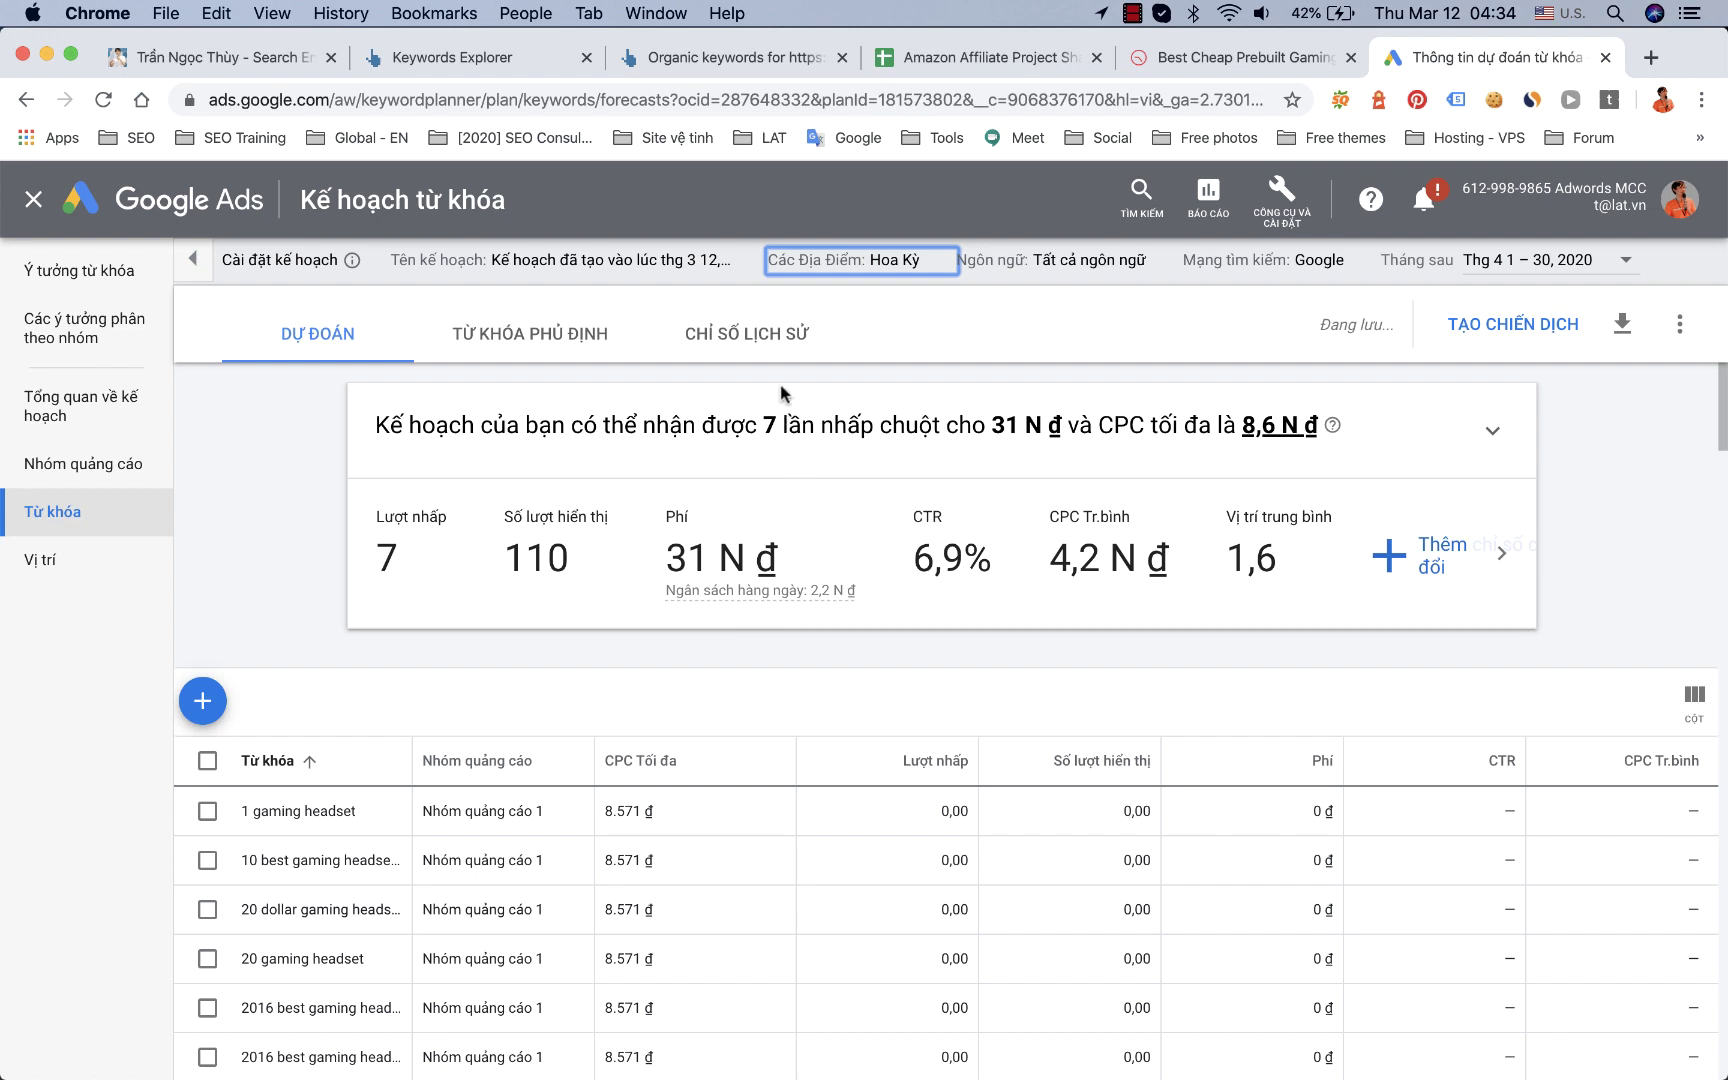
click(1068, 262)
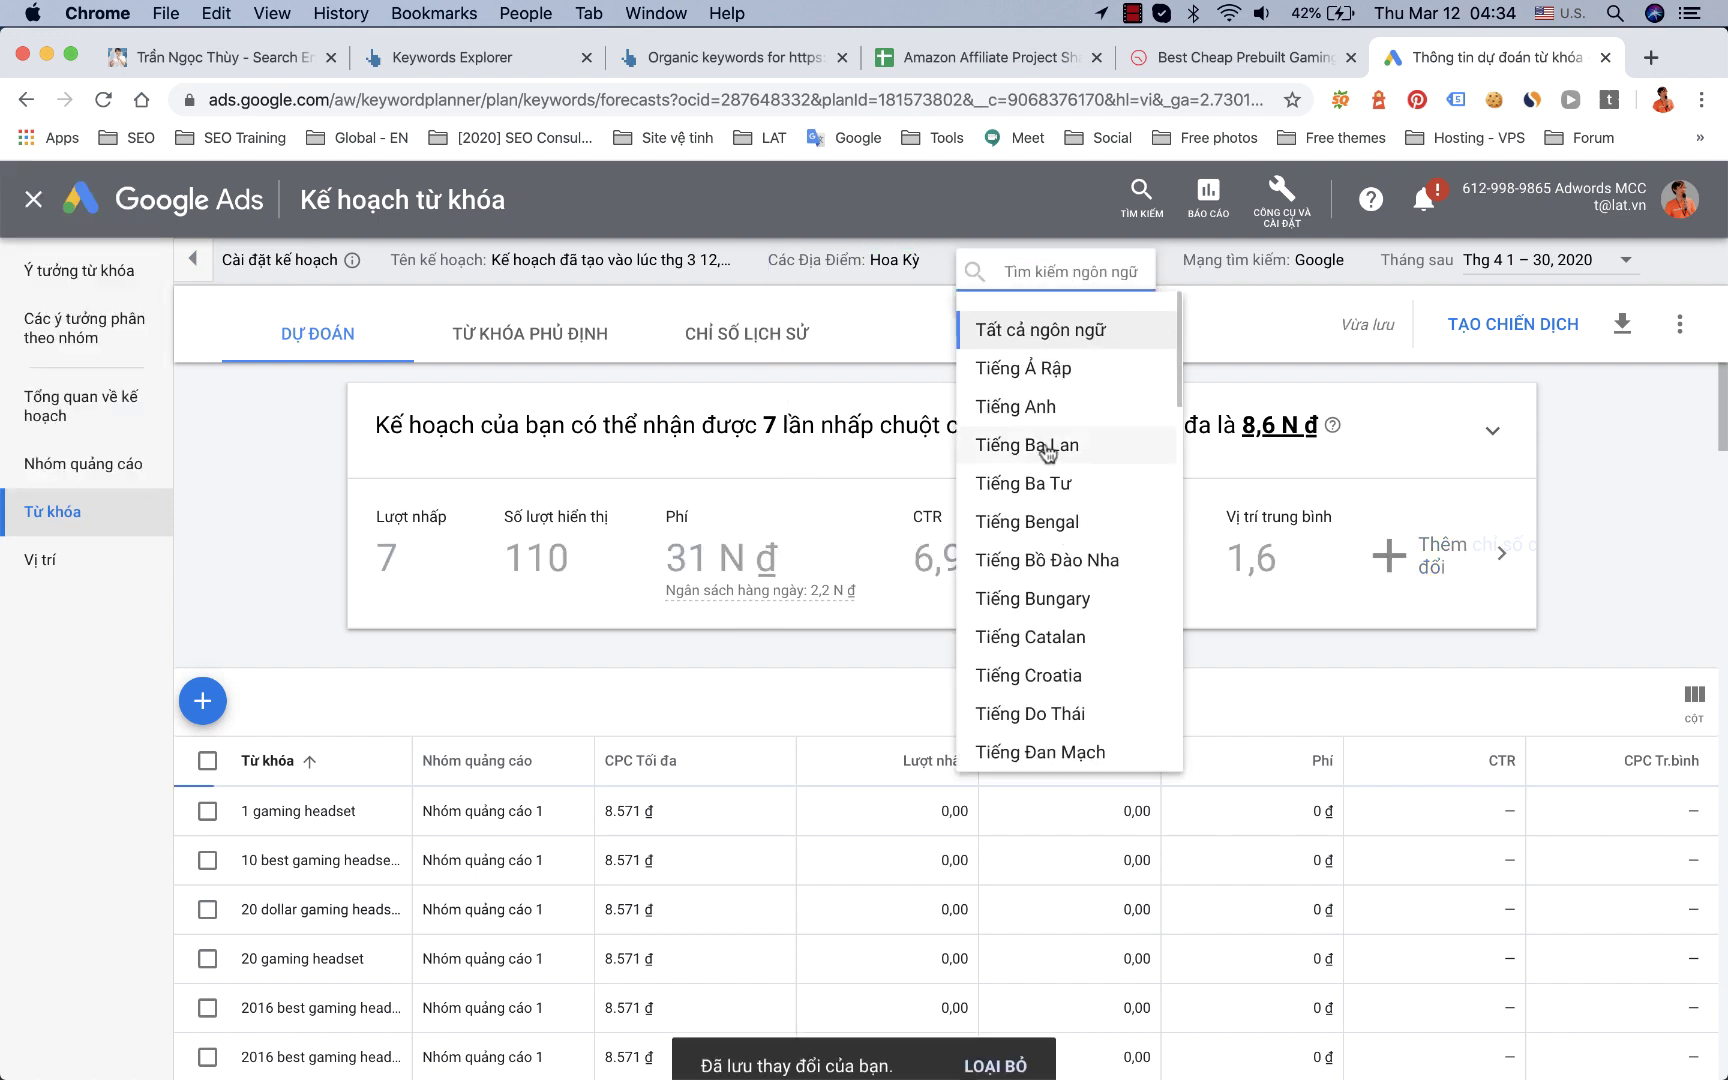
click(1250, 345)
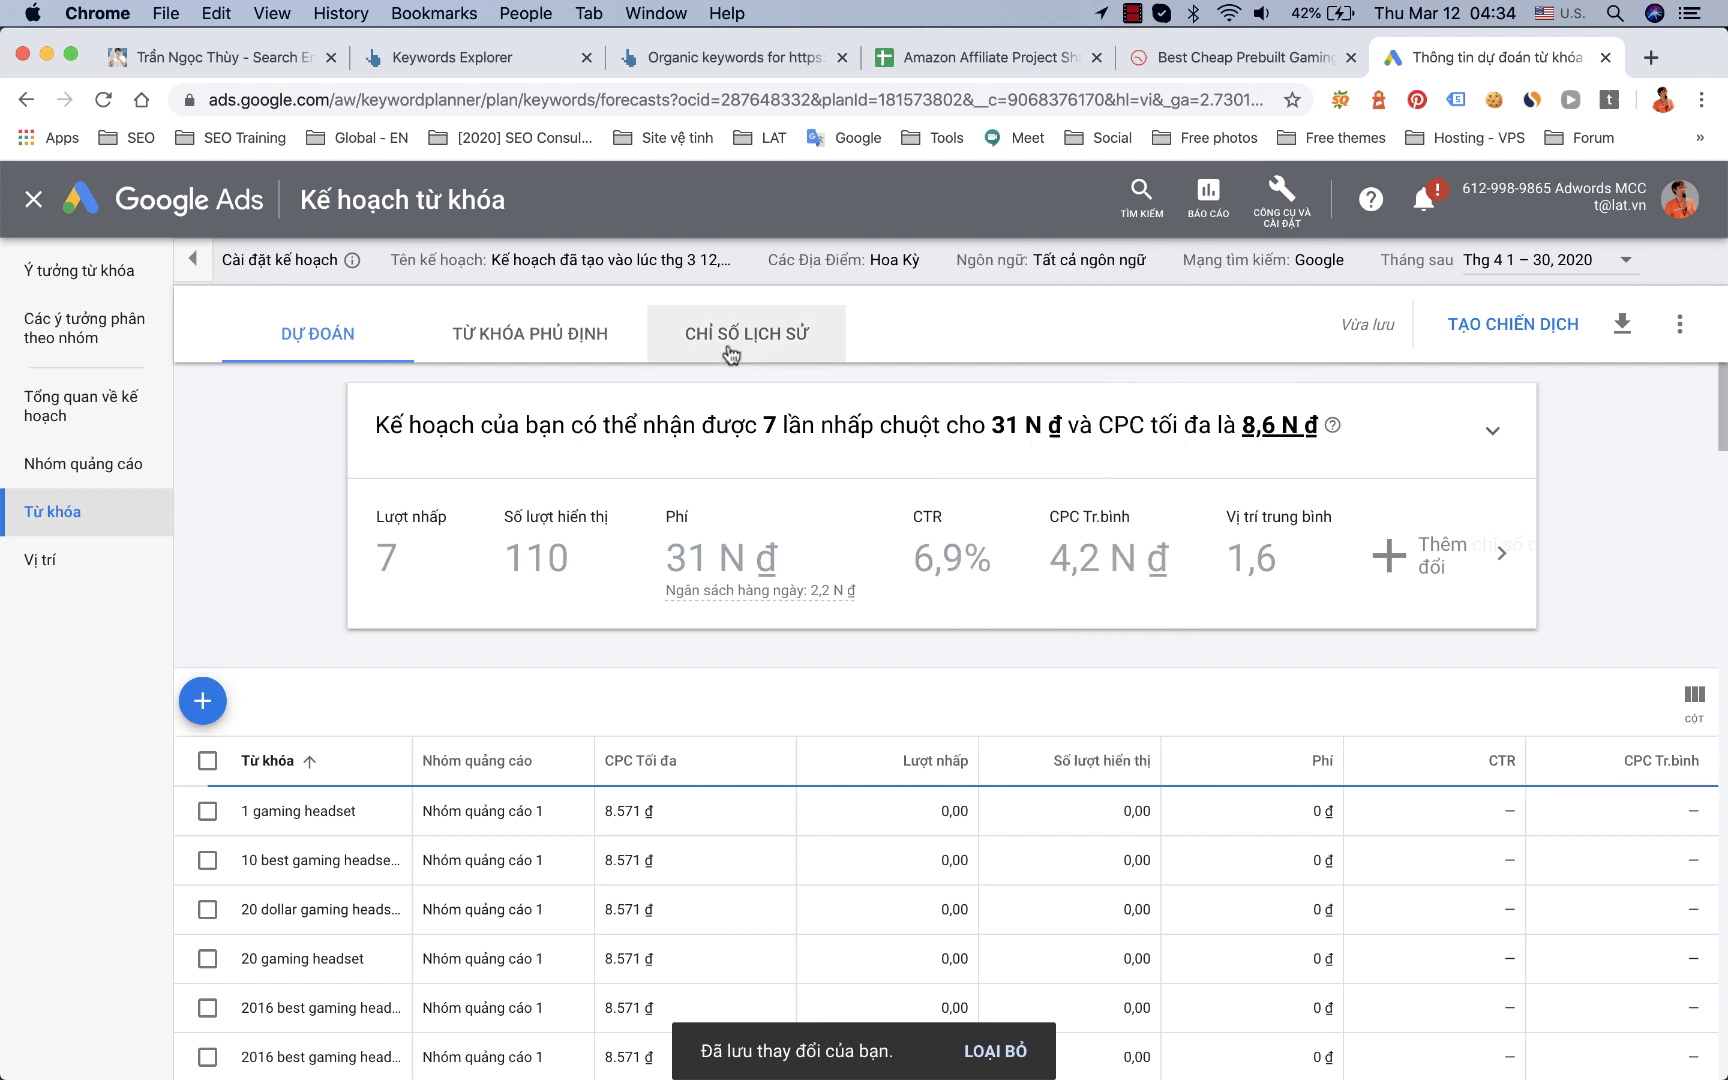
Step: Show the plan's historical metrics and sort the keywords by average monthly searches in descending order
click(731, 355)
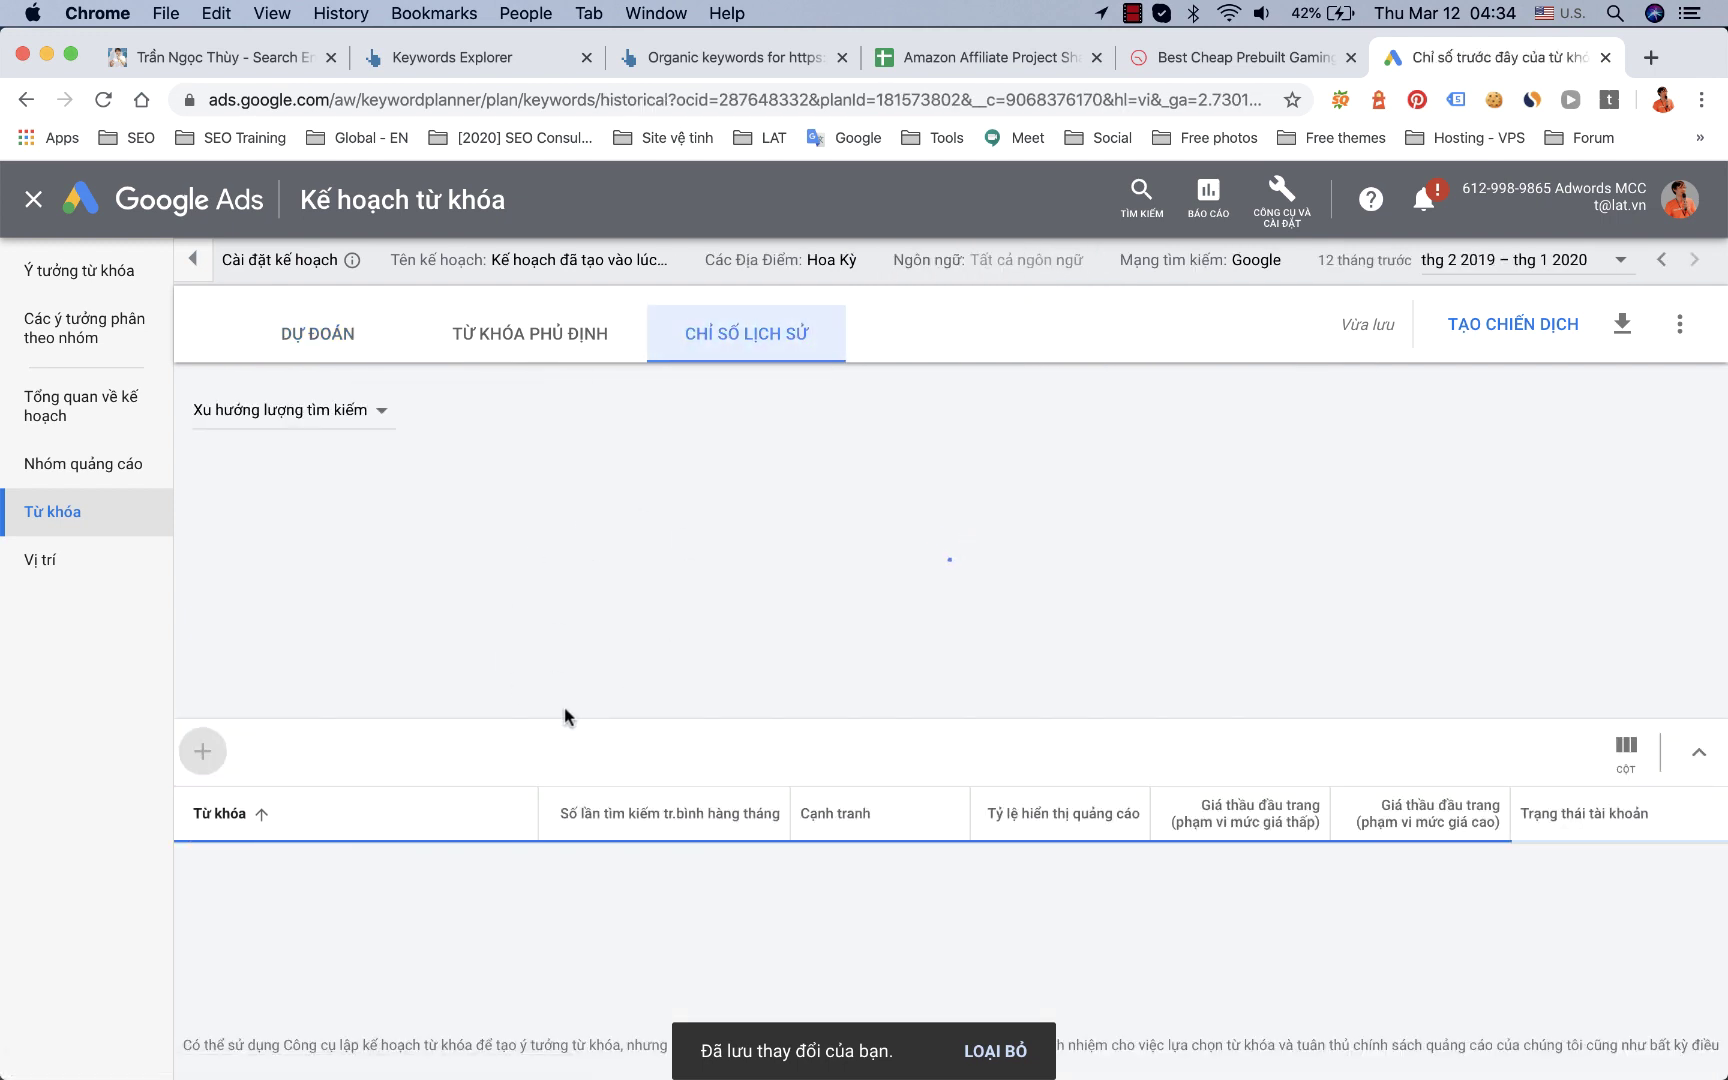
scroll(580, 740, down, 2)
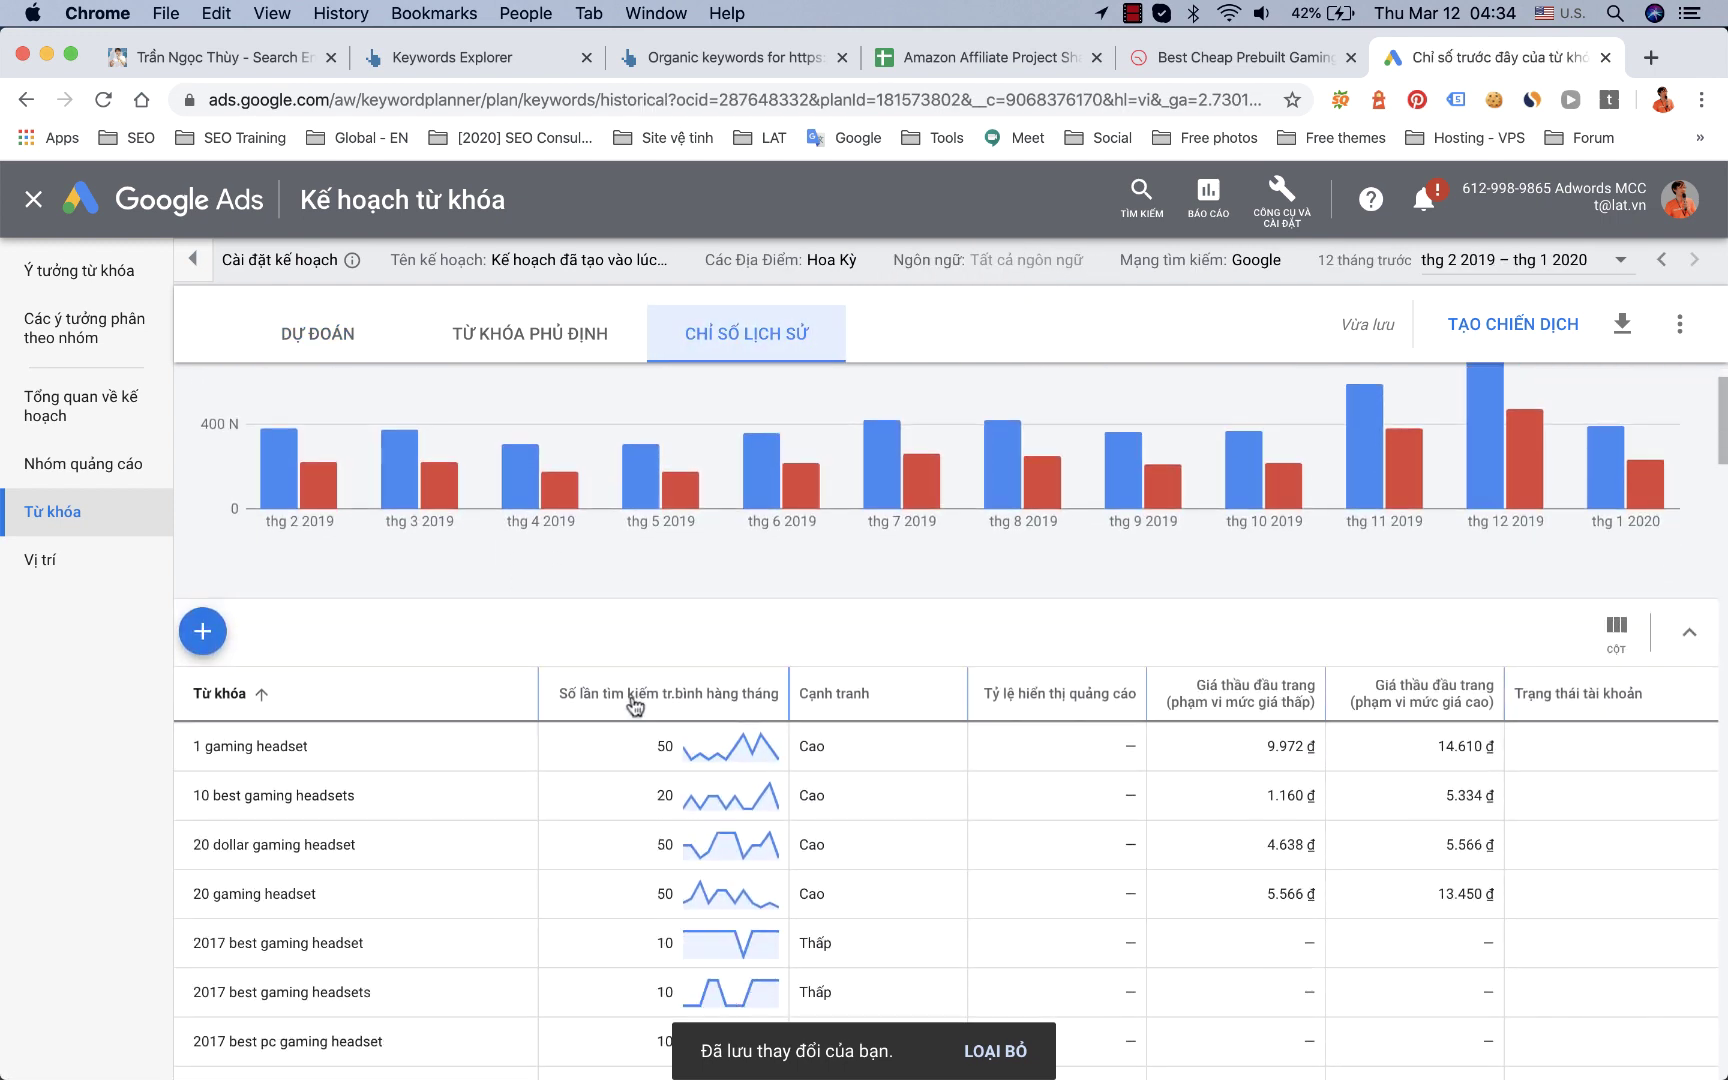
click(634, 706)
scroll(593, 881, down, 1)
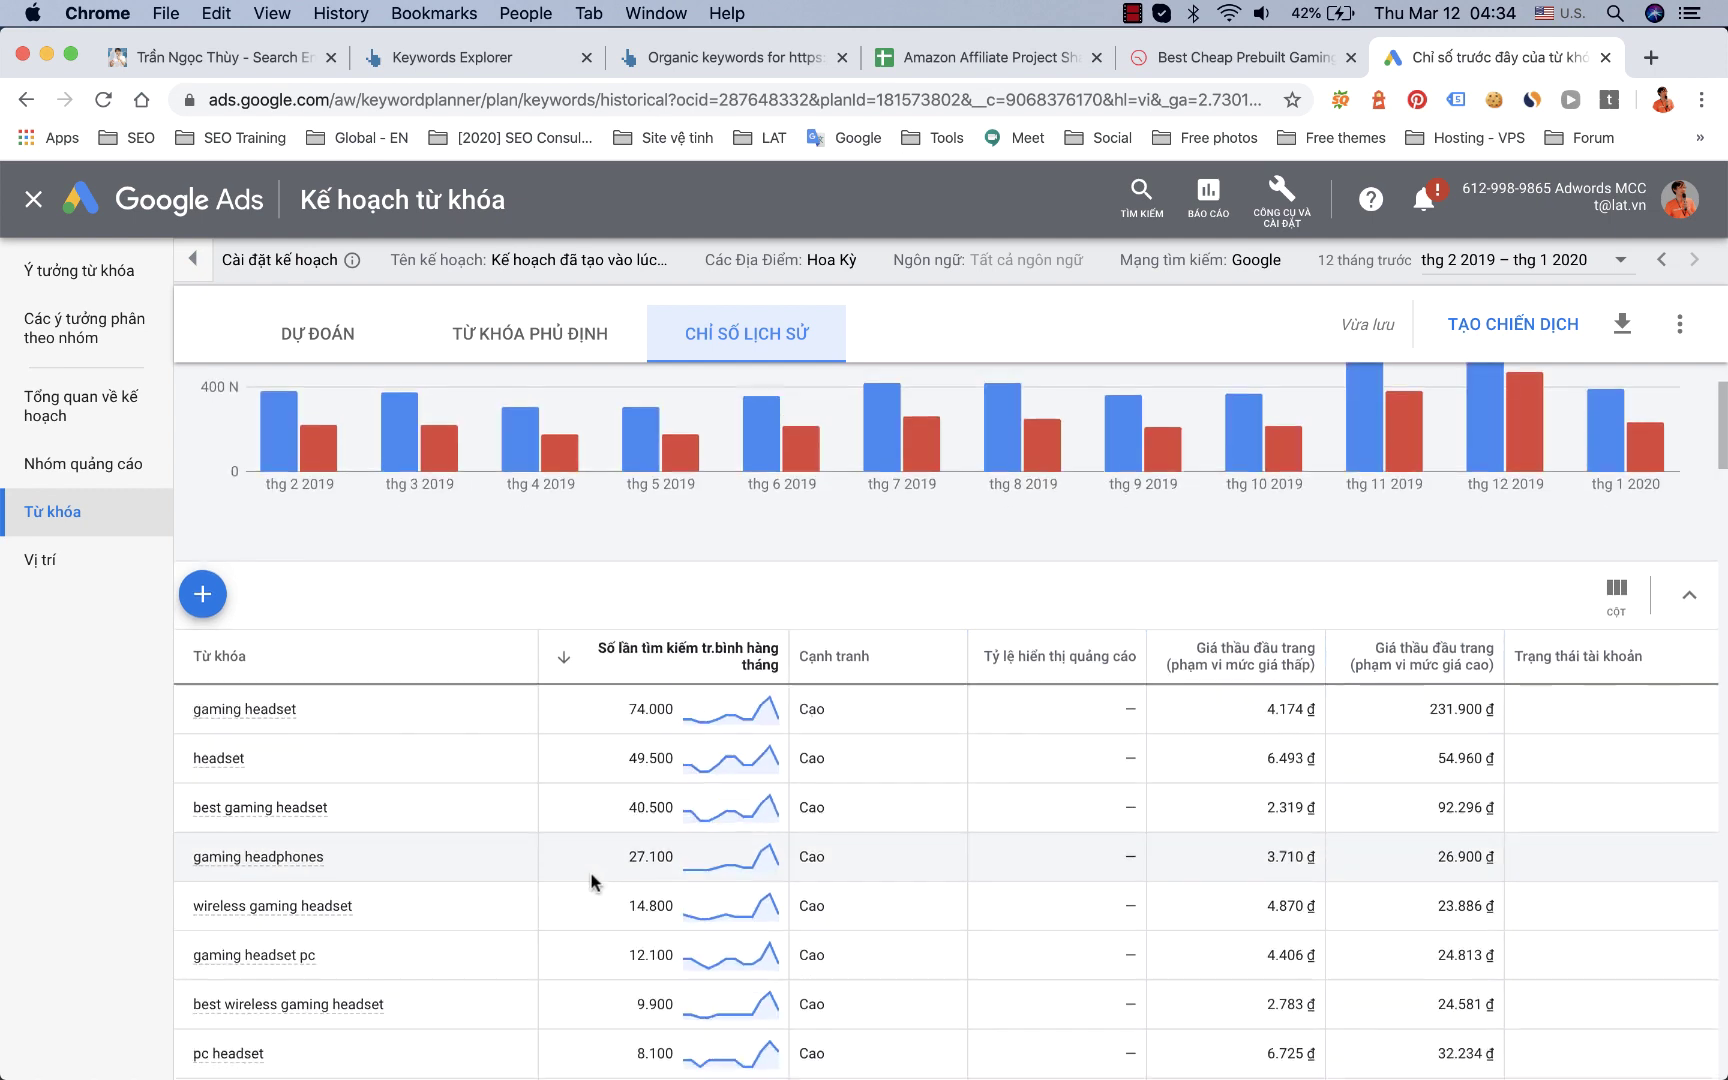
Step: View the monthly search trend for "best gaming headset" and download the plan's historical metrics as a CSV file
mouse_move(249, 683)
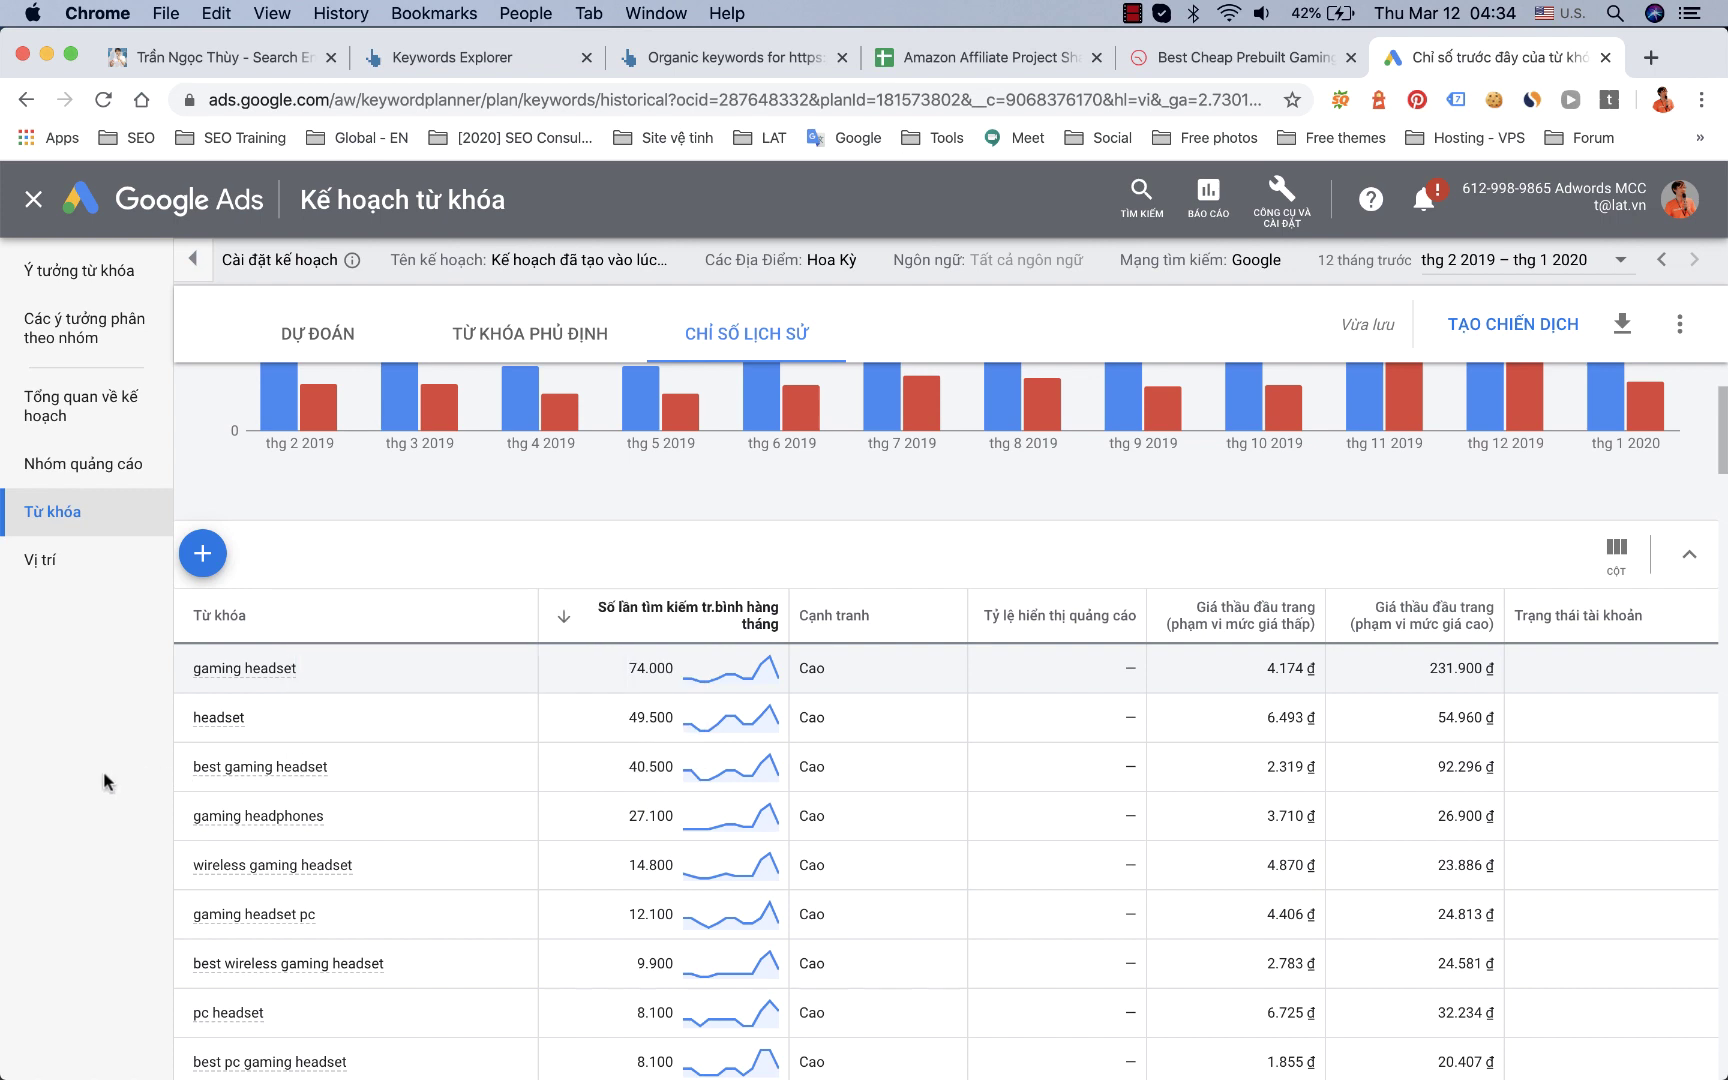
mouse_move(265, 778)
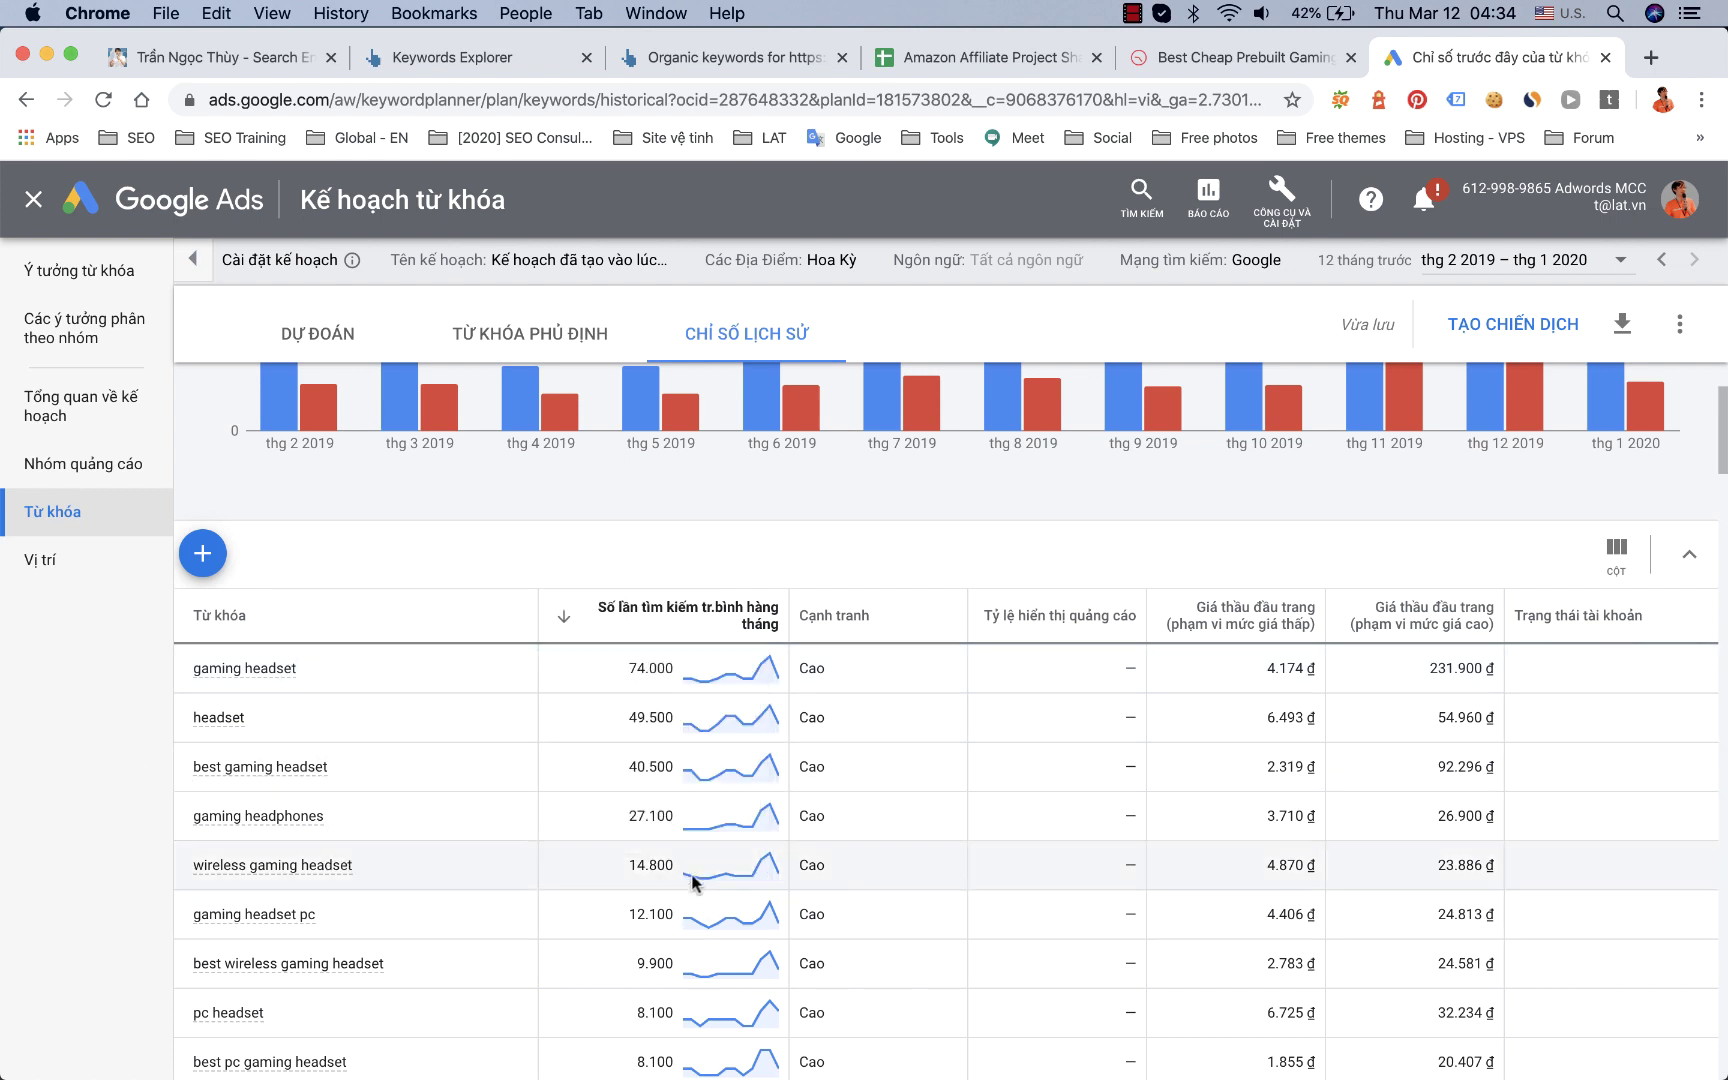
mouse_move(745, 765)
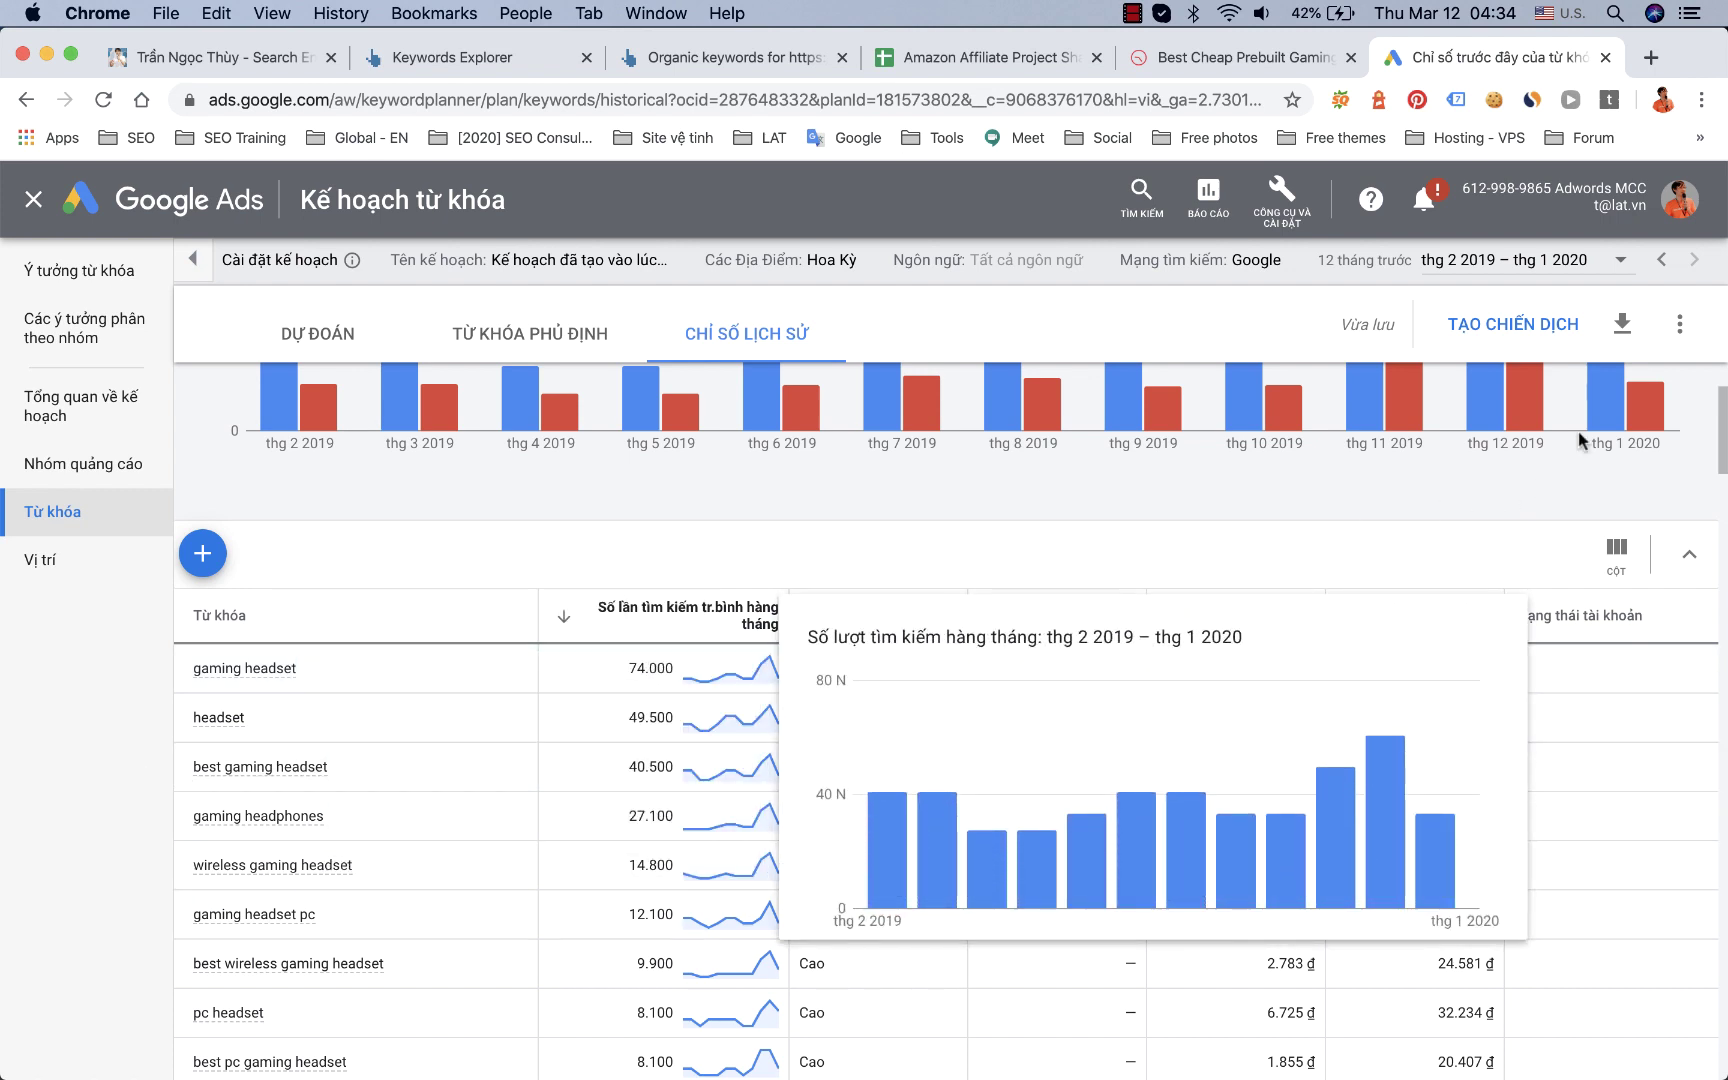
click(1622, 324)
click(1512, 376)
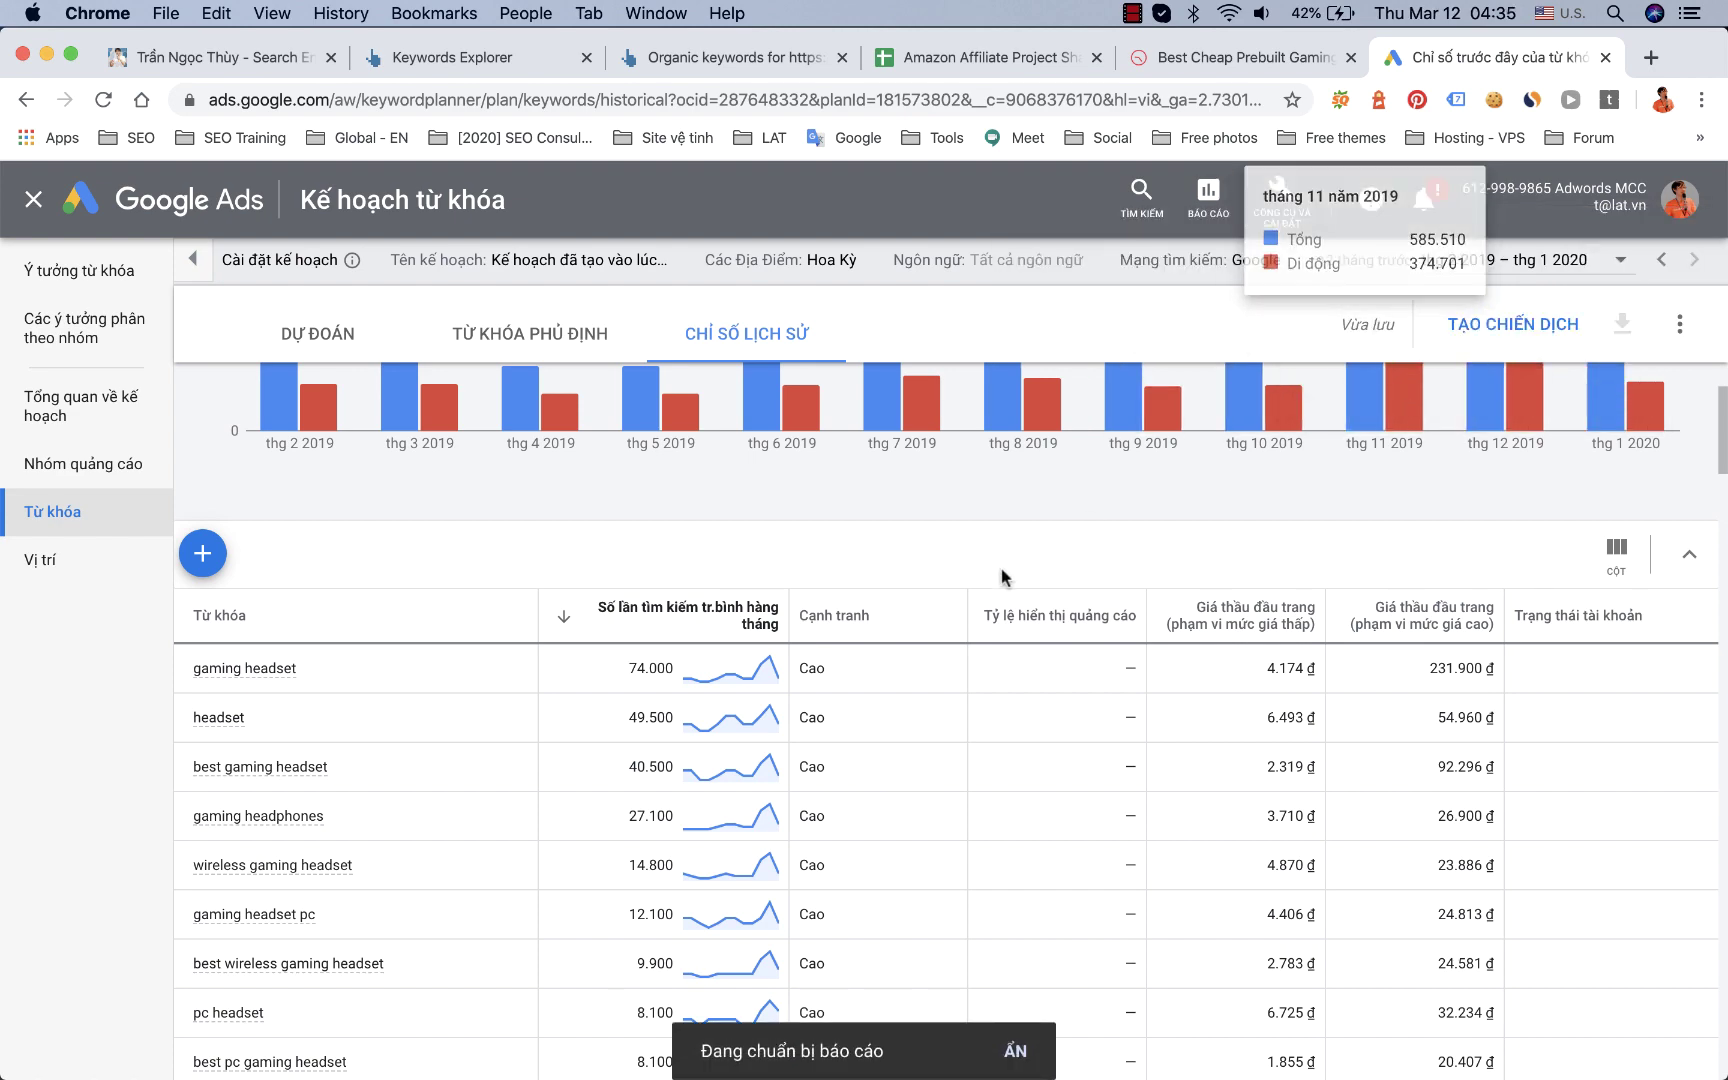
Step: Look through the Gaming categories on the techunder1000.com site and return to the Keyword Planner page
click(1186, 60)
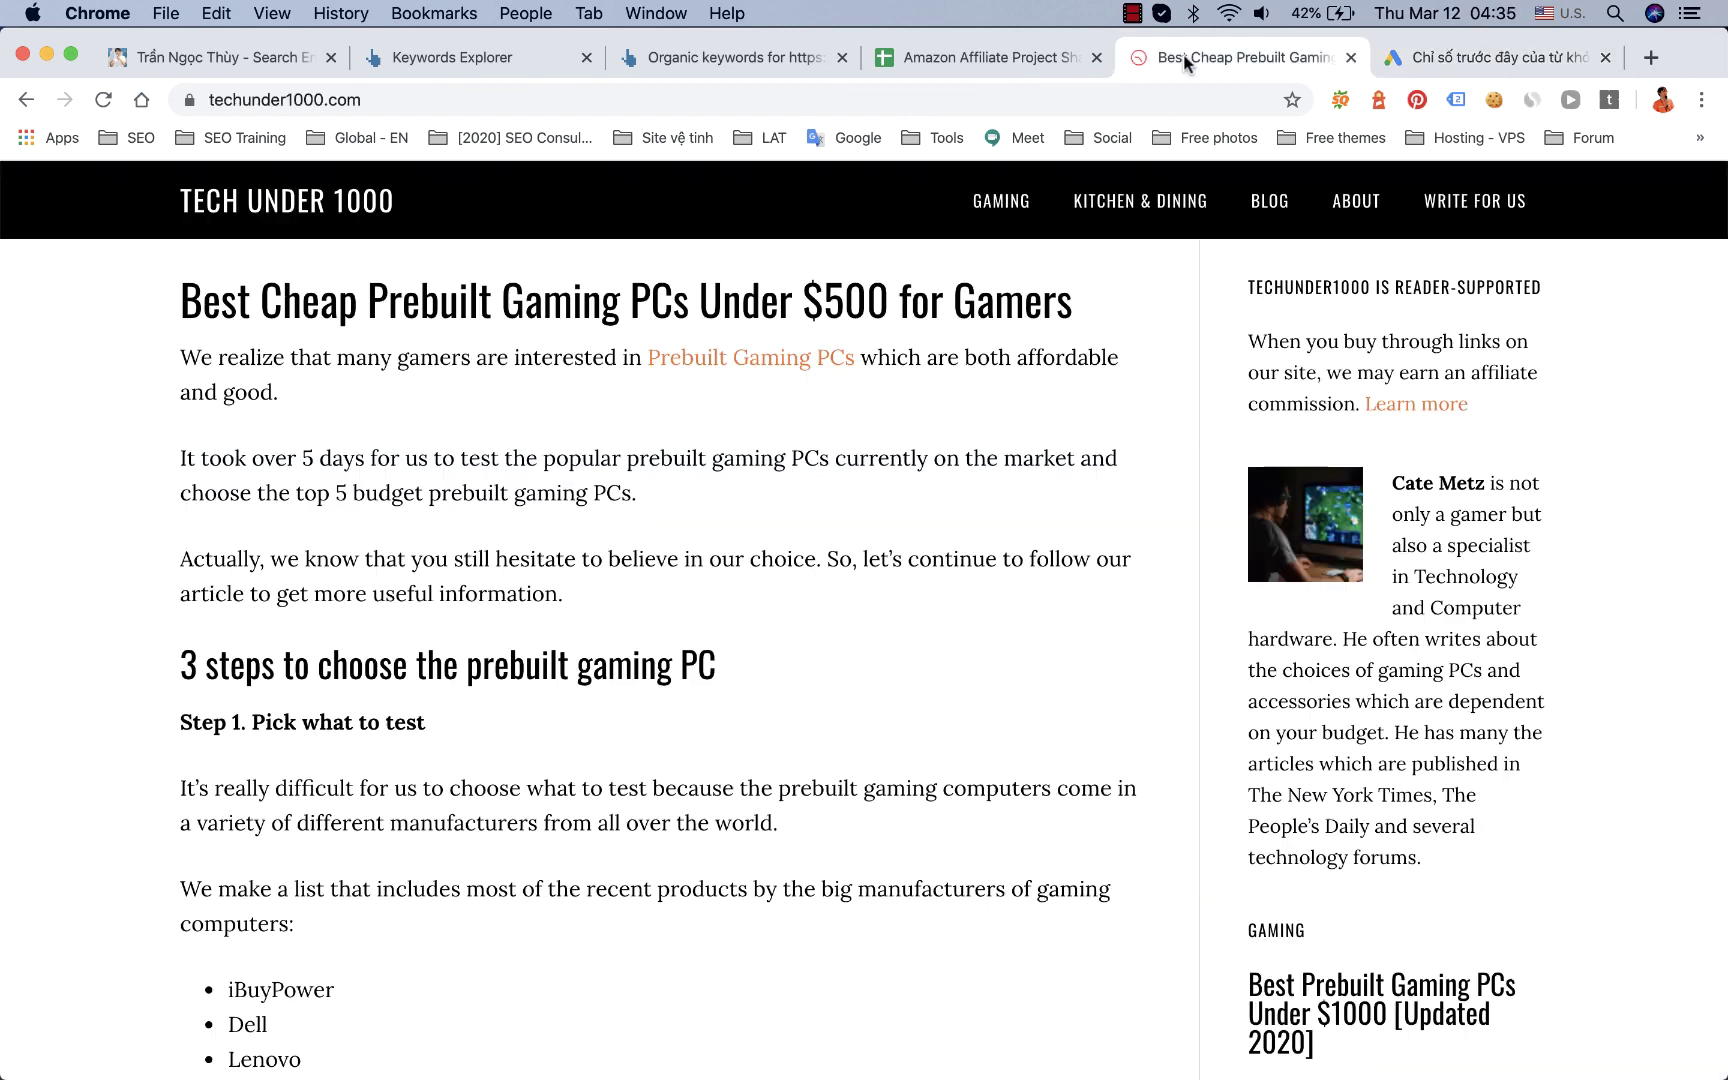
mouse_move(970, 218)
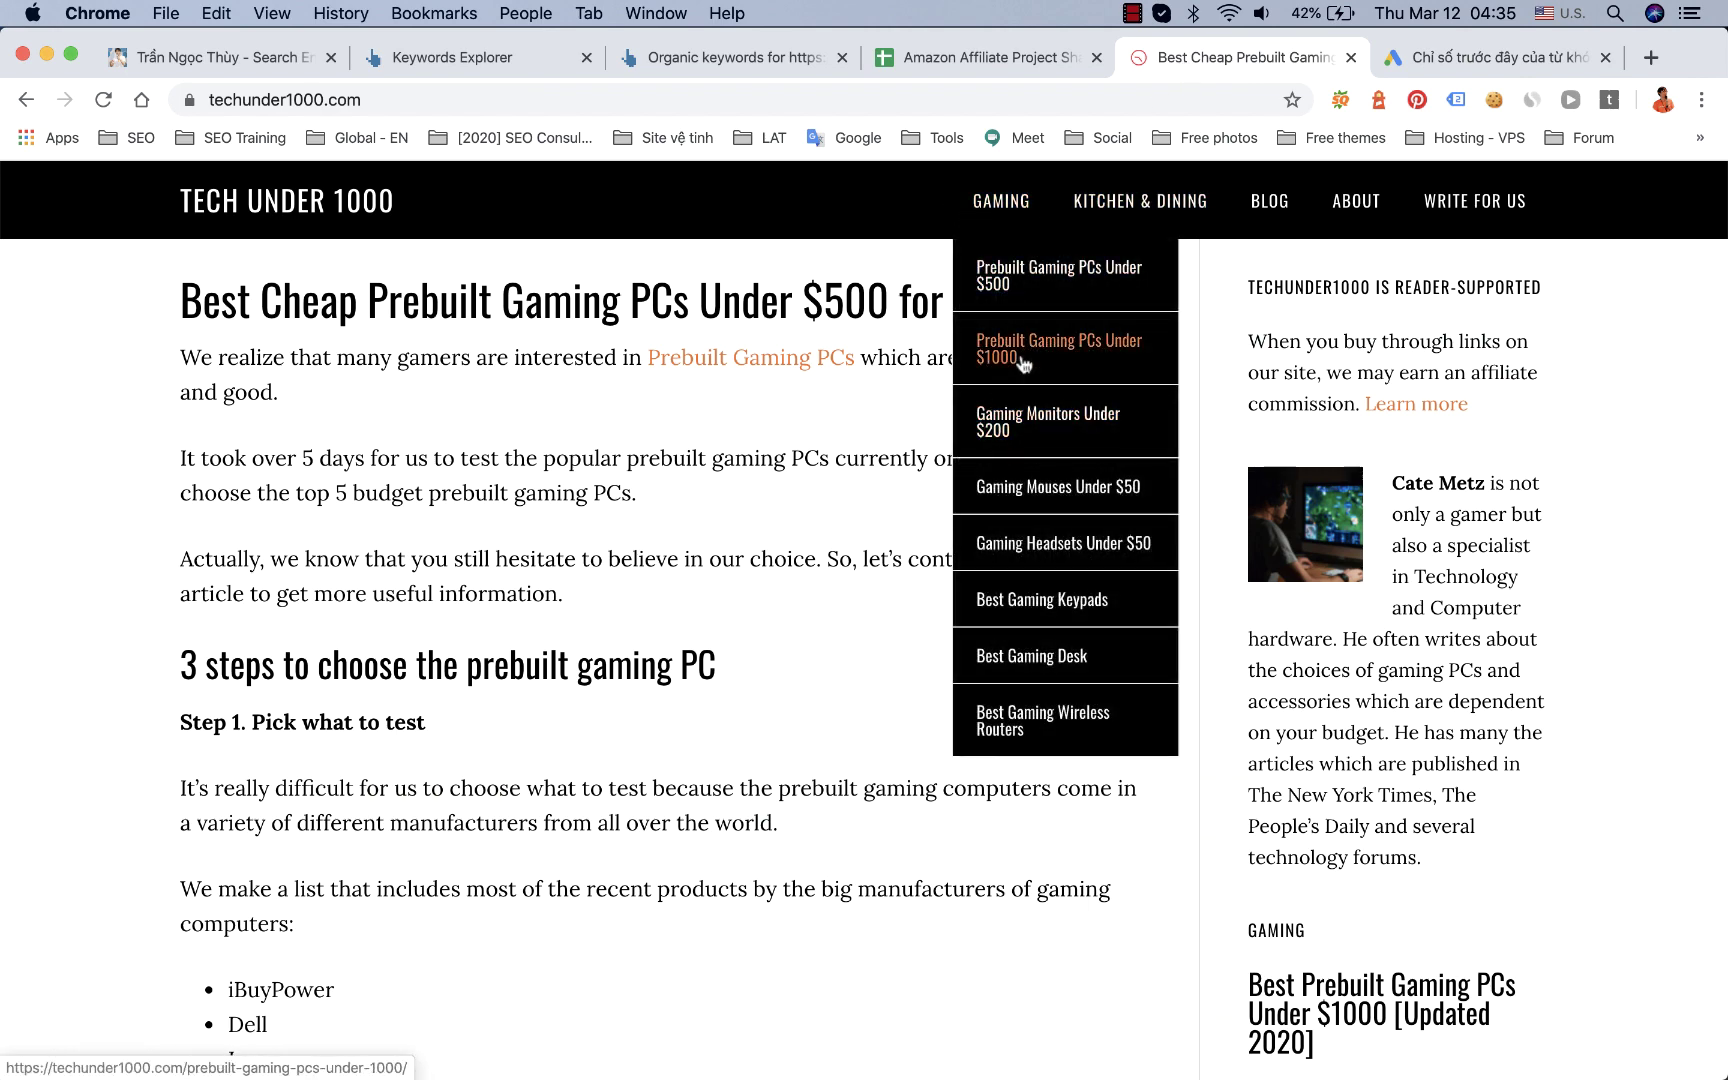
click(1485, 57)
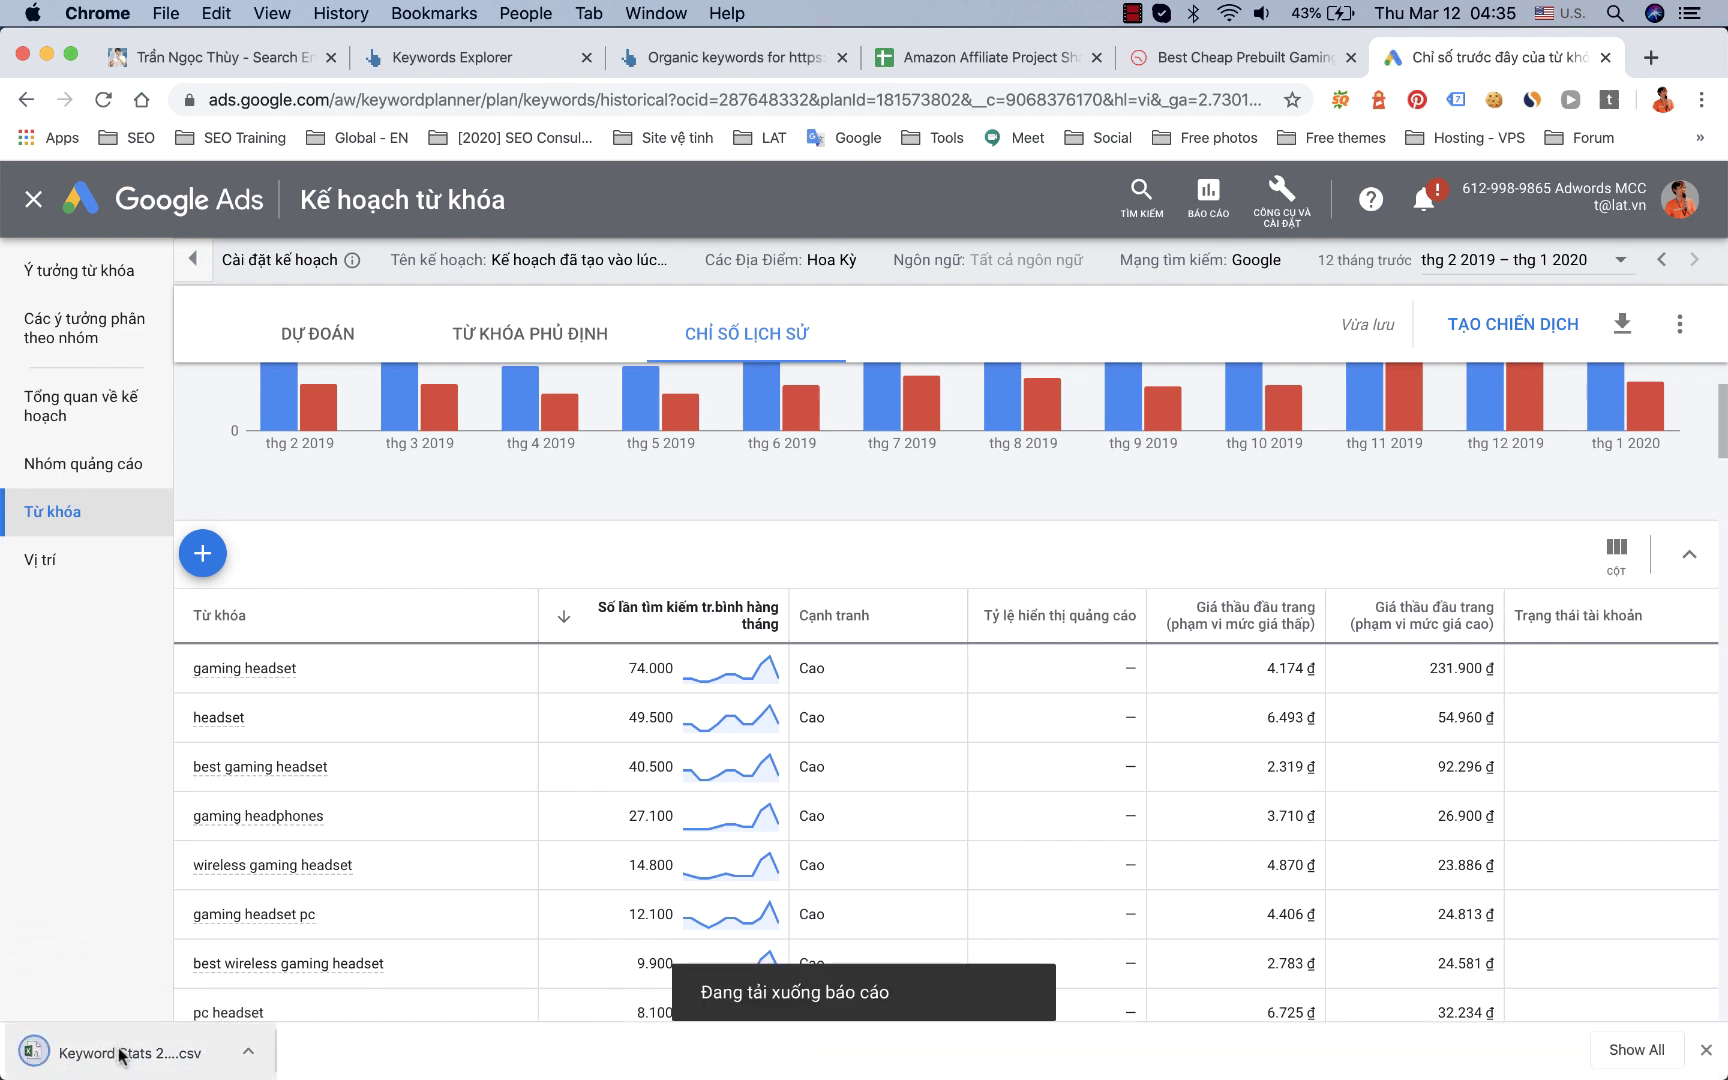
Step: Open the downloaded Keyword Stats CSV in Excel and delete its Currency and Segmentation columns
click(119, 1053)
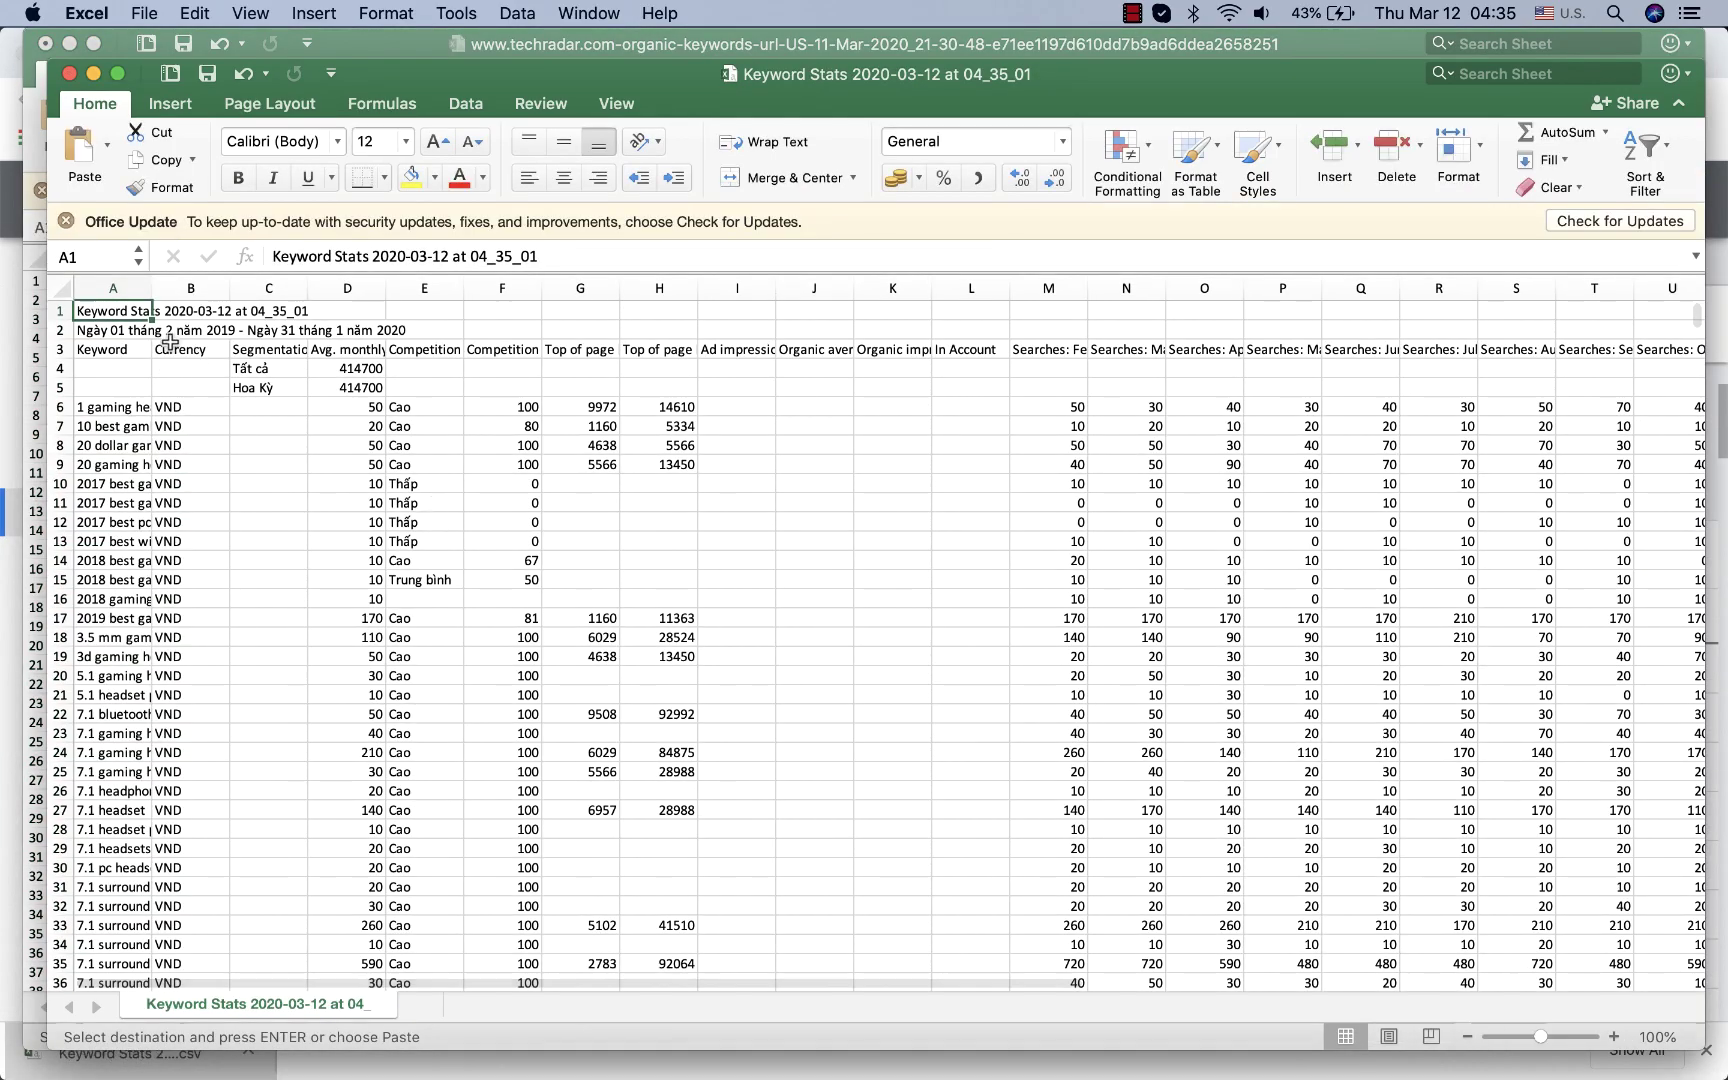
drag(190, 288, 270, 290)
right_click(272, 291)
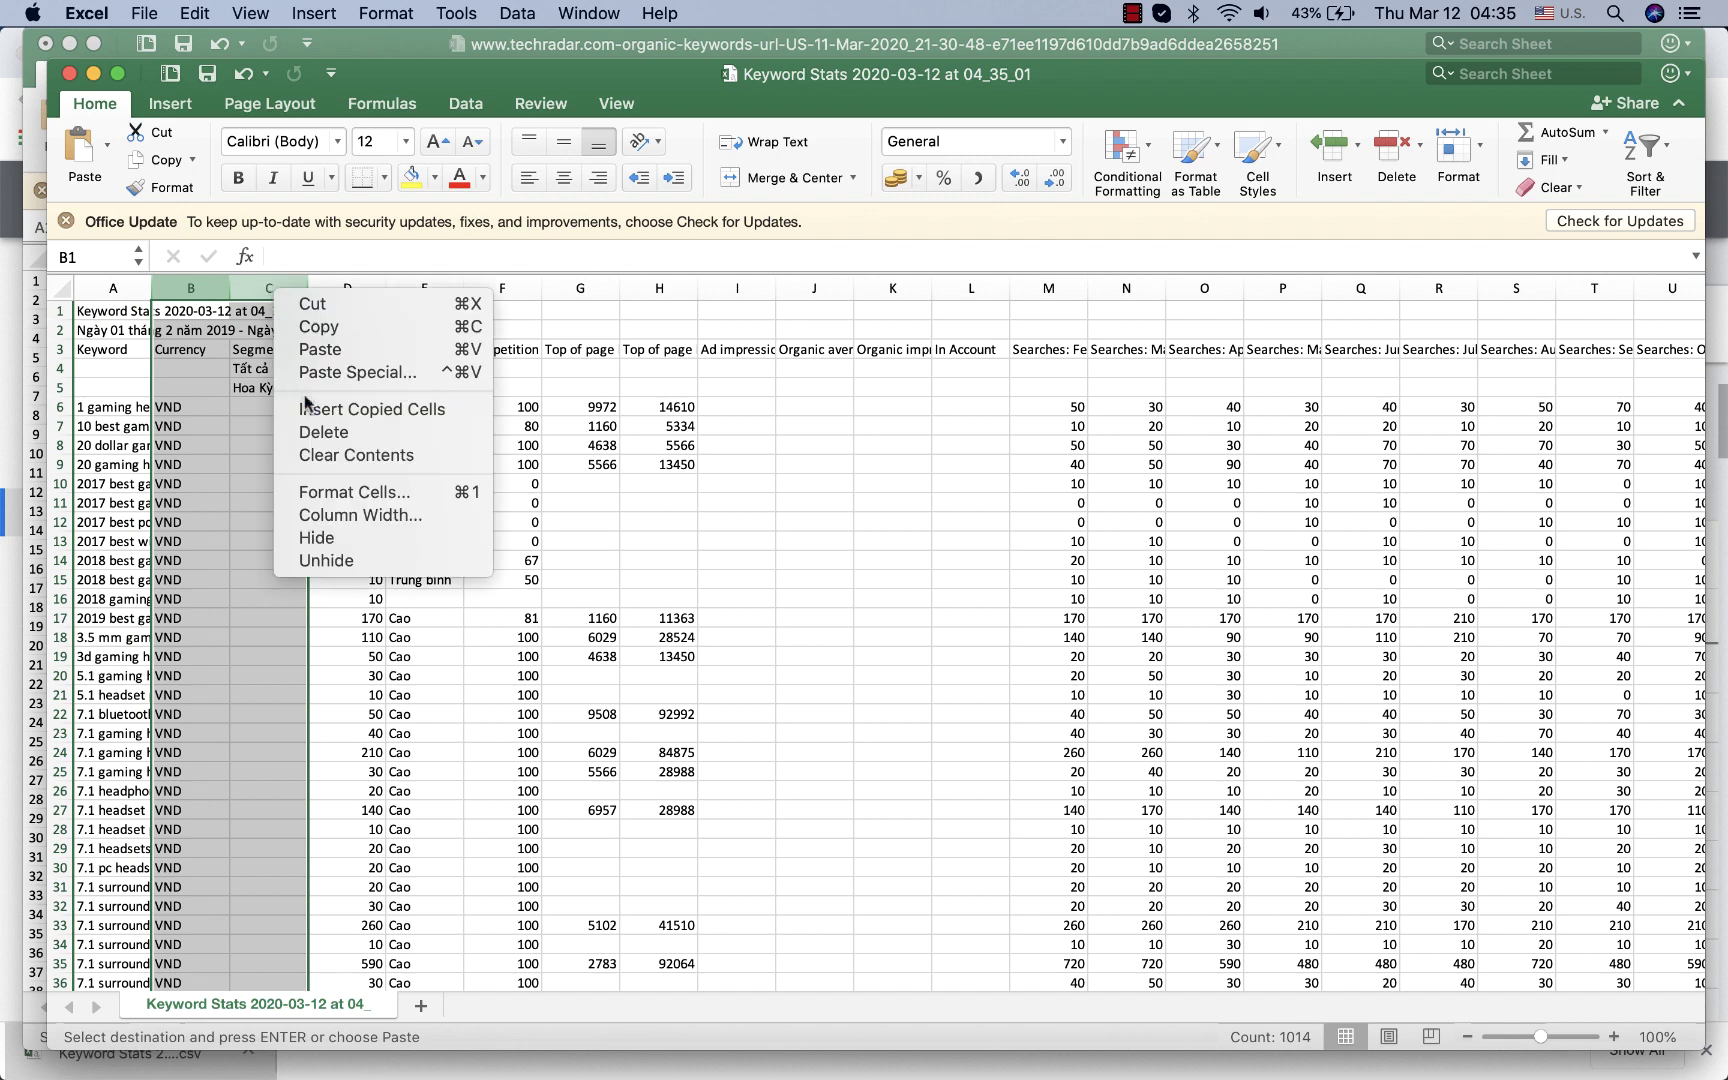
click(320, 437)
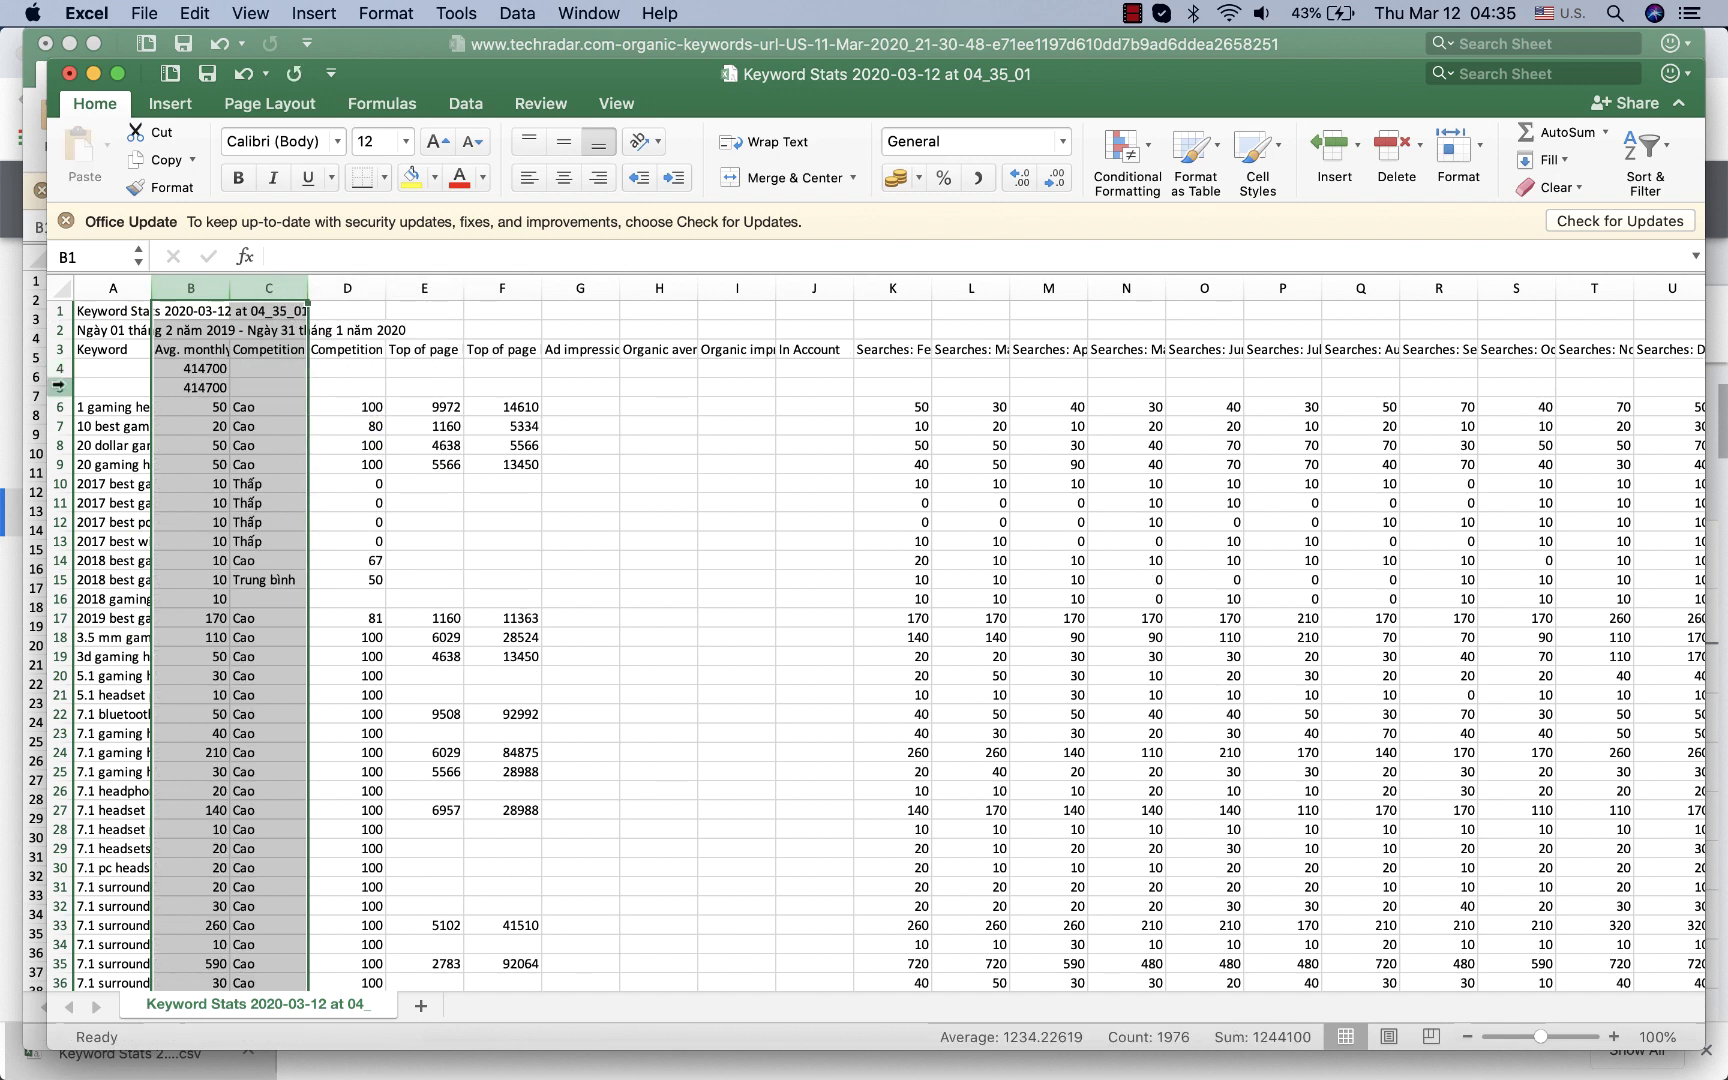
Step: Delete the first five rows of the Keyword Stats sheet, including the titles, headers and total lines
drag(60, 388, 58, 312)
right_click(57, 318)
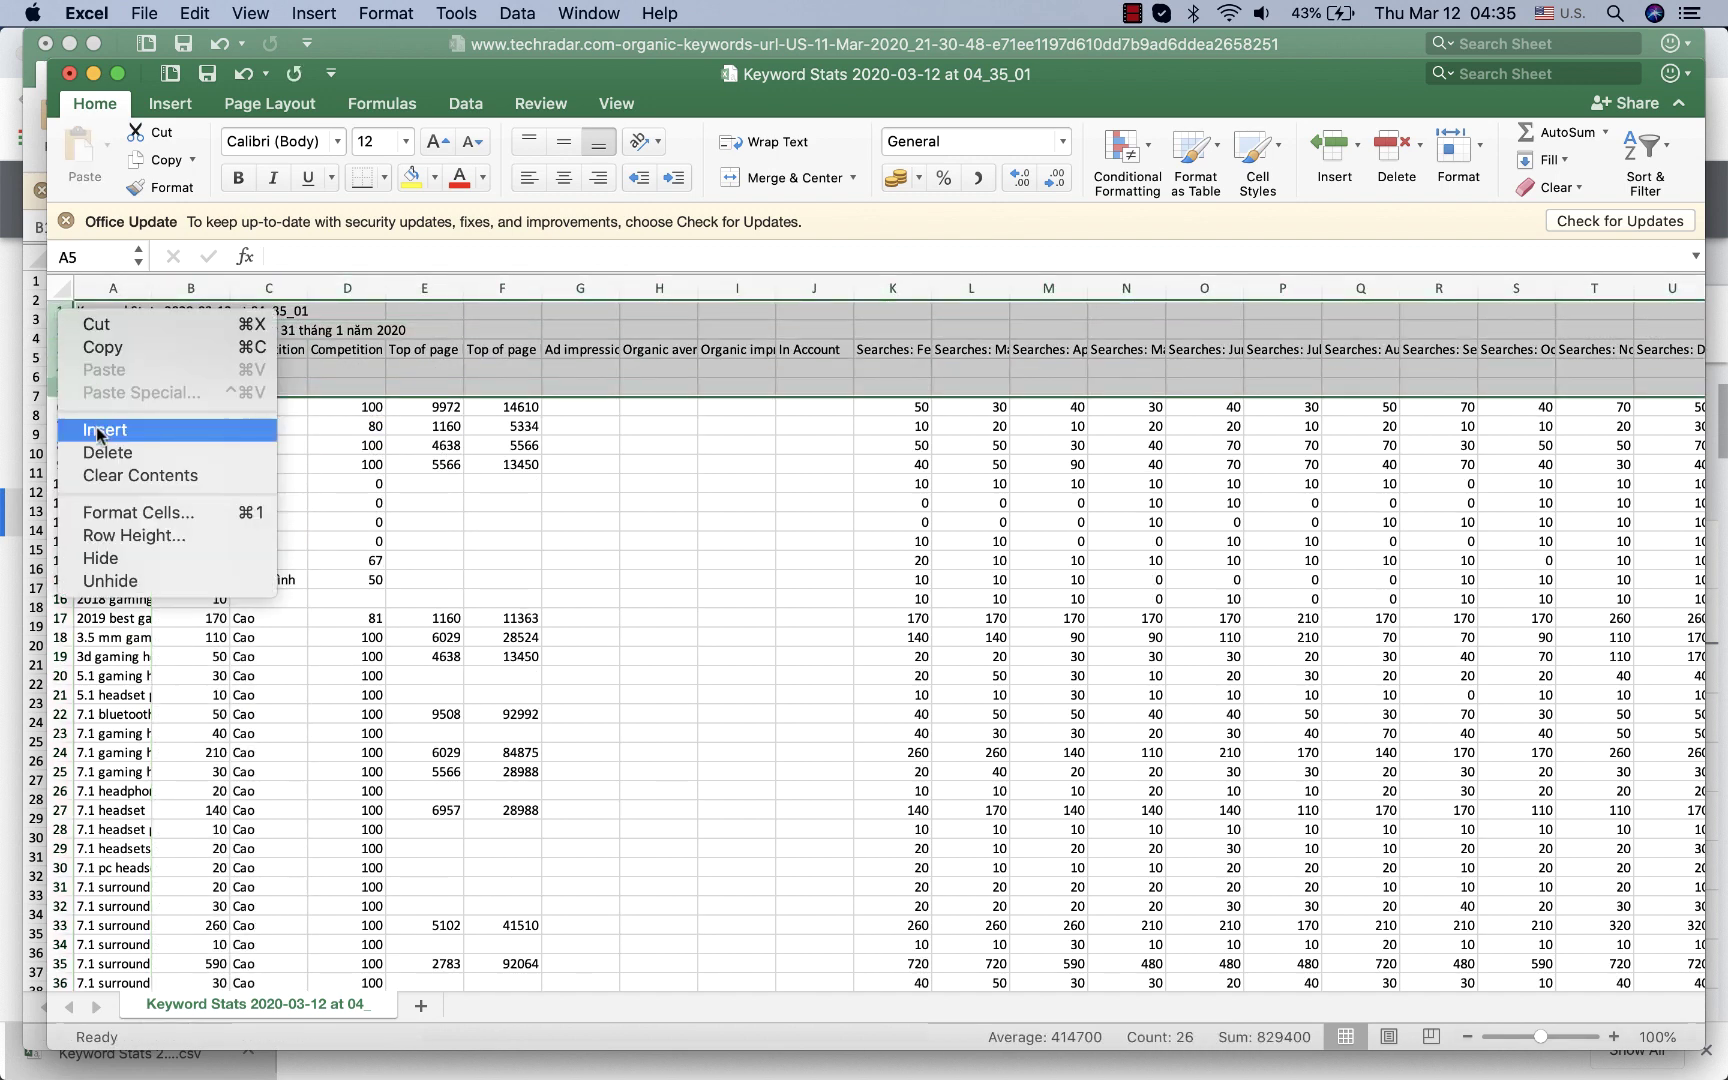
click(107, 452)
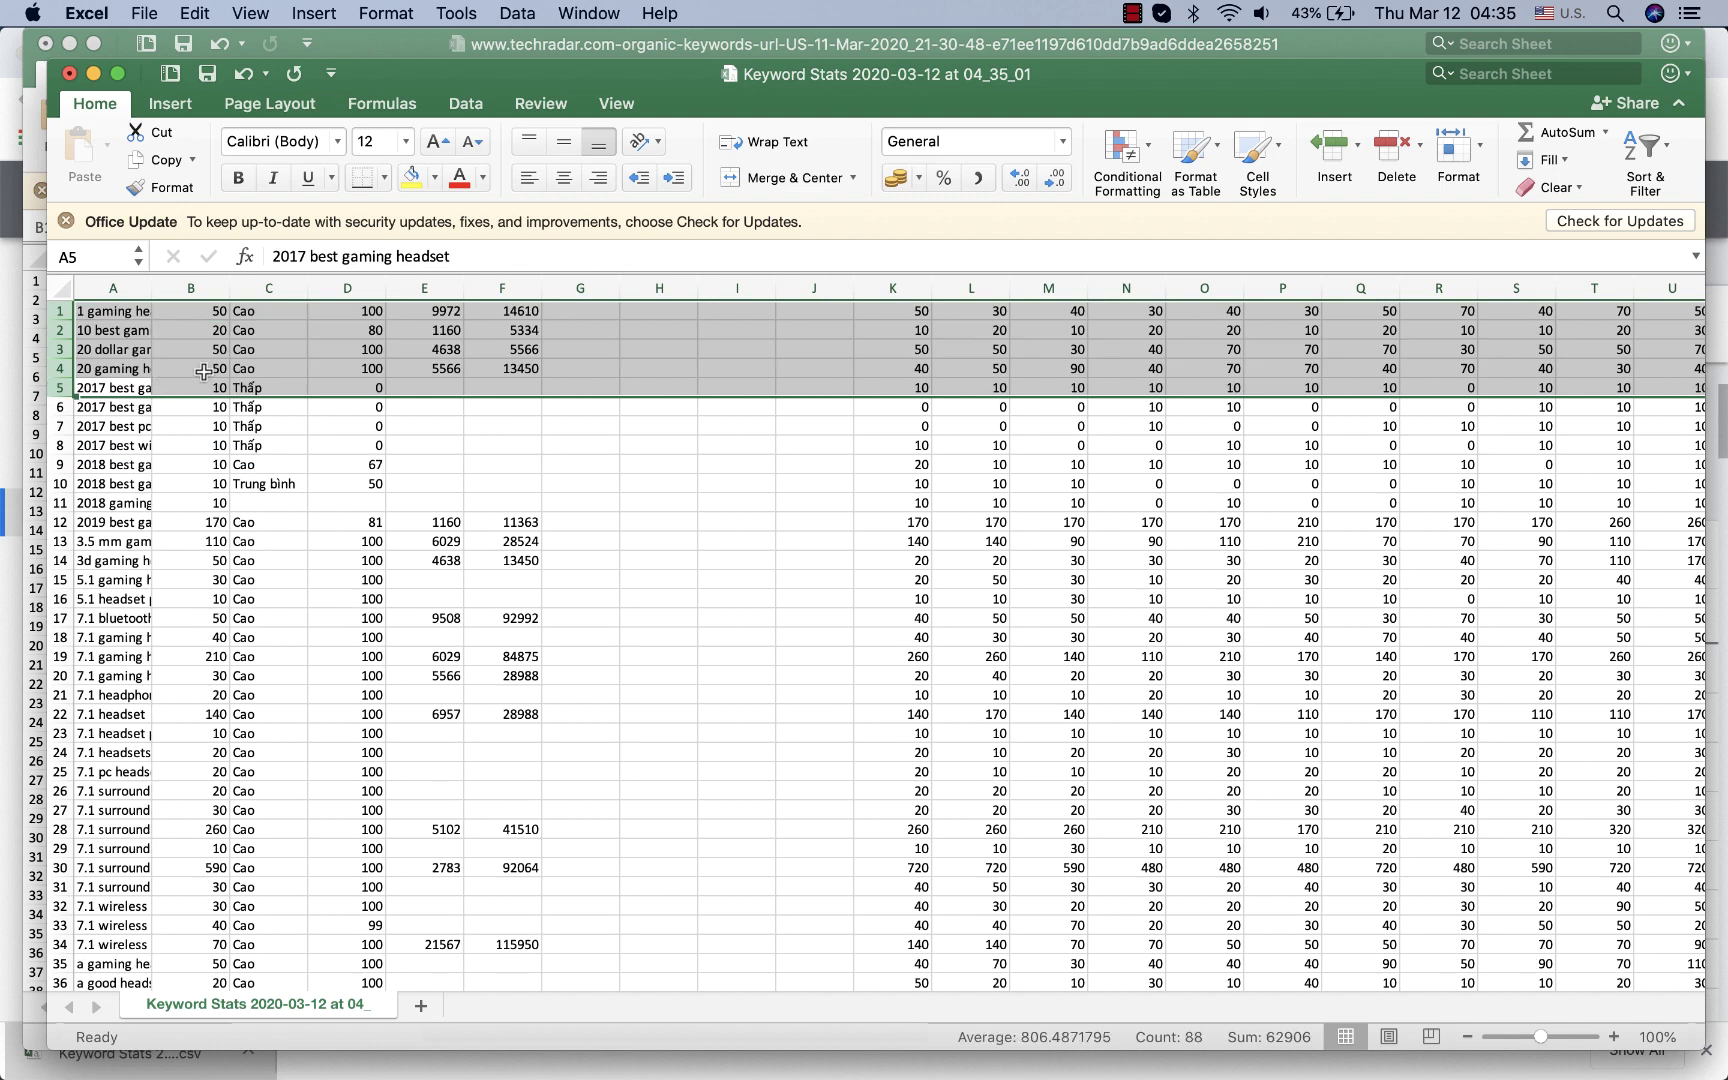
Step: Sort the keyword rows by the average monthly searches in column B from largest to smallest
click(178, 288)
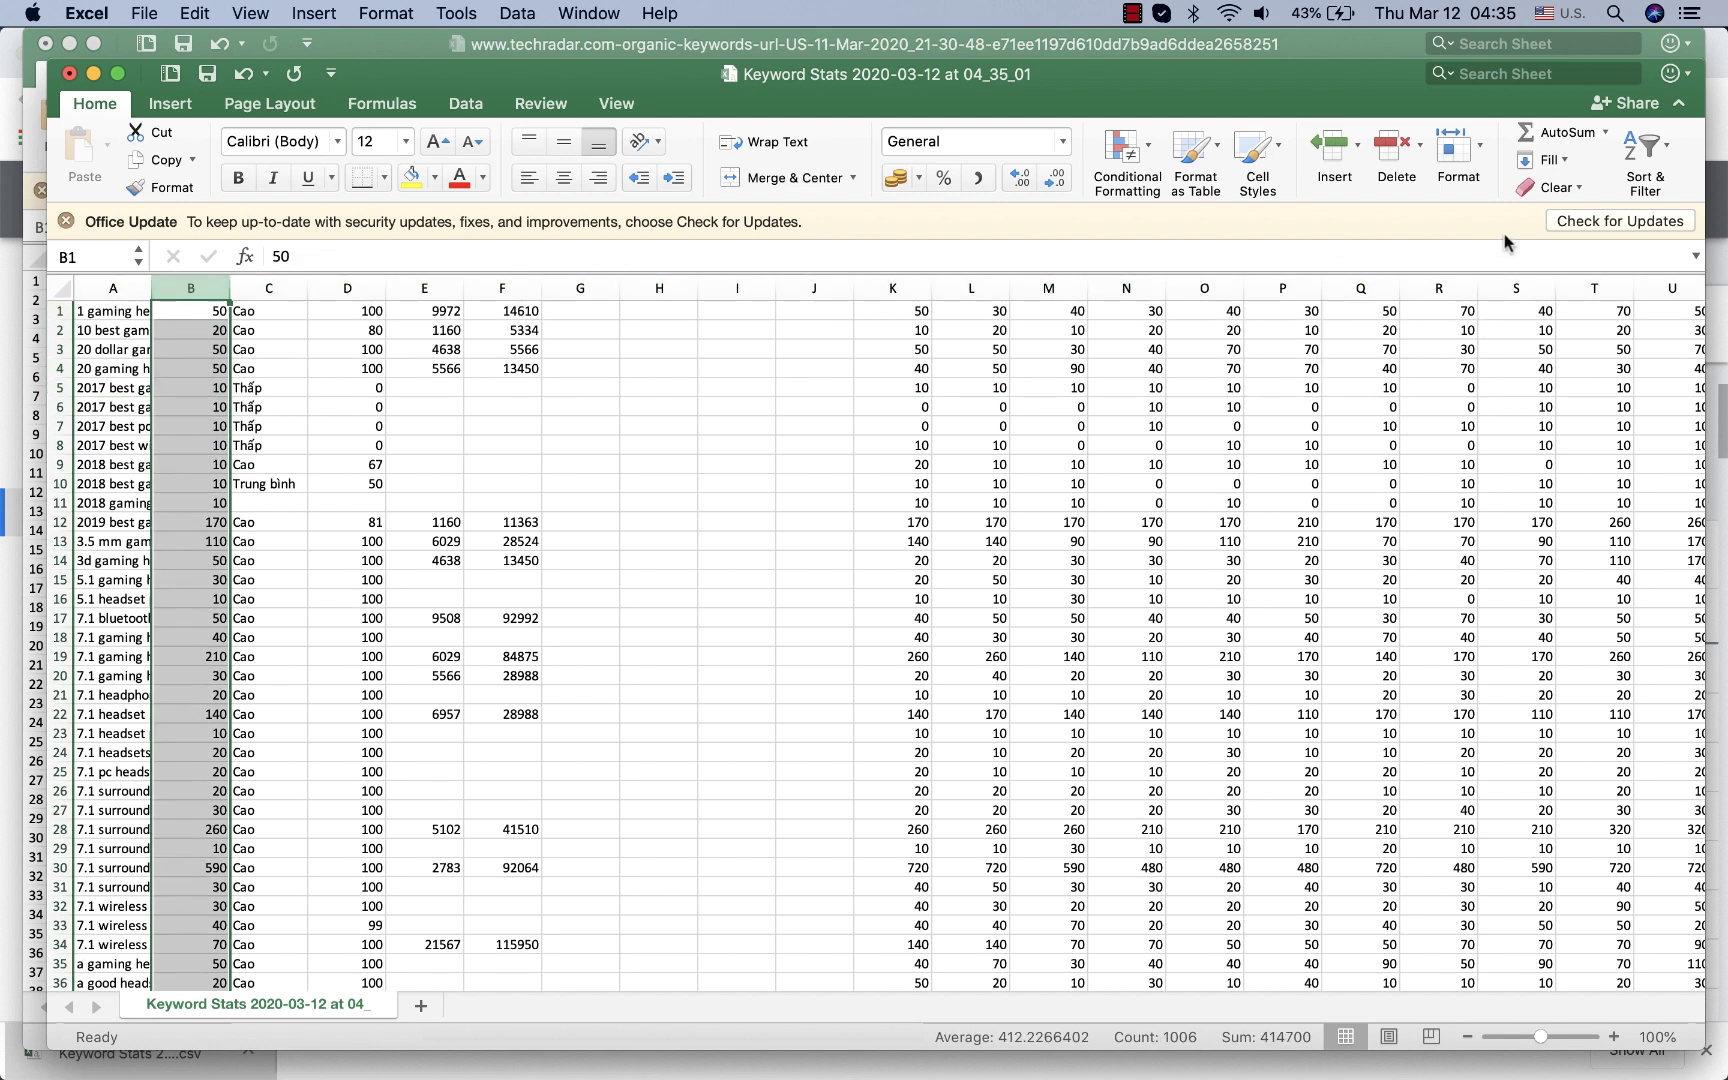
click(1632, 172)
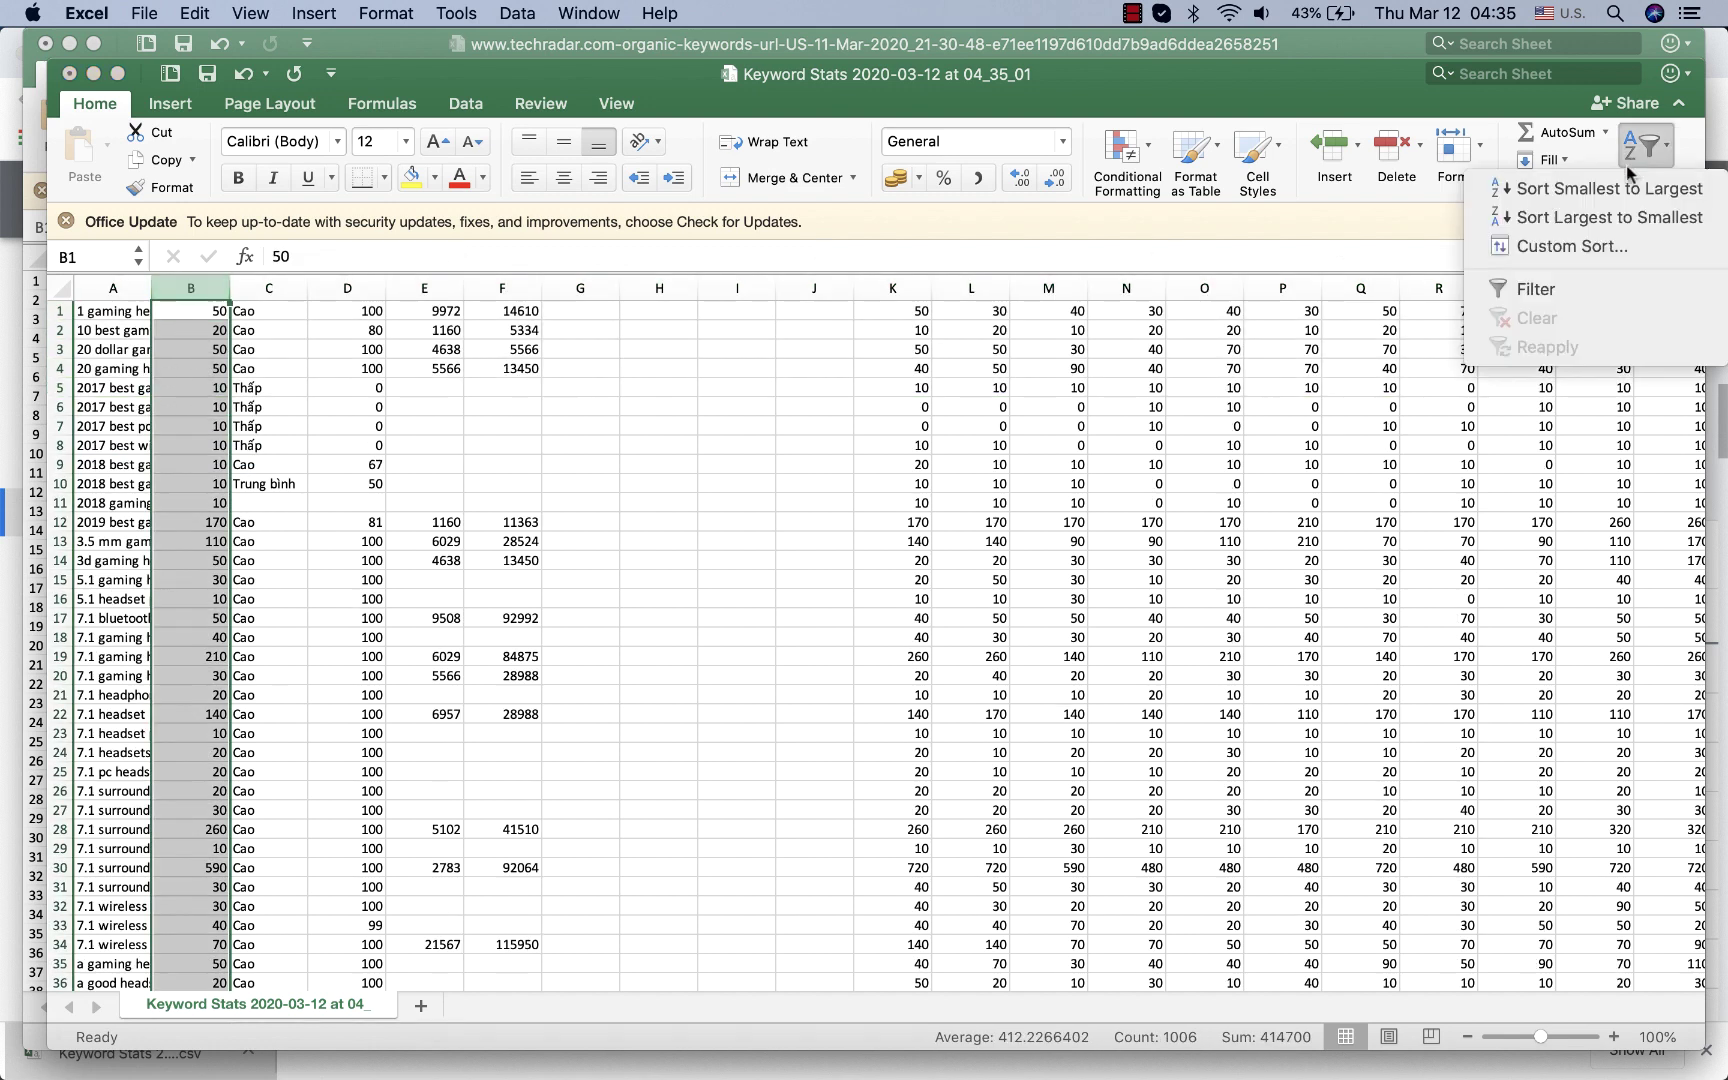
click(1570, 219)
click(985, 438)
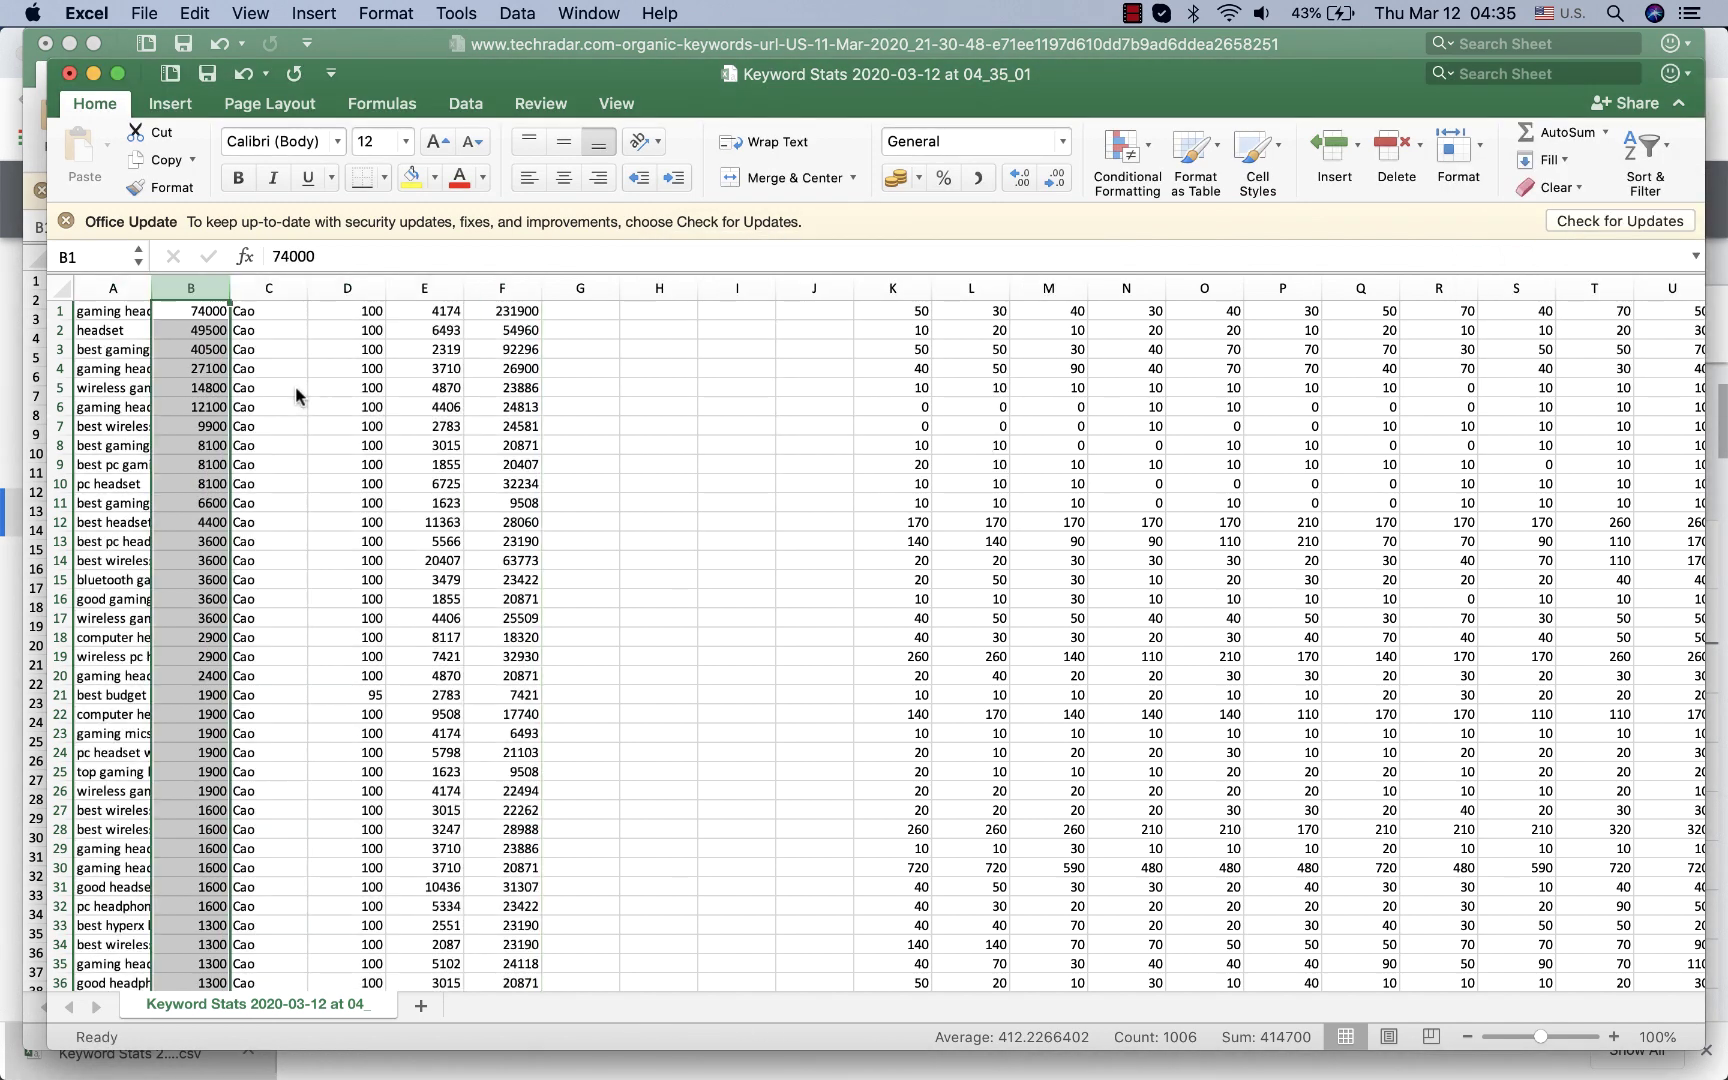
Step: Widen column A to fit the keywords and copy the keywords with their search volumes, A1:B1006
drag(153, 290, 450, 724)
click(58, 330)
scroll(450, 724, down, 20)
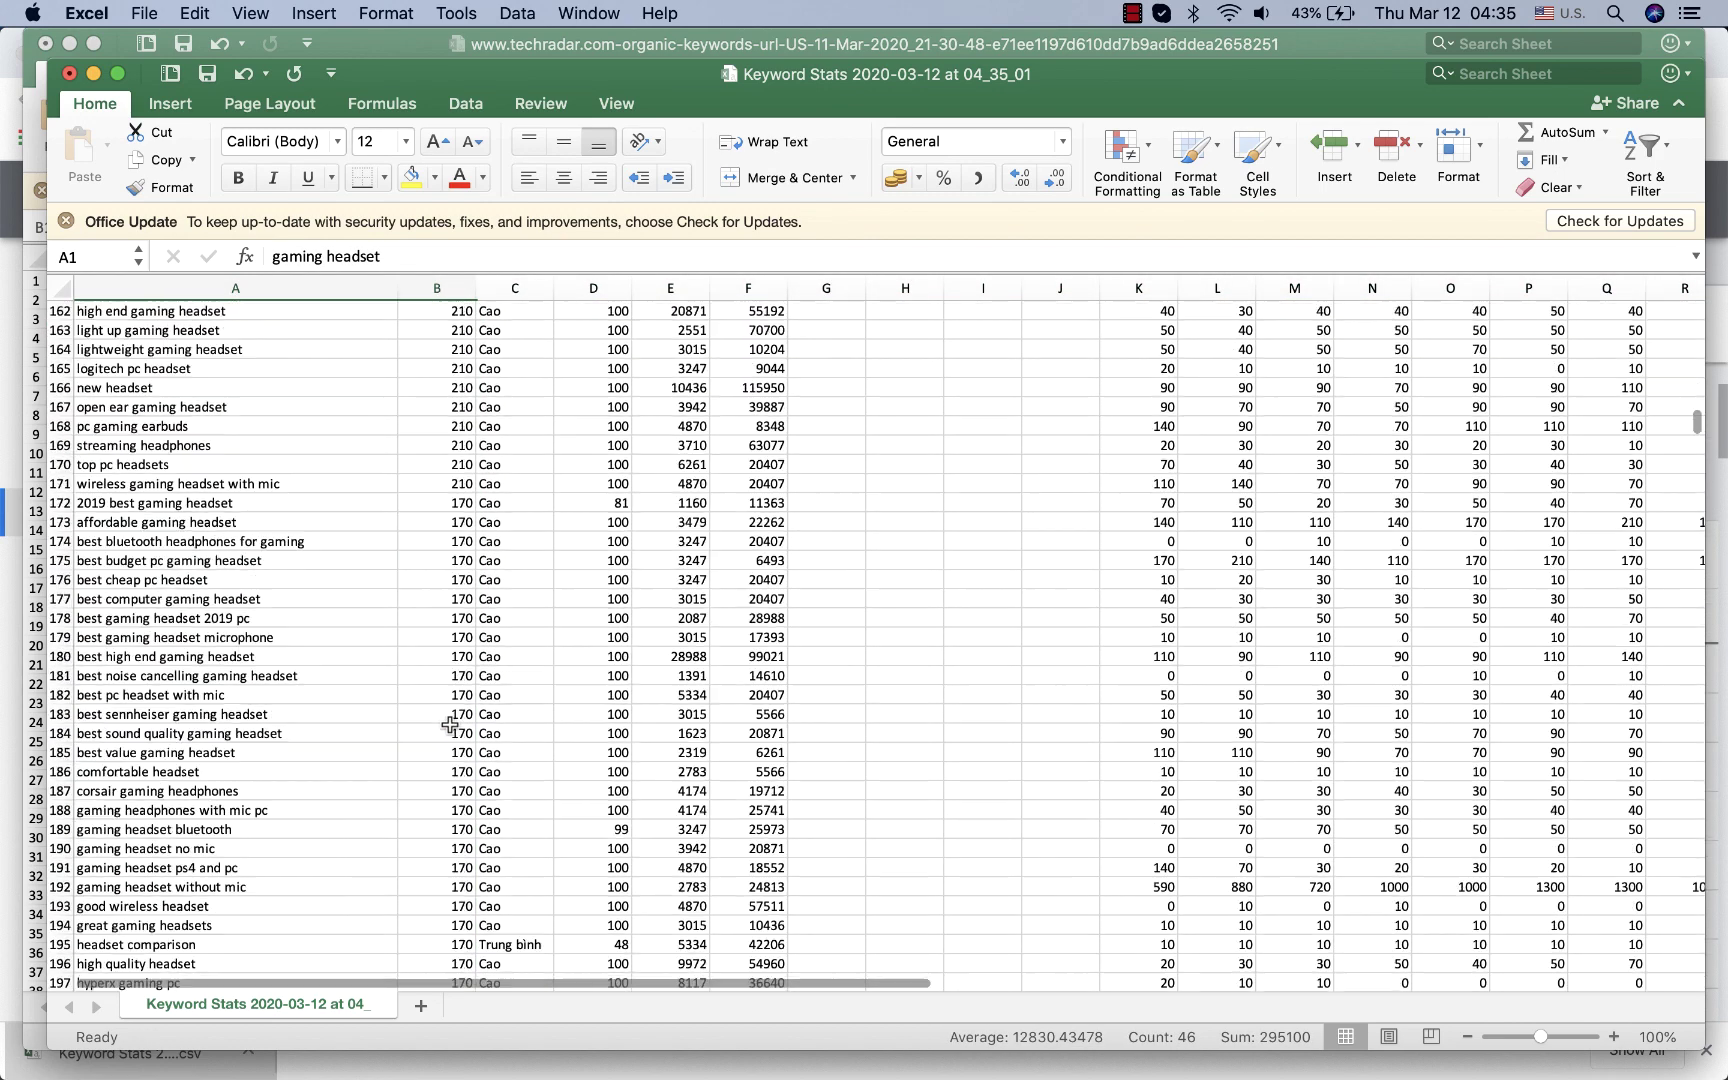
scroll(450, 724, down, 20)
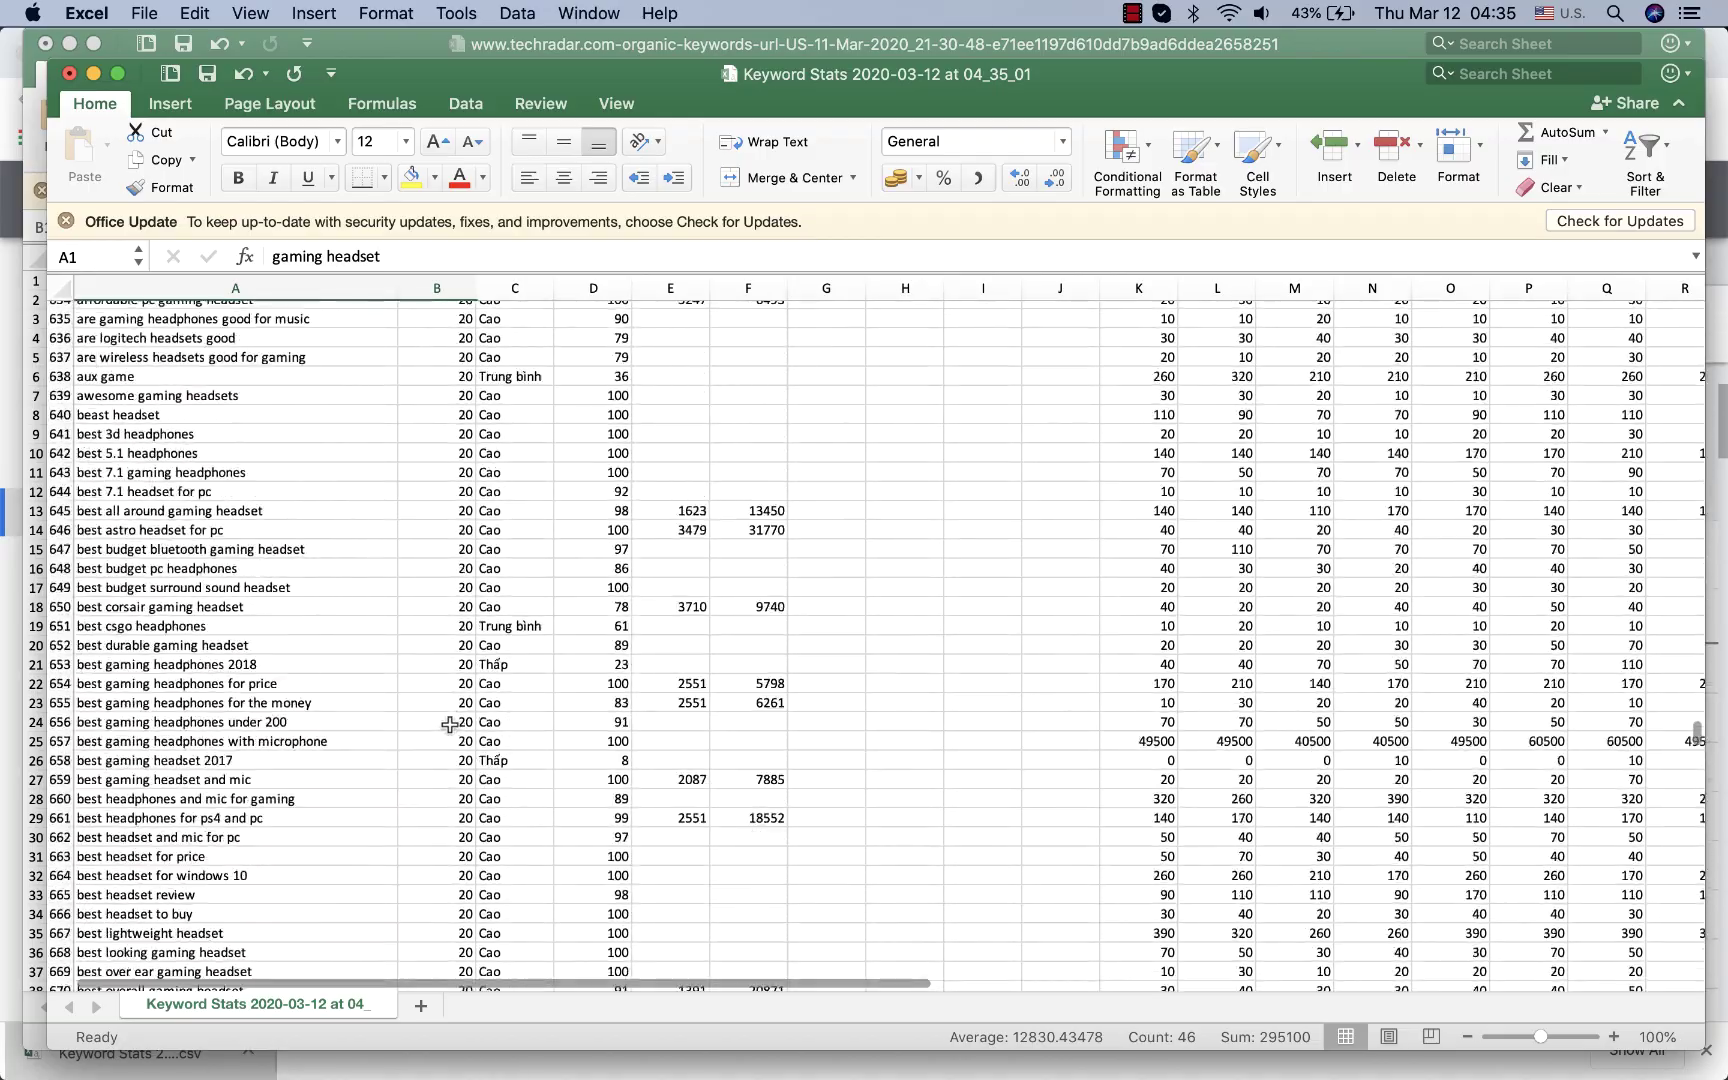
scroll(450, 724, down, 20)
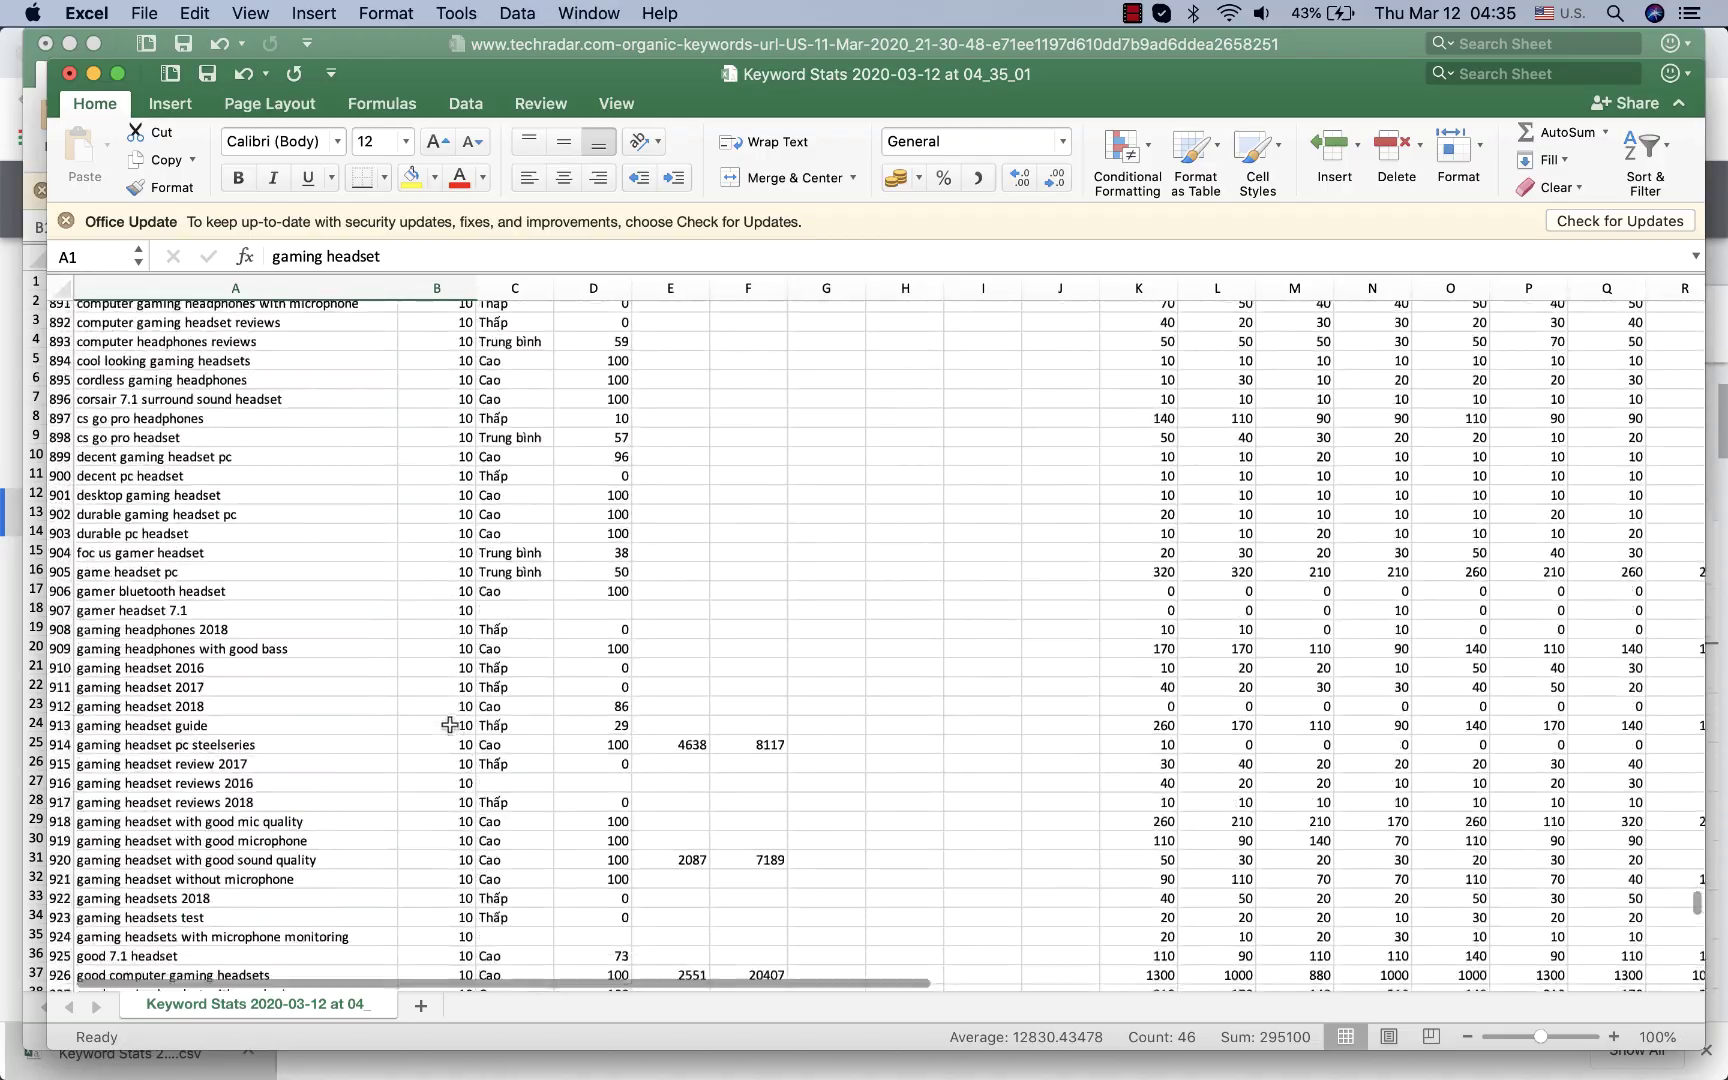
scroll(450, 724, up, 20)
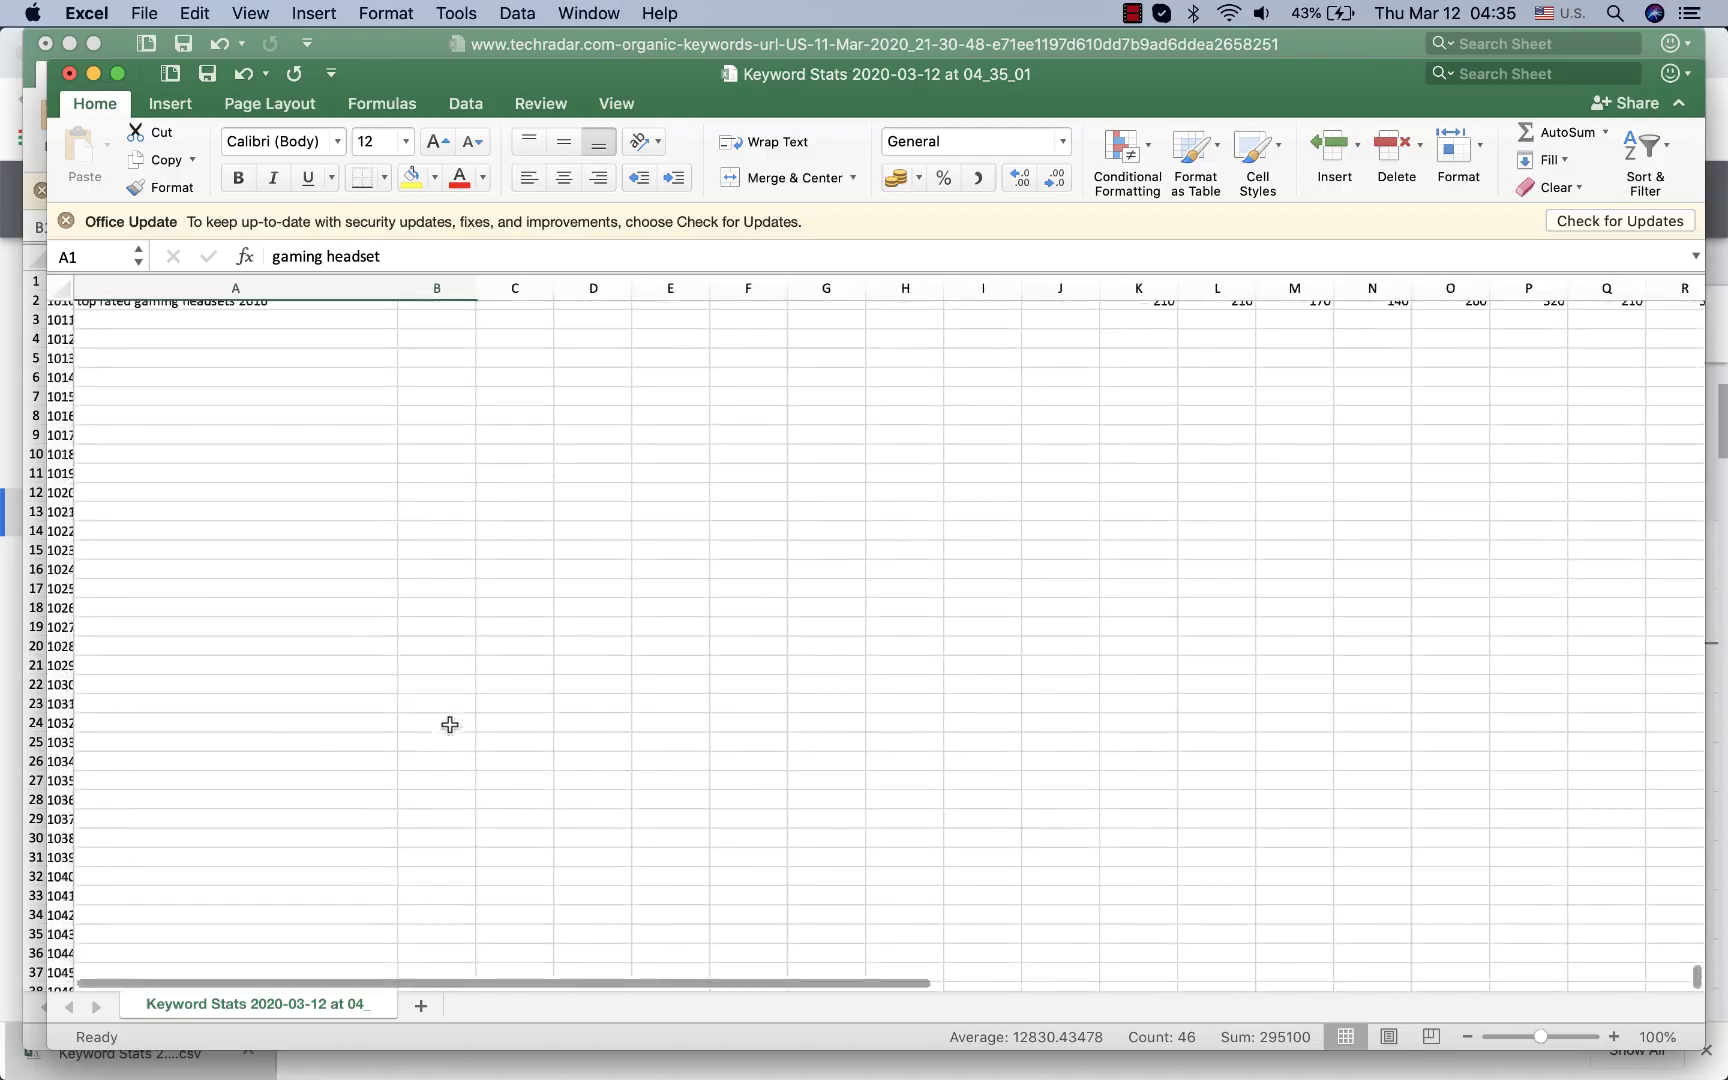
shift+click(450, 548)
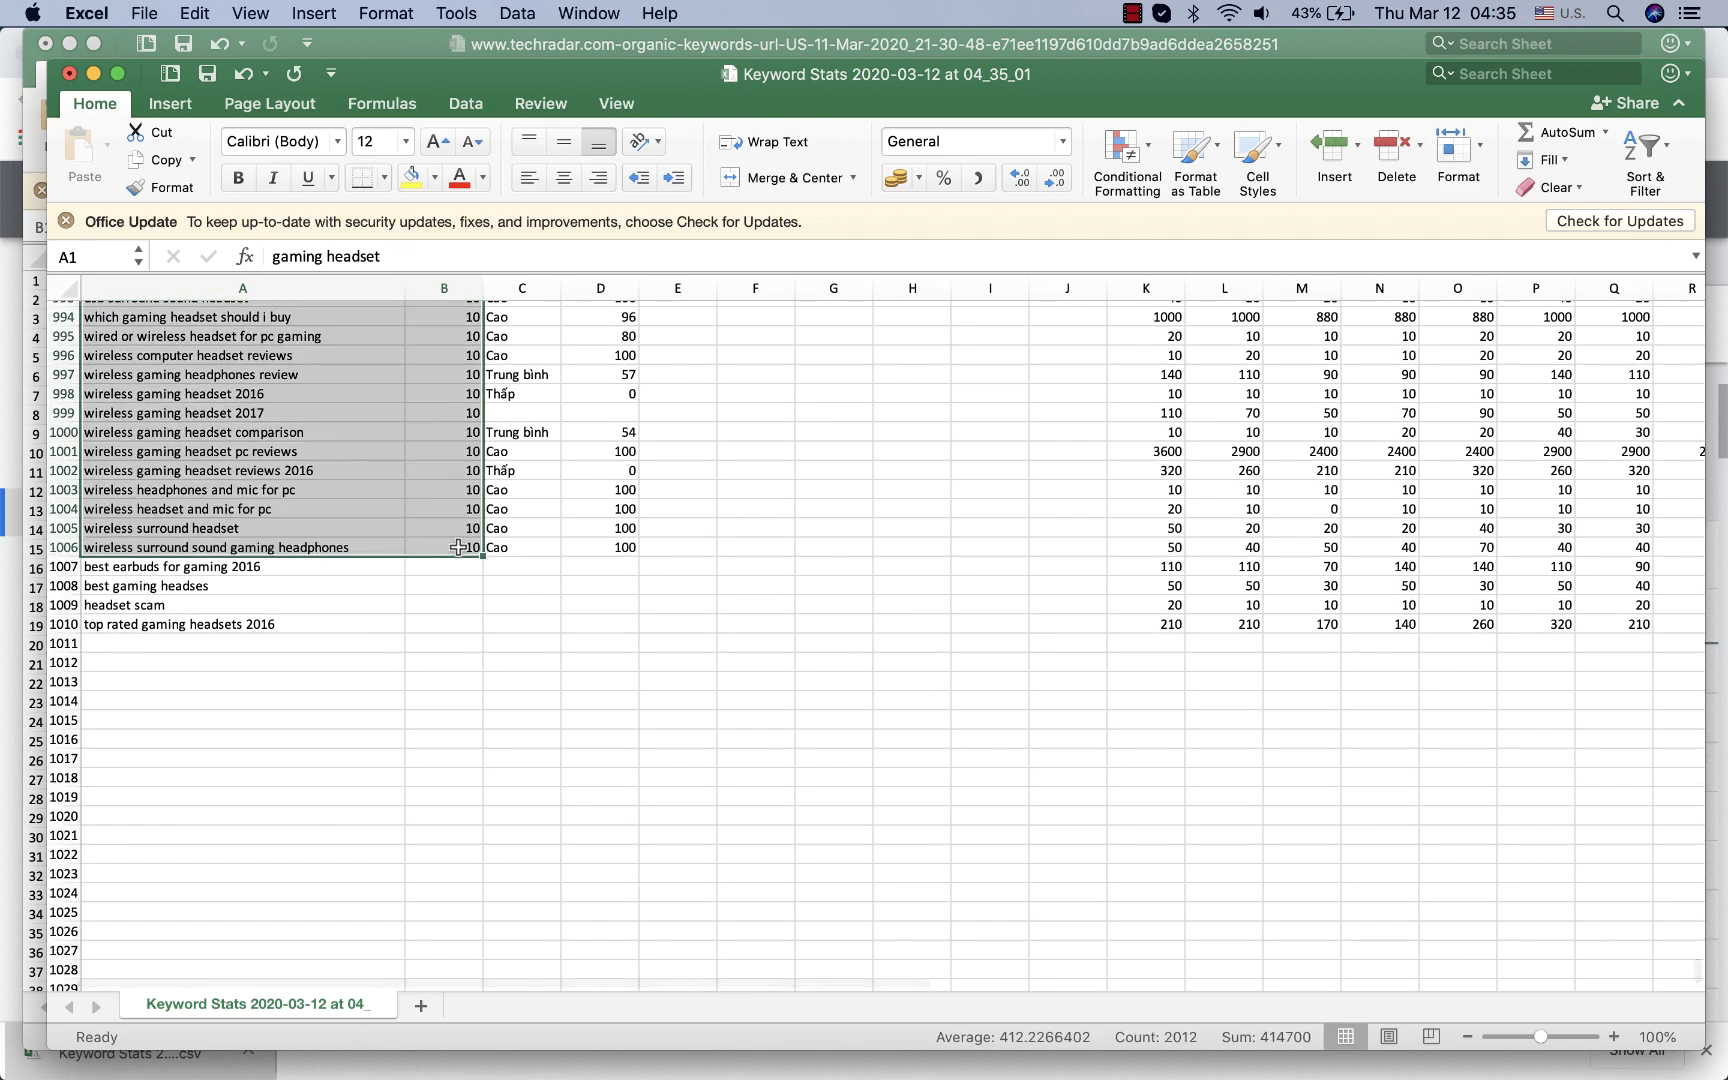
key(super+c)
Step: Switch to the Amazon Affiliate Project spreadsheet in Chrome and paste the copied keywords and volumes starting at cell B3
key(super+Tab)
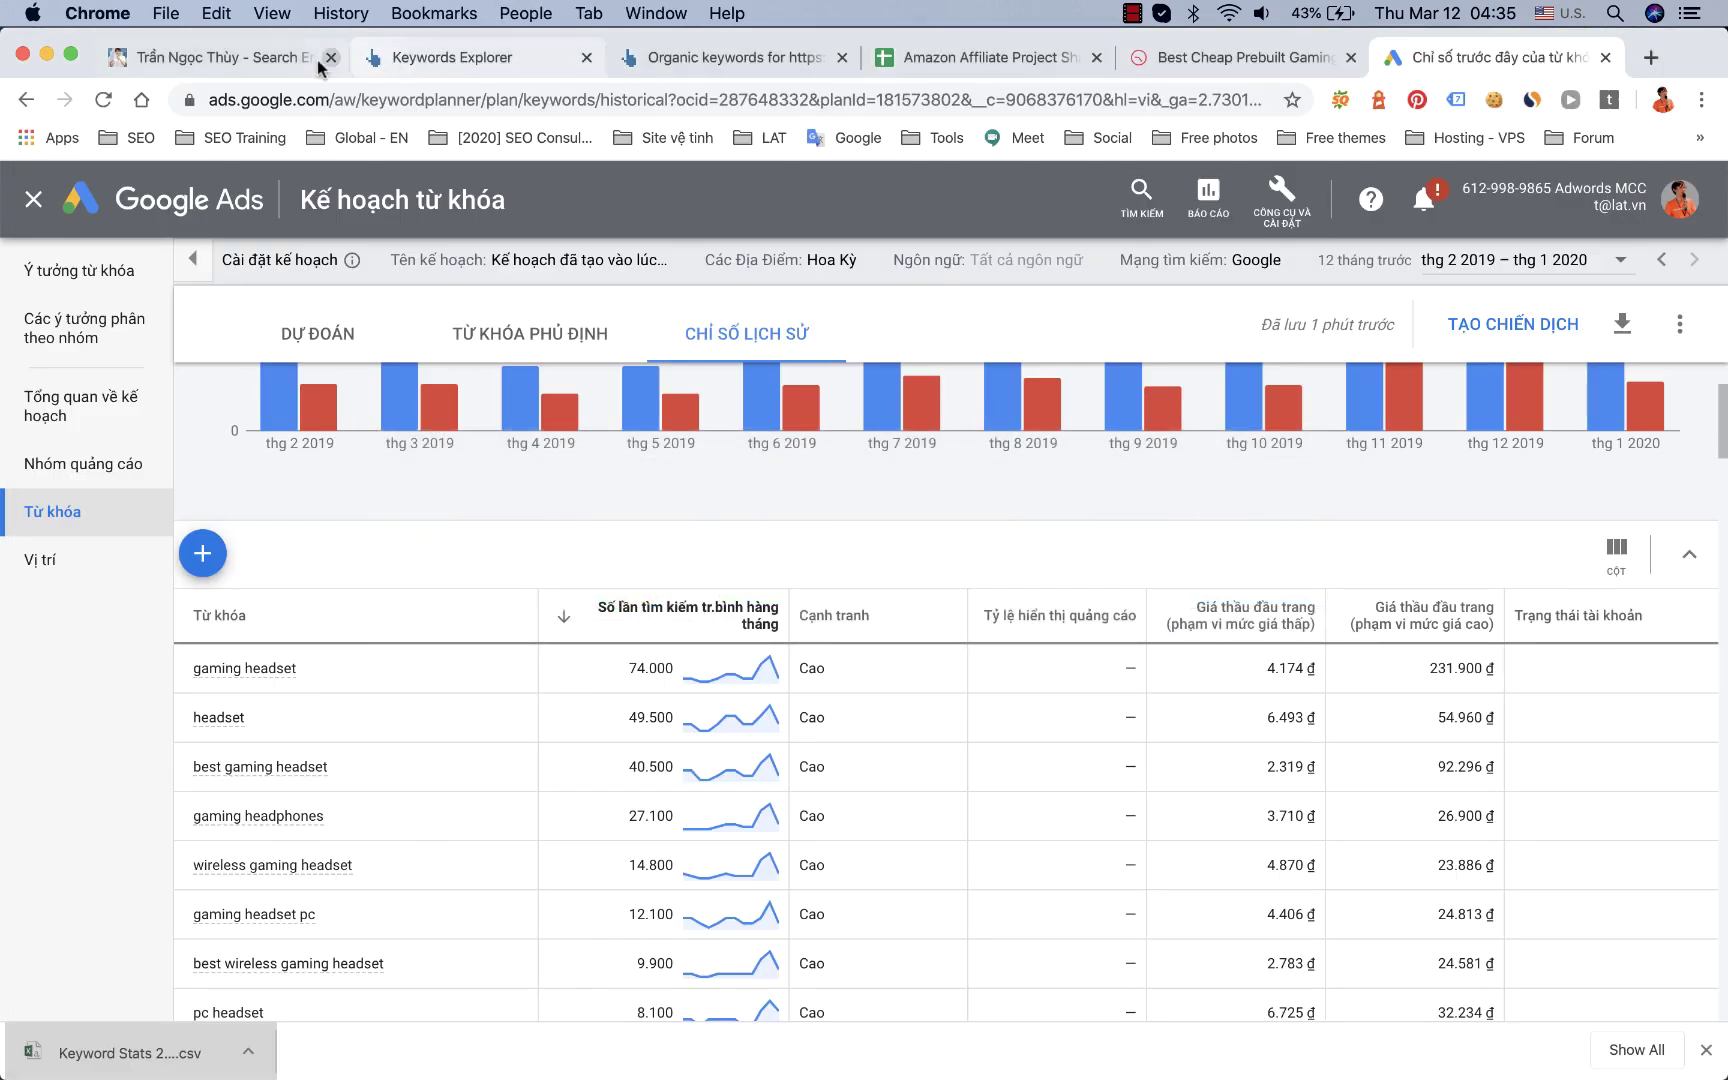
click(883, 70)
click(253, 458)
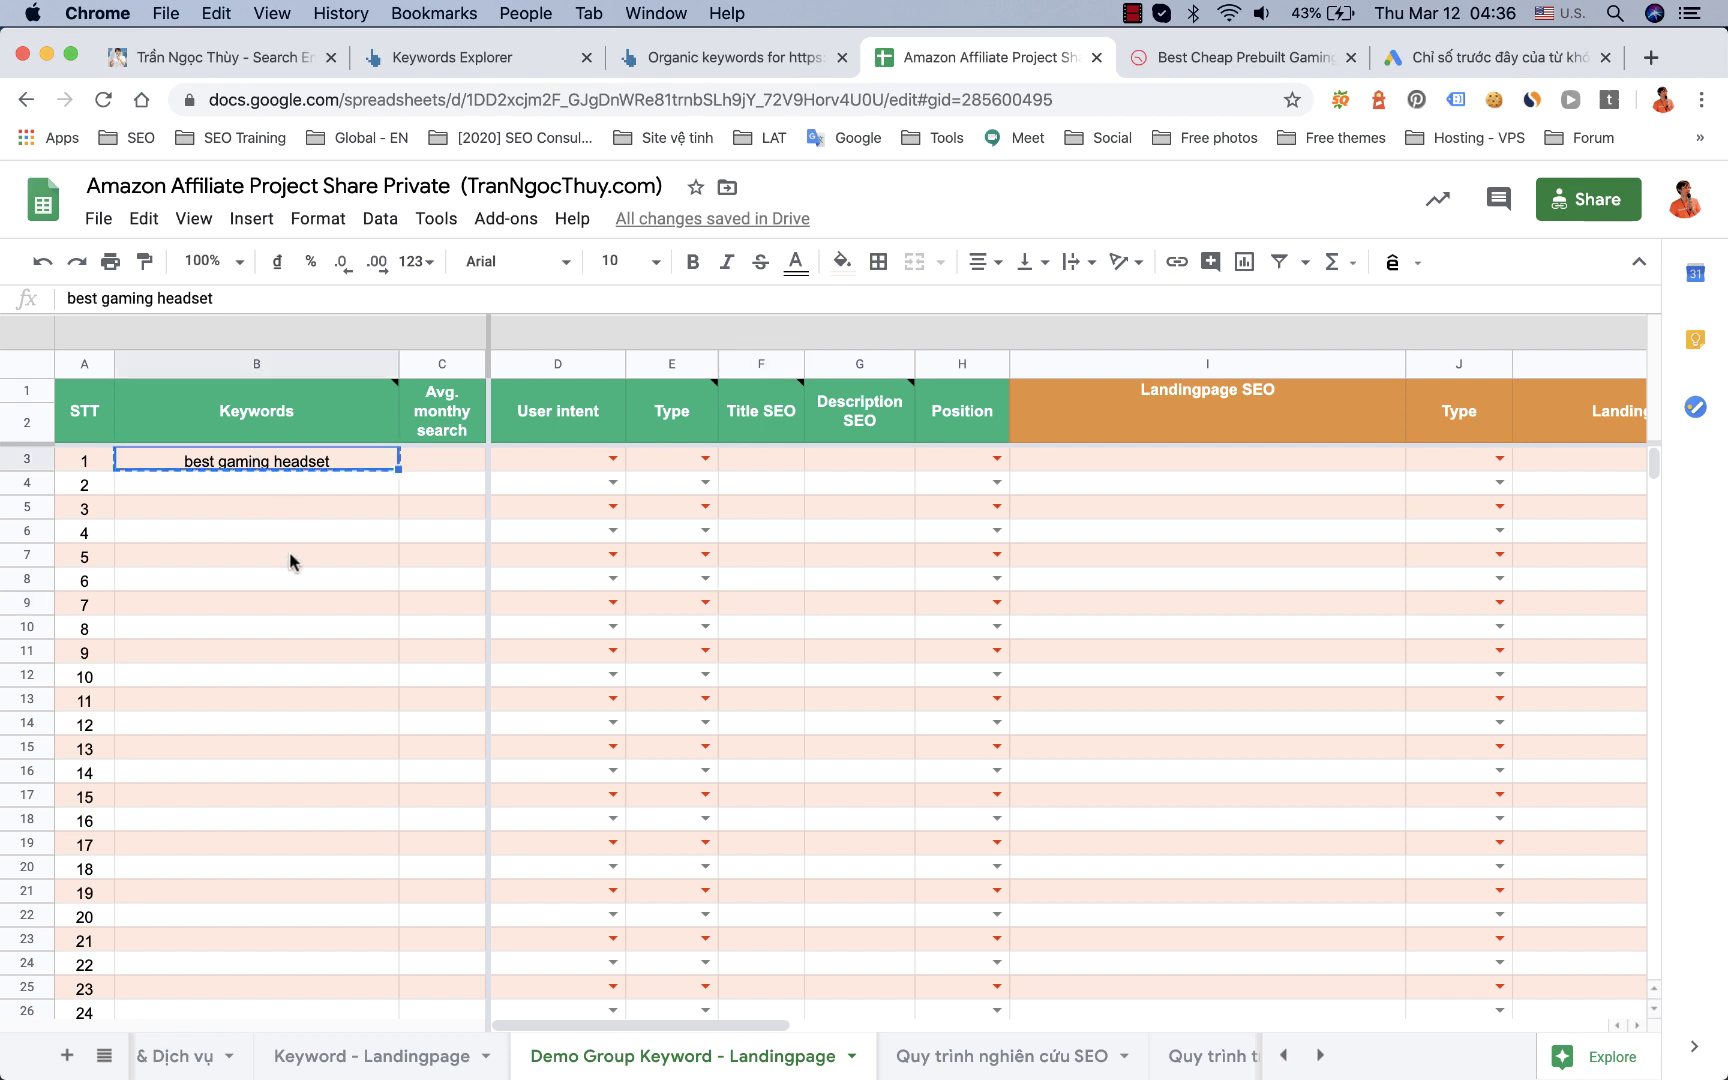
key(super+v)
Step: Make the keyword "best gaming headset" and its monthly search volume in row 5 bold
click(317, 540)
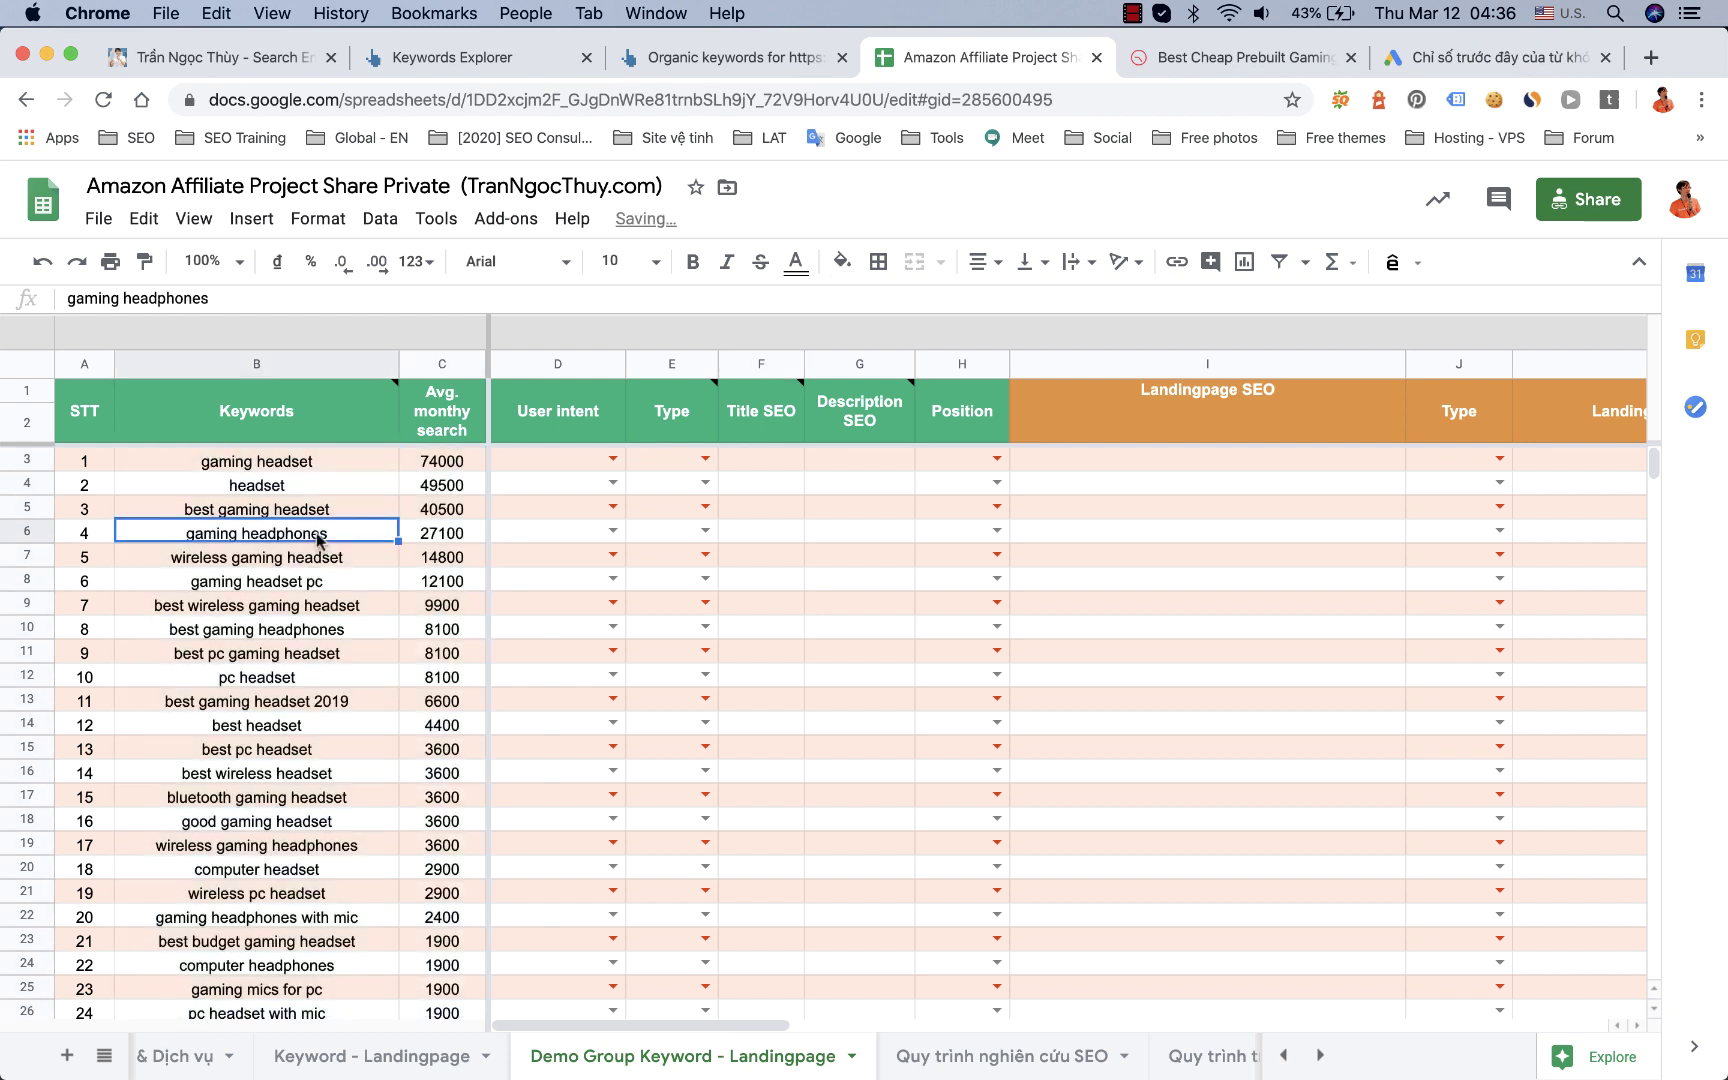
click(266, 511)
key(super+b)
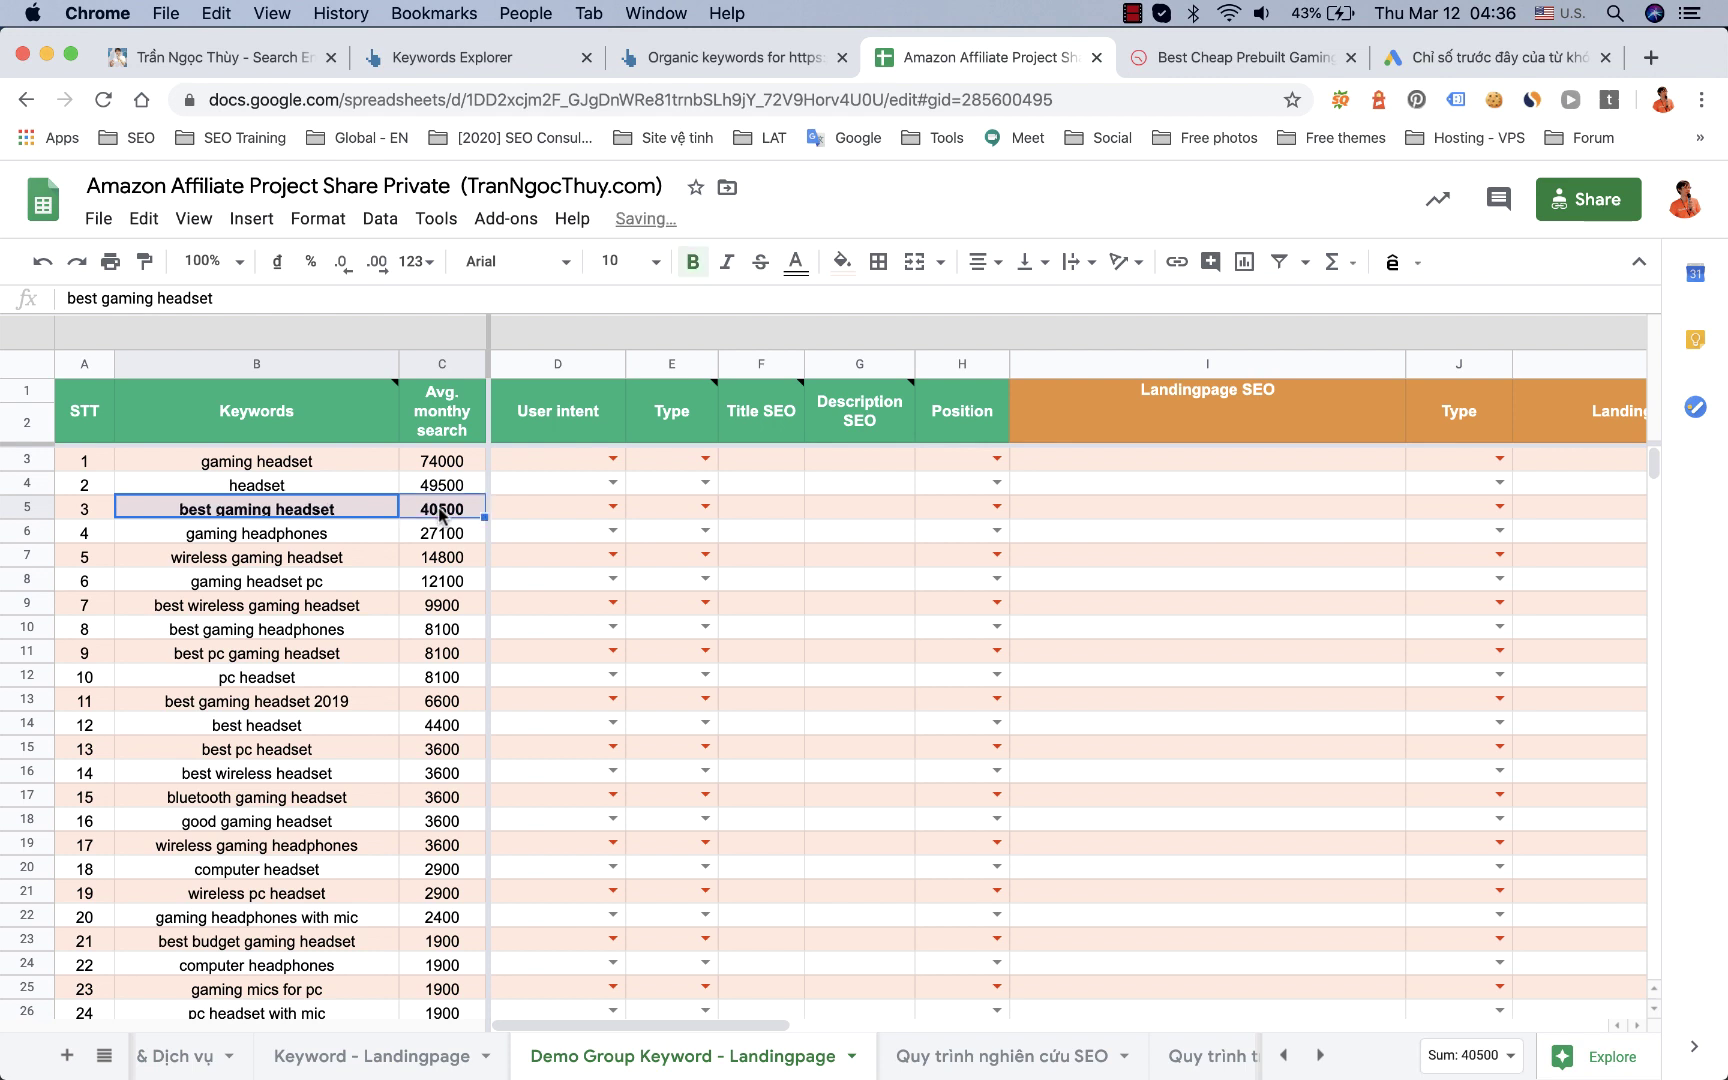
drag(268, 605, 440, 607)
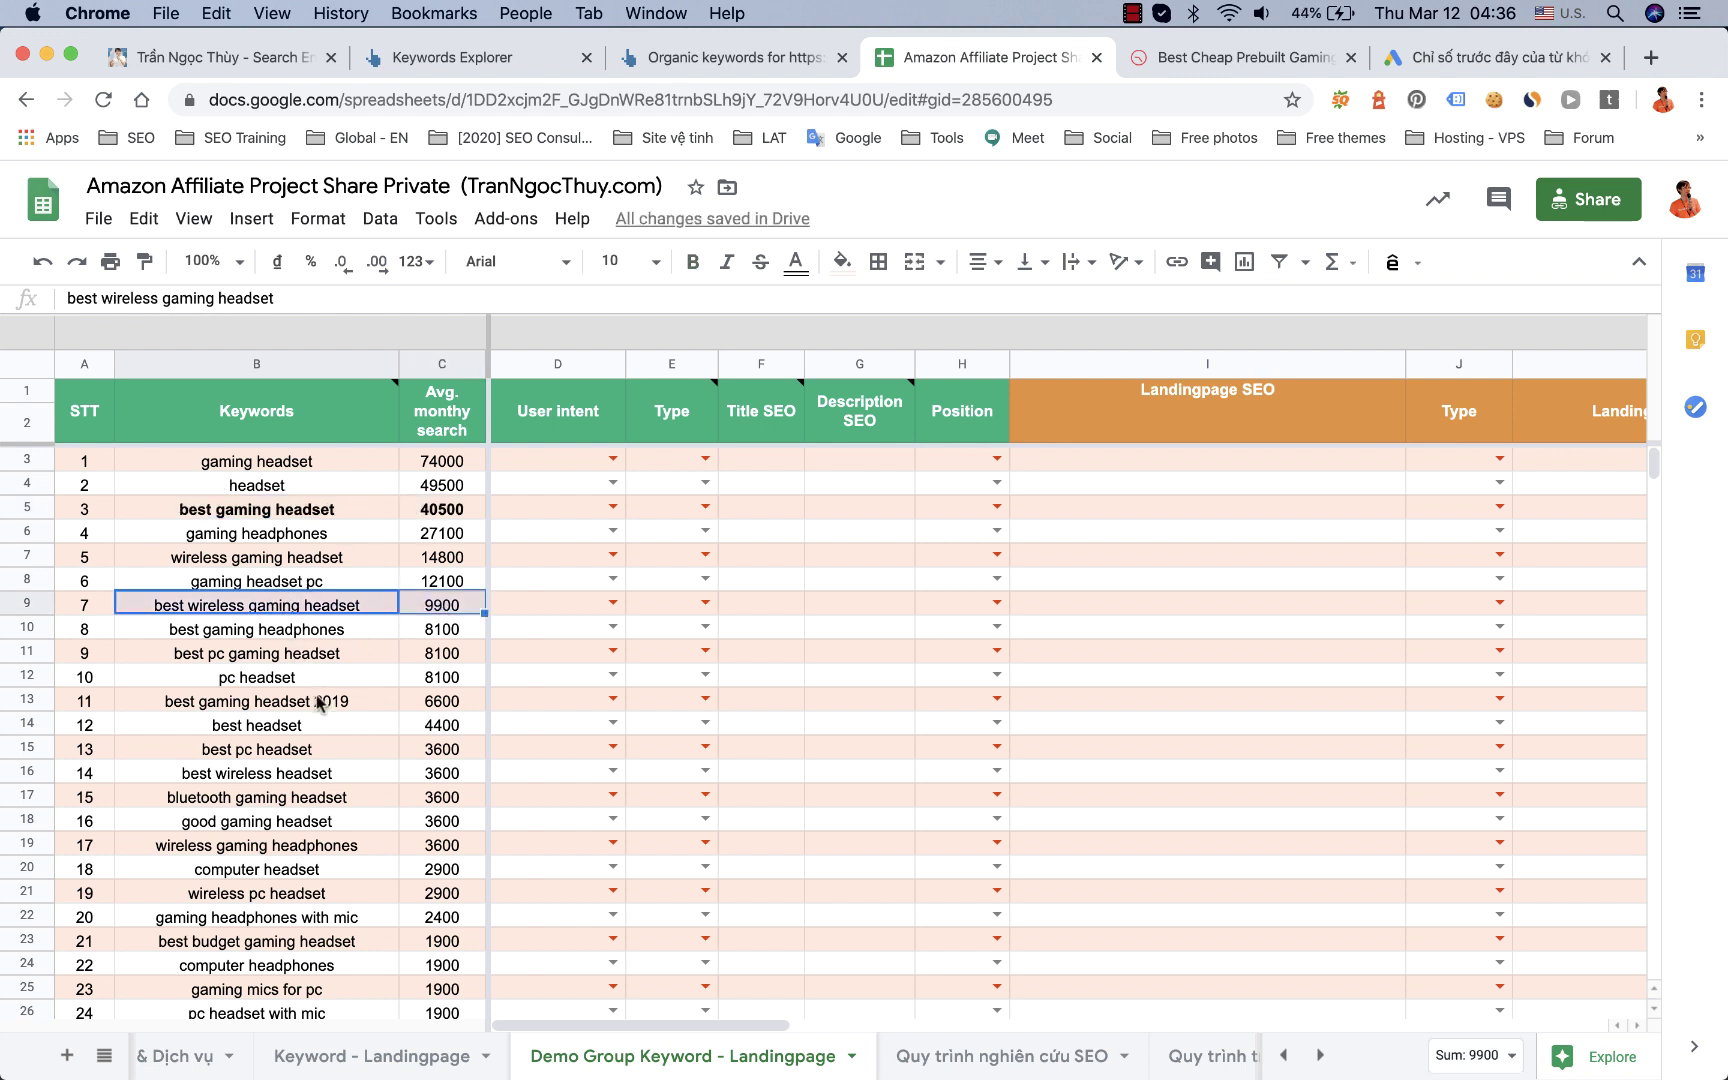
Step: Group rows 13 to 1008, below the tenth keyword, and collapse the group
click(30, 702)
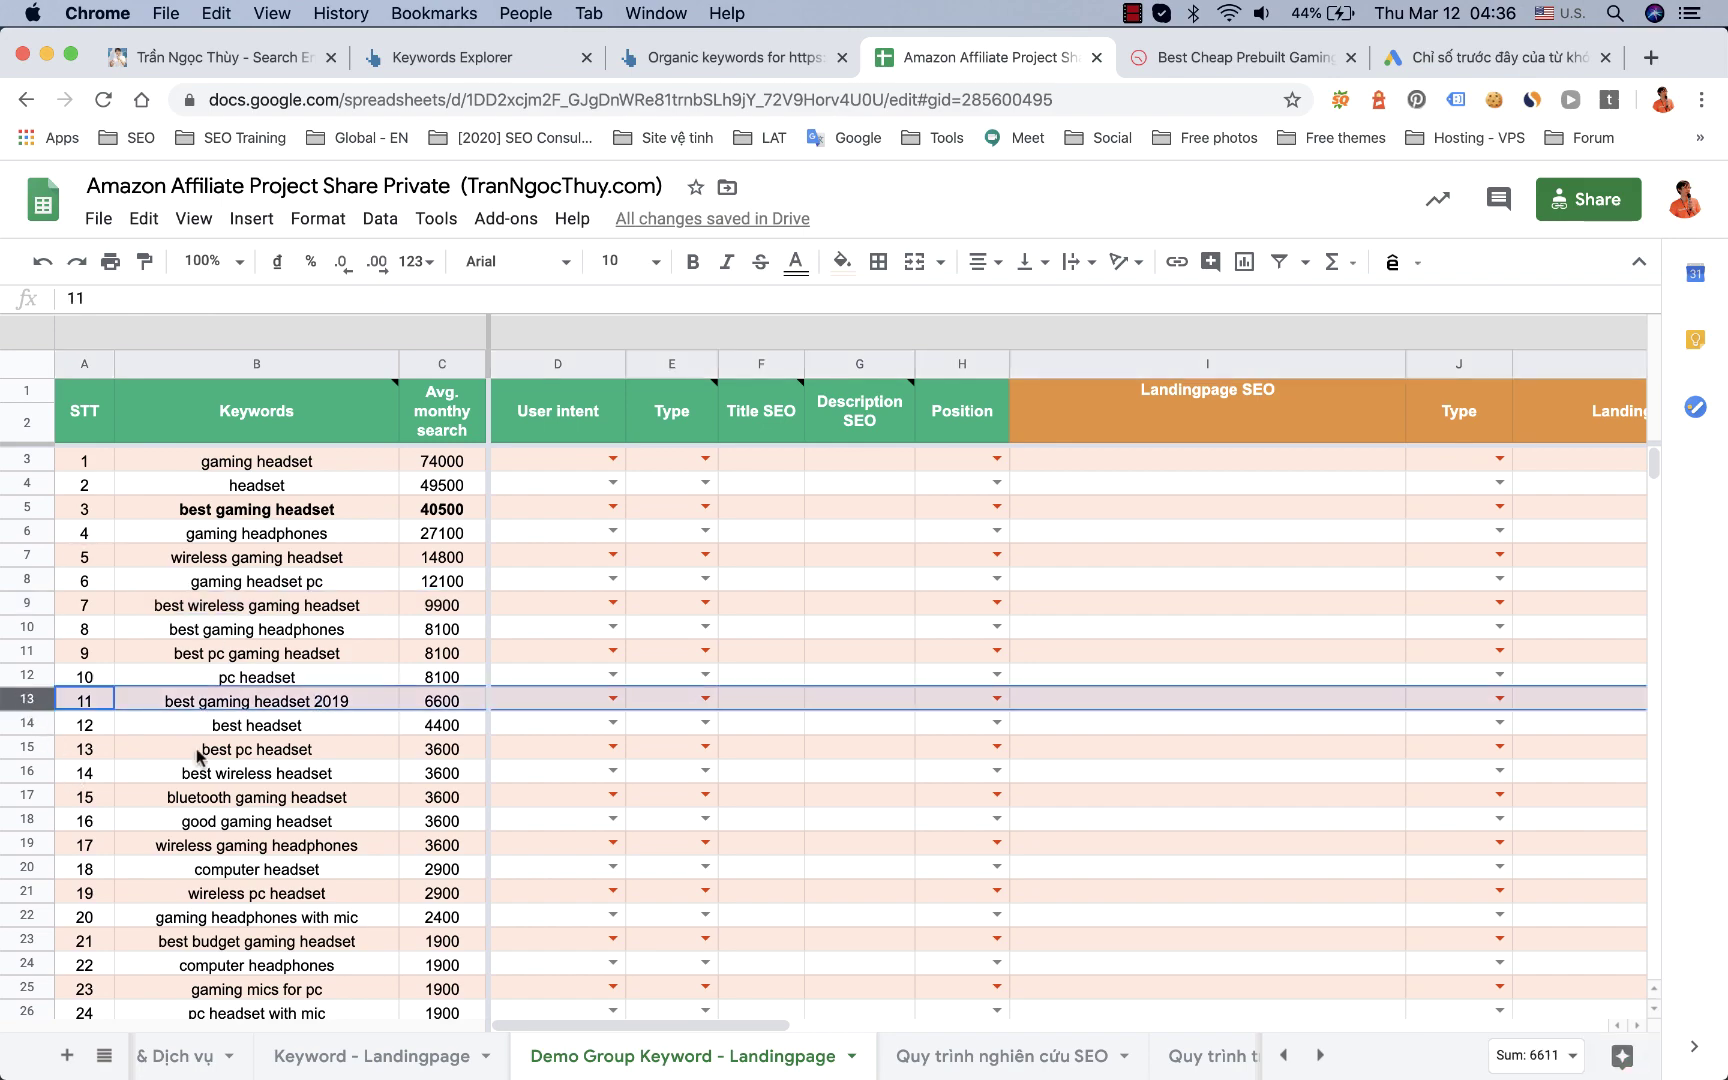
scroll(198, 757, down, 8)
scroll(198, 757, down, 20)
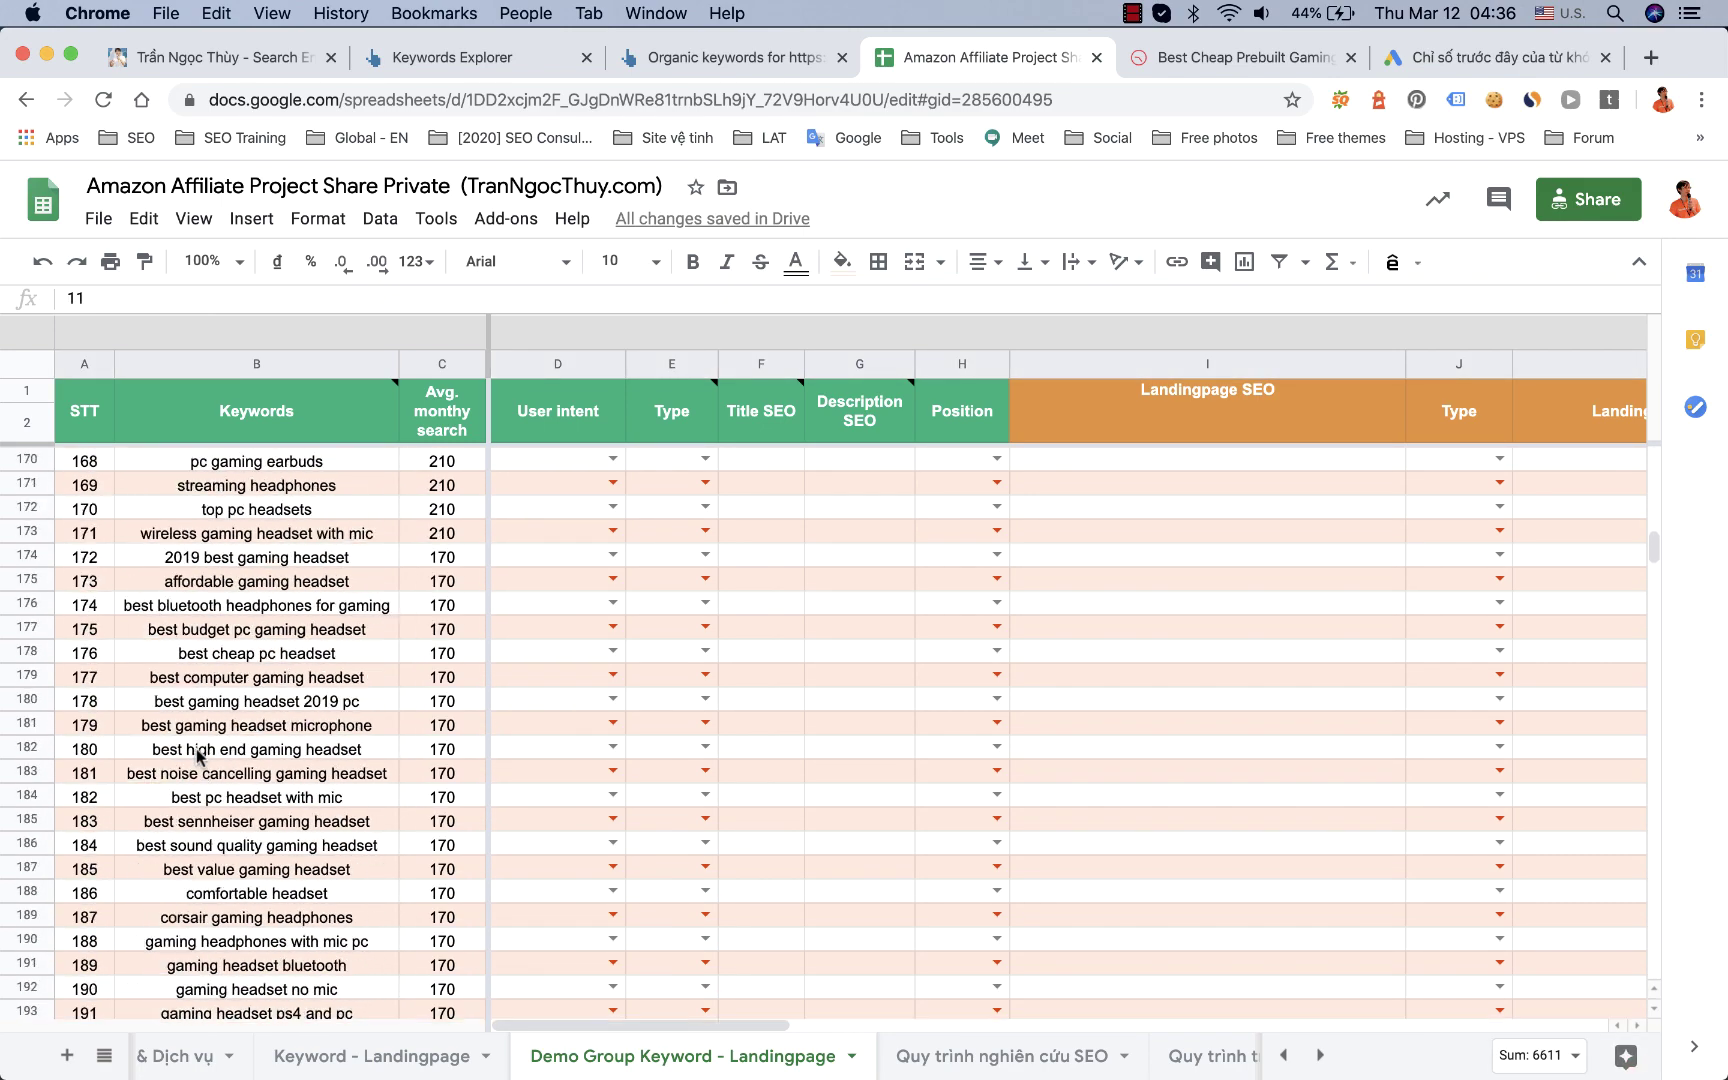
scroll(198, 757, down, 20)
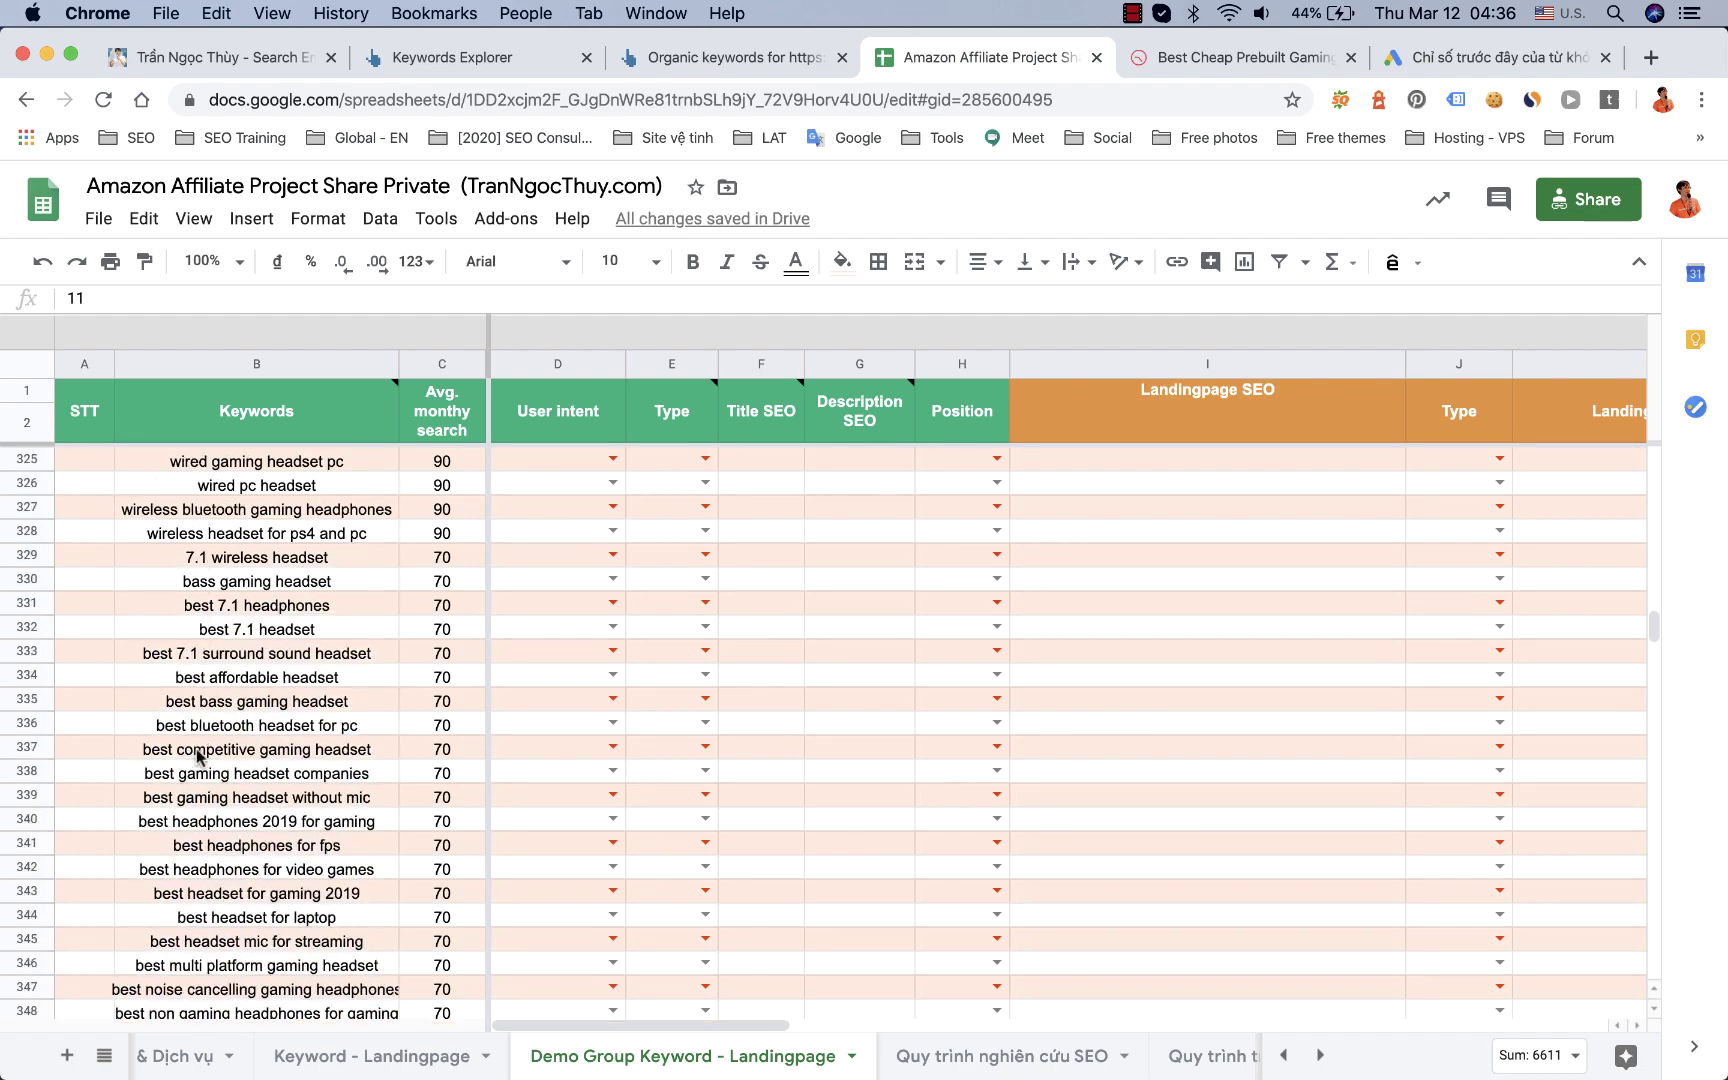
scroll(198, 757, down, 20)
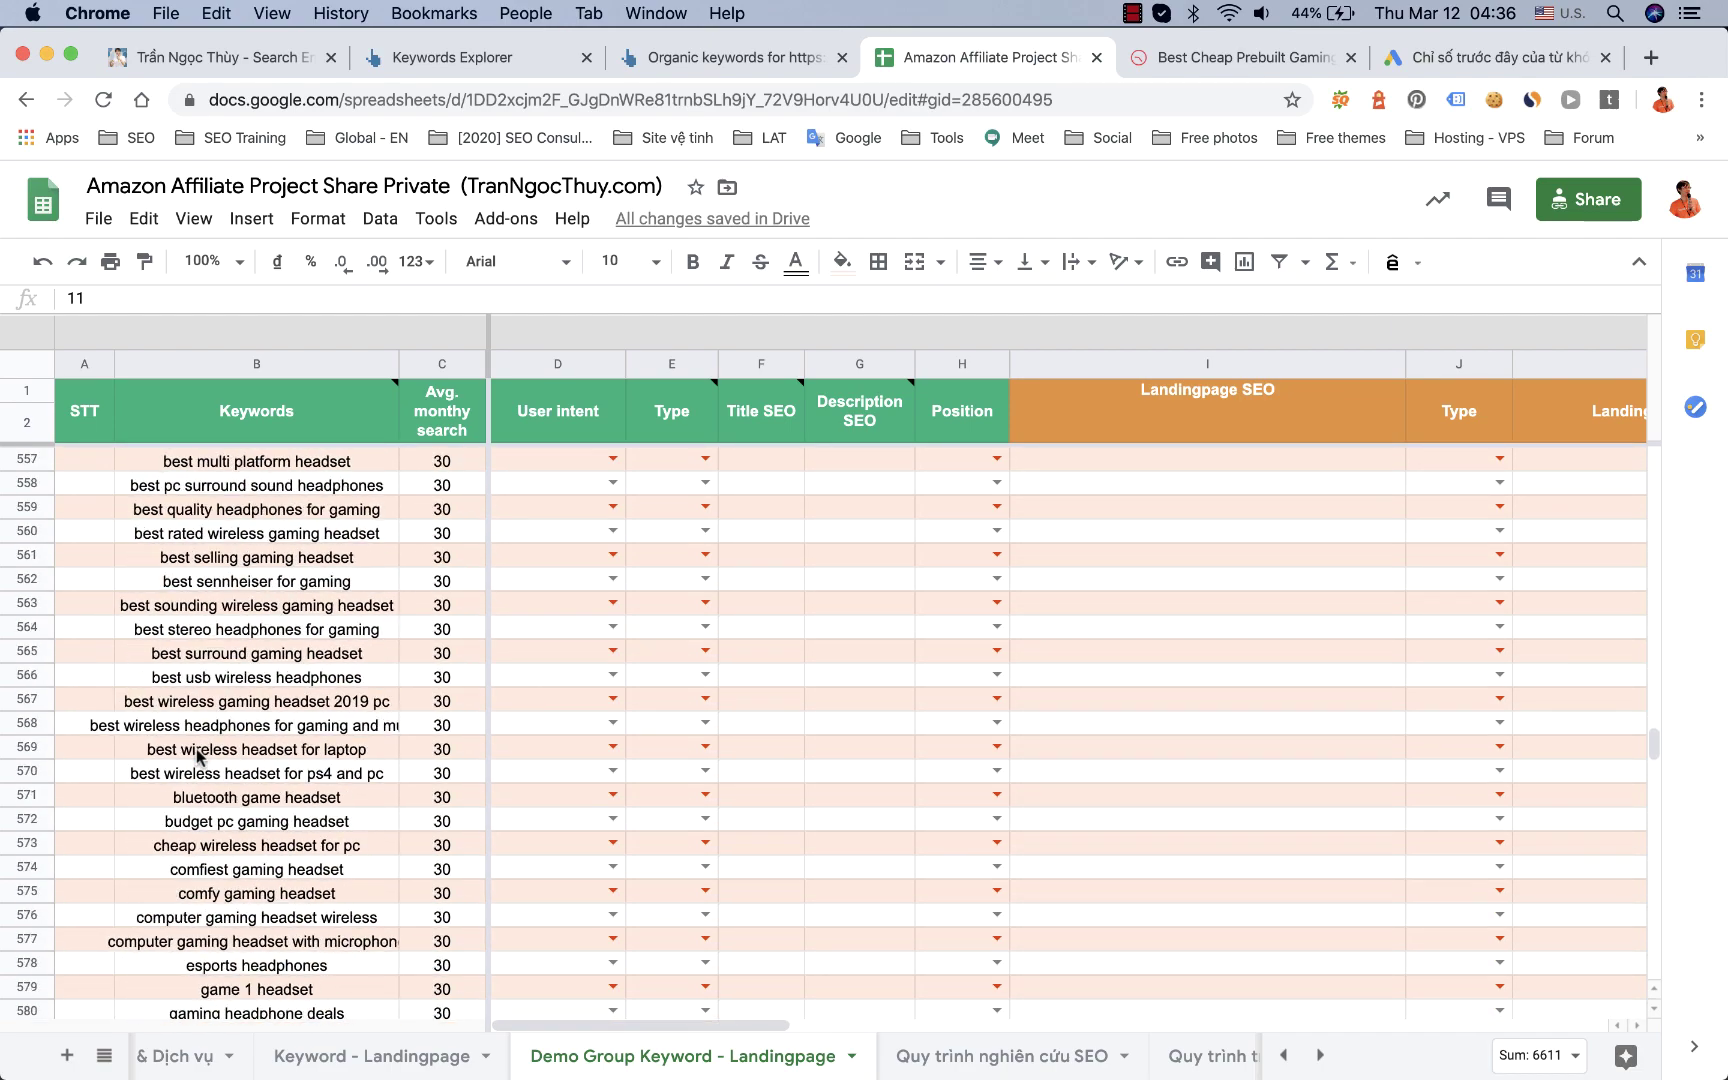
scroll(198, 757, down, 20)
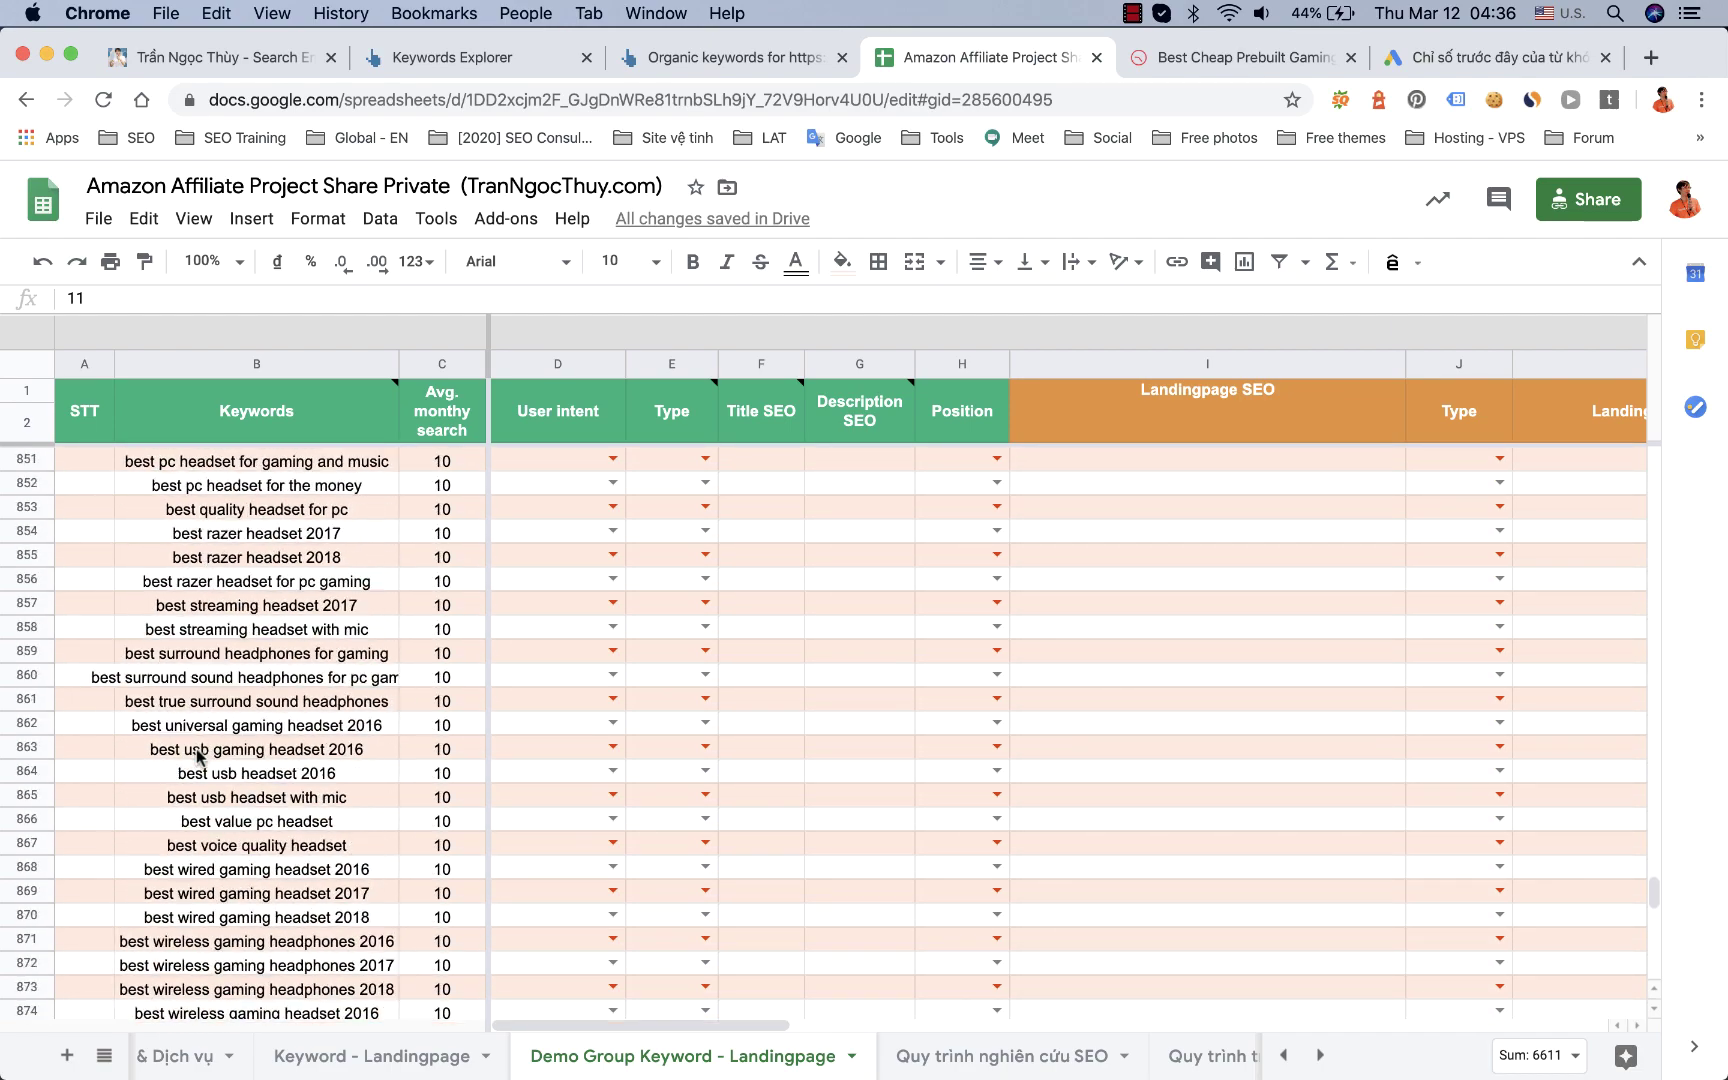
scroll(198, 757, down, 15)
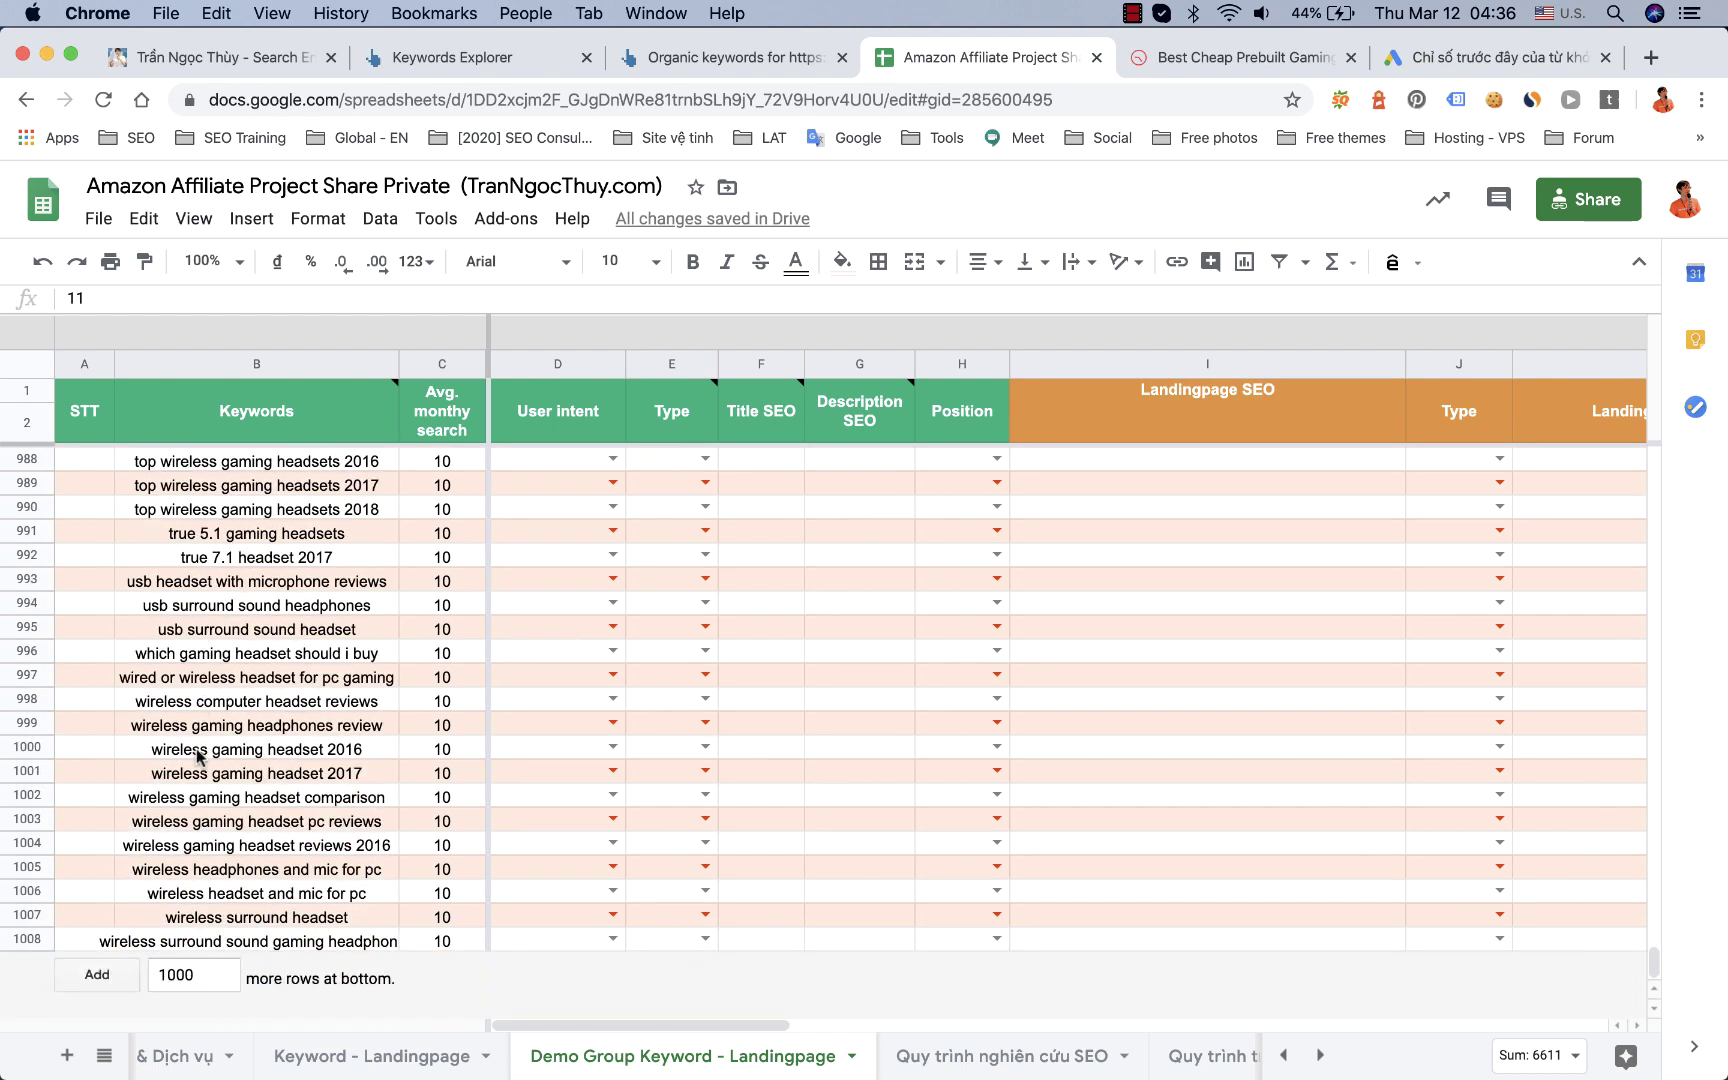
shift+click(27, 942)
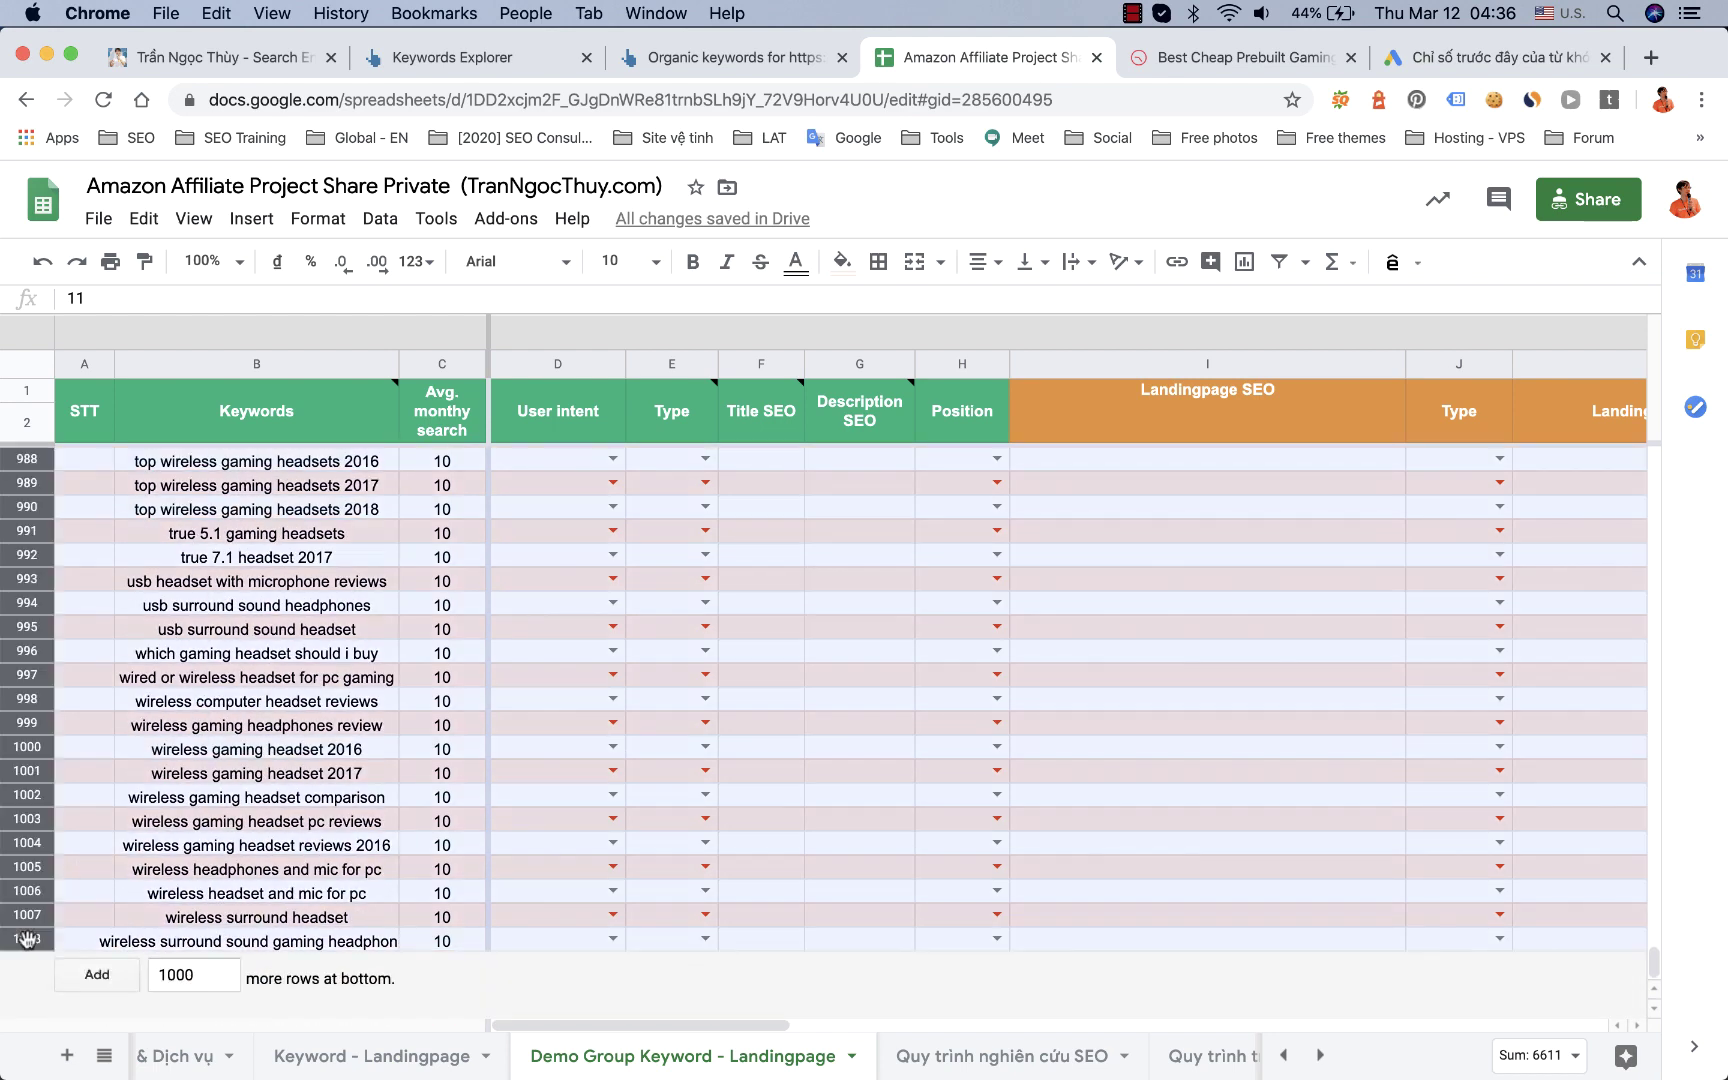
right_click(30, 812)
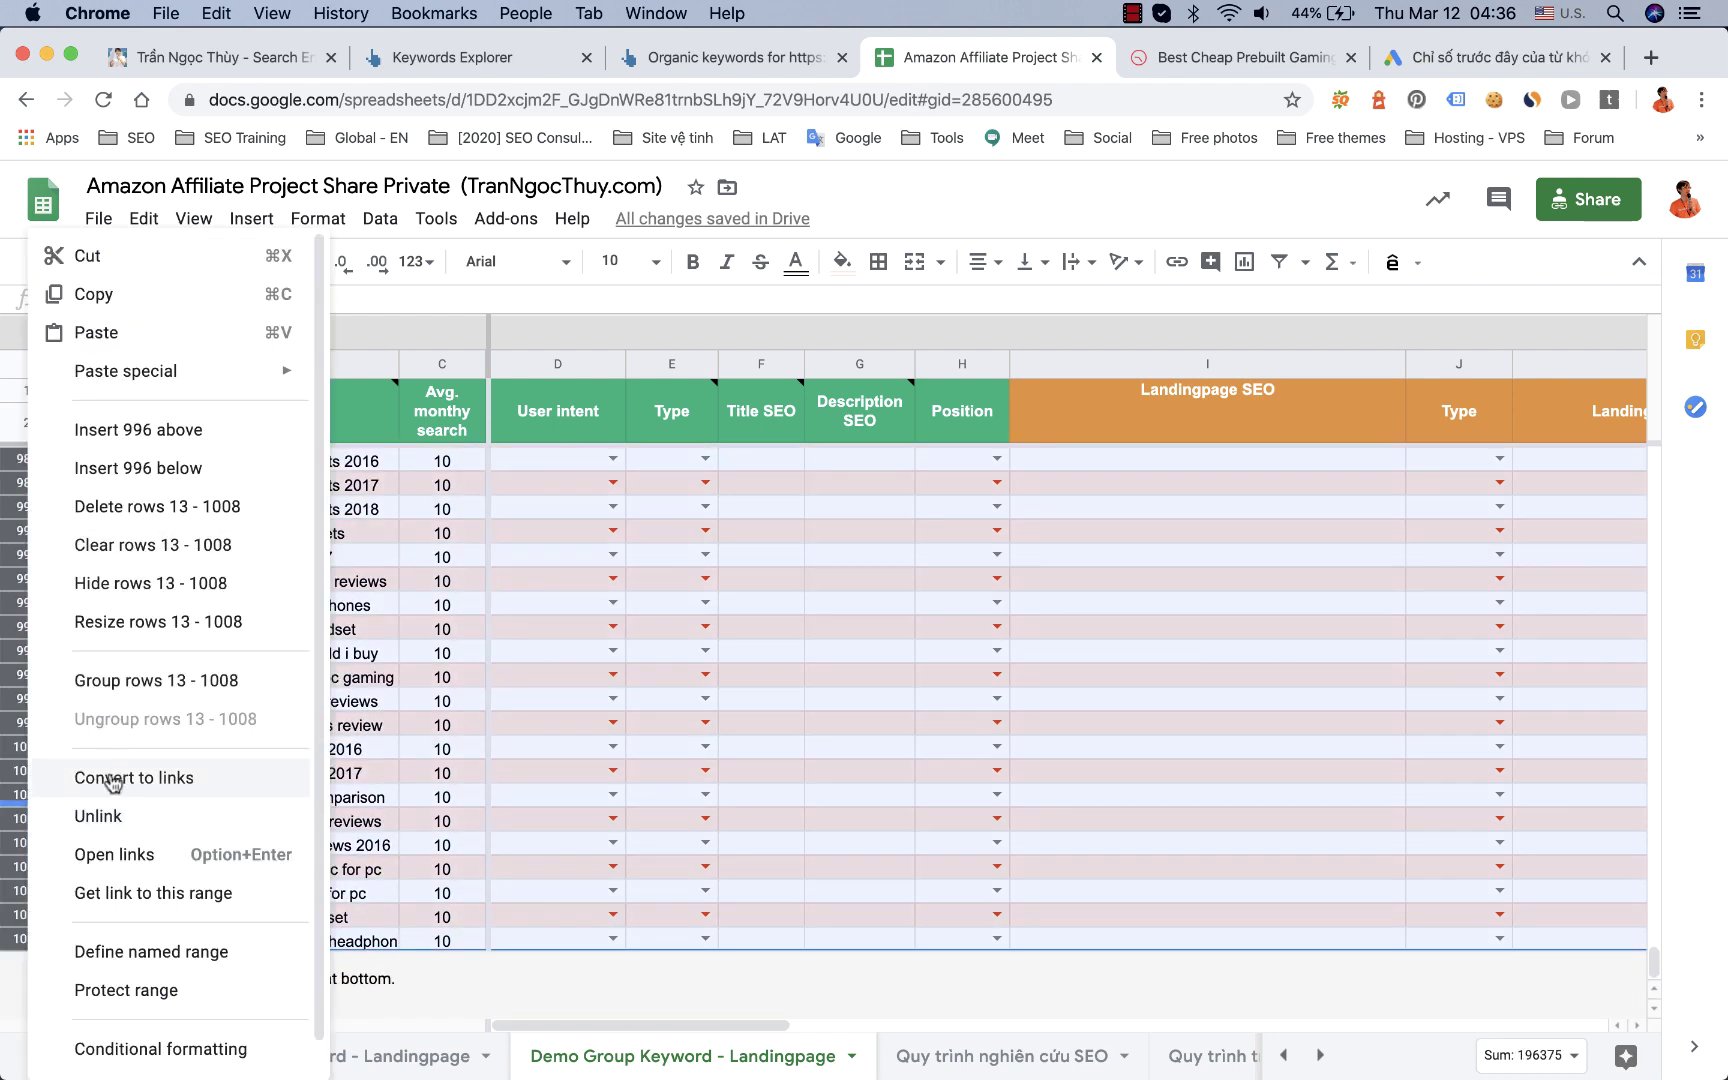
click(113, 682)
click(19, 692)
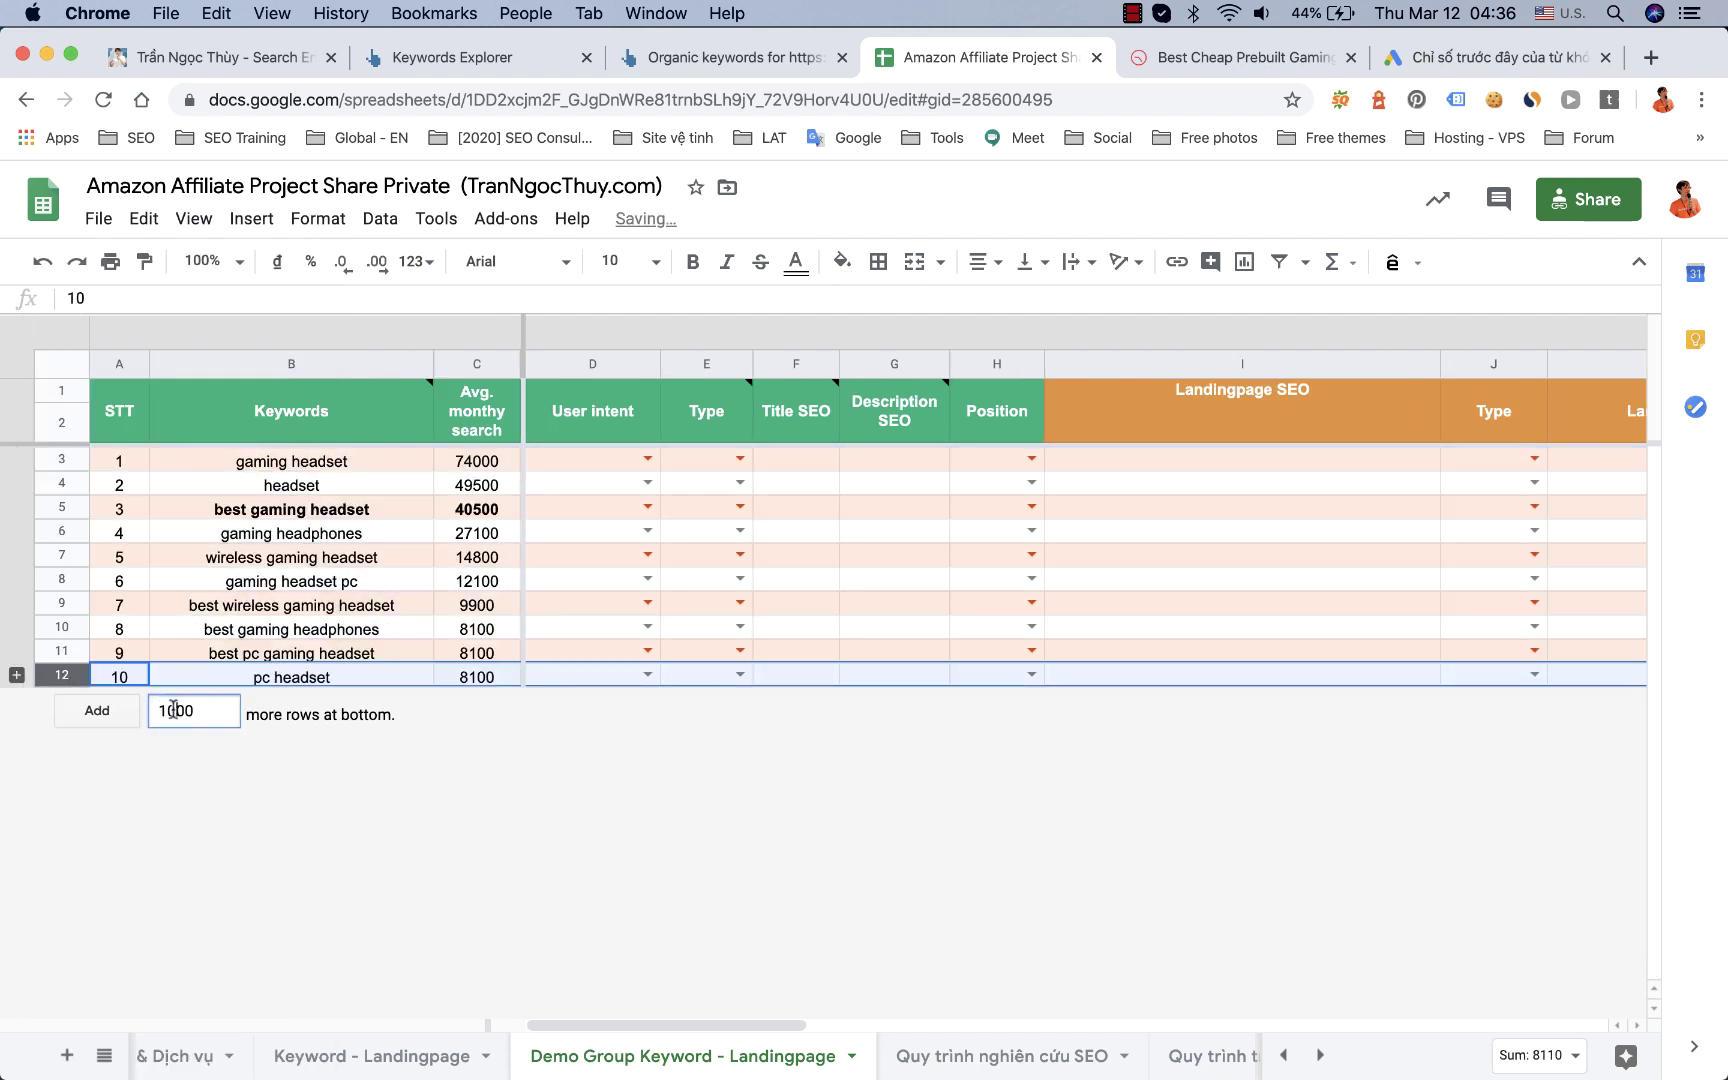
Step: Add 100 more rows at the bottom of the keyword sheet and collapse the row group beneath row 12
key(Return)
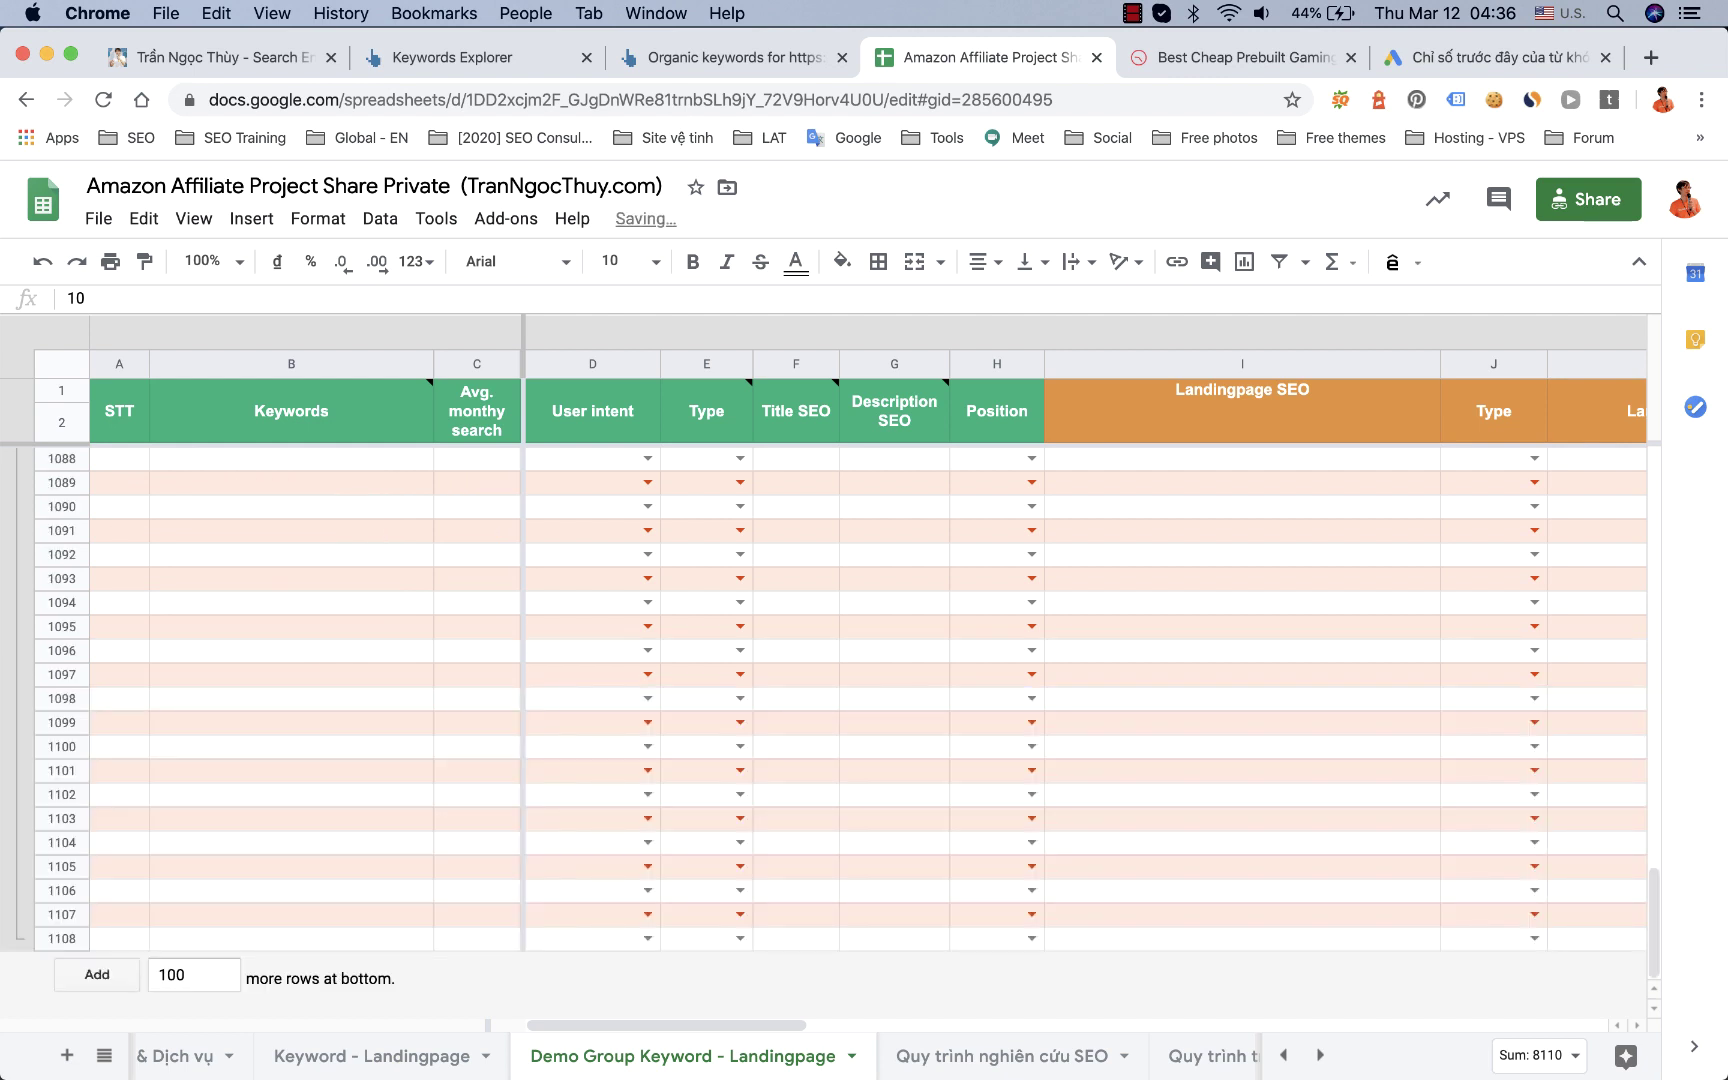
click(374, 605)
scroll(375, 610, up, 10)
scroll(377, 612, down, 10)
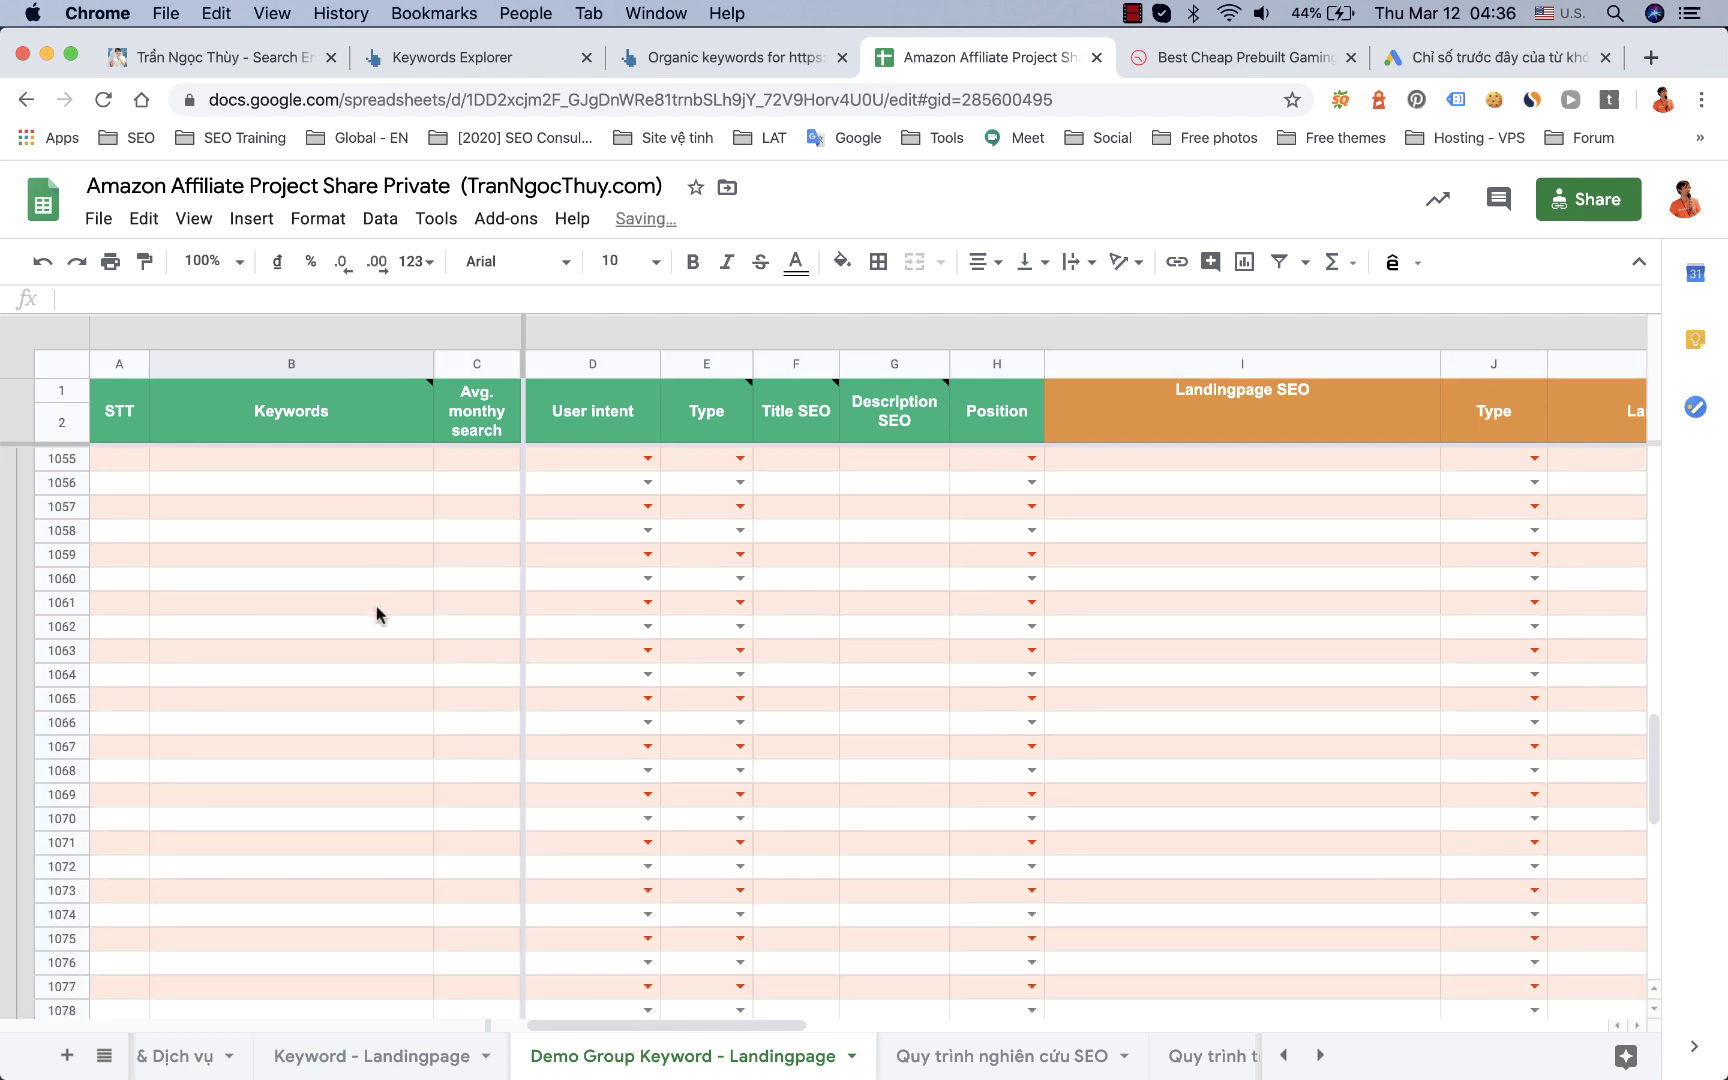
scroll(377, 612, up, 15)
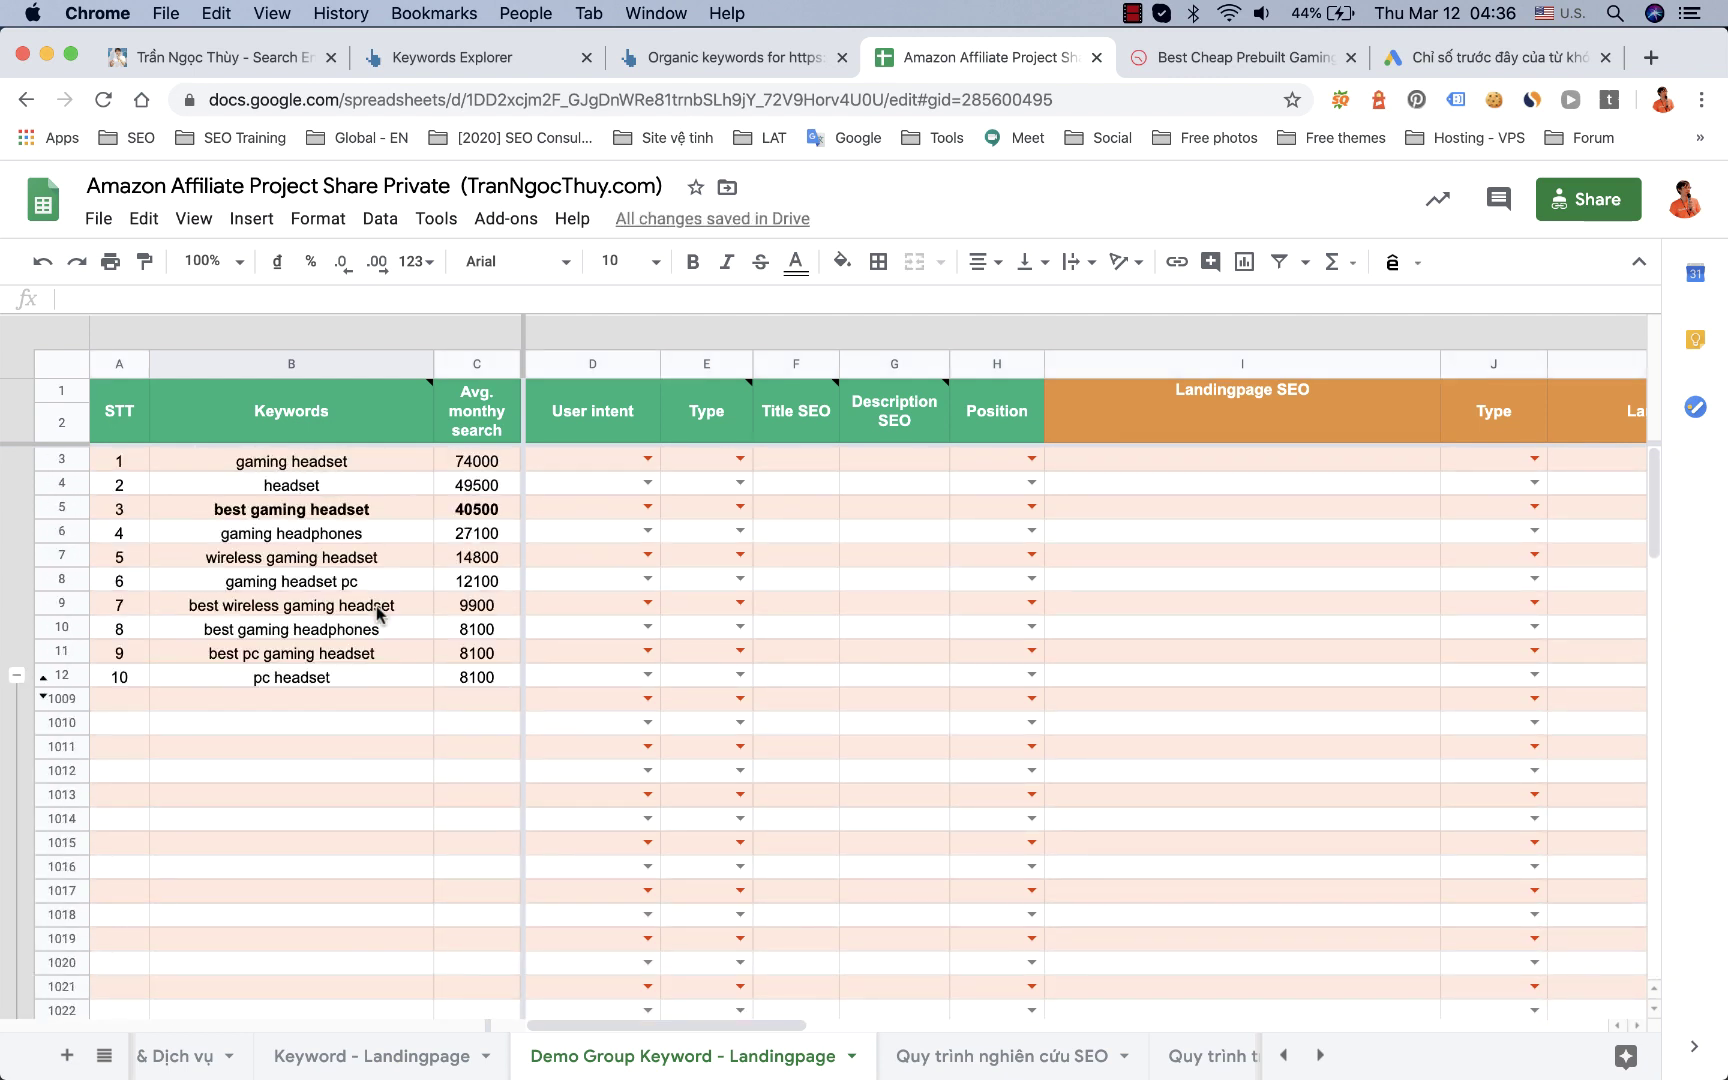
click(15, 679)
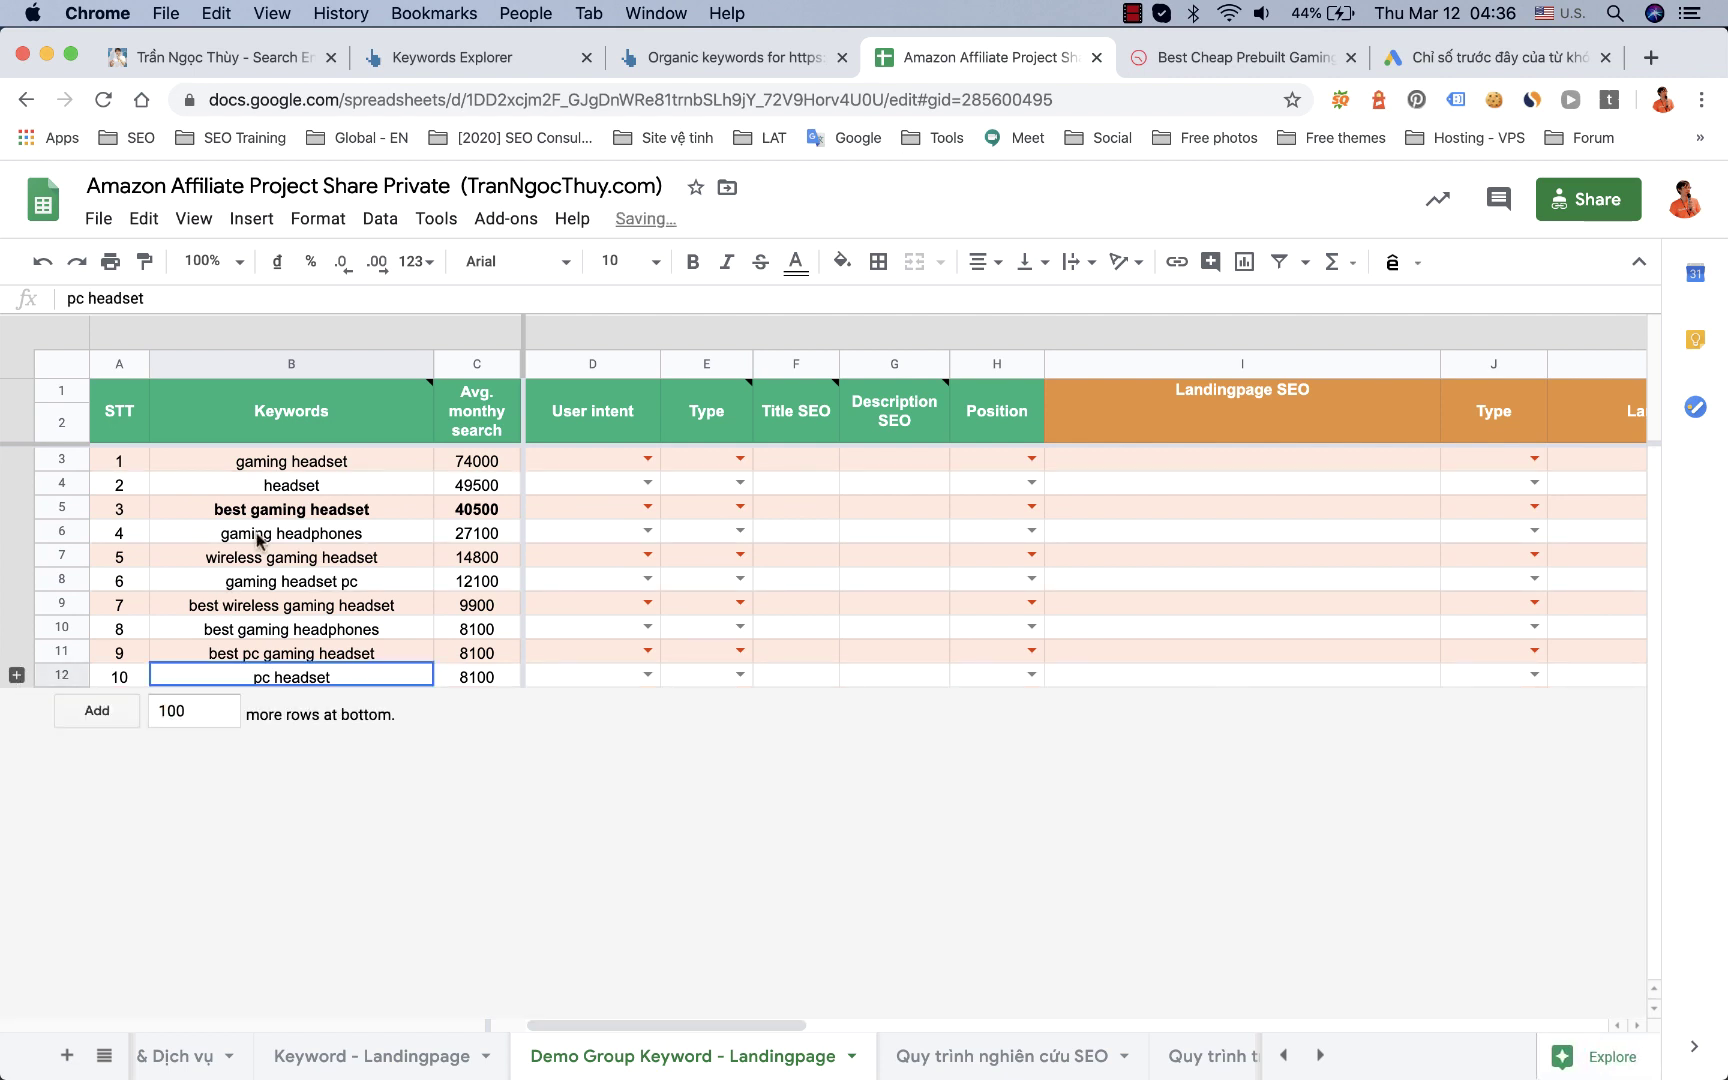
Step: Undo the added rows and the grouping of the rows below the tenth keyword
click(16, 677)
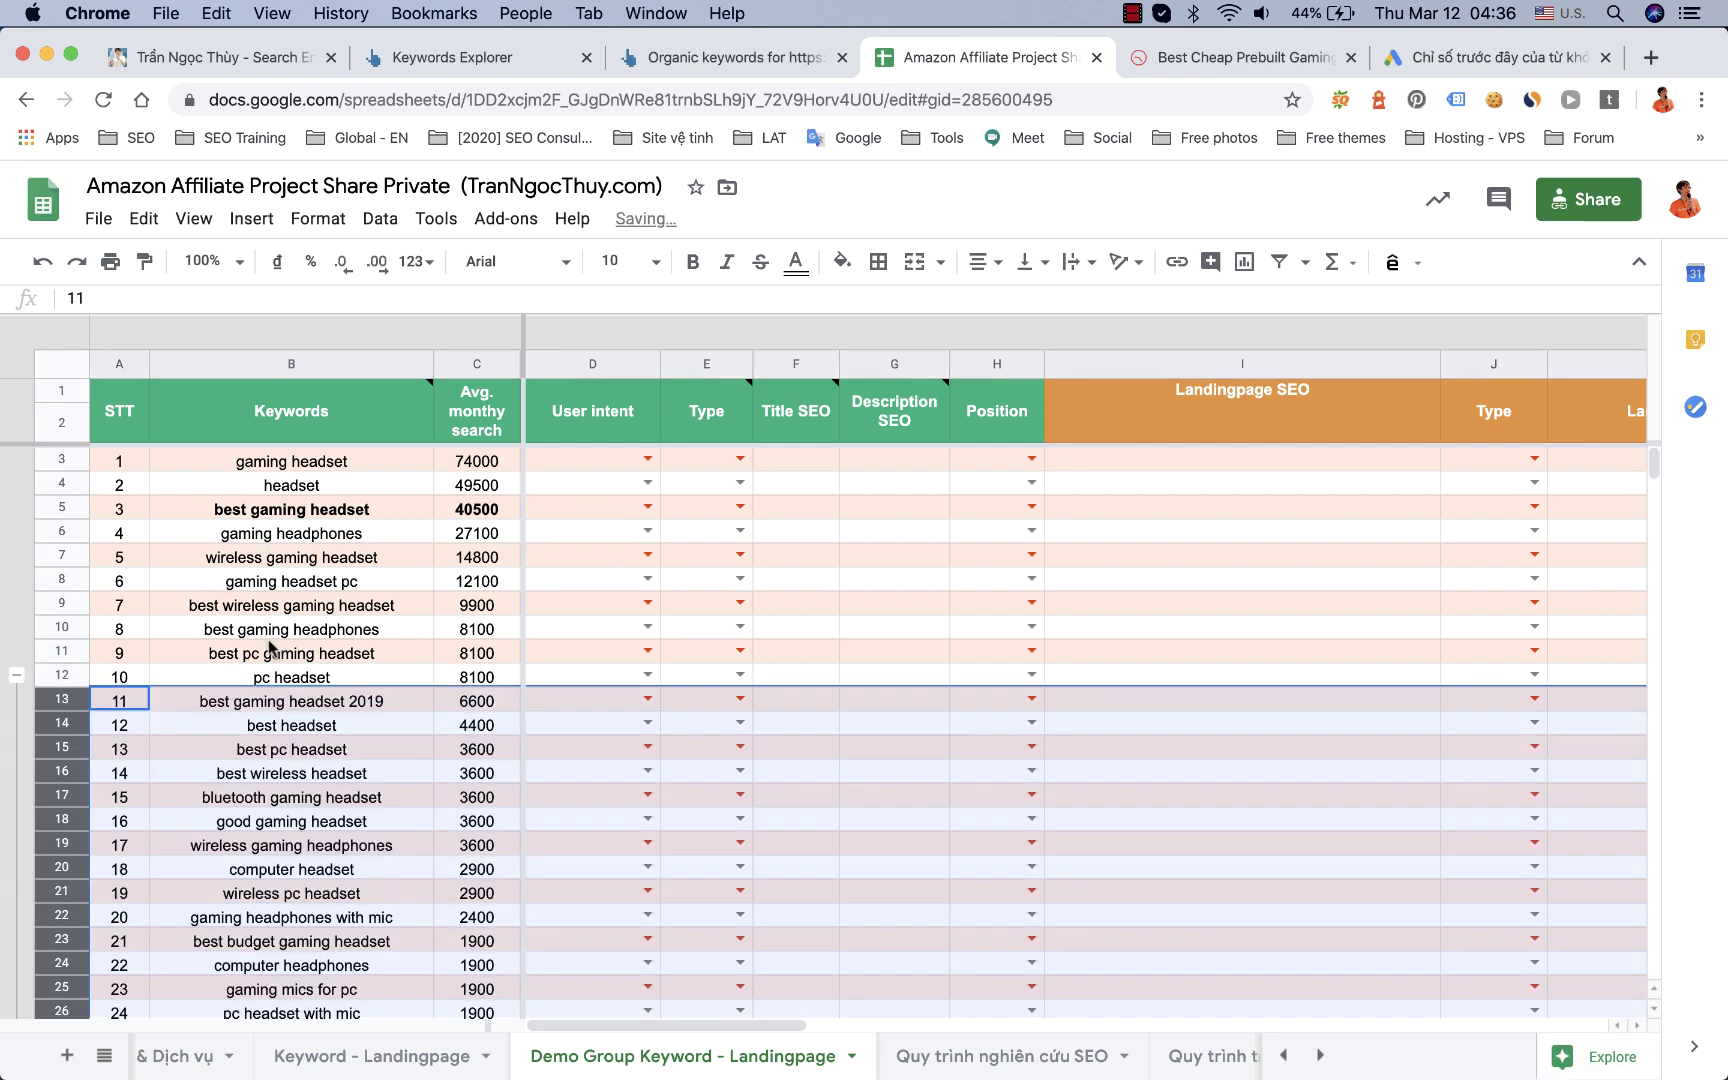
click(195, 677)
scroll(230, 710, down, 1)
key(super+z)
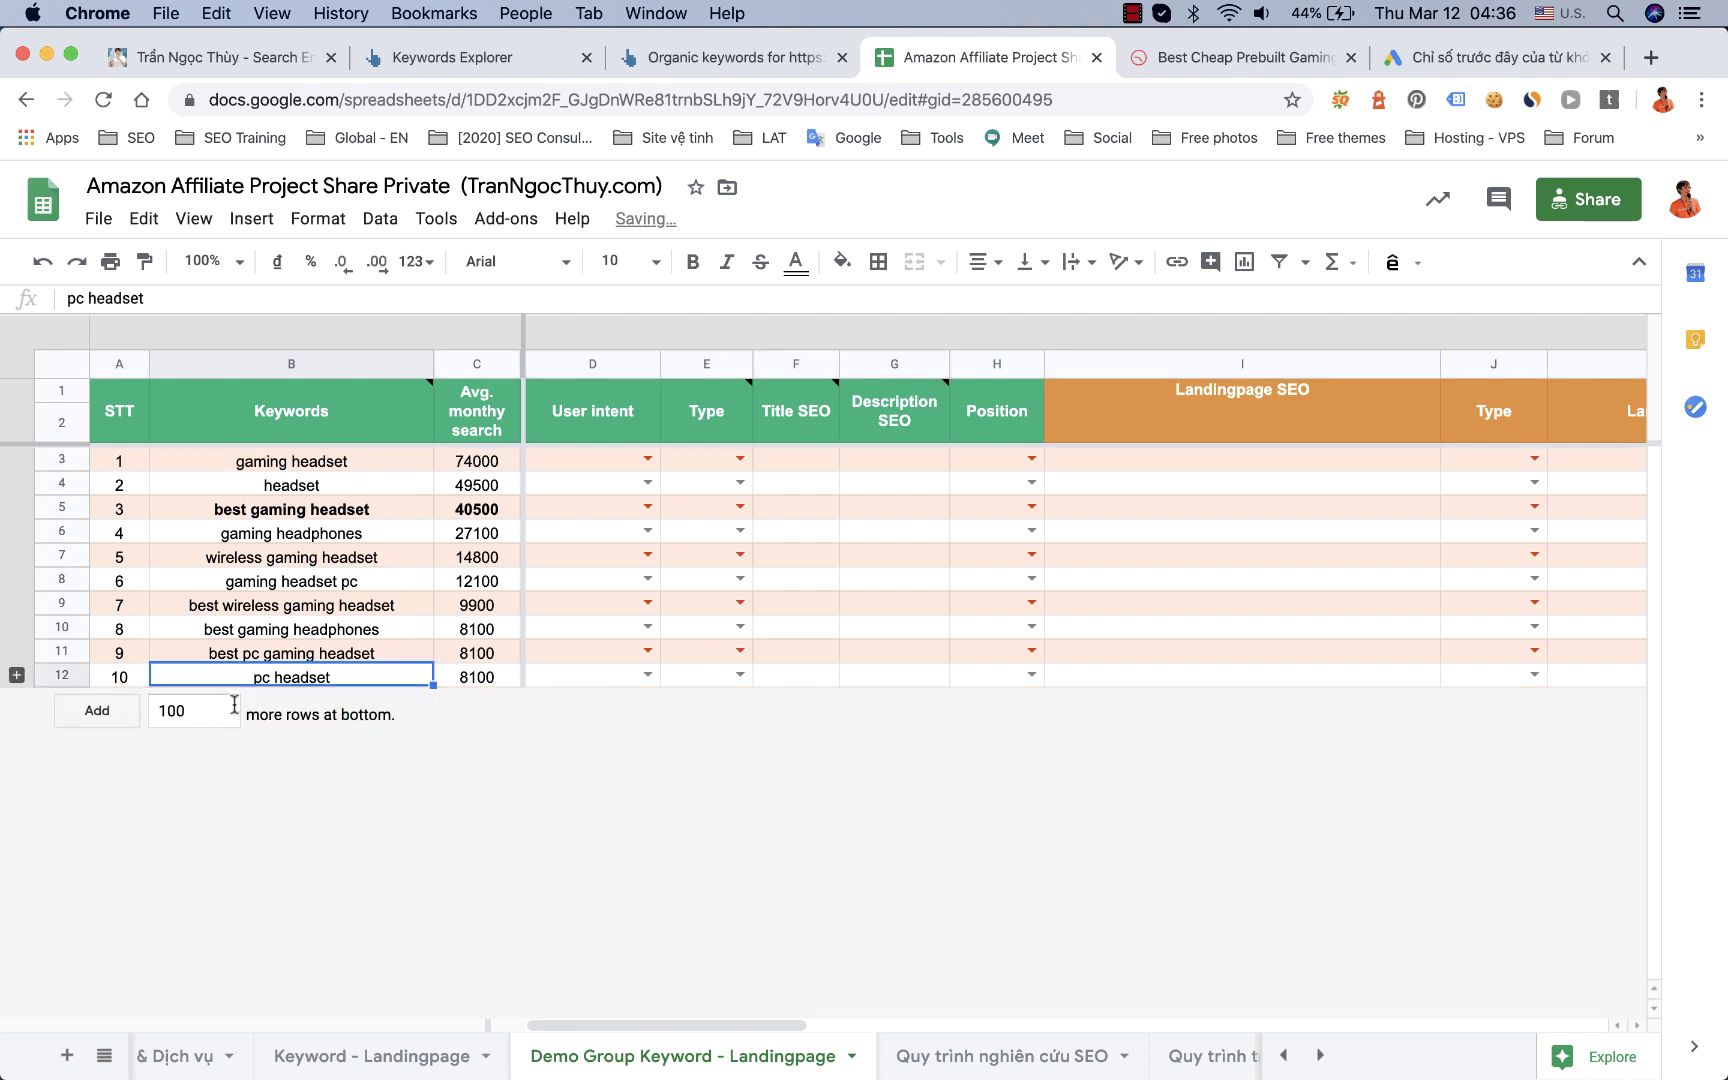
key(super+Down)
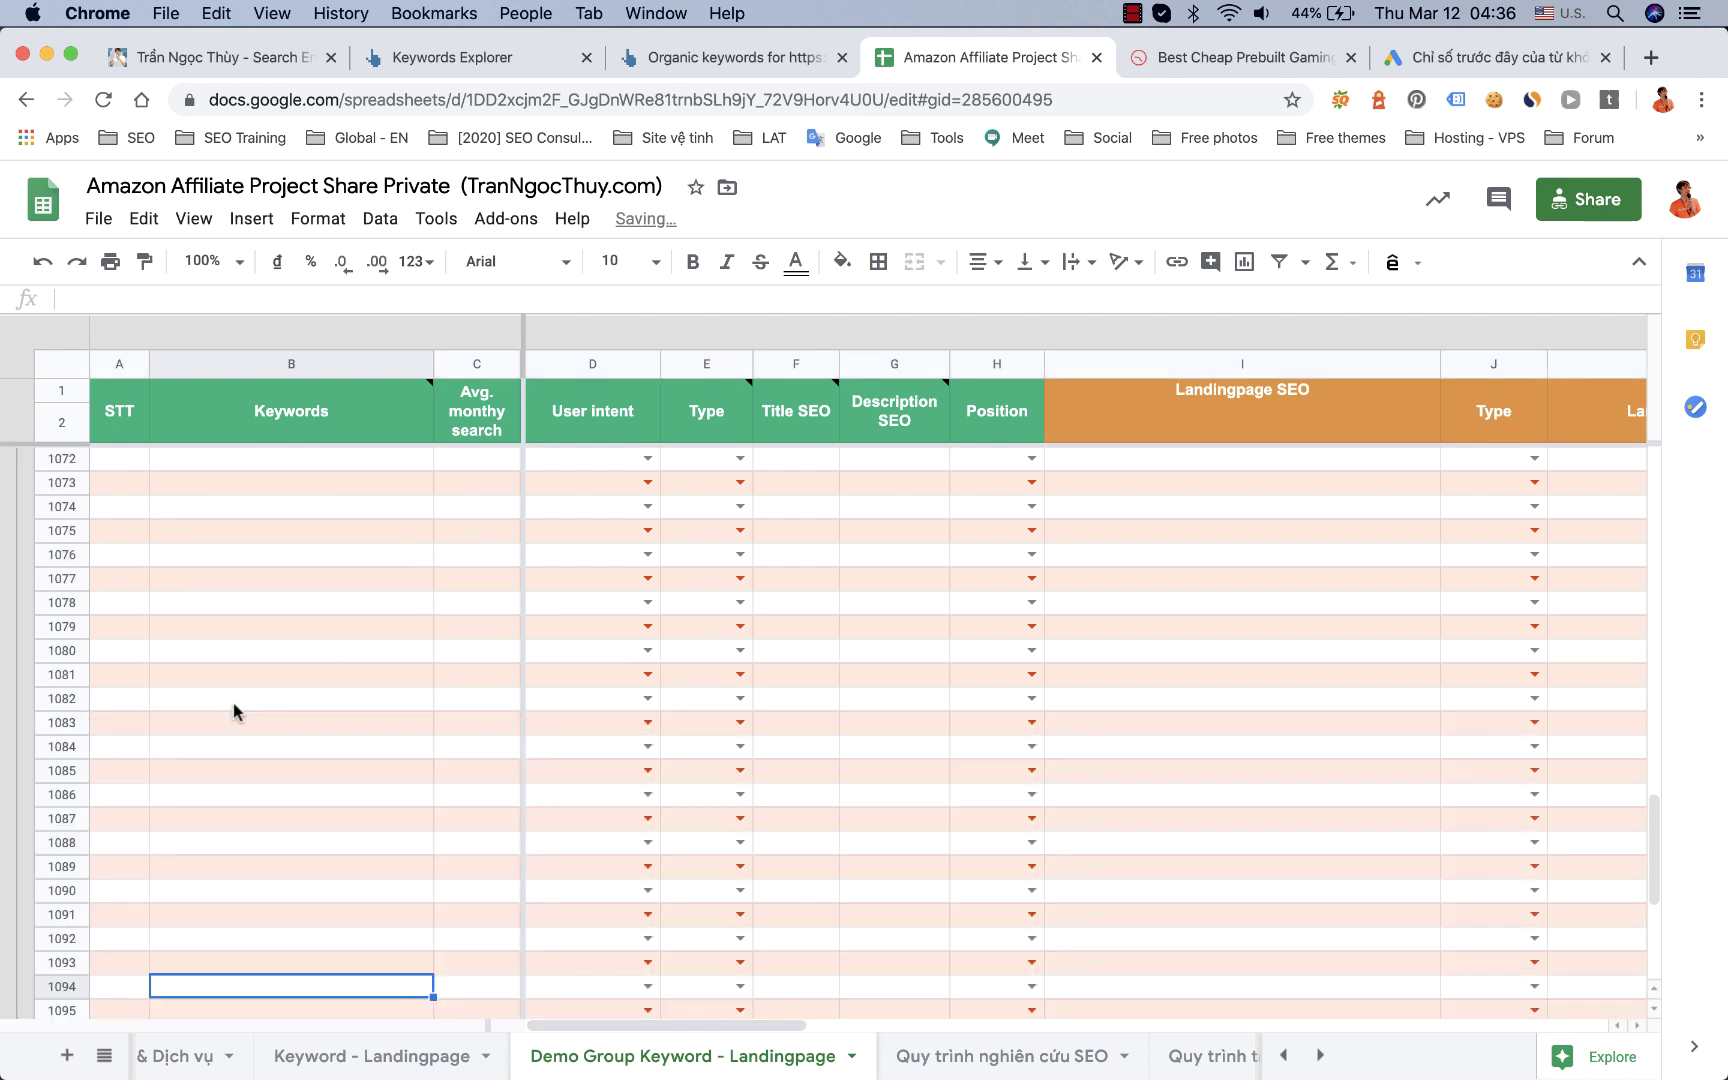
key(super+shift+z)
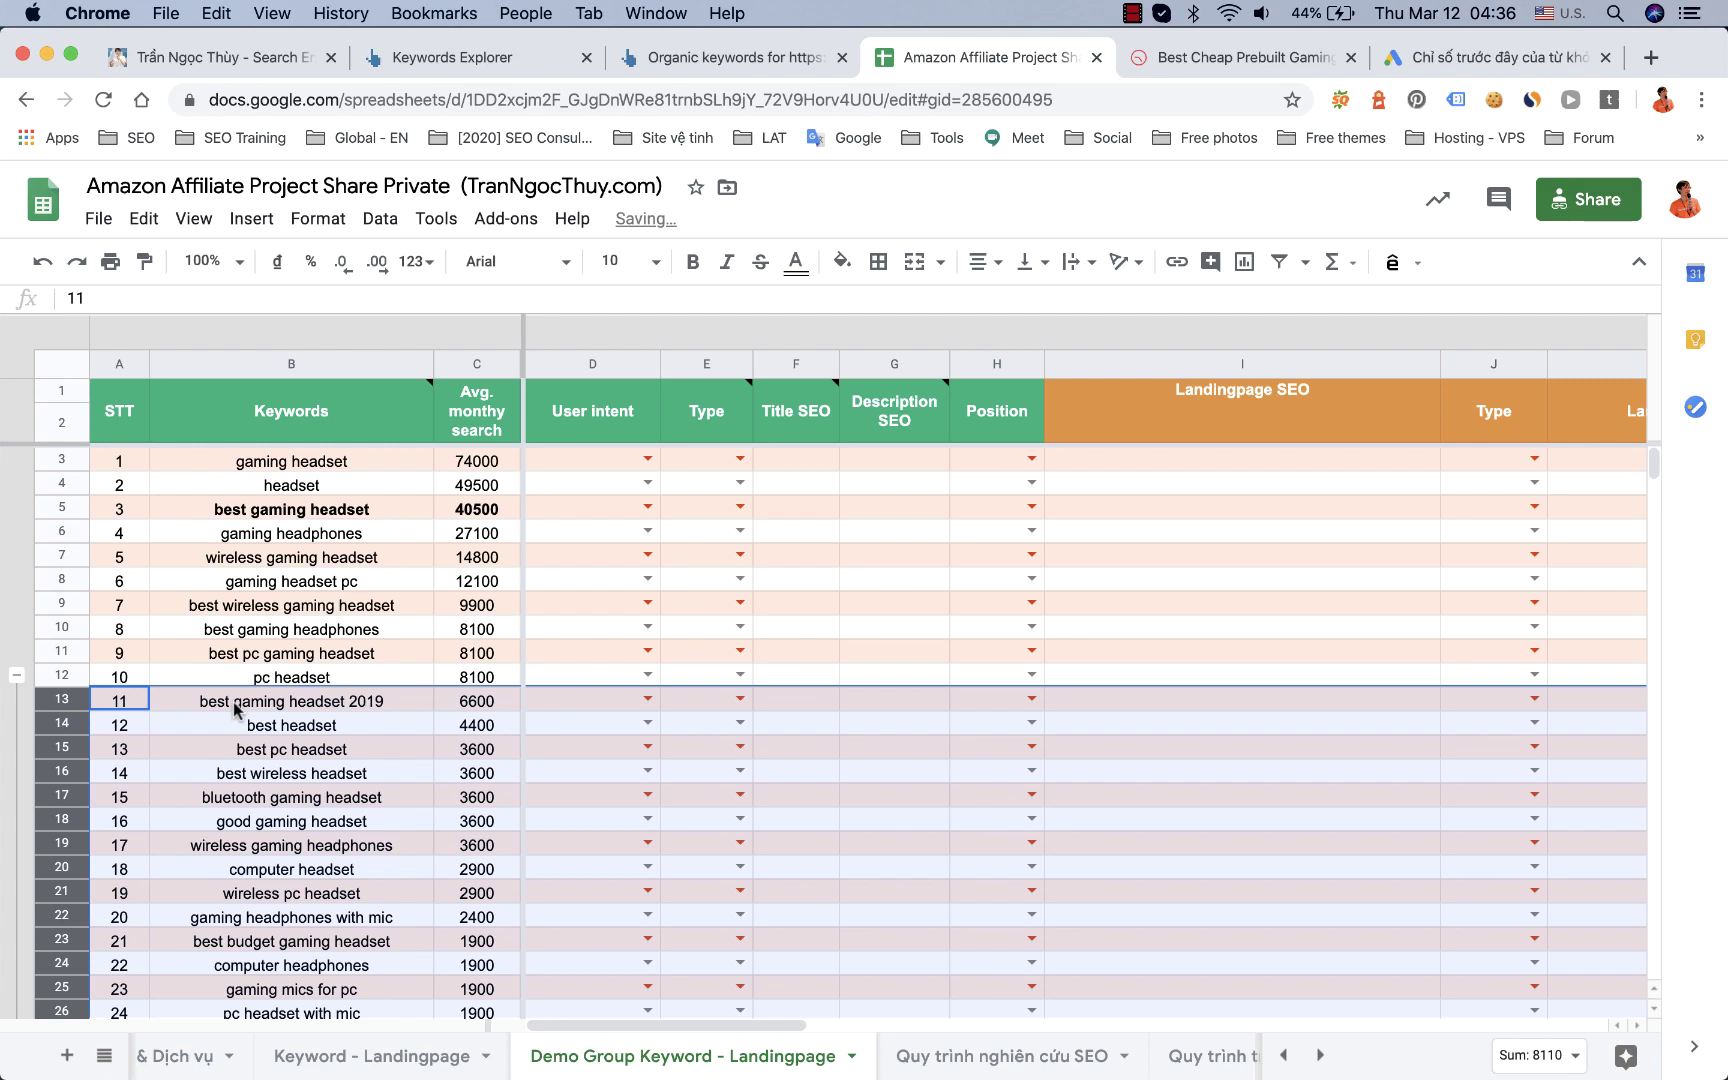
click(237, 708)
key(super+z)
click(207, 708)
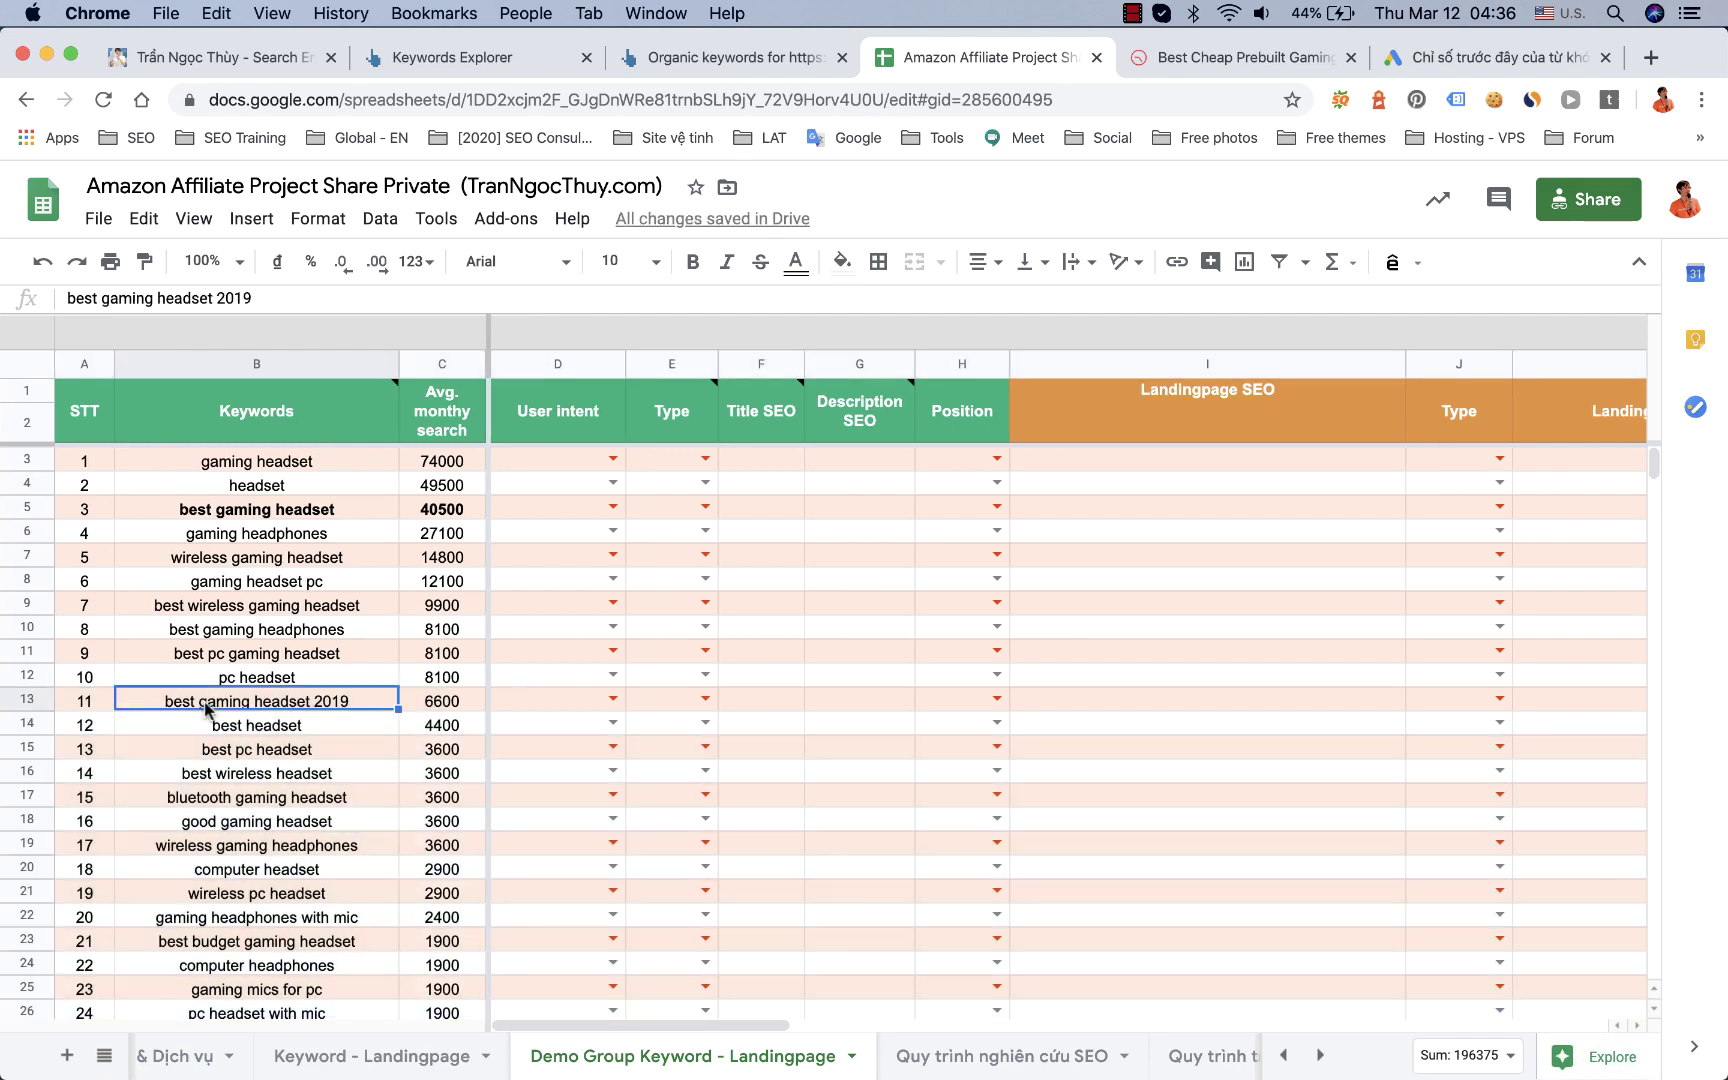
Step: Group rows 13 to 1007, leaving the last keyword row 1008 out, and collapse the group
click(26, 700)
scroll(25, 705, down, 20)
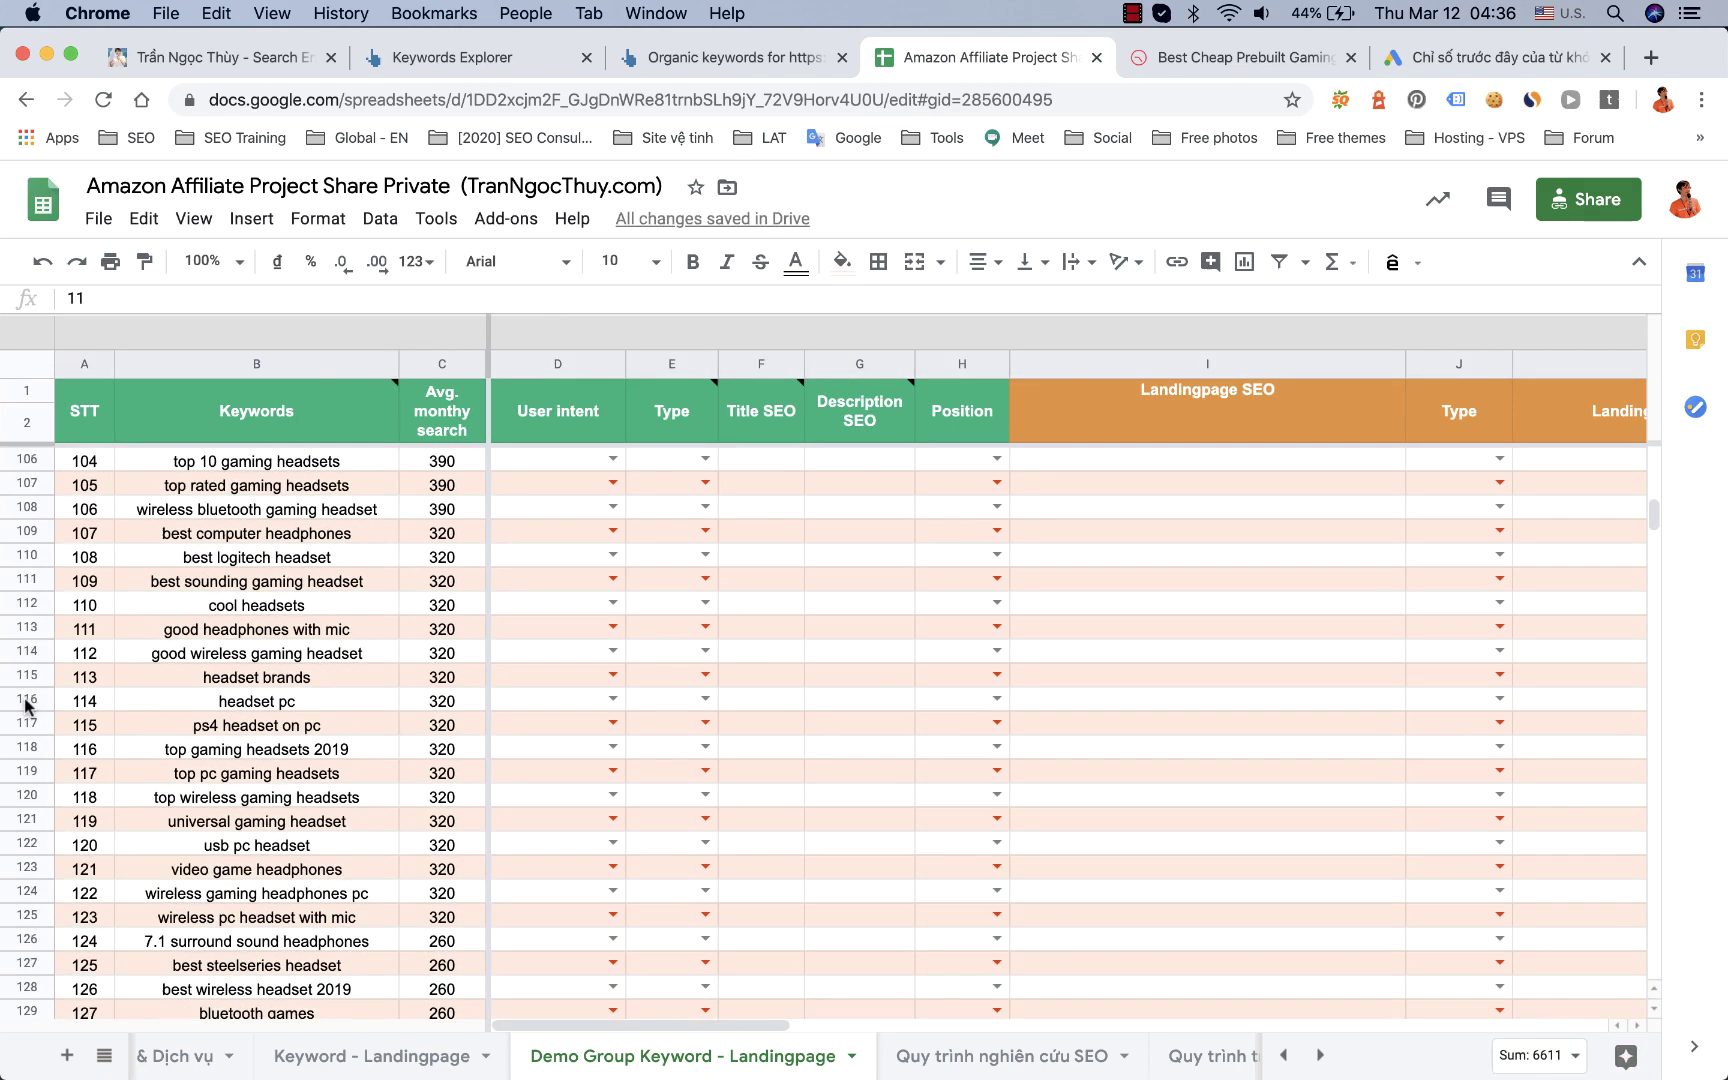
scroll(25, 705, down, 20)
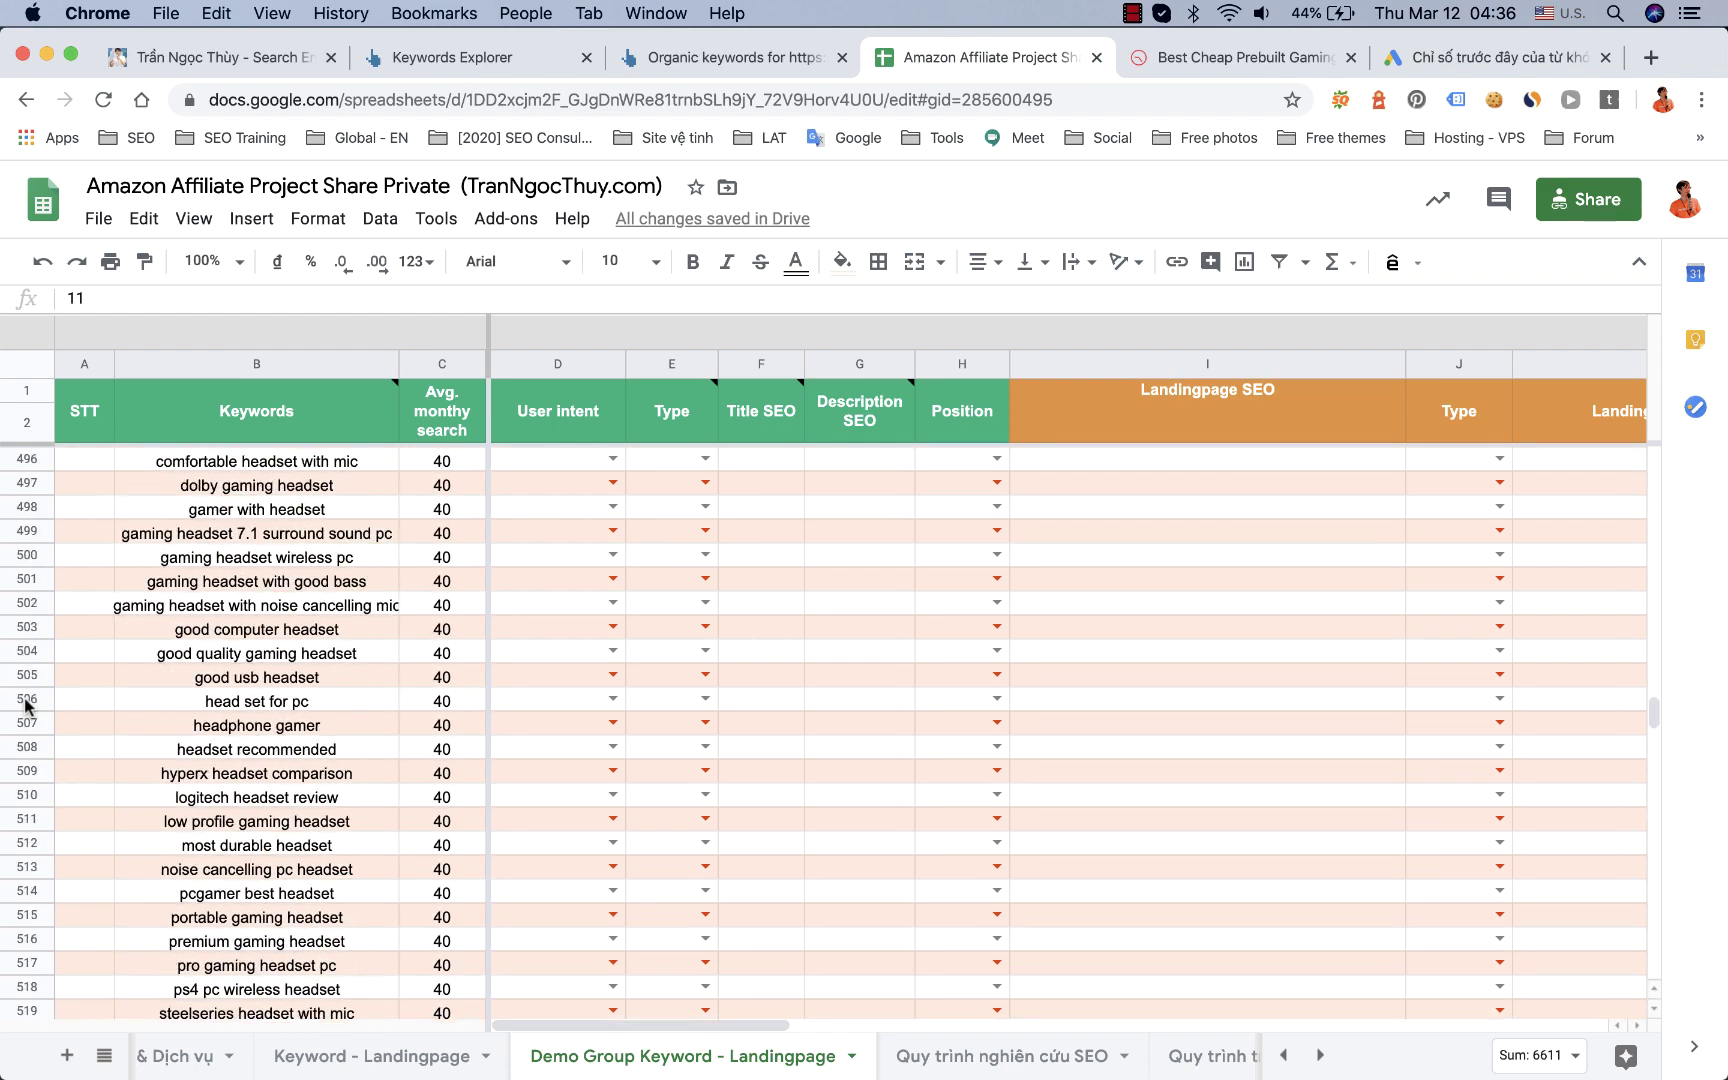
scroll(27, 705, down, 20)
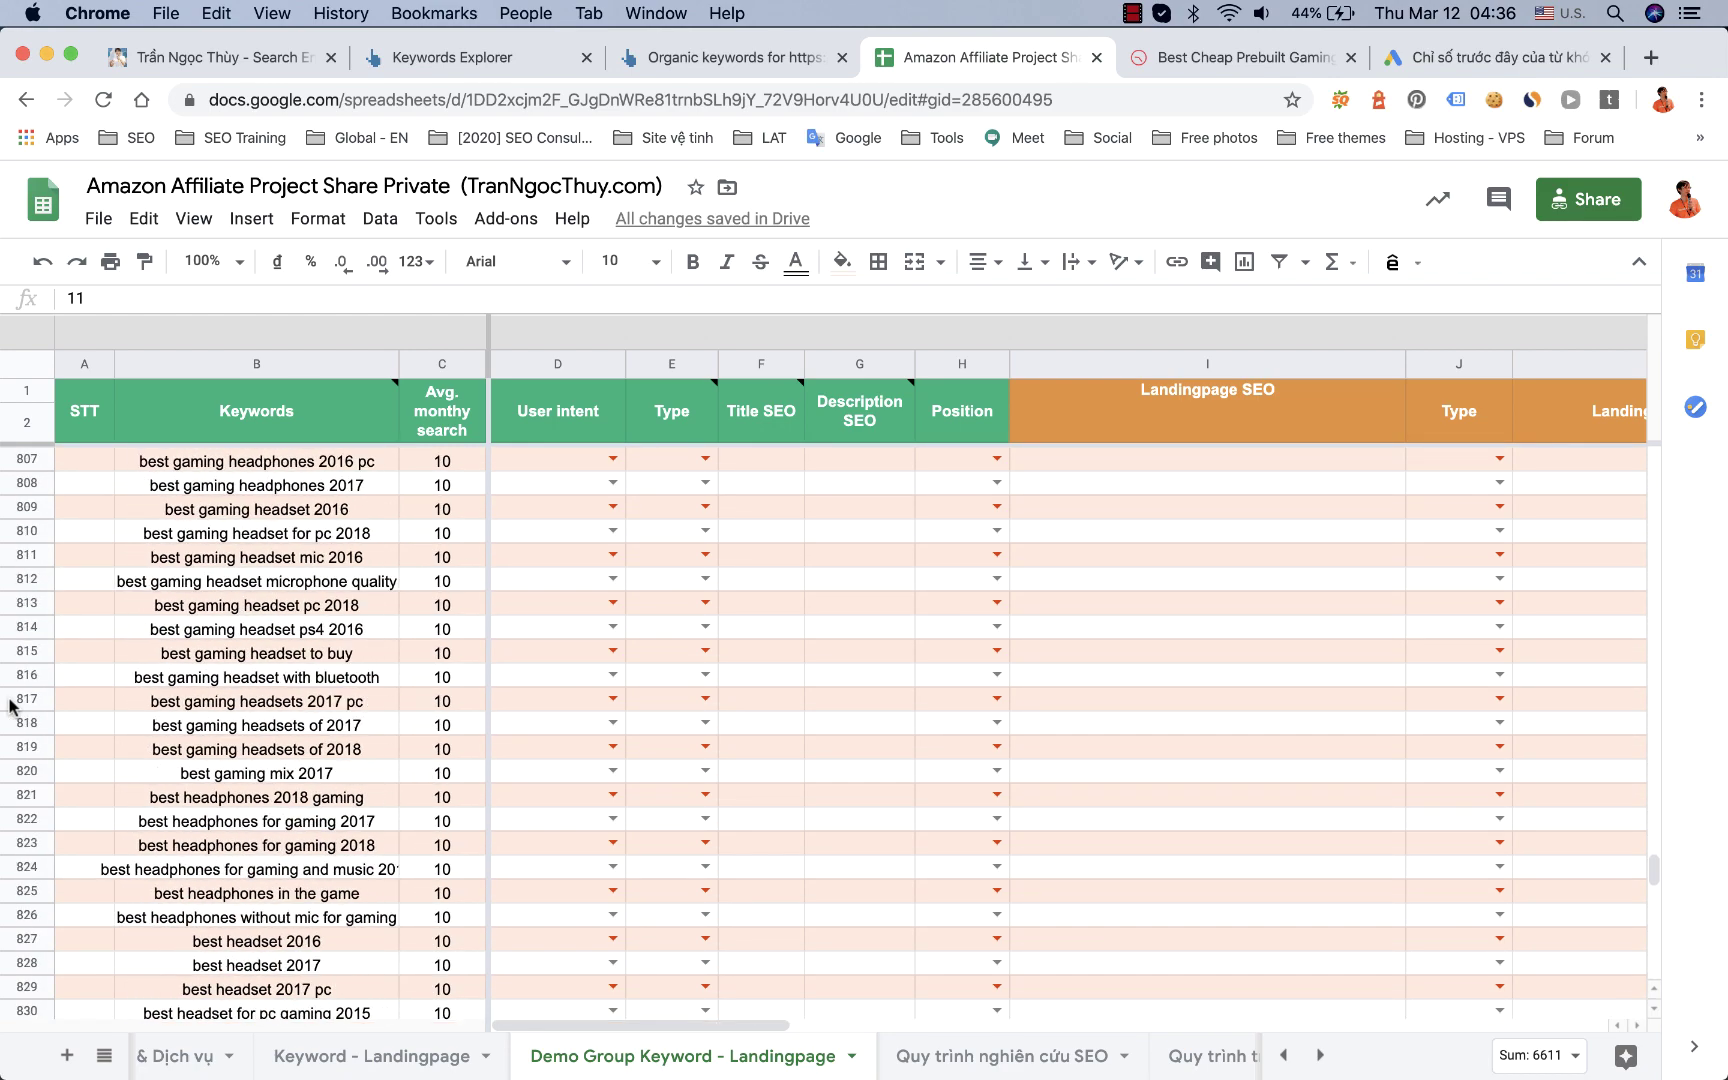
scroll(10, 705, down, 20)
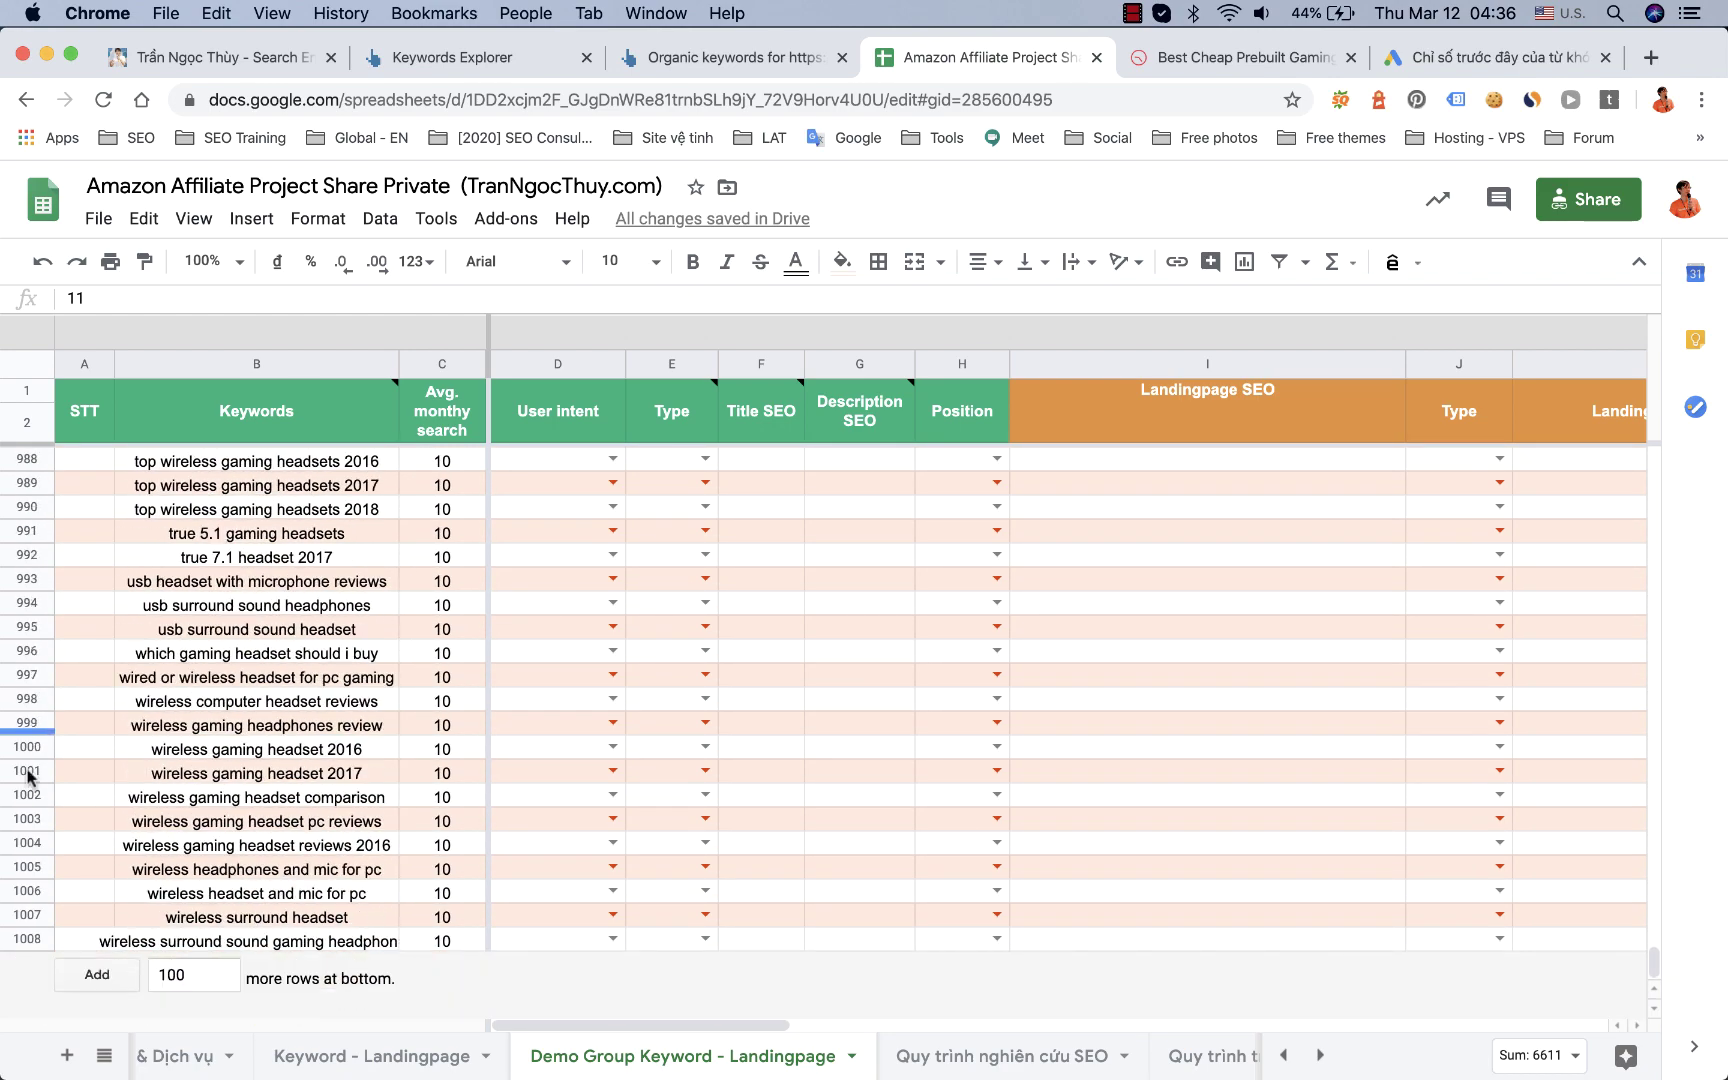
shift+click(27, 915)
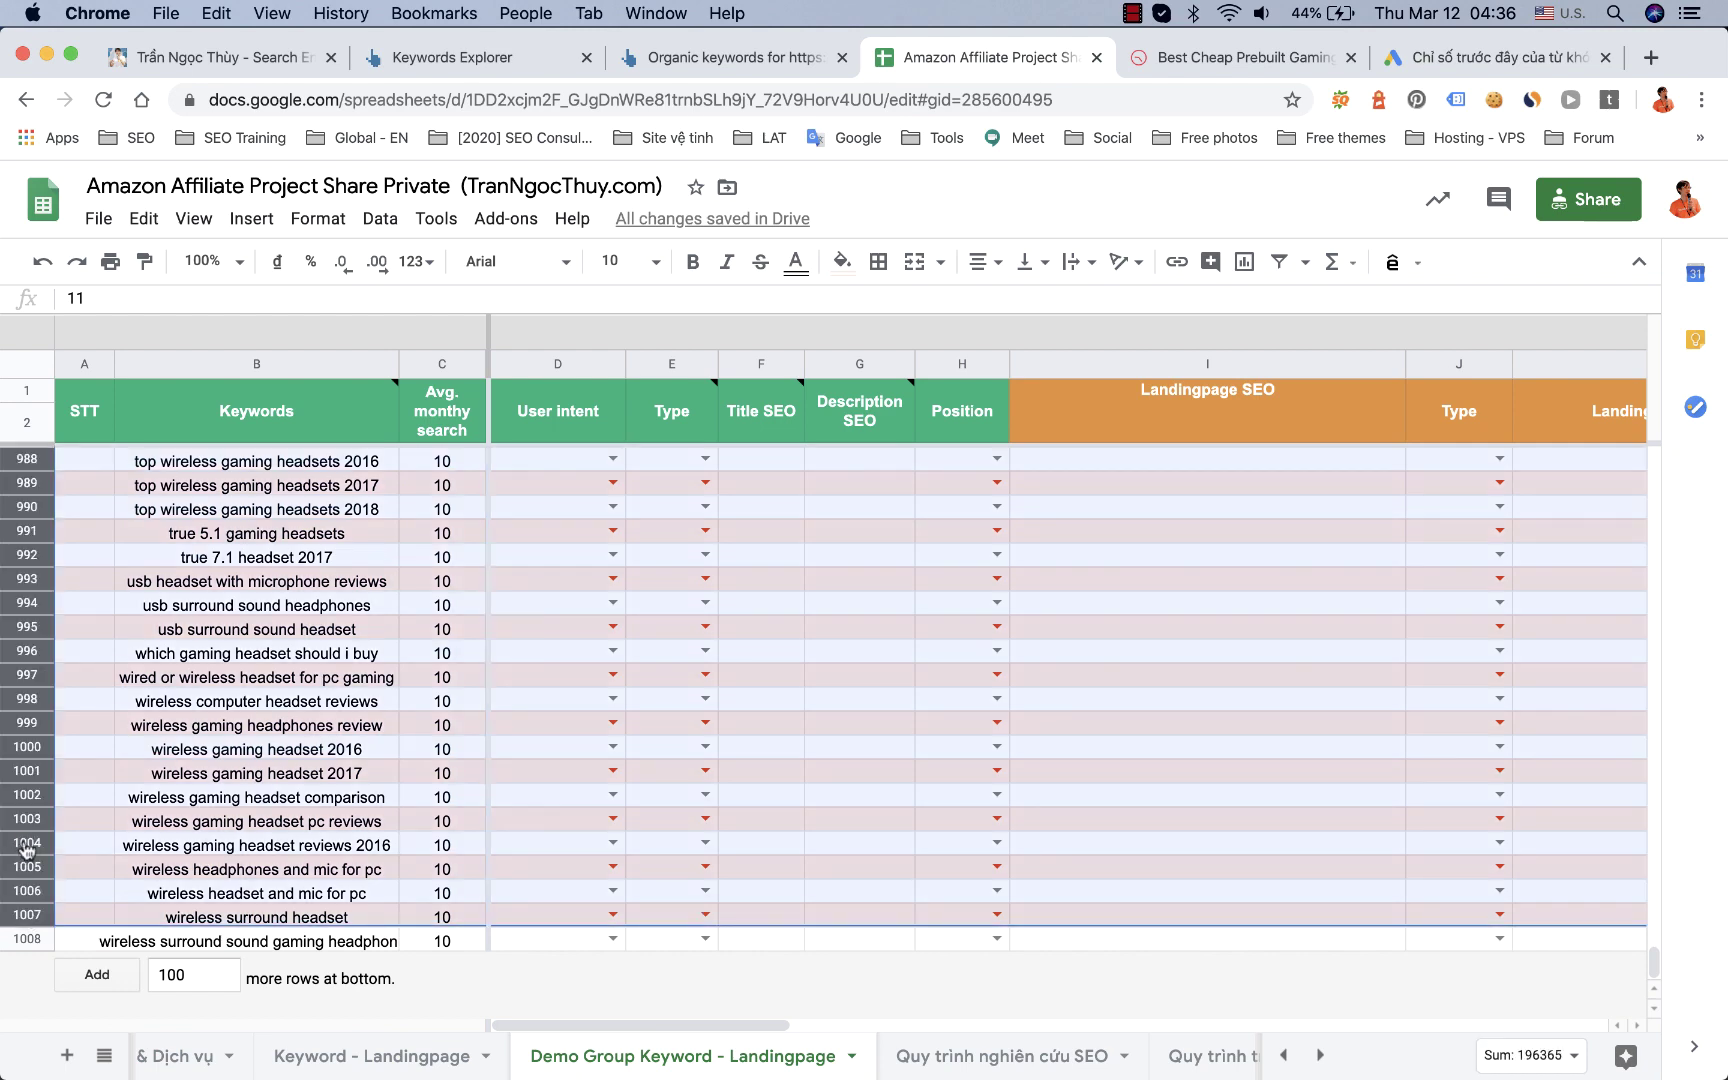
right_click(27, 848)
click(40, 686)
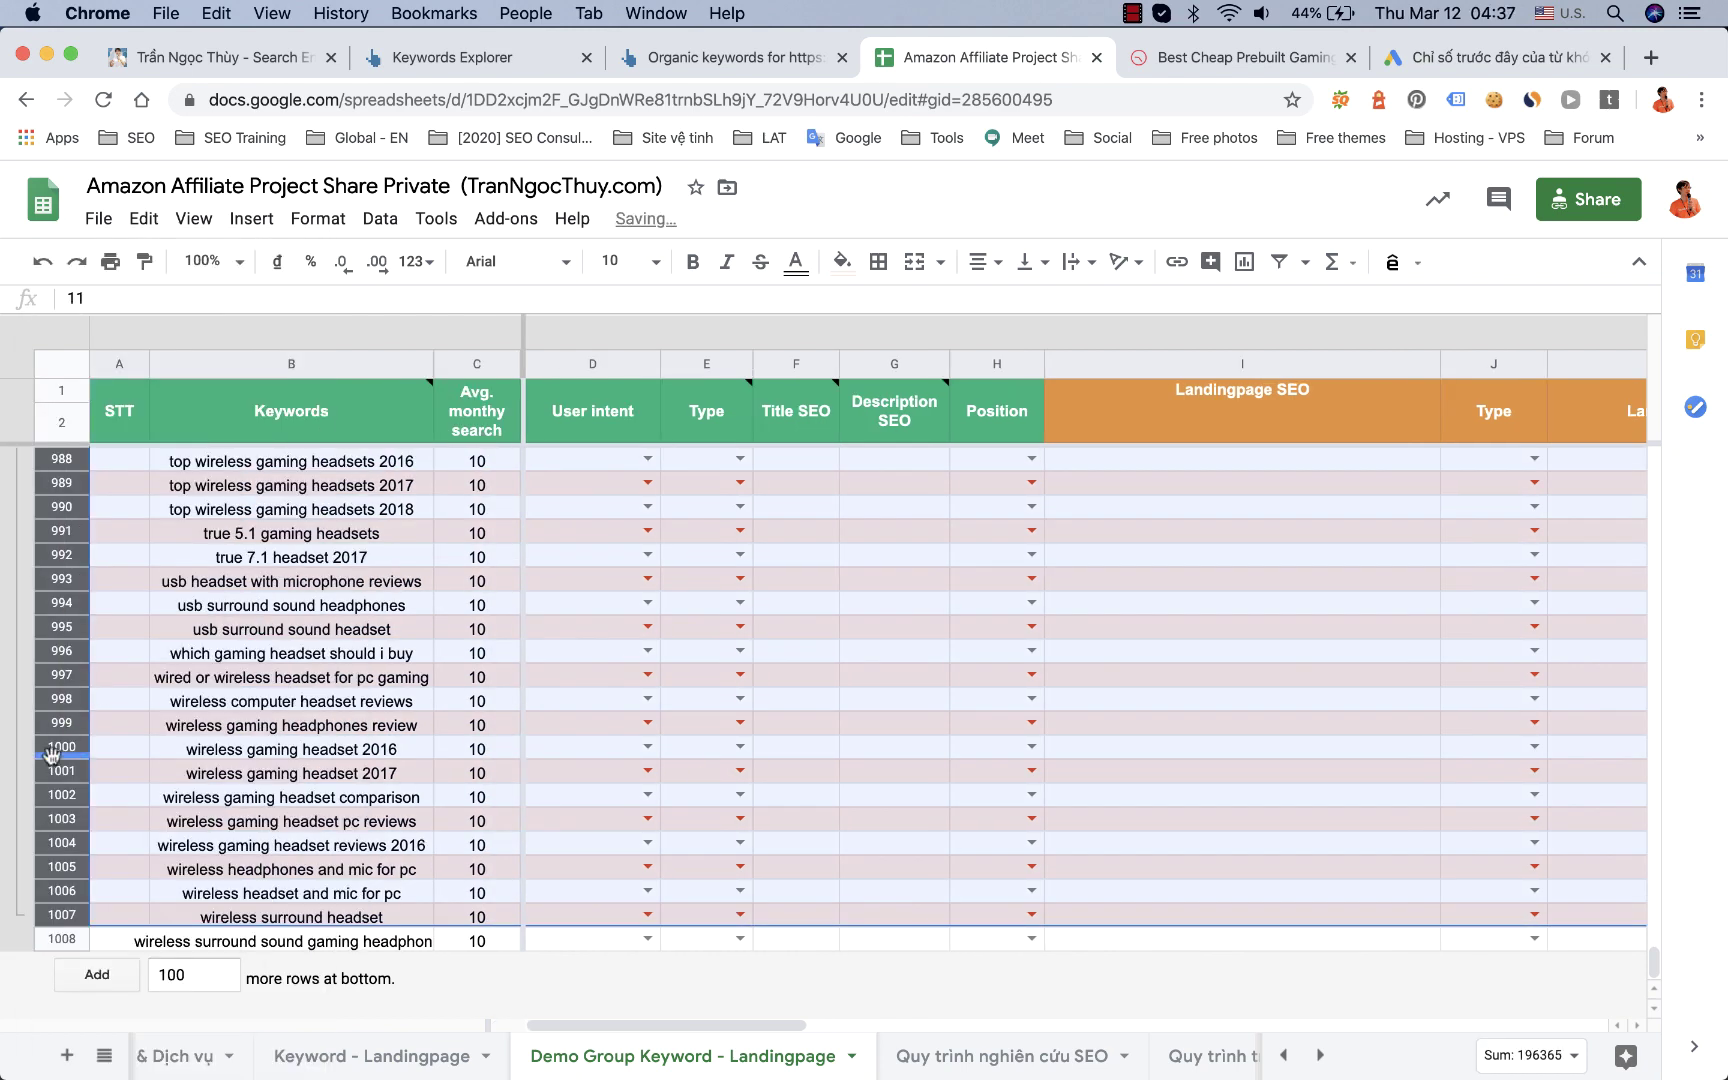
click(14, 768)
Step: Add 100 more rows at the bottom of the keyword sheet
click(202, 736)
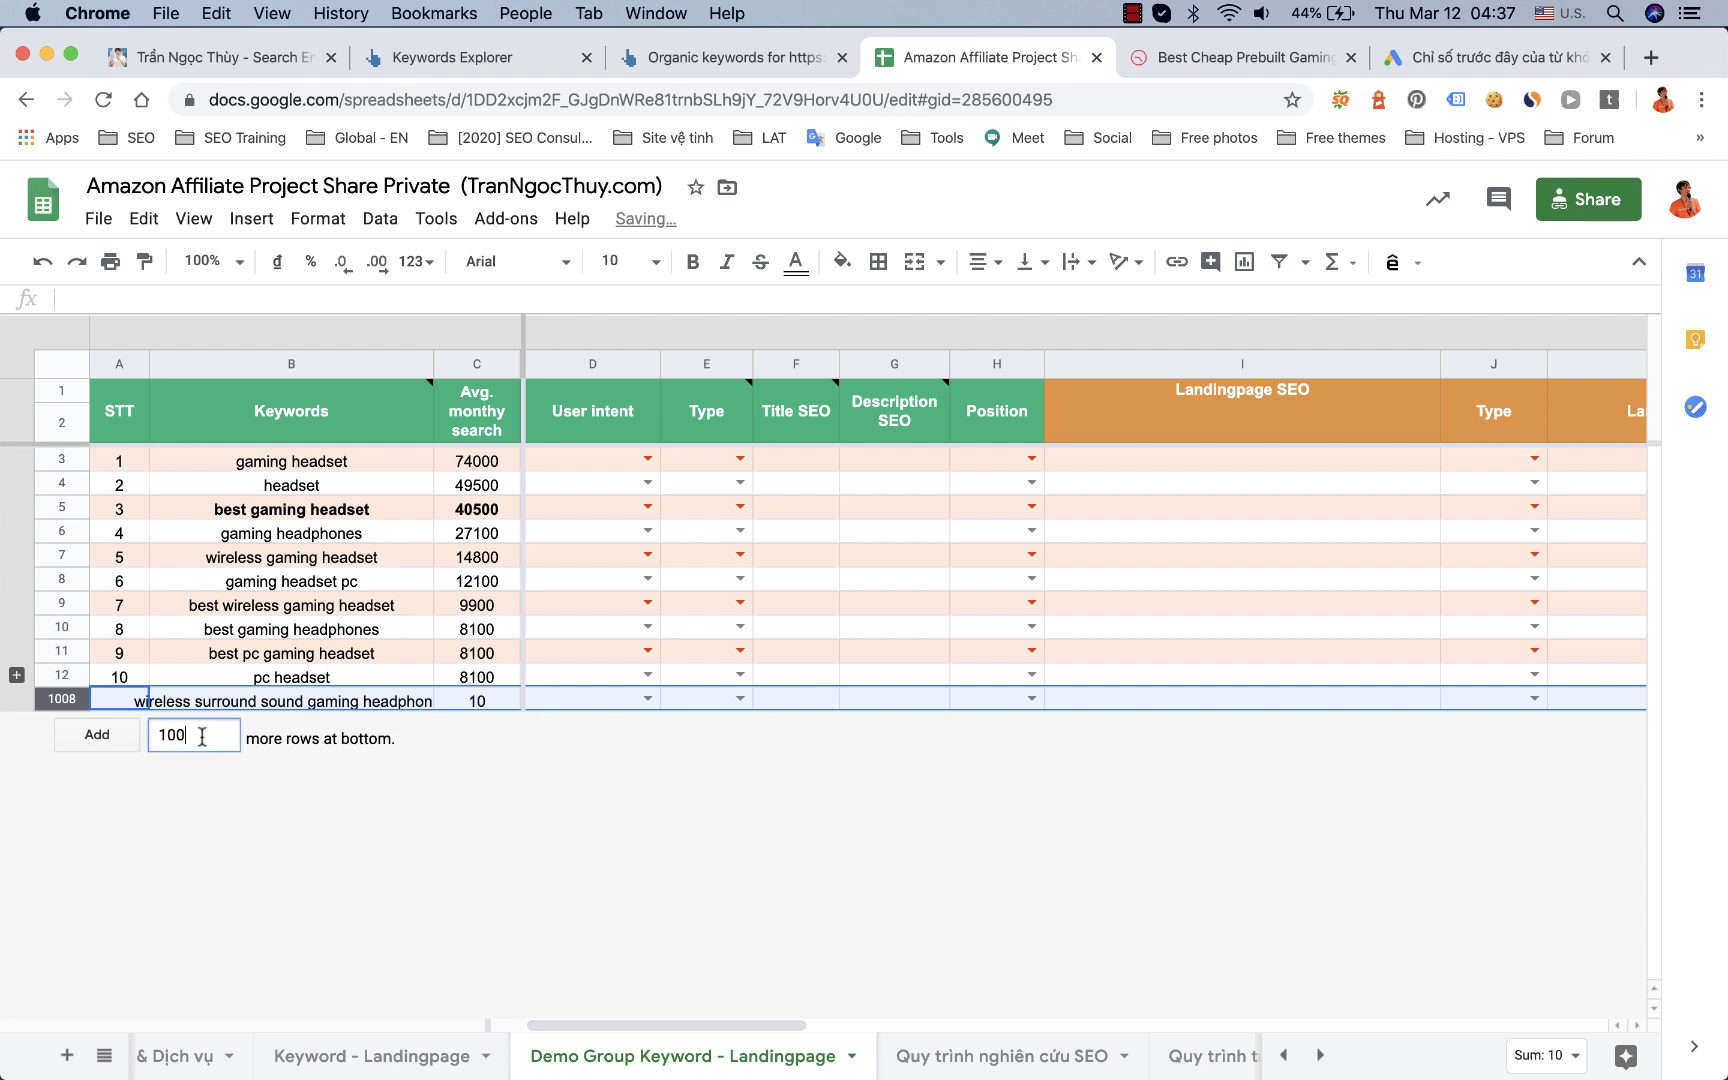
key(Return)
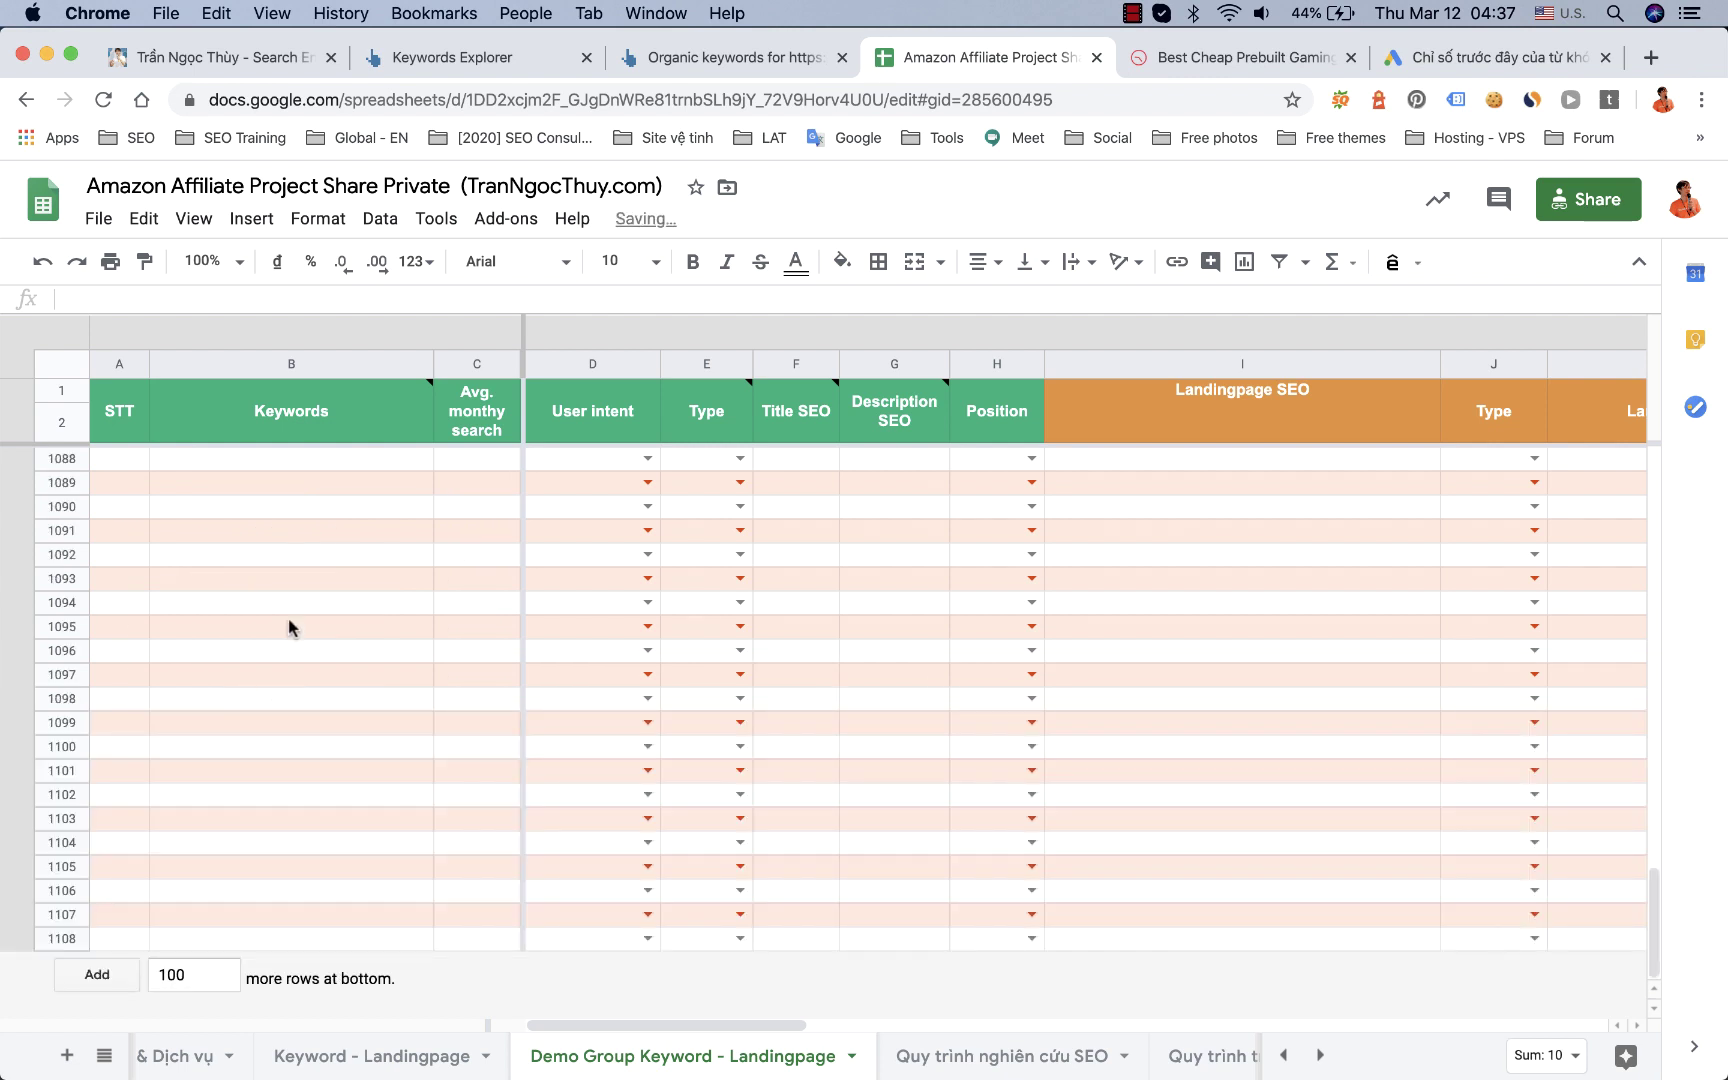
scroll(340, 725, up, 20)
scroll(340, 725, down, 1)
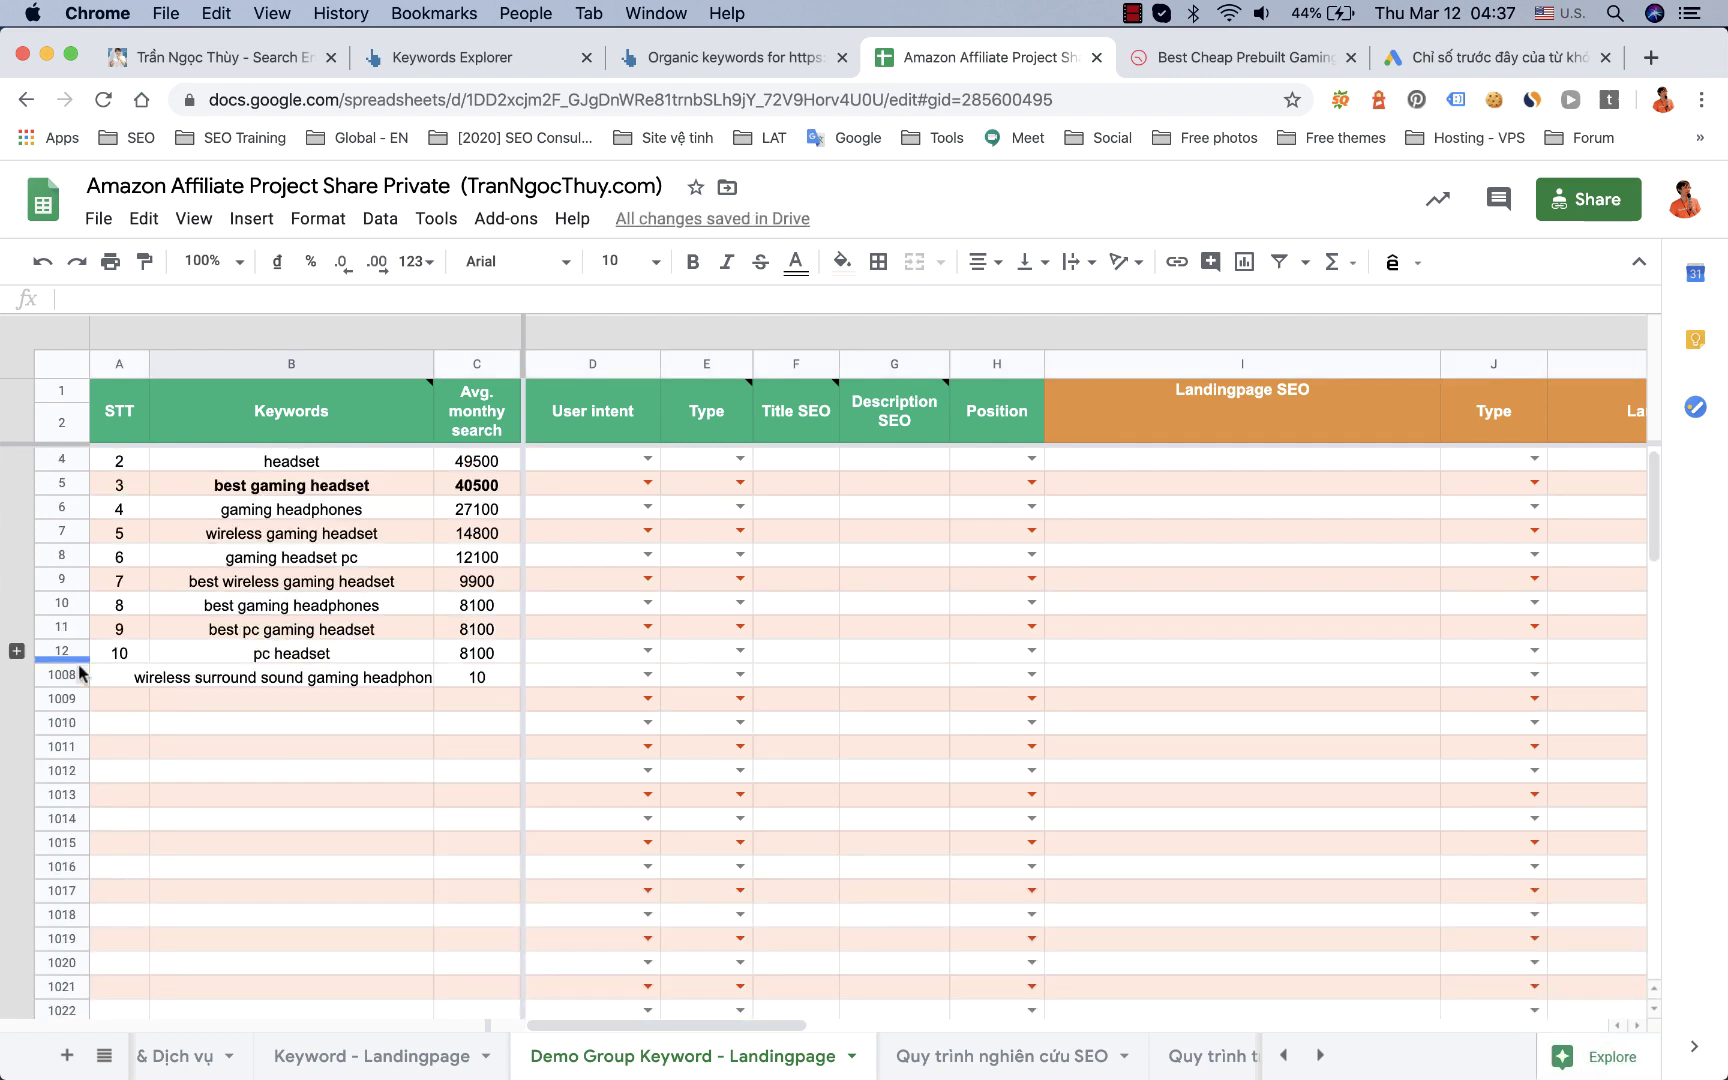
Step: Enter the label "Tổng" in cell B1009, directly below the last keyword
click(230, 700)
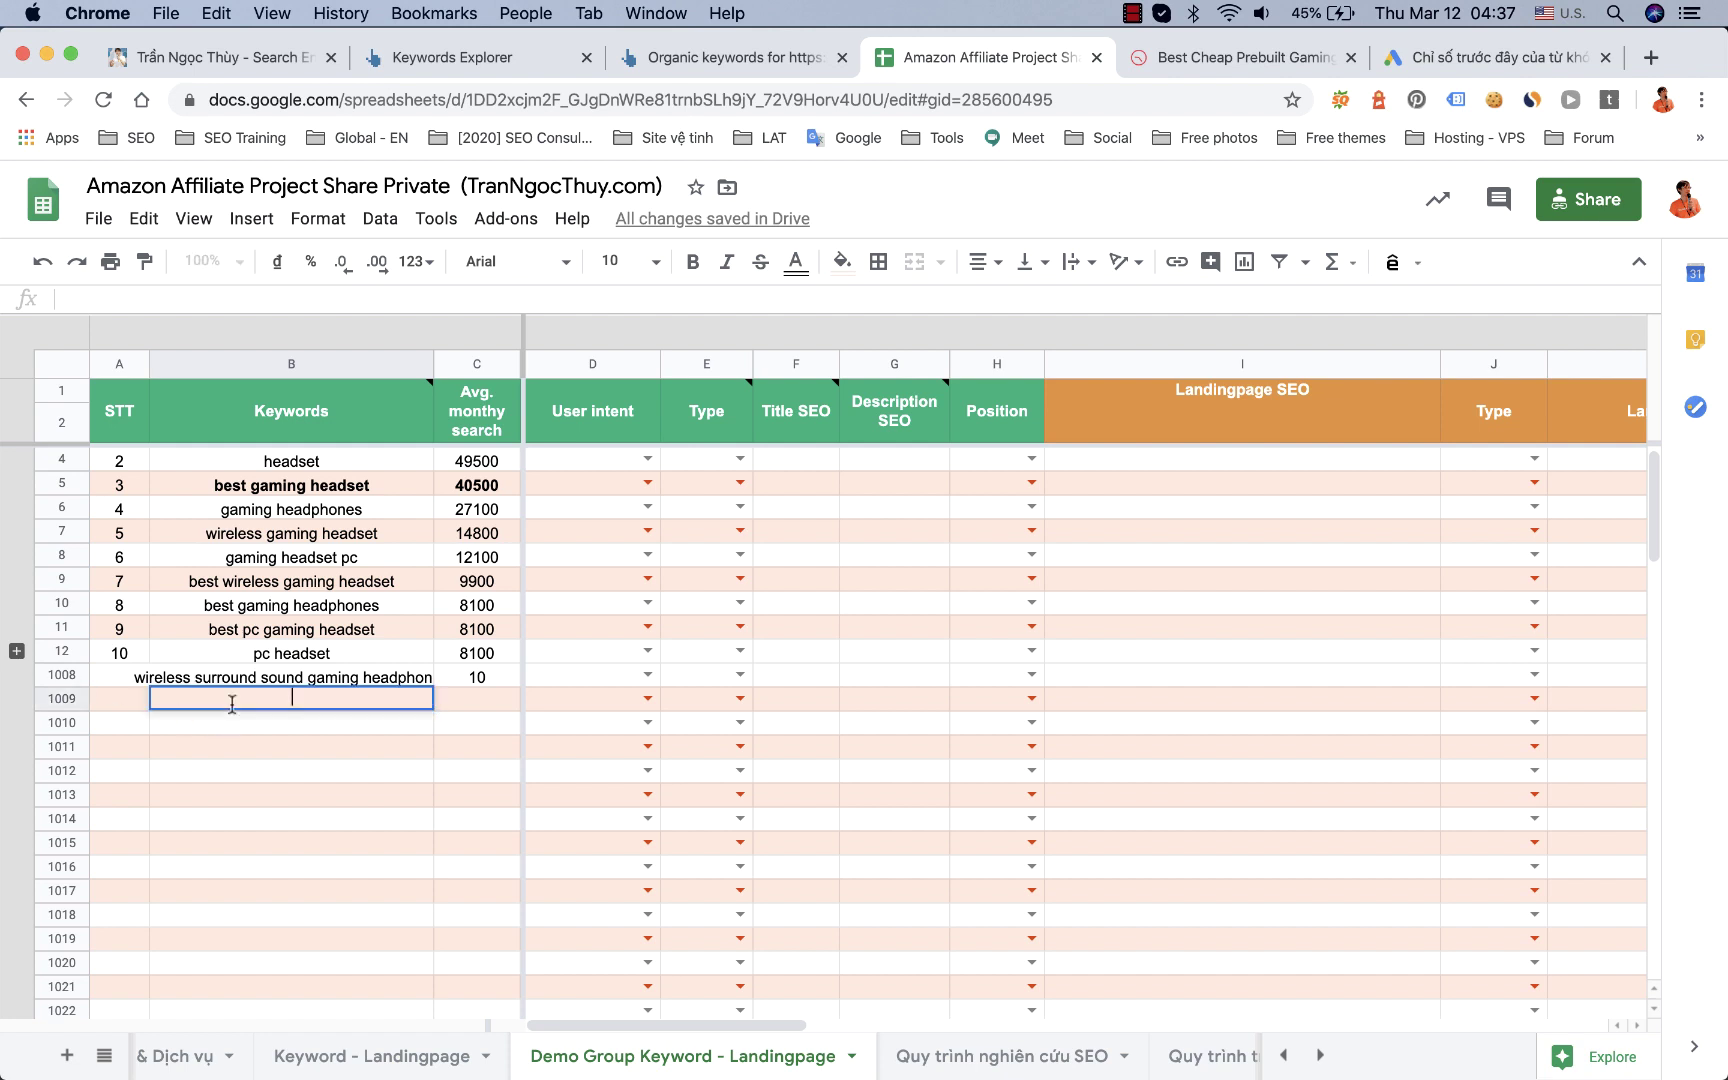
text(Sum)
key(BackSpace)
text(Toong)
key(ctrl+space)
key(BackSpace)
key(BackSpace)
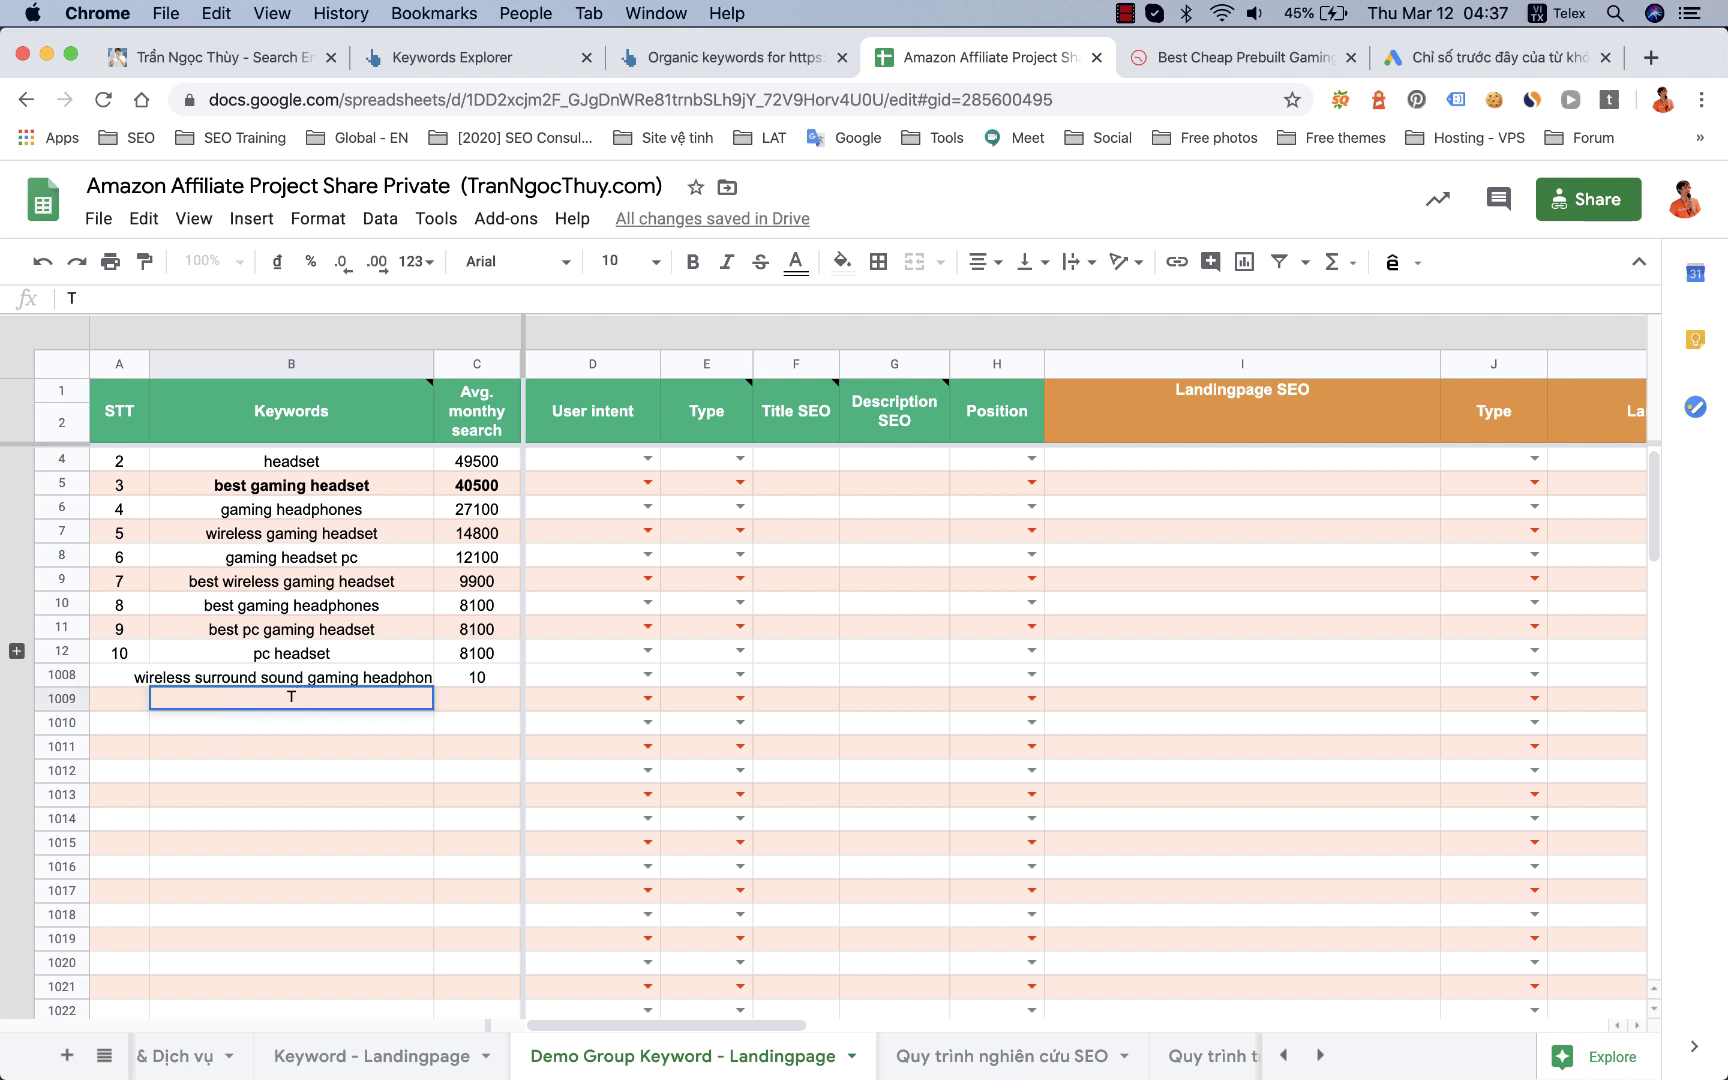
text(ngr)
key(Tab)
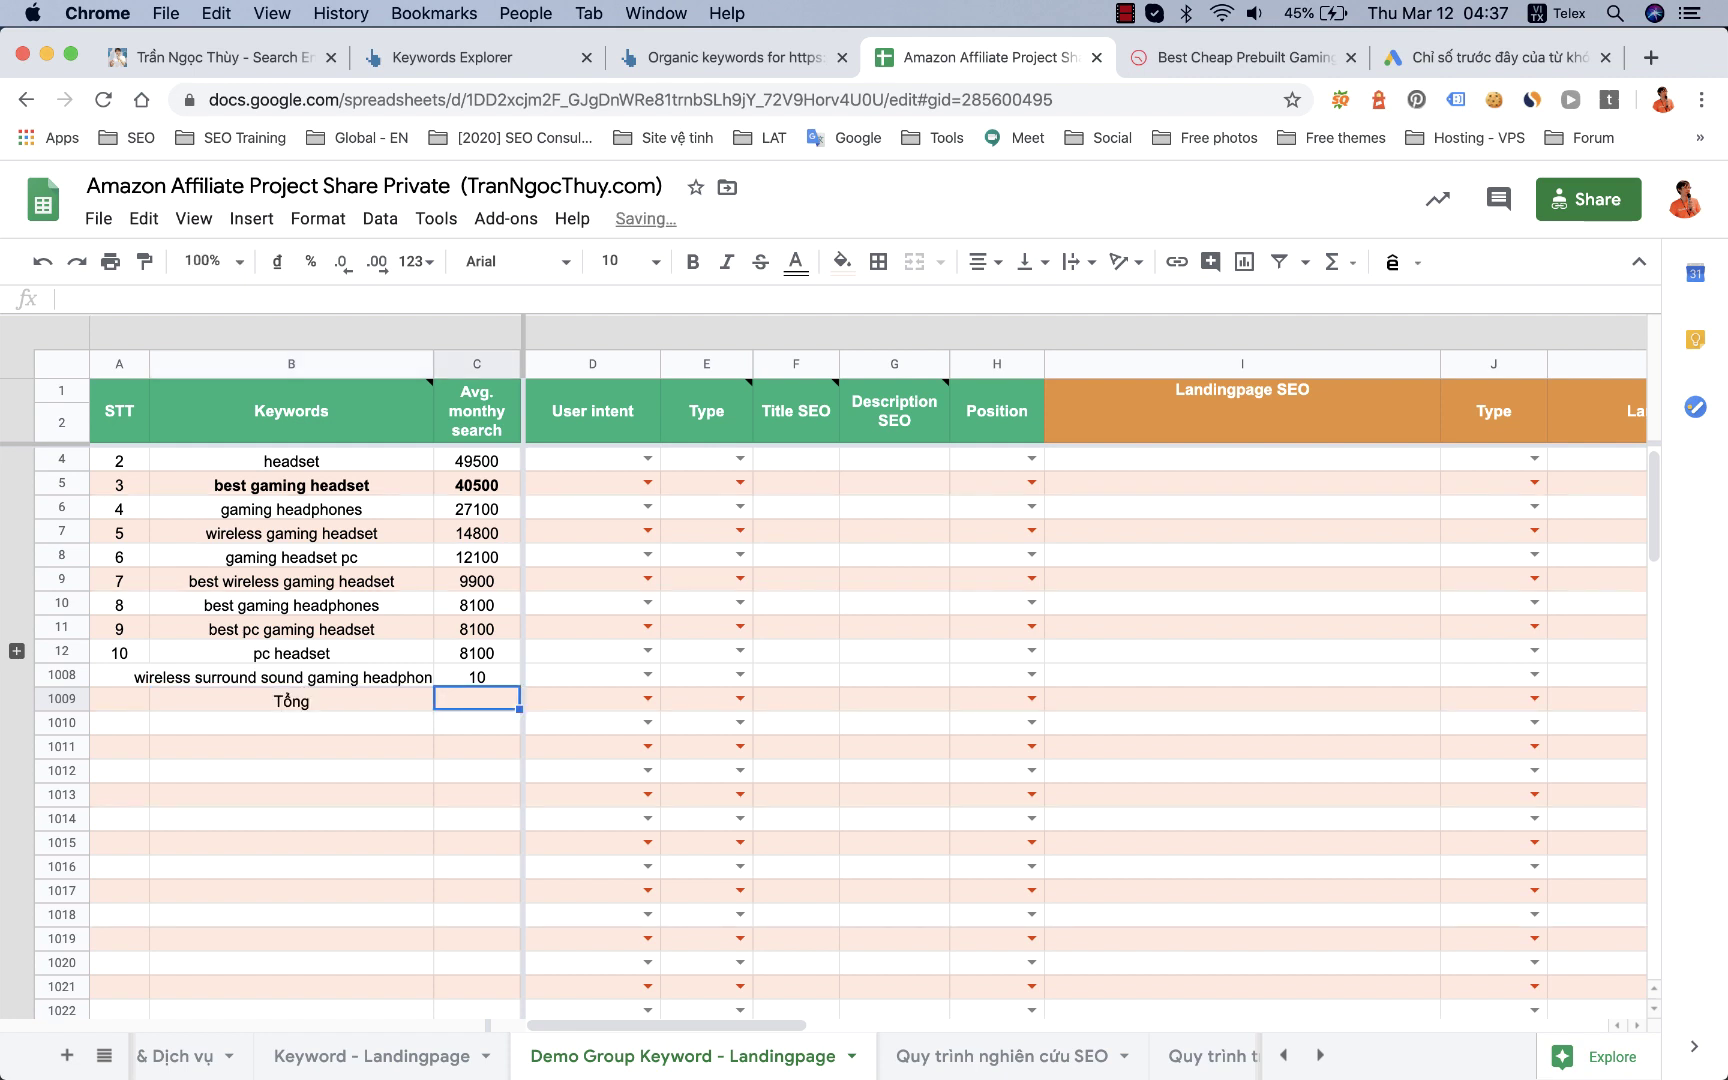
Step: Total the monthly search volumes in cell C1009 with a SUM formula over C1008:C3
text(=sum()
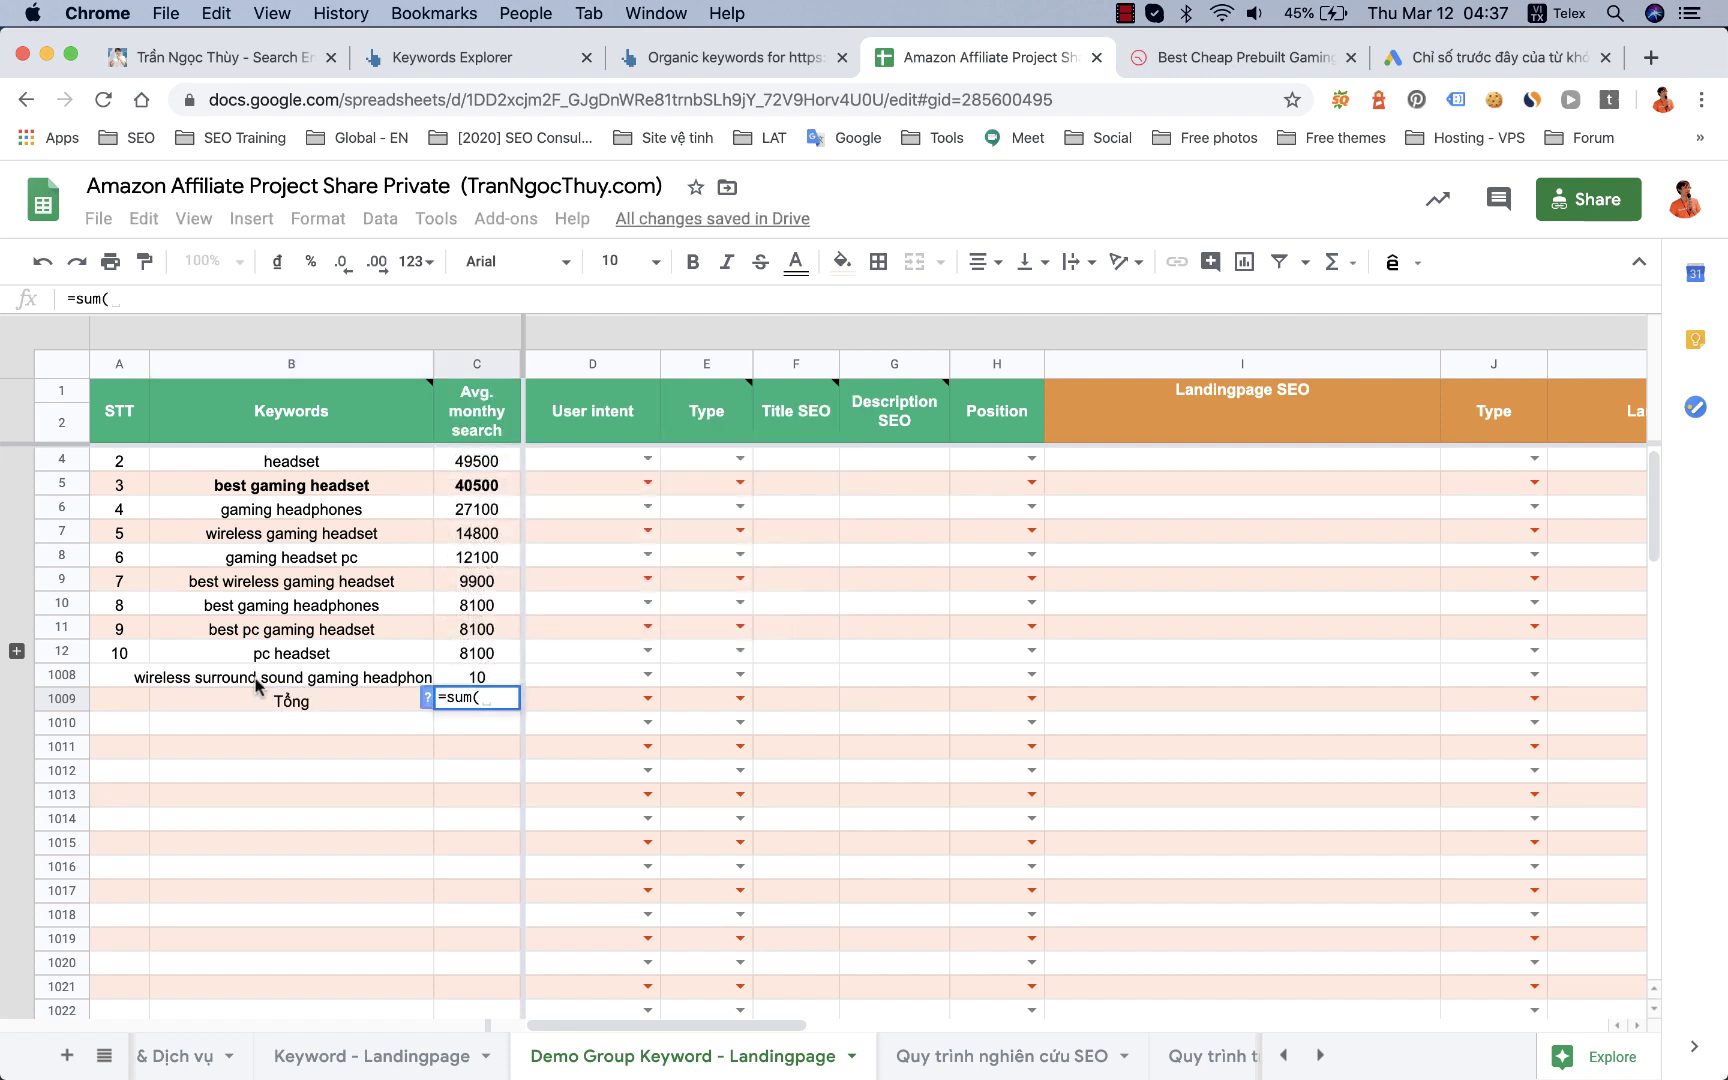
click(467, 676)
text(:)
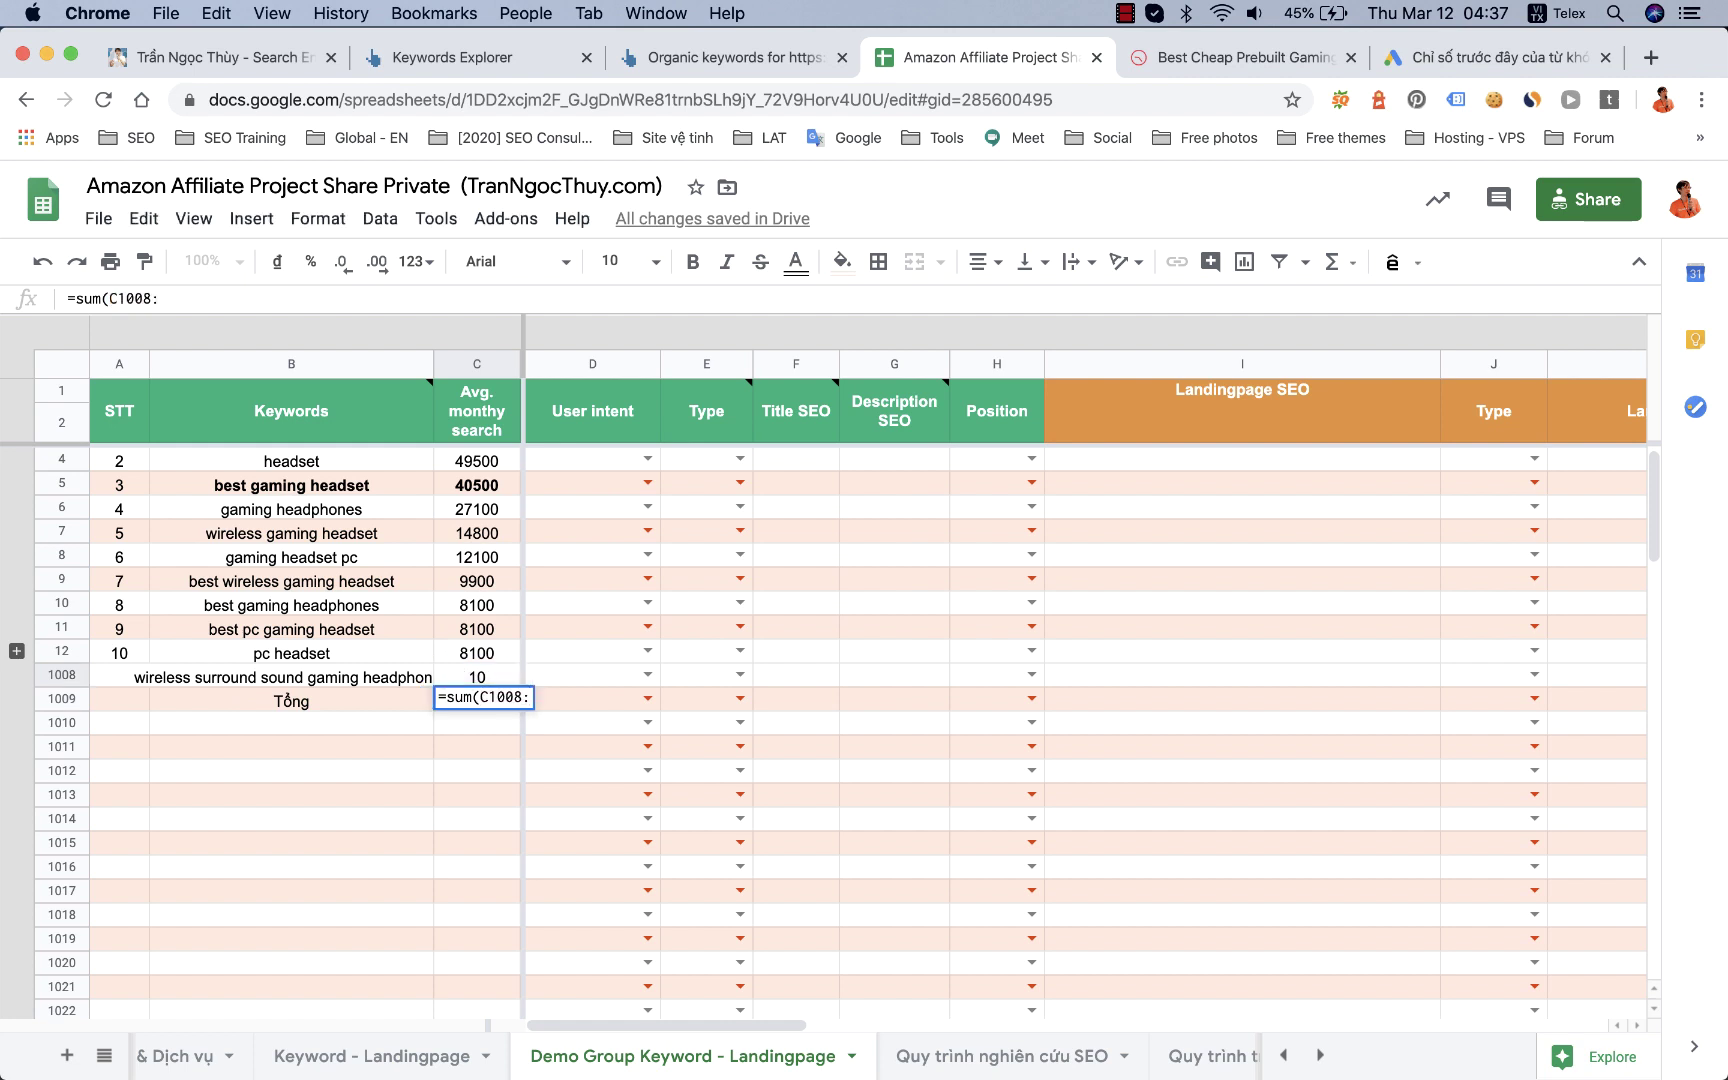
text(C3)
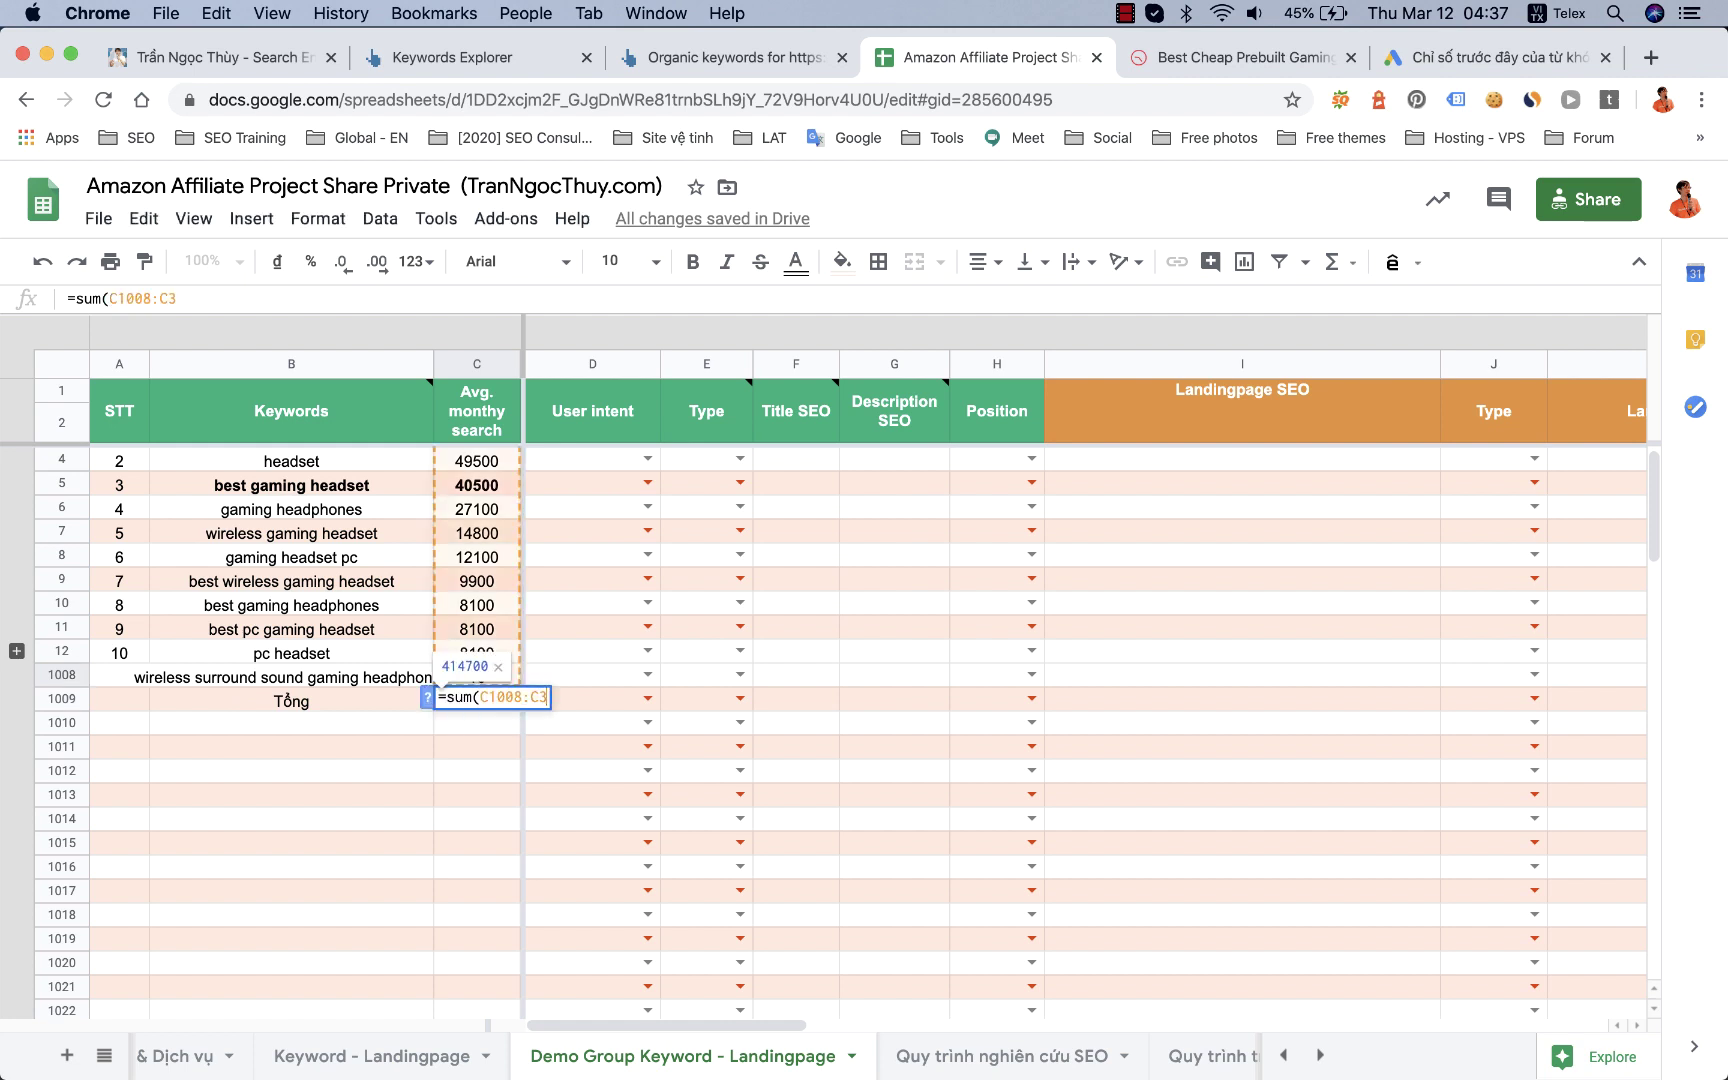
key(Return)
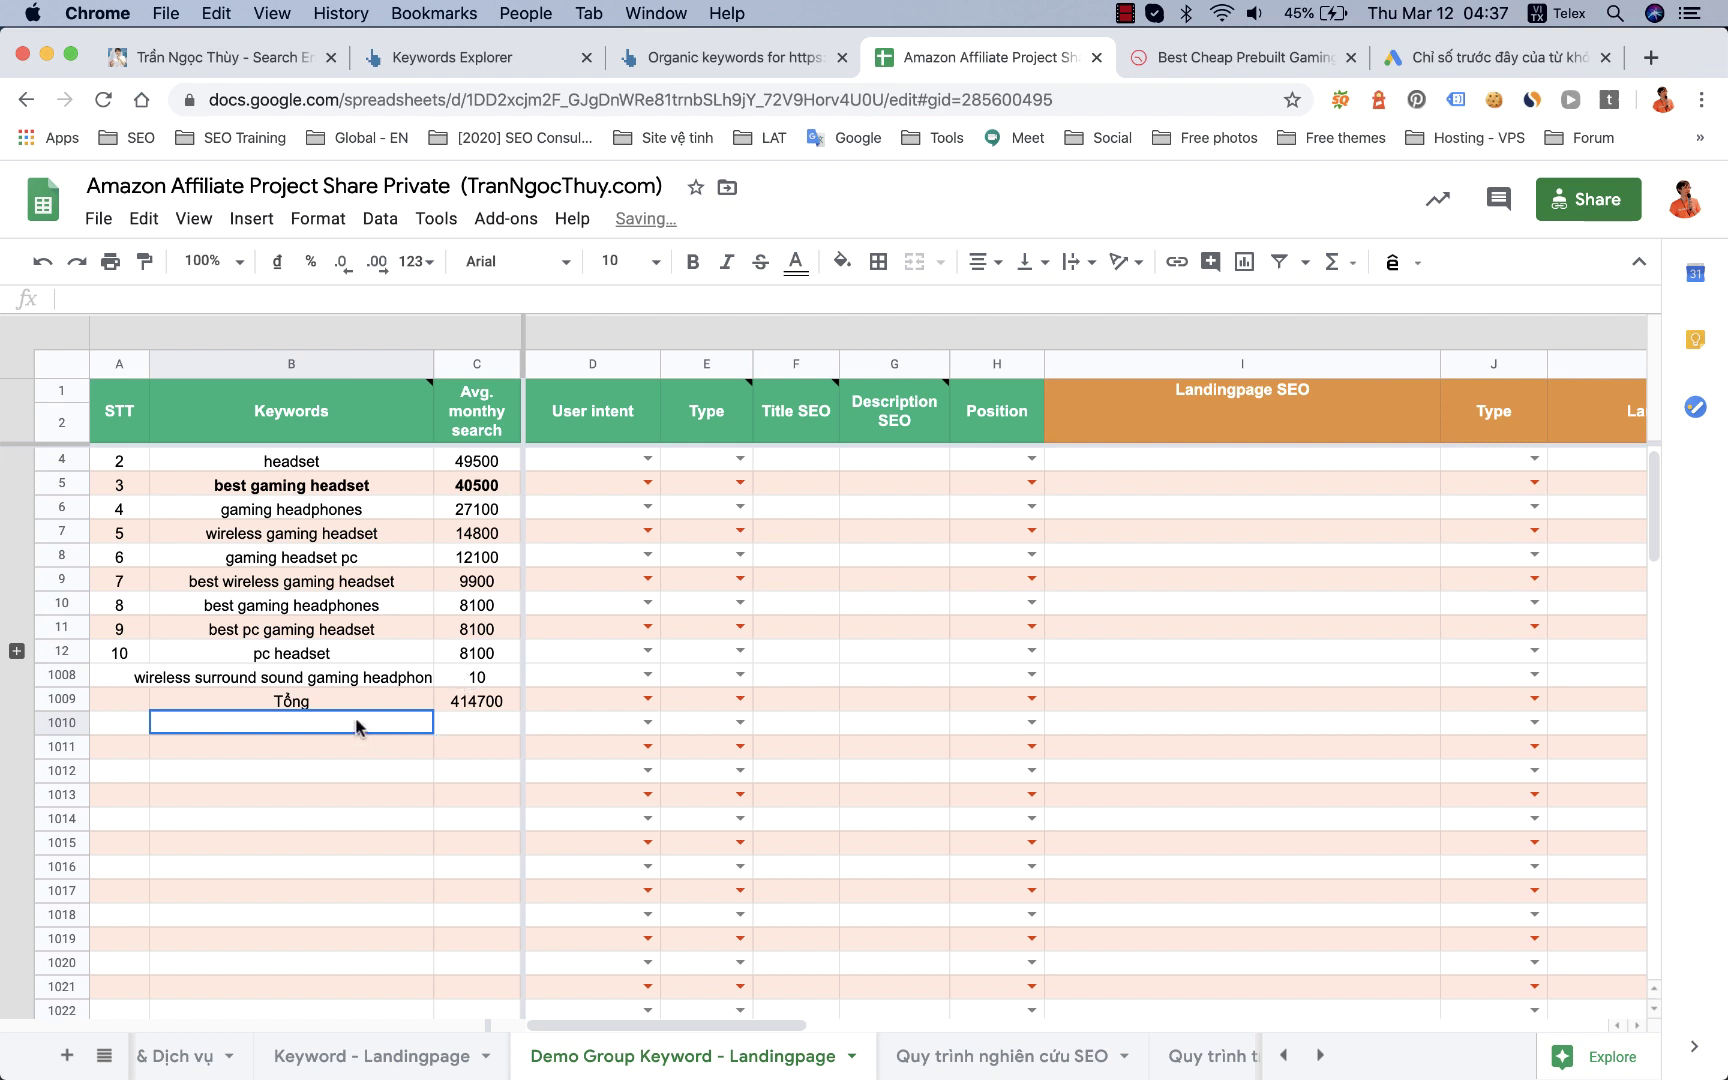
Step: Below the total, add a "Top" row with the value 10 and a "CTR" row with 7%
double_click(357, 724)
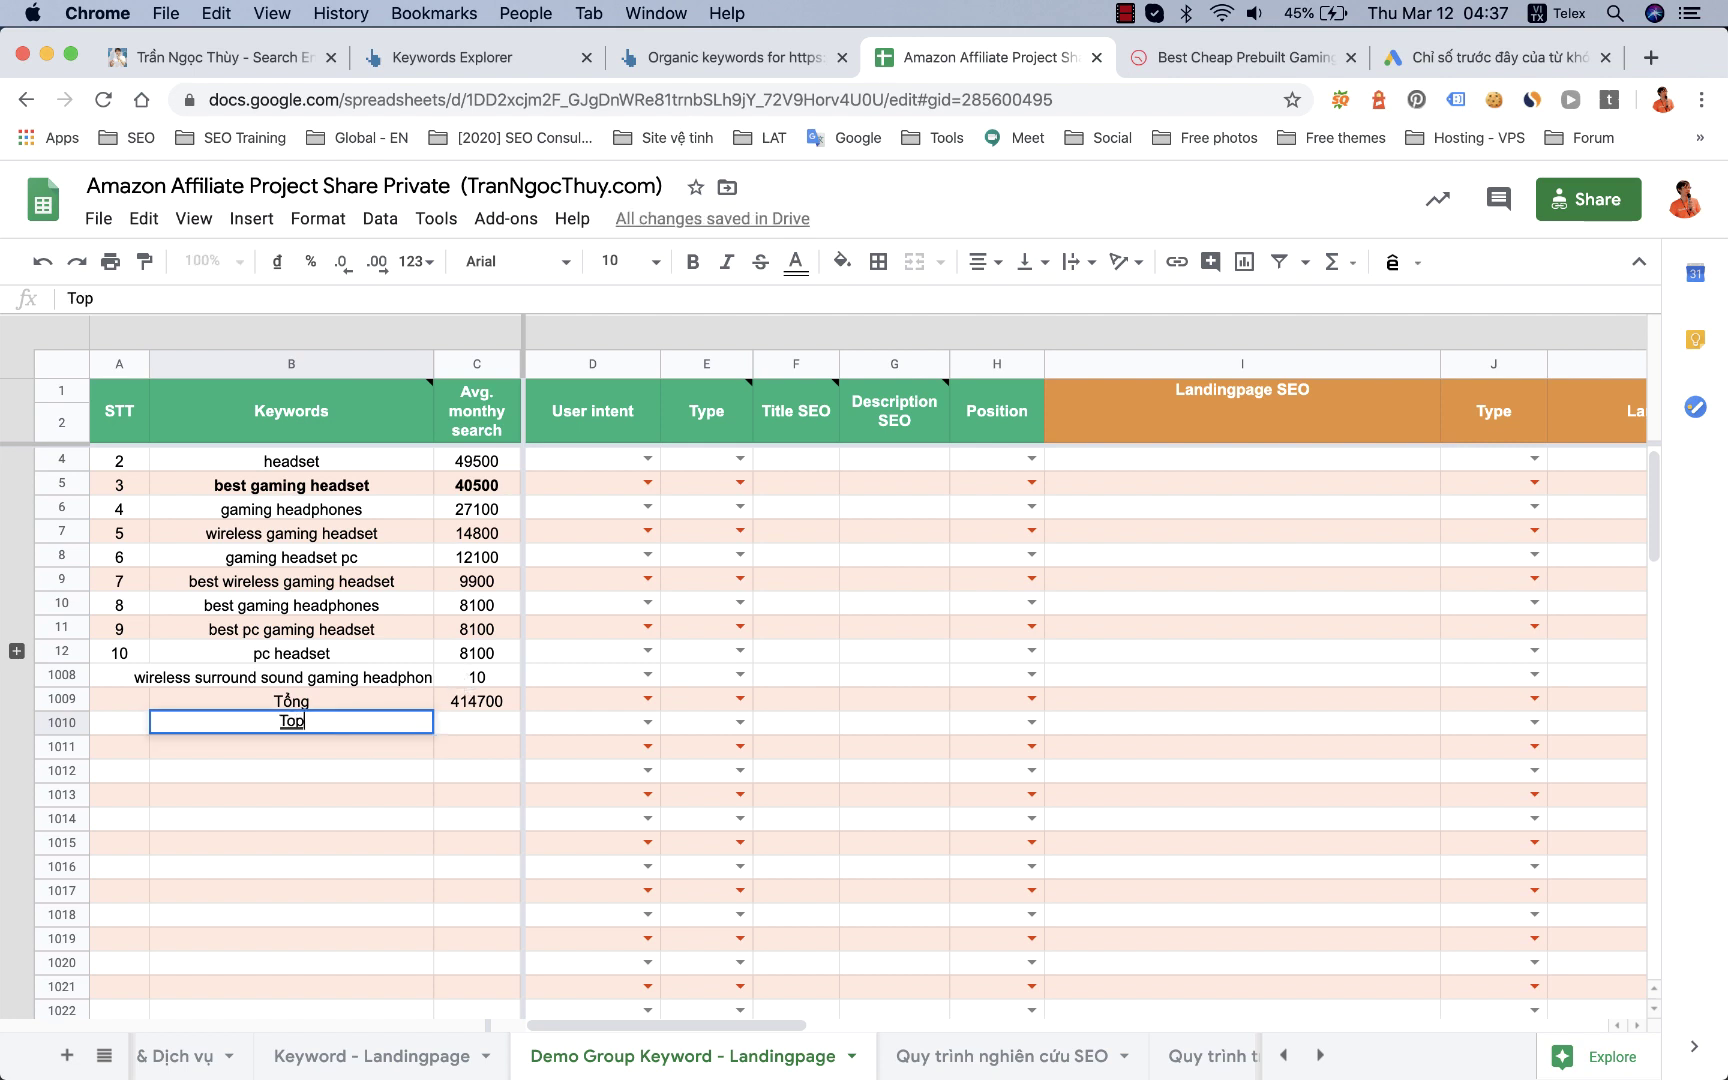
key(Tab)
text(10)
key(Return)
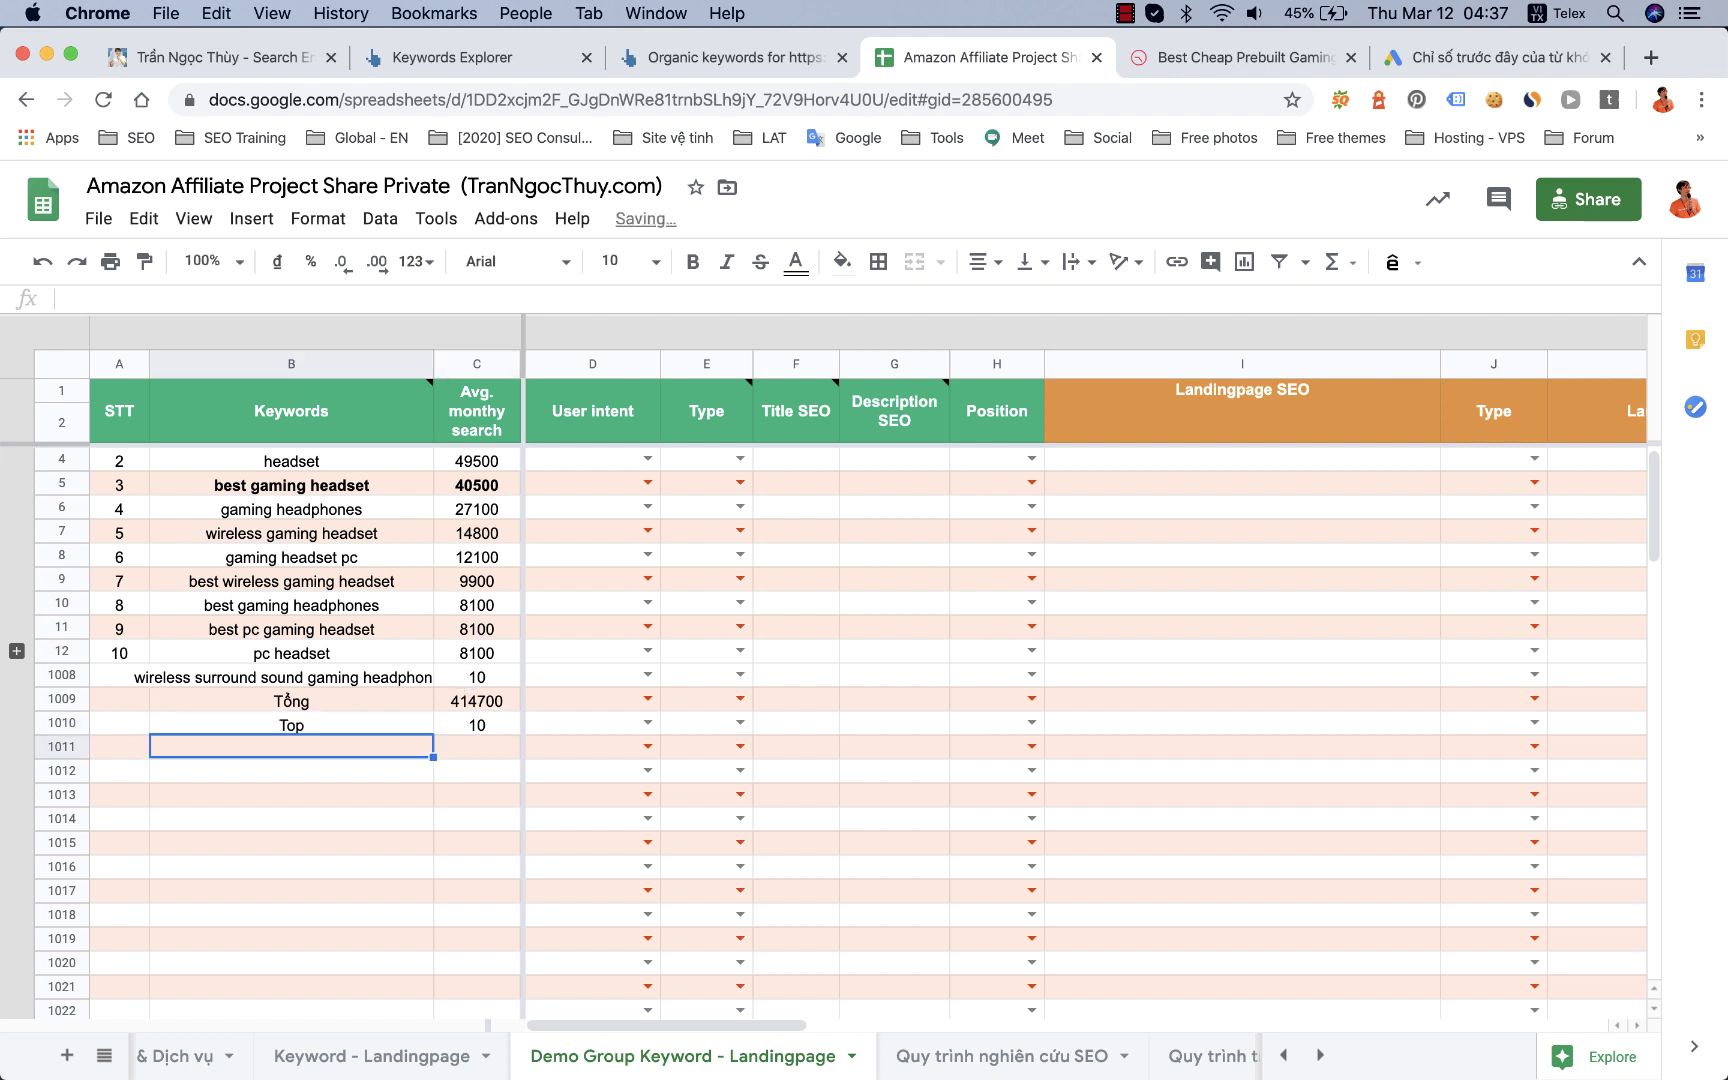
text(CTR)
key(Tab)
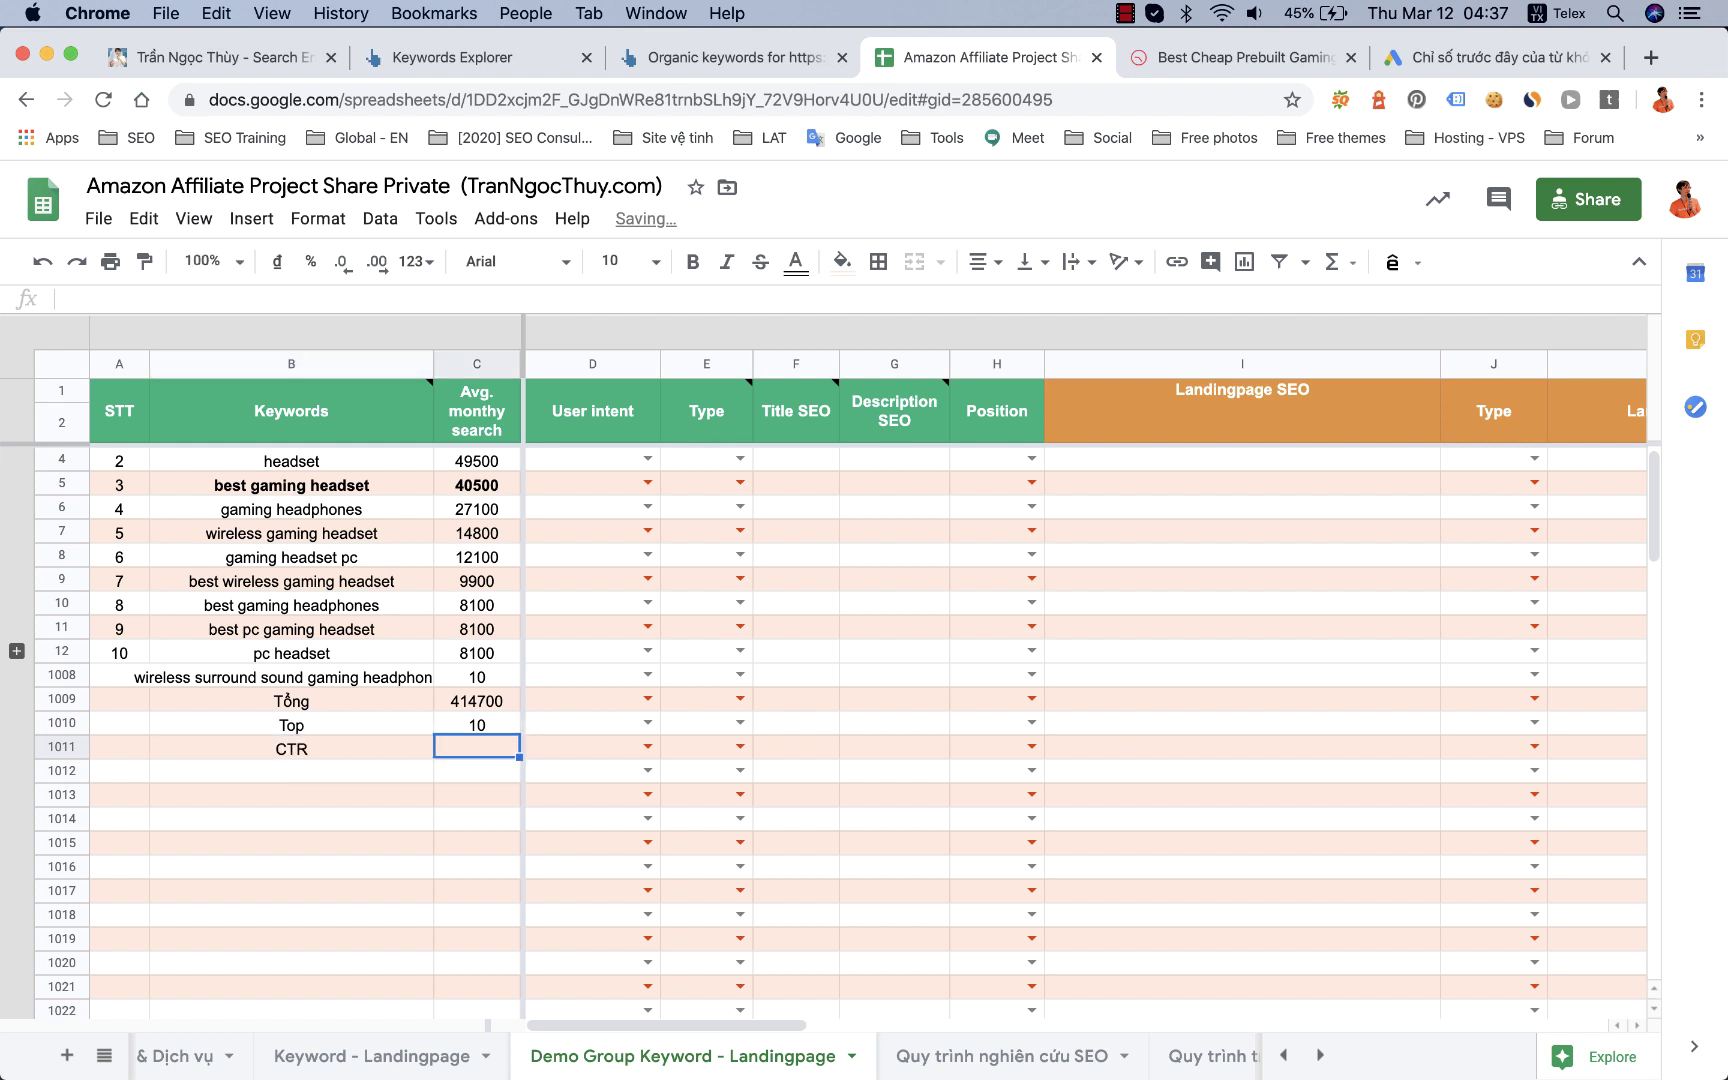
text(7)
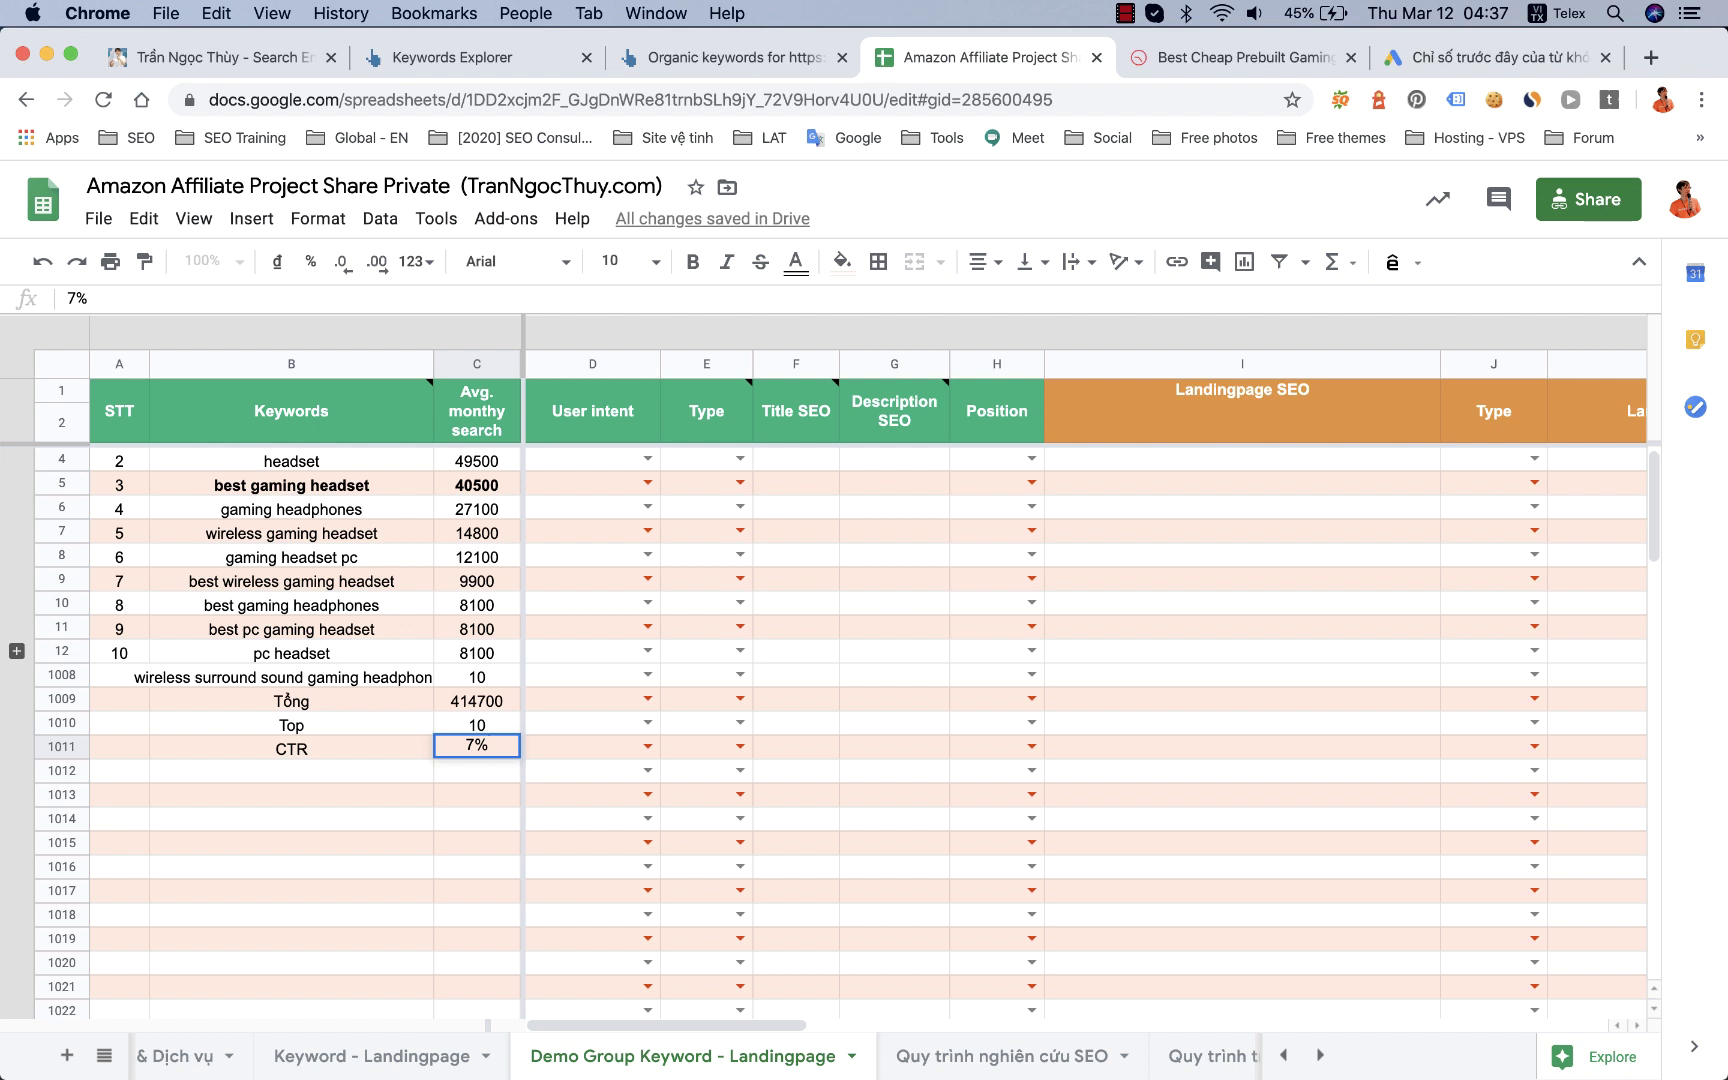
Step: Add a "Traffic" row in row 1012 and calculate its value with the formula =C1009*C1011
click(285, 770)
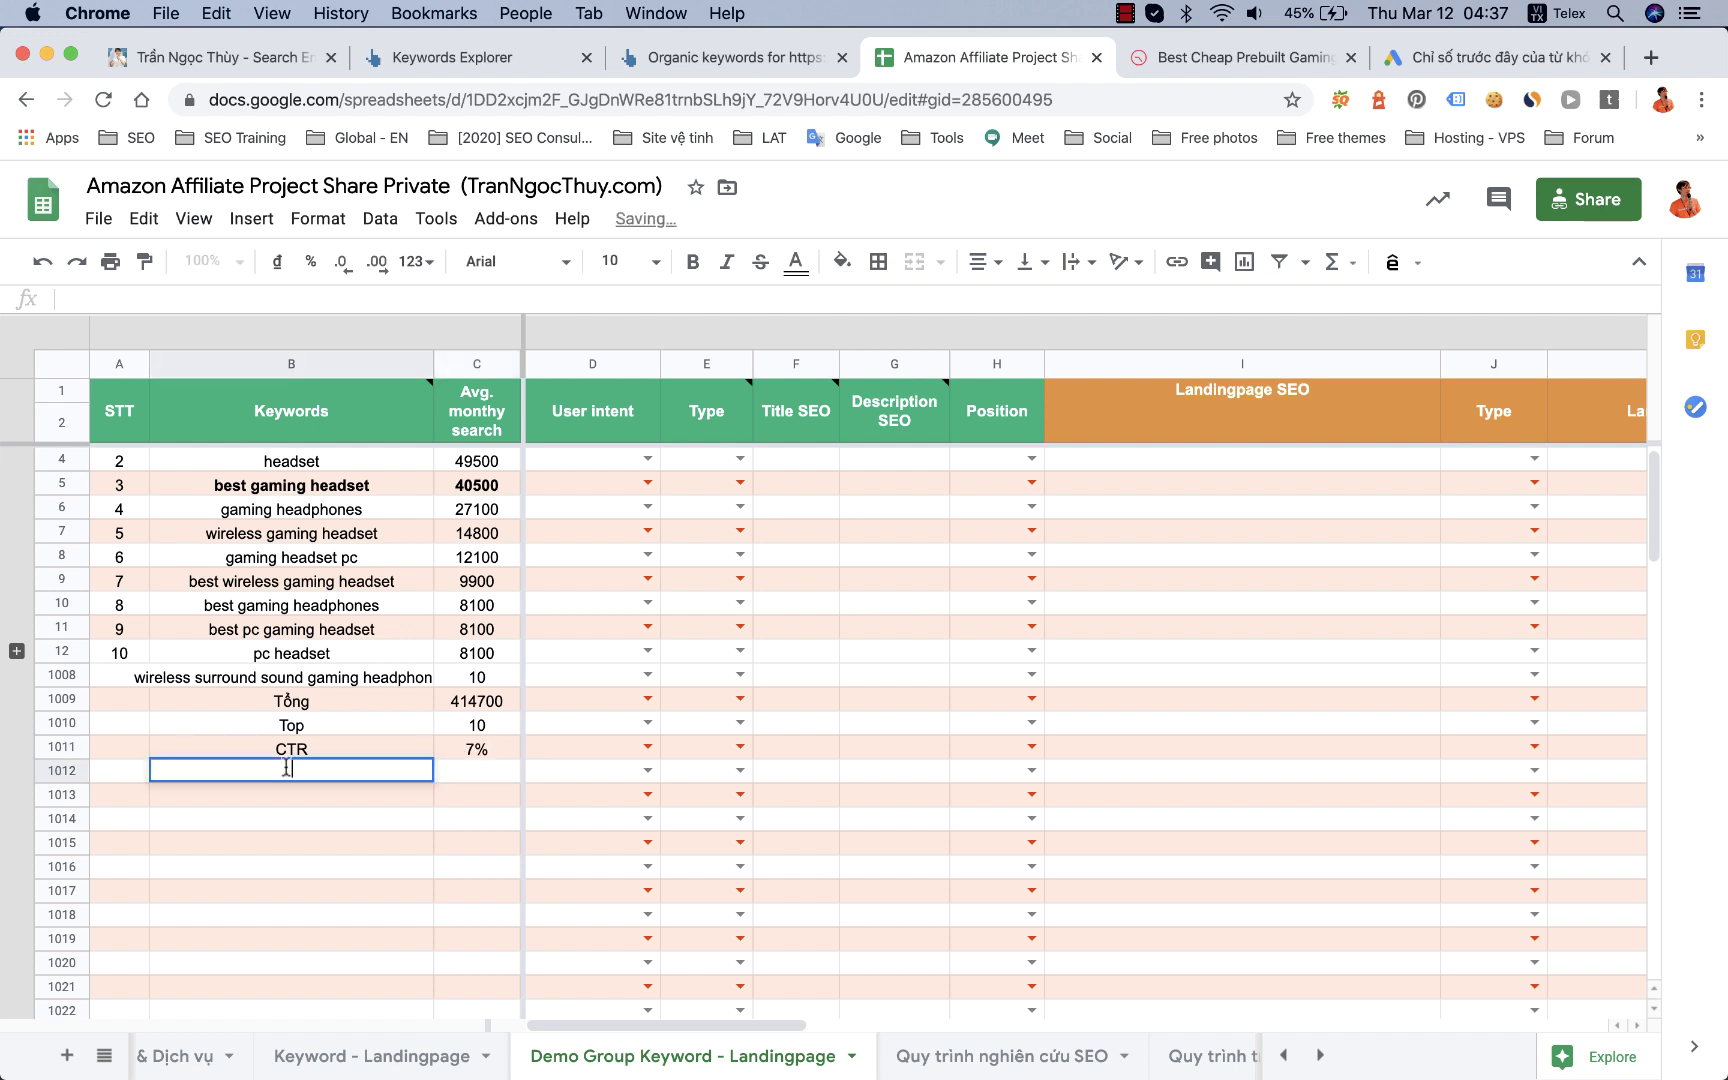
text(Traffic)
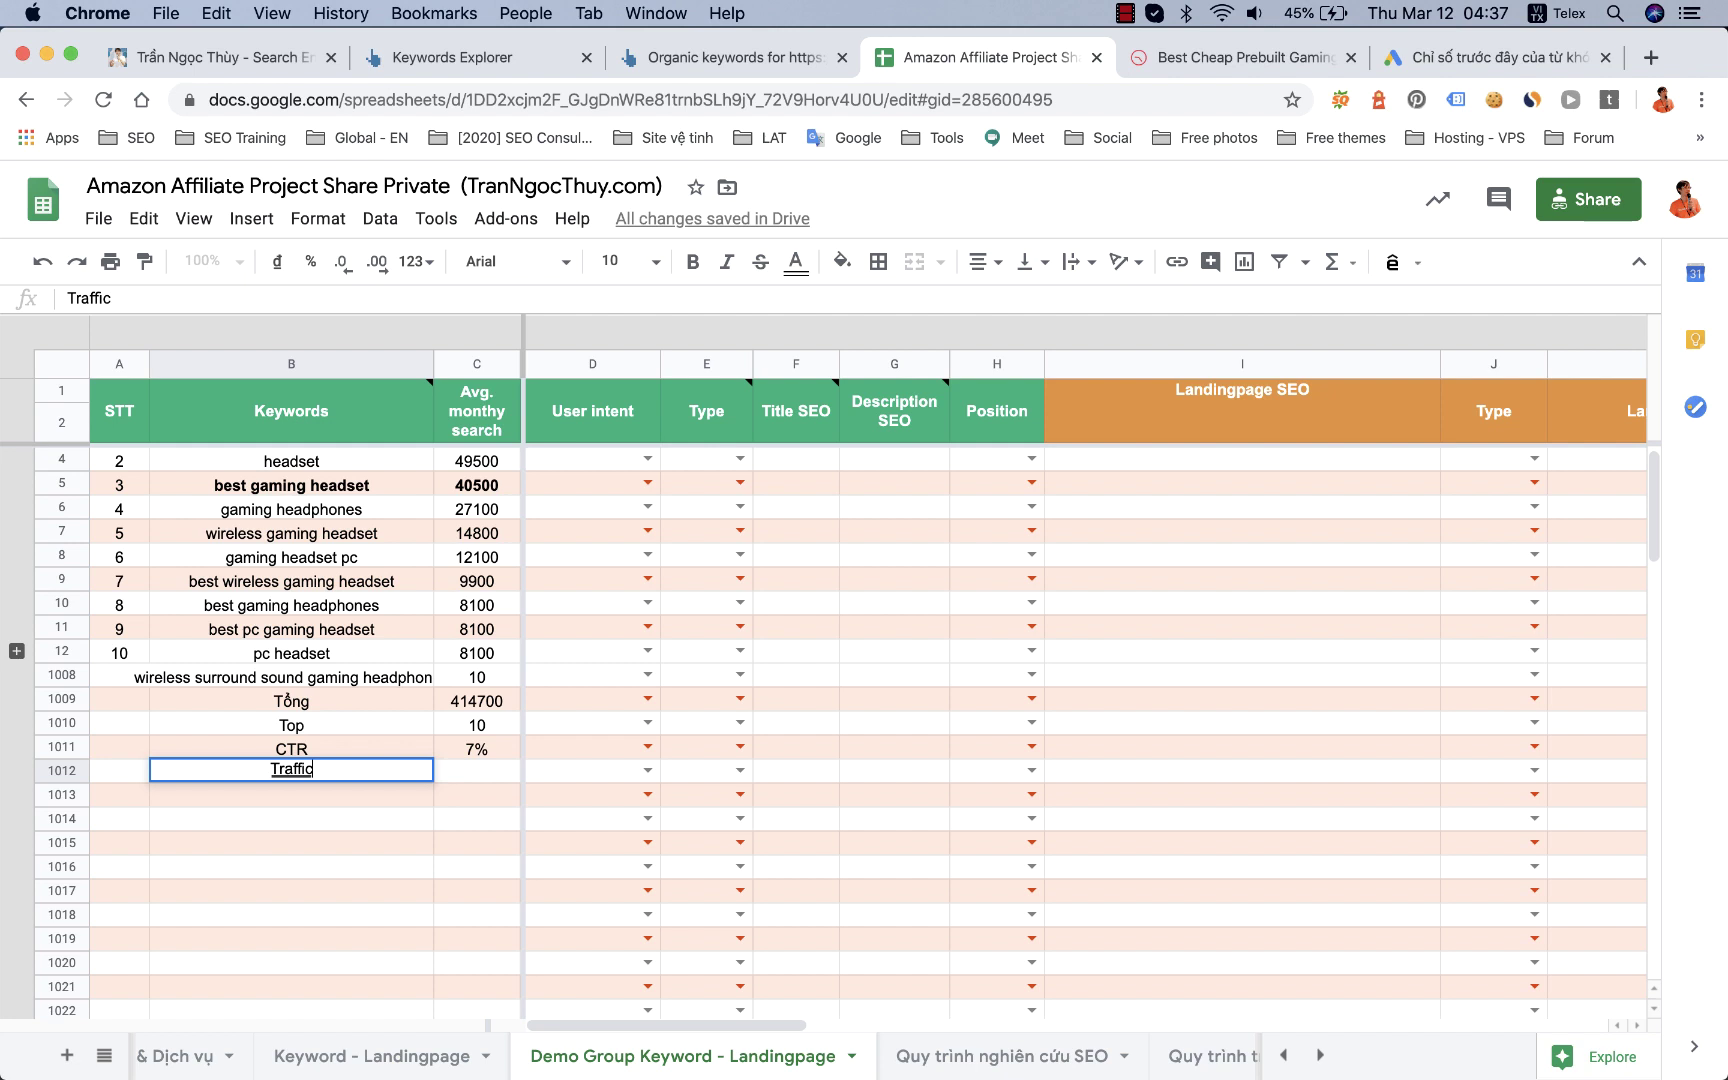
key(Tab)
text(=)
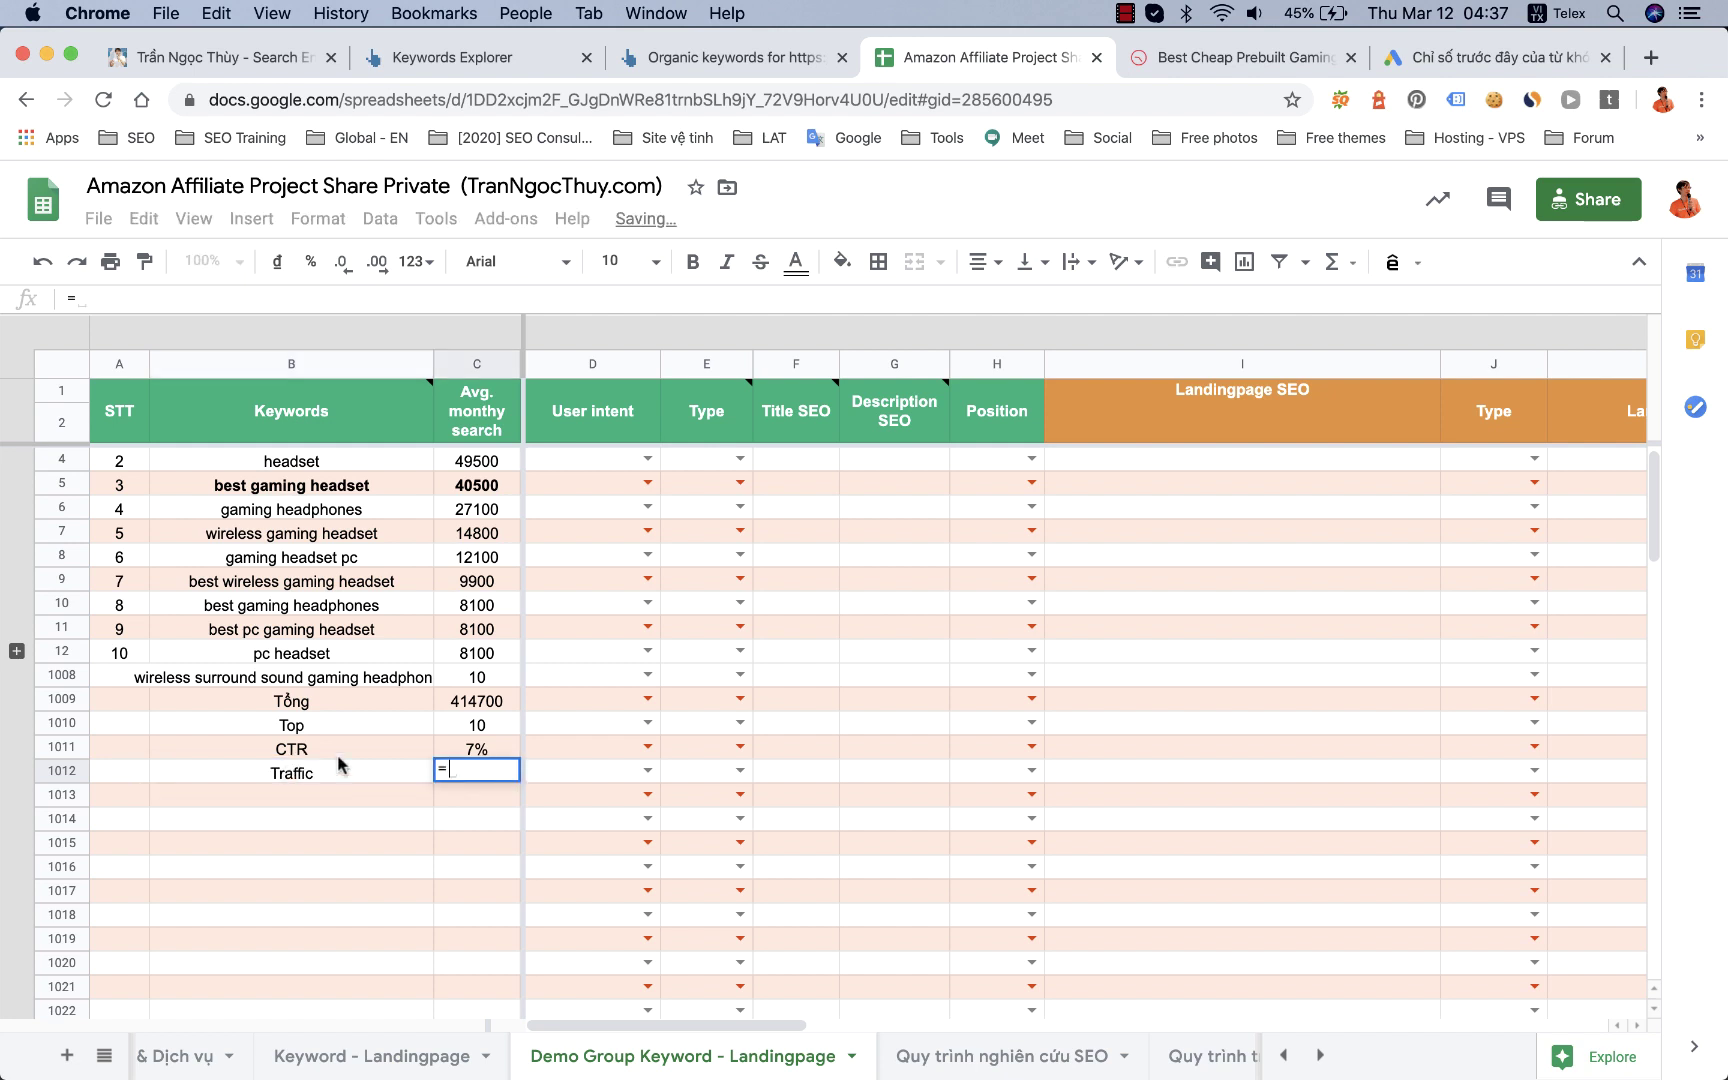
click(494, 698)
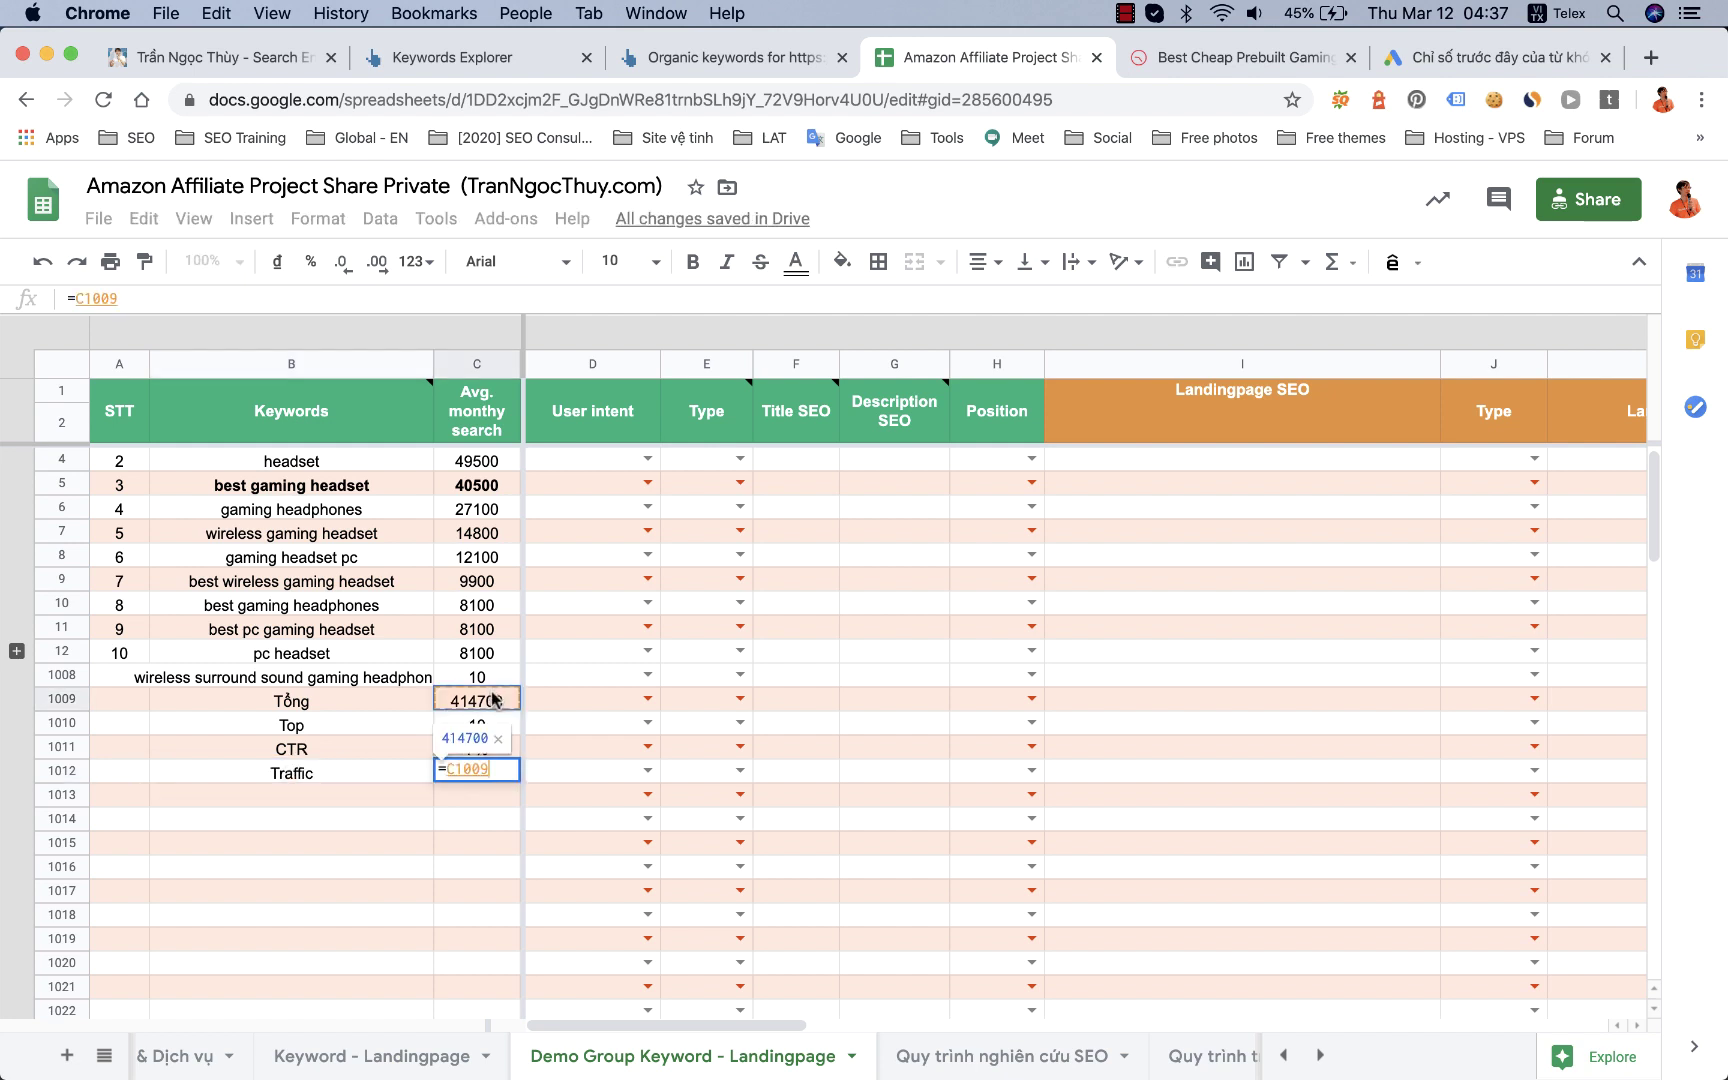
text(*)
click(498, 746)
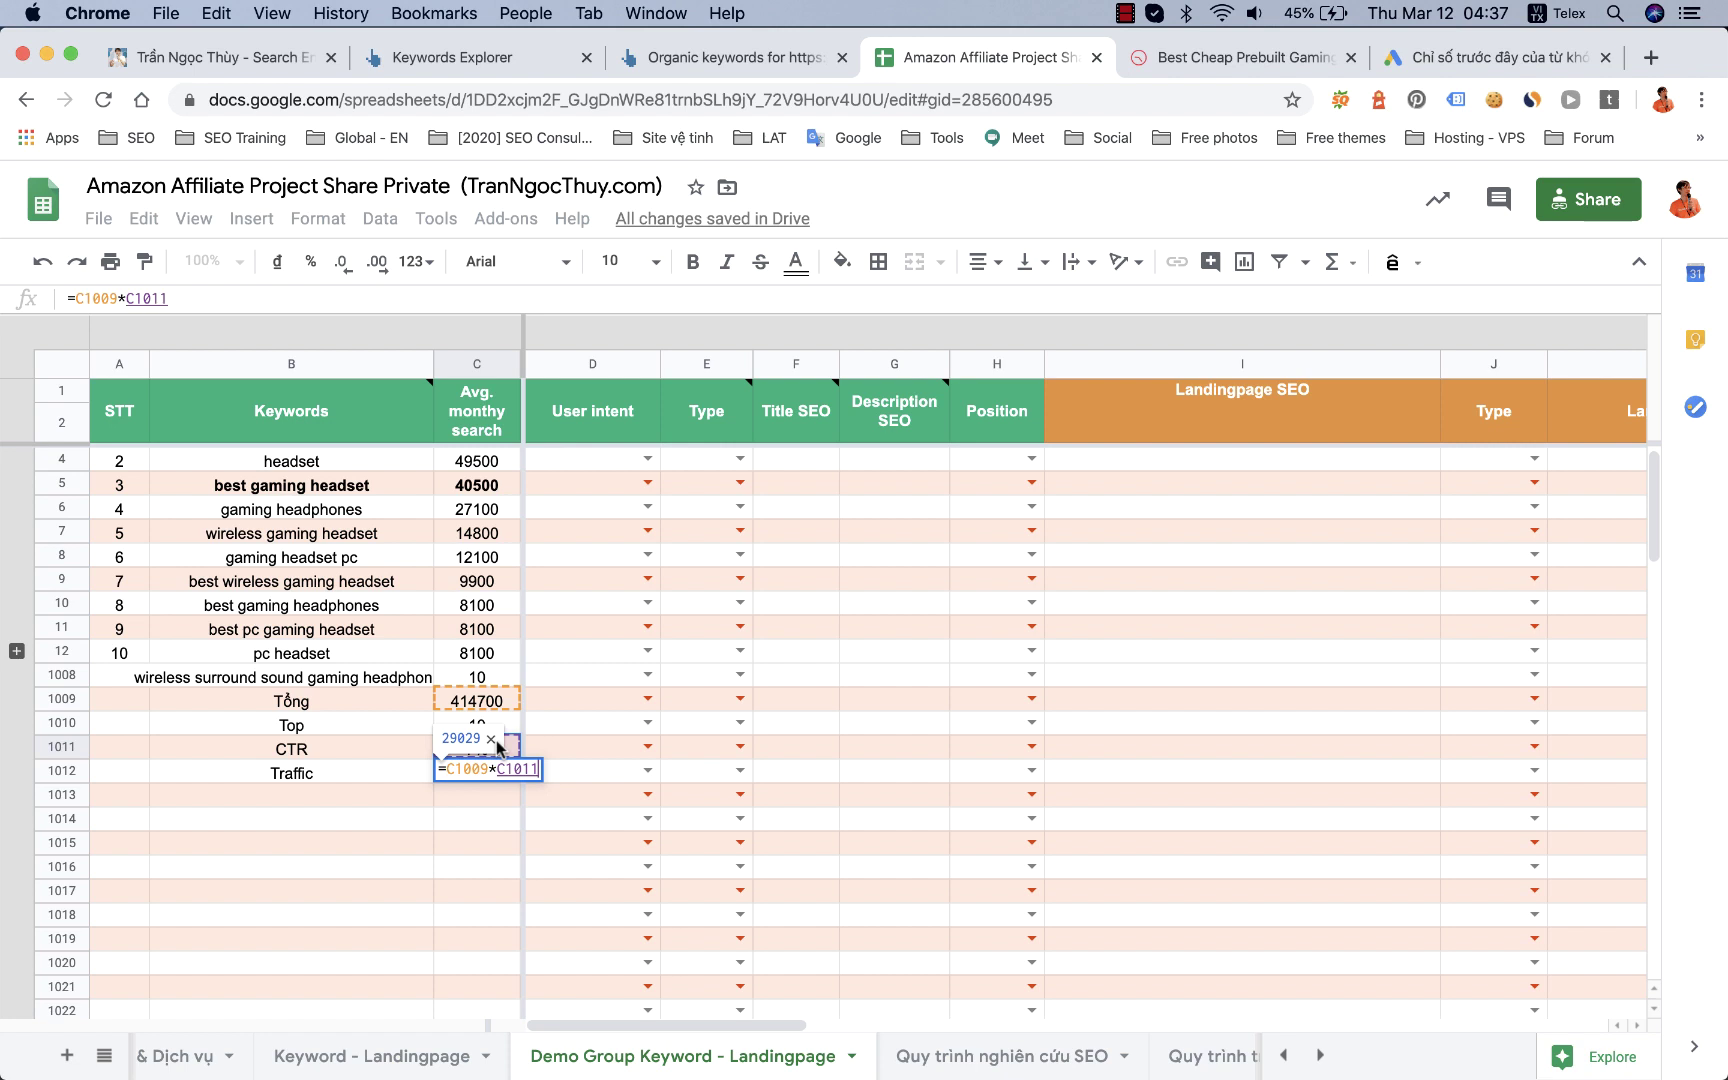
key(Return)
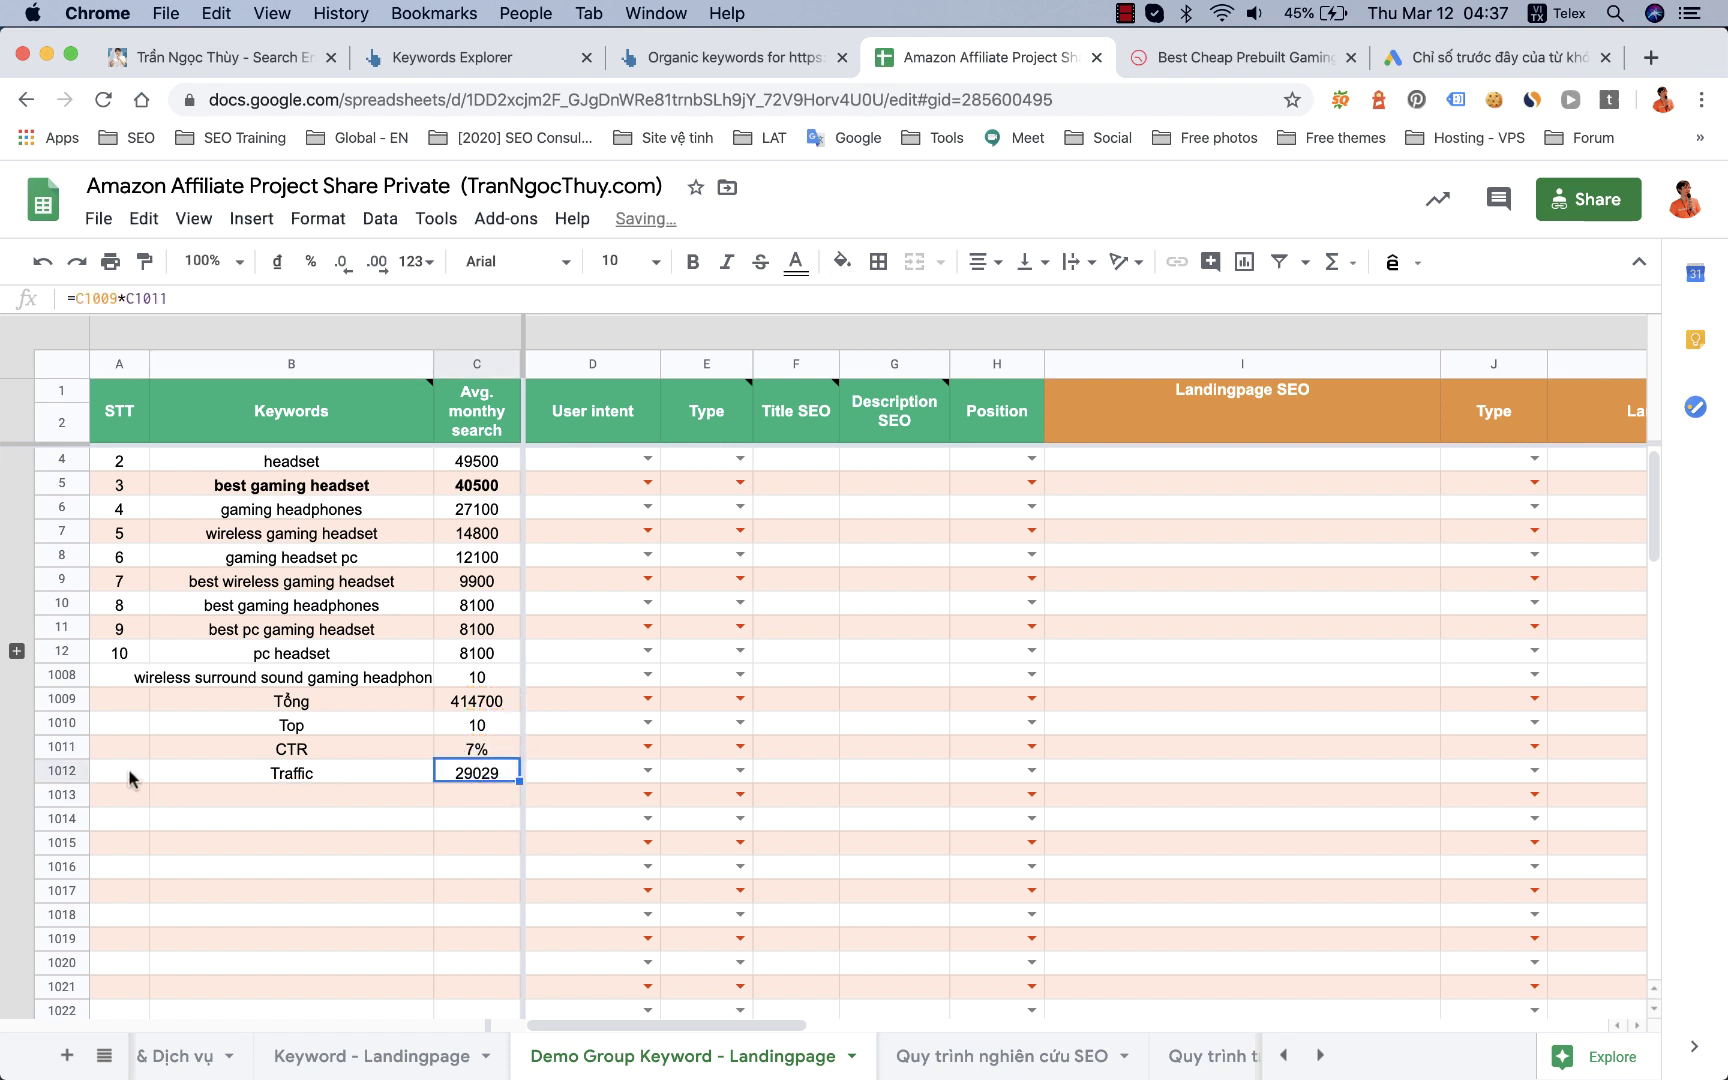
Step: Apply a bottom border to the whole Traffic row 1012
click(62, 770)
click(878, 261)
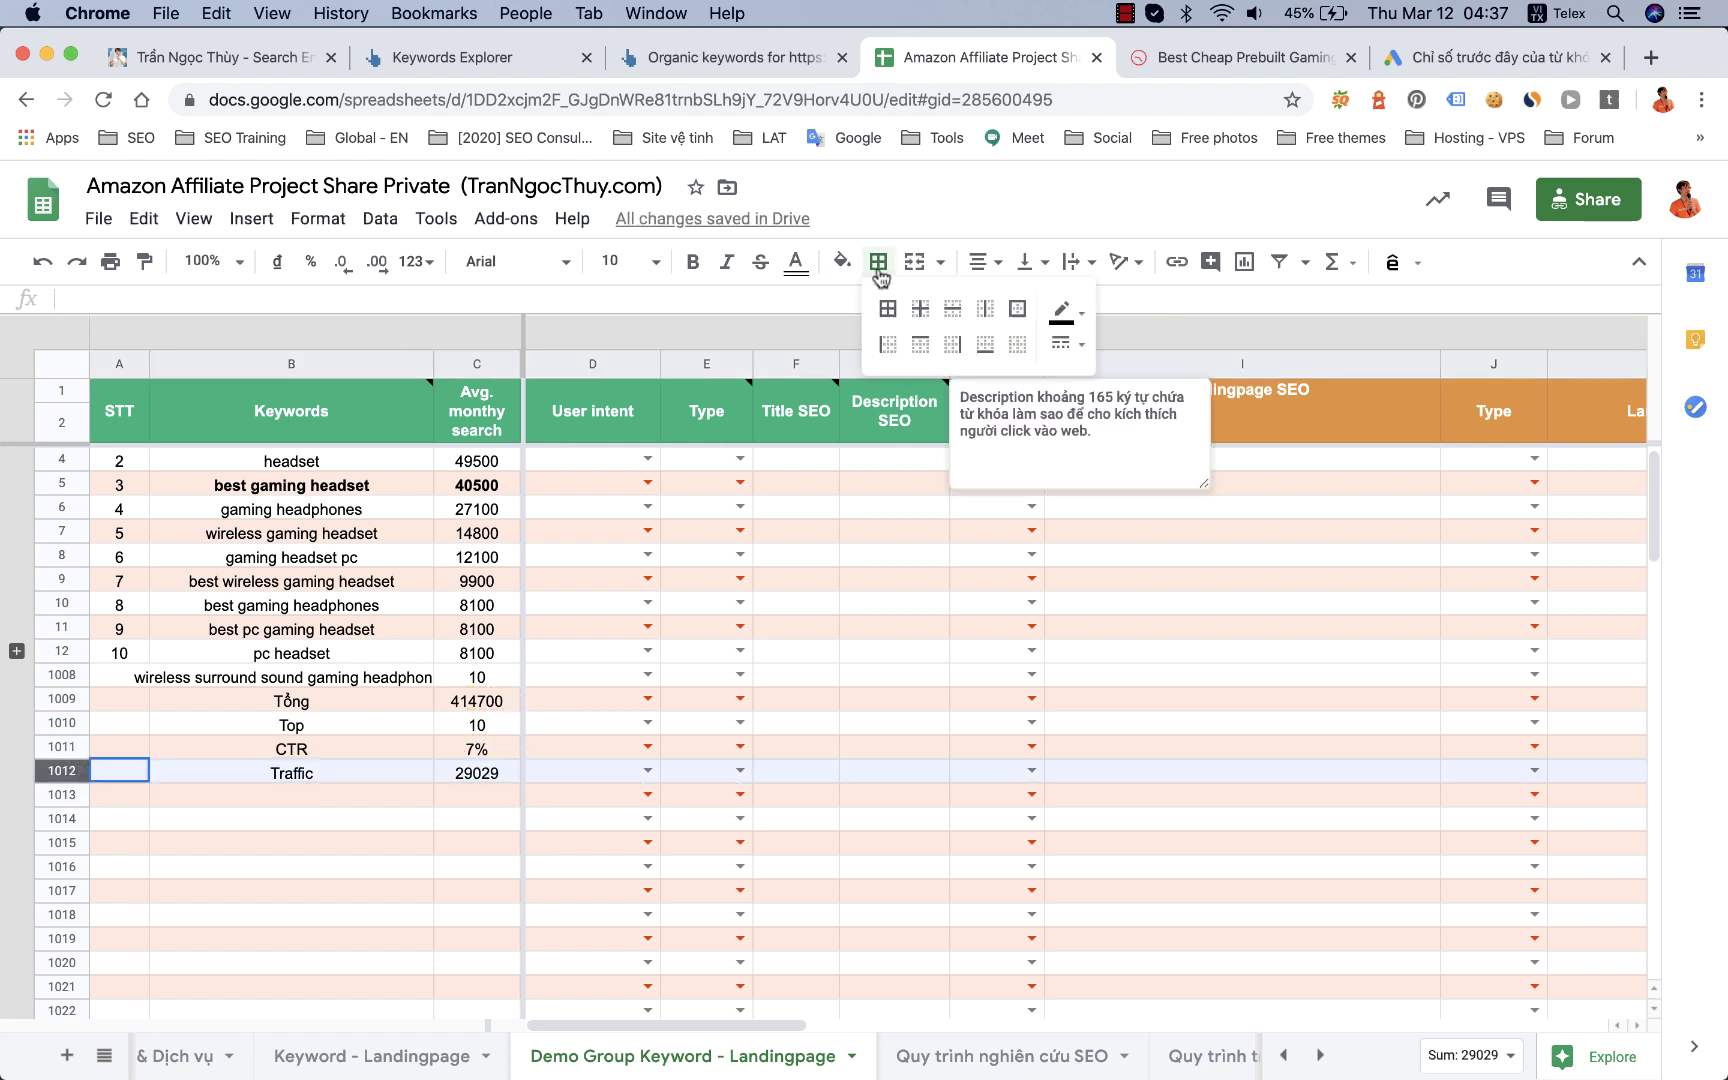
click(985, 344)
Step: Merge the Landingpage SEO cells I3 to I1012 into one cell
click(1137, 768)
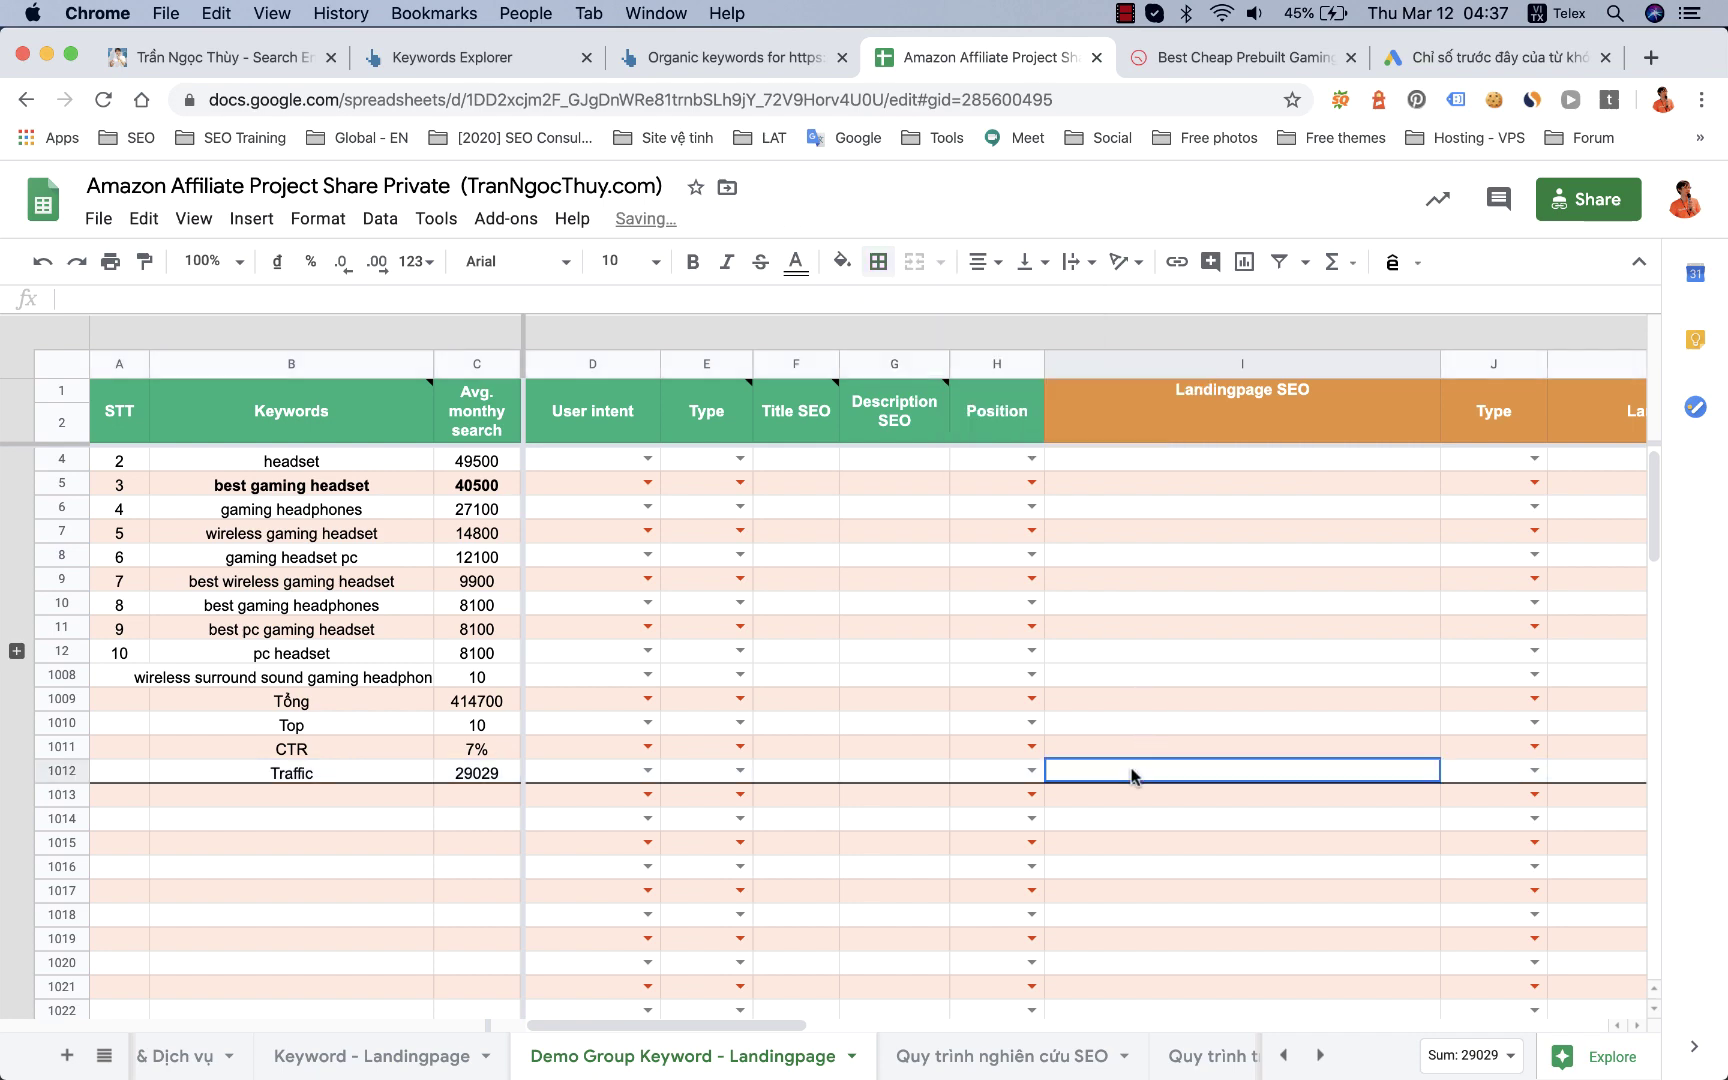
scroll(1135, 650, up, 1)
shift+click(1136, 463)
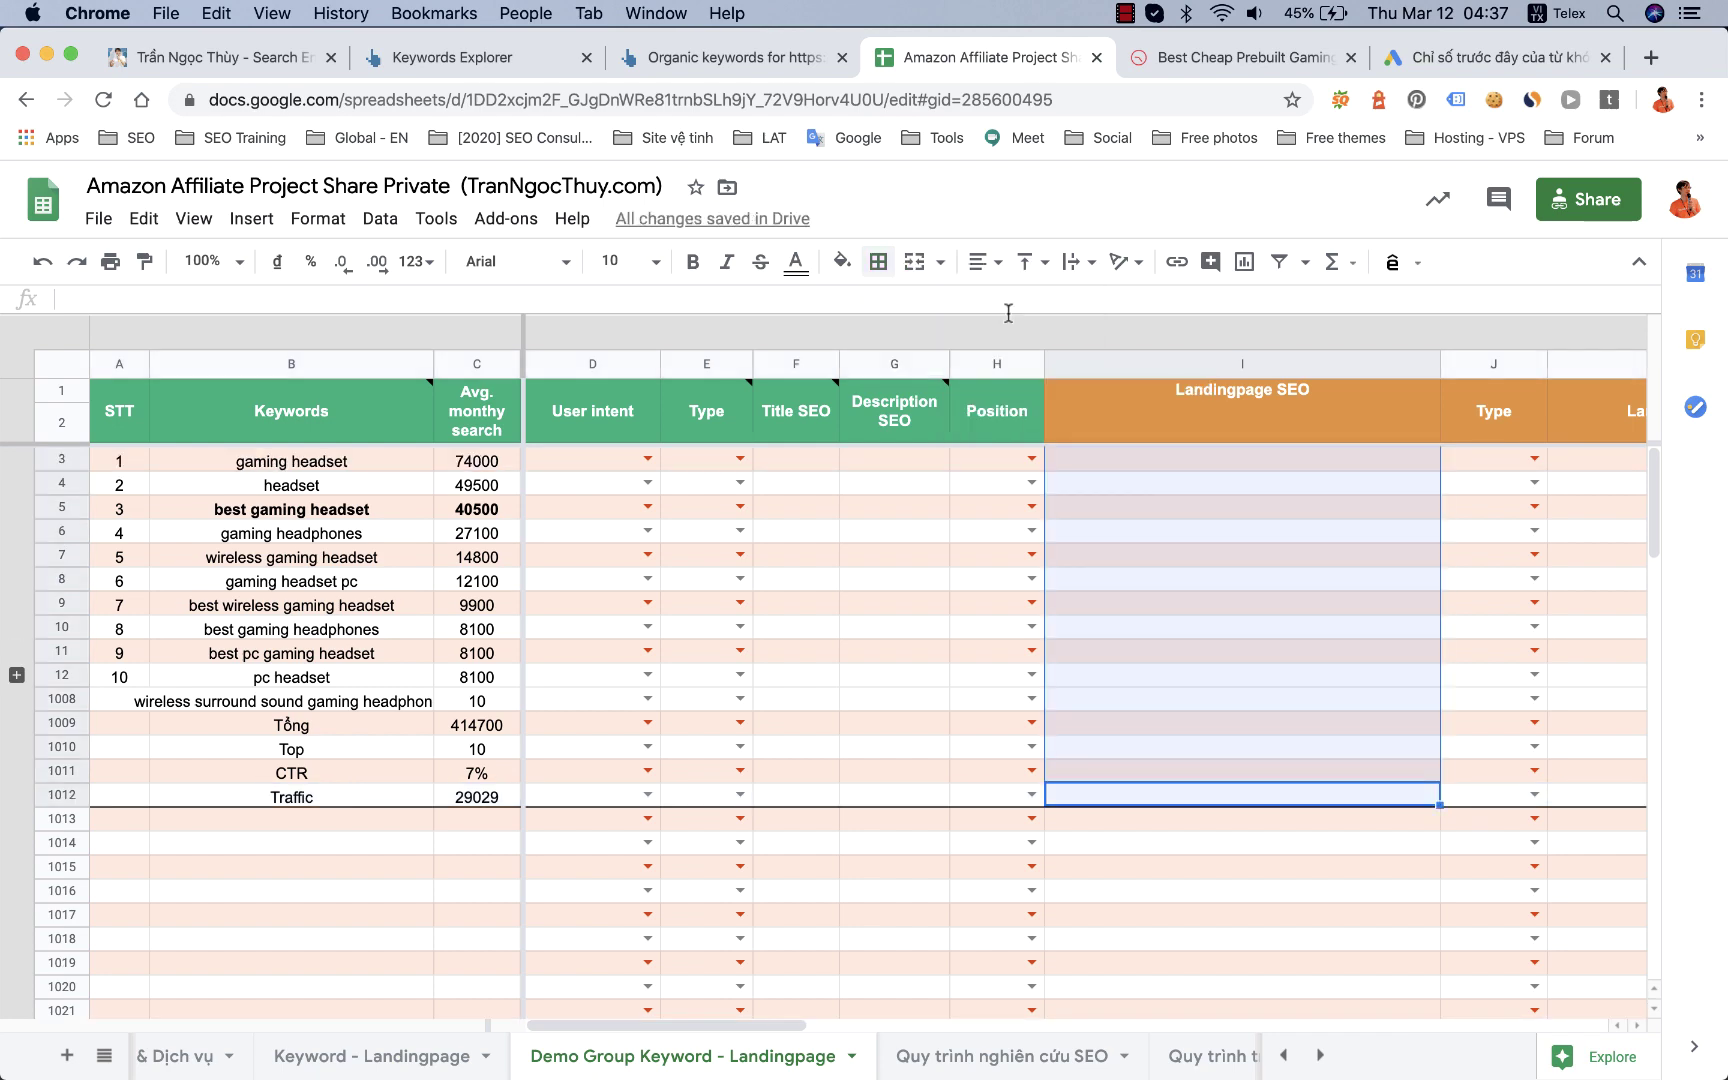
click(914, 261)
Step: Copy the address of the techunder1000.com home page and paste it into the merged Landingpage SEO cell
click(1262, 60)
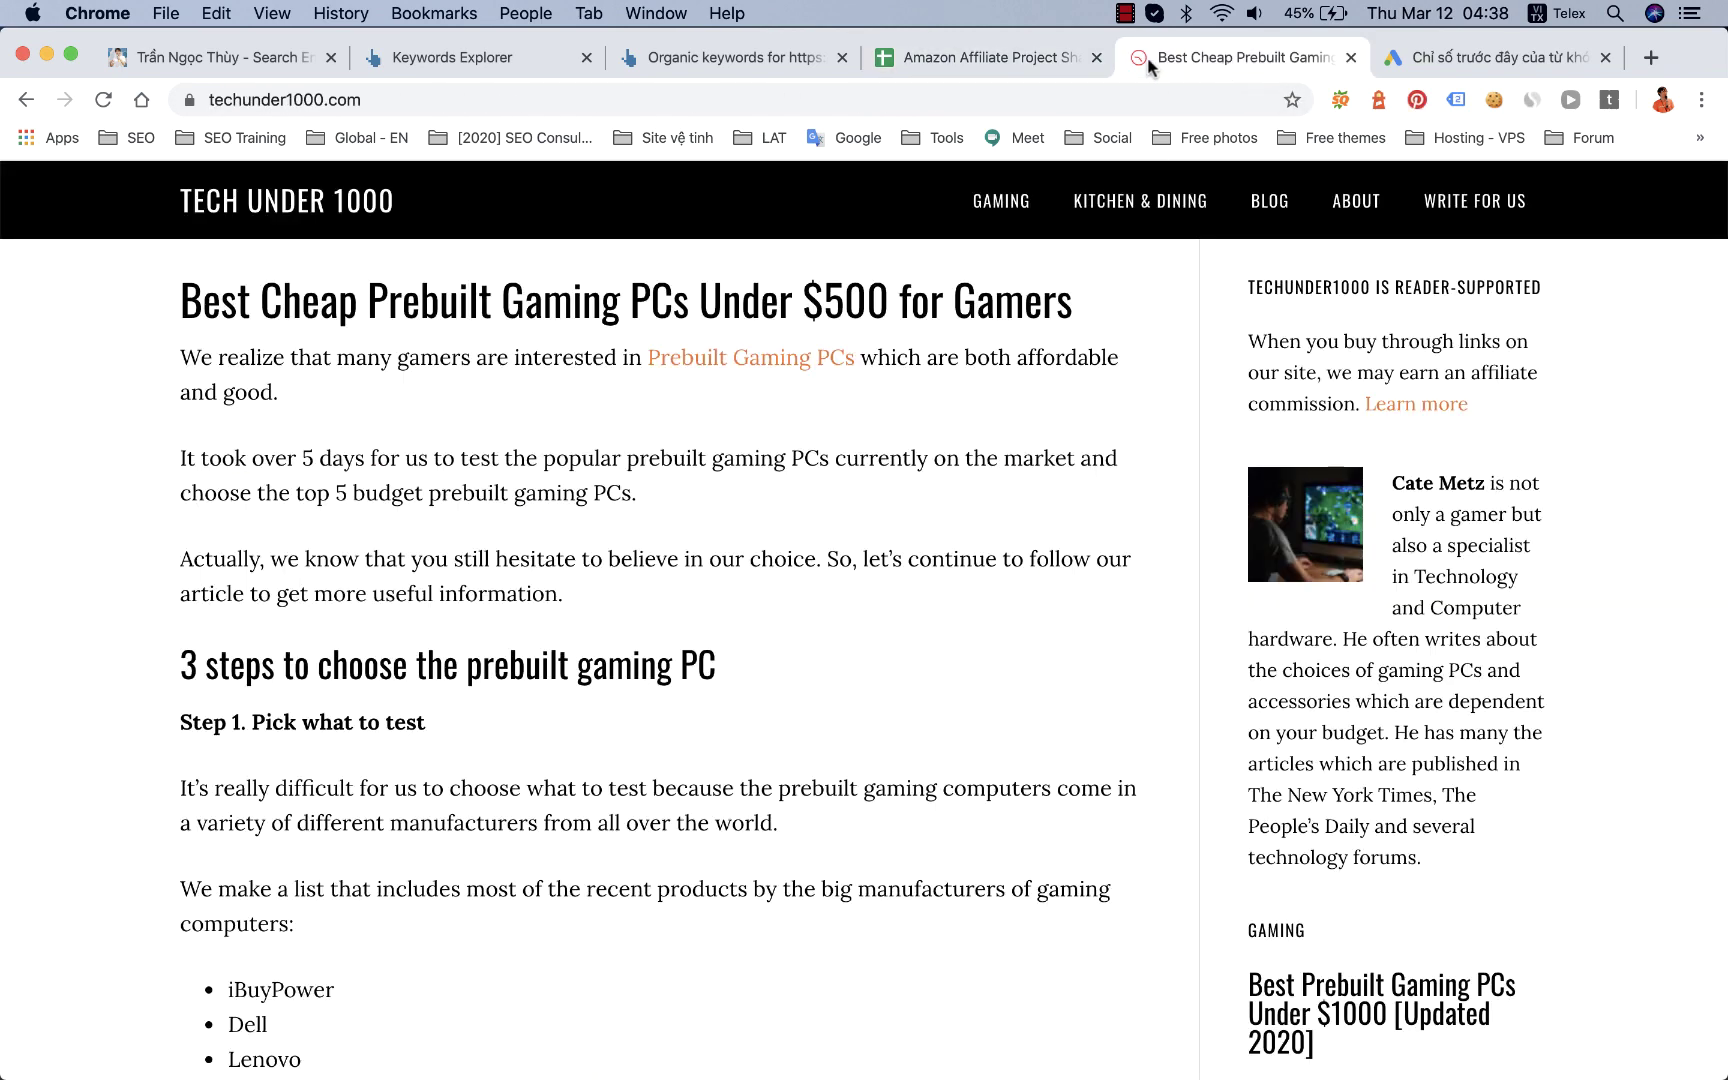
click(594, 100)
key(ctrl+c)
click(930, 60)
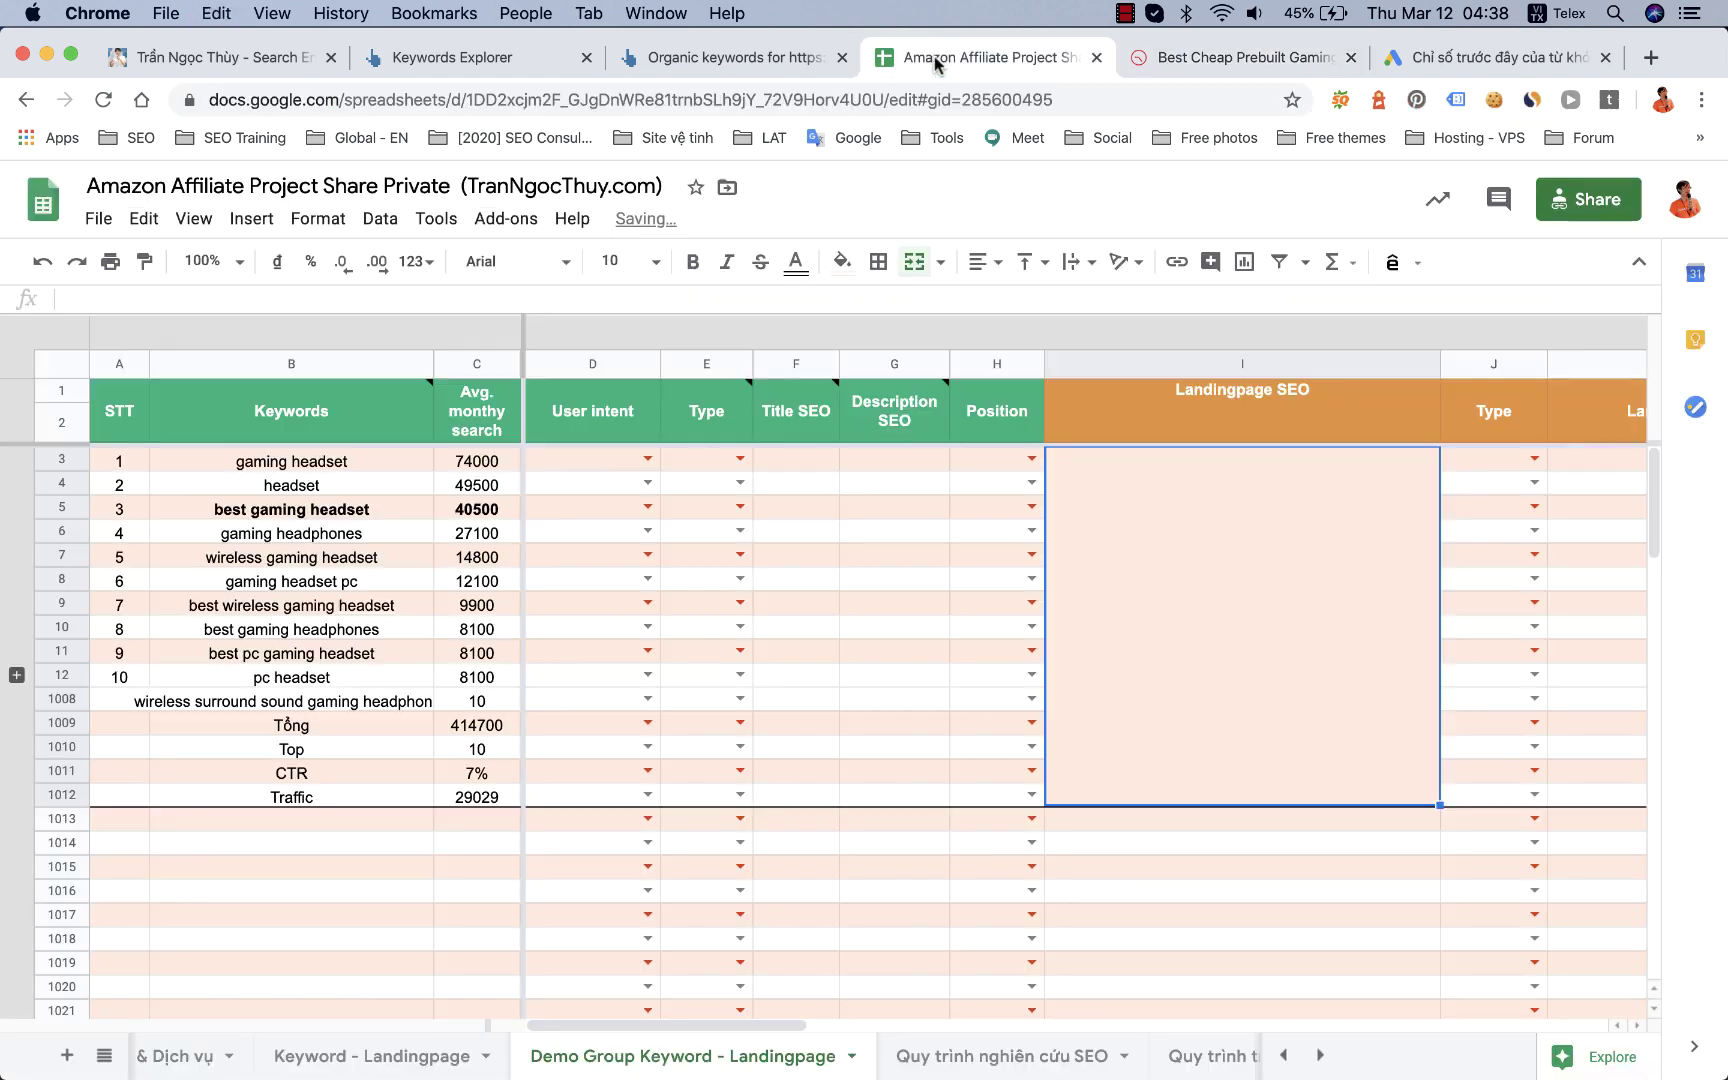
double_click(1199, 644)
key(ctrl+v)
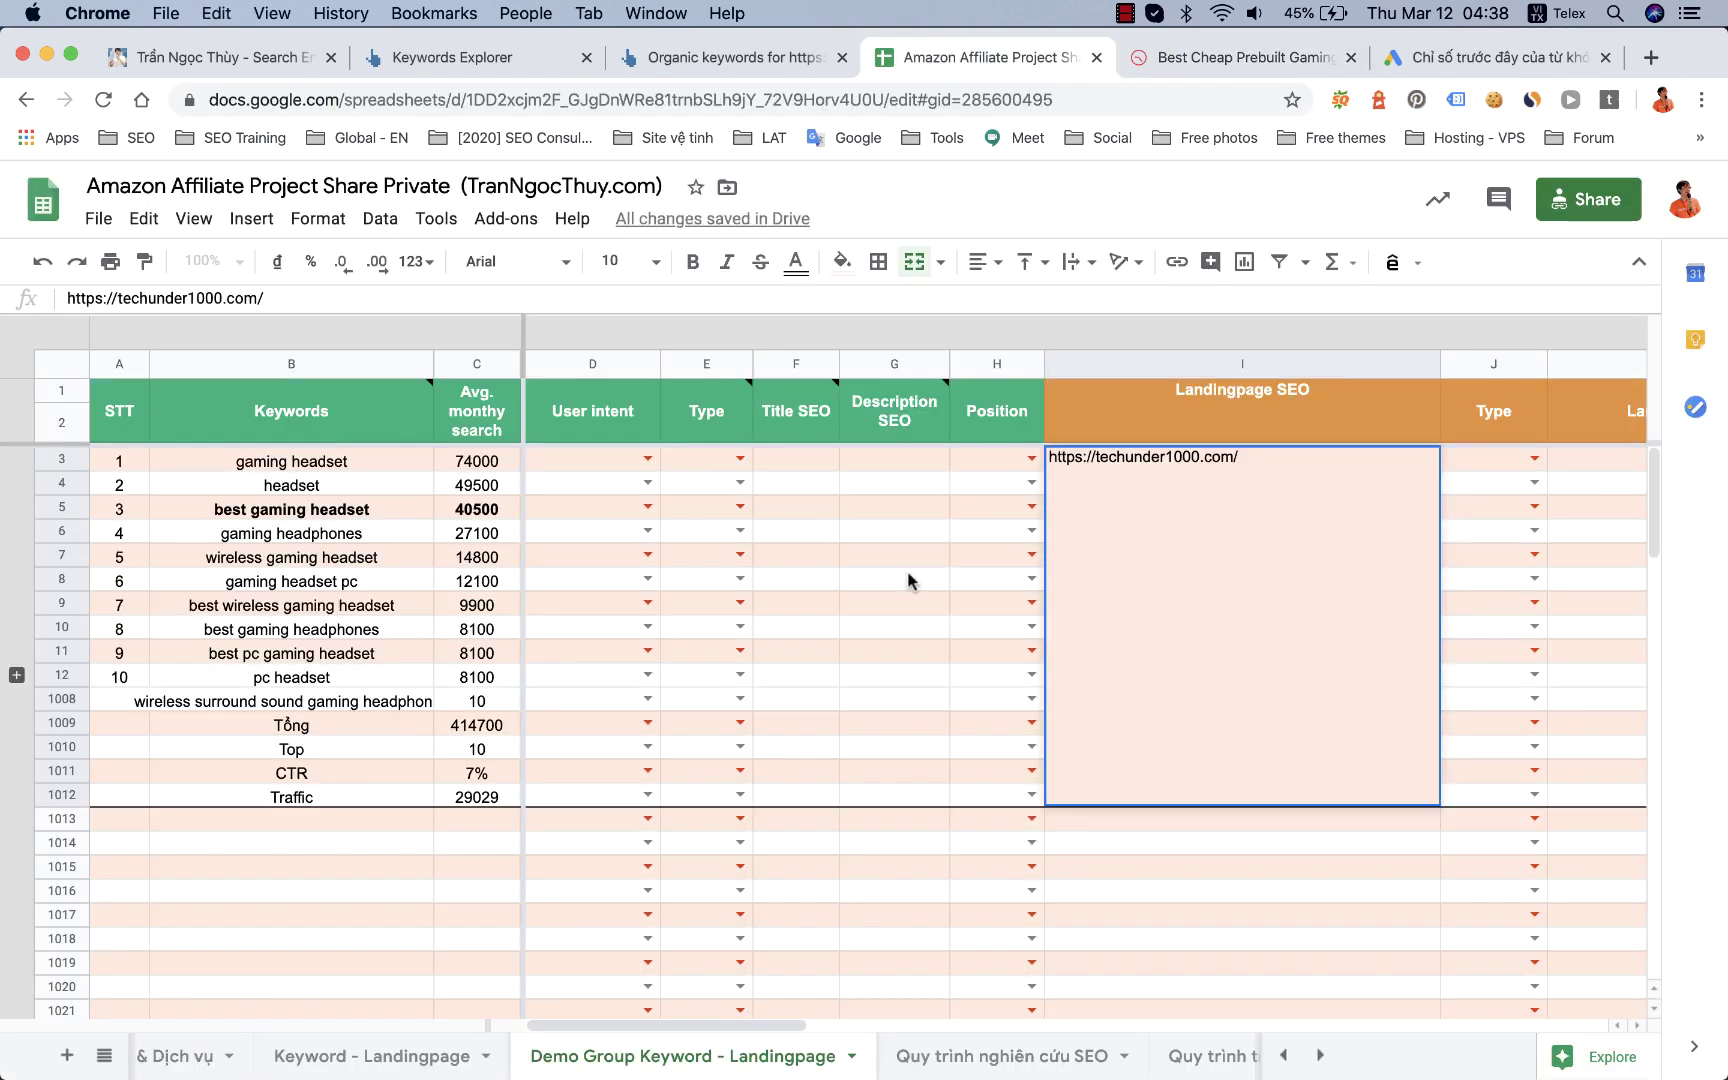
Step: Append the keyword "best gaming headset" from row 5 and a closing slash to the landing page URL
click(378, 510)
key(super+c)
click(1296, 555)
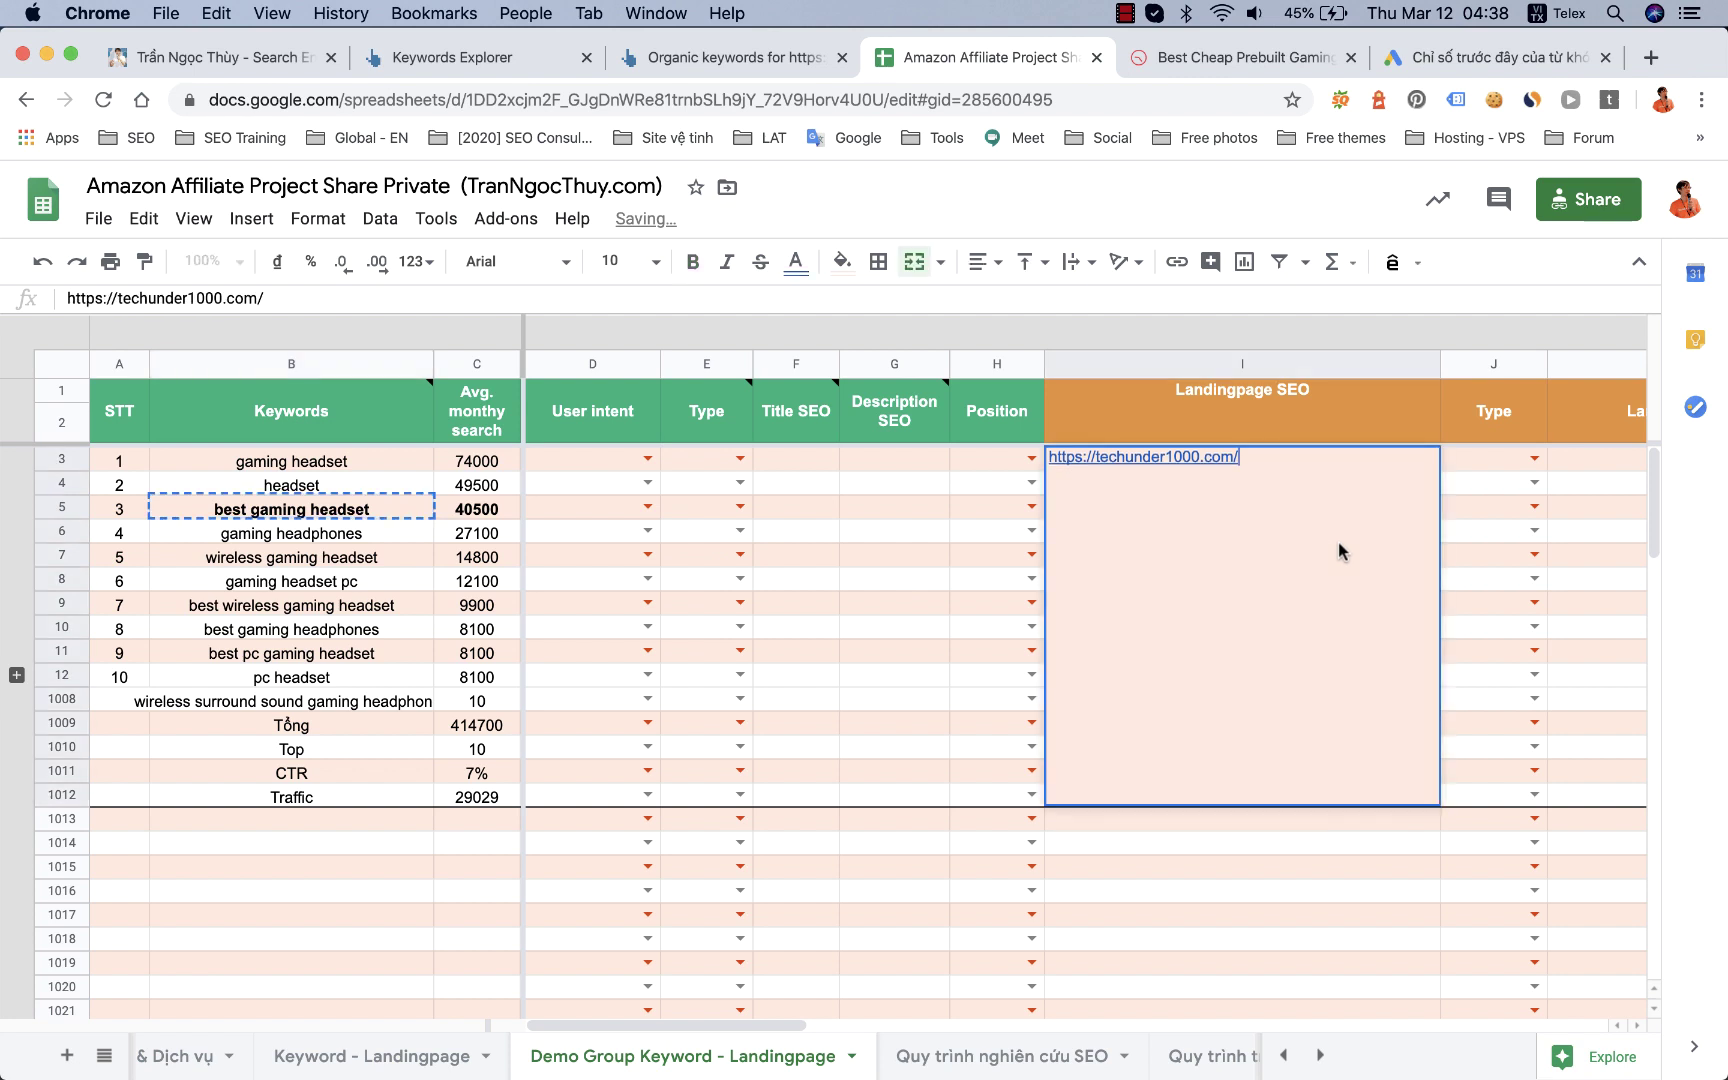
double_click(1330, 535)
key(super+v)
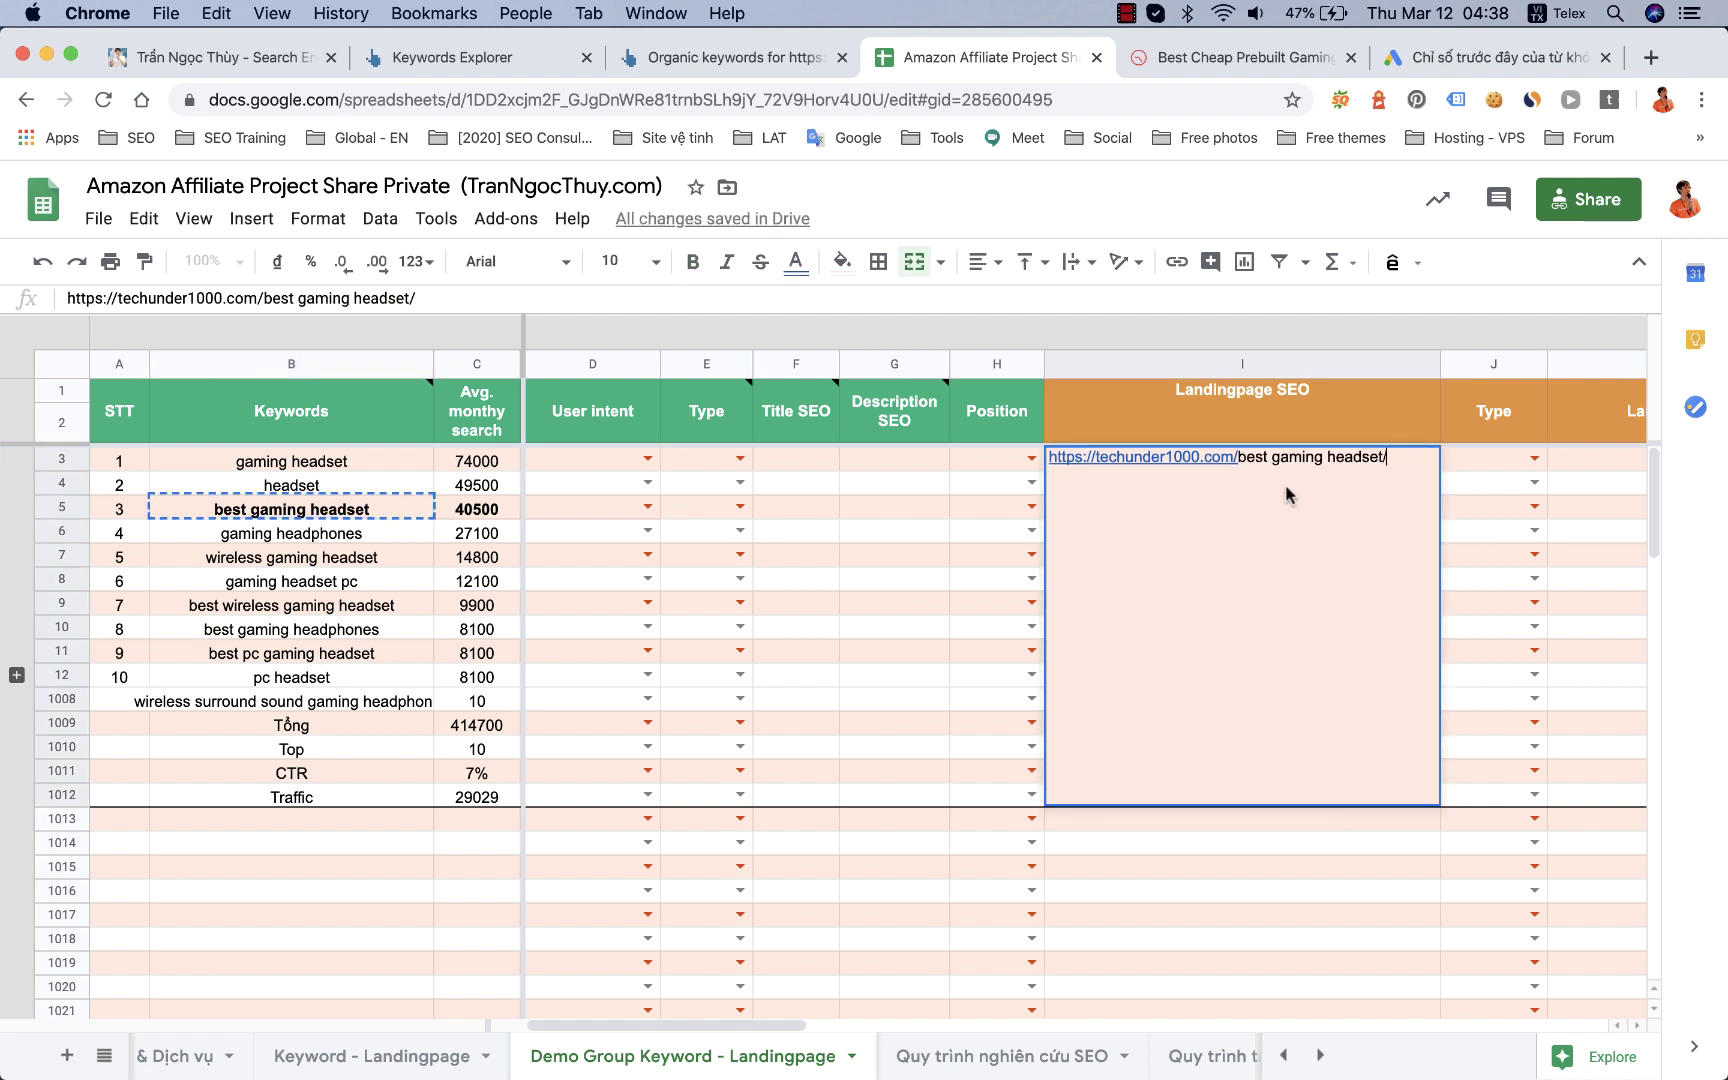
Step: Replace the spaces in the landing page URL's "best gaming headset" slug with hyphens
click(1270, 456)
key(BackSpace)
text(-)
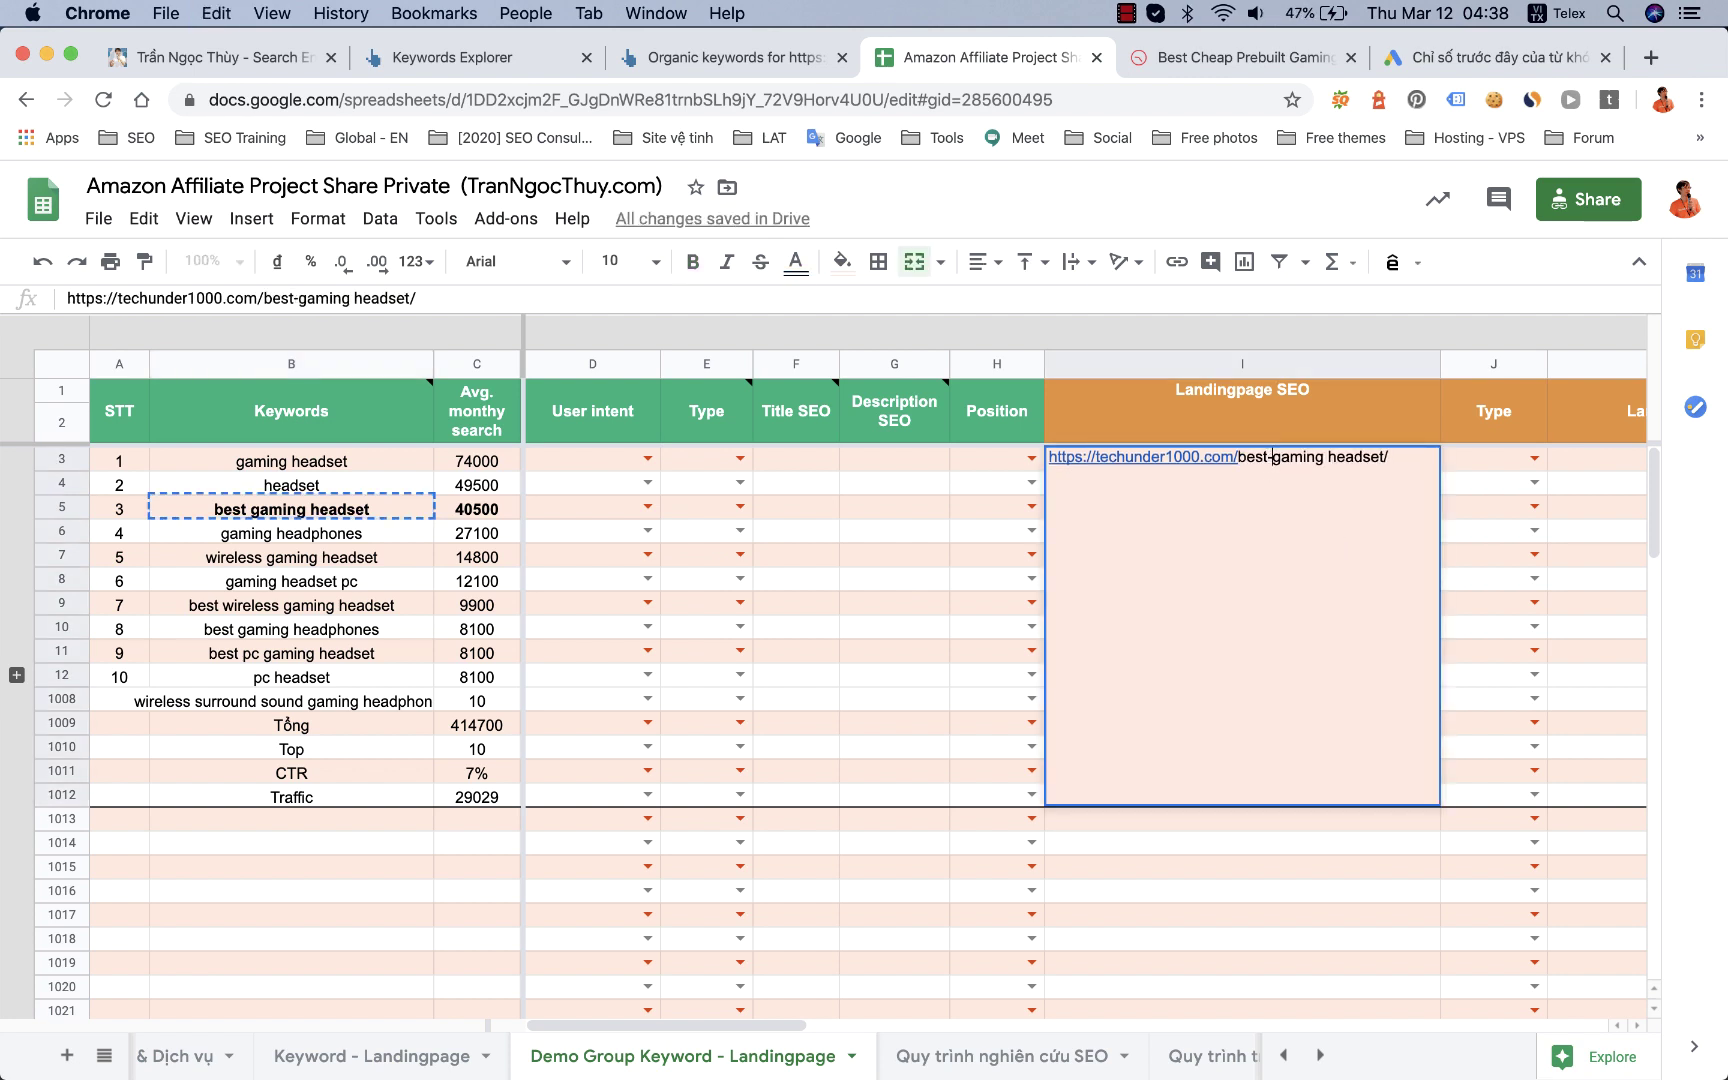
click(1326, 459)
key(BackSpace)
text(-)
Step: Copy the hyphenated best-gaming-headset URL and open it in a new browser tab
triple_click(1367, 457)
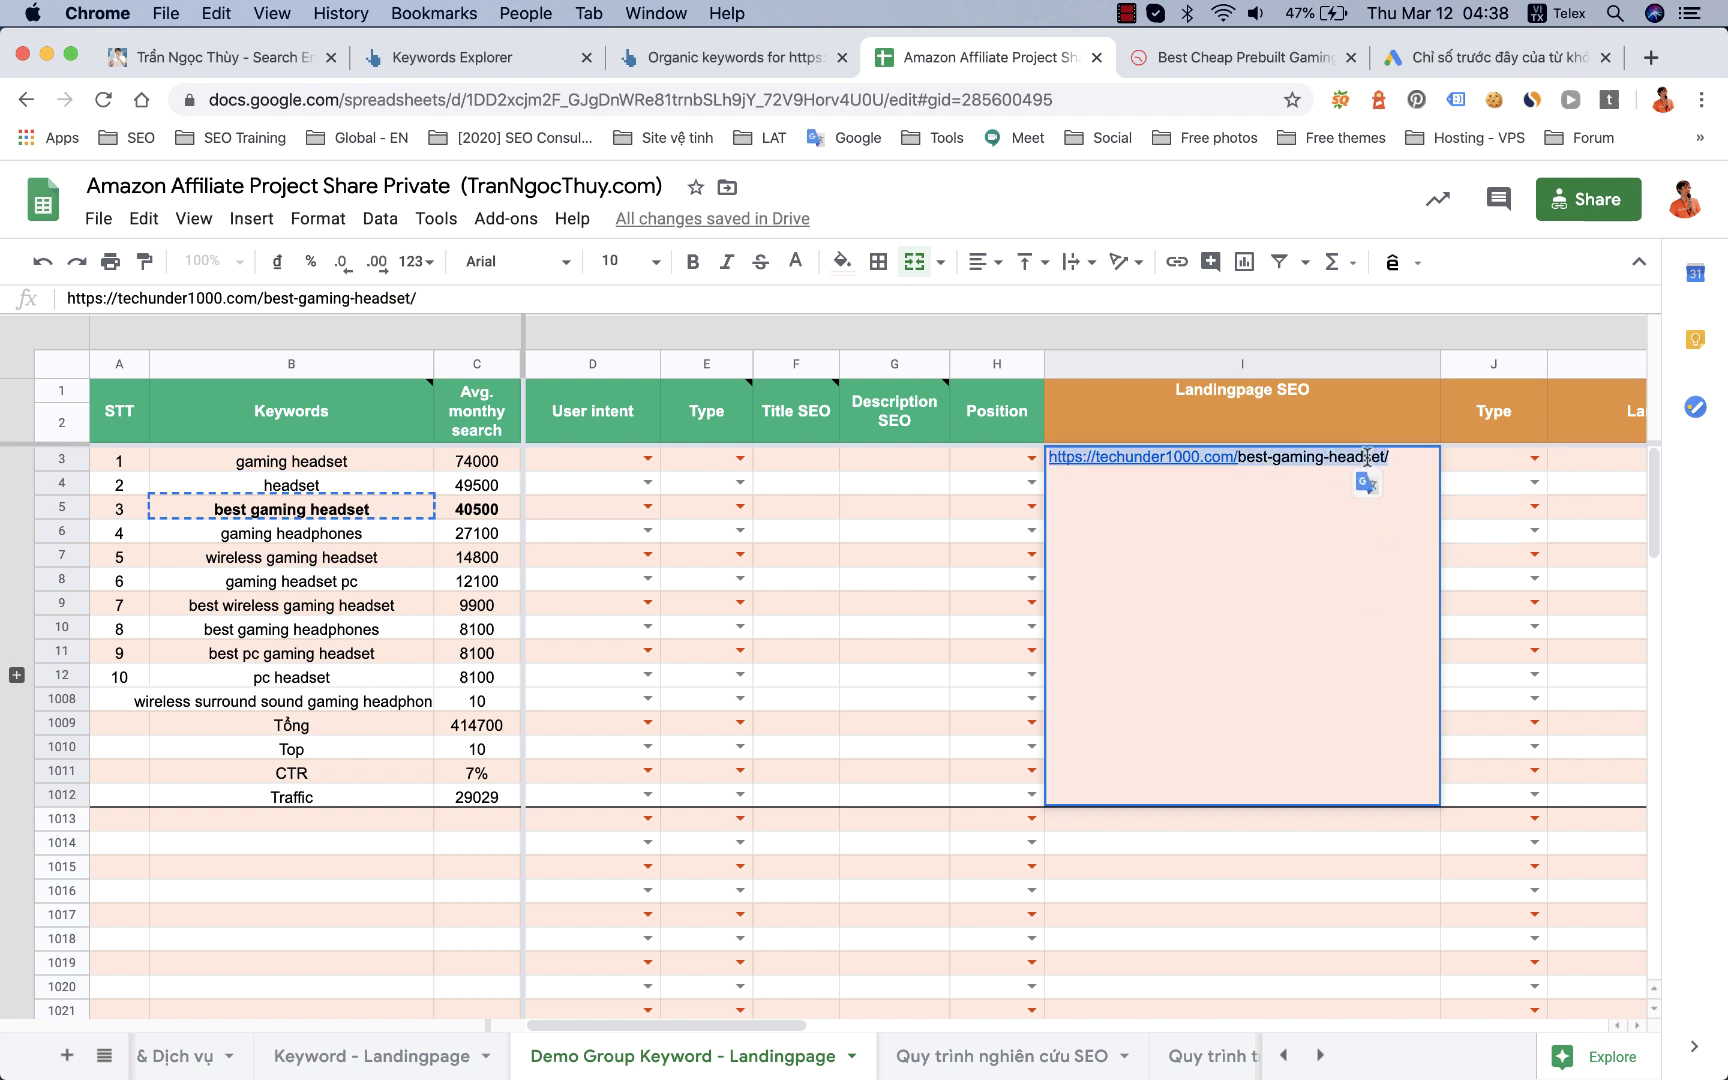
key(ctrl+c)
key(ctrl+t)
key(ctrl+v)
key(Return)
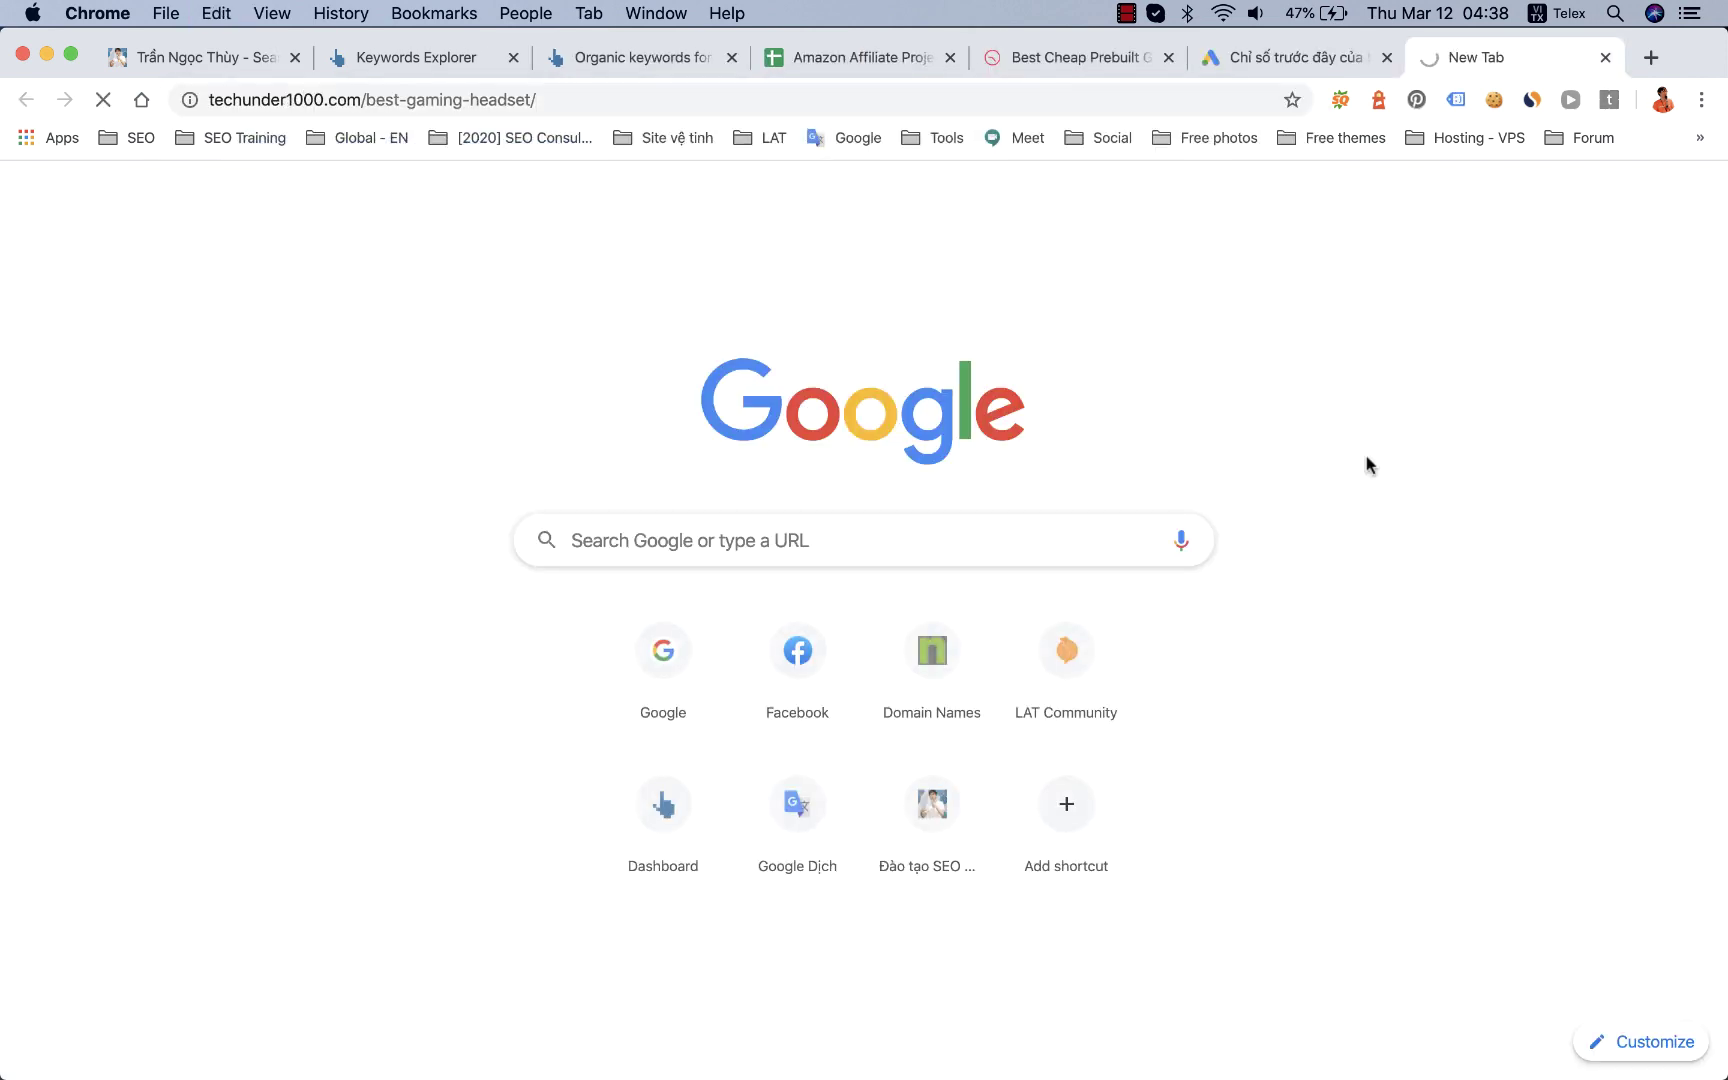
click(603, 91)
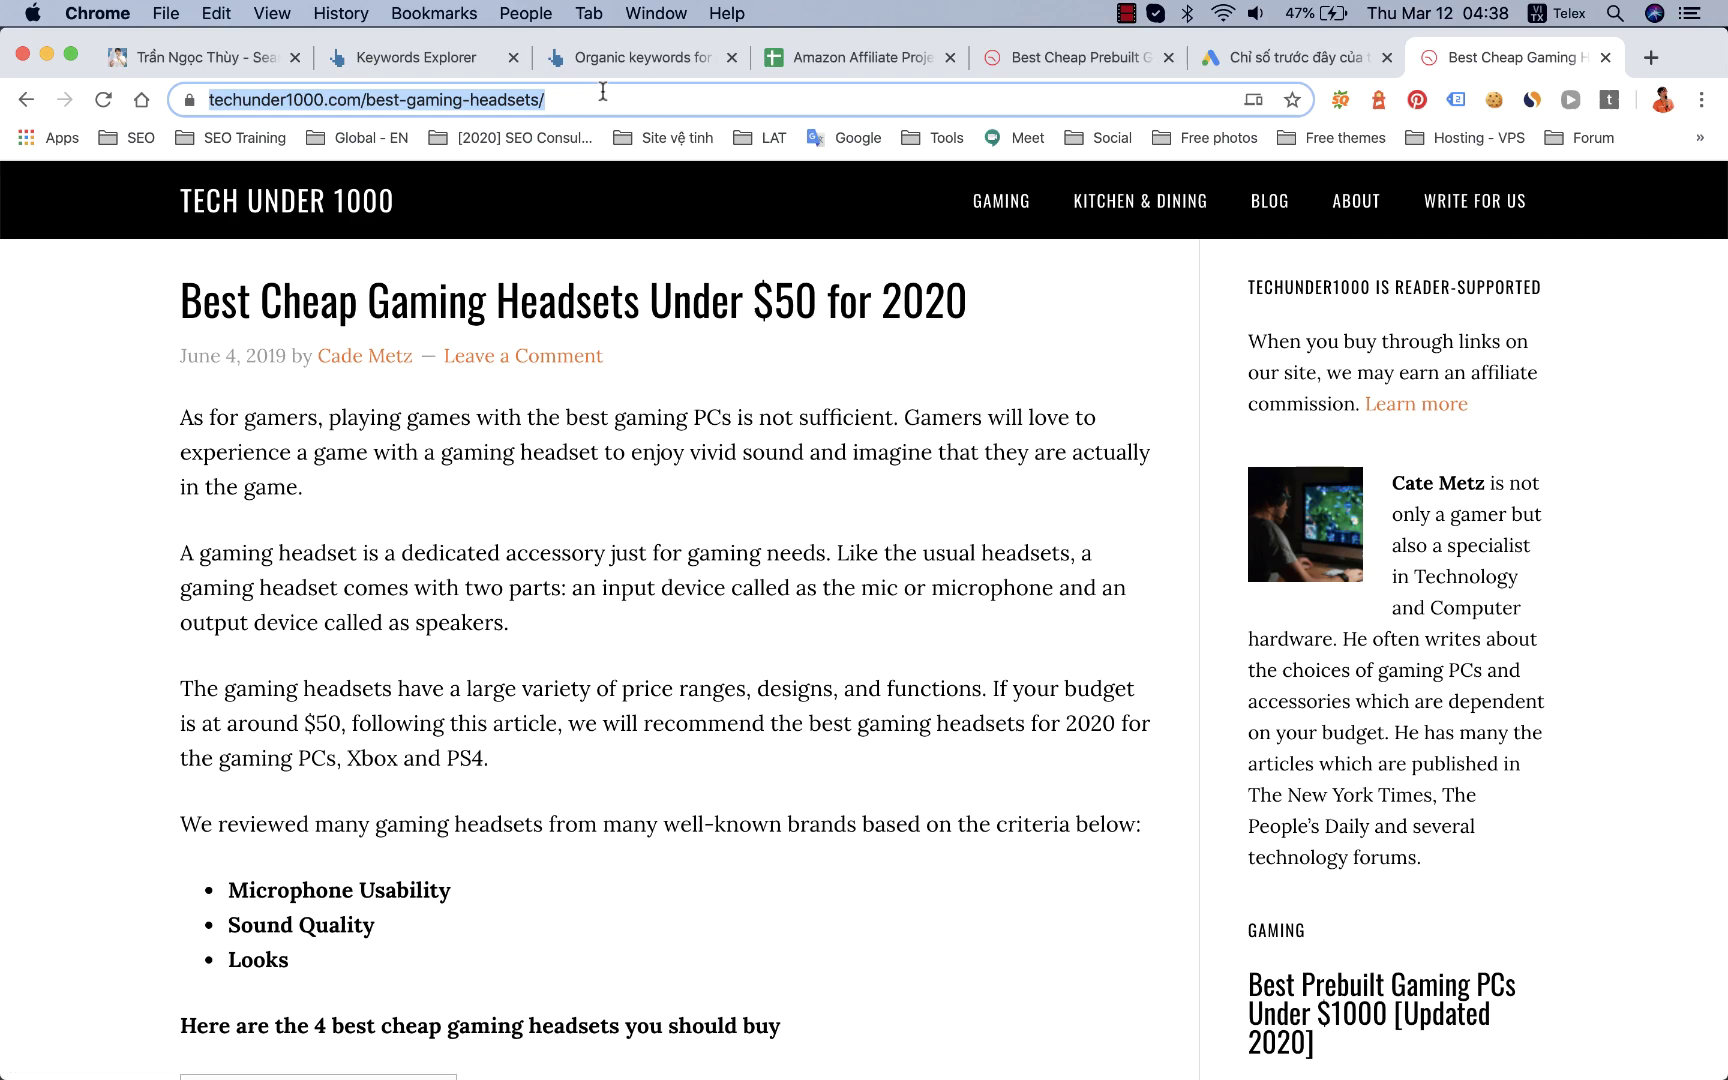
scroll(593, 456, down, 20)
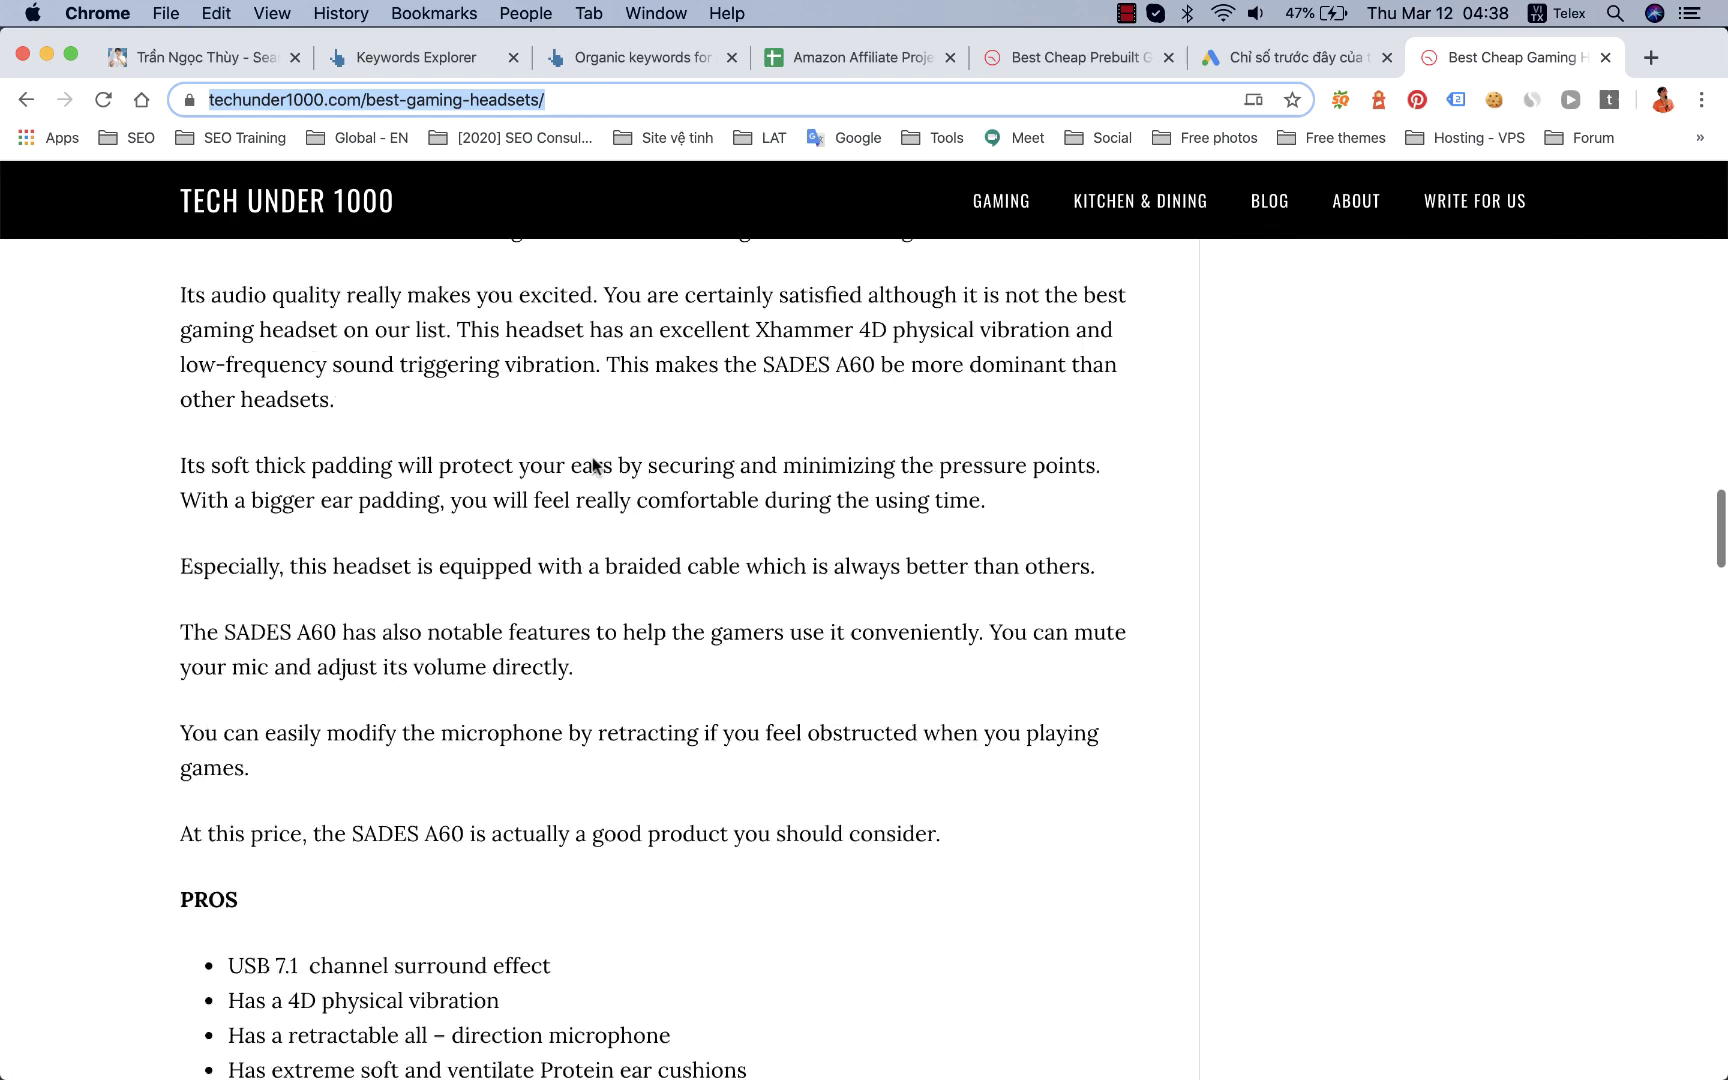
click(832, 60)
click(1346, 567)
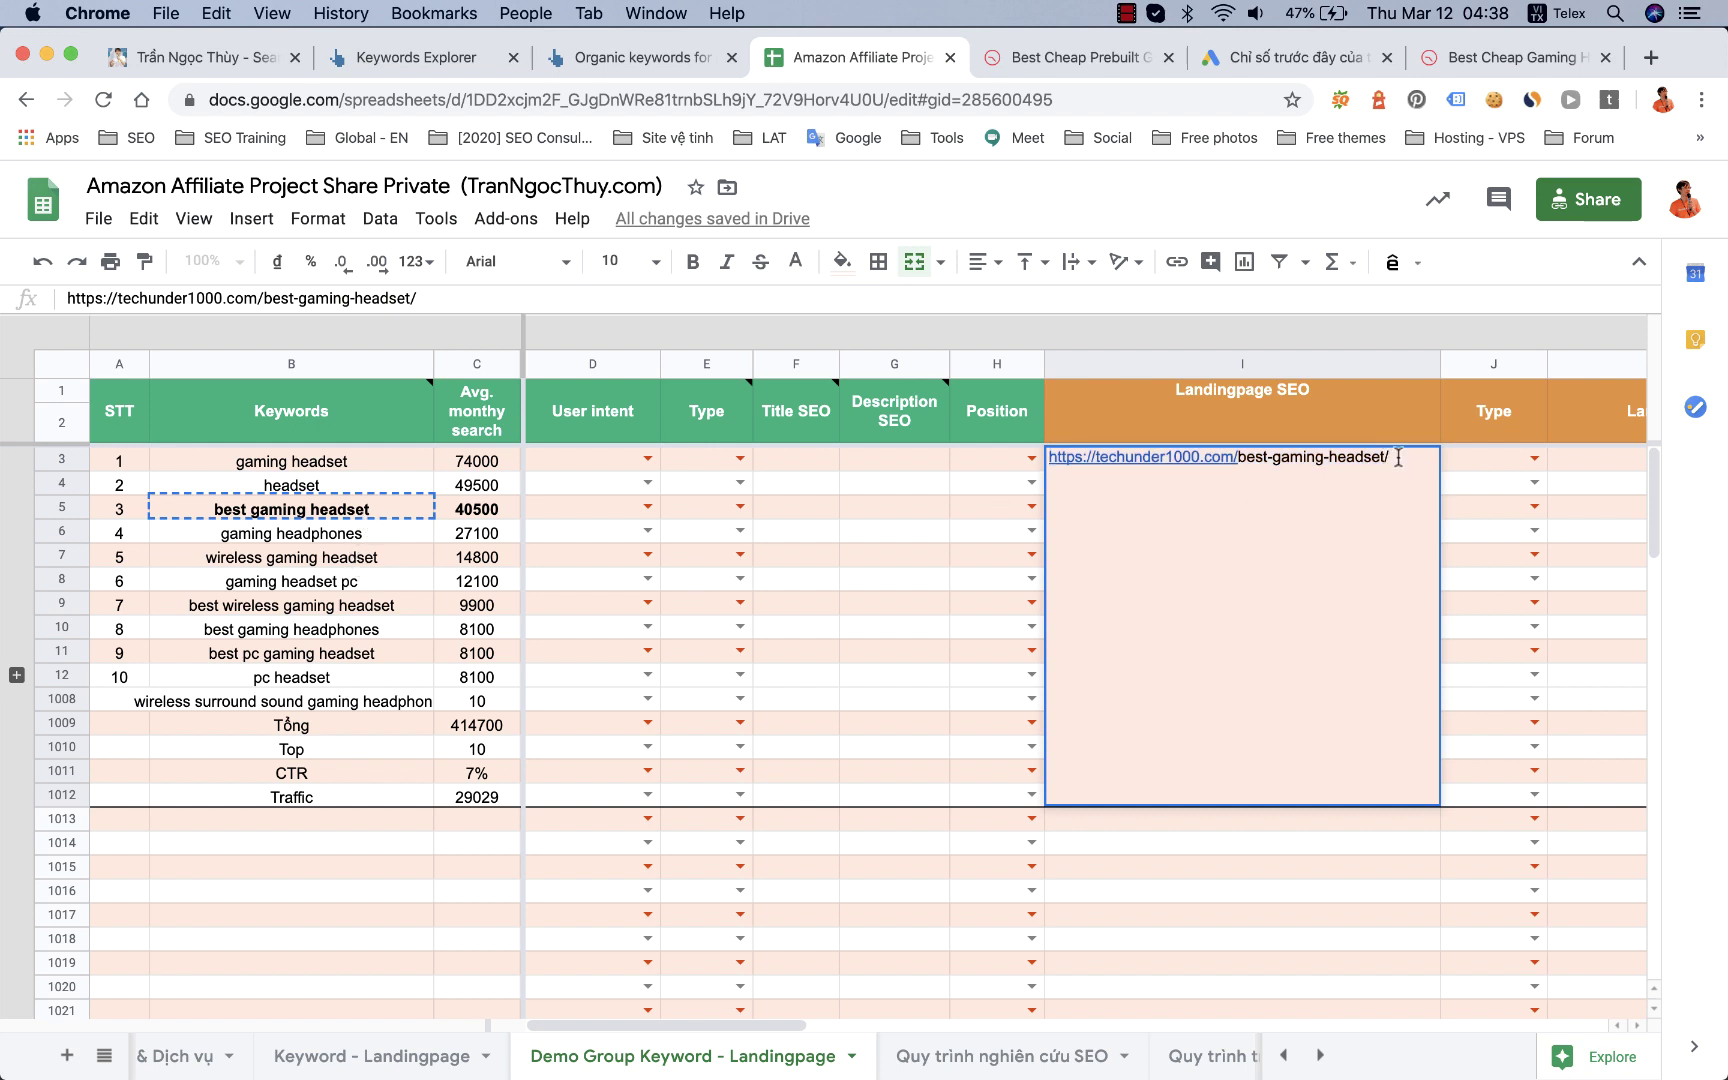
drag(1398, 457, 1045, 457)
key(super+v)
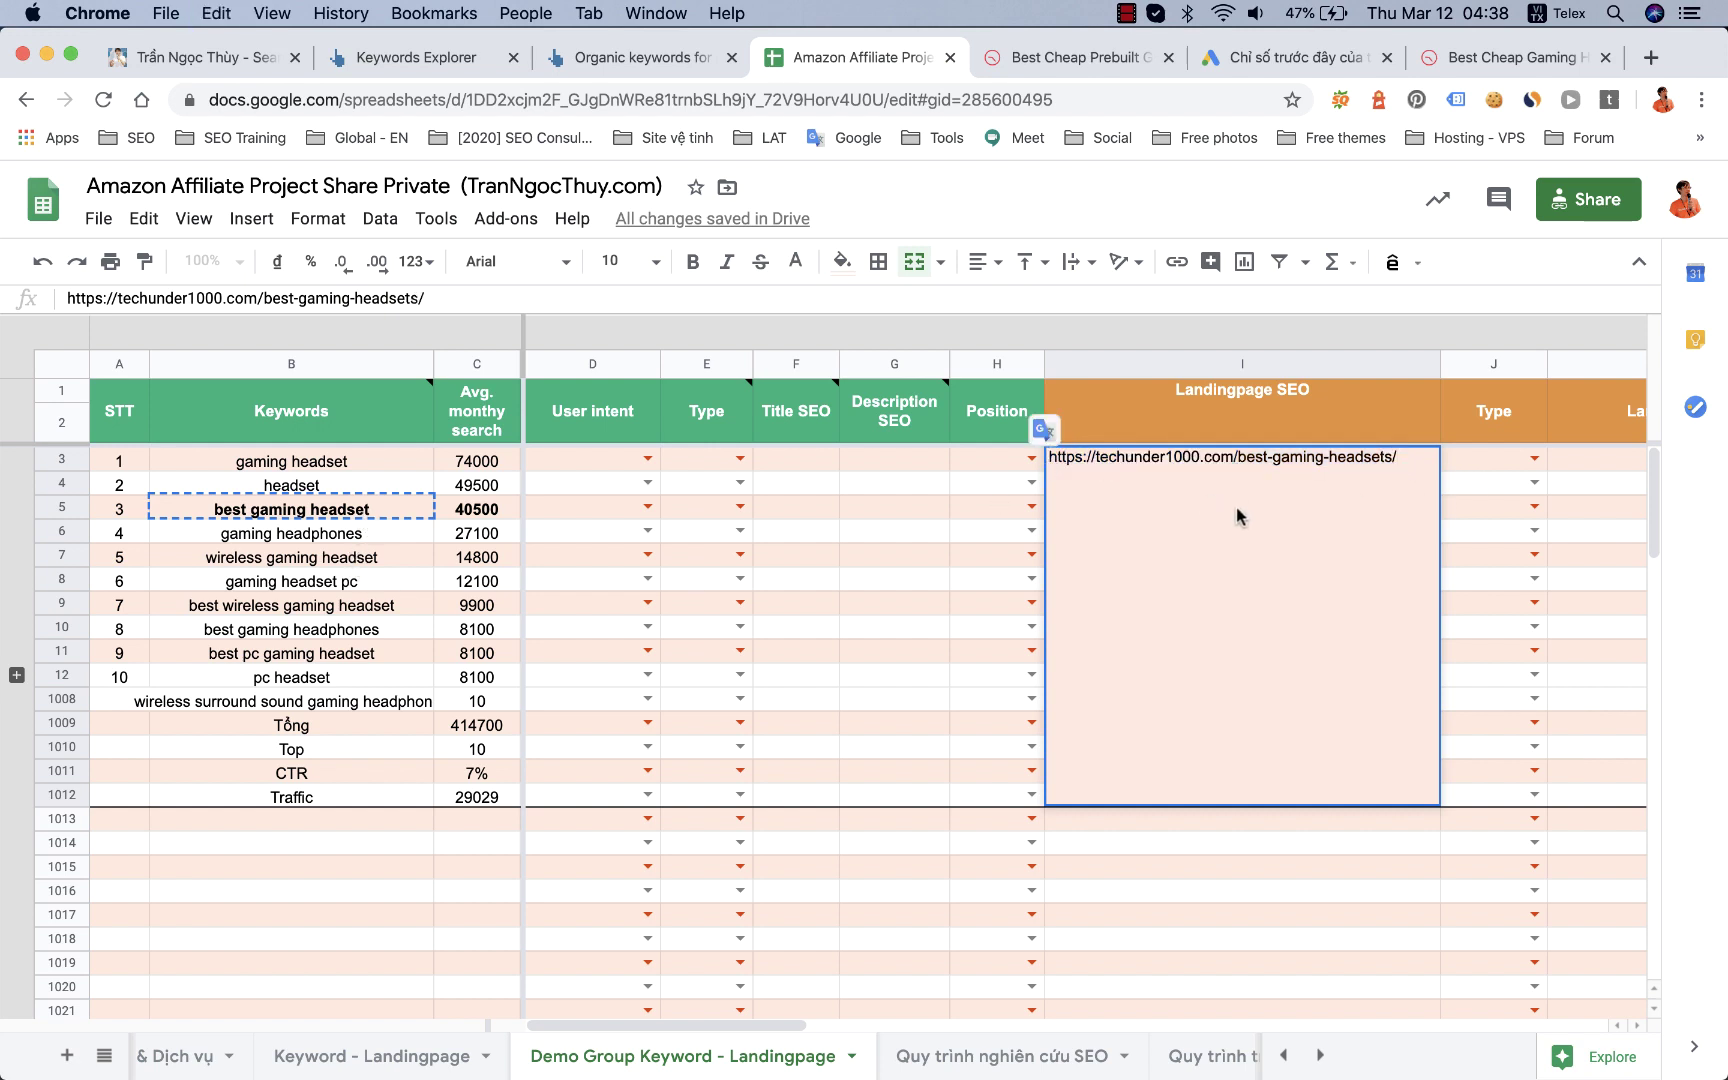
click(1322, 512)
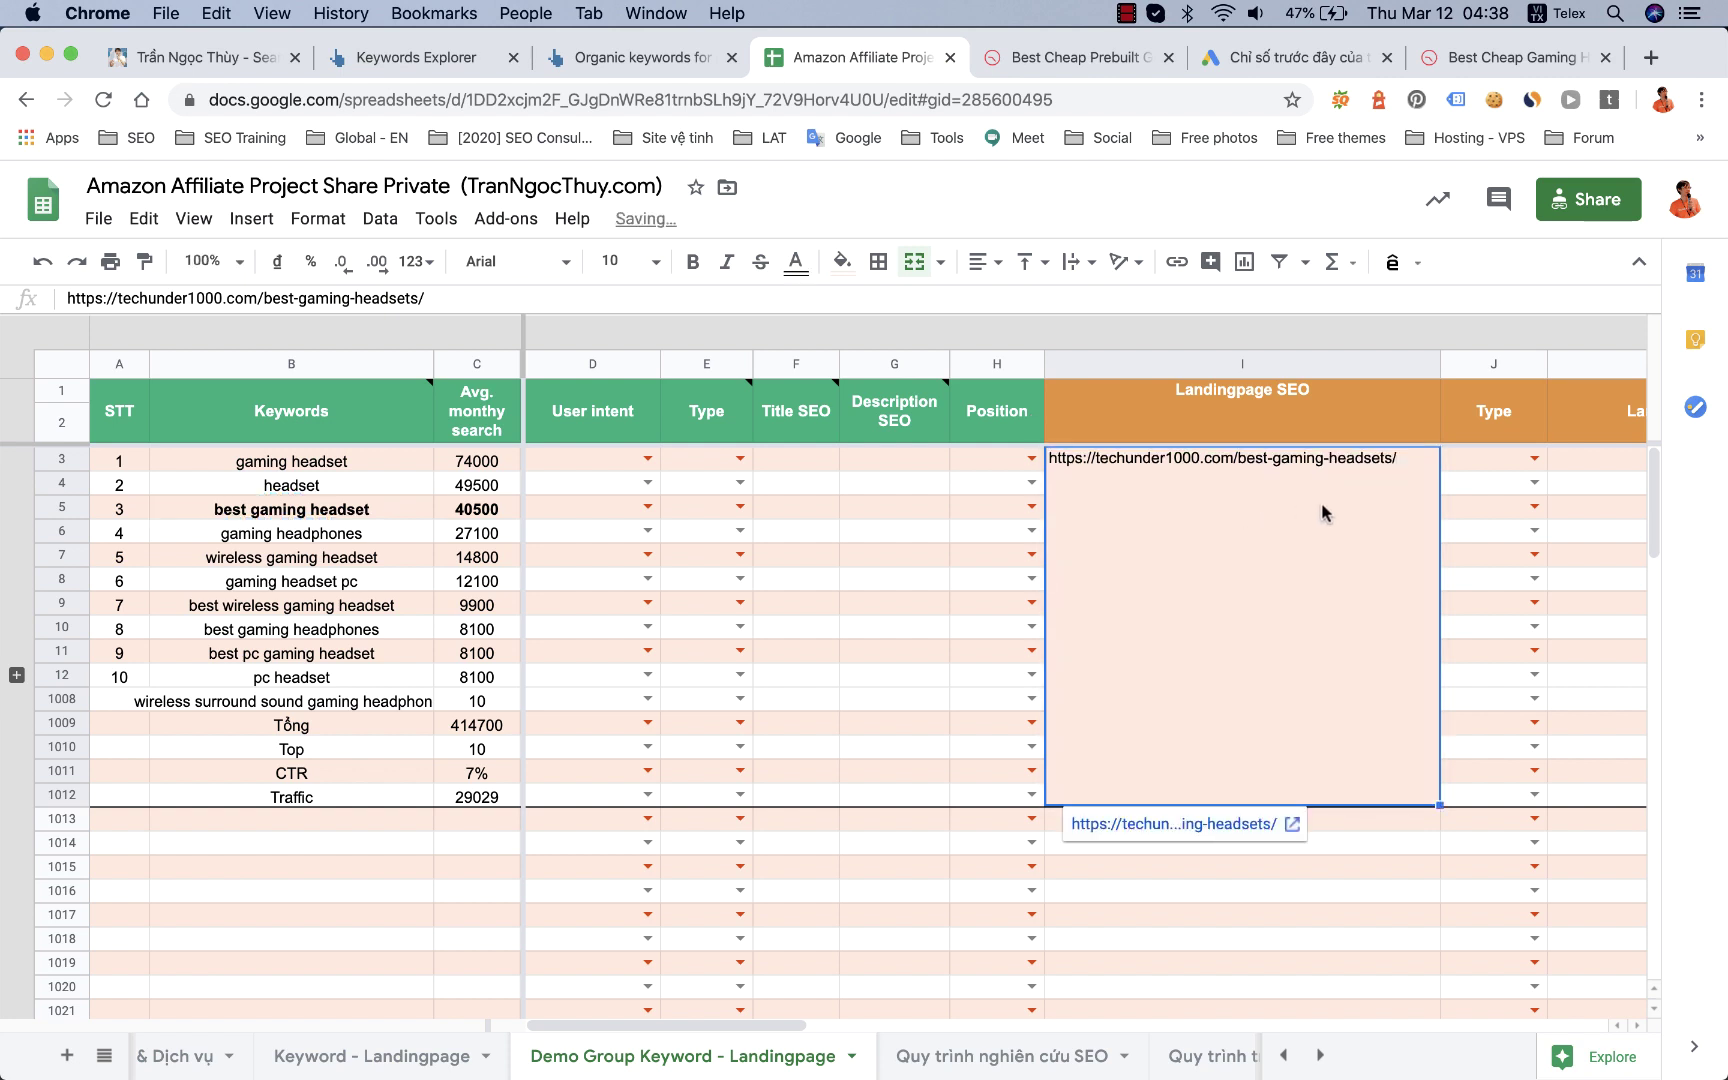
Step: Set the landing page Type in row 3 to Article
click(1530, 462)
click(1473, 545)
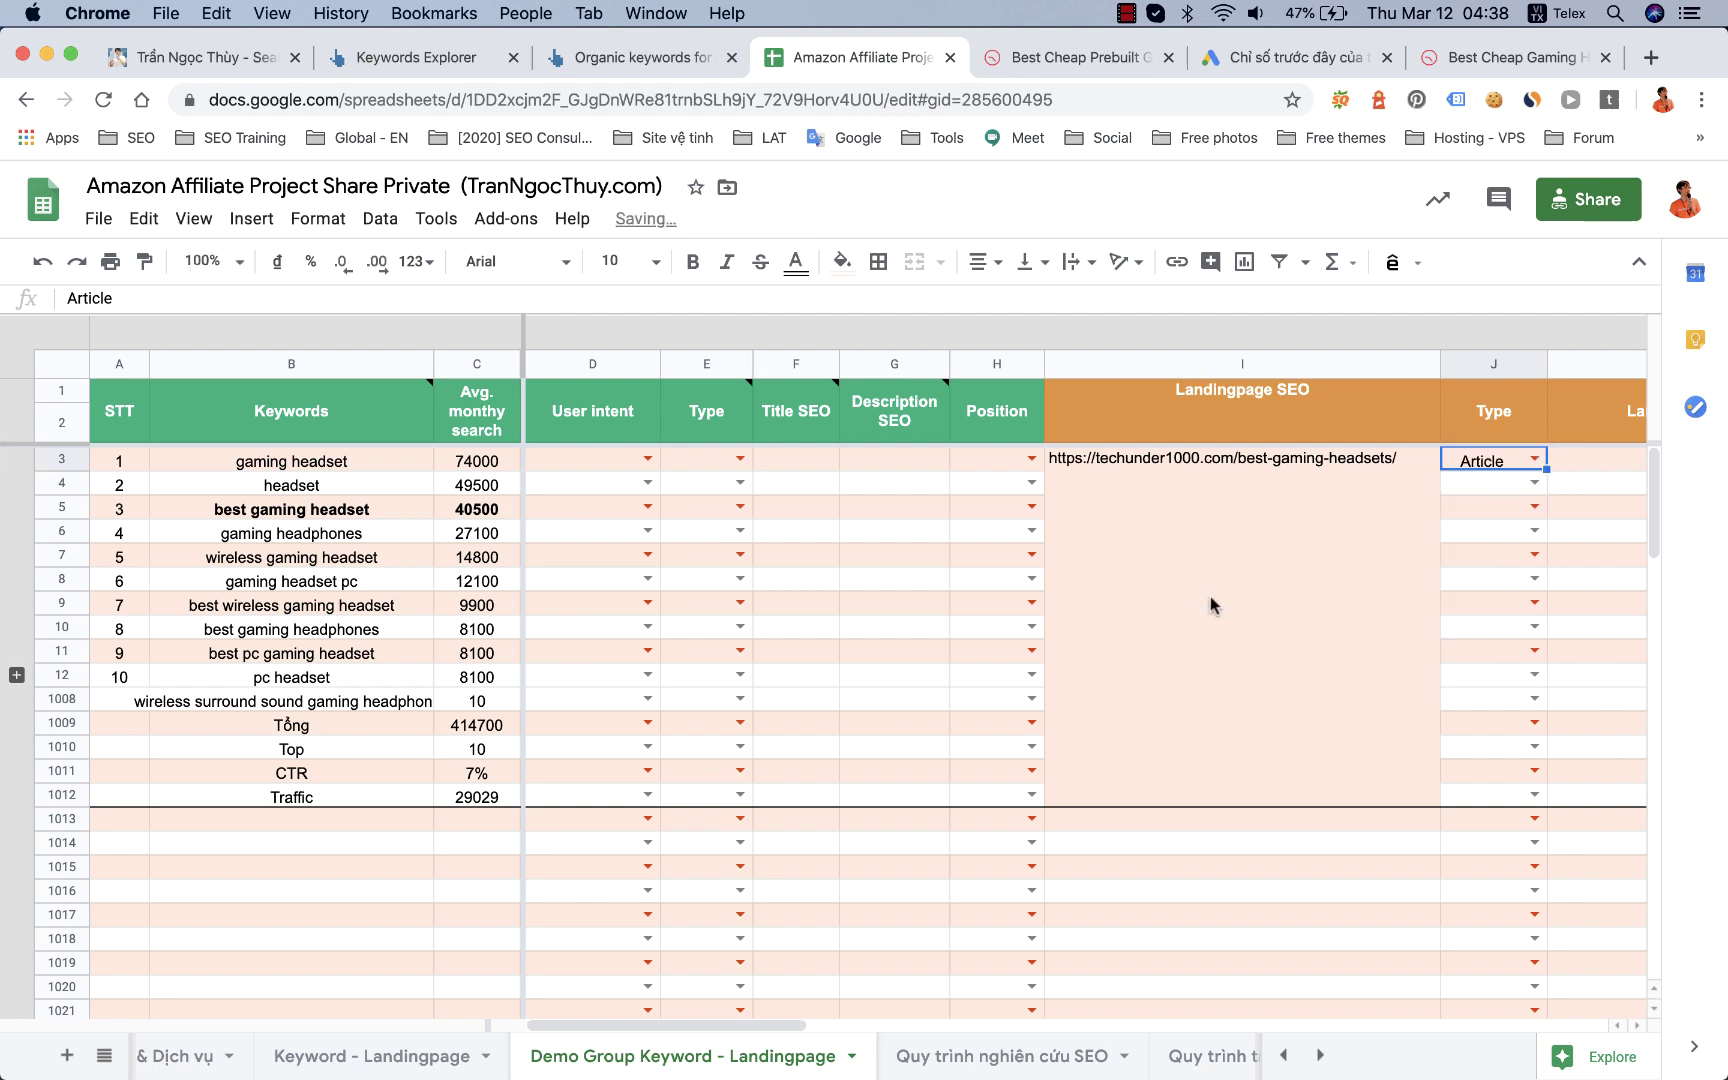
click(1210, 605)
scroll(1200, 600, right, 5)
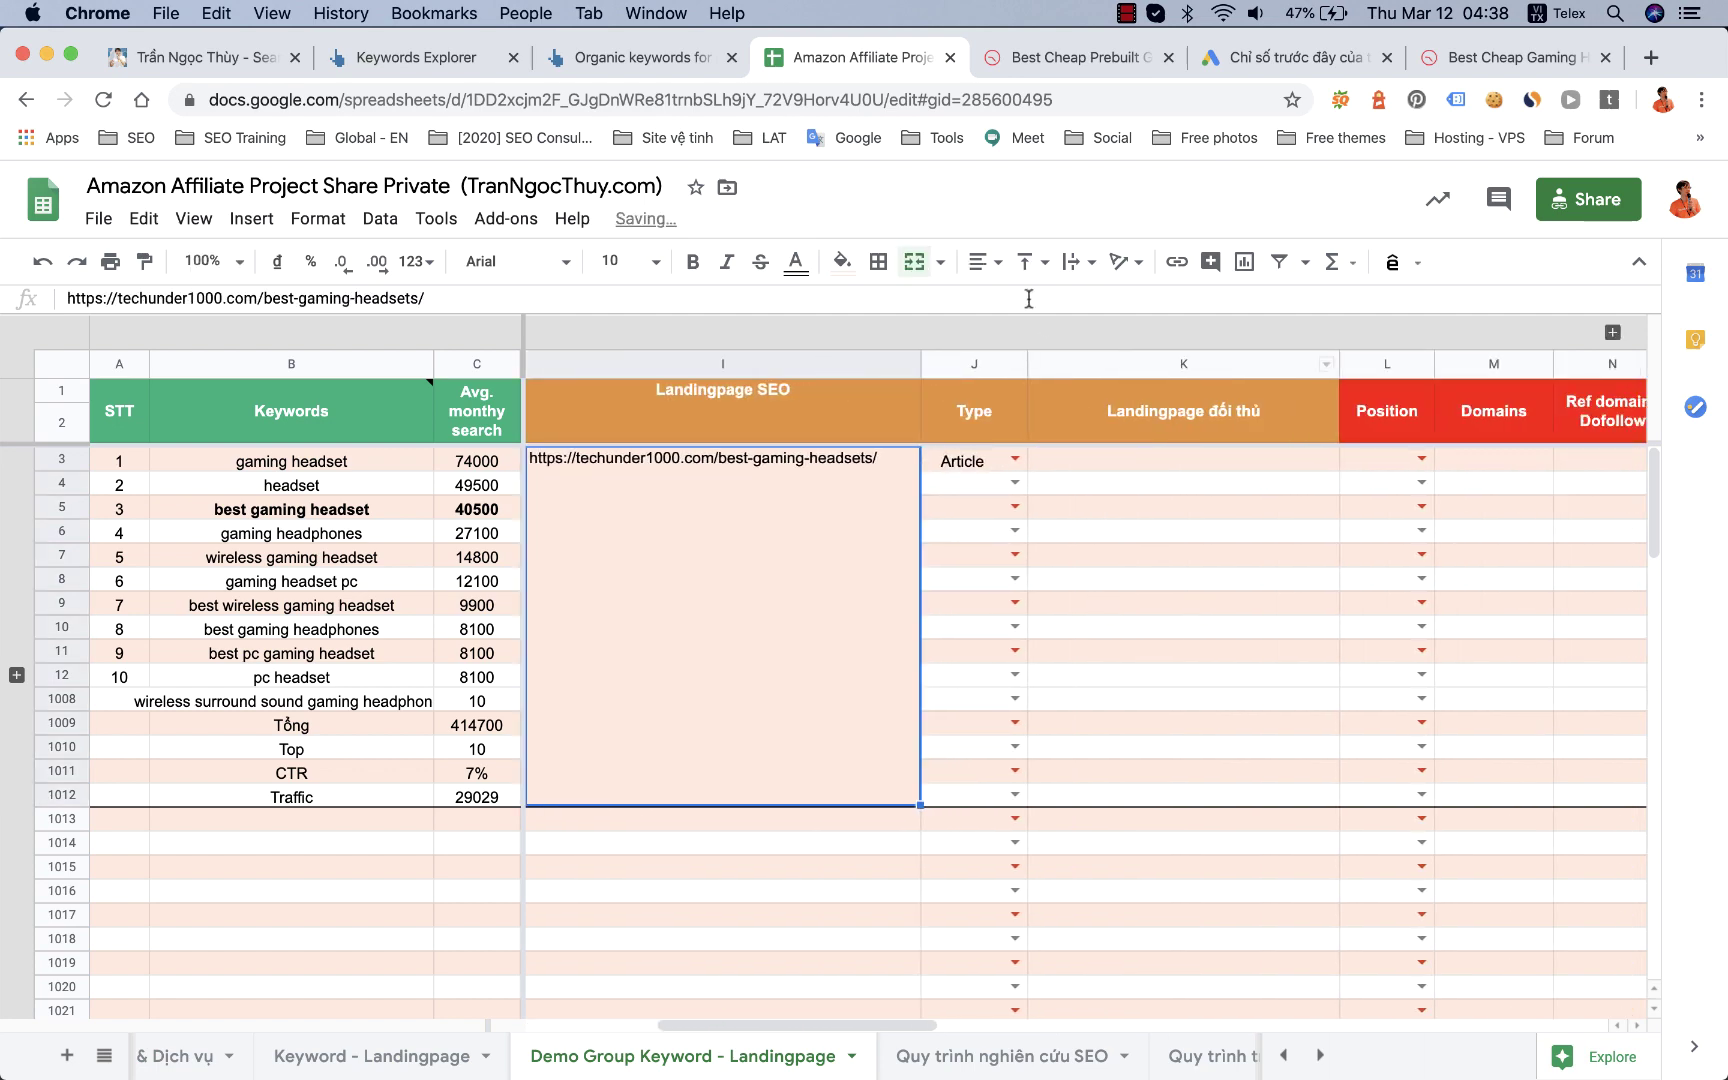
Step: Export the Ahrefs SERP overview for "best gaming headset" as CSV for Microsoft Excel (UTF-16) and open the downloaded file
click(420, 57)
scroll(670, 520, down, 5)
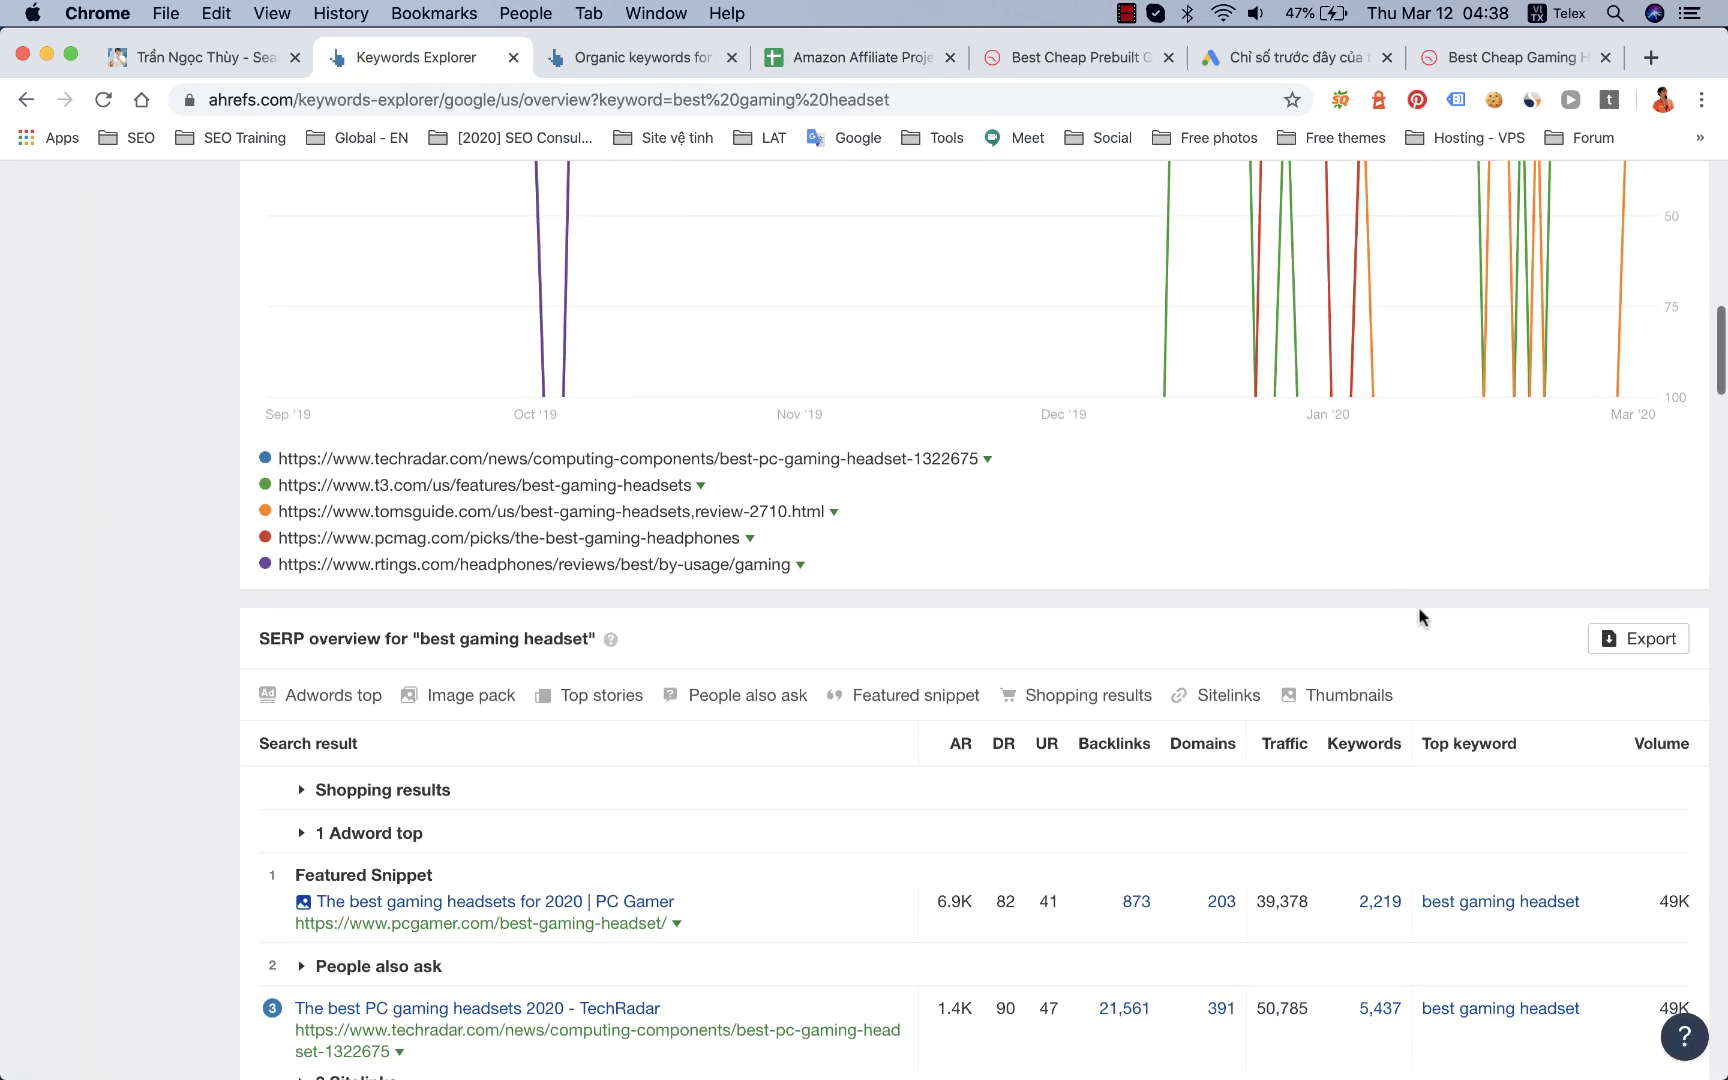
click(1624, 641)
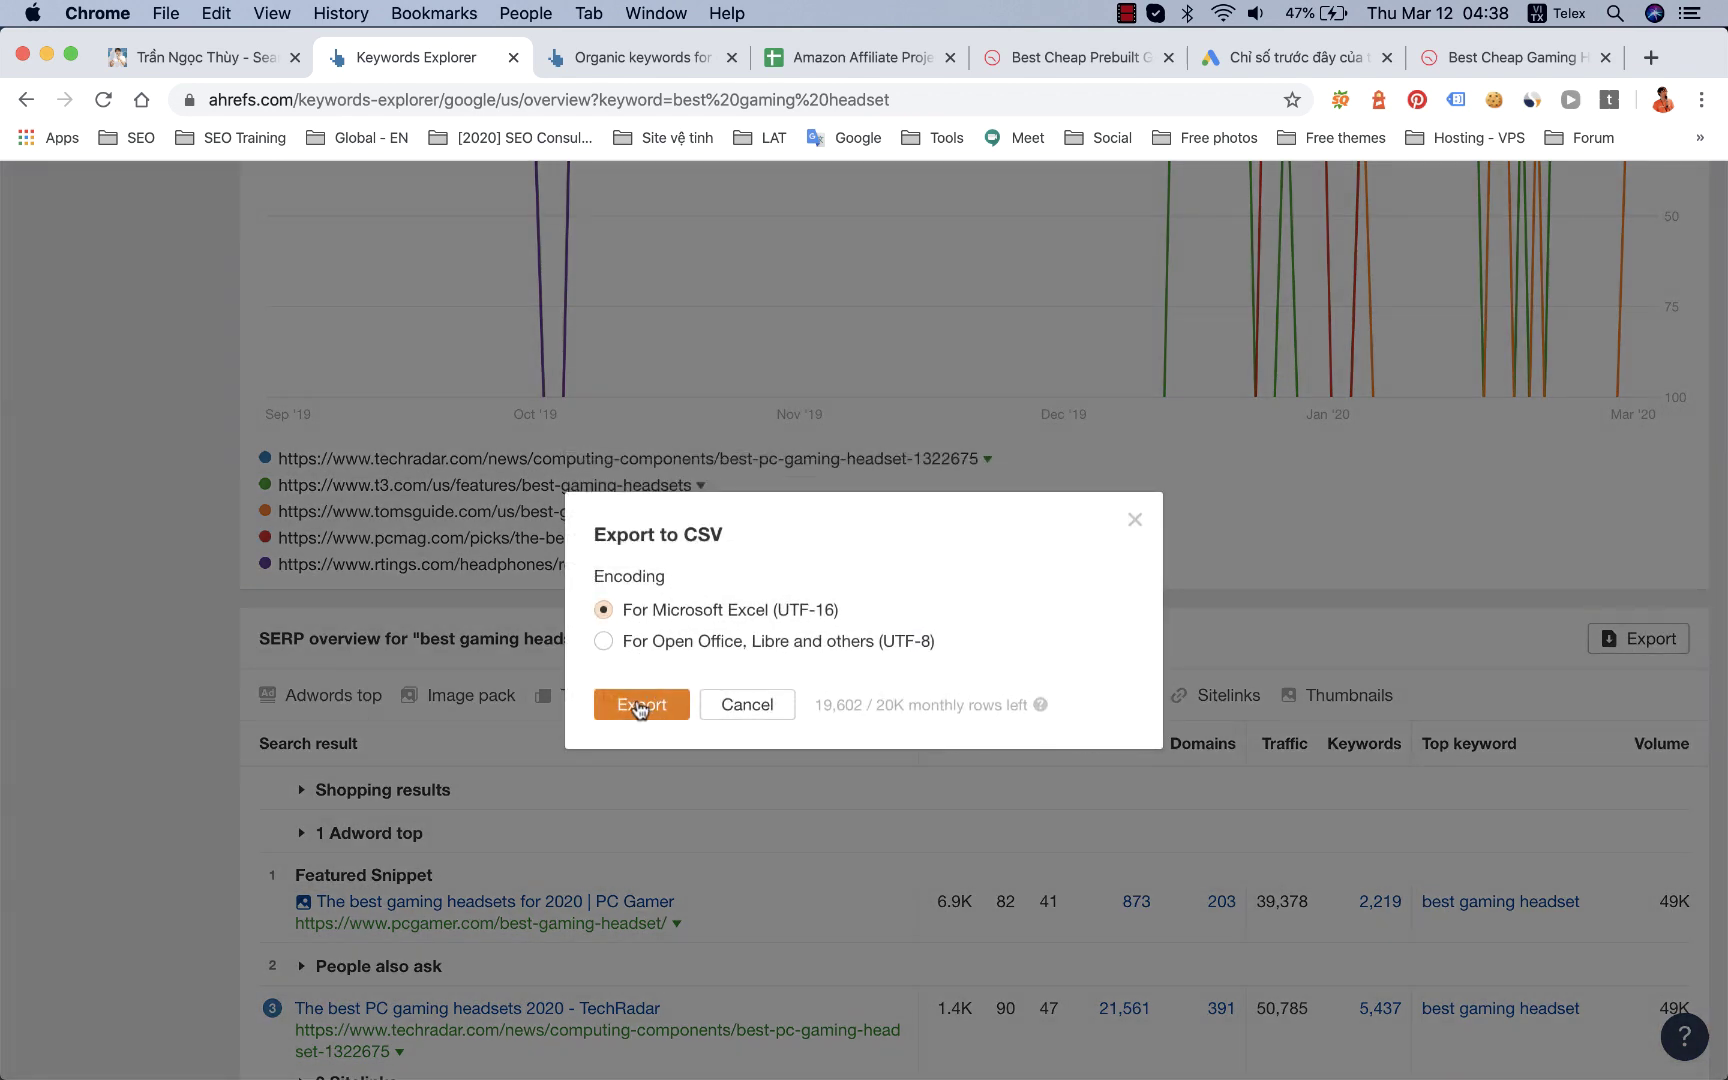
click(640, 706)
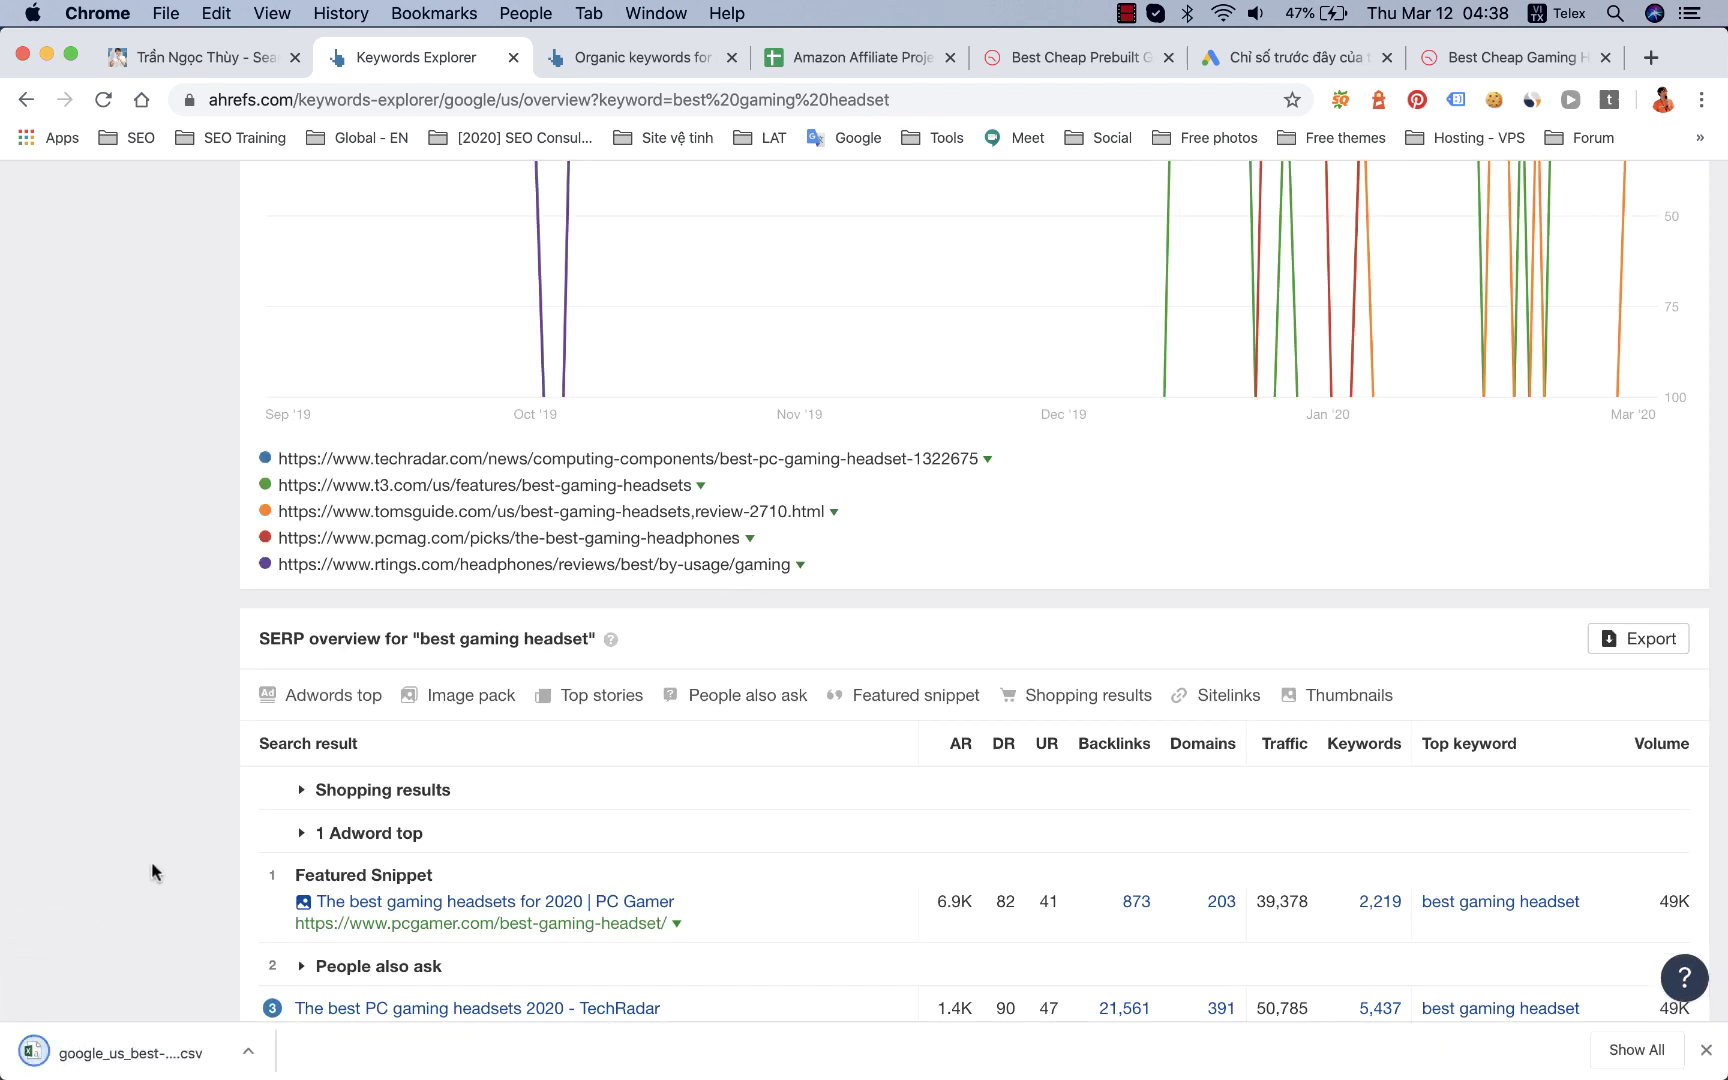
click(145, 1057)
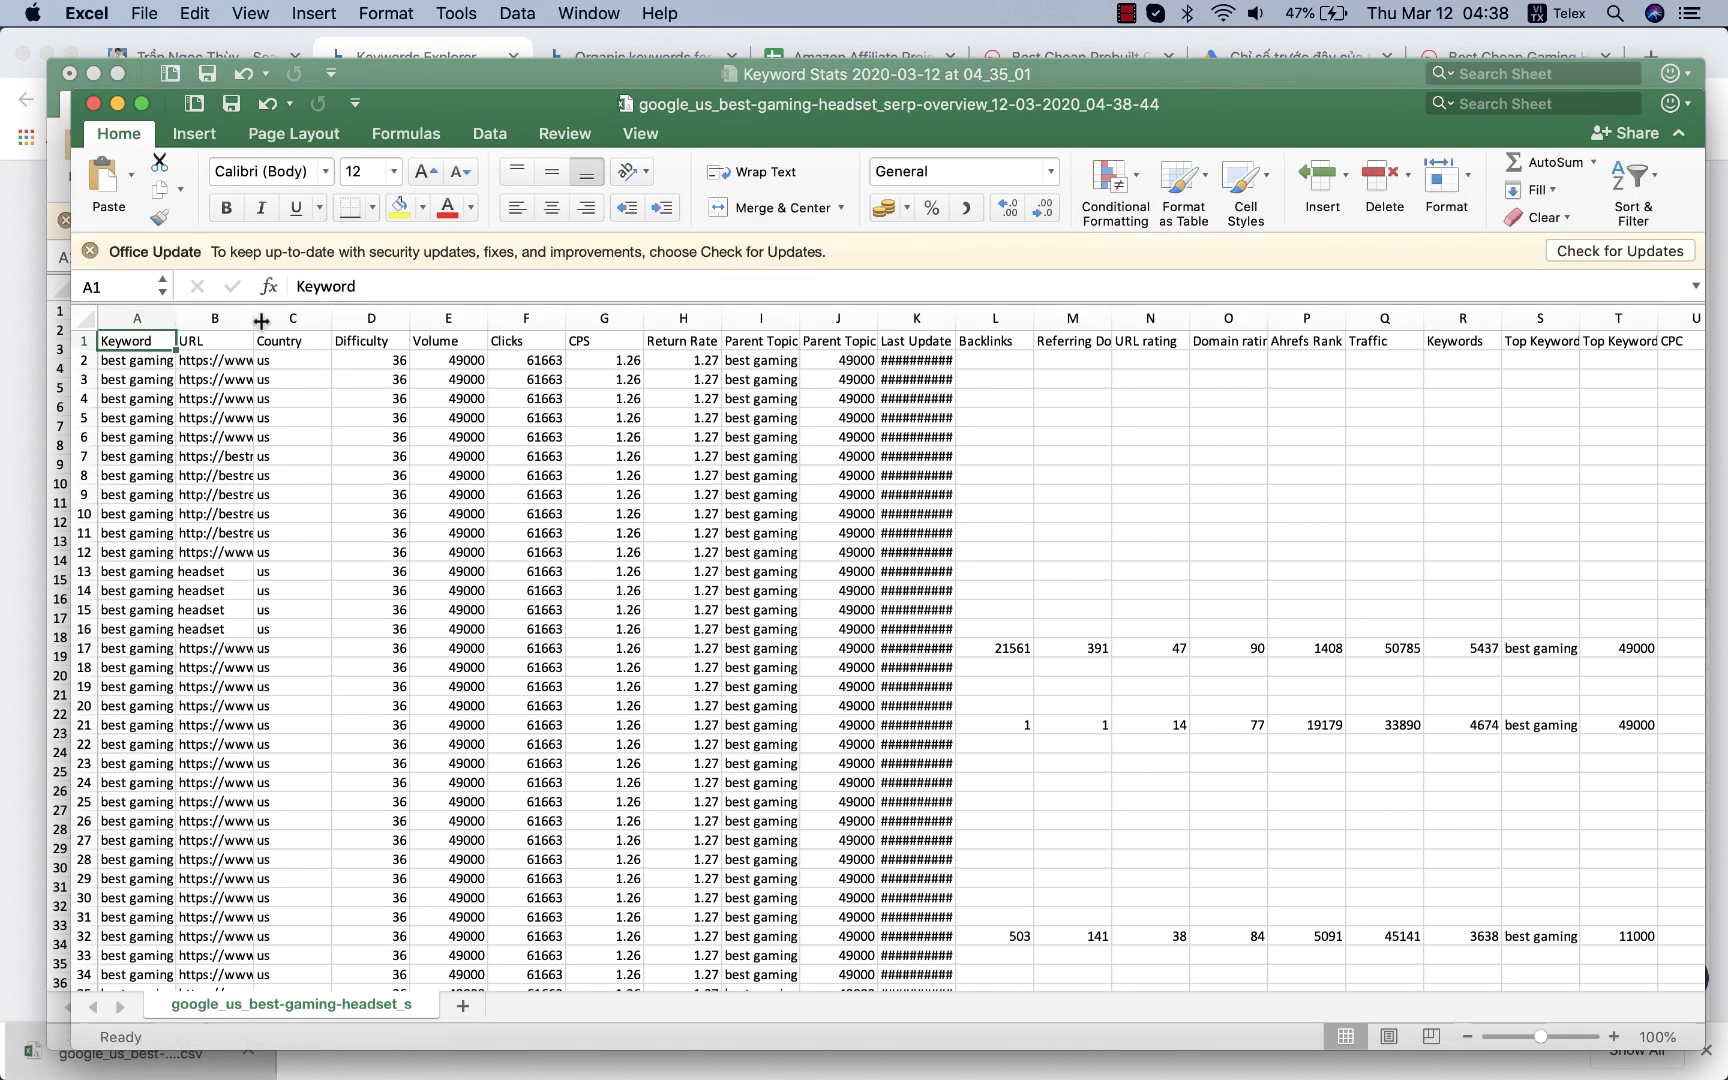
Step: Widen the exported file's URL column enough to show the full addresses
drag(254, 318, 918, 318)
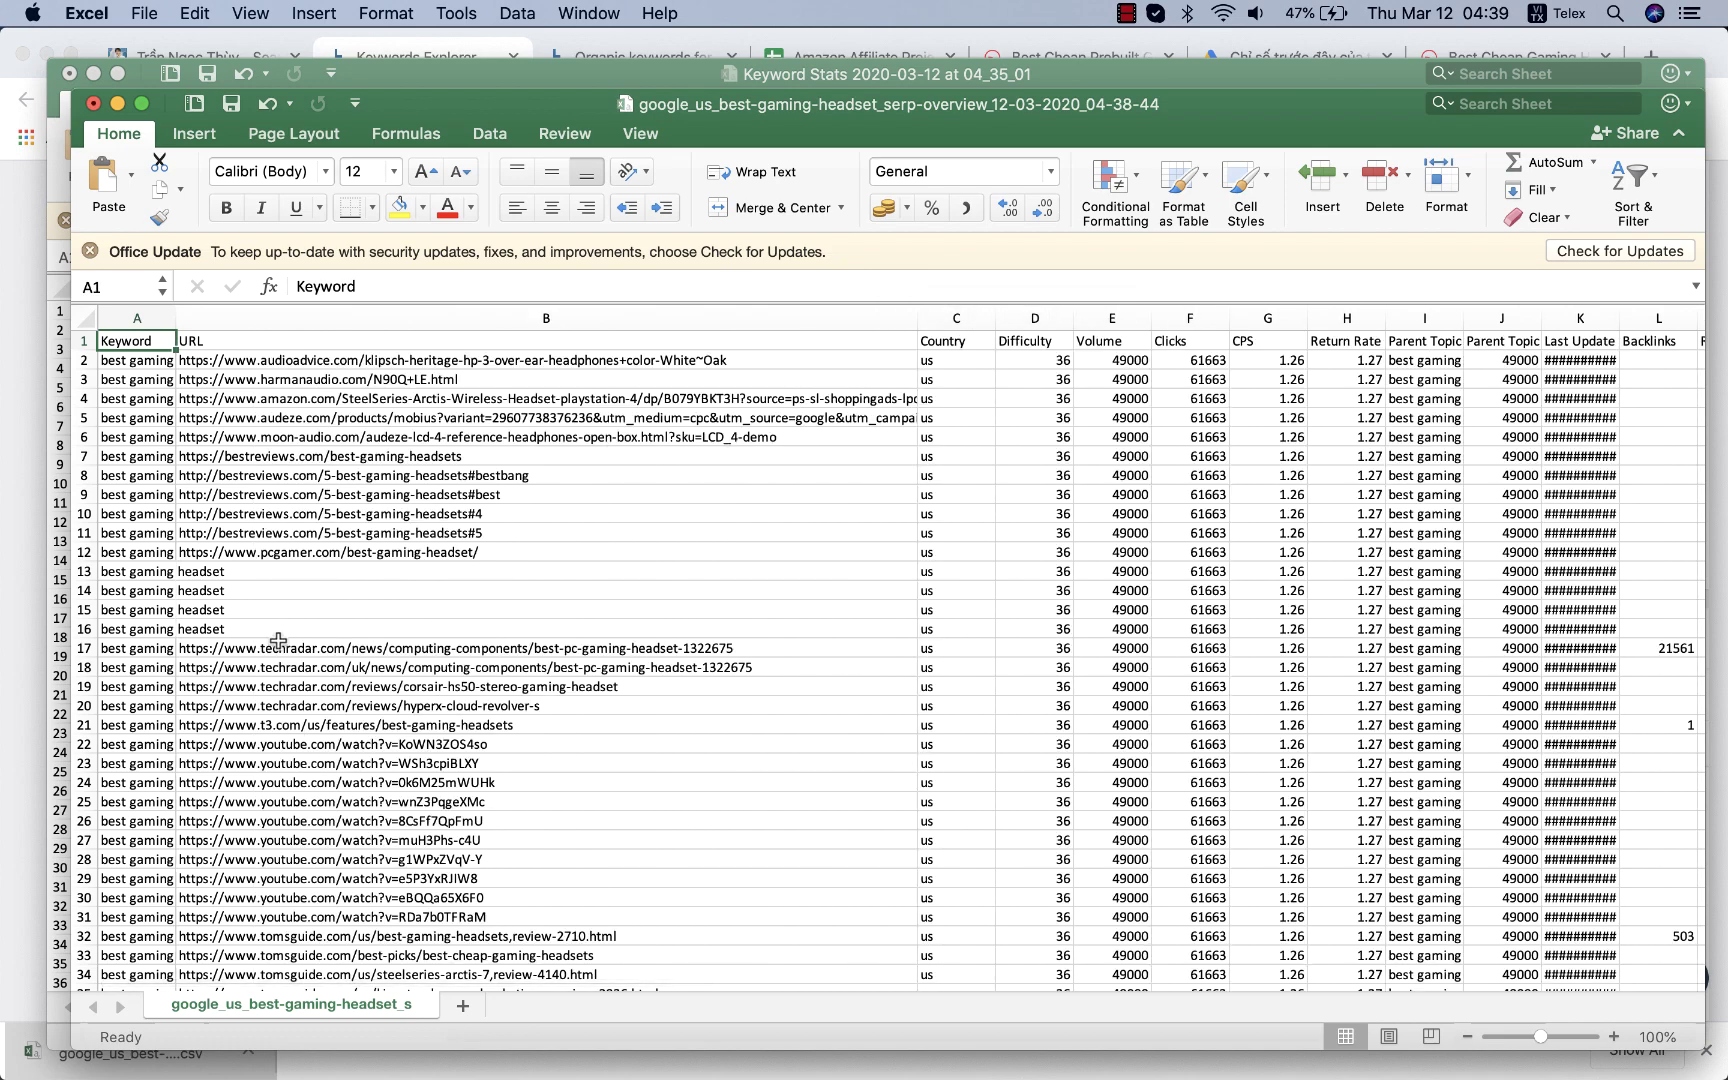
scroll(286, 643, down, 5)
scroll(286, 643, down, 10)
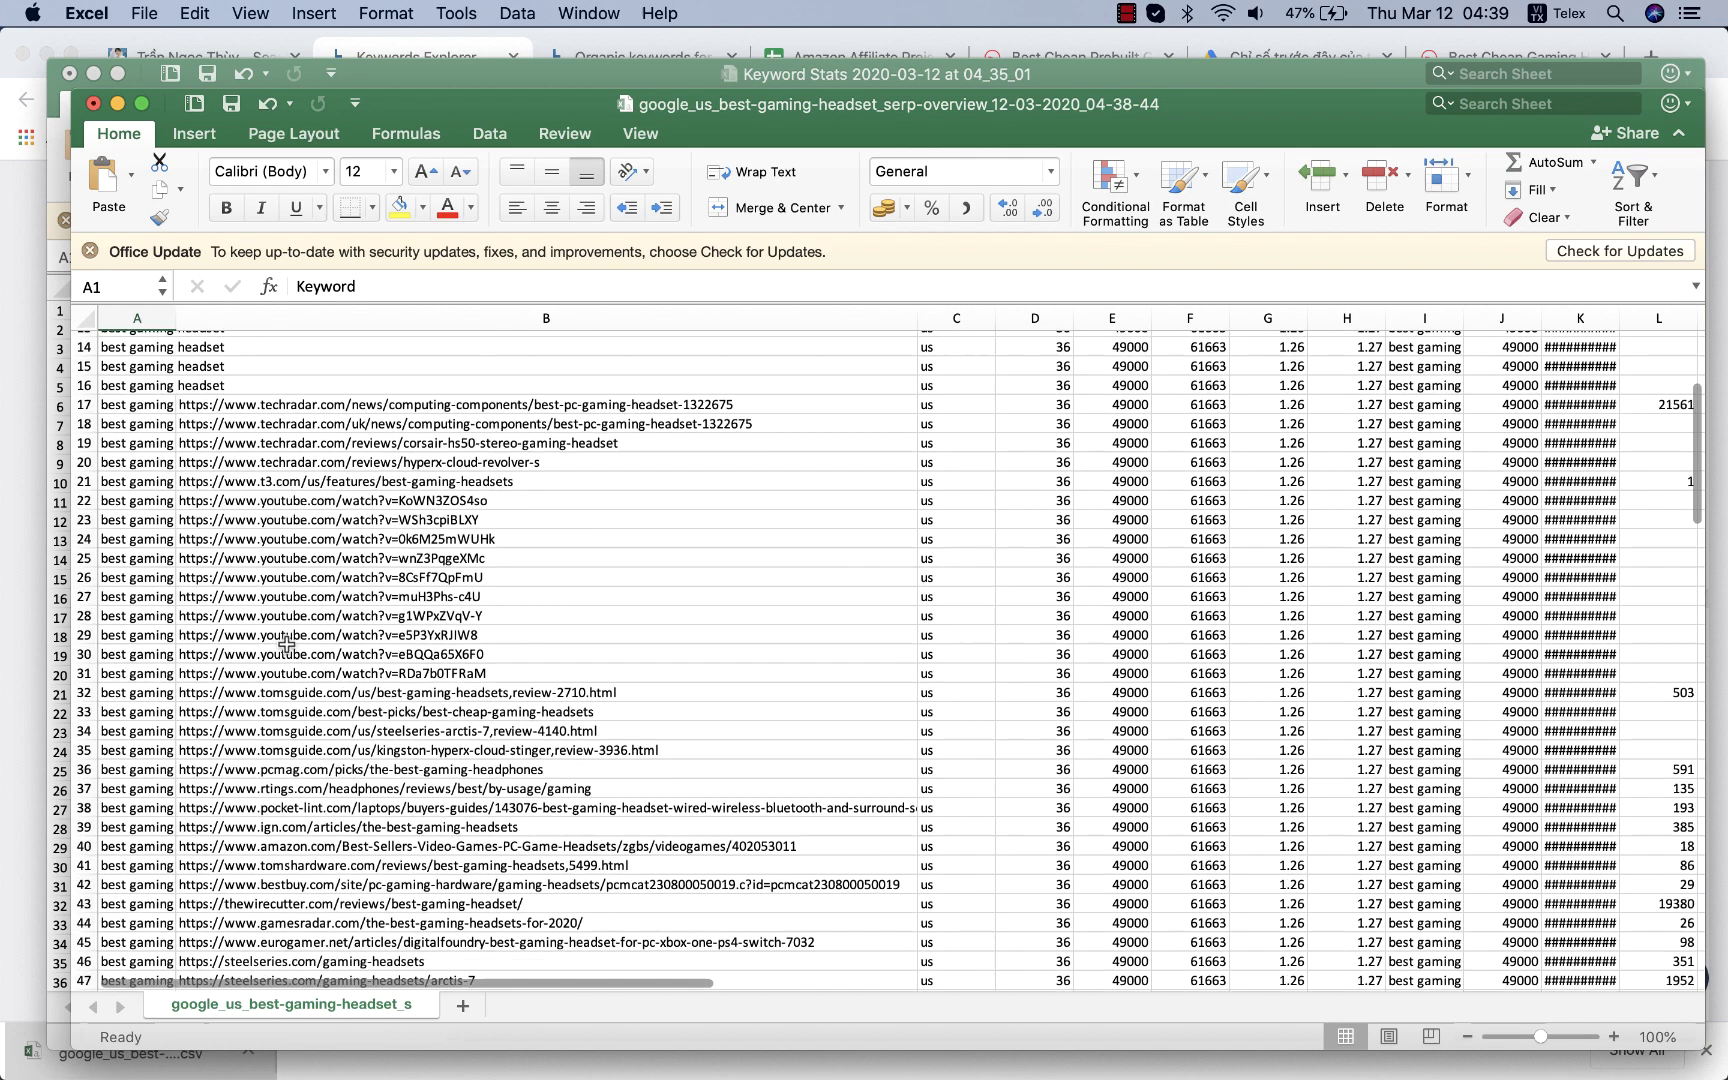
Step: Compare the exported URLs with the organic results in the Ahrefs SERP overview
click(25, 637)
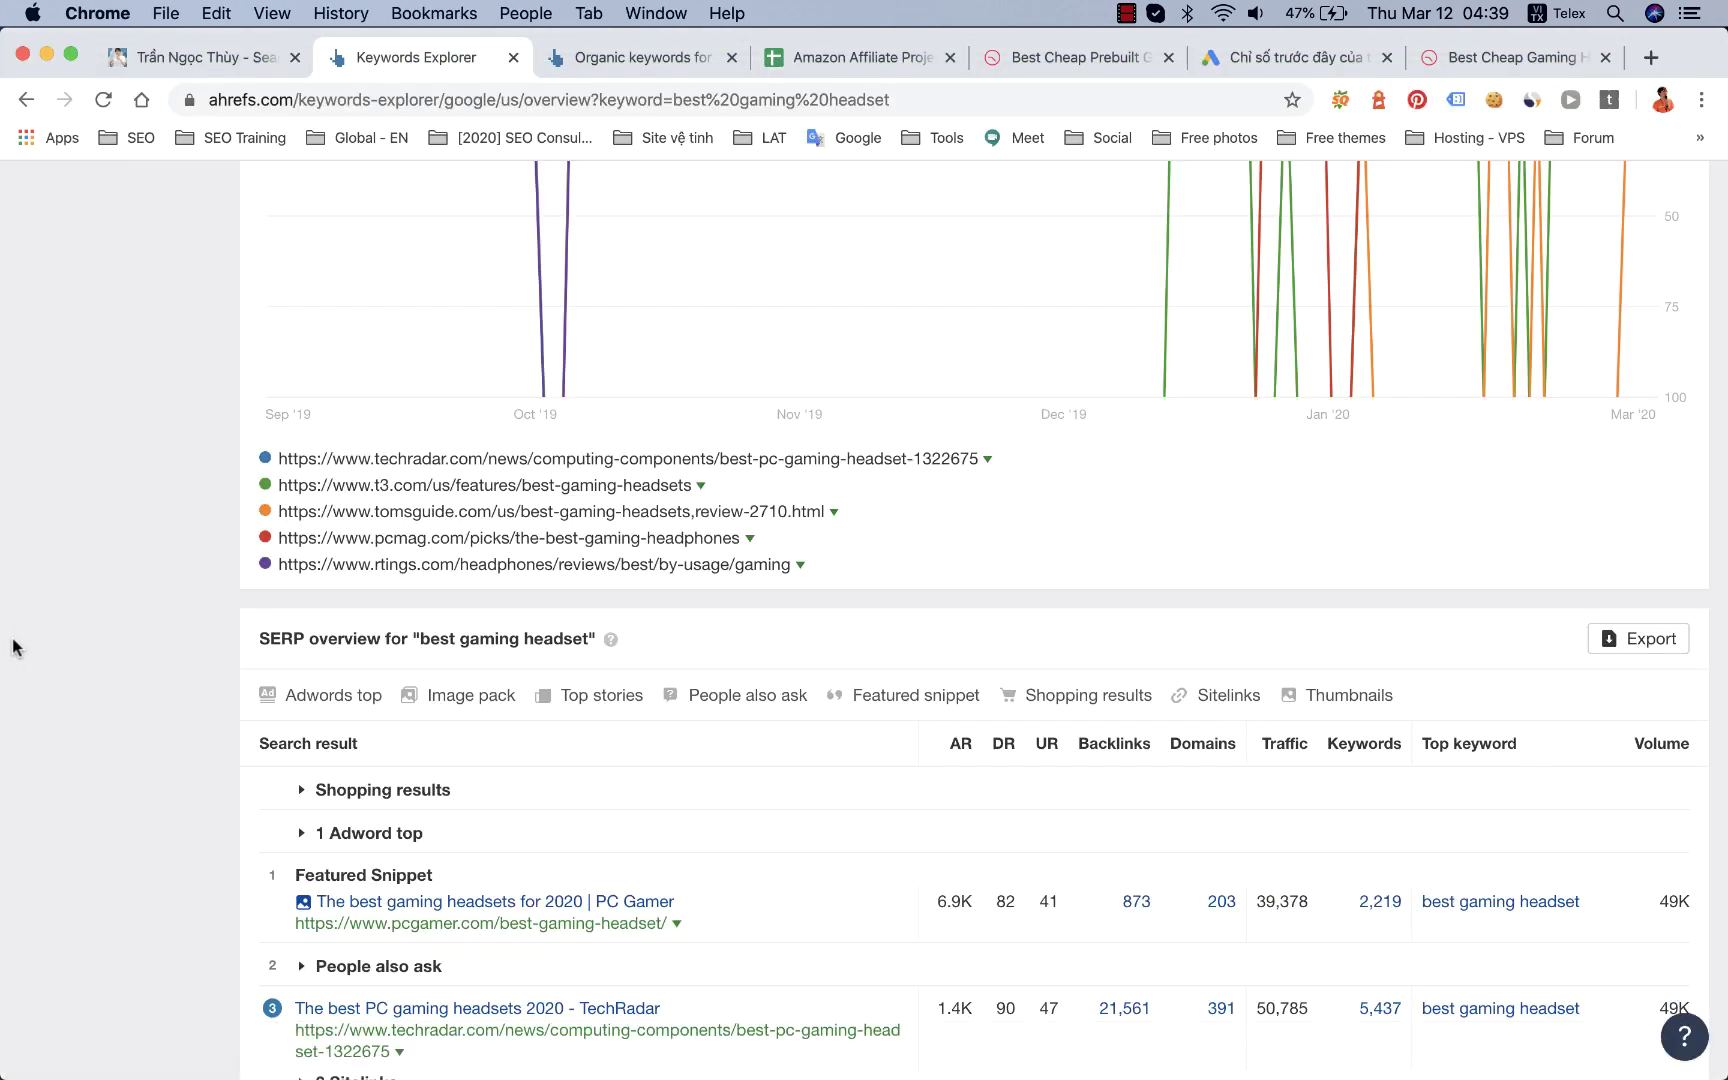
scroll(68, 684, down, 5)
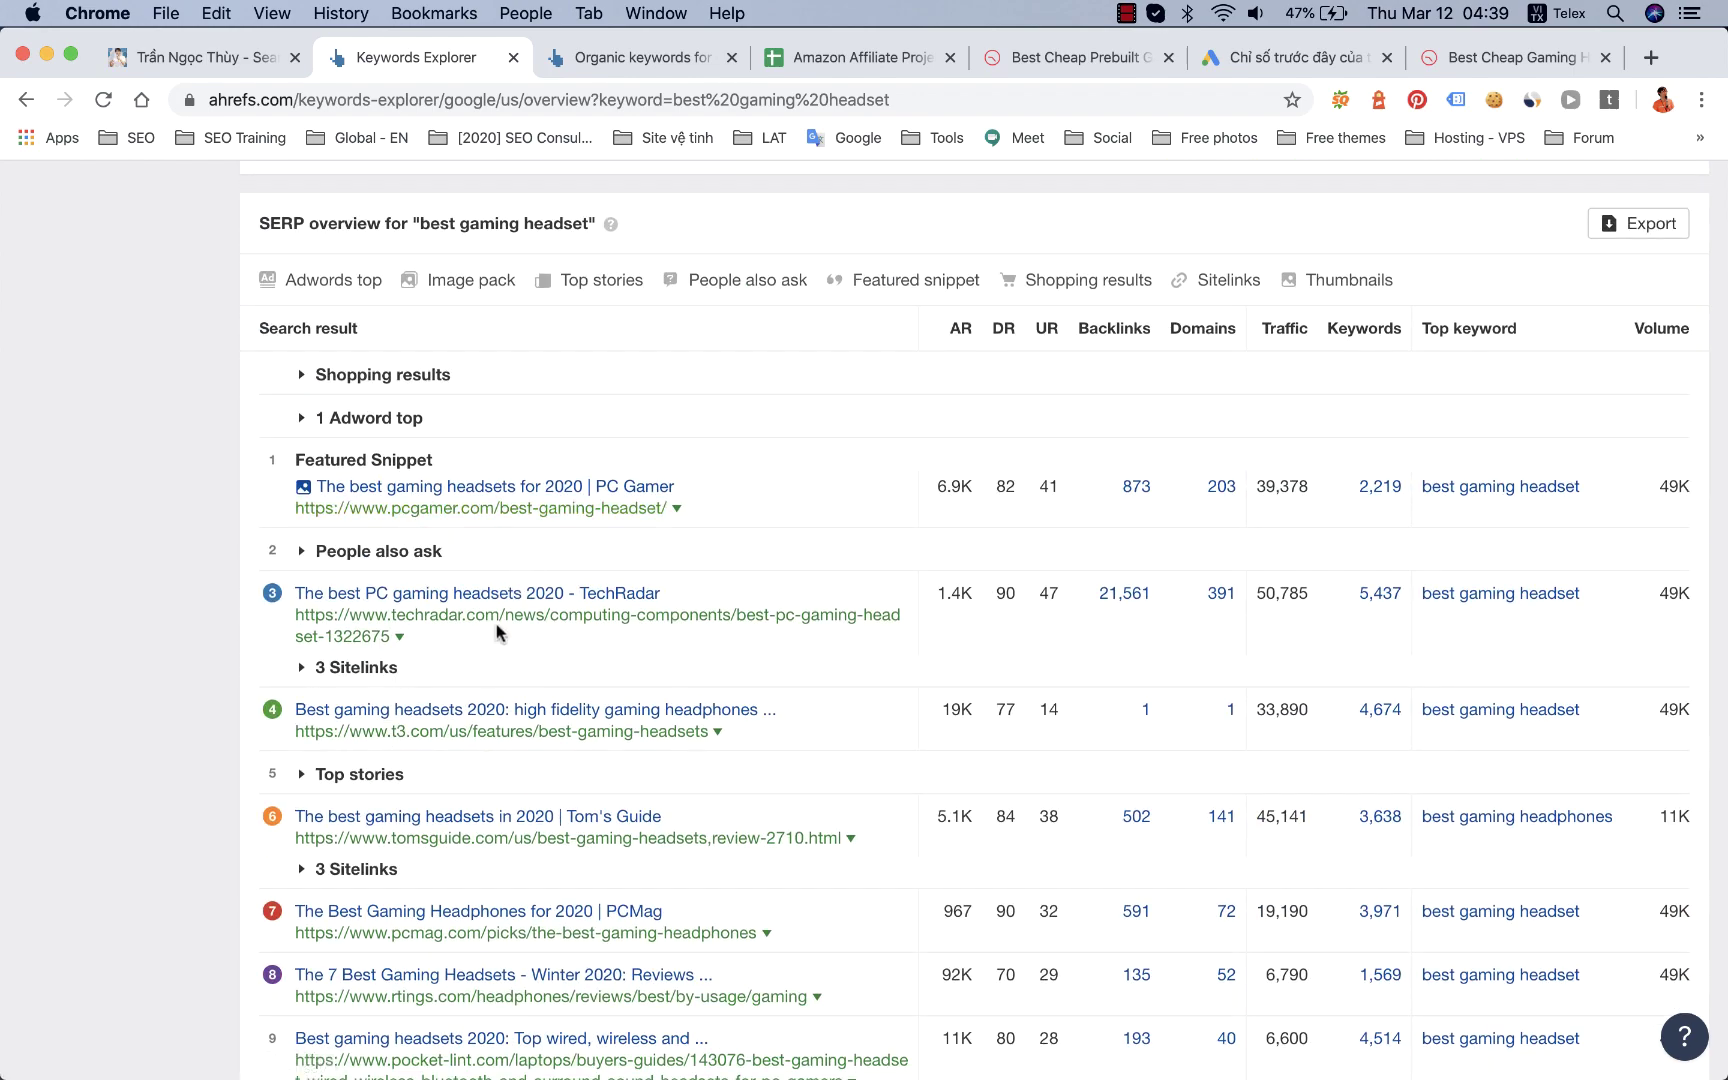
key(super+Tab)
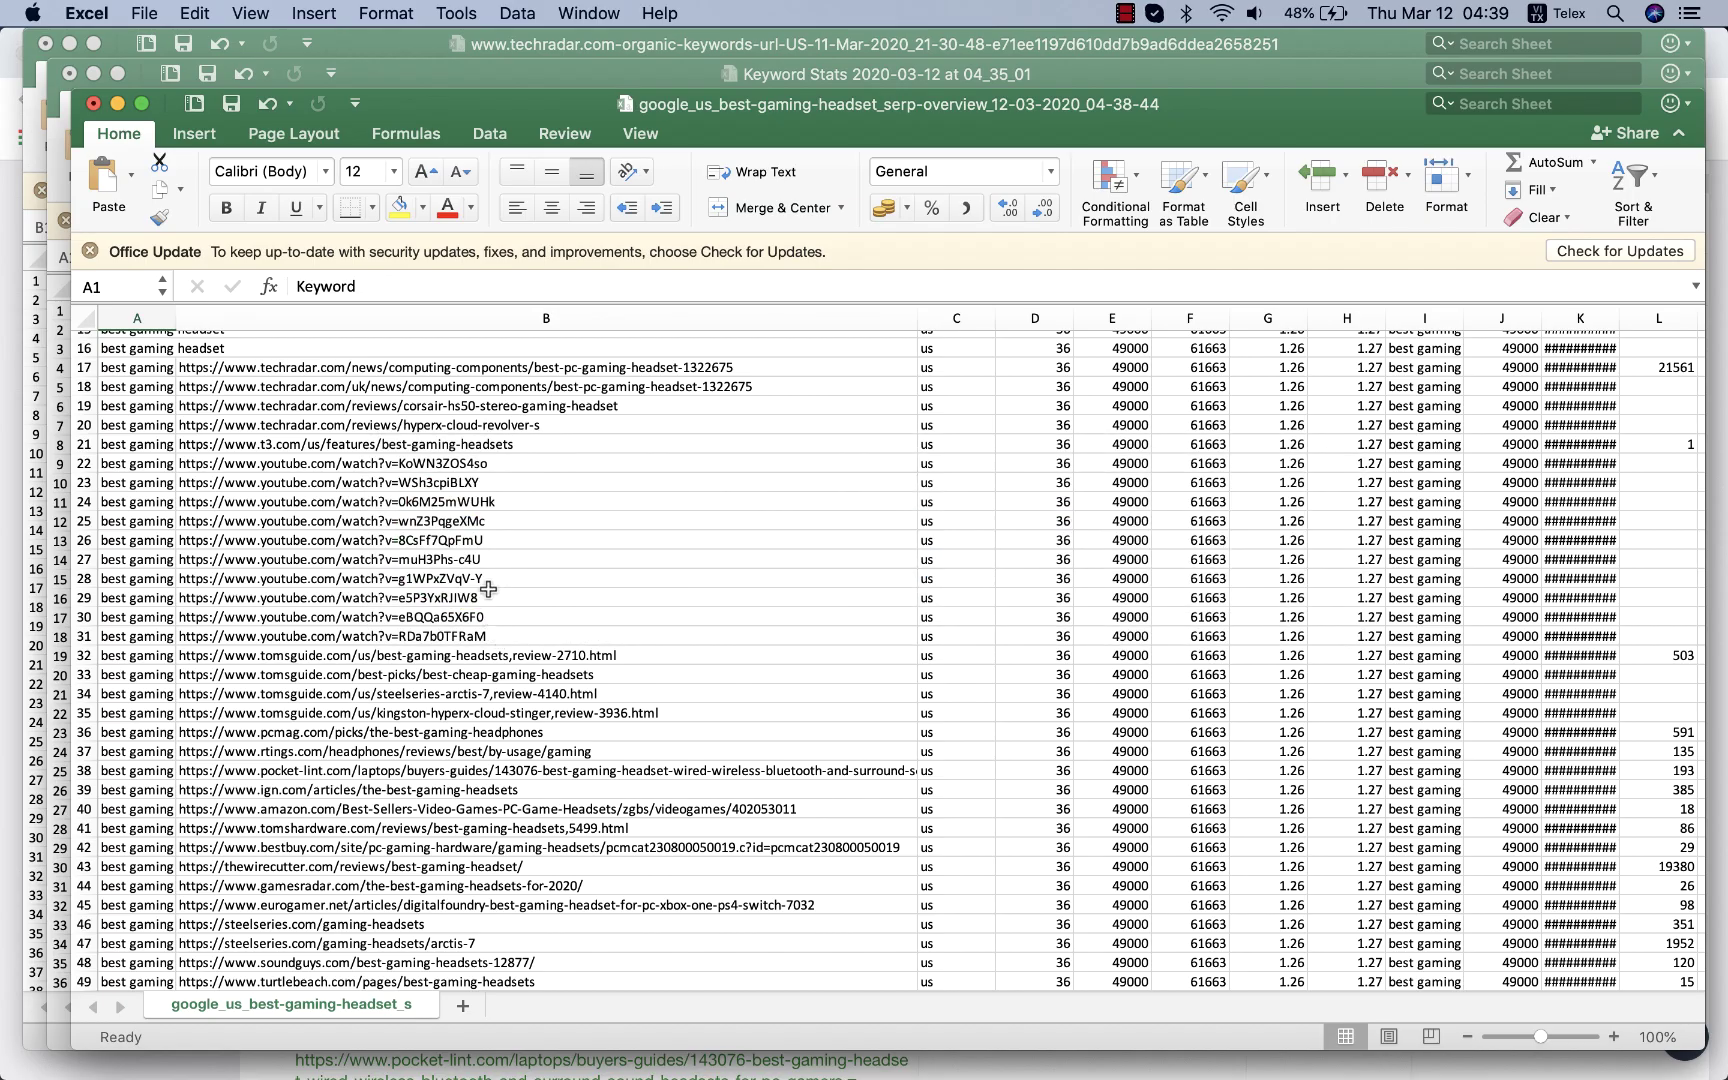
scroll(488, 590, up, 3)
key(super+Tab)
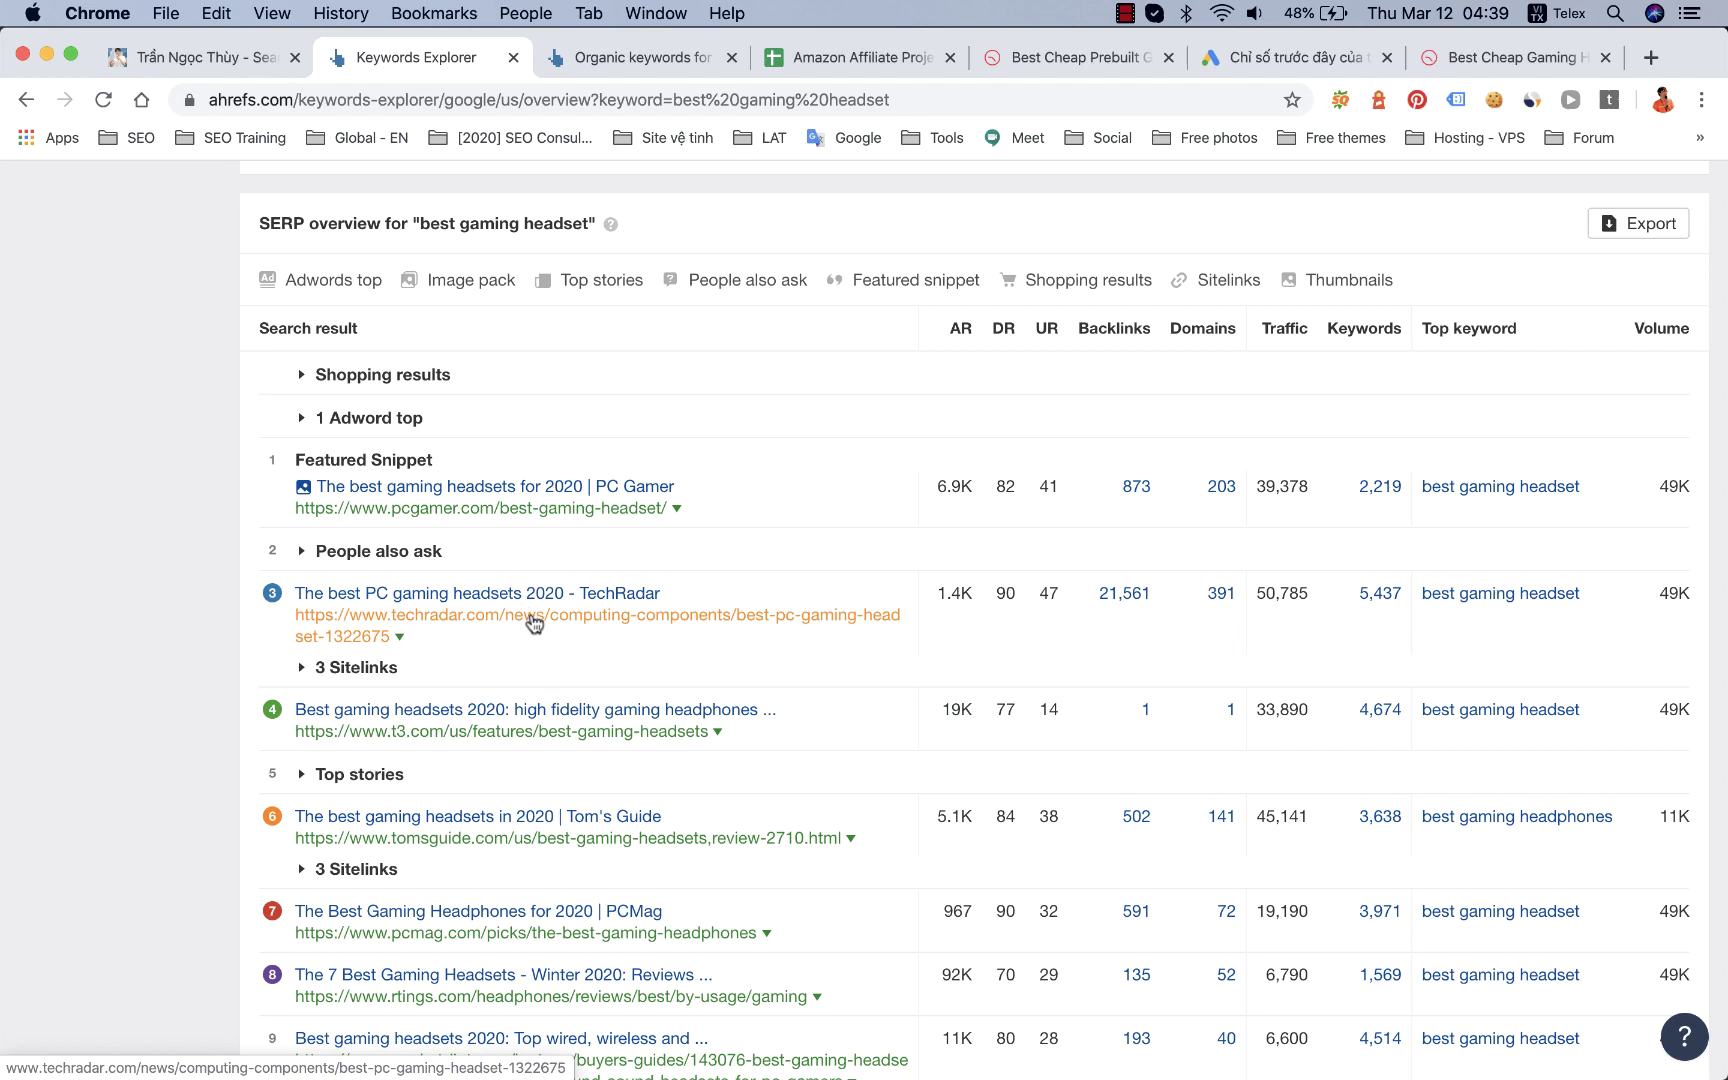
key(super+Tab)
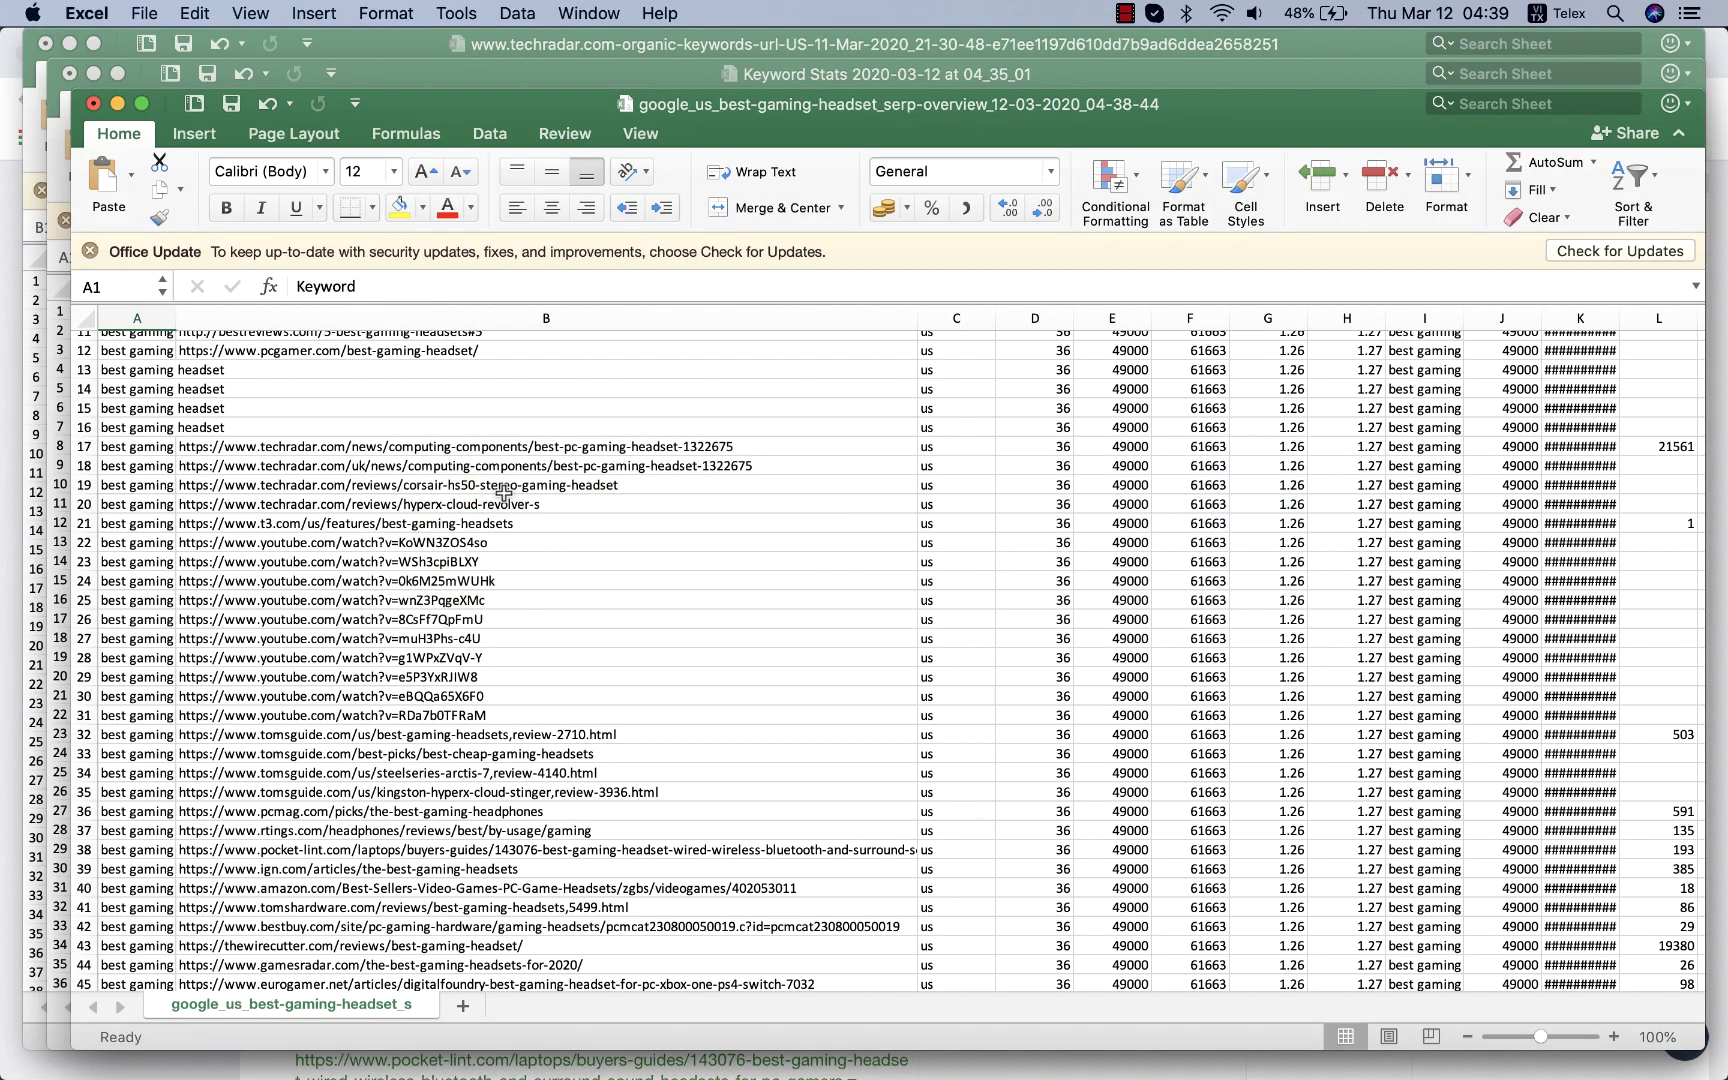
scroll(360, 430, up, 5)
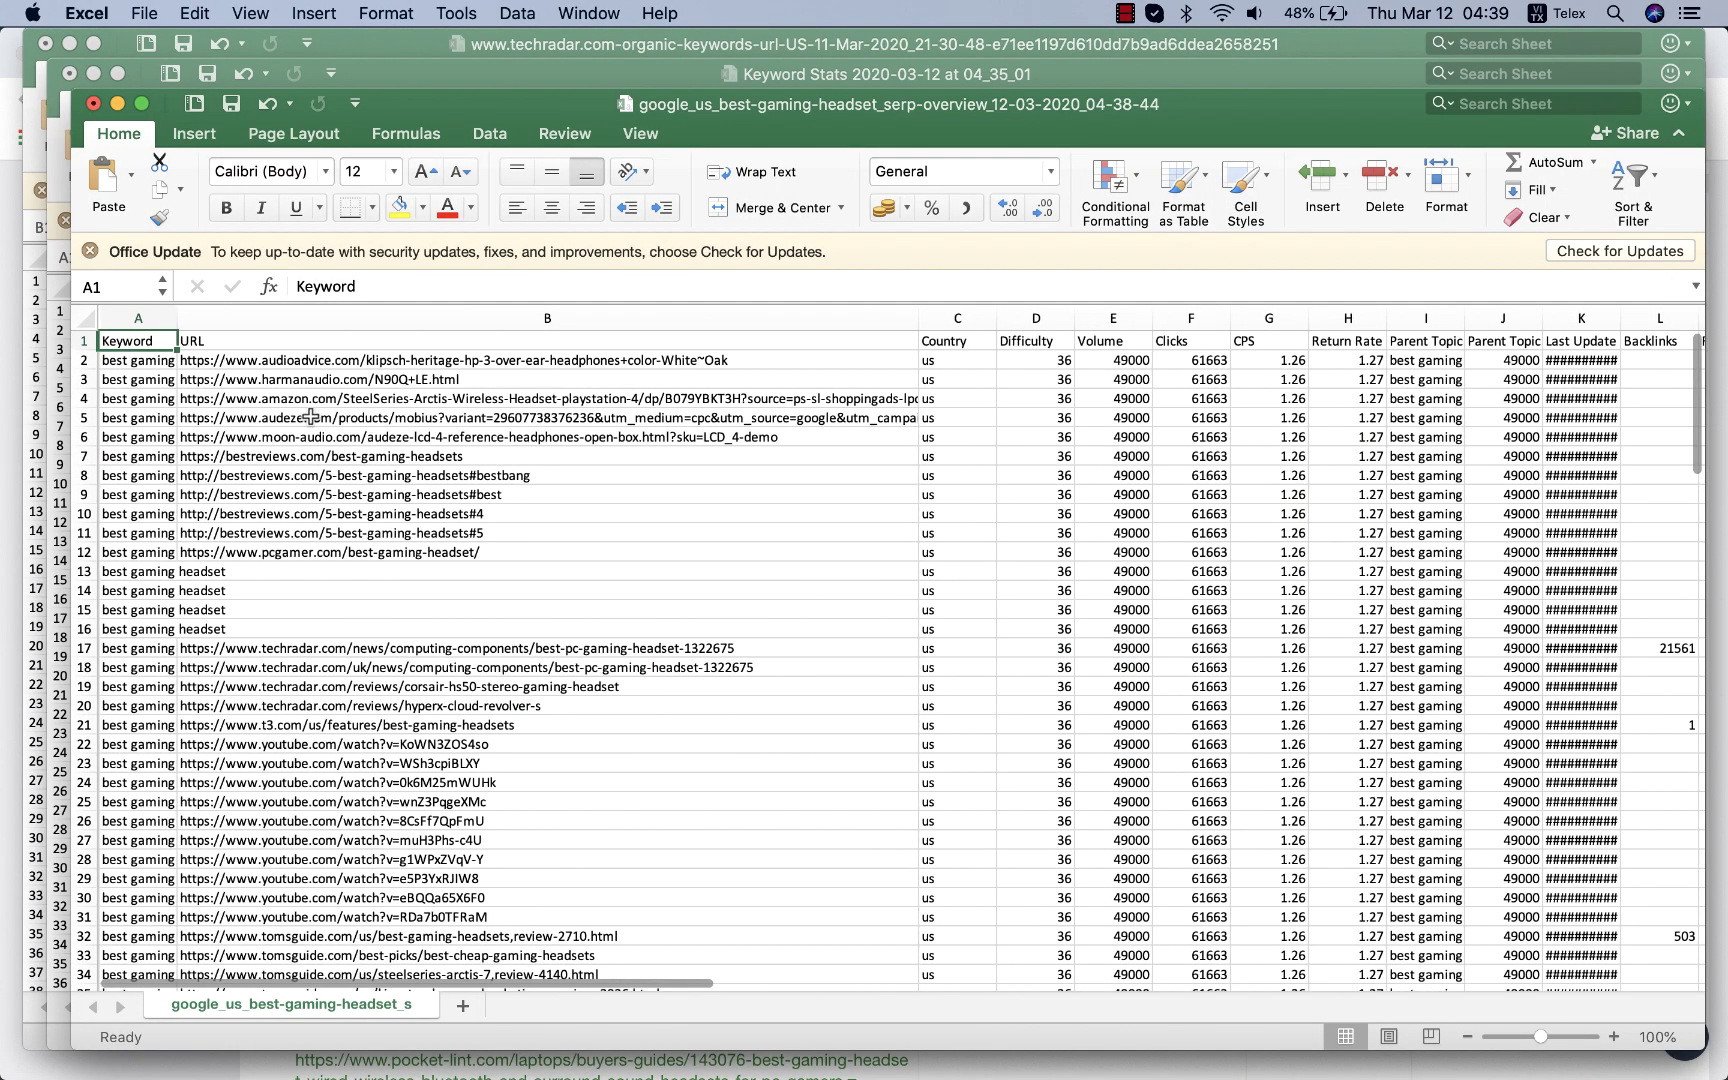
Step: Delete rows 1 to 16 of the export, above the first TechRadar best-pc-gaming-headset result
drag(83, 341, 67, 621)
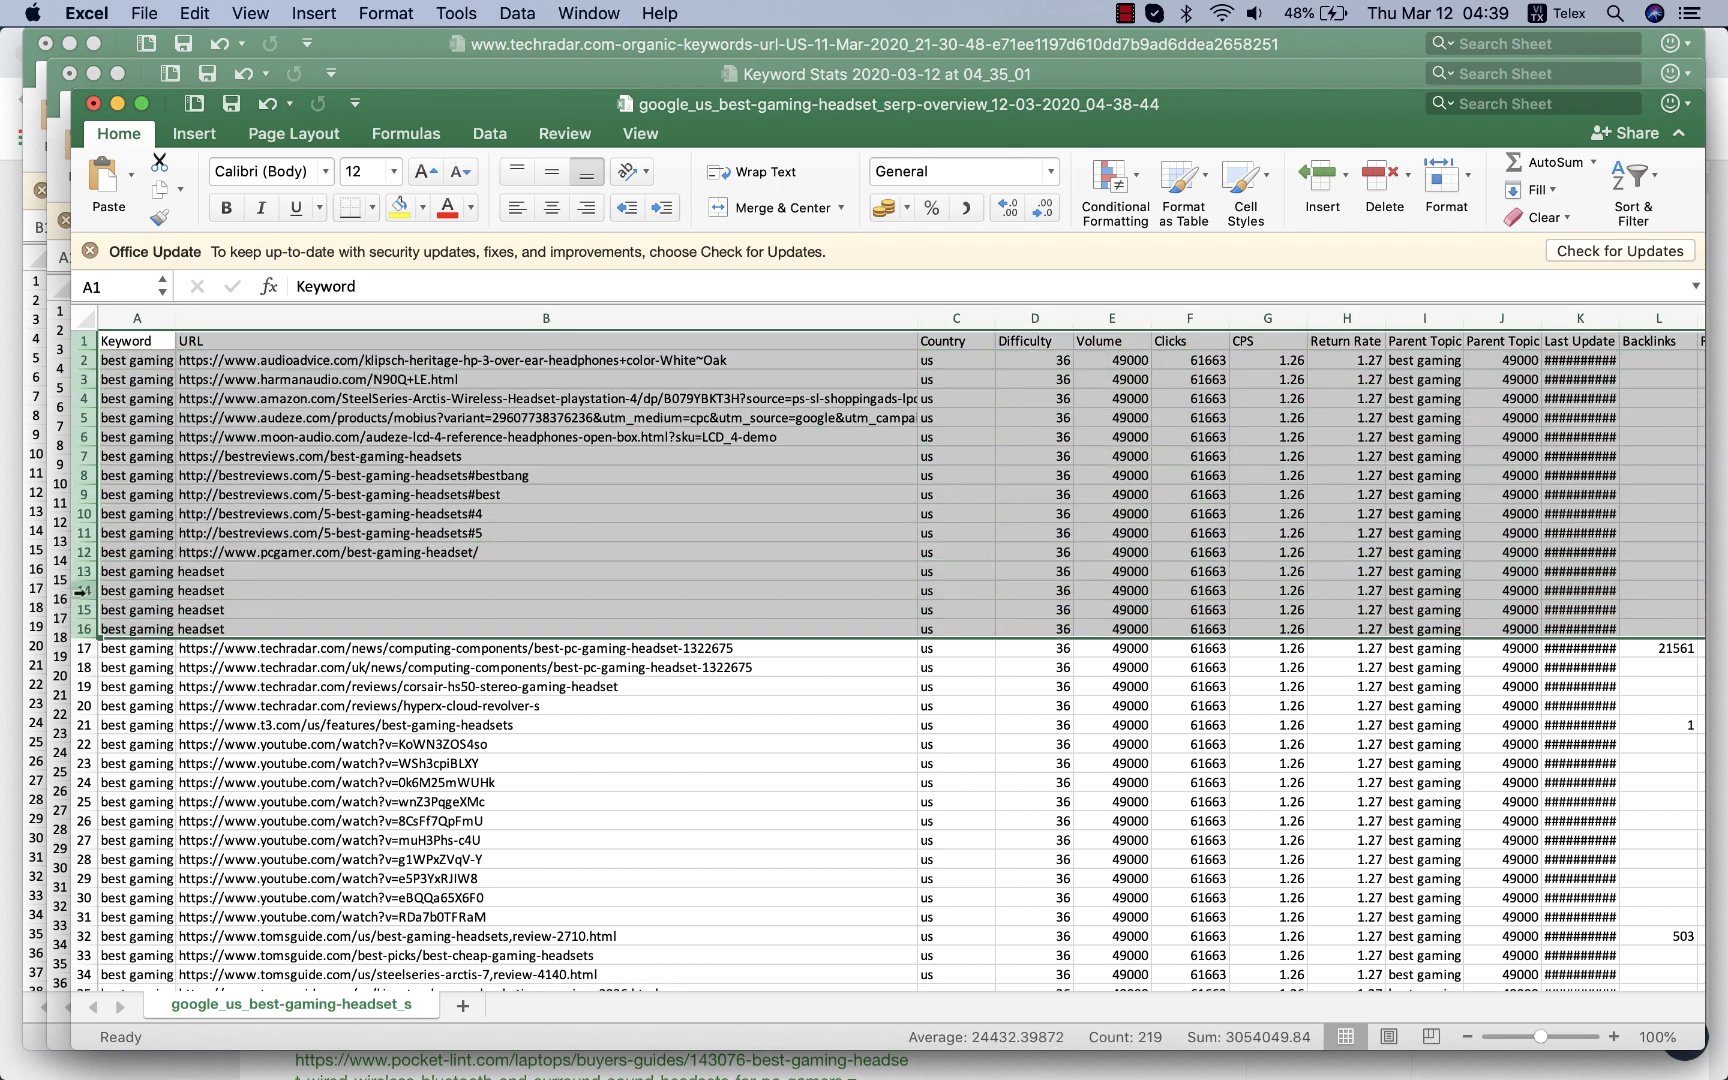
right_click(86, 592)
click(137, 732)
click(360, 455)
click(366, 353)
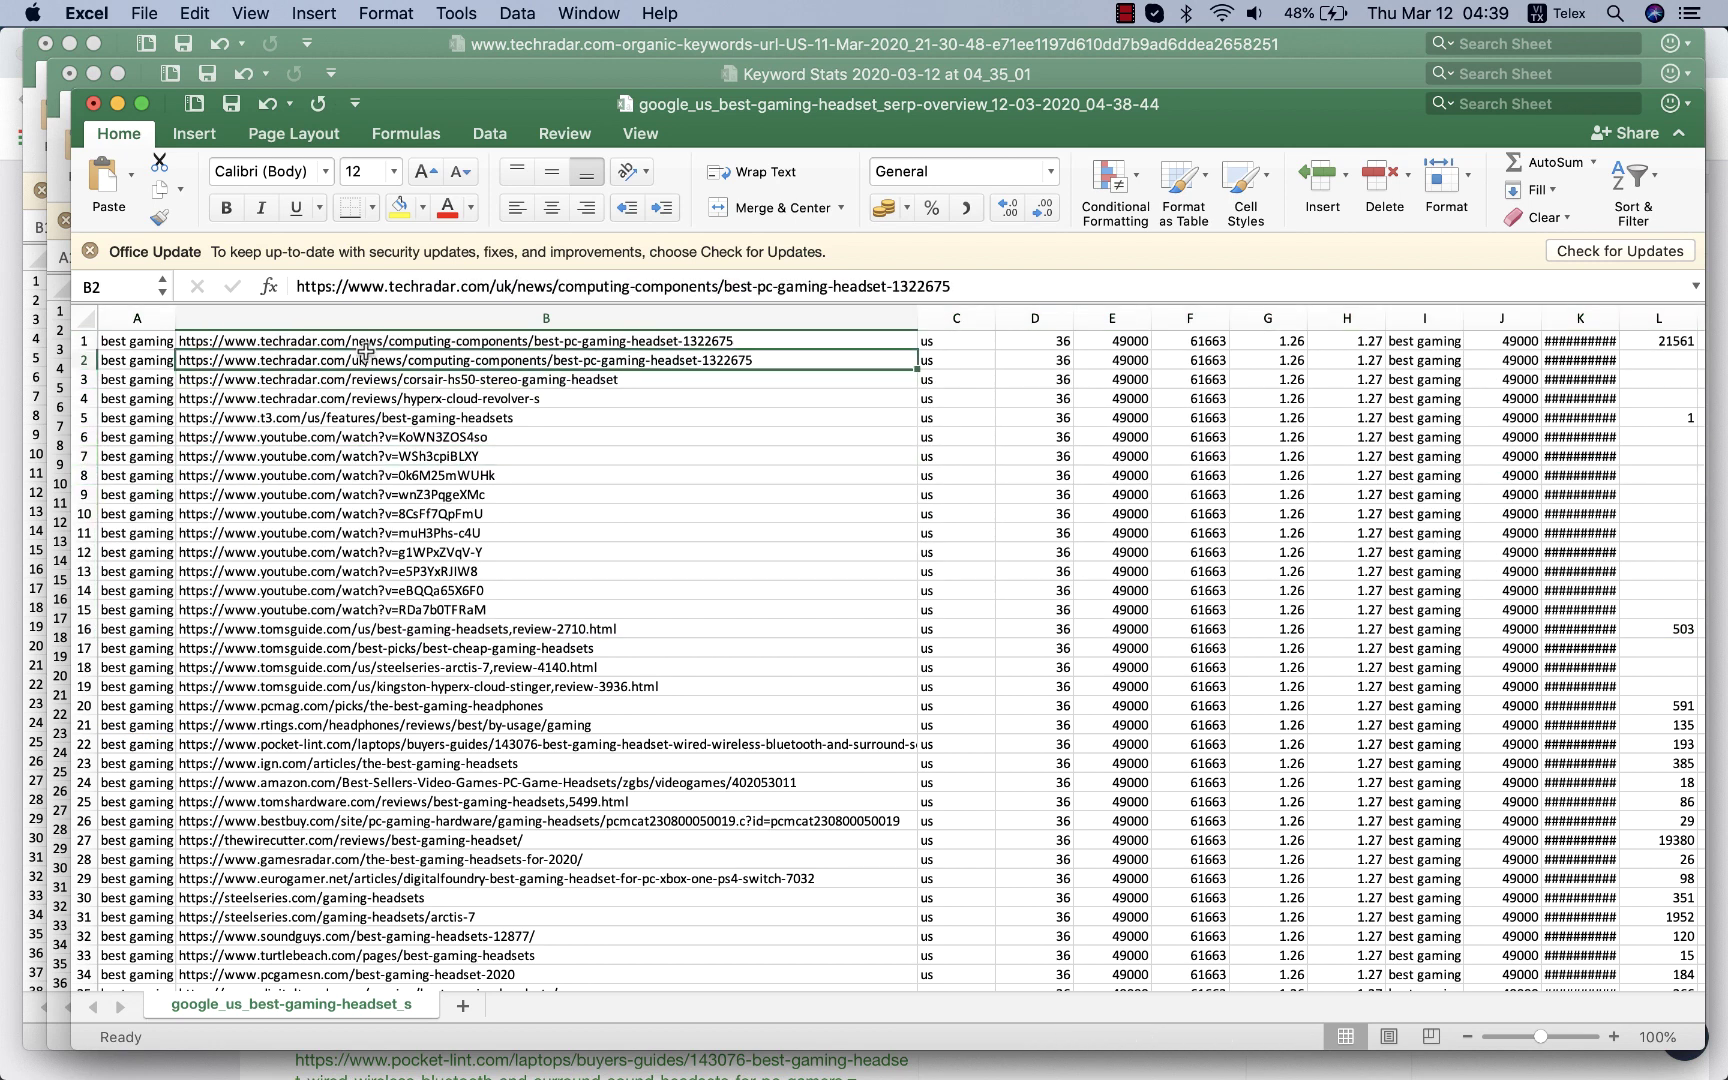
Step: Check TechRadar's sitelinks in the SERP overview and delete the three matching rows, 2 to 4, from the export
key(super+Tab)
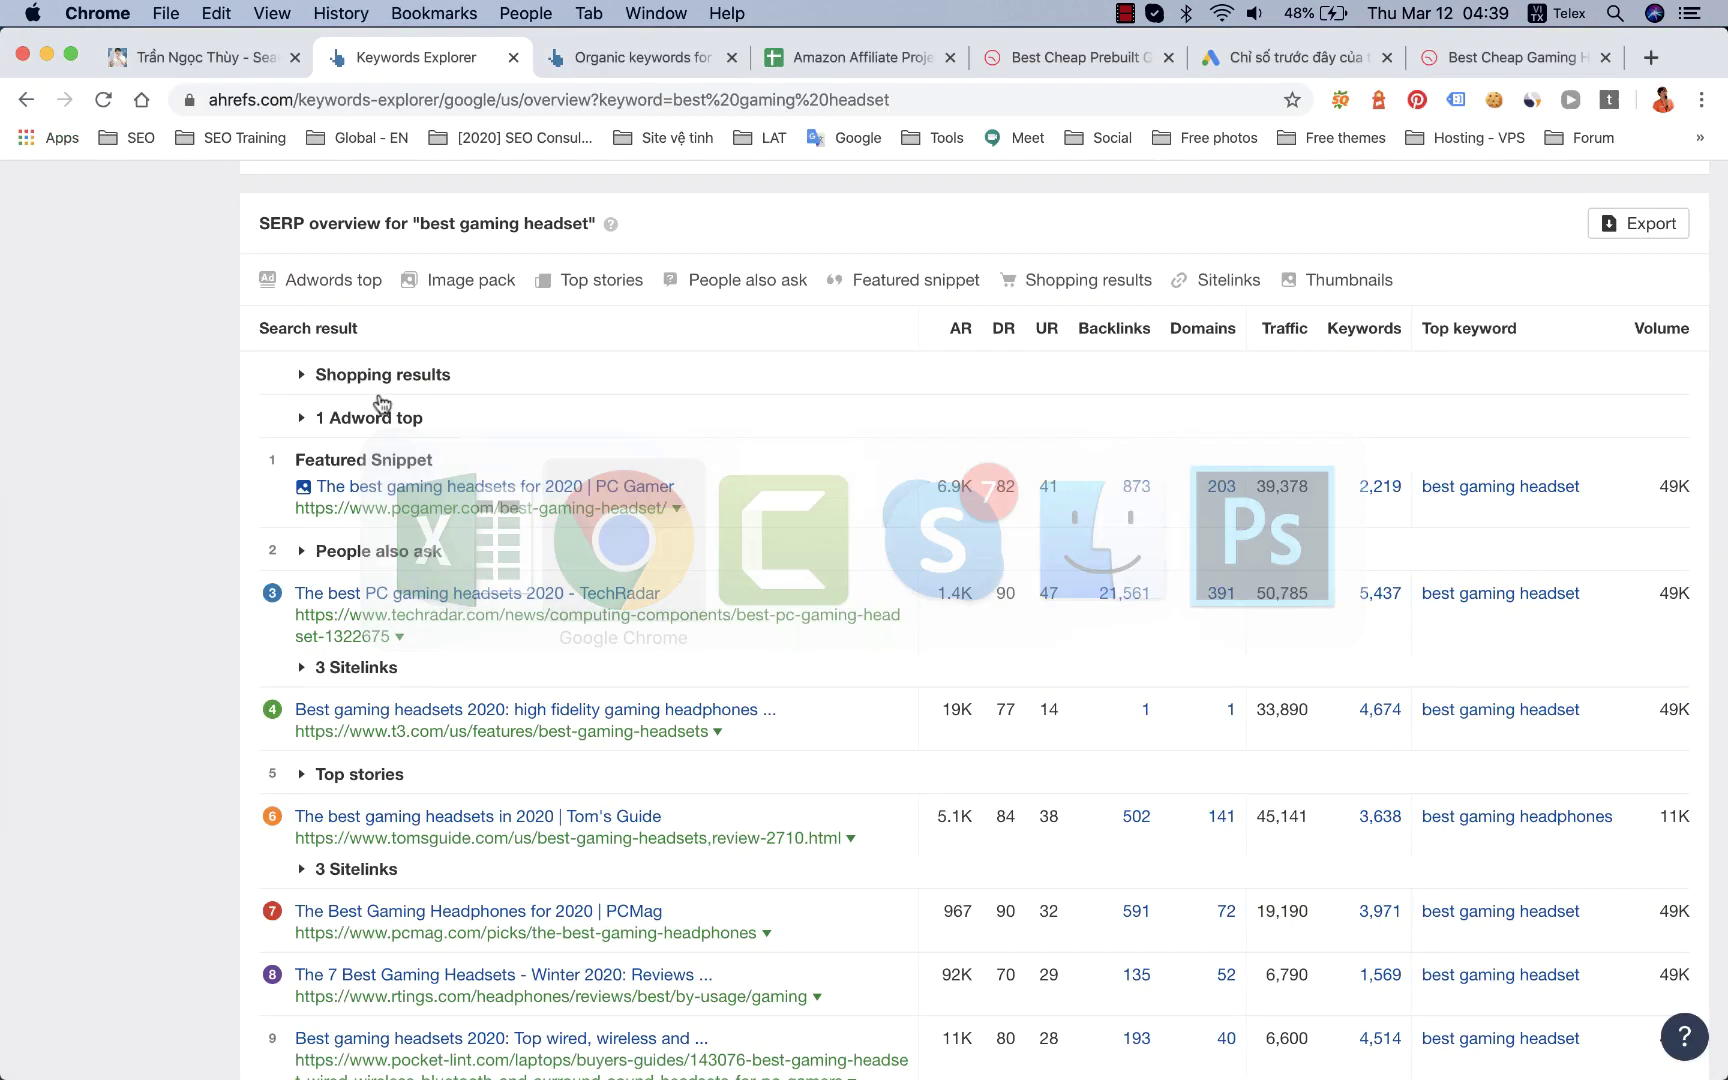
scroll(170, 668, down, 1)
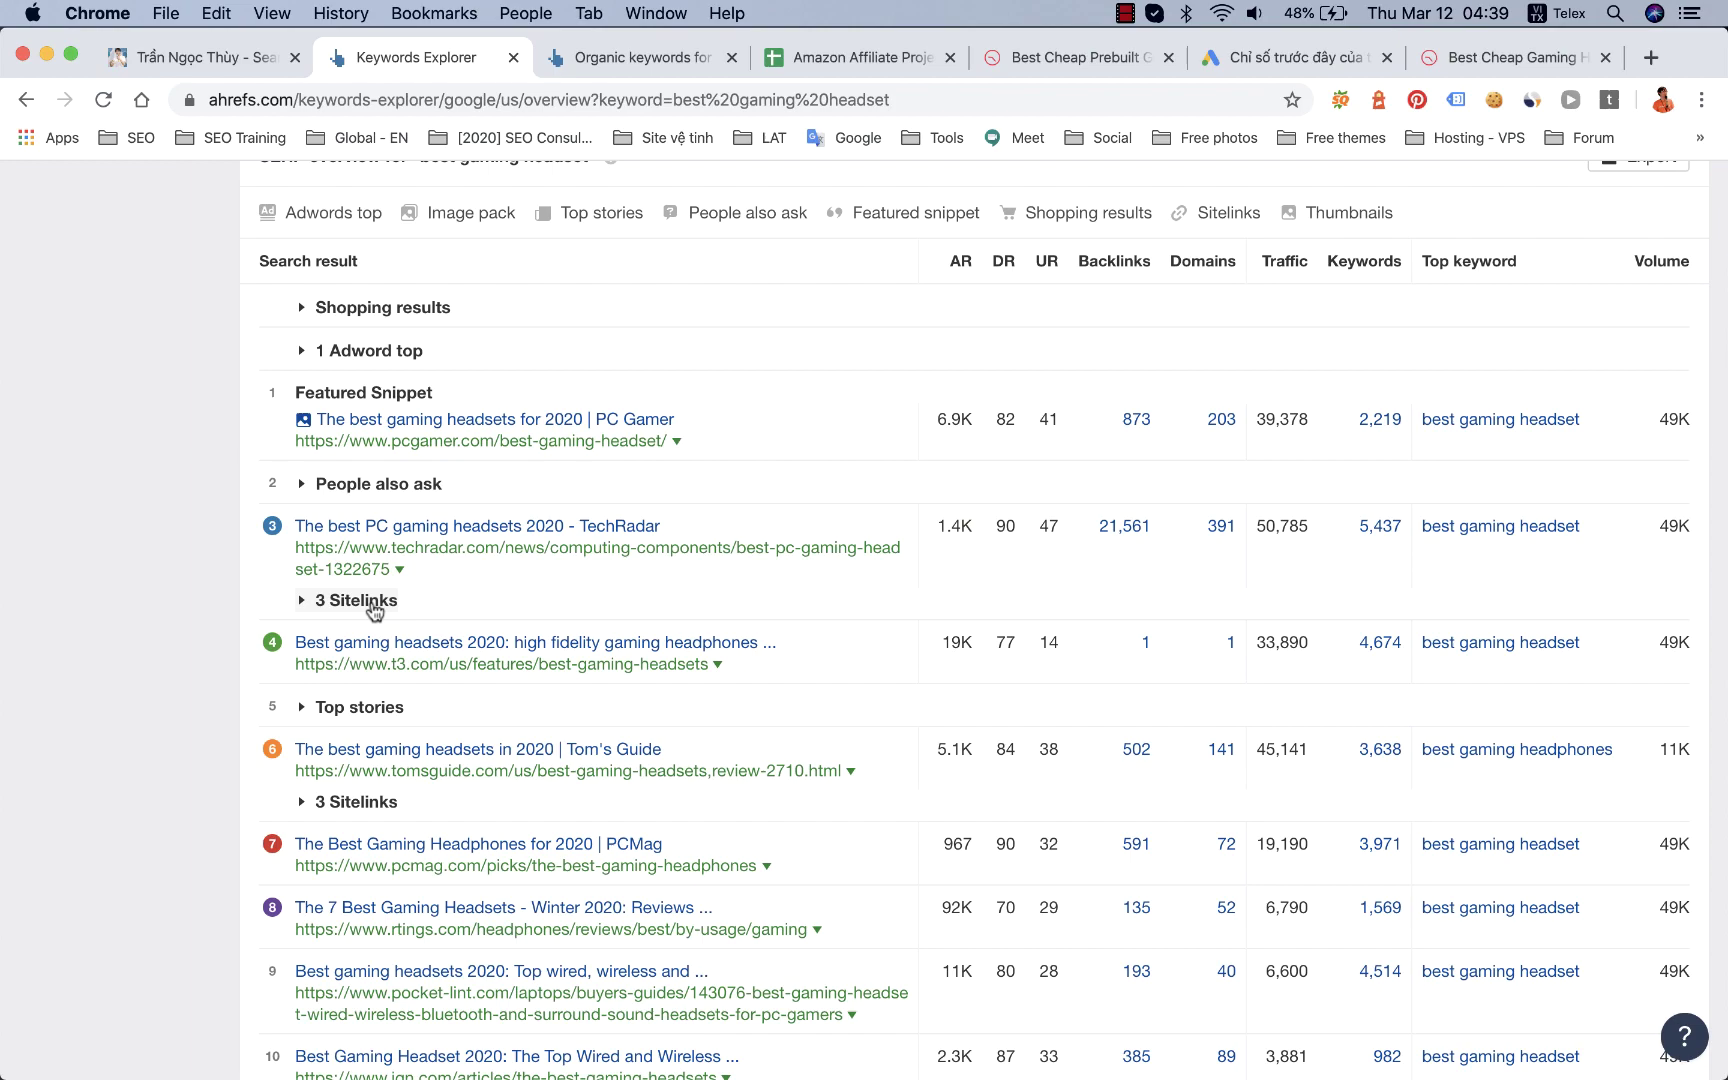
key(super+Tab)
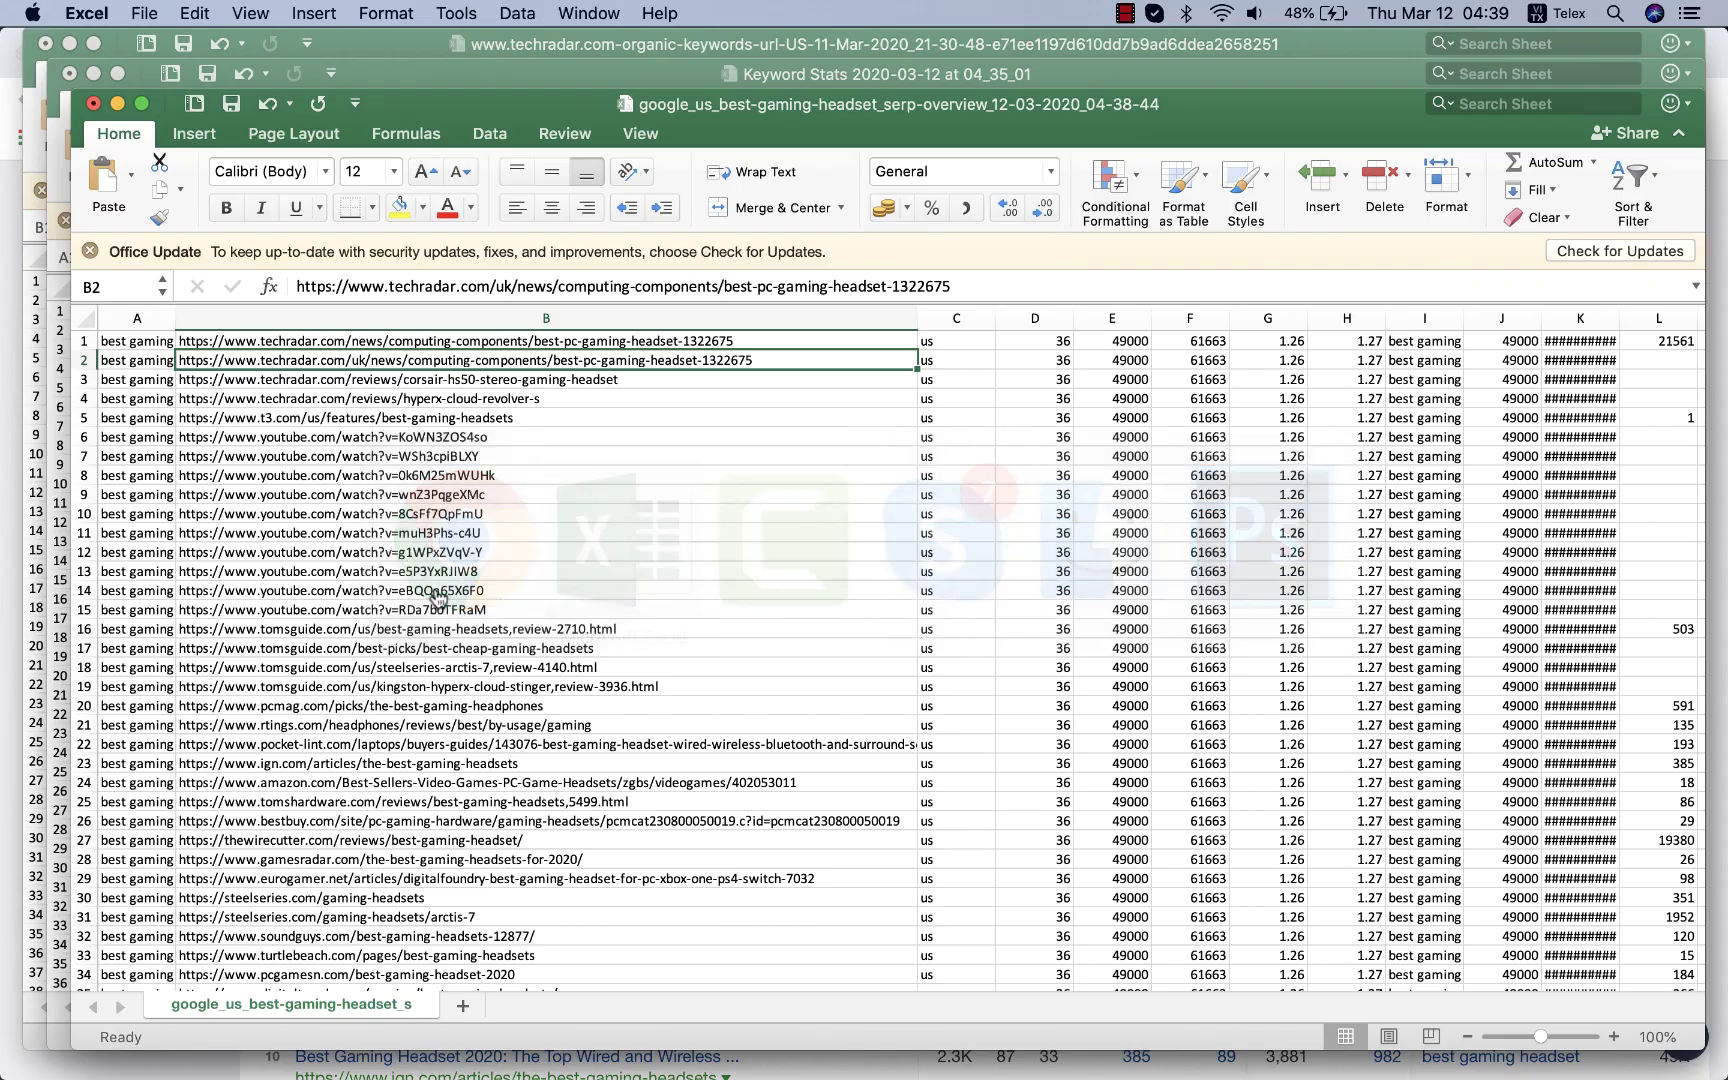
click(266, 392)
mouse_move(90, 361)
mouse_down()
mouse_move(90, 418)
mouse_move(90, 390)
mouse_up()
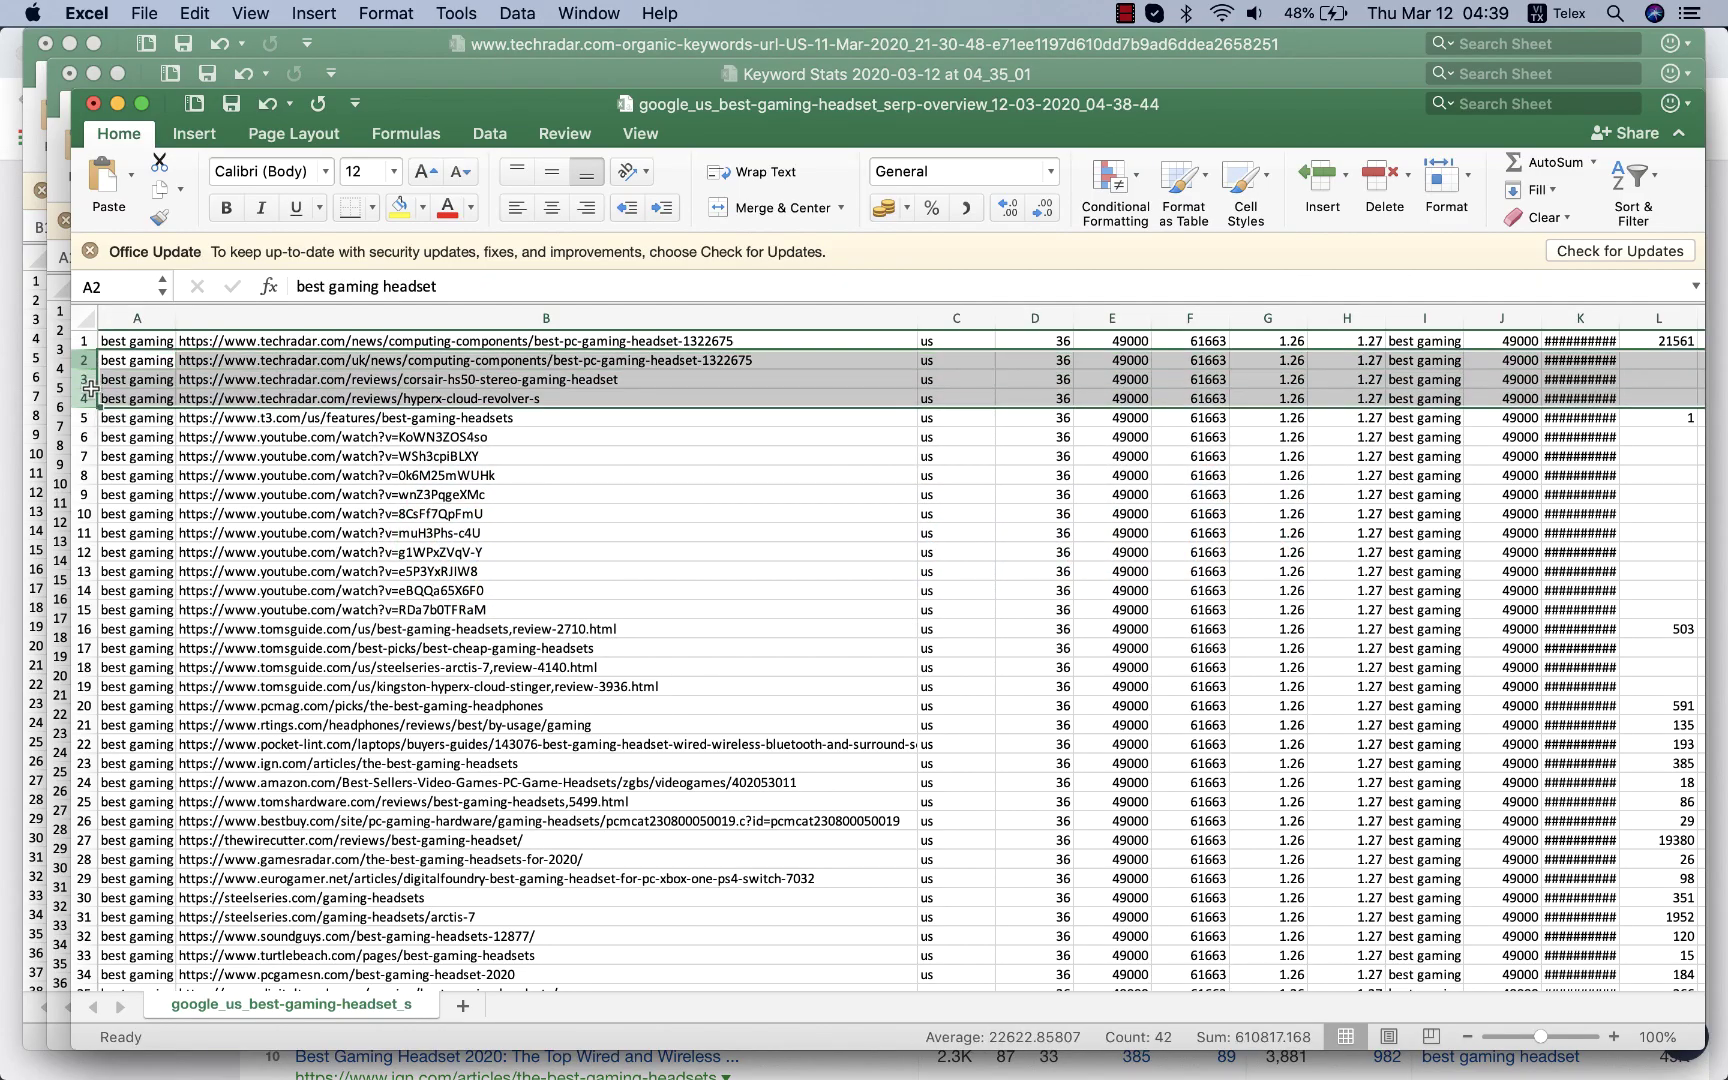
right_click(88, 383)
click(130, 526)
click(284, 420)
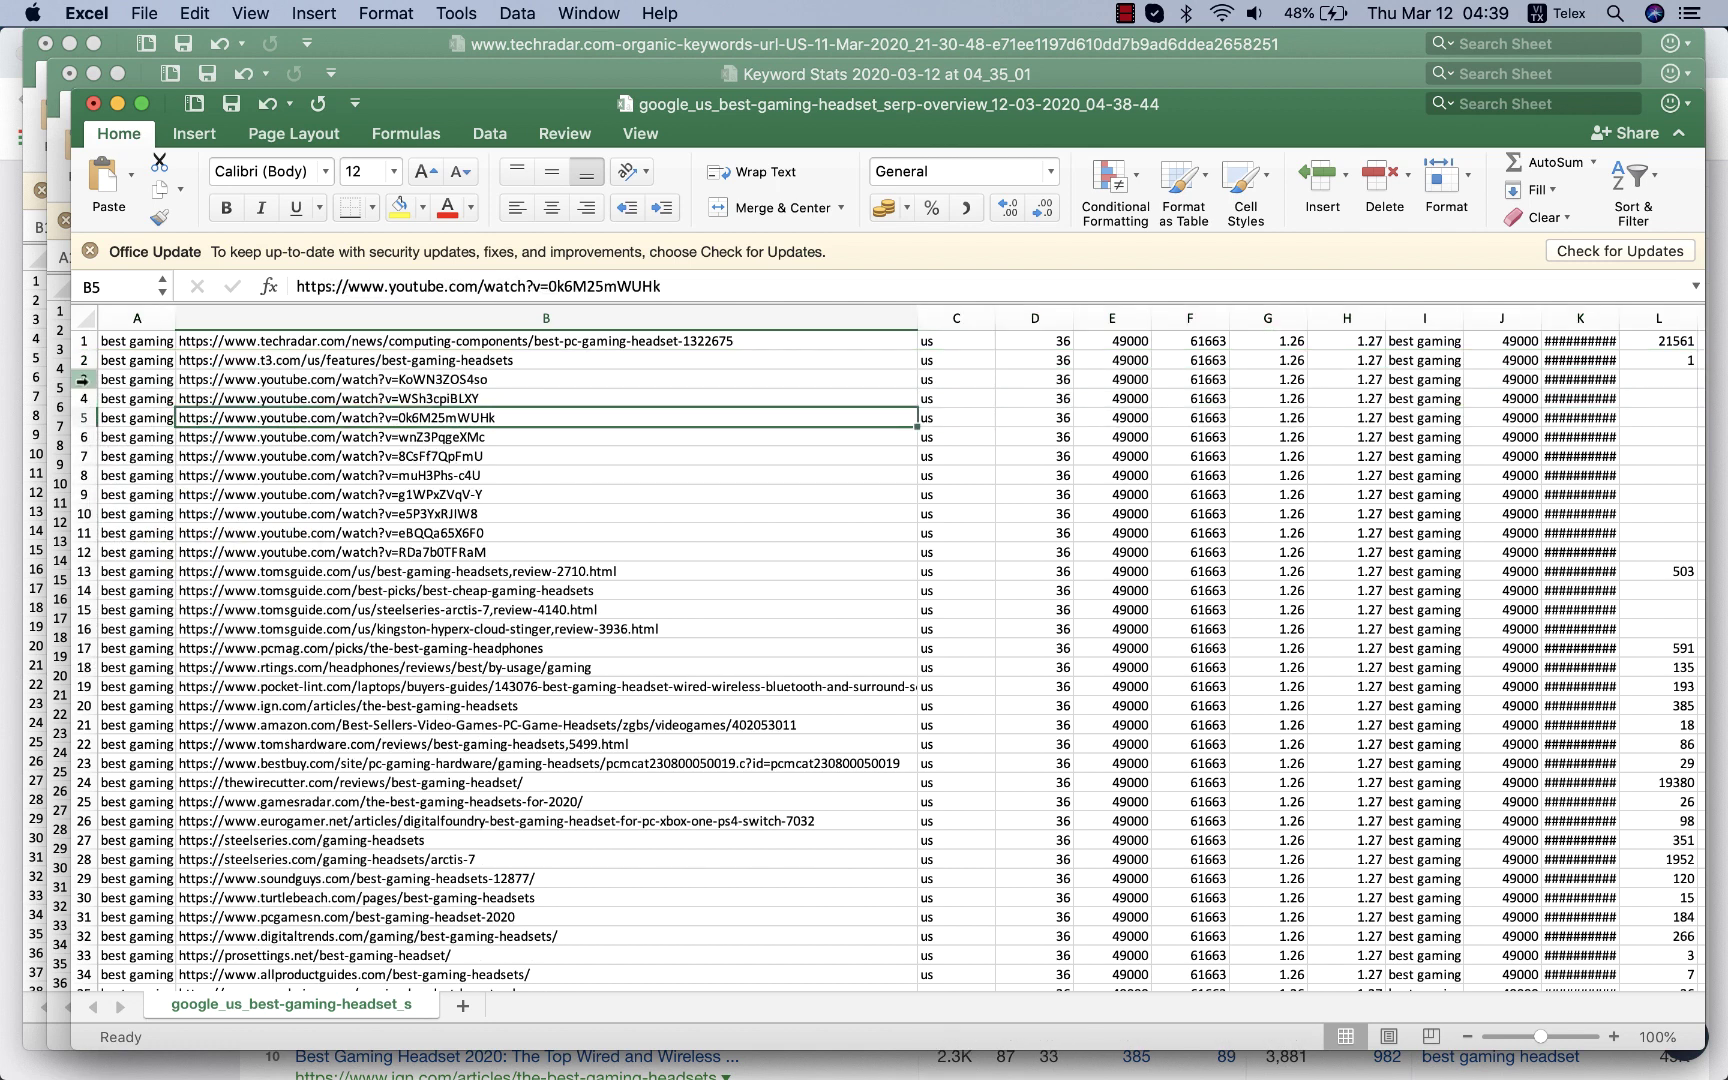
Step: Delete the YouTube video rows 3 to 12 from the export
drag(84, 380, 88, 552)
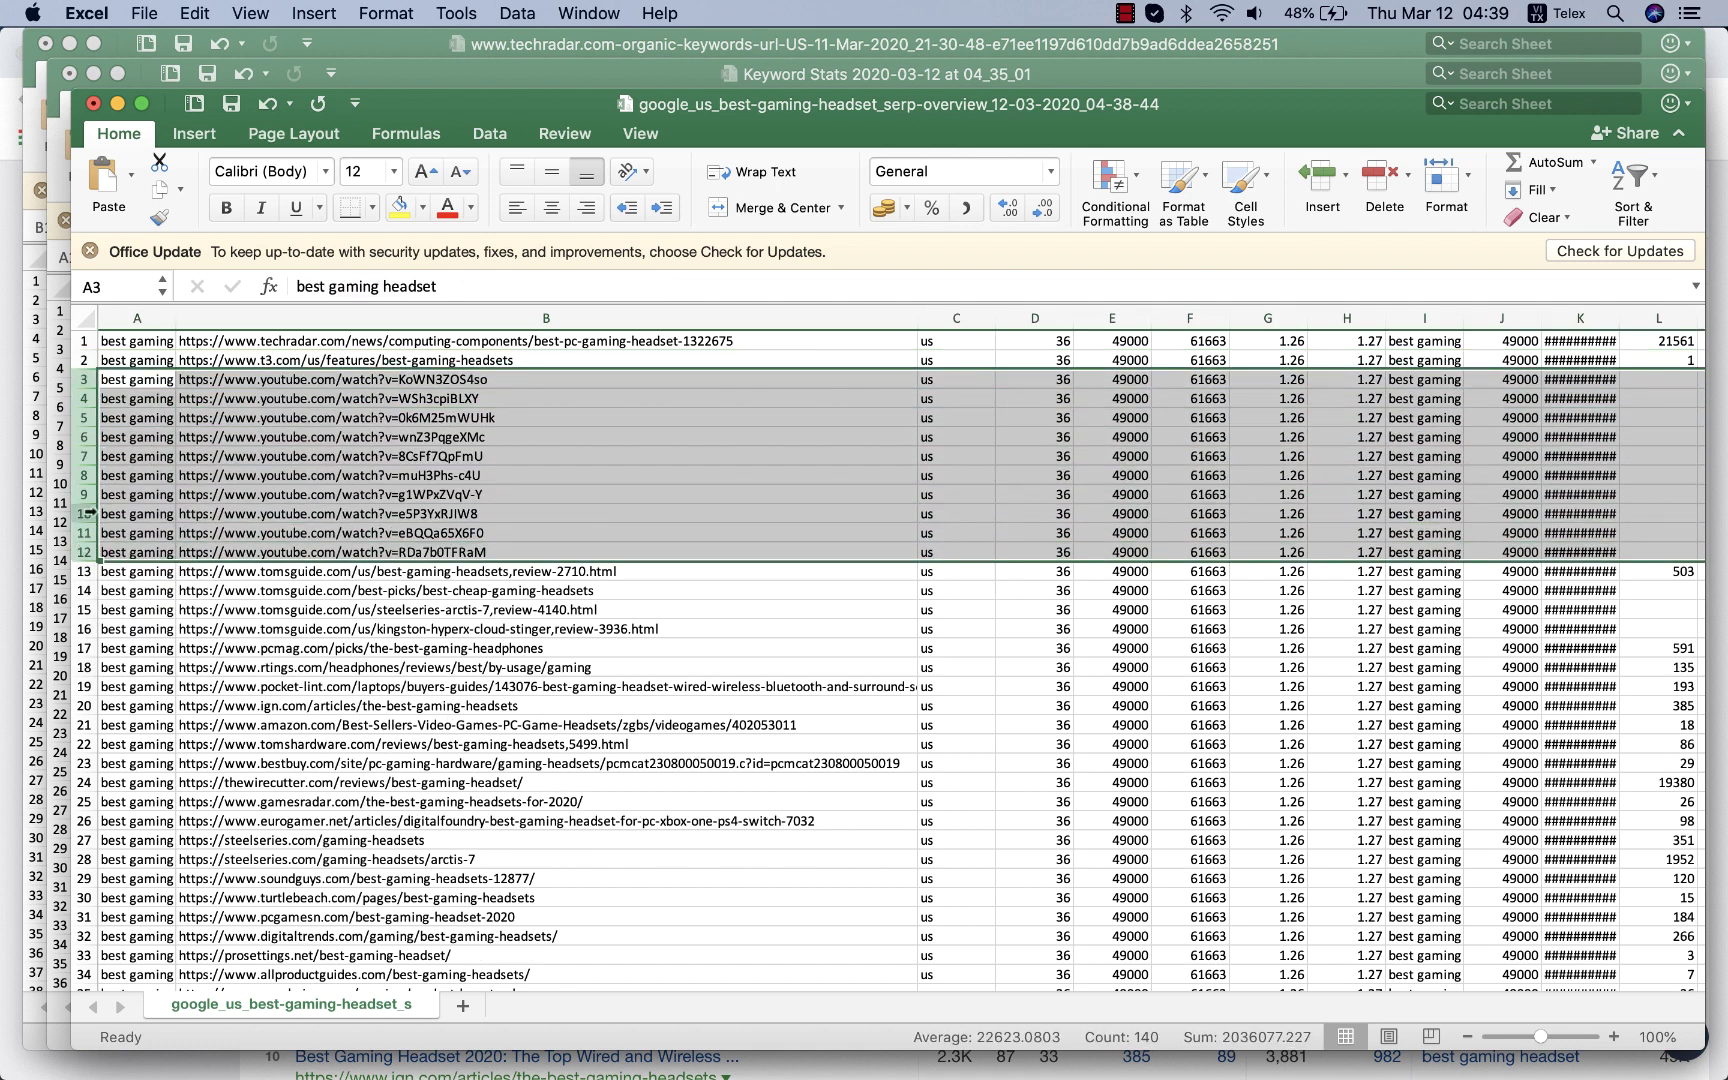
right_click(88, 513)
click(230, 528)
click(258, 477)
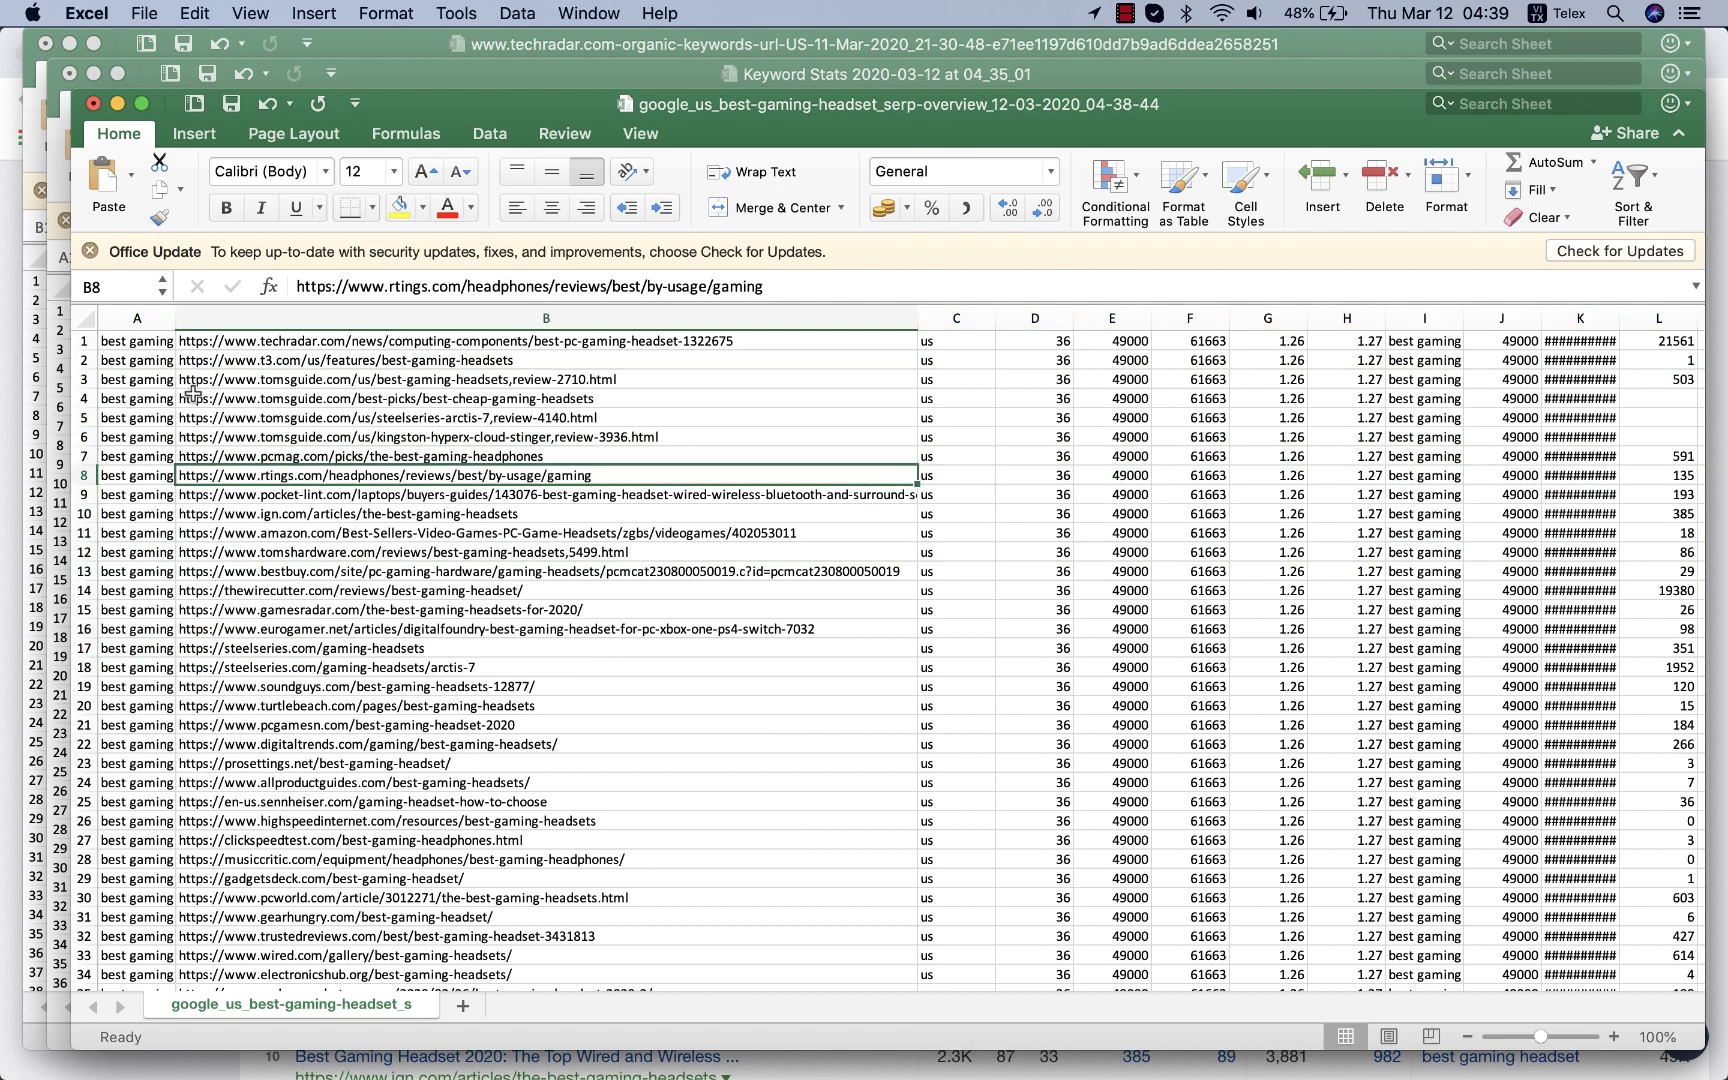
Step: Check Tom's Guide's sitelinks in the SERP overview and delete the three matching rows, 4 to 6, from the Excel export
click(332, 380)
key(super+Tab)
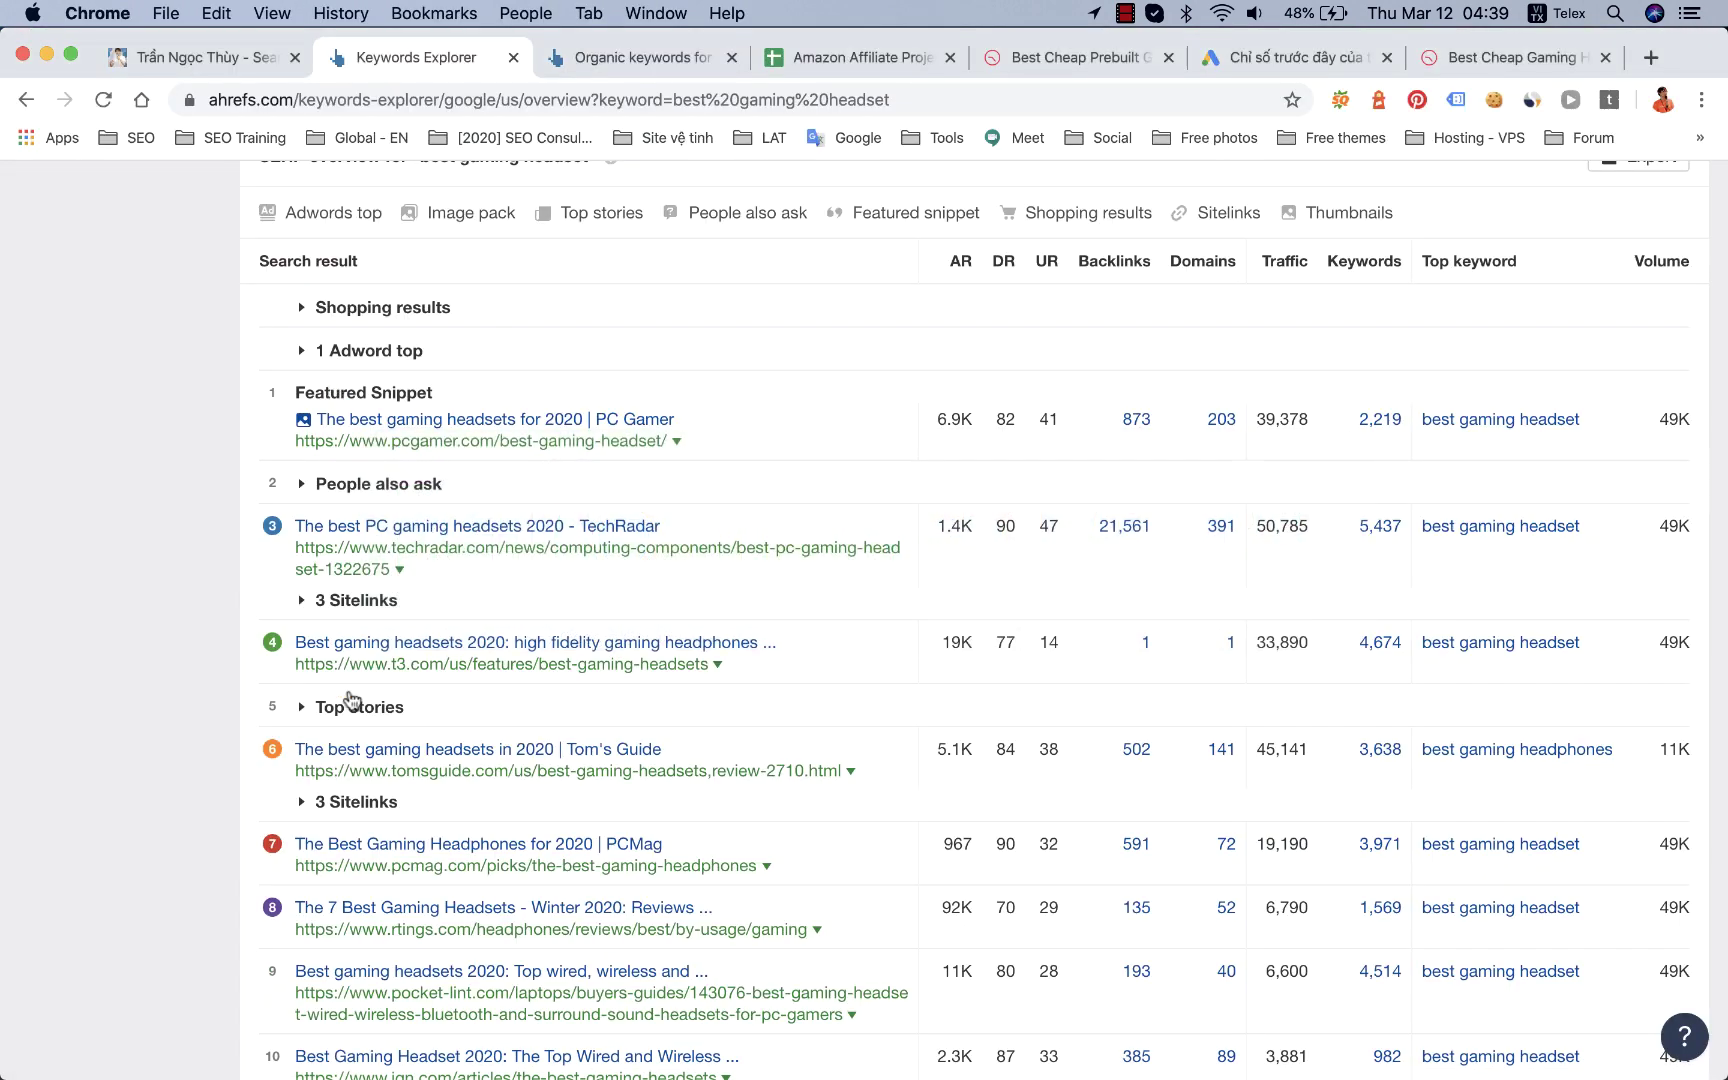
scroll(188, 764, down, 2)
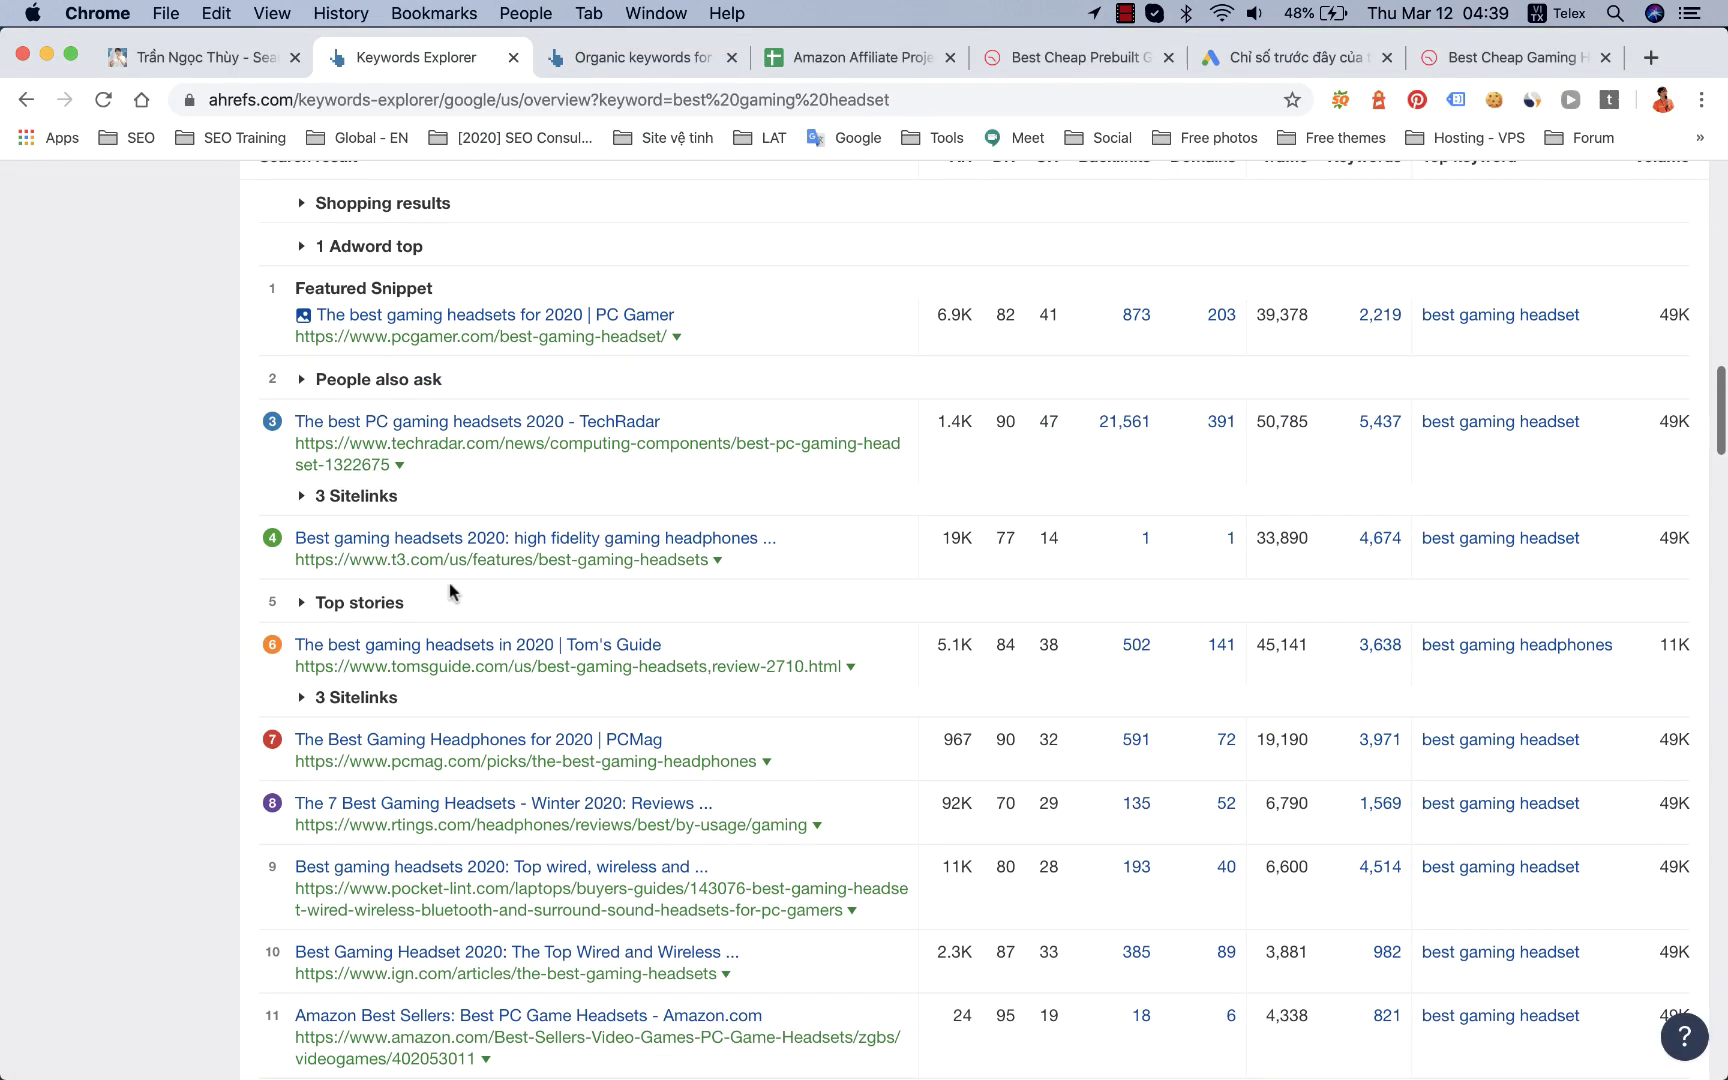
click(358, 698)
click(360, 700)
key(super+Tab)
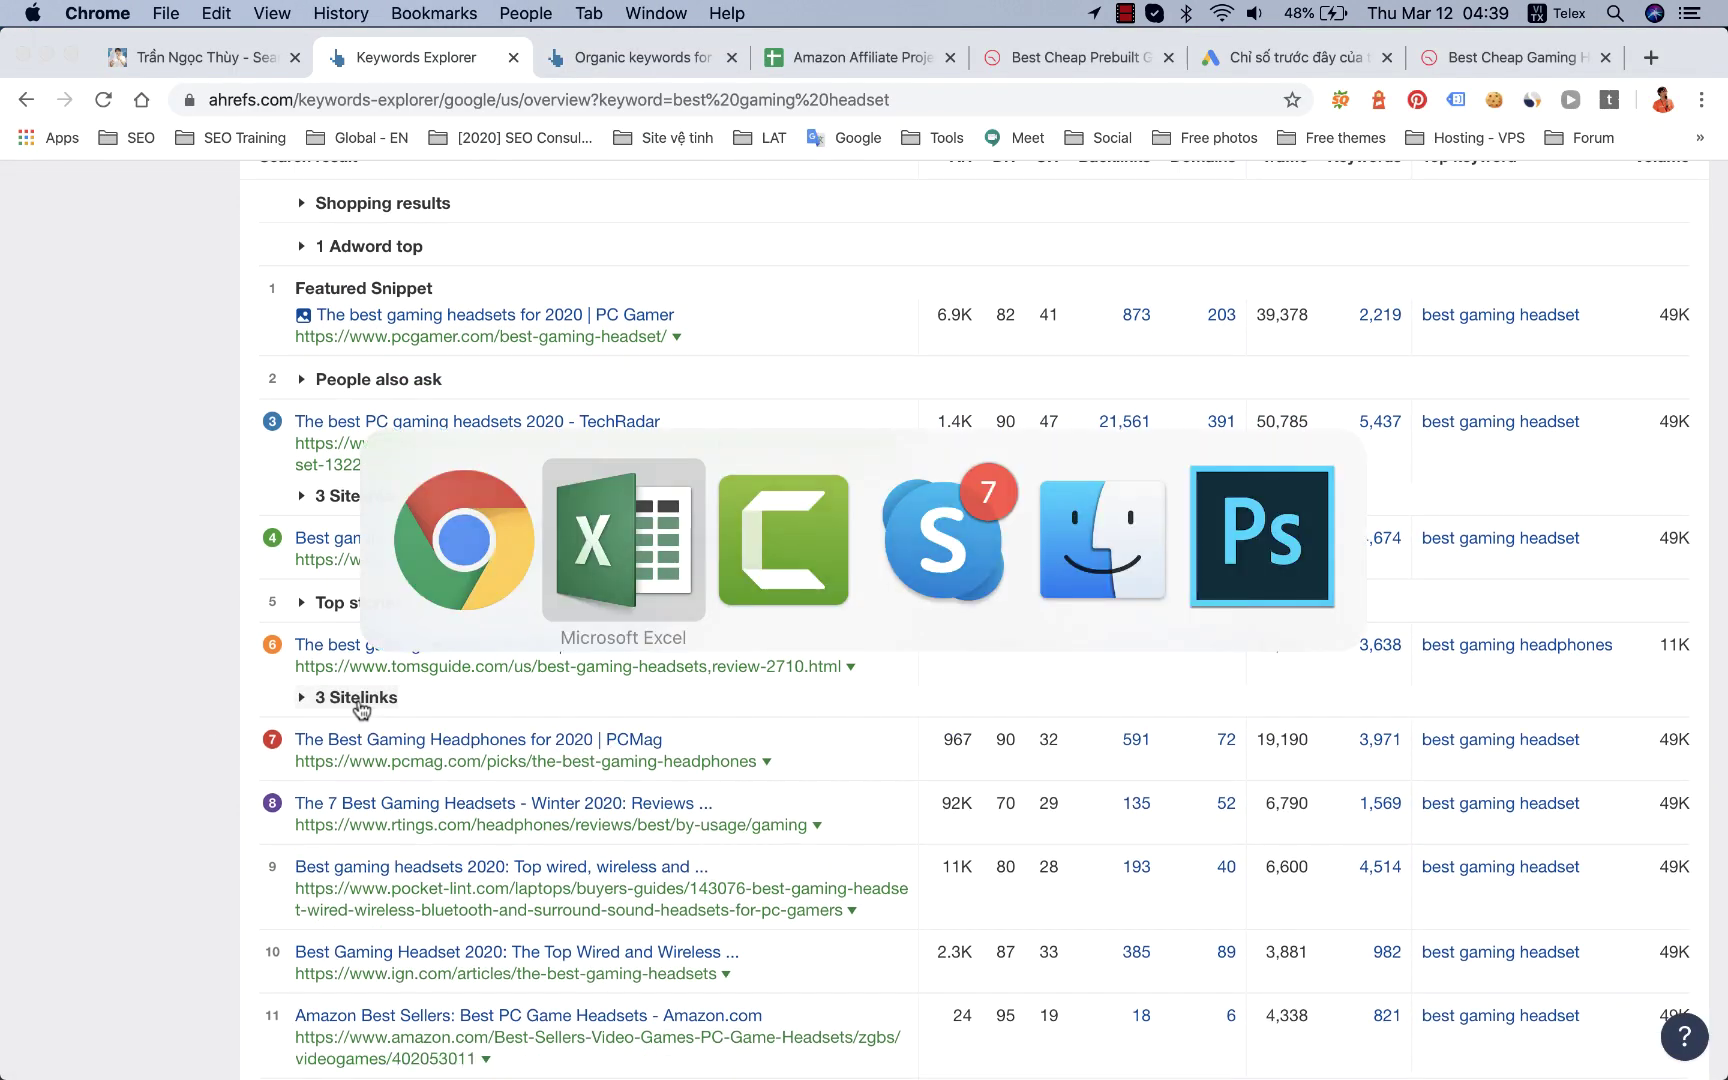
drag(86, 399, 81, 441)
right_click(84, 422)
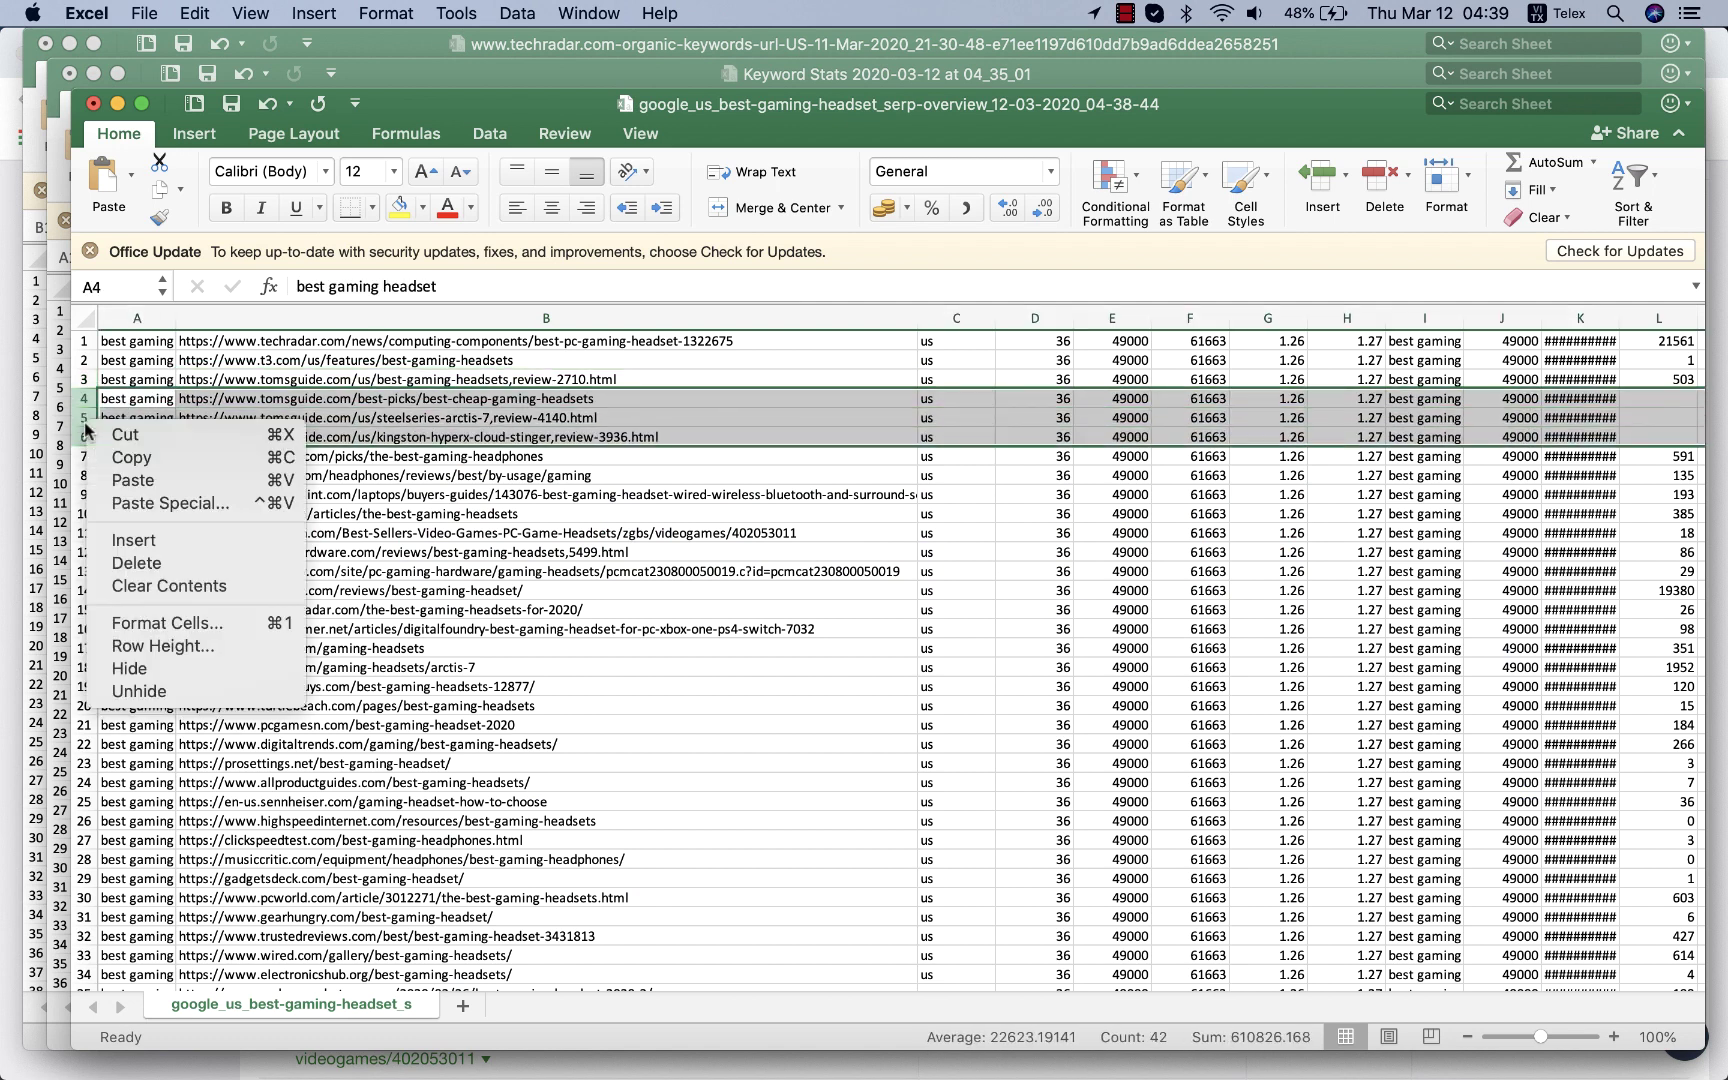
click(129, 563)
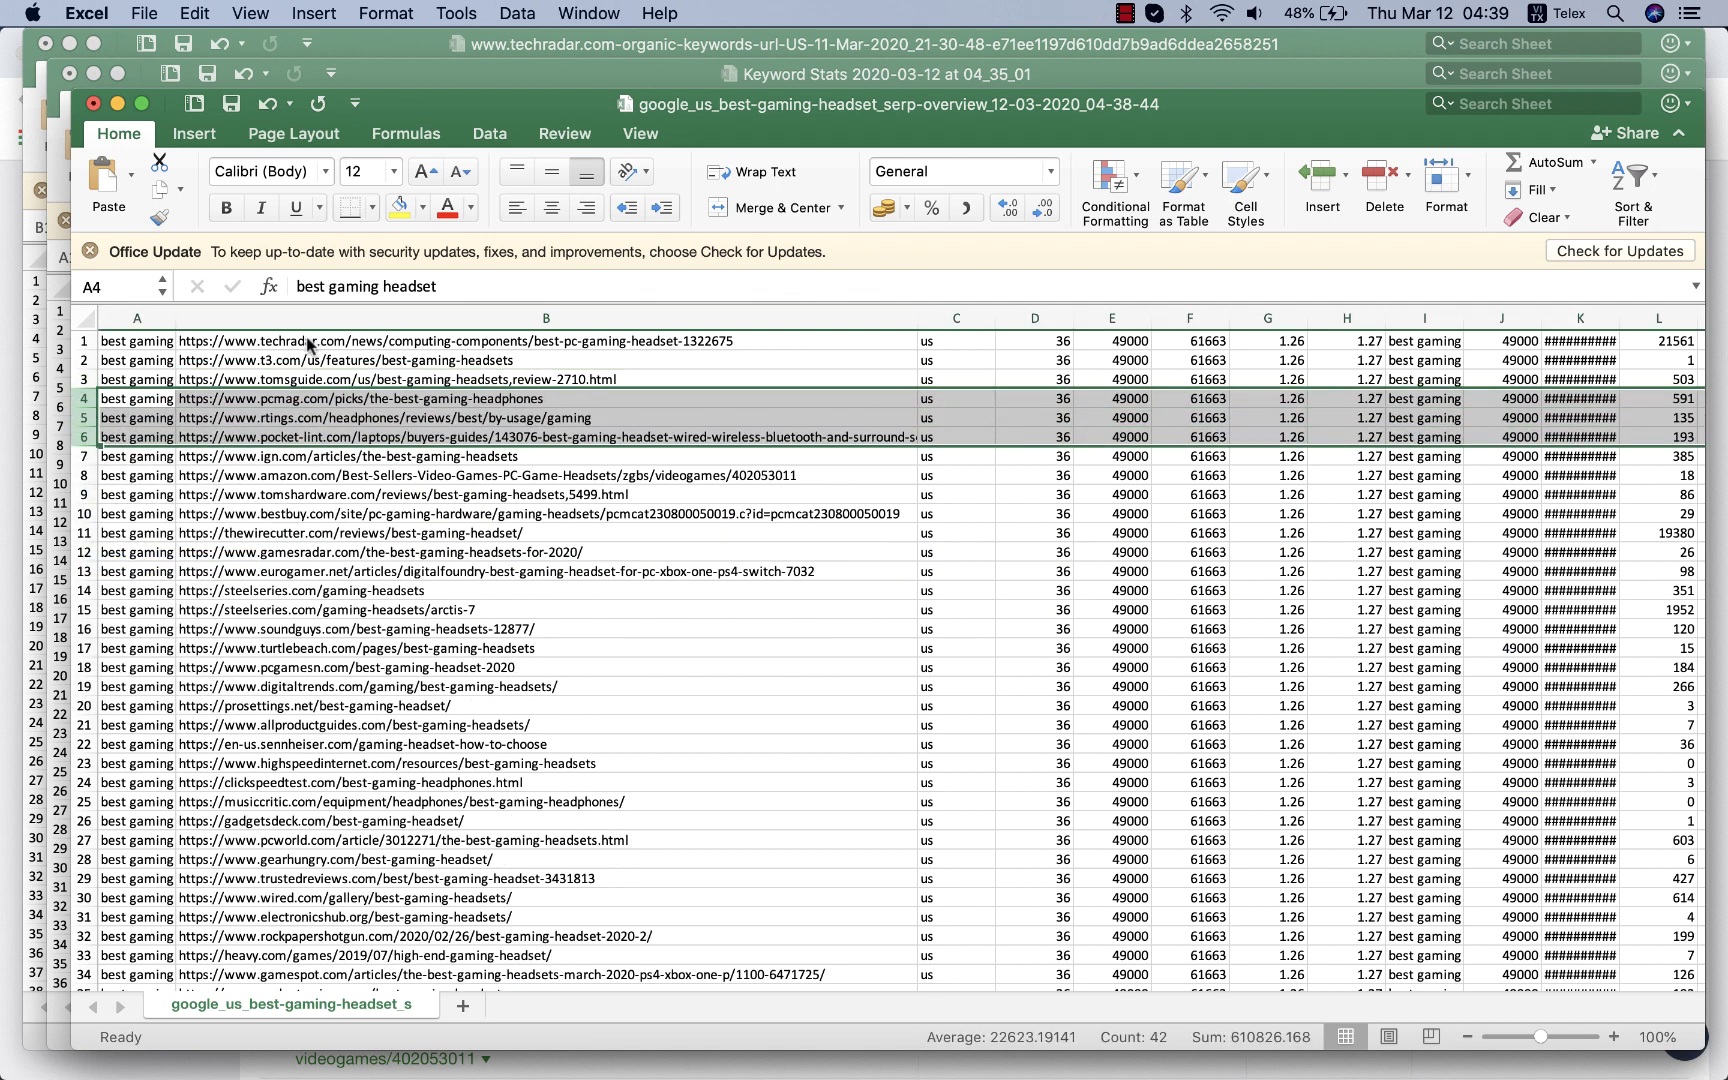
Step: Copy the first ten competitor URLs, B1 to B10 of the export, into the Landingpage đối thủ column of the Google Sheet from K3
drag(310, 341, 298, 508)
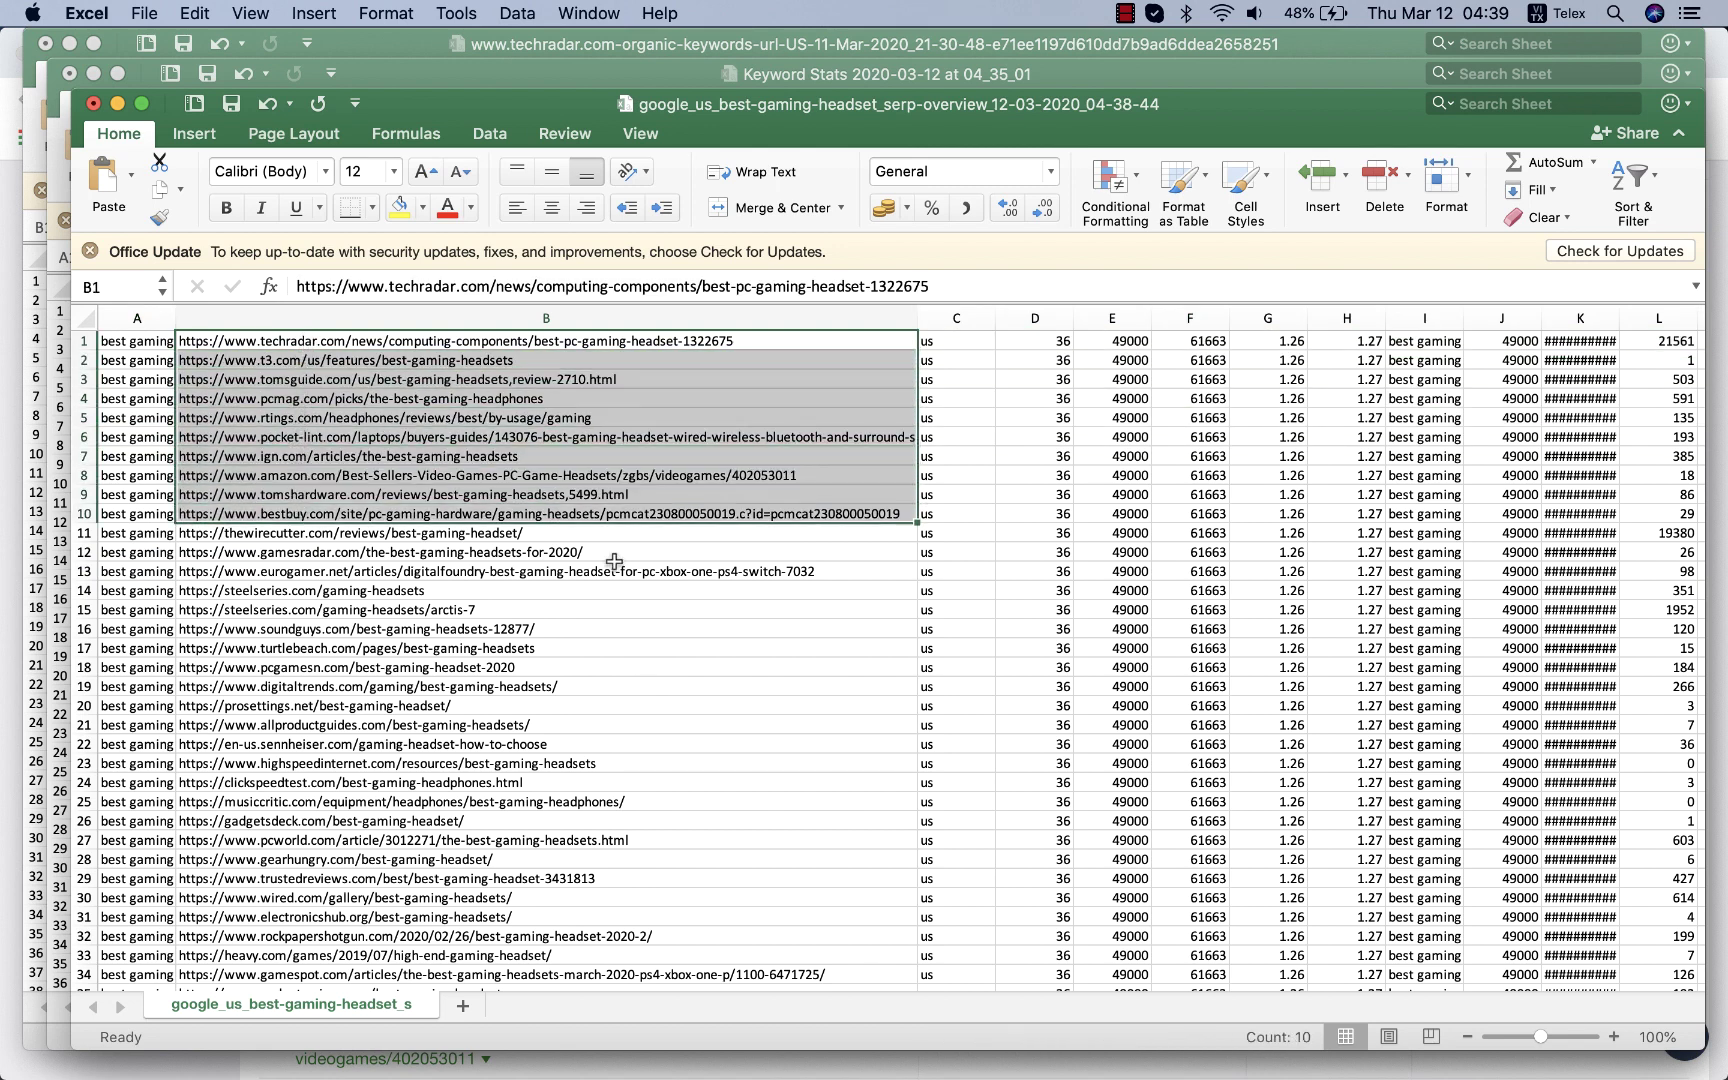
key(super+c)
key(super+Tab)
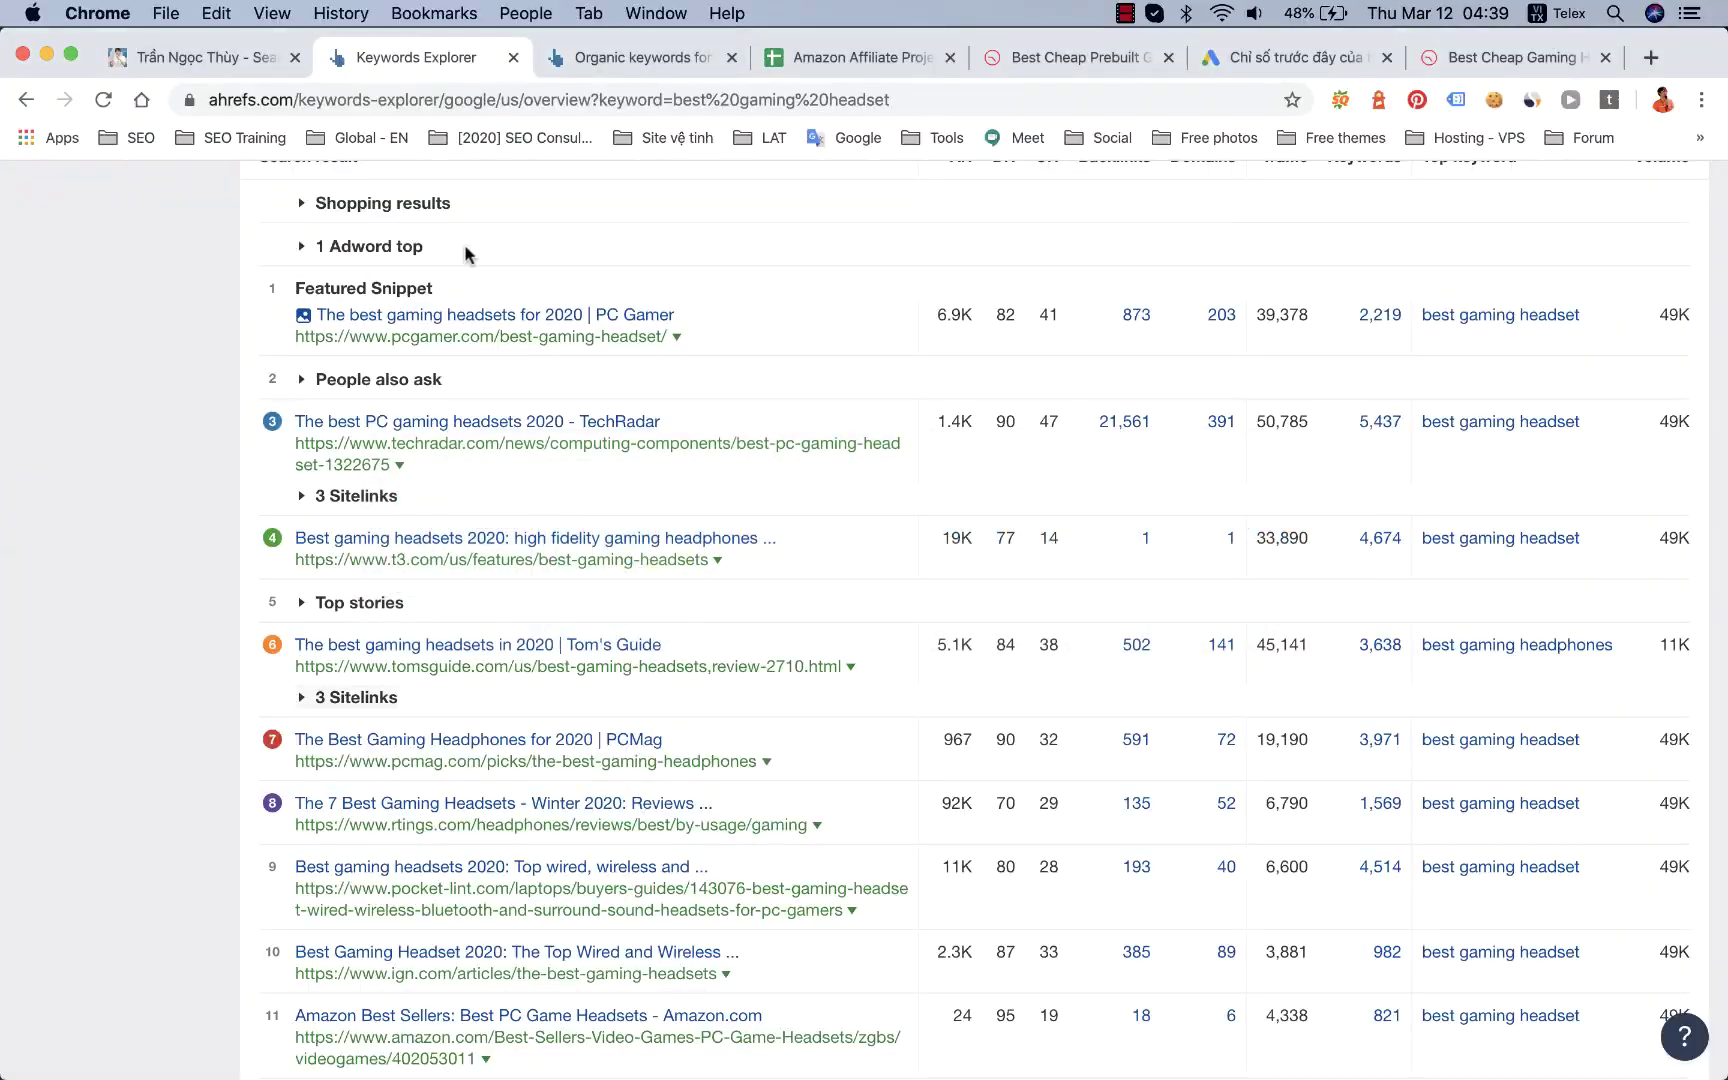
click(810, 66)
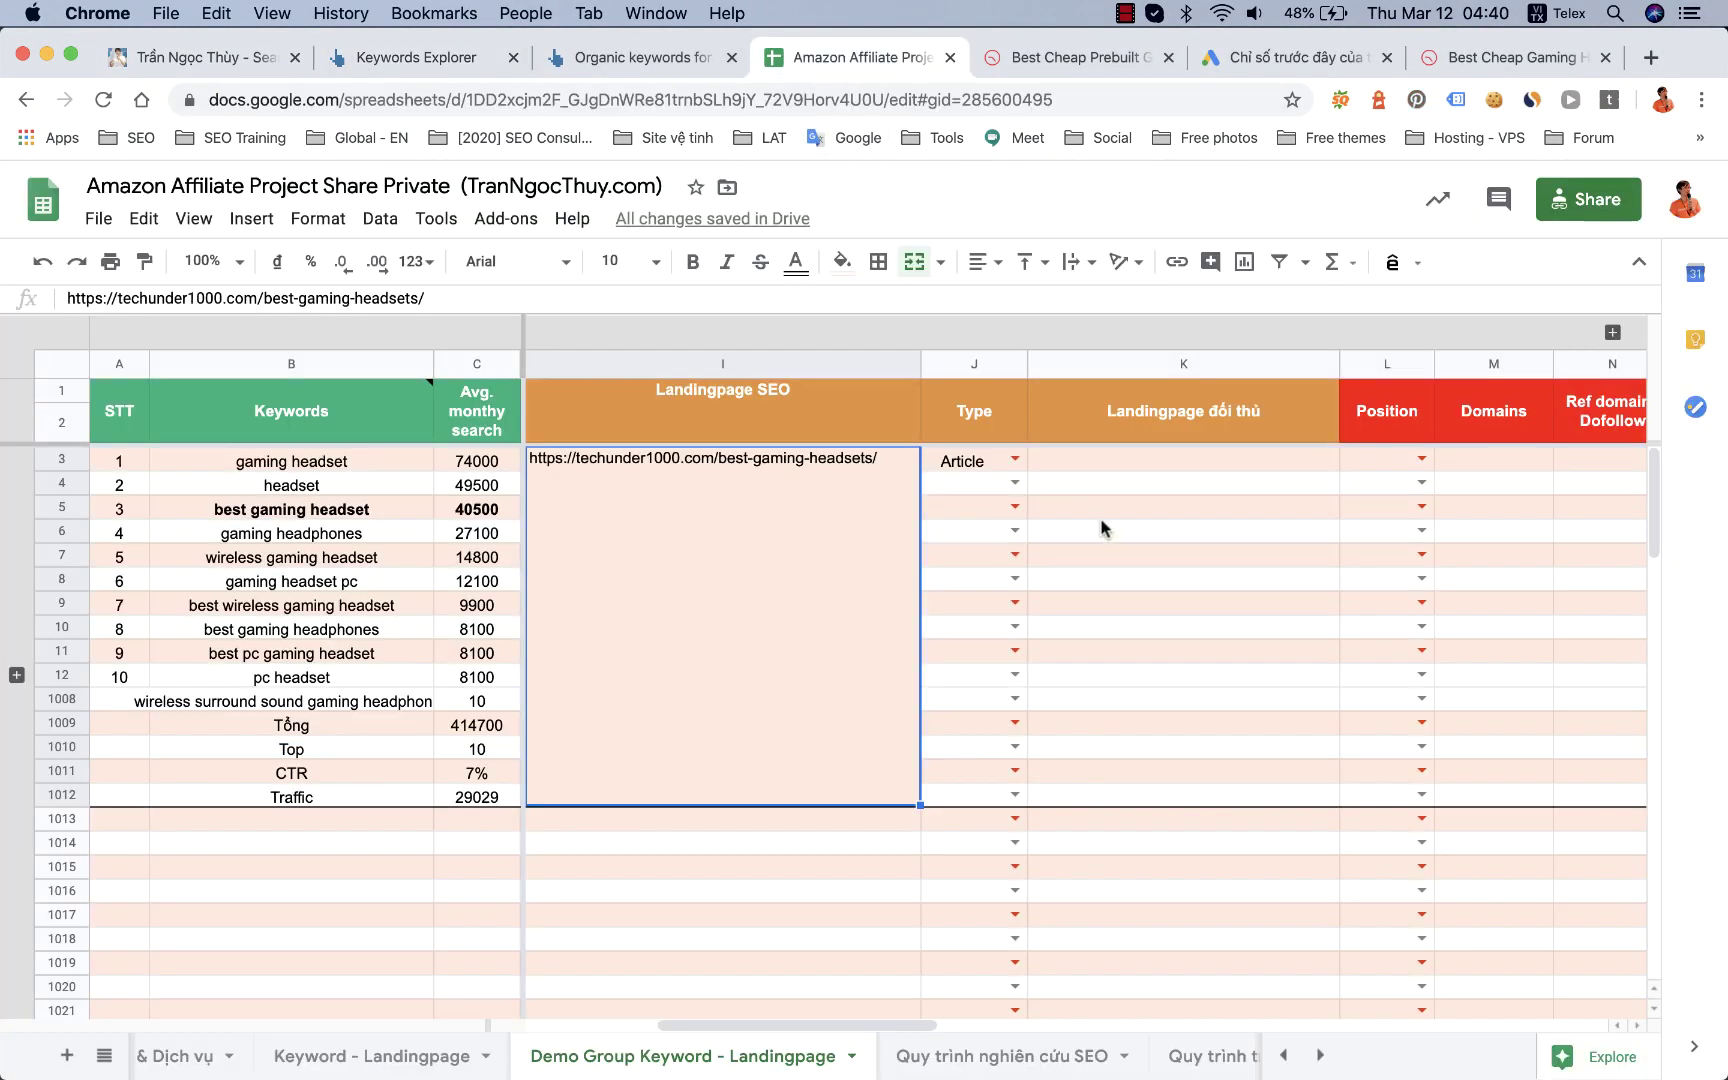
click(1103, 458)
key(super+v)
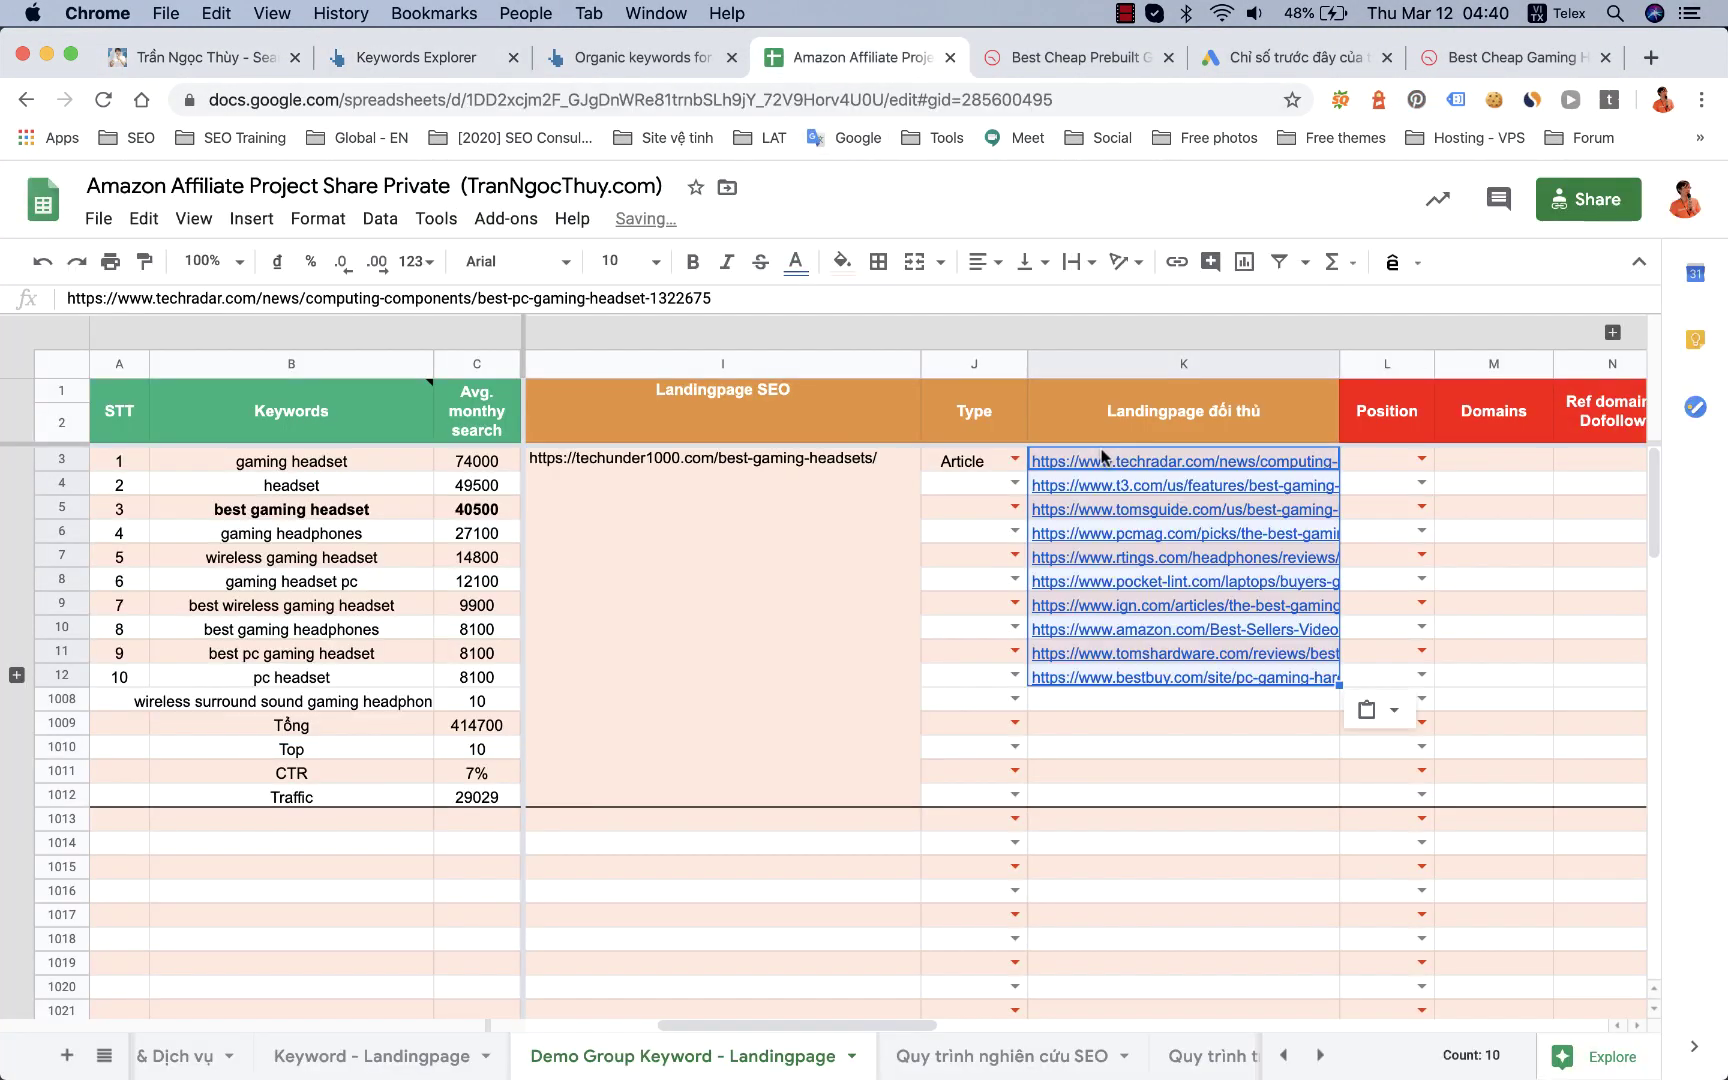
Step: Fill the Position column with 1 to 10 beside the ten competitor landing pages
click(1421, 458)
click(1398, 496)
click(1421, 483)
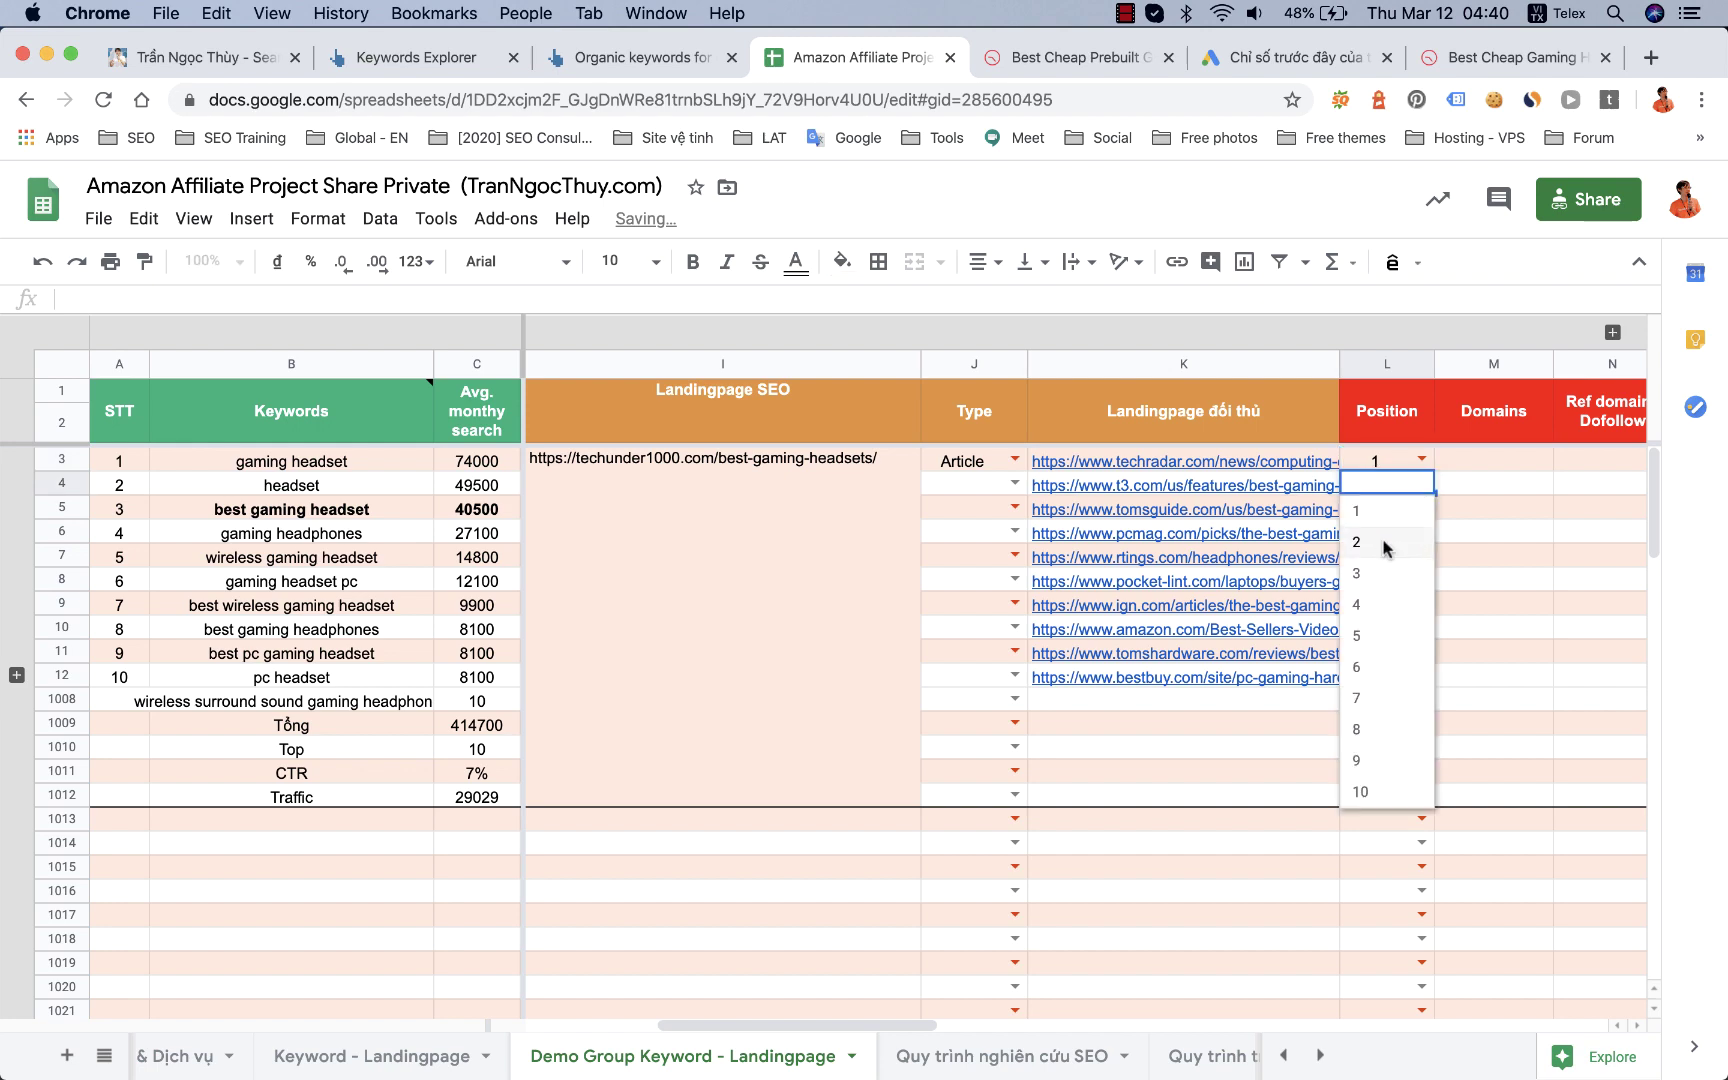
click(1392, 544)
drag(1378, 482, 1425, 682)
click(1485, 636)
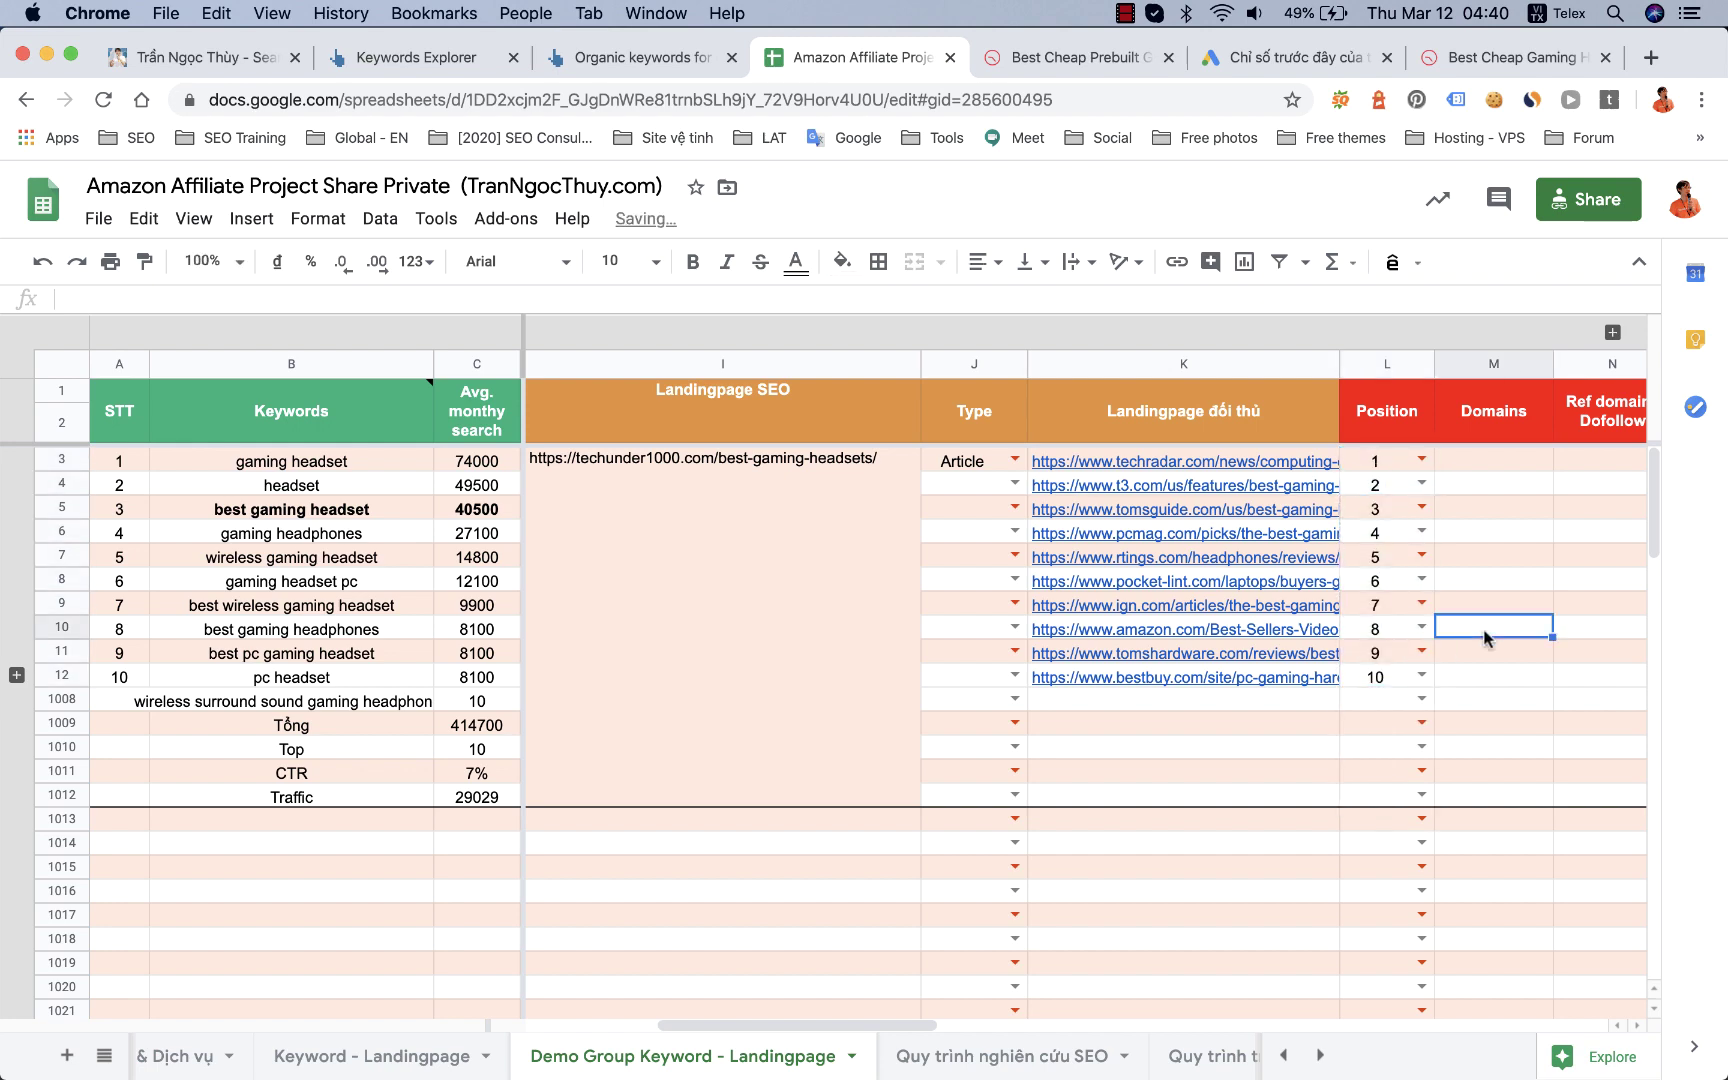
Step: Check the Domain đối thủ column on the Keyword - Landingpage sheet and copy the root-domain formula from H2 of the Quản lý backlink sheet
scroll(1484, 636, right, 10)
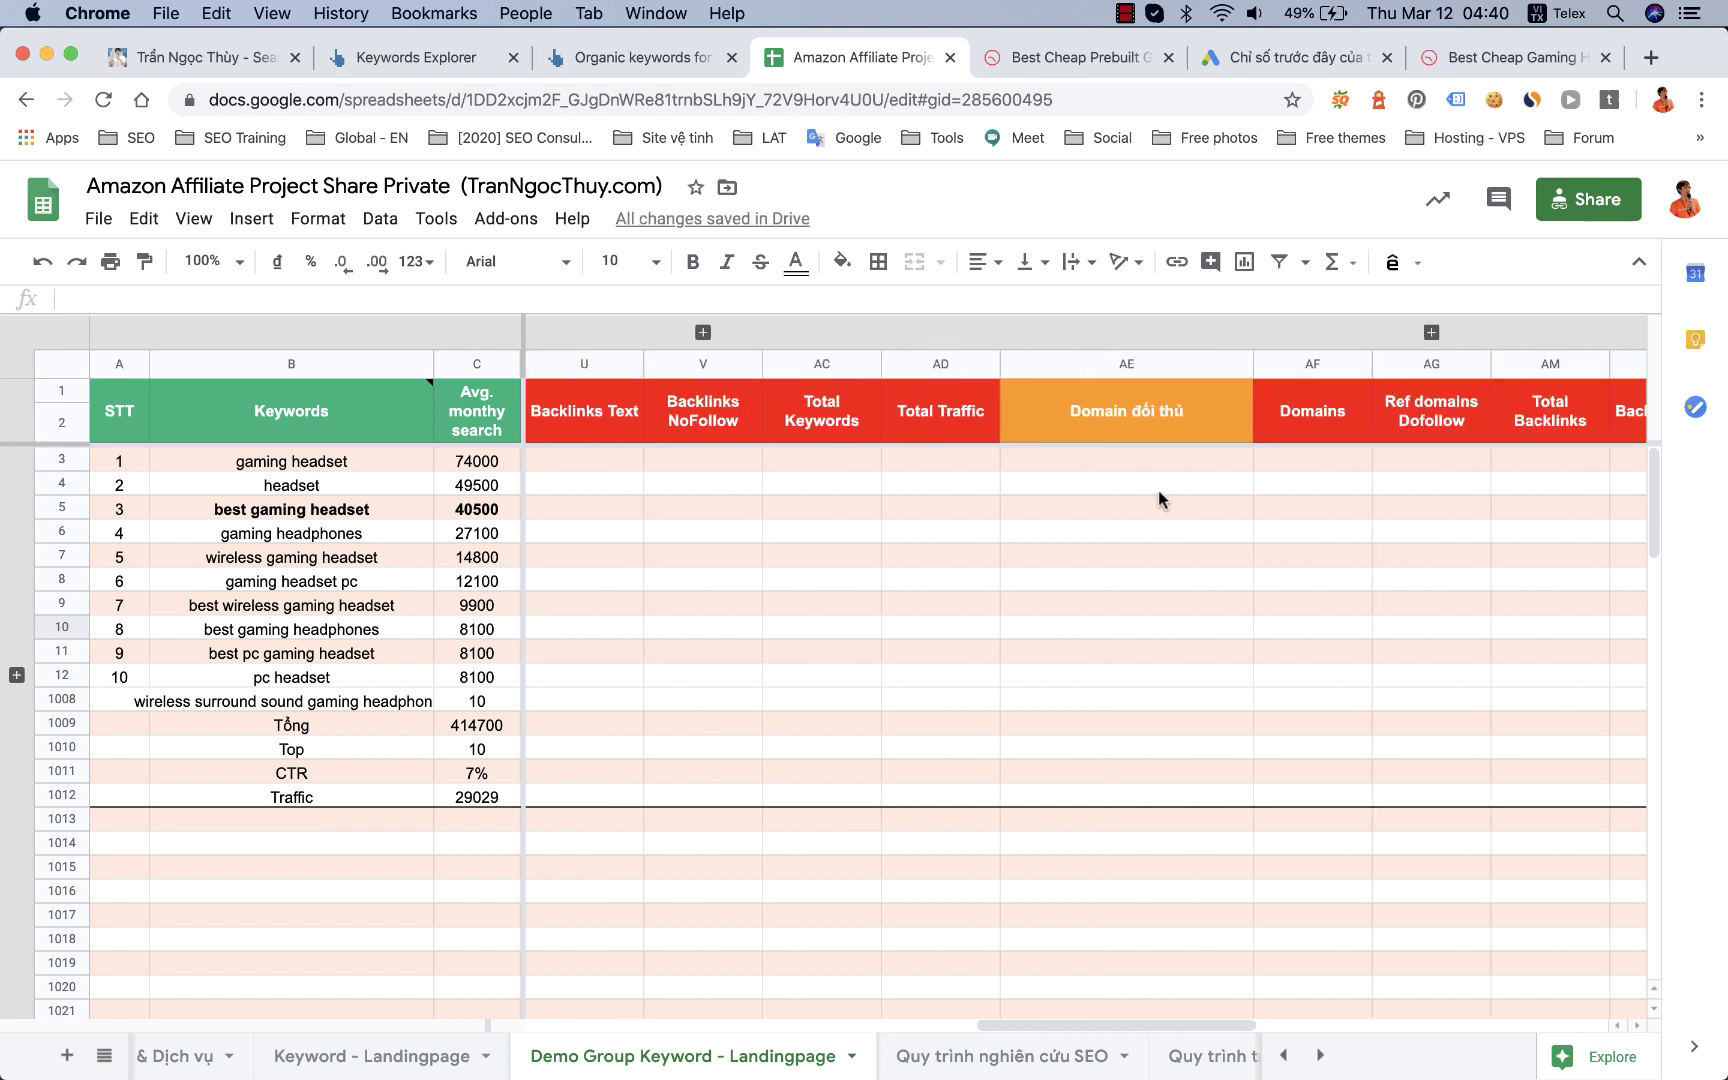
click(1130, 459)
click(380, 1058)
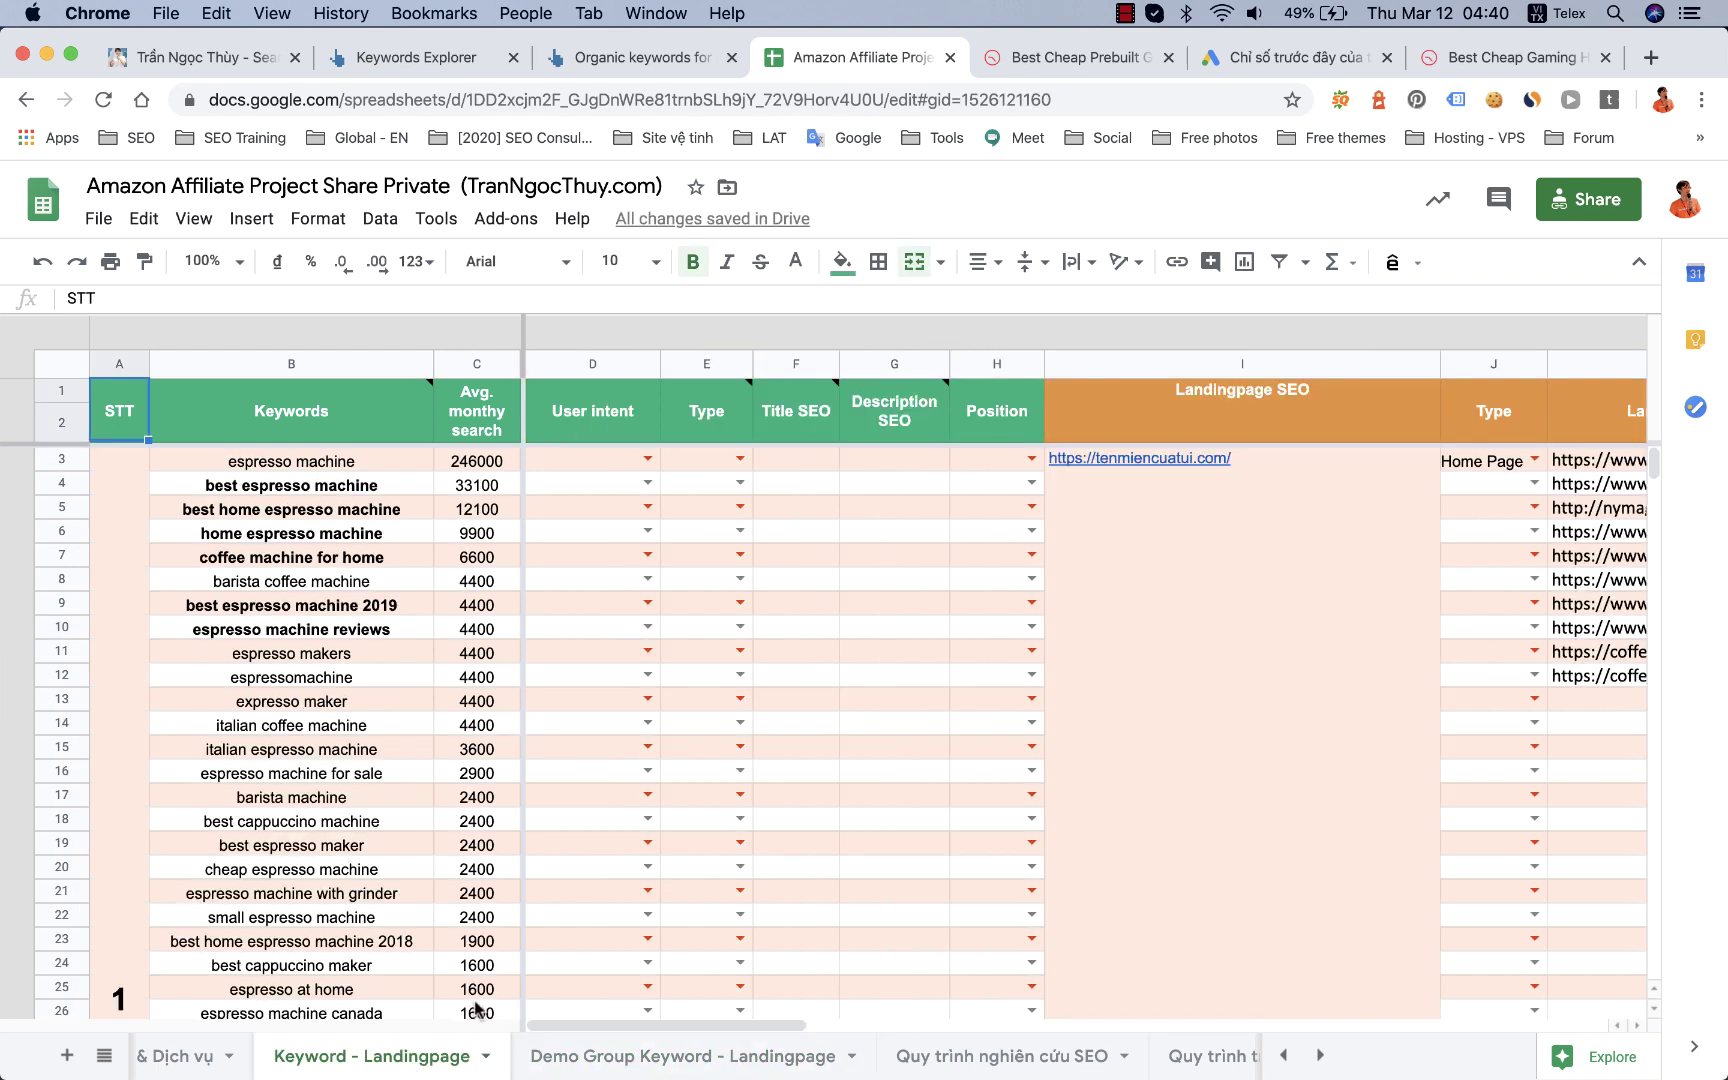
scroll(1330, 590, right, 15)
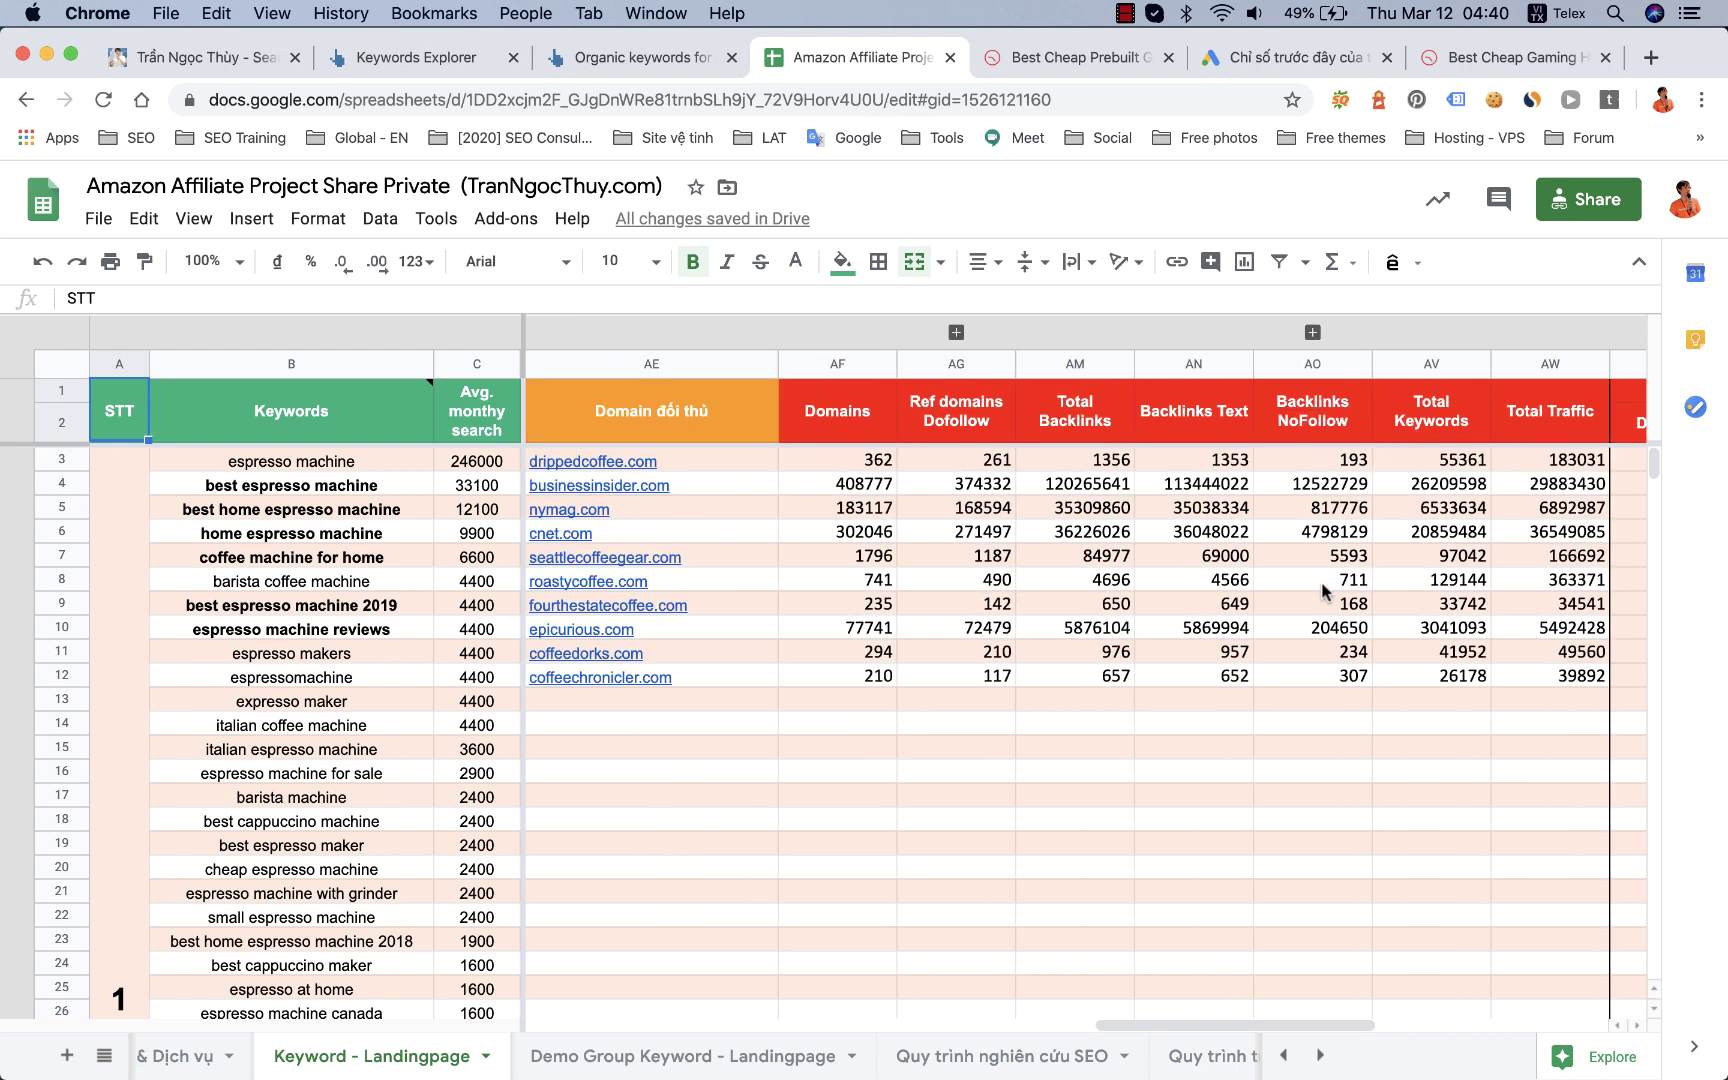
click(980, 465)
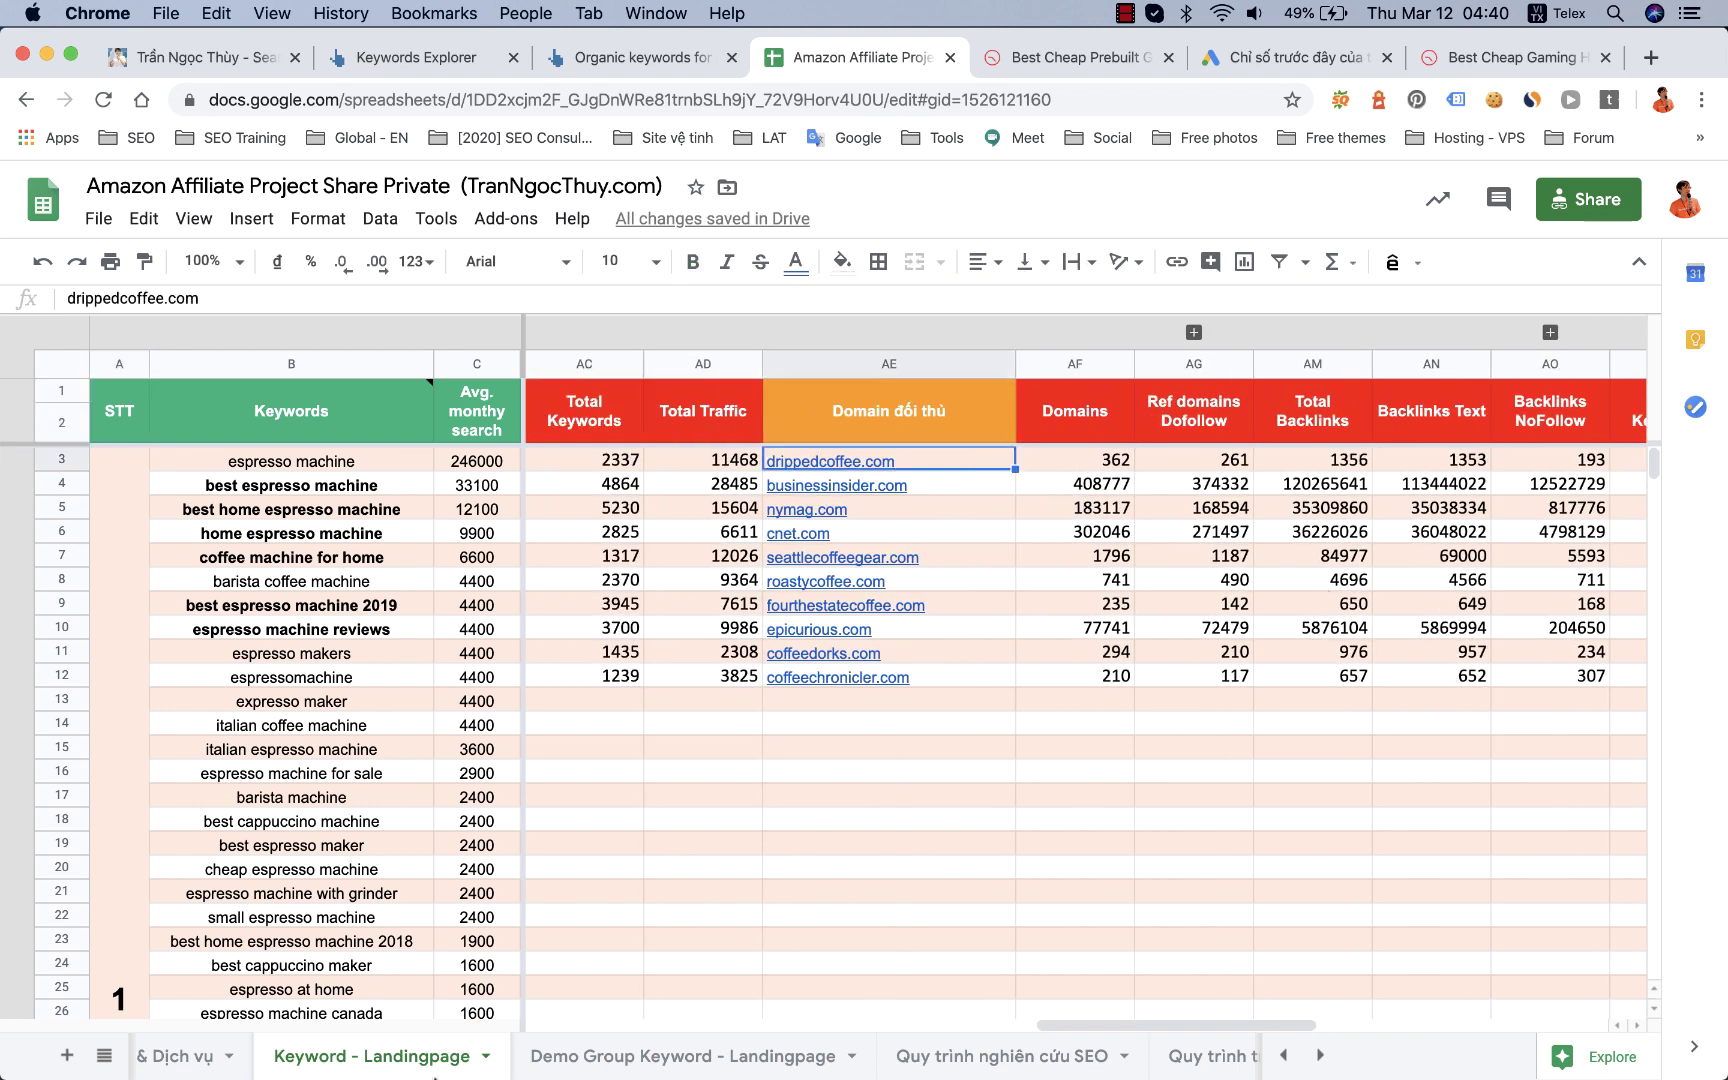
scroll(1055, 1052, right, 6)
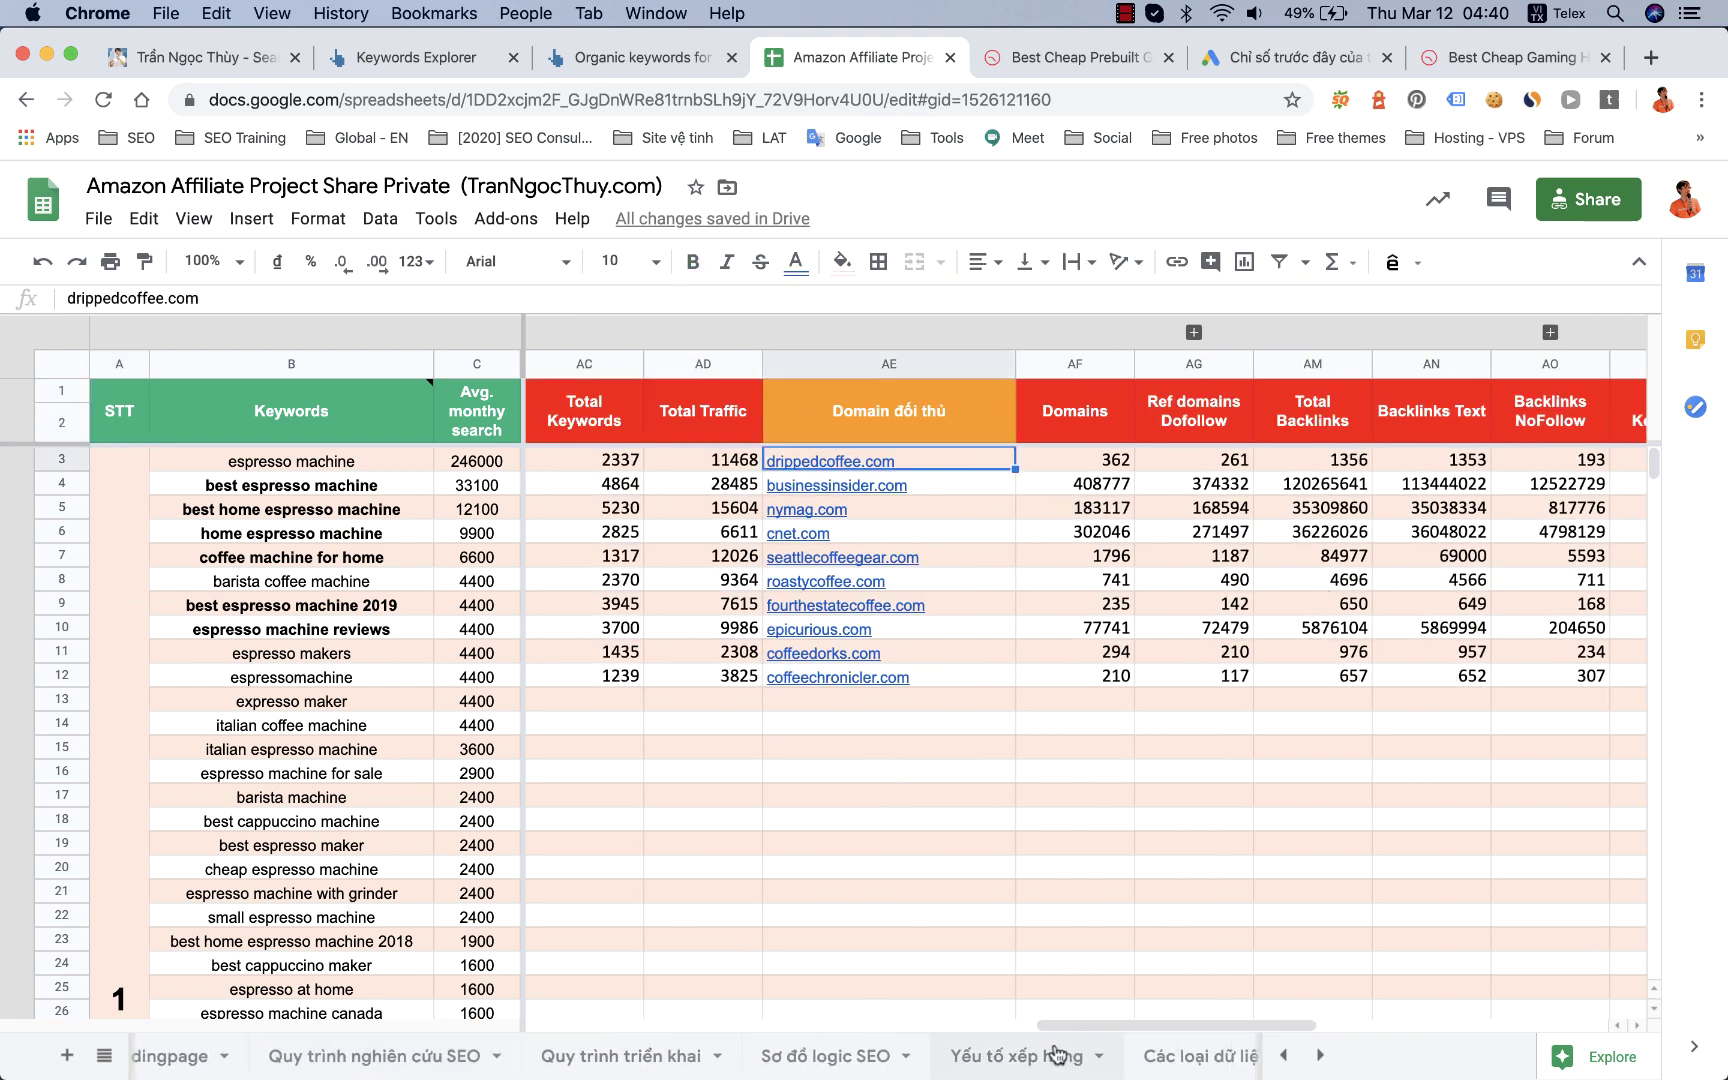
scroll(1110, 1068, right, 8)
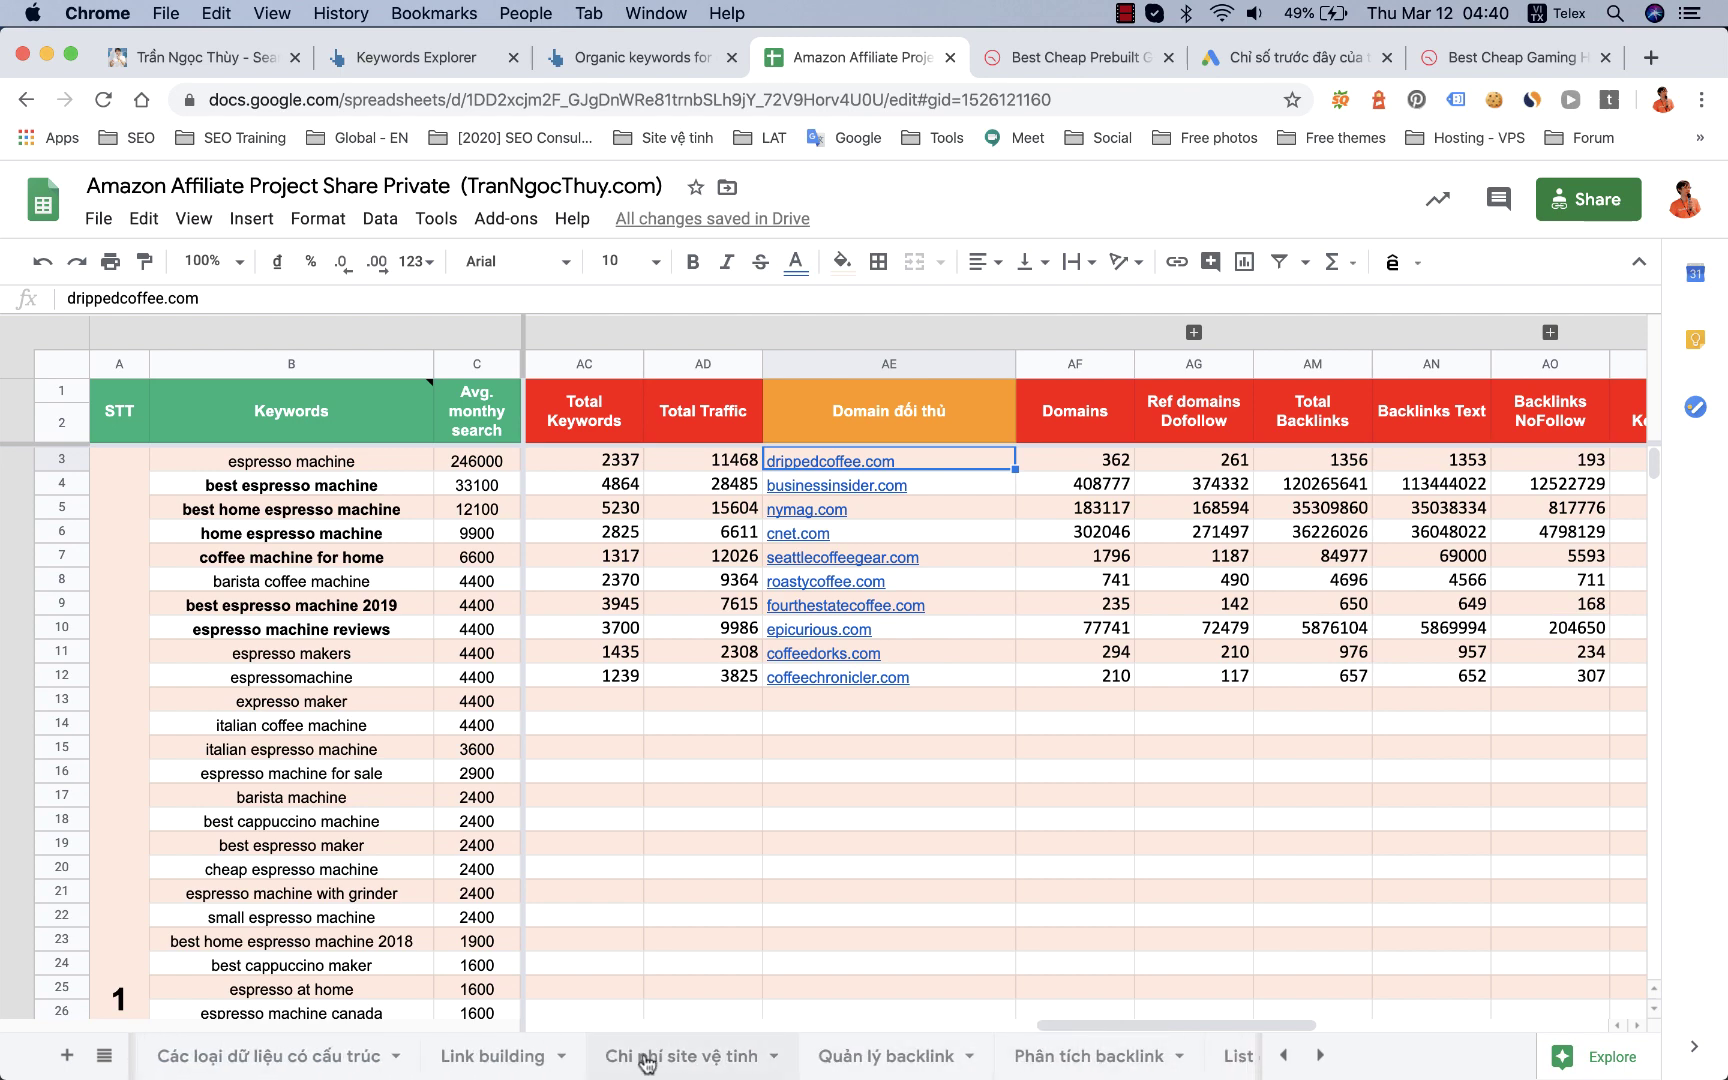
click(885, 1056)
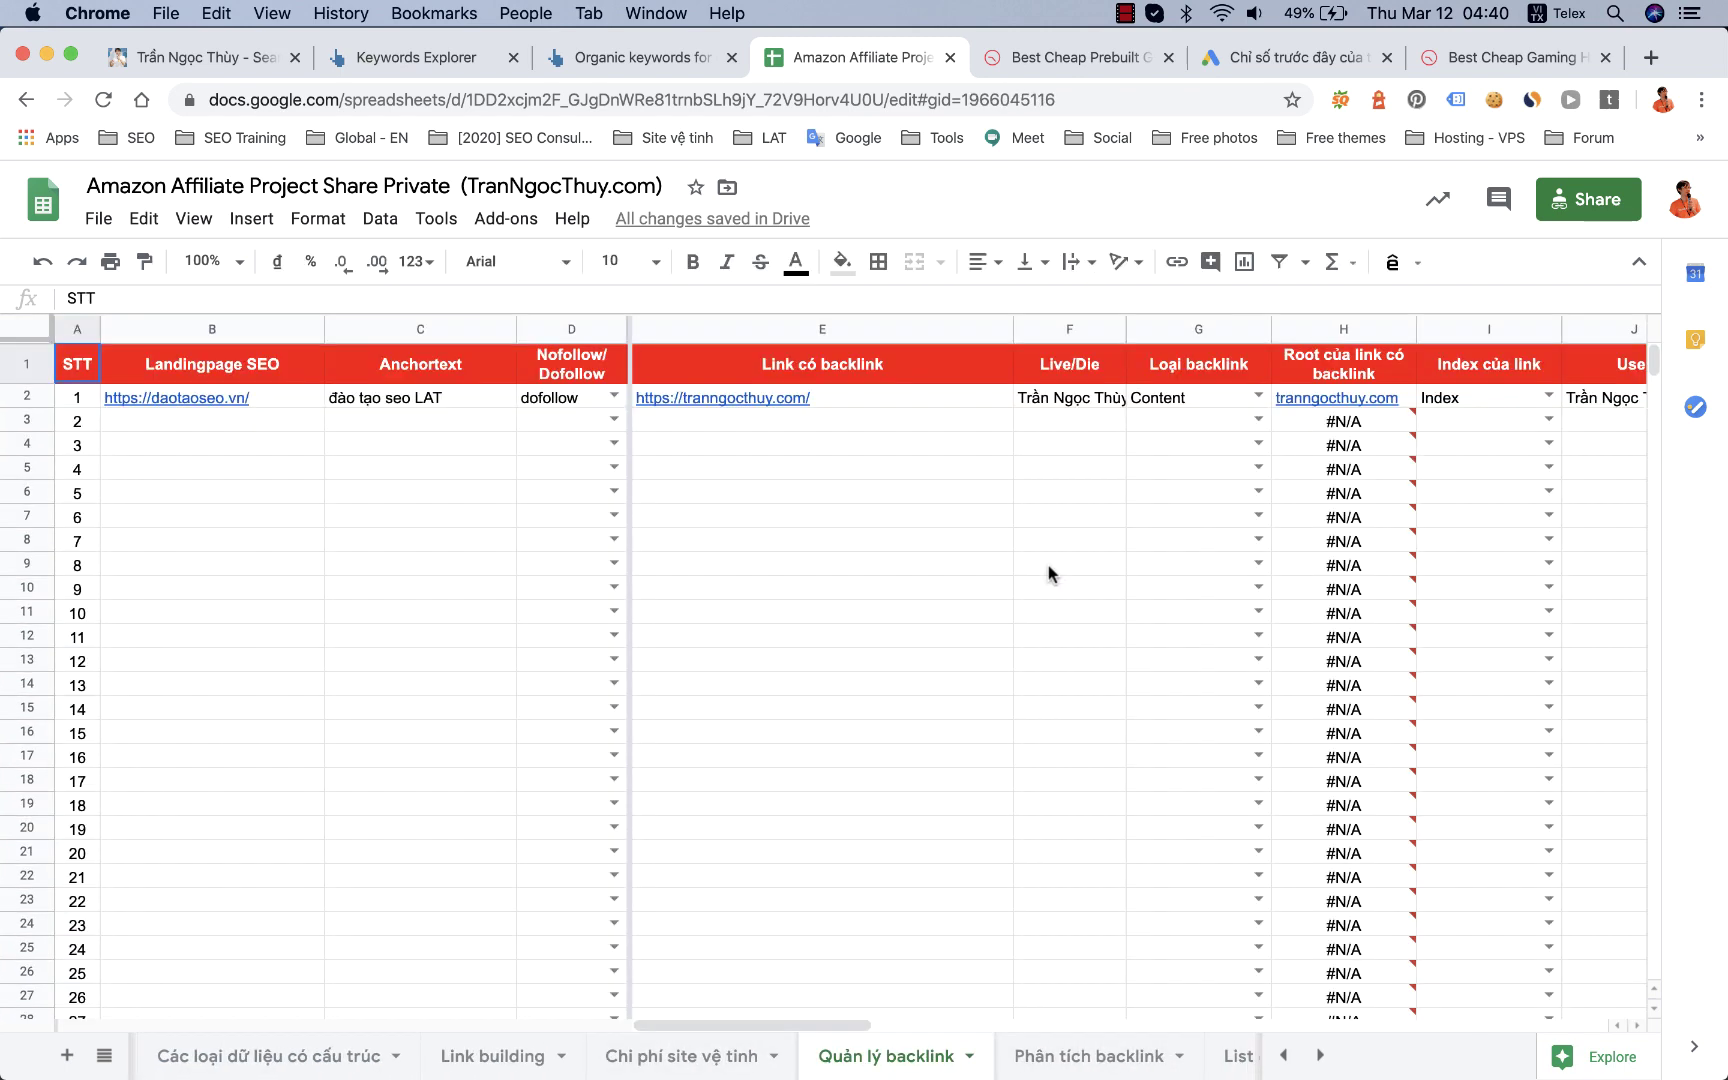
click(1321, 401)
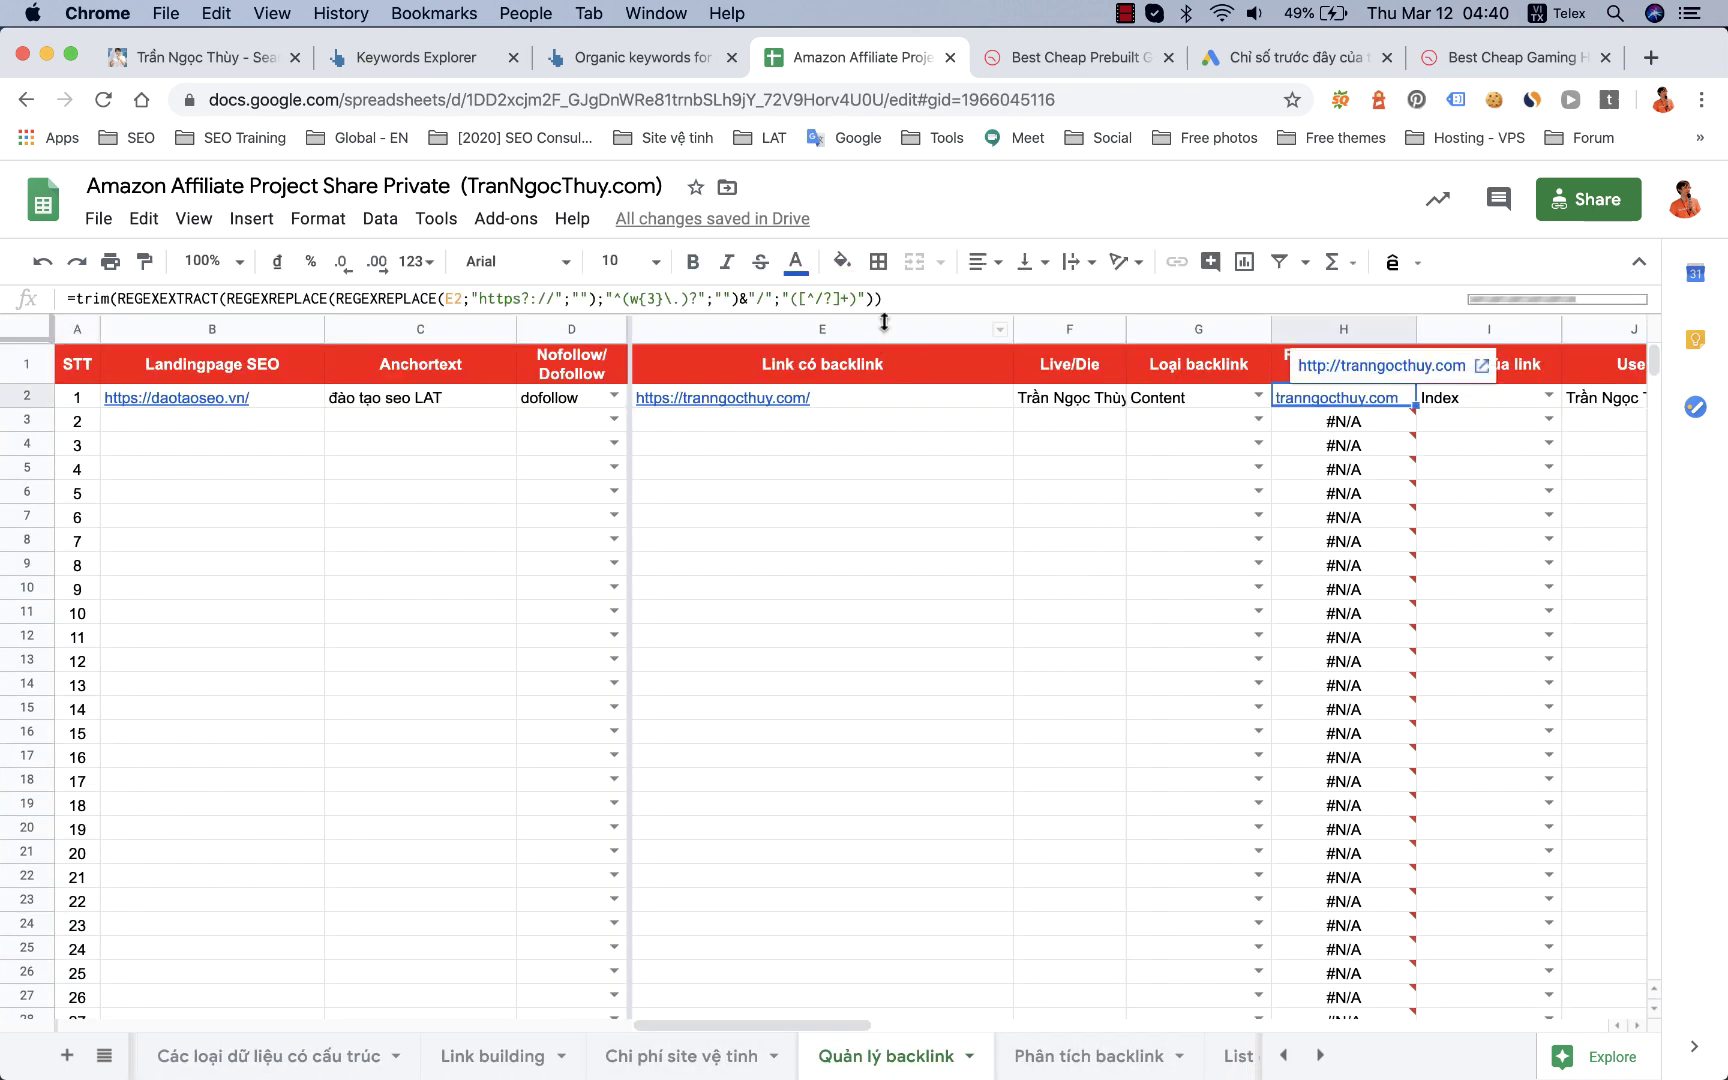
click(912, 297)
triple_click(912, 297)
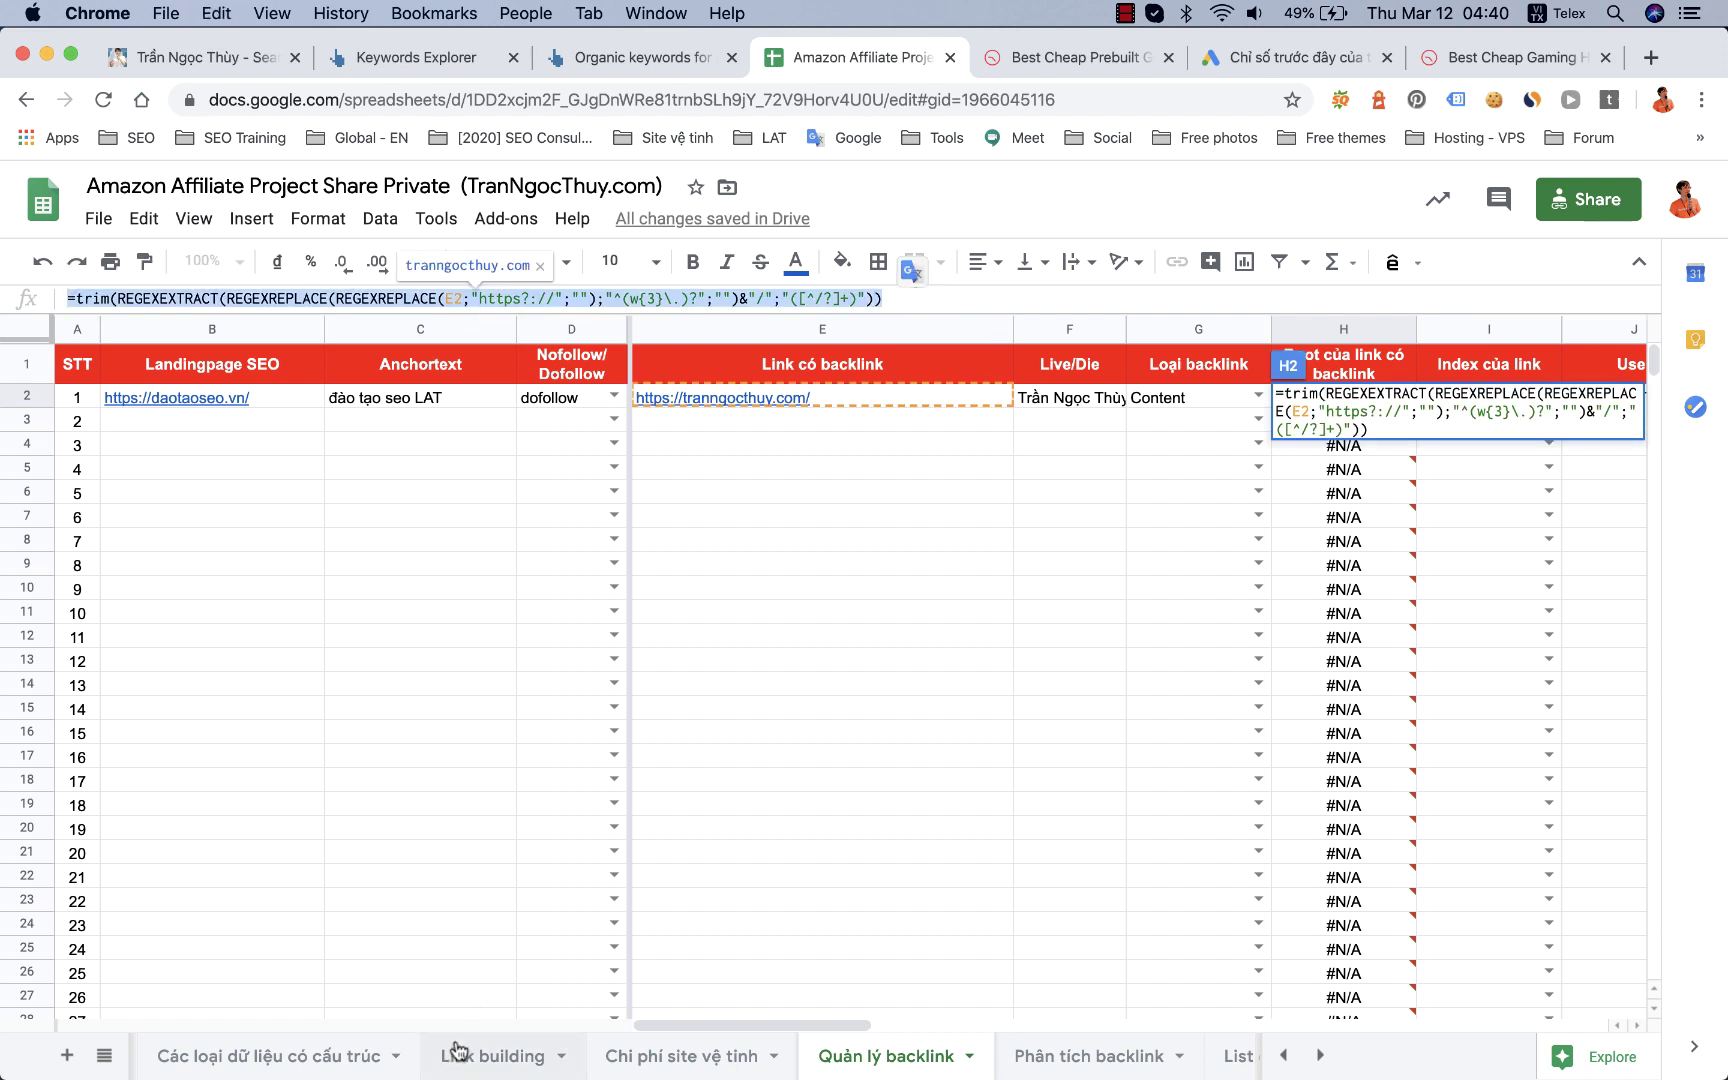
Step: Paste the root-domain formula into Domain đối thủ cell AE3 of the Demo Group Keyword - Landingpage sheet, replacing its E2 reference with K3
scroll(410, 1060, left, 5)
scroll(405, 1060, left, 3)
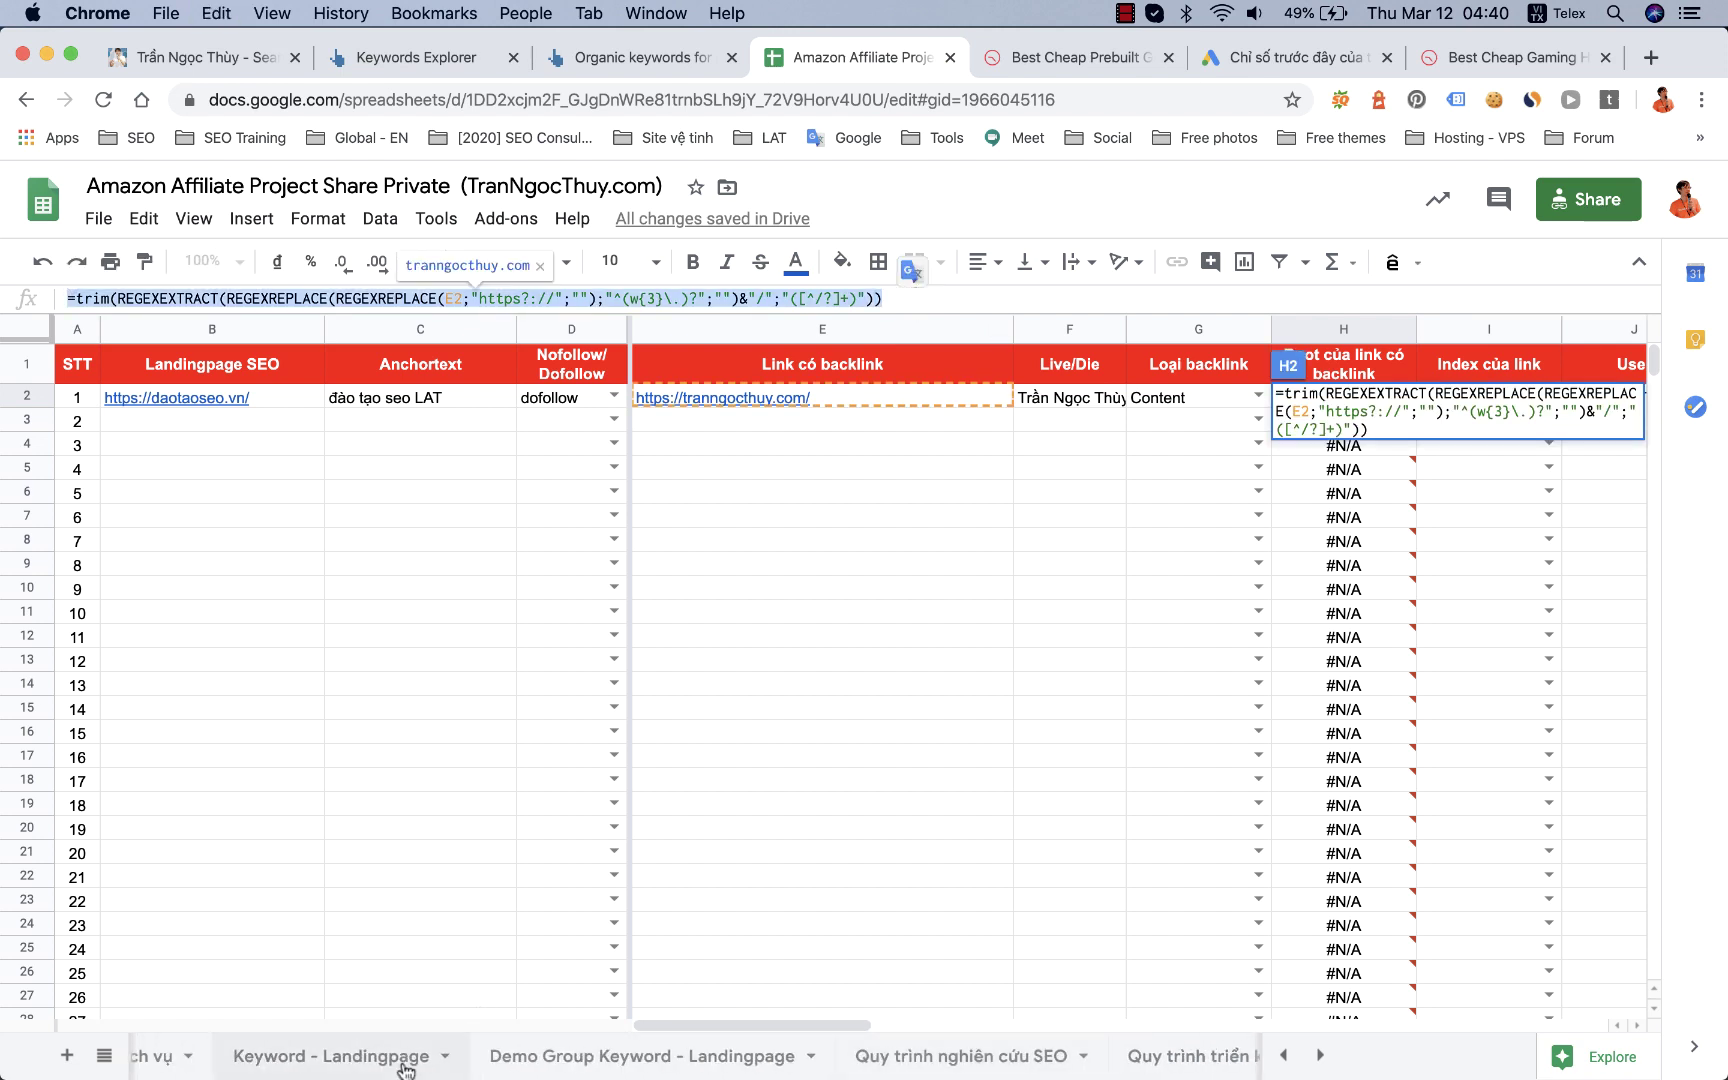
click(524, 1060)
scroll(688, 809, right, 3)
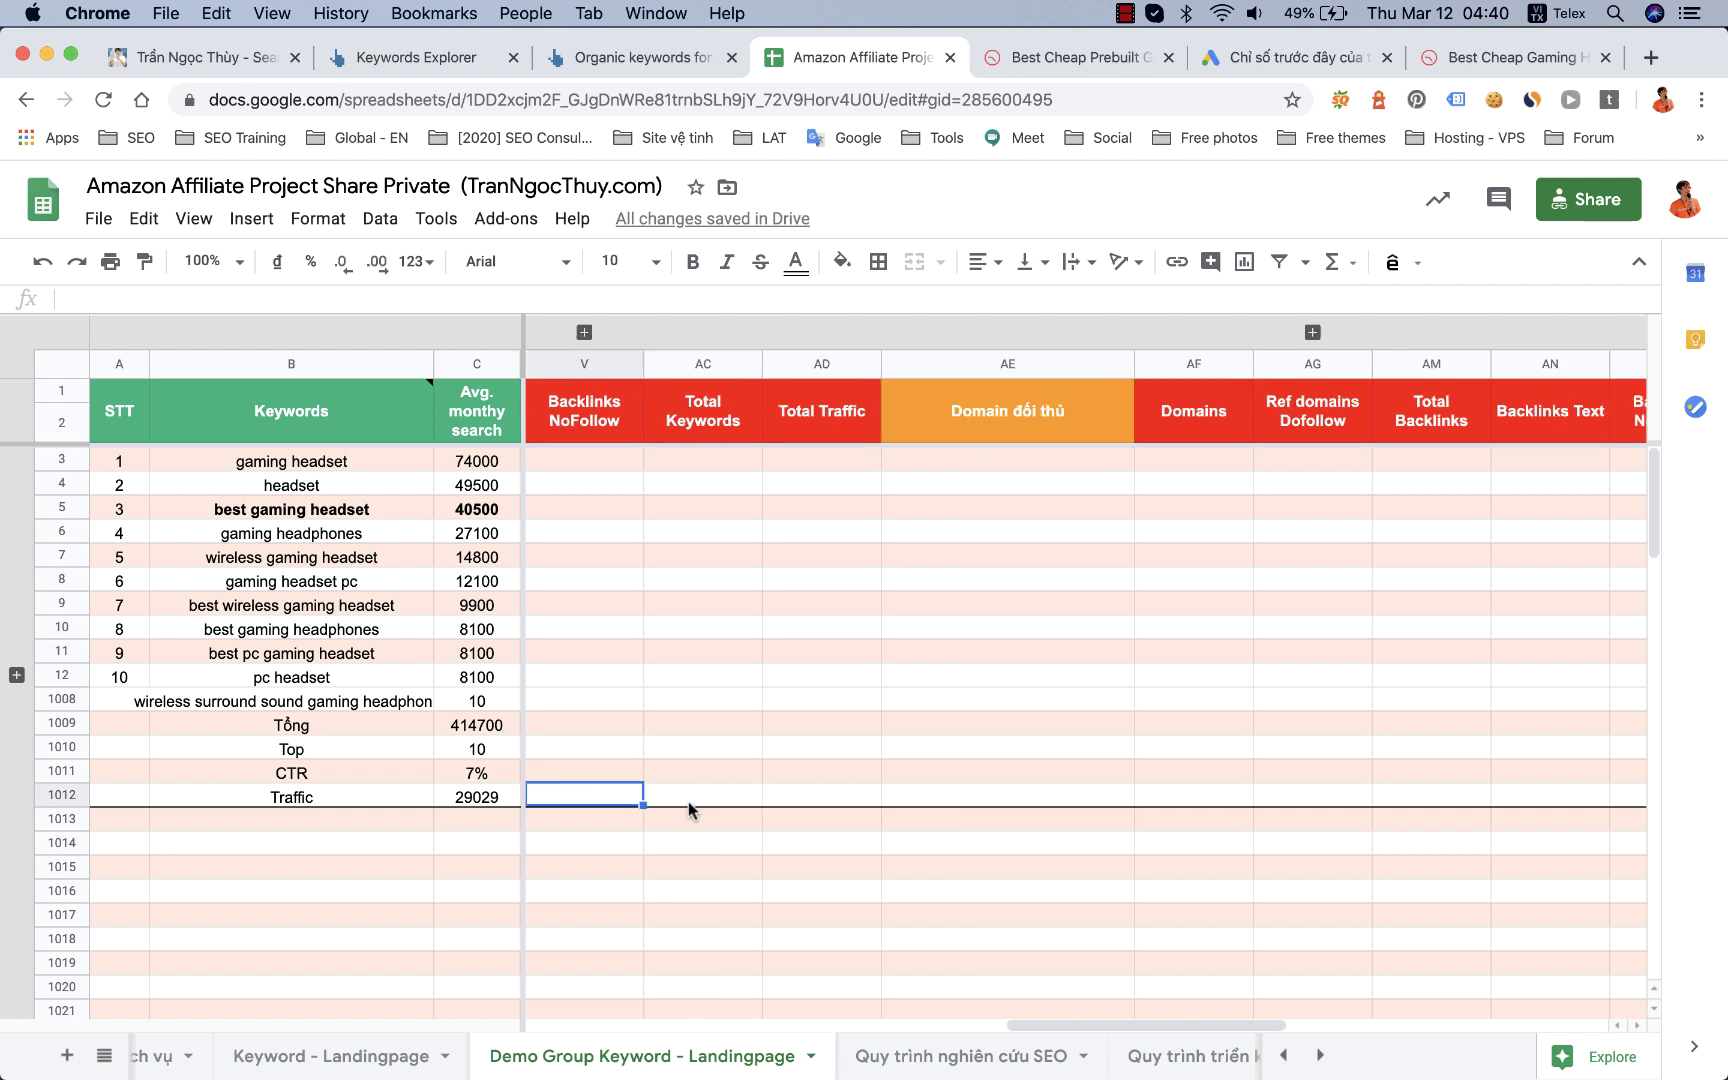
click(900, 458)
key(Return)
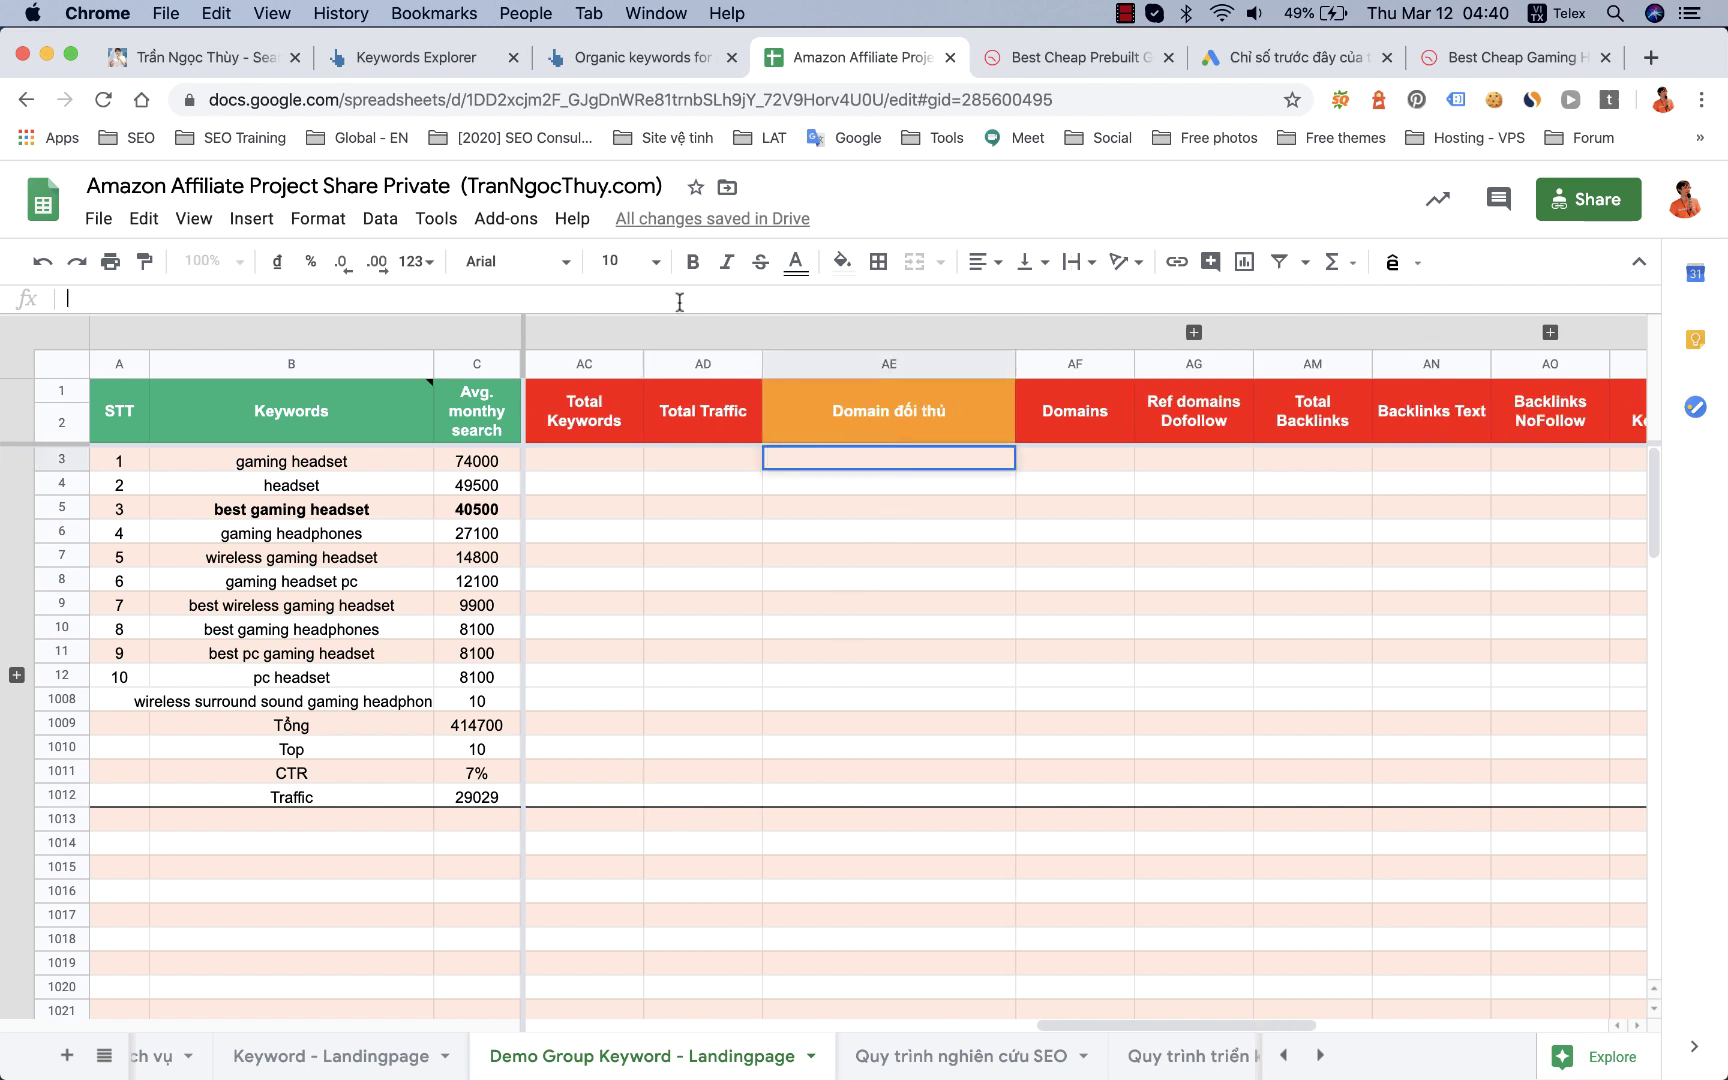
key(super+v)
scroll(630, 497, left, 10)
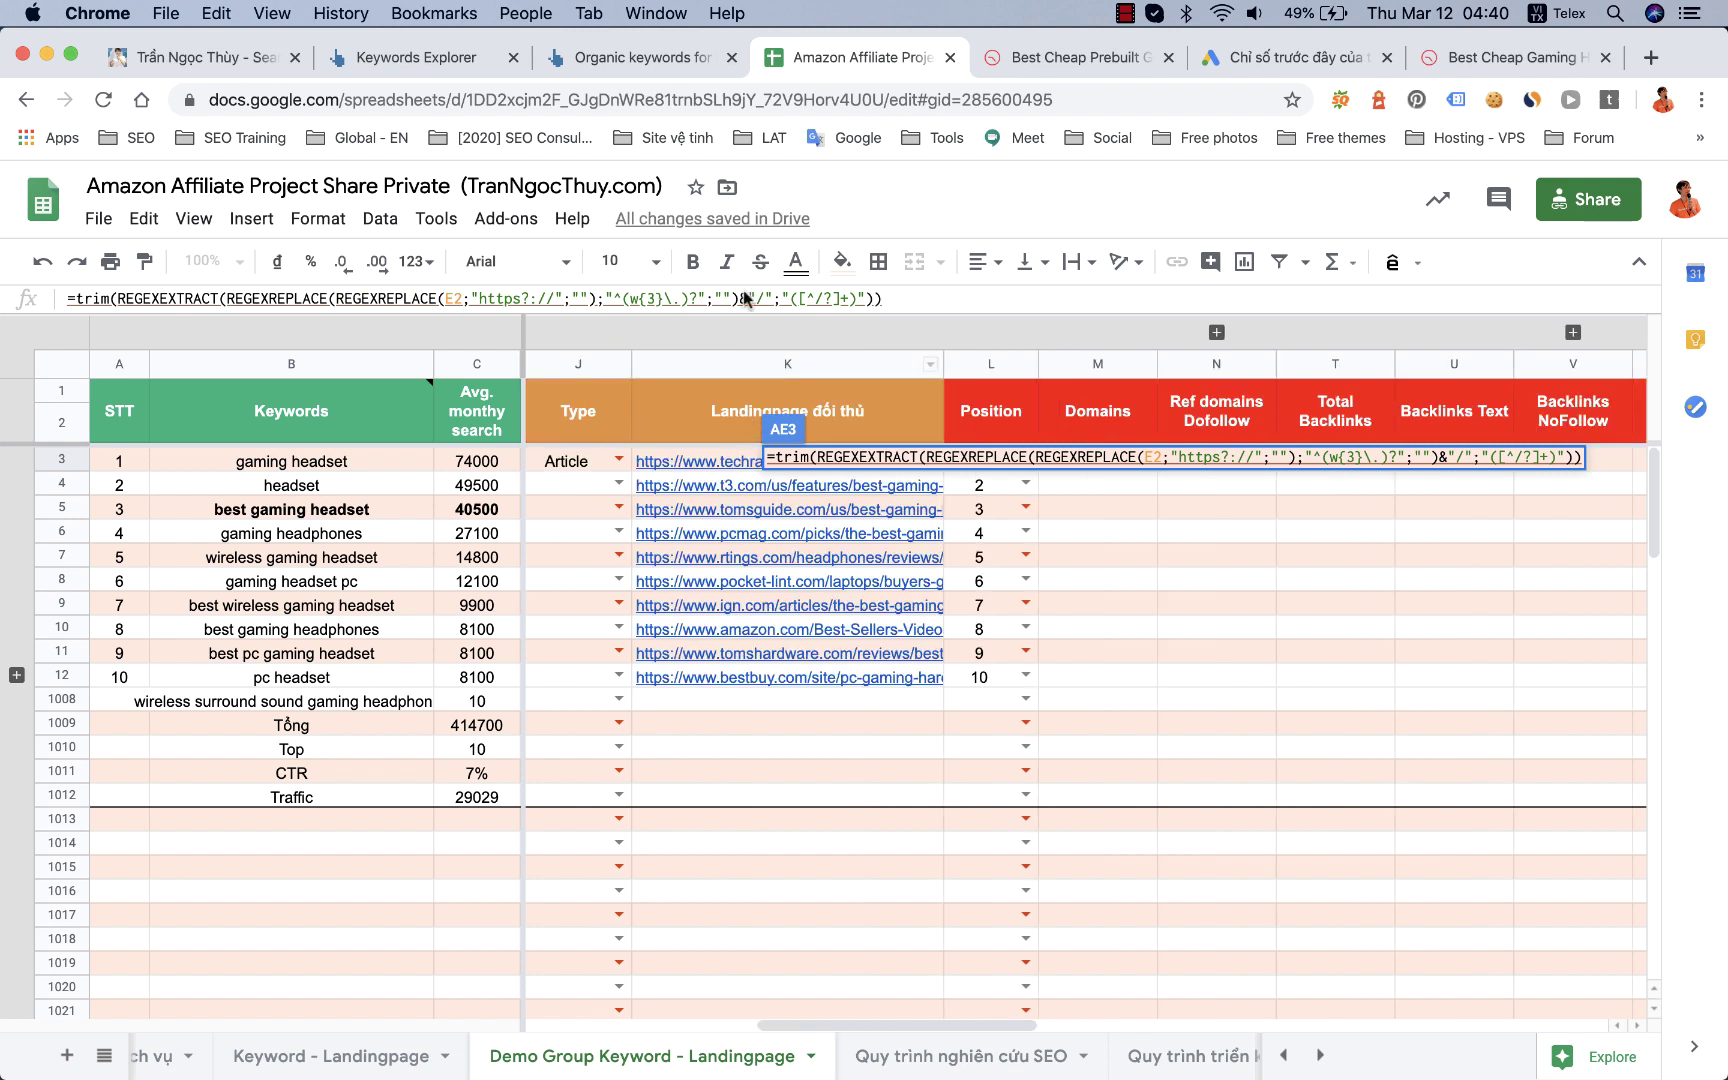
double_click(457, 297)
key(BackSpace)
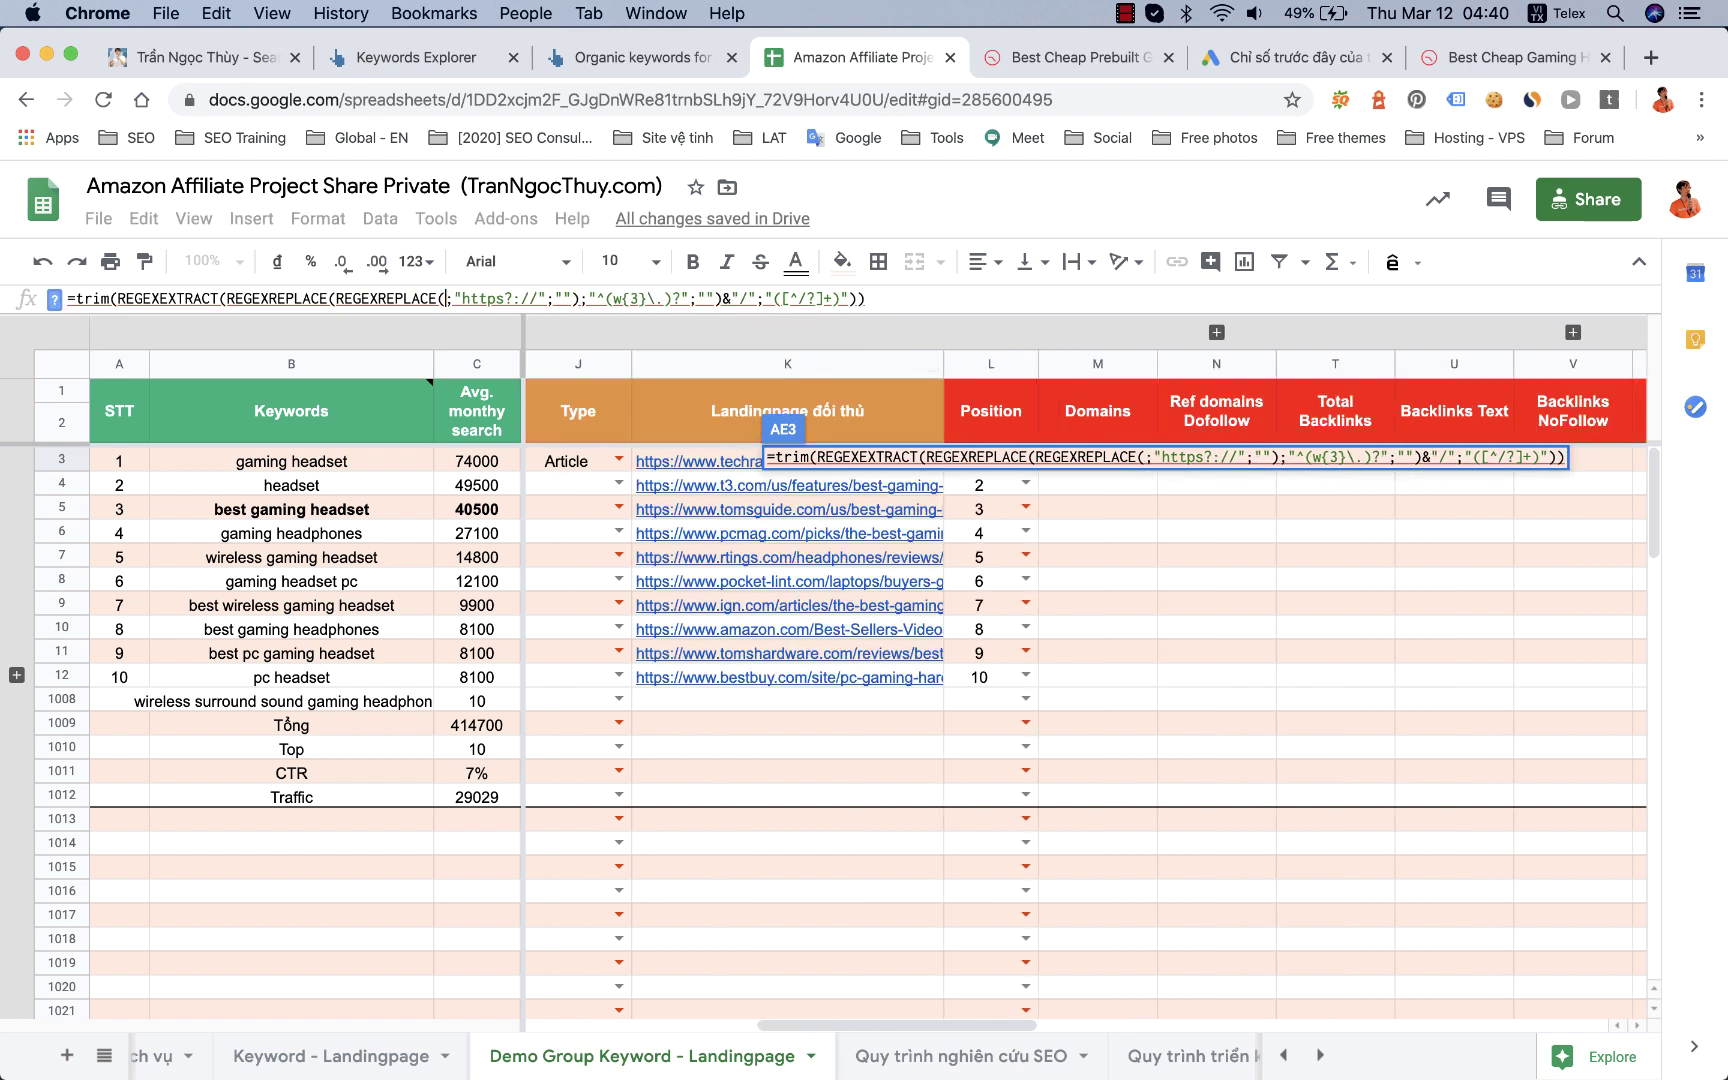
text(KK3)
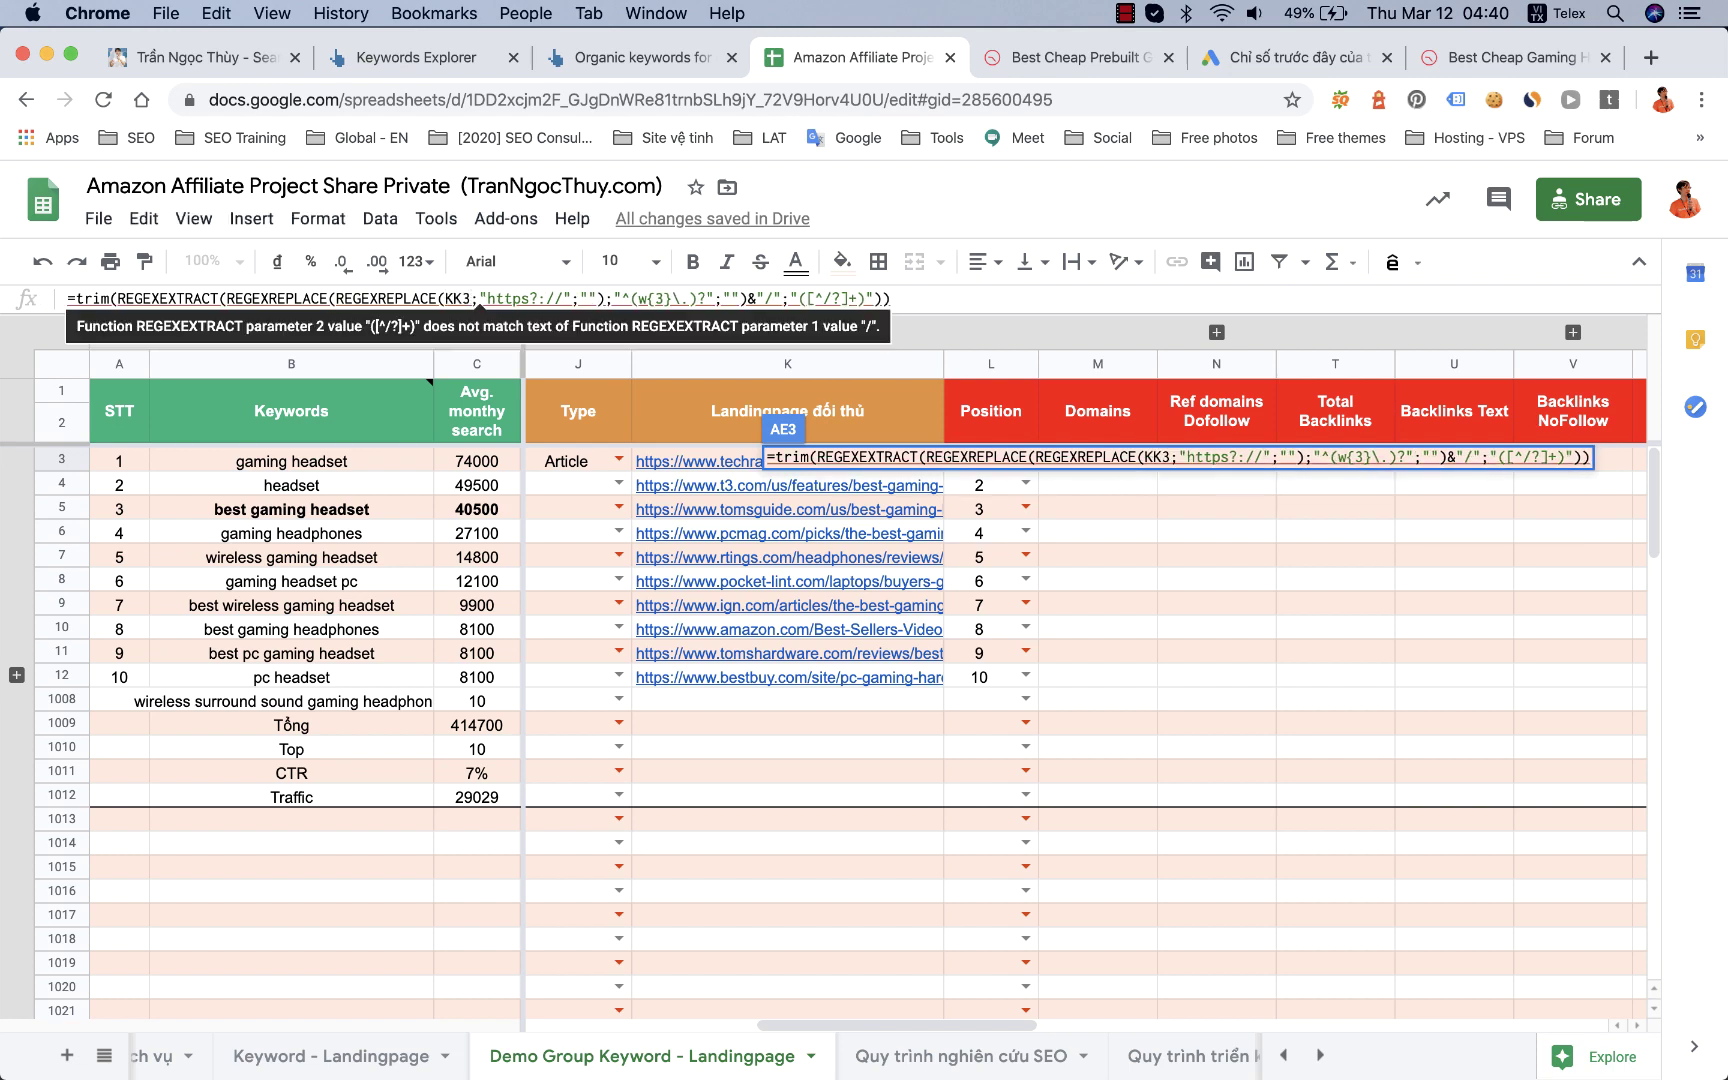
key(Return)
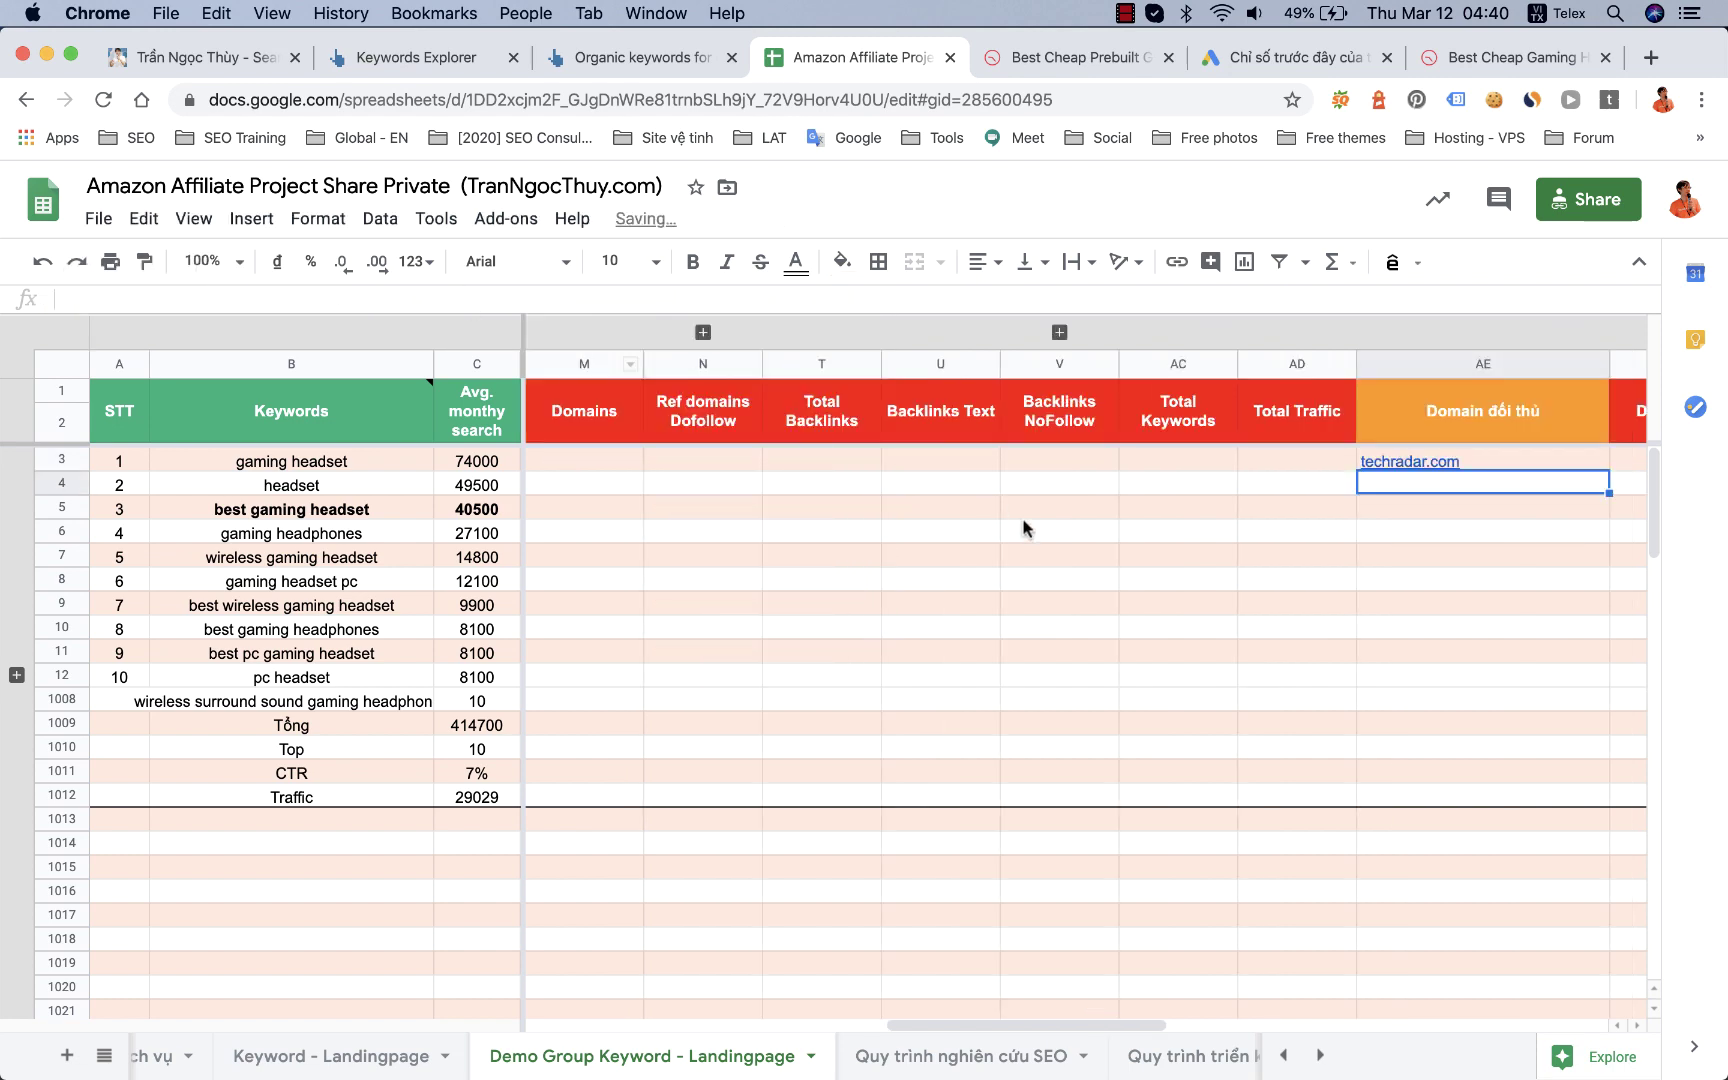
Step: Fill the root-domain formula from AE3 down the Domain đối thủ column through row 1008
click(1538, 473)
drag(1608, 471, 1605, 706)
click(1540, 710)
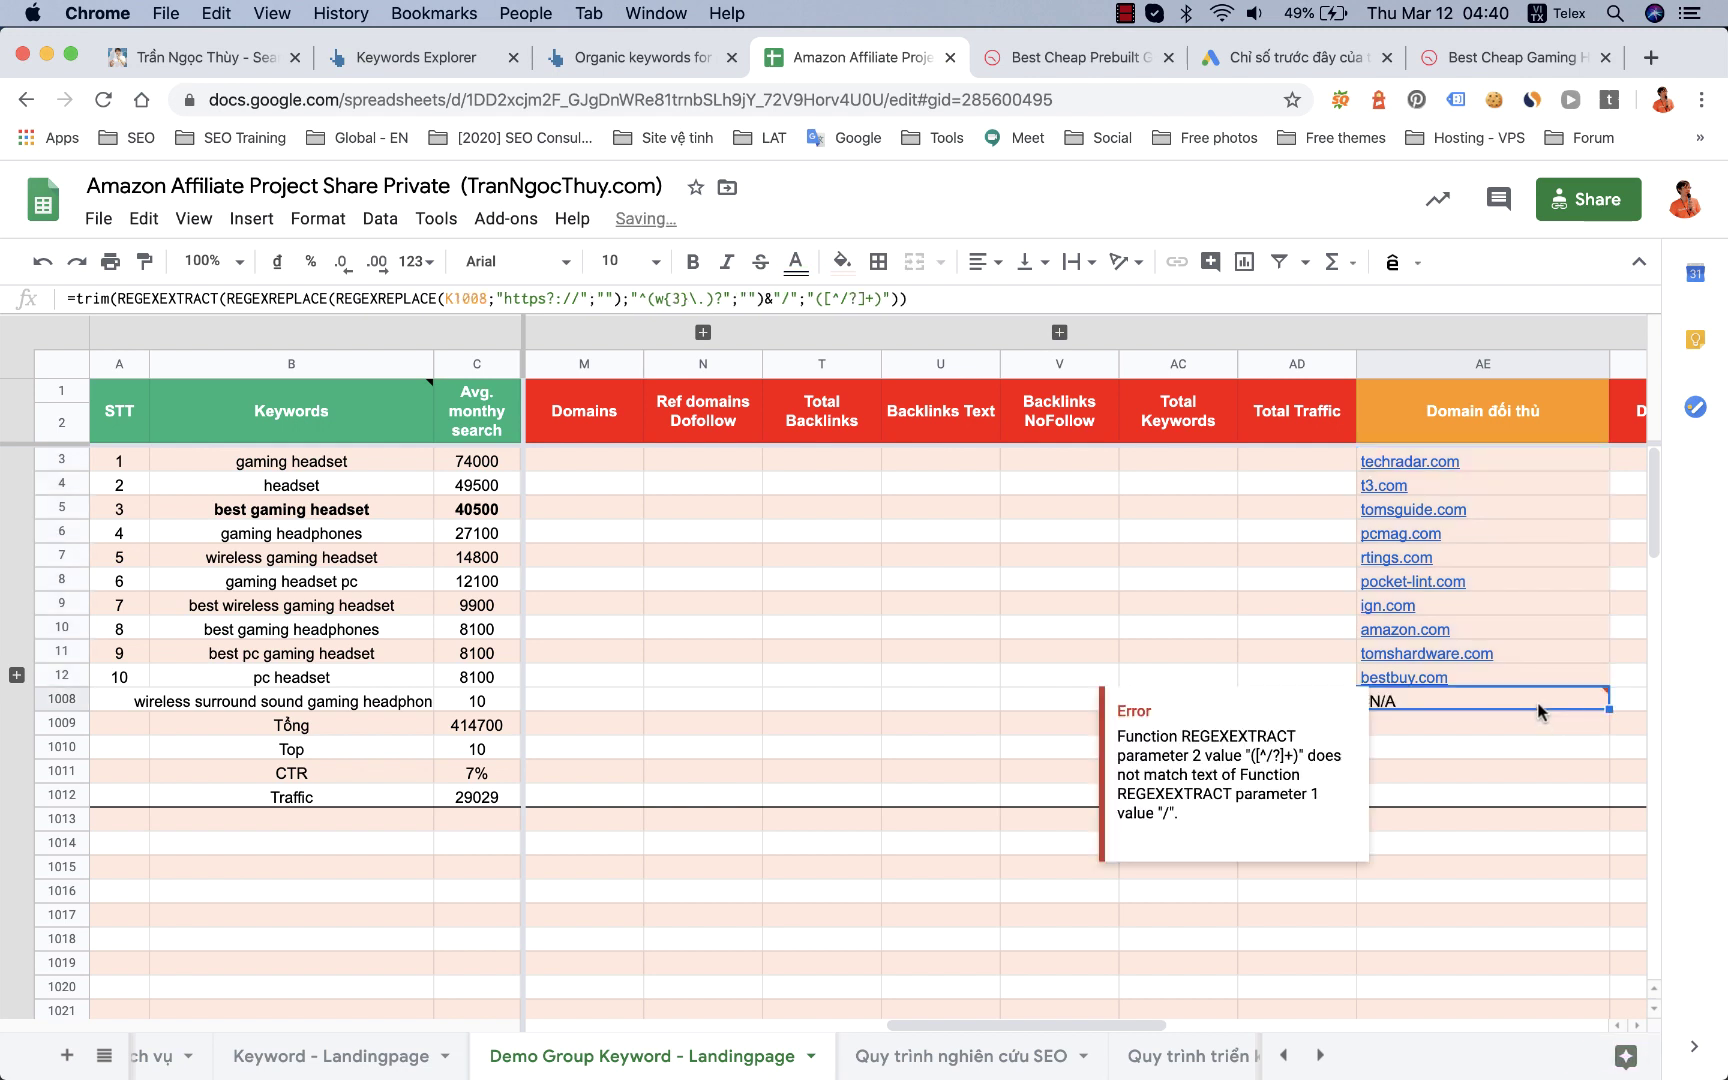
click(686, 700)
Step: Copy the competitor landing pages in K3 to K12 and paste them into Ahrefs Batch Analysis
scroll(686, 705, left, 5)
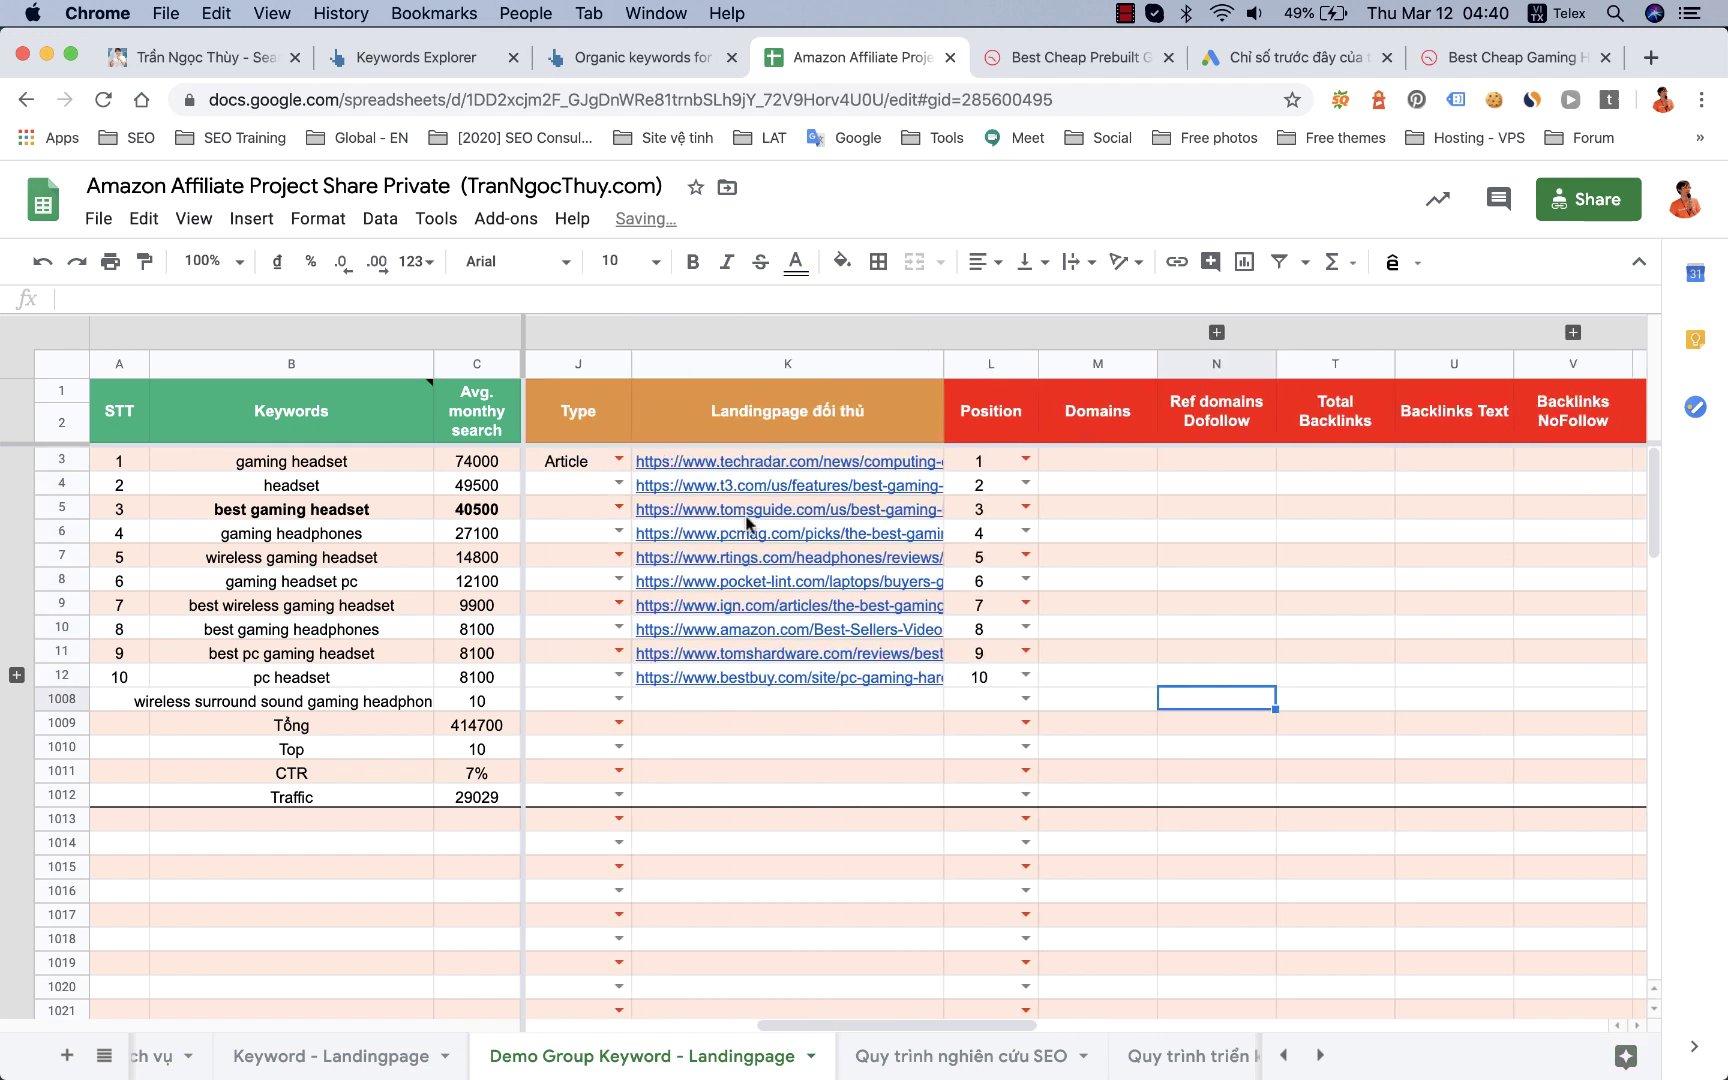
click(735, 460)
shift+click(740, 675)
key(cmd+c)
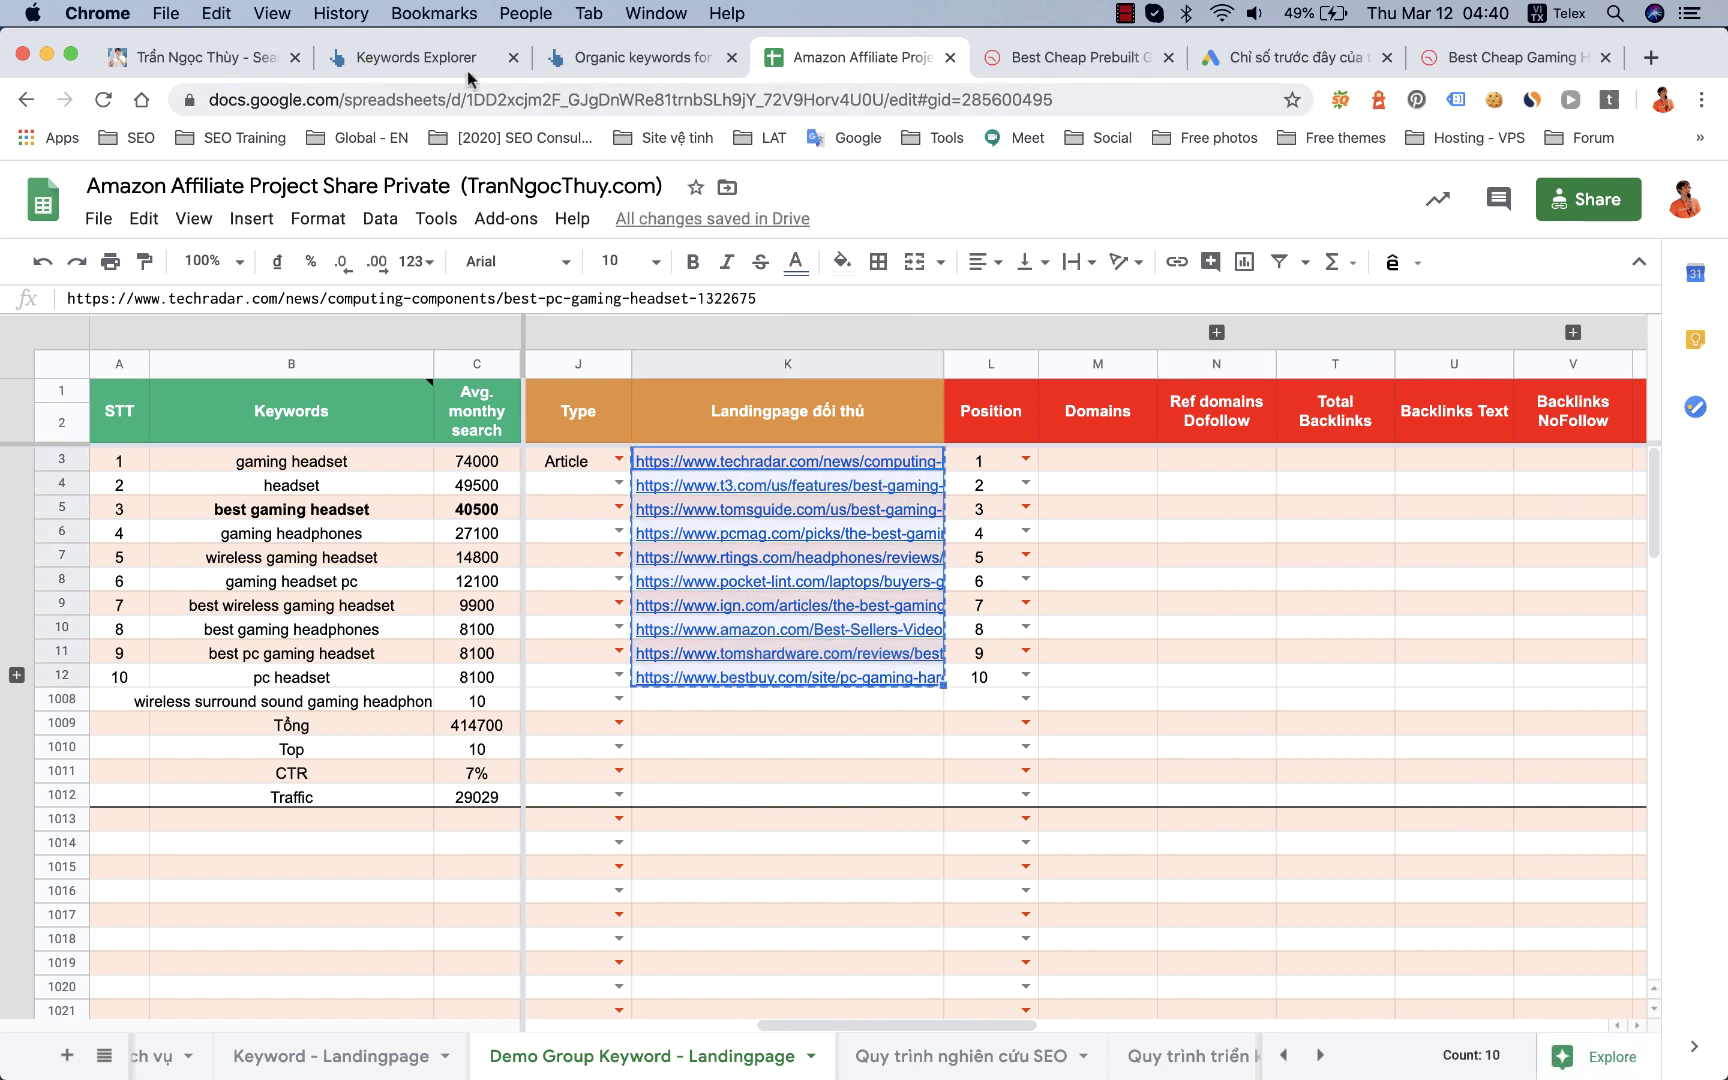
click(468, 72)
click(636, 78)
click(887, 200)
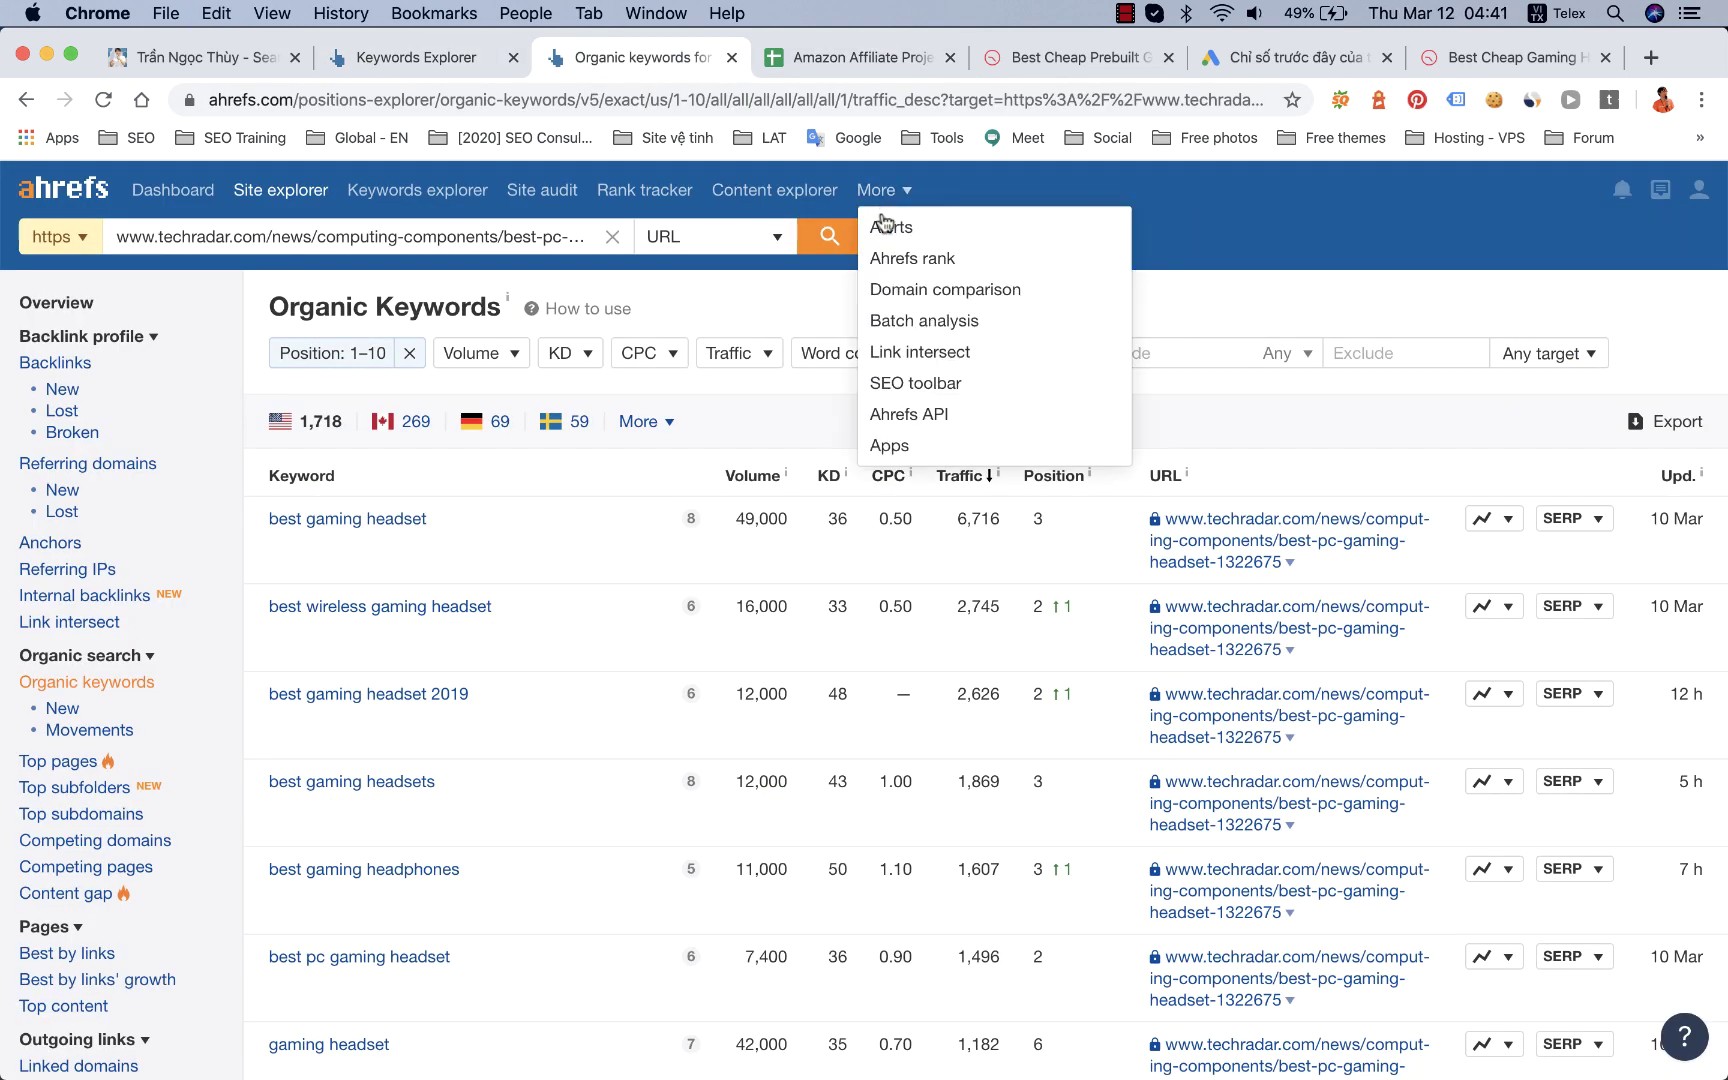
click(893, 318)
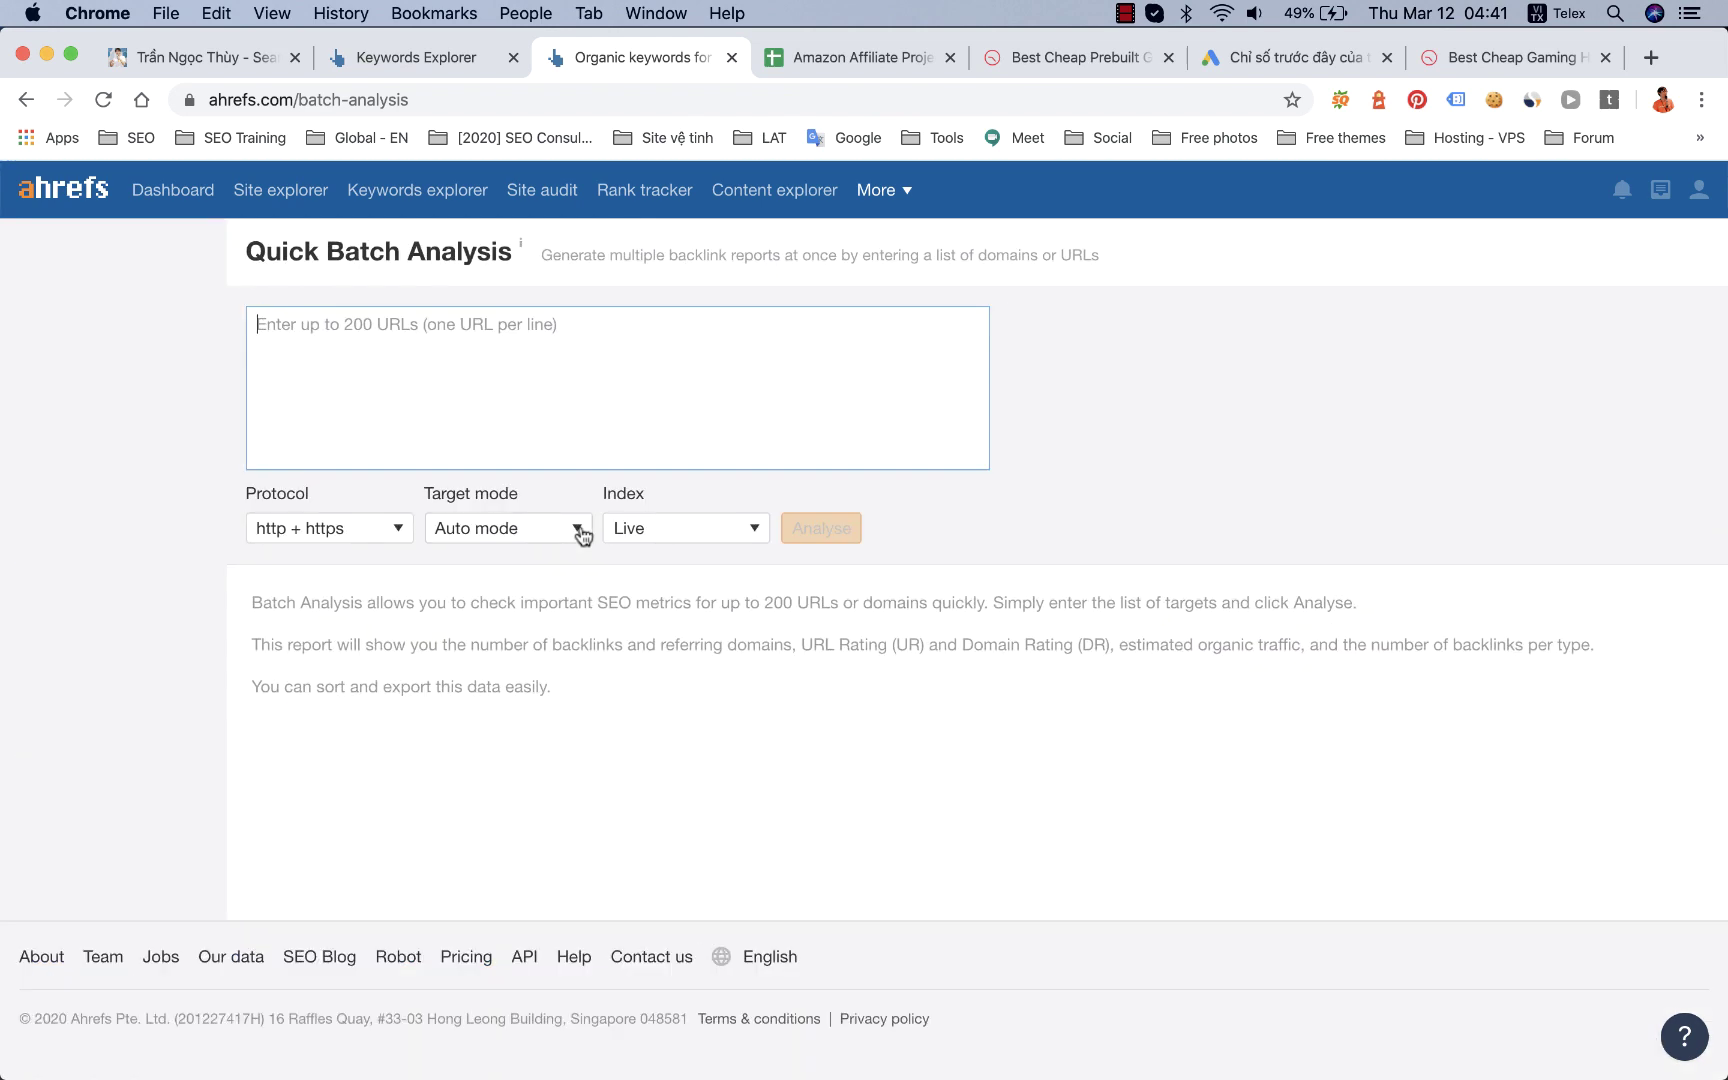
key(super+v)
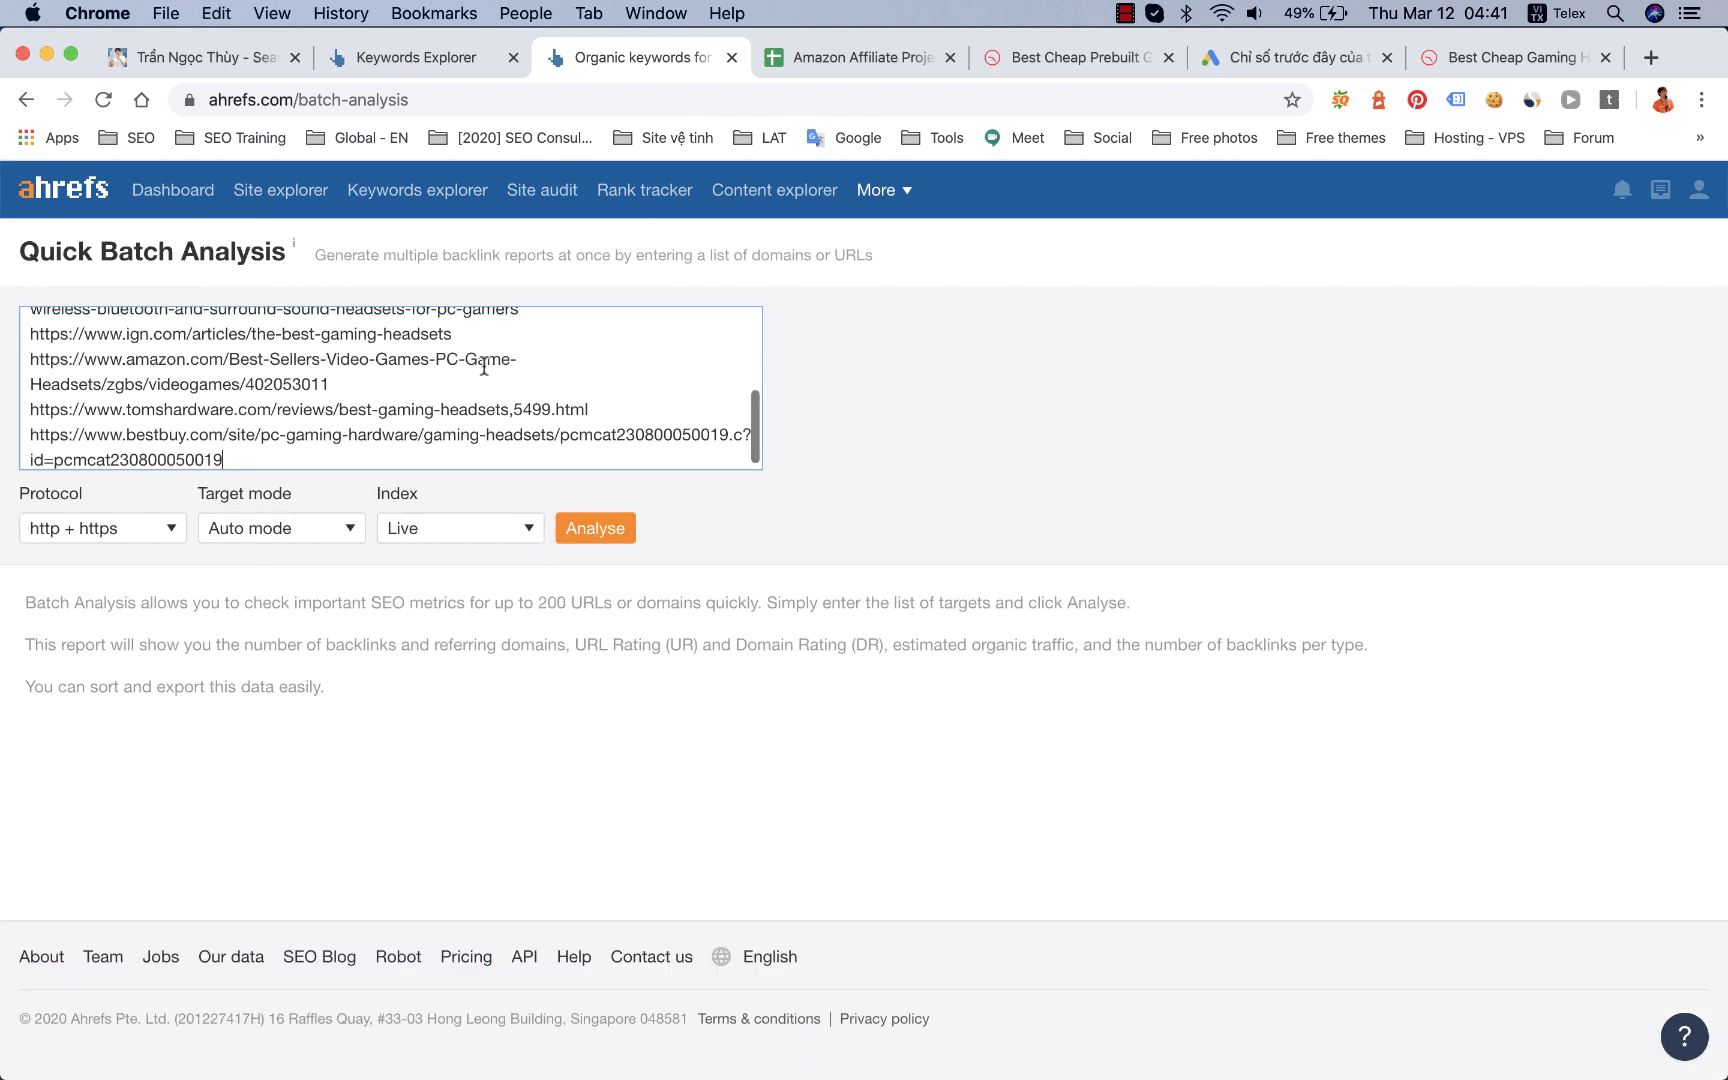
Step: Run the batch analysis of the ten competitor landing pages with the target mode set to URL
click(316, 530)
click(301, 623)
click(591, 530)
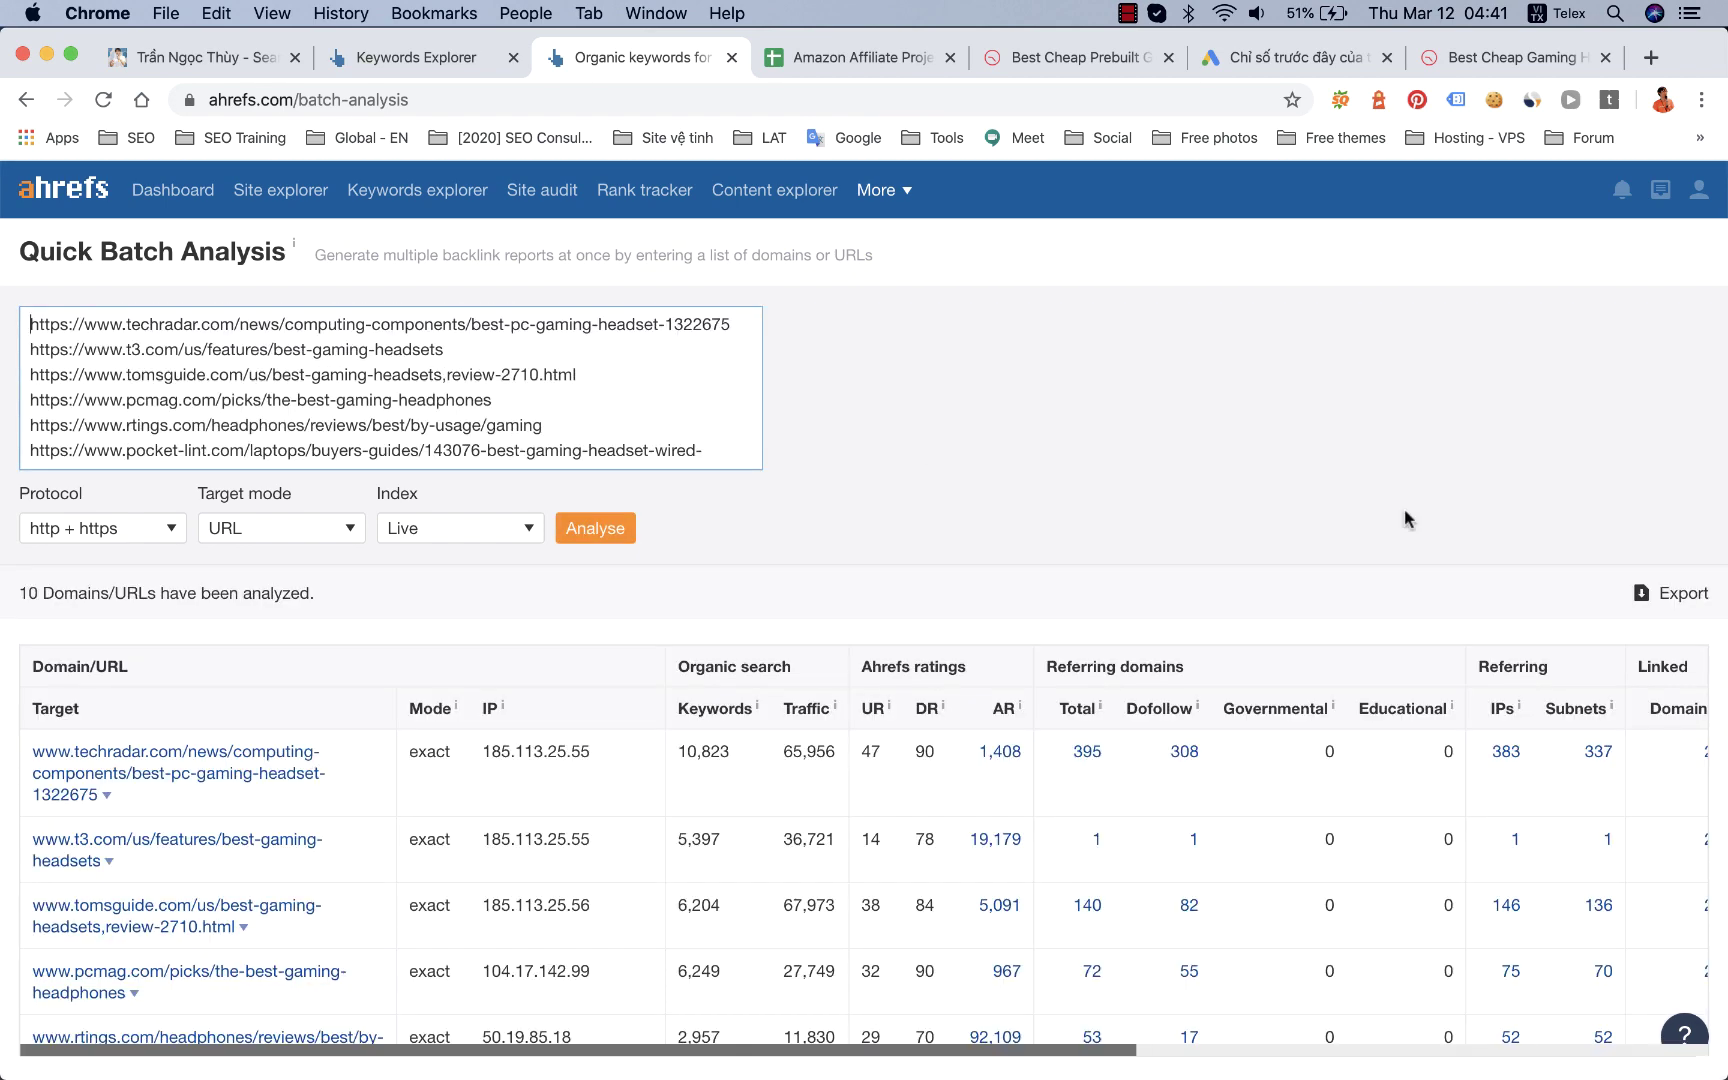
Step: Export the landing page batch analysis as a UTF-16 CSV and open the downloaded file in Excel
click(1670, 593)
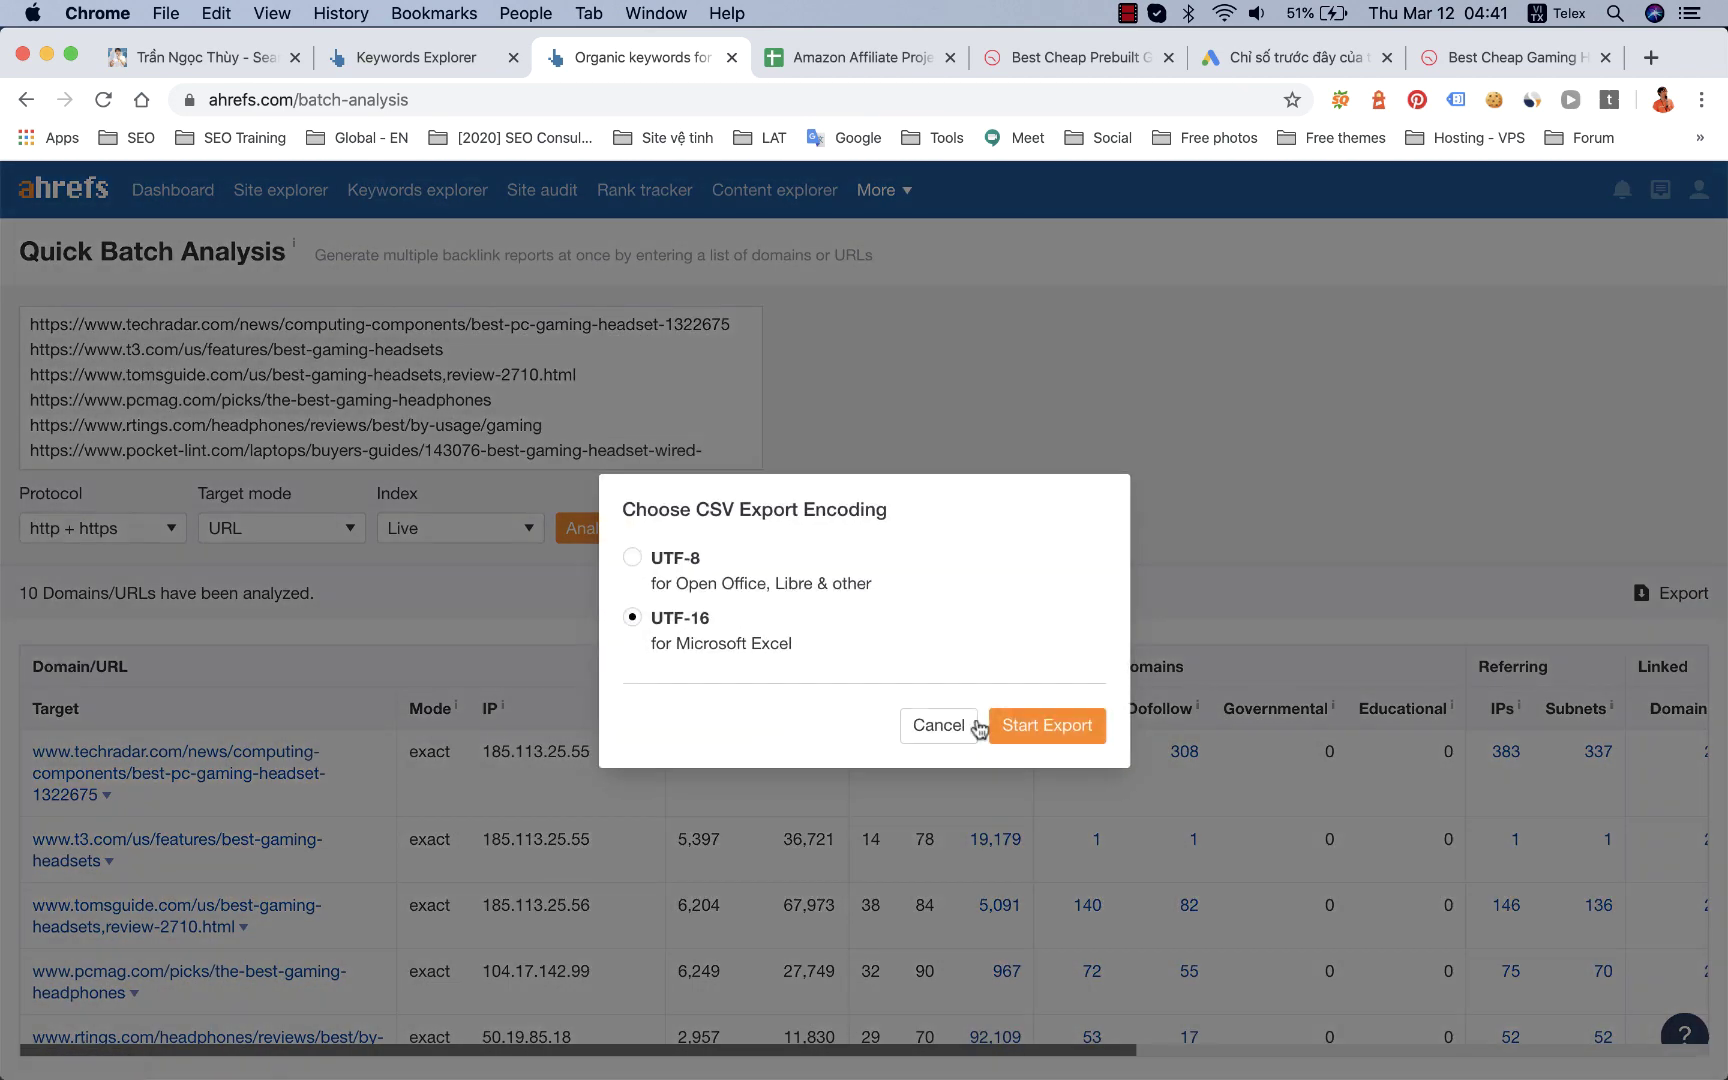
click(1012, 740)
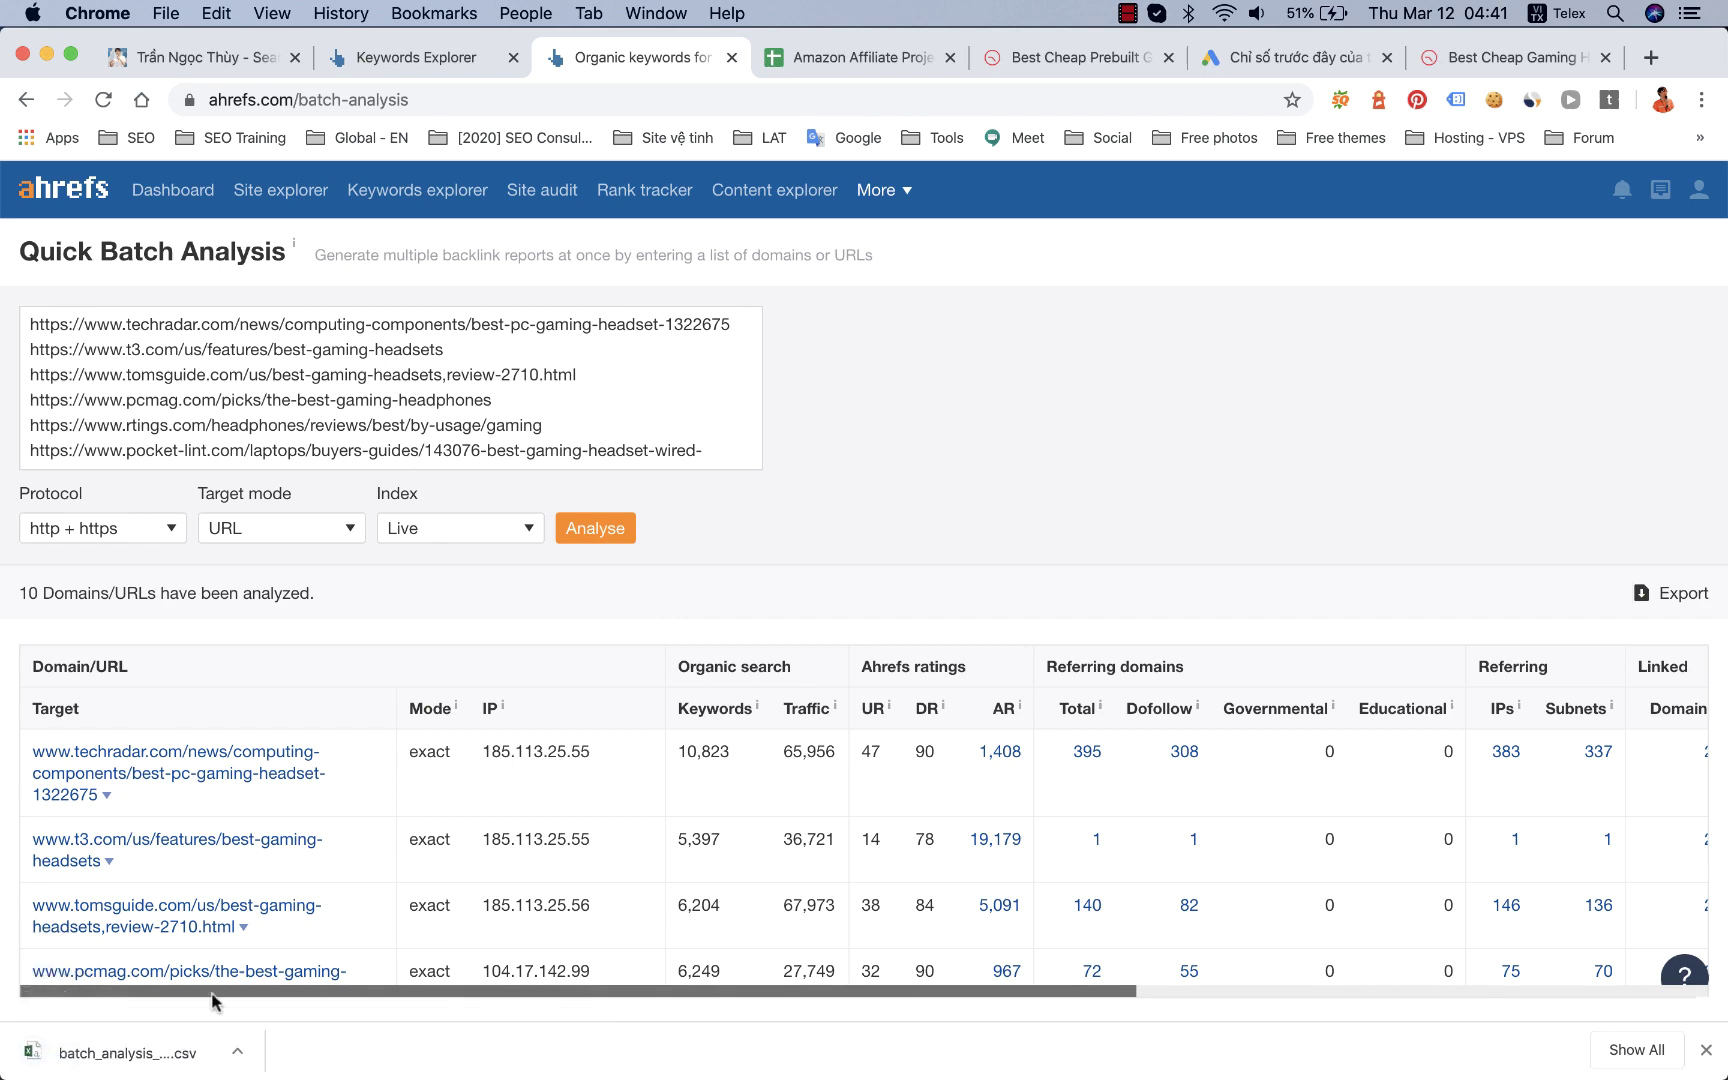
click(130, 1060)
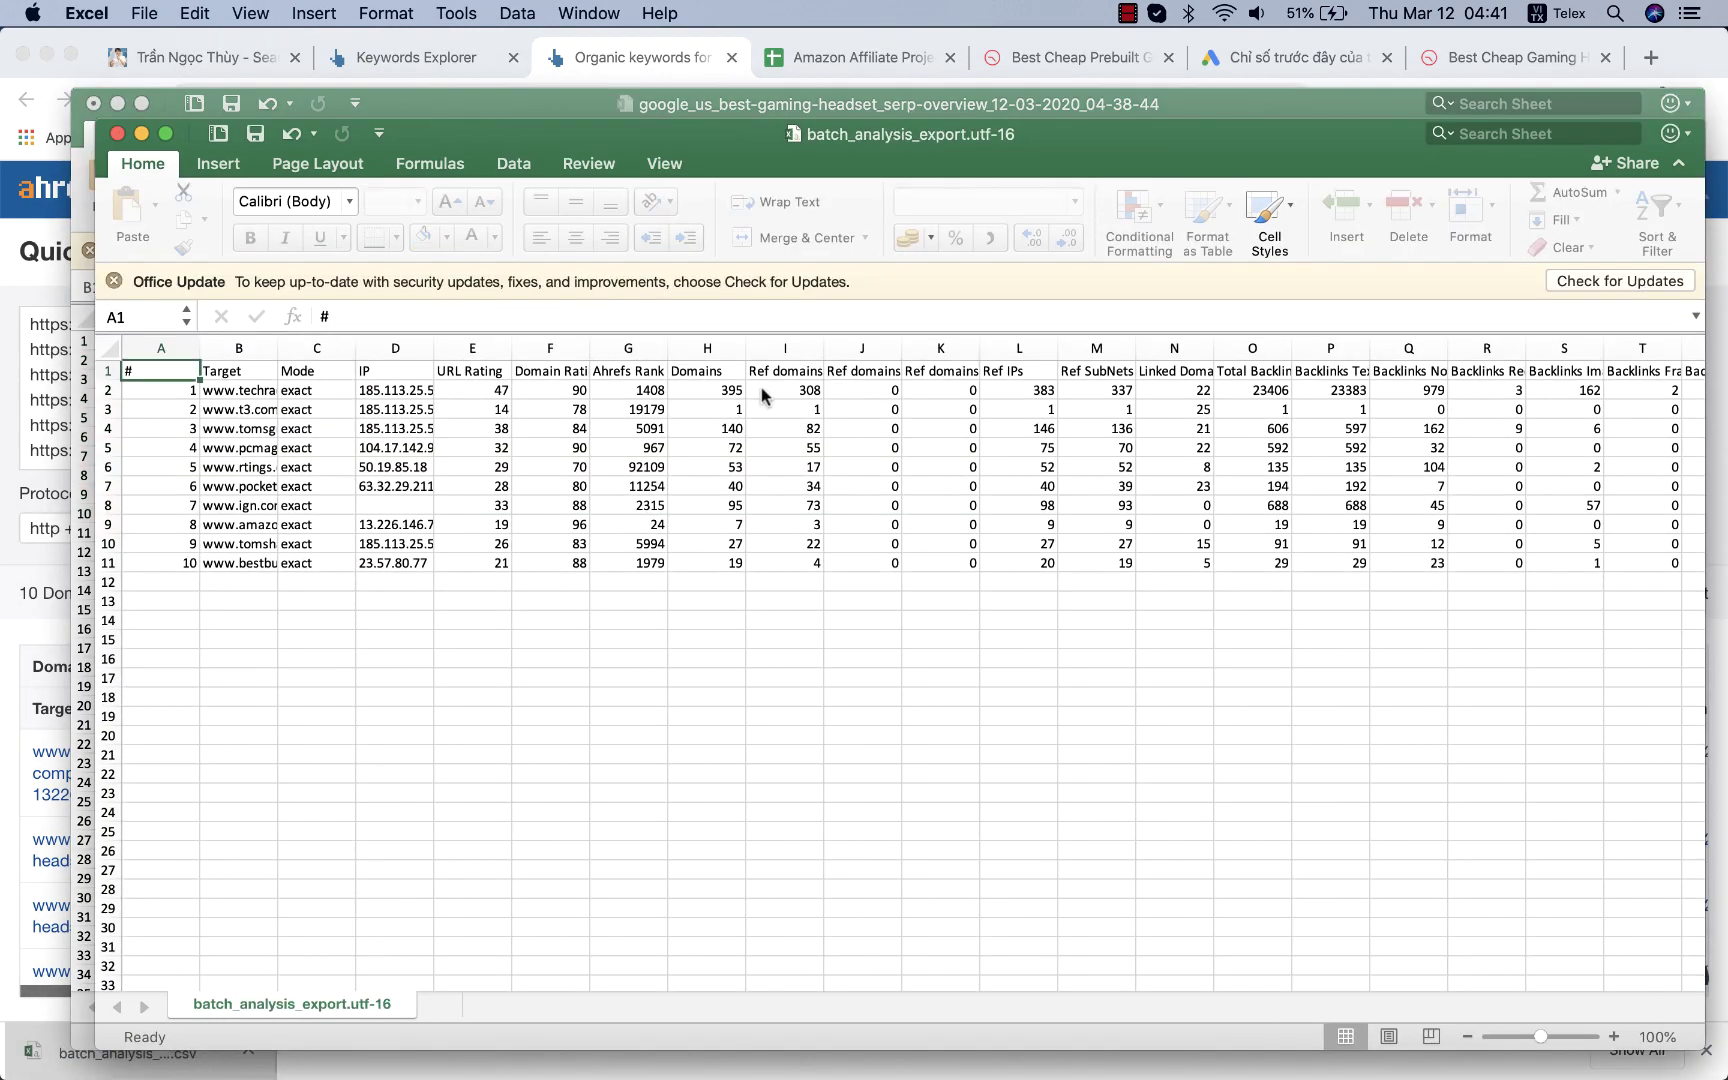
Step: Copy the landing page metrics H2:Y11 from the export and paste them into Domains cell M3 of the Demo Group Keyword - Landingpage sheet
click(708, 386)
drag(708, 386, 1202, 549)
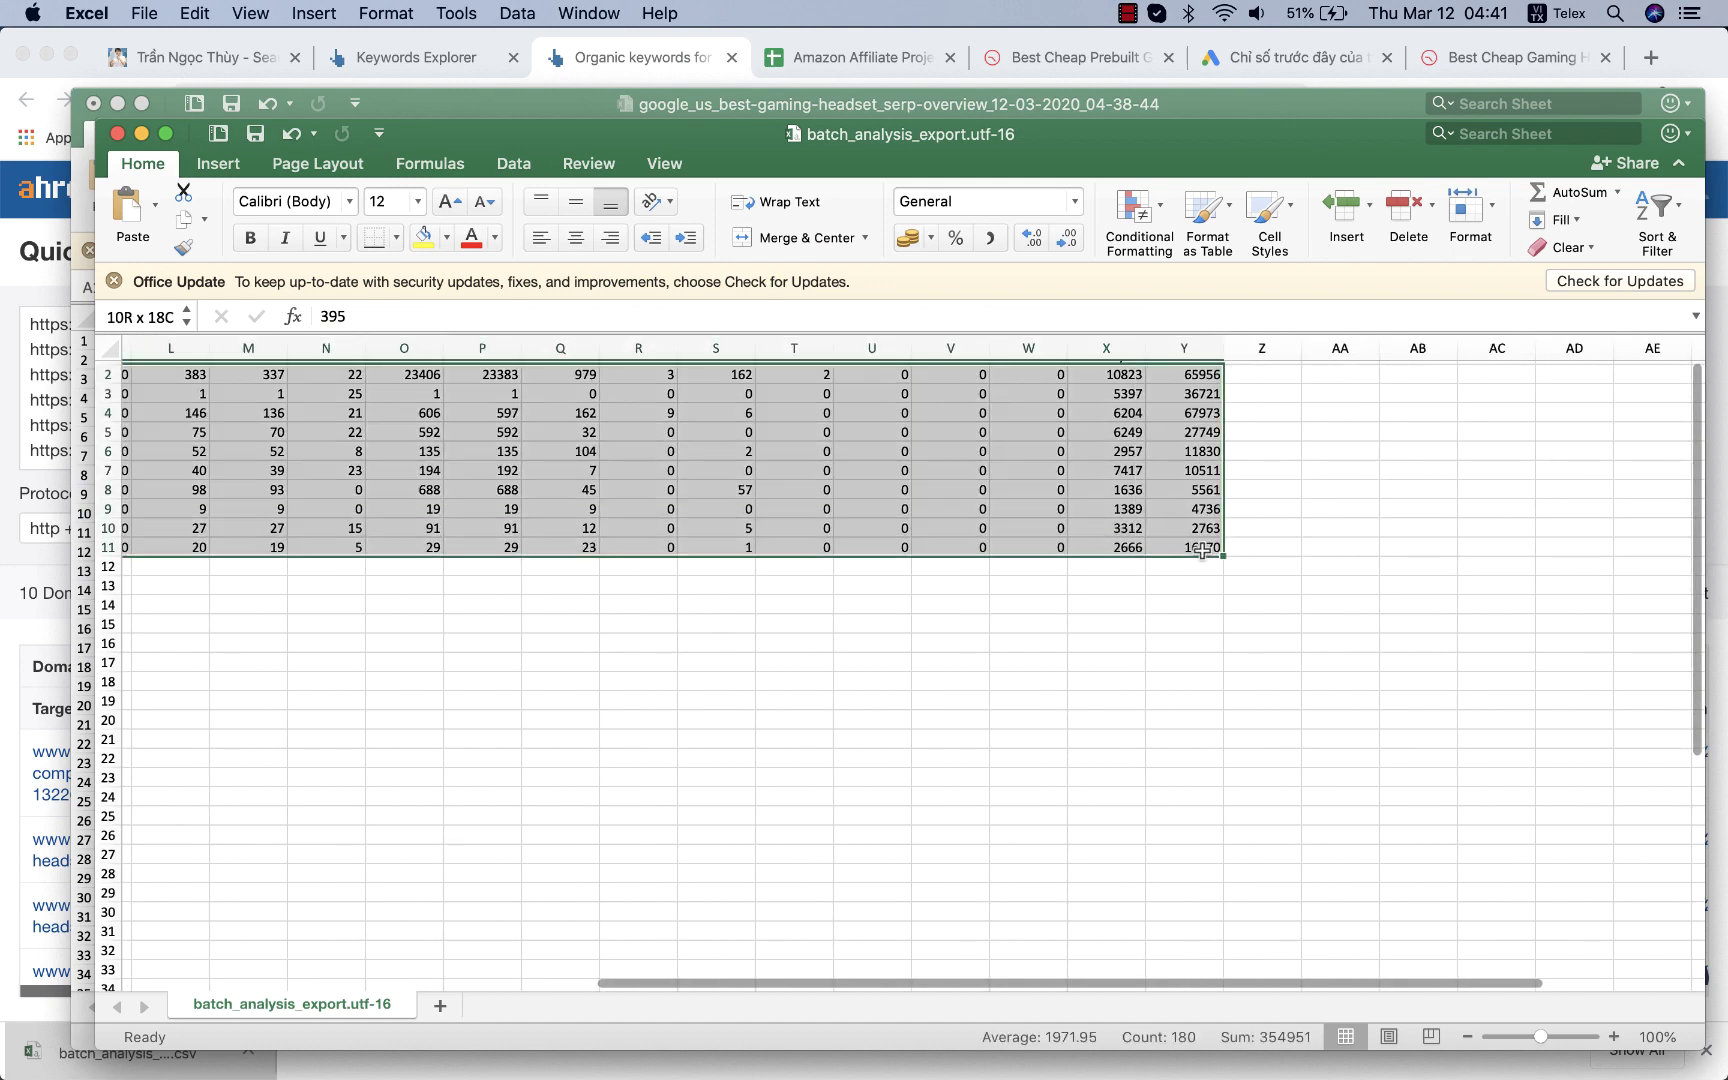
key(super+c)
scroll(1100, 500, left, 5)
click(858, 57)
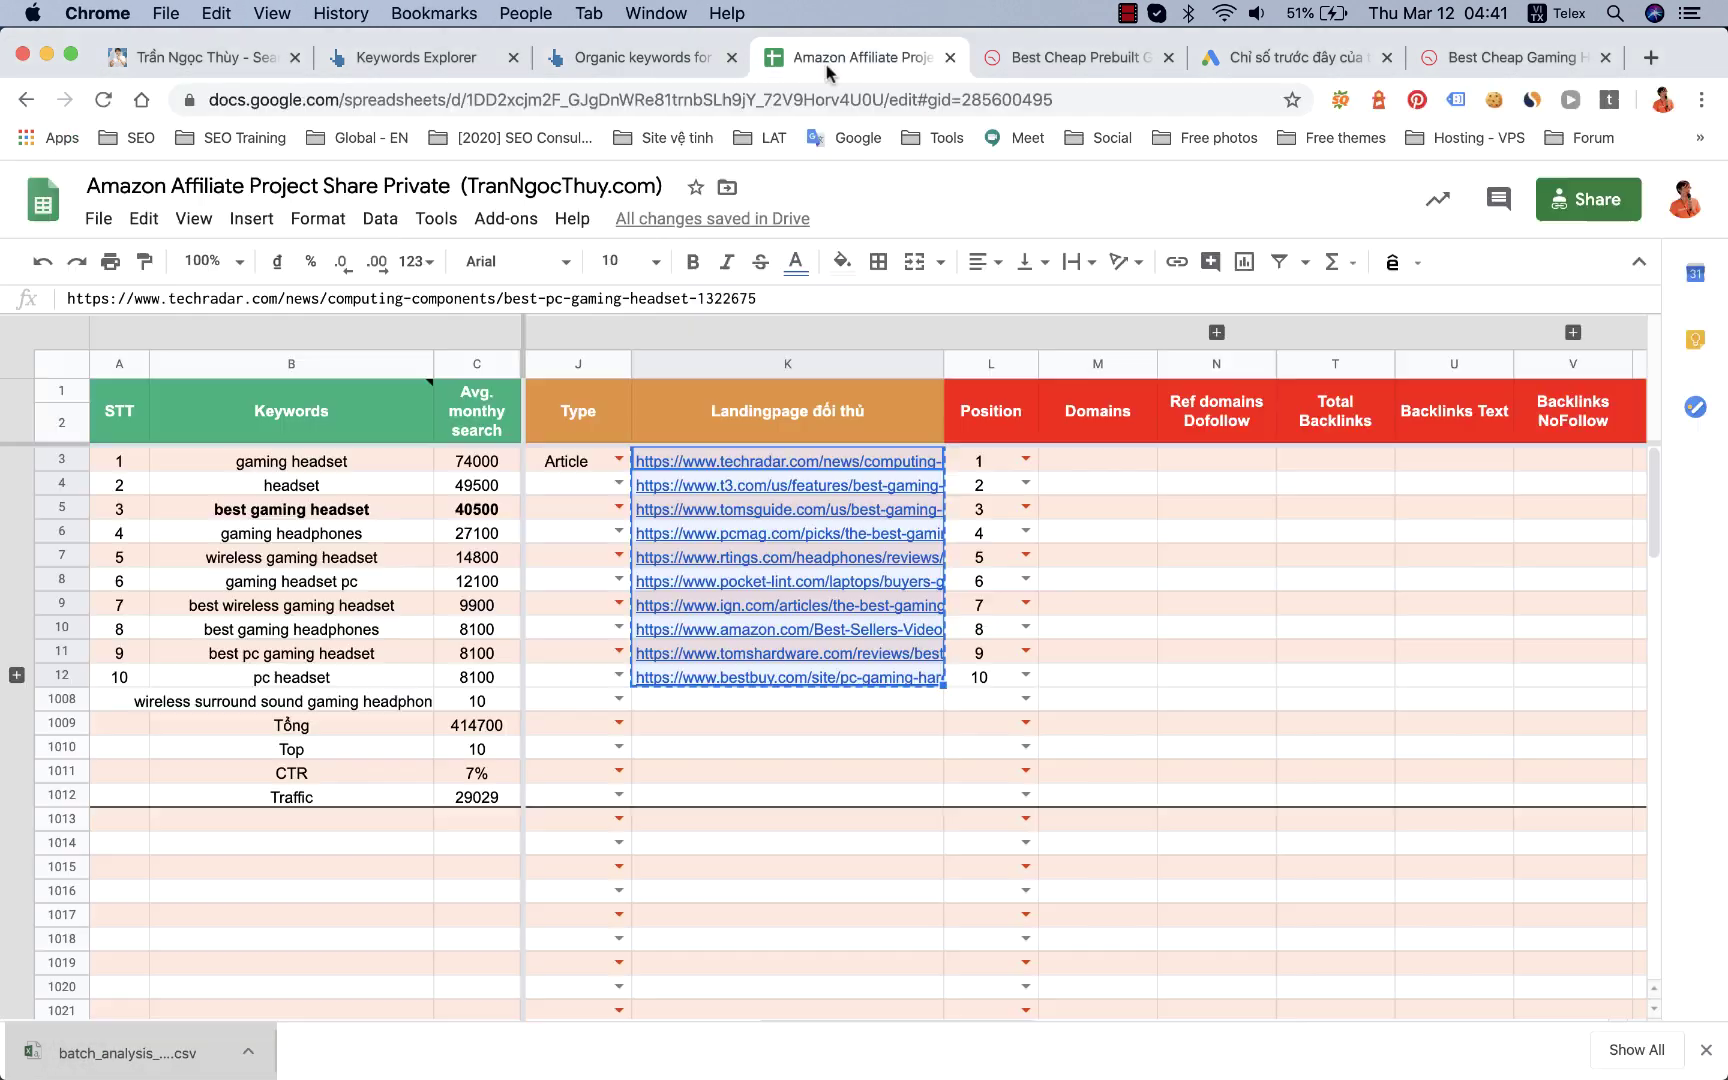
click(1082, 467)
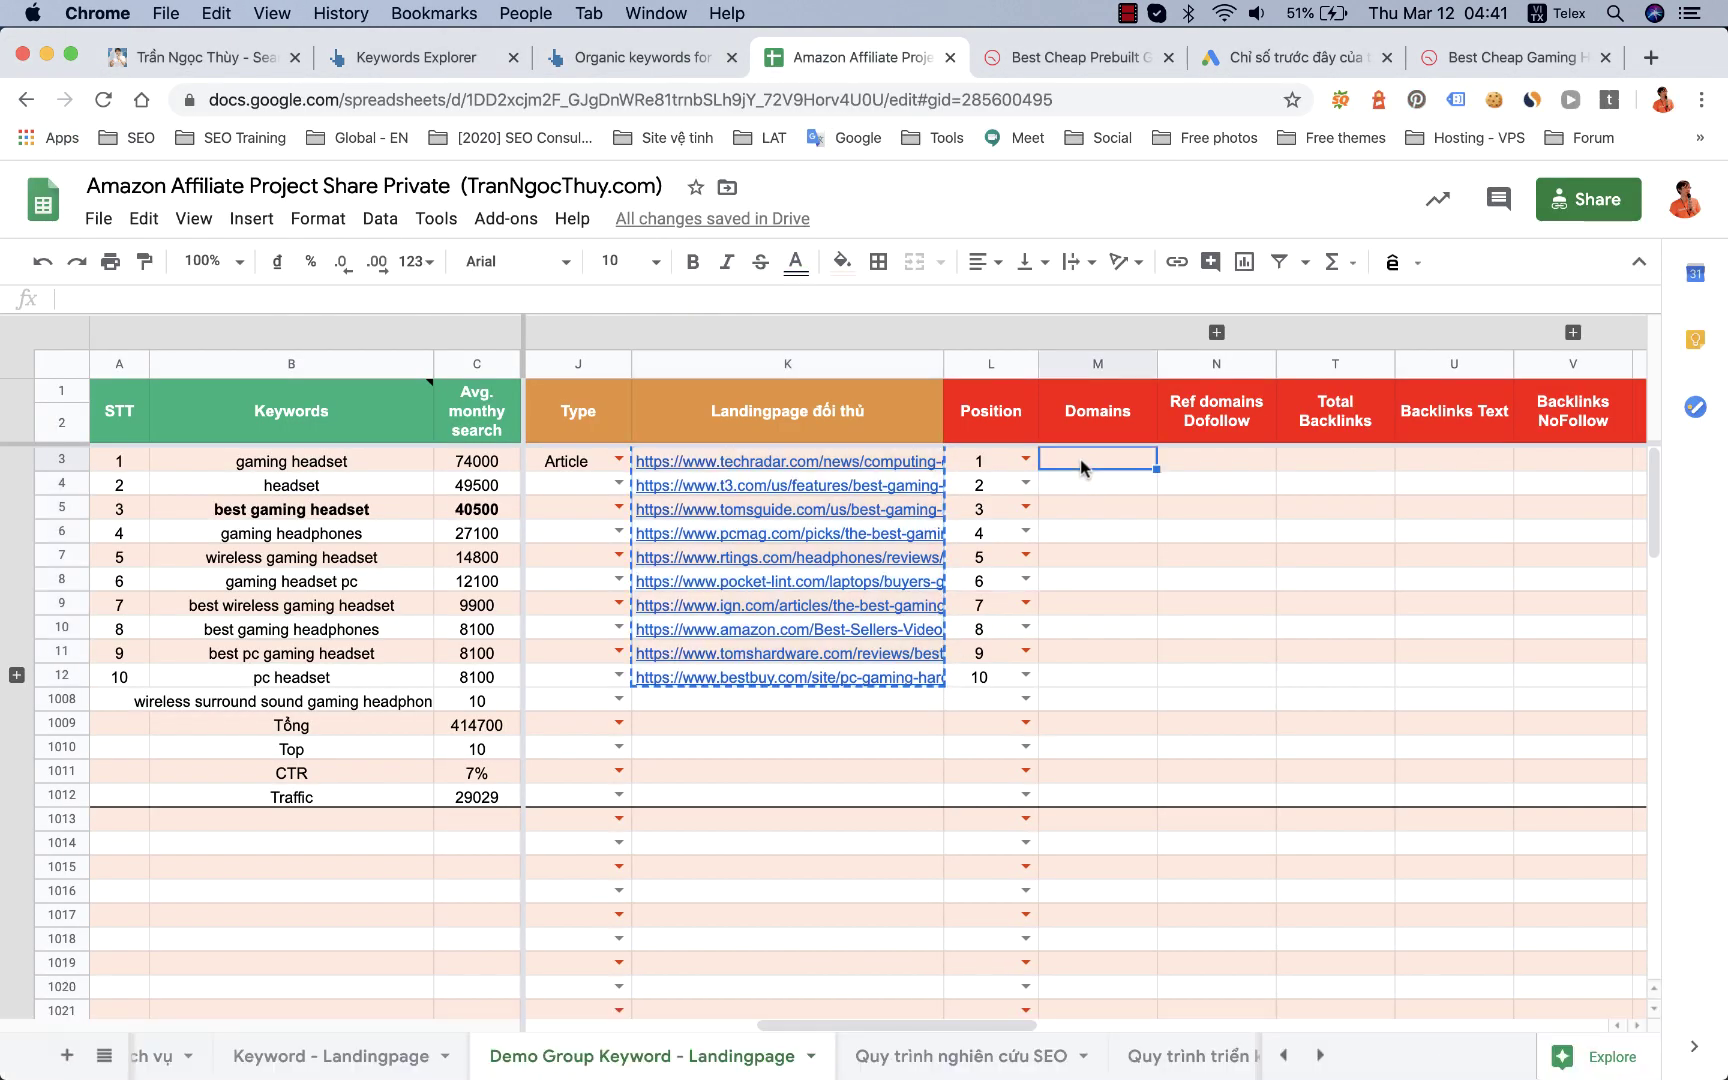
key(super+v)
scroll(1192, 628, right, 10)
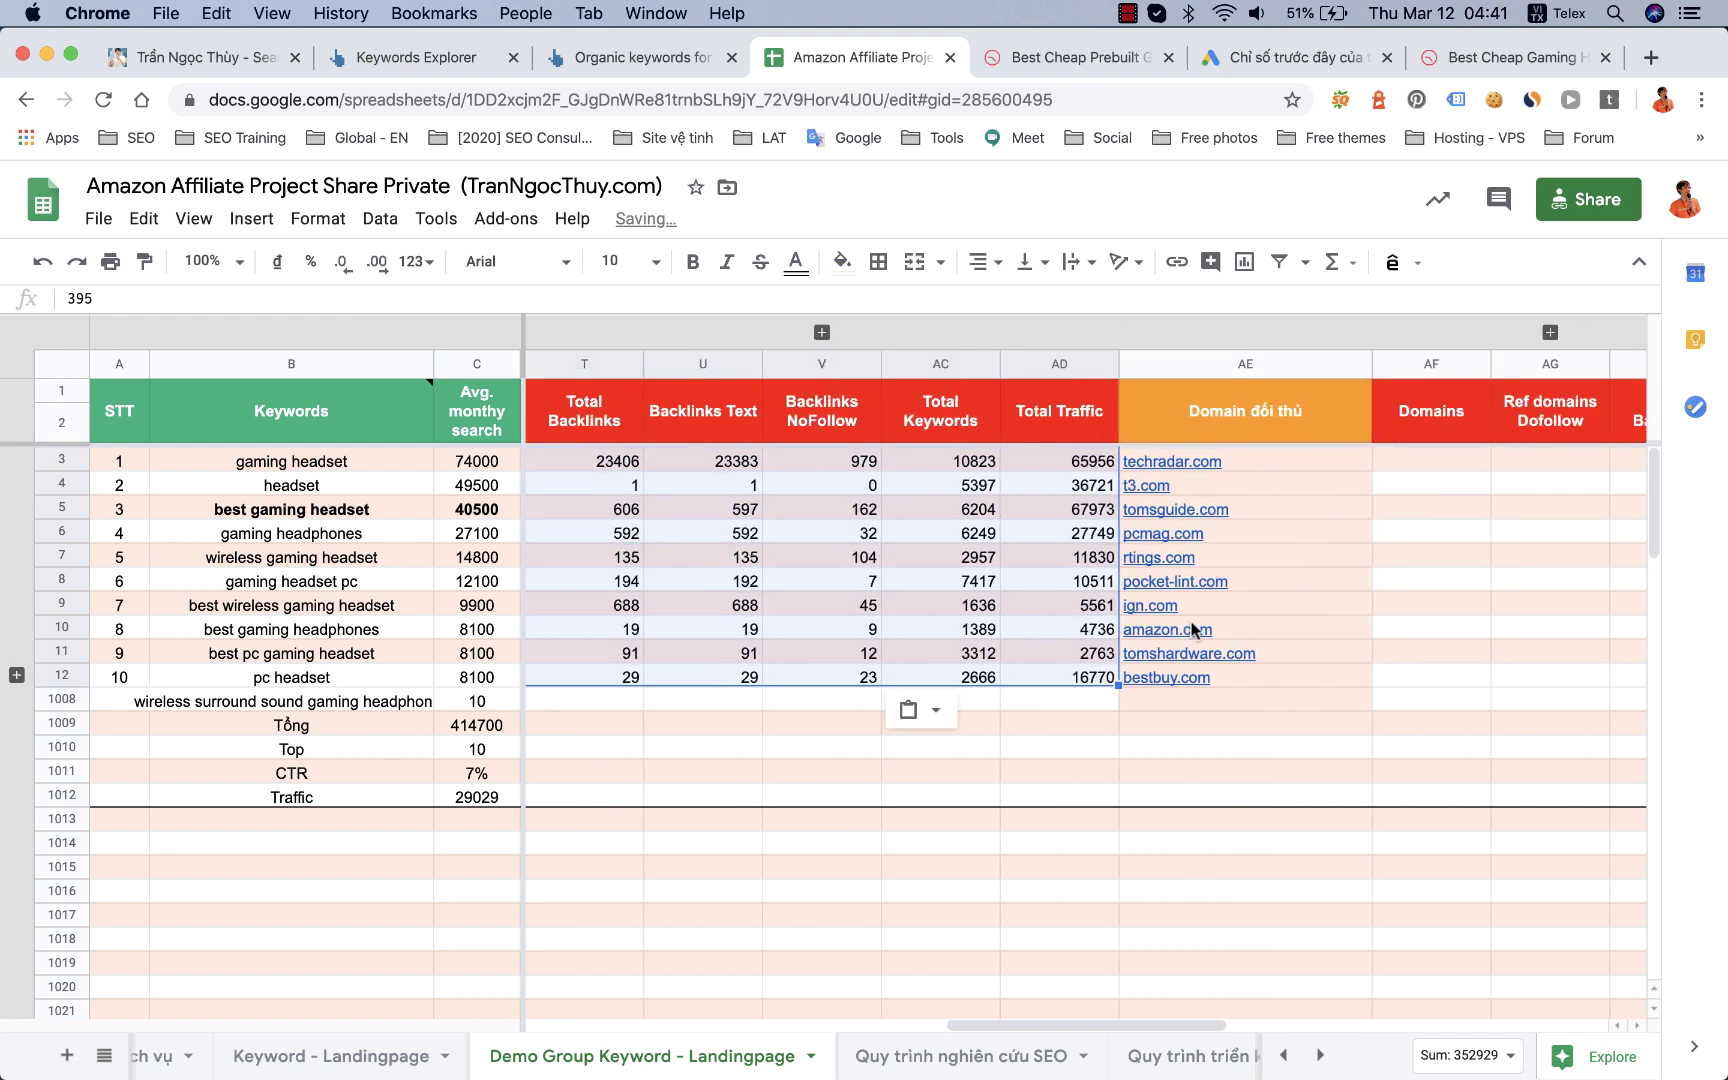
Step: Copy the competitor domains in AE3 to AE12 and replace the landing page list in Ahrefs Batch Analysis with them
click(1293, 461)
drag(1293, 461, 1293, 677)
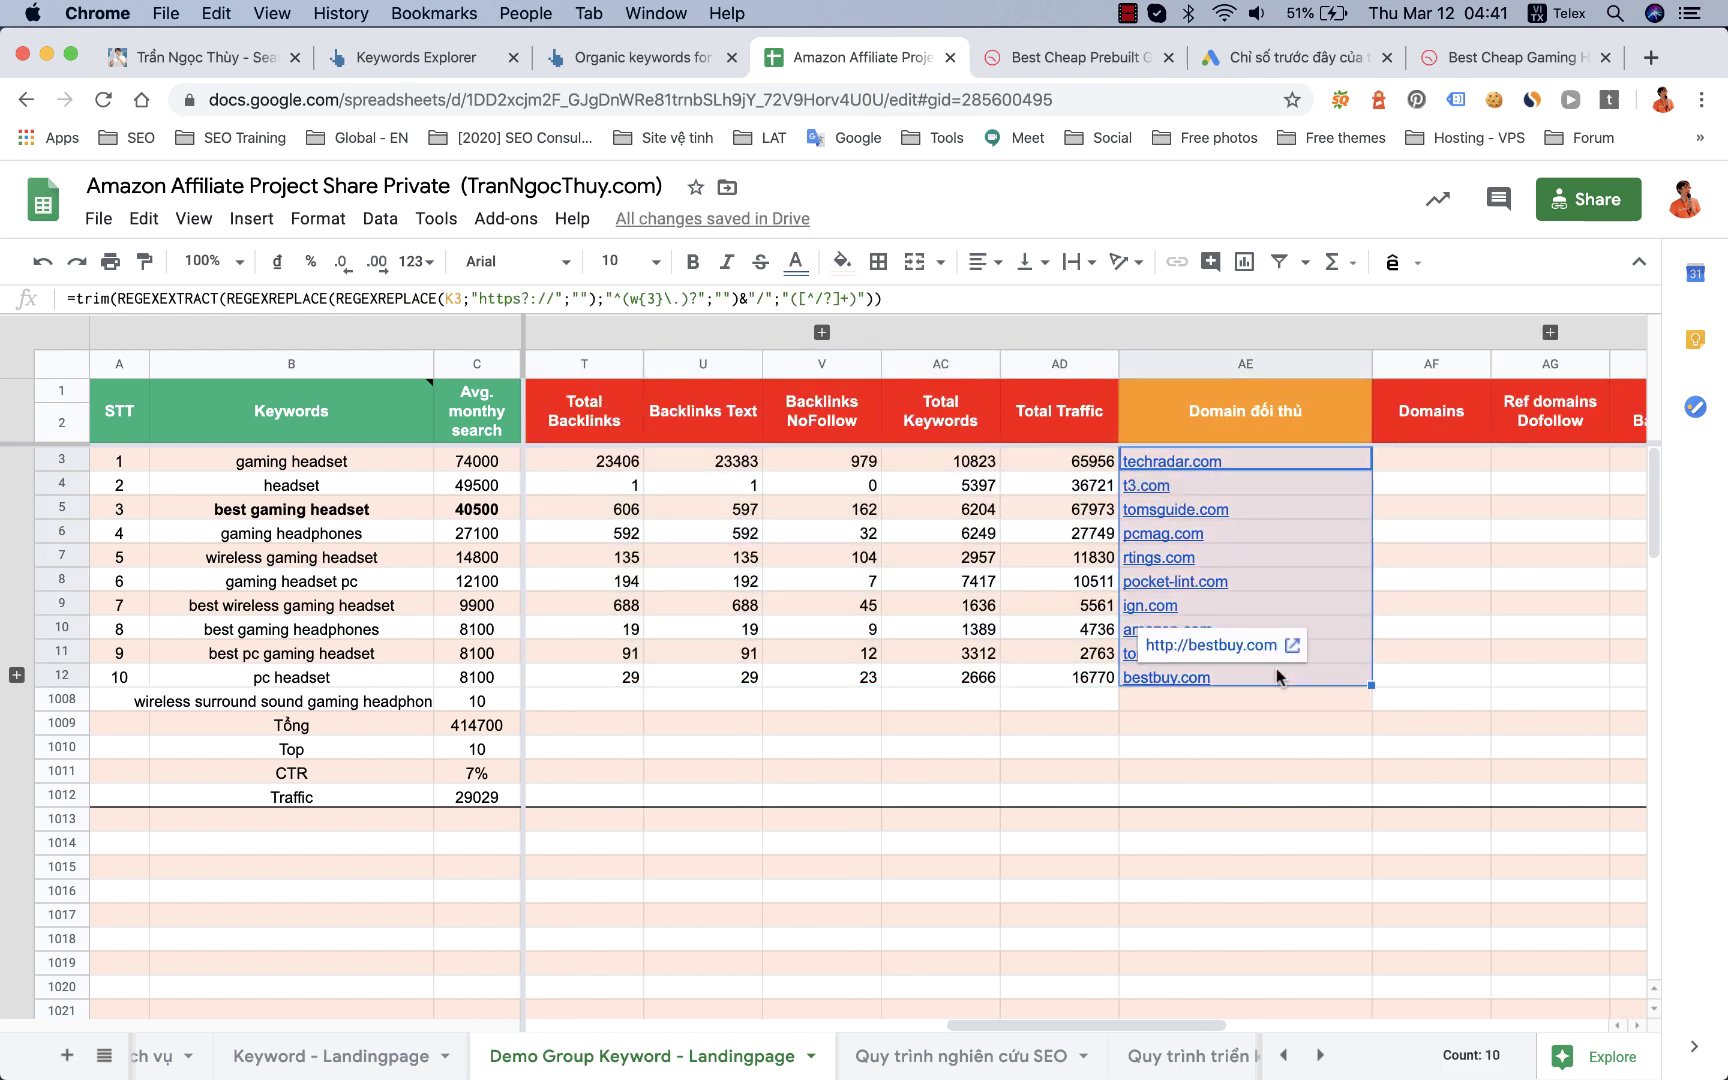
key(super+c)
scroll(857, 672, left, 3)
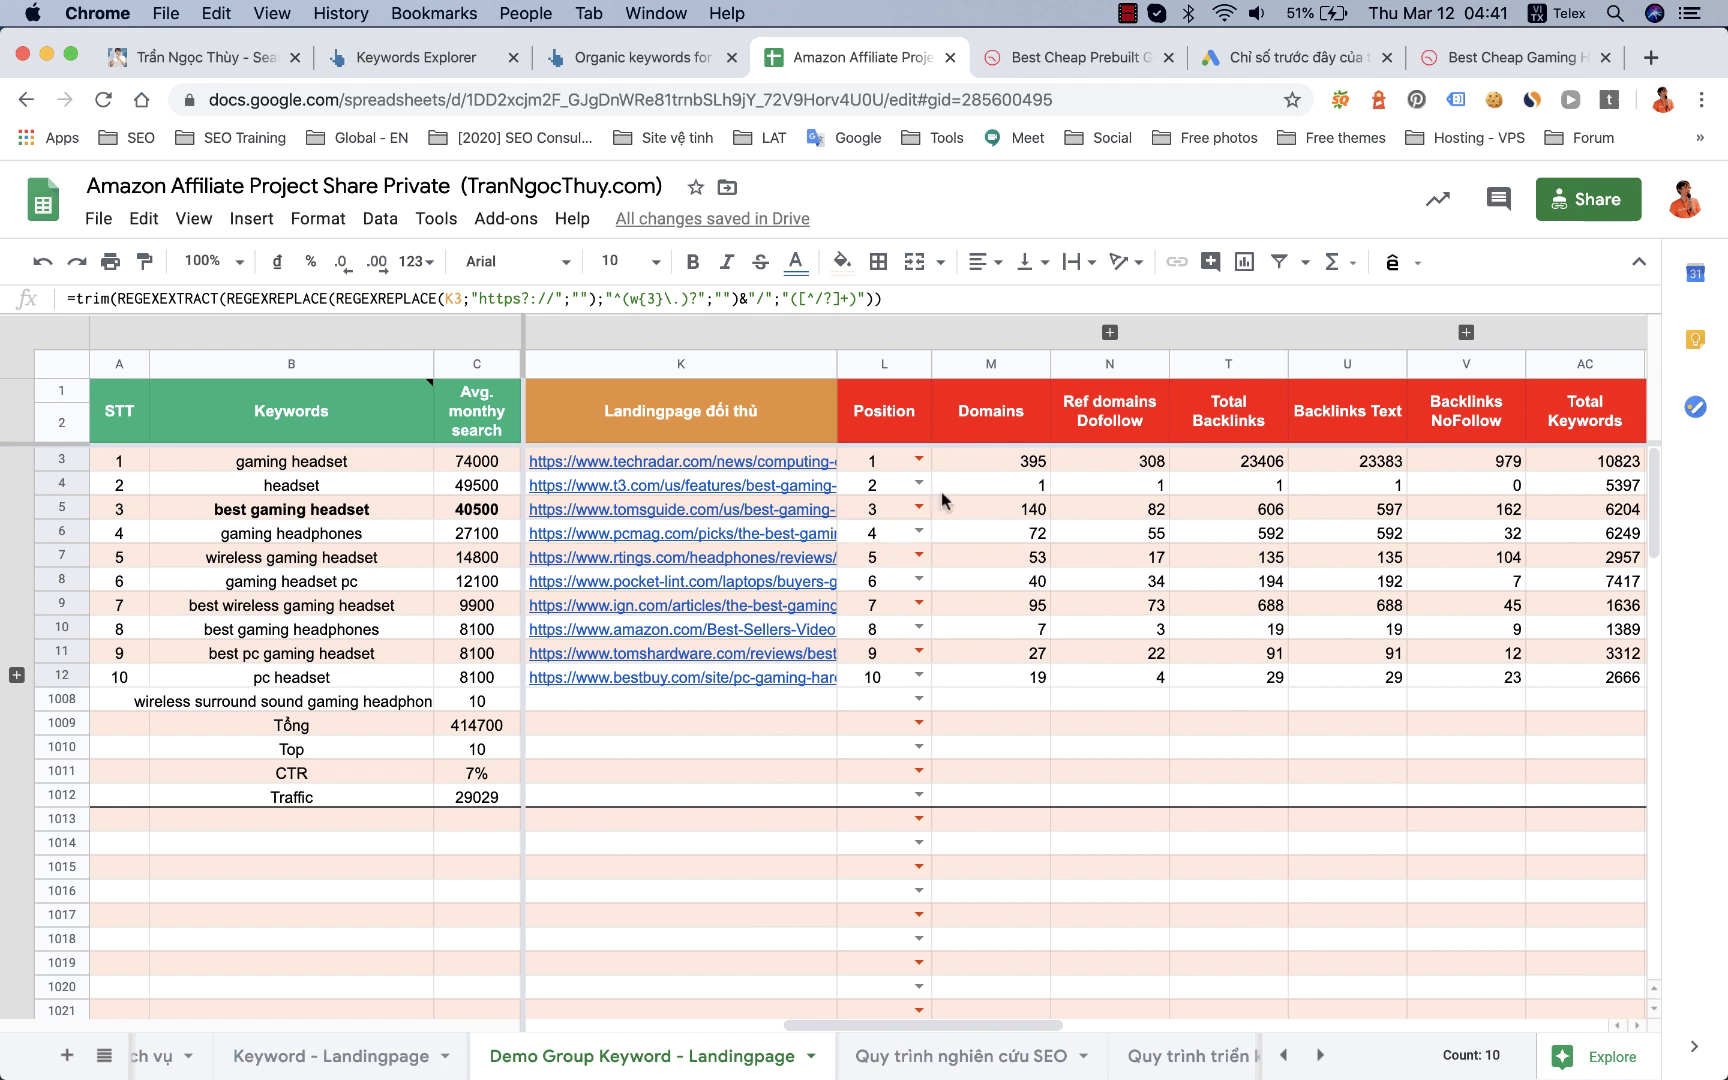
click(1015, 465)
click(1019, 578)
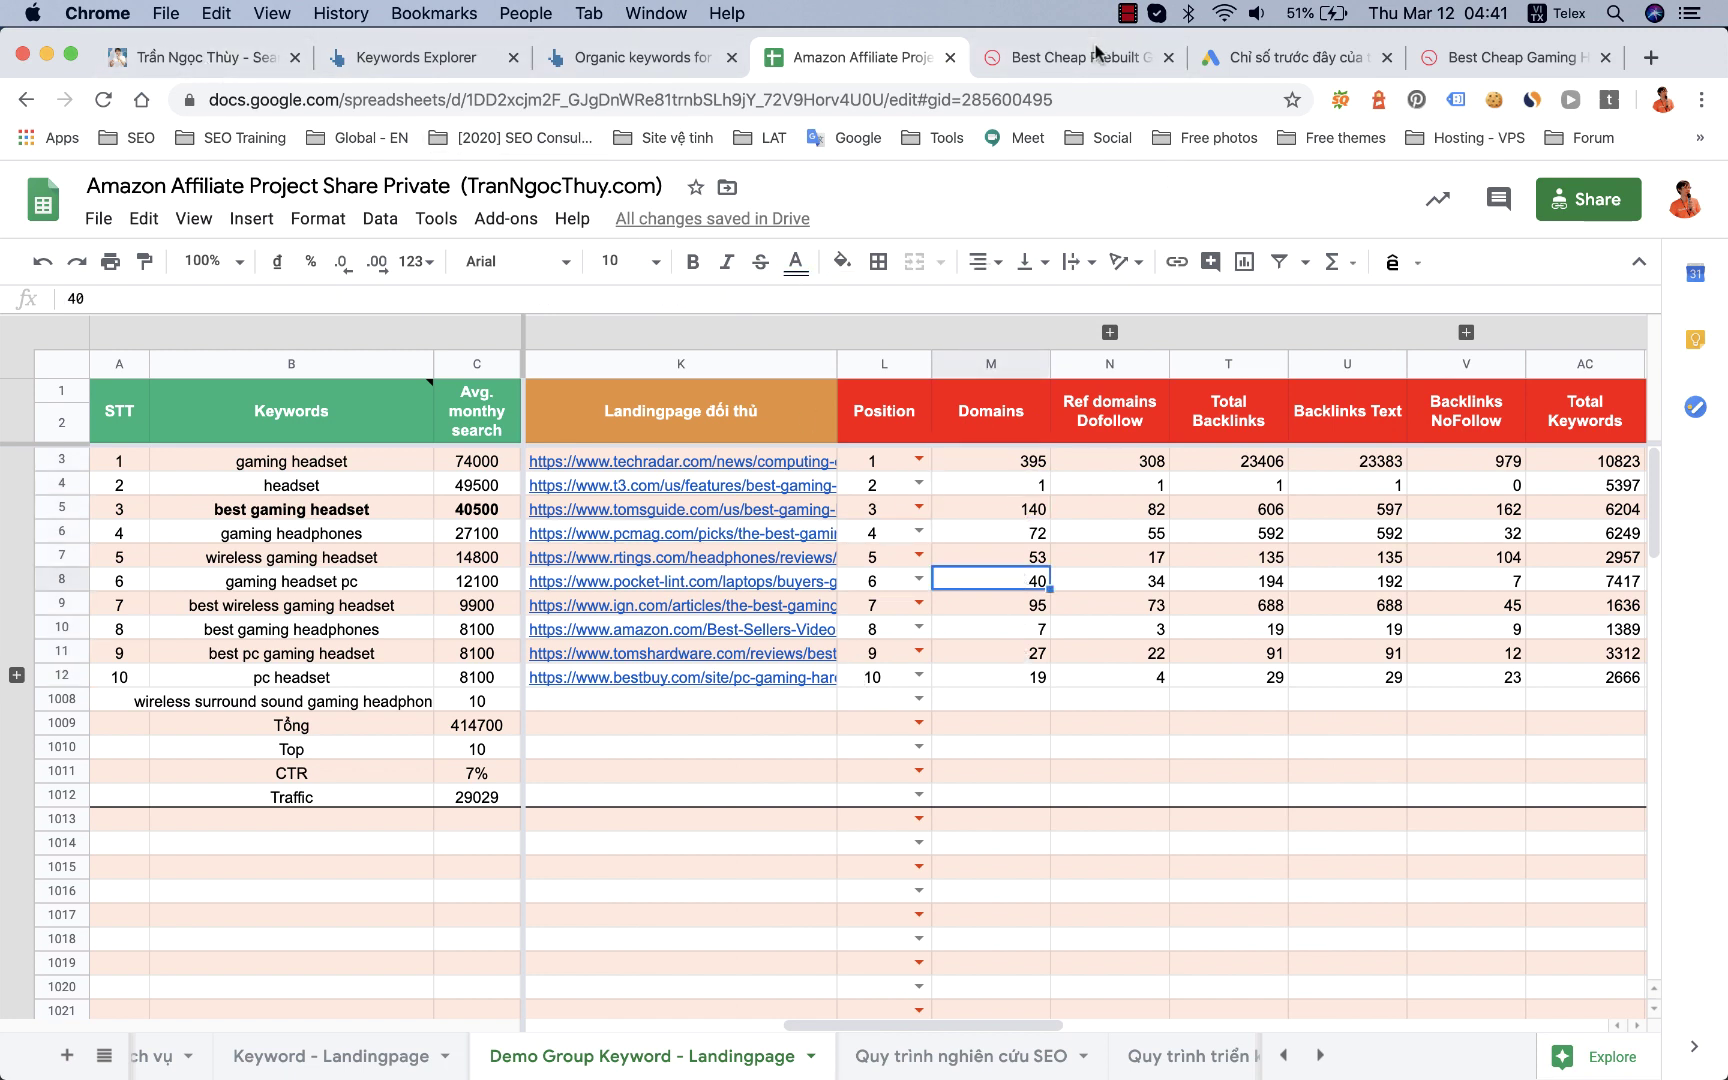
click(600, 58)
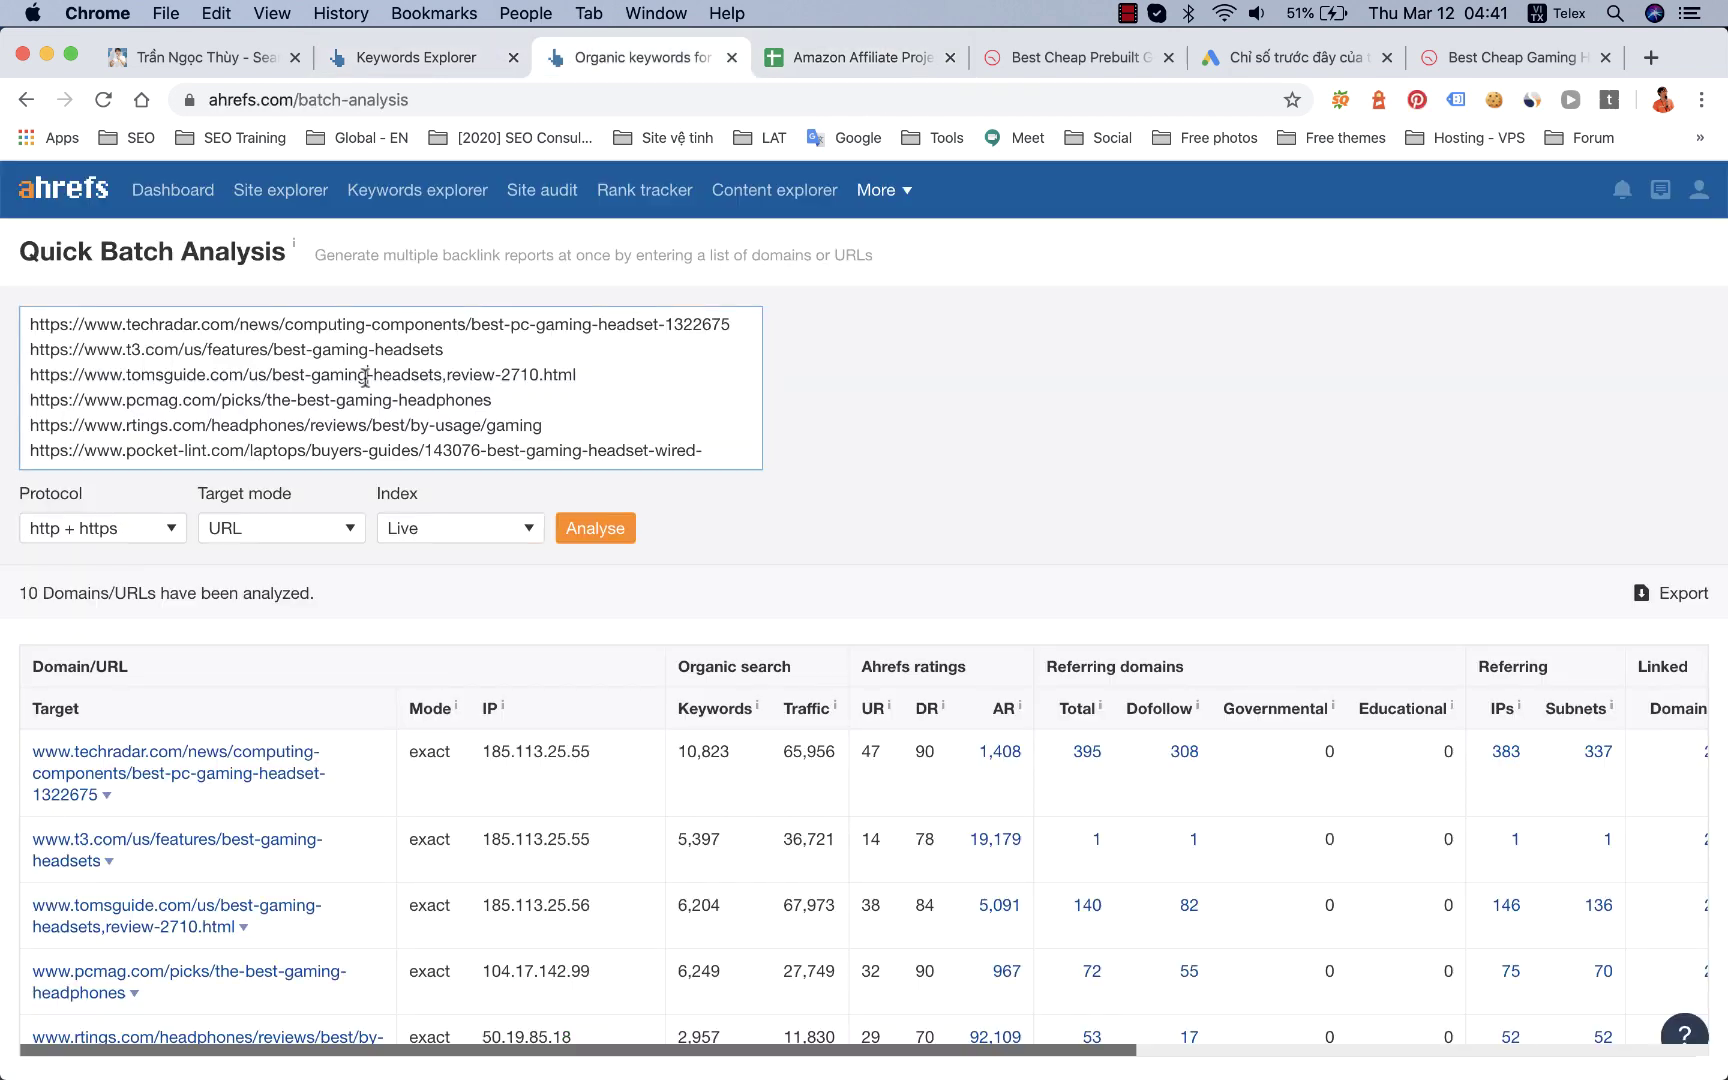
click(365, 377)
key(super+a)
key(super+v)
Step: Run the batch analysis of the ten domains with the target mode set to *.domain/*
click(317, 521)
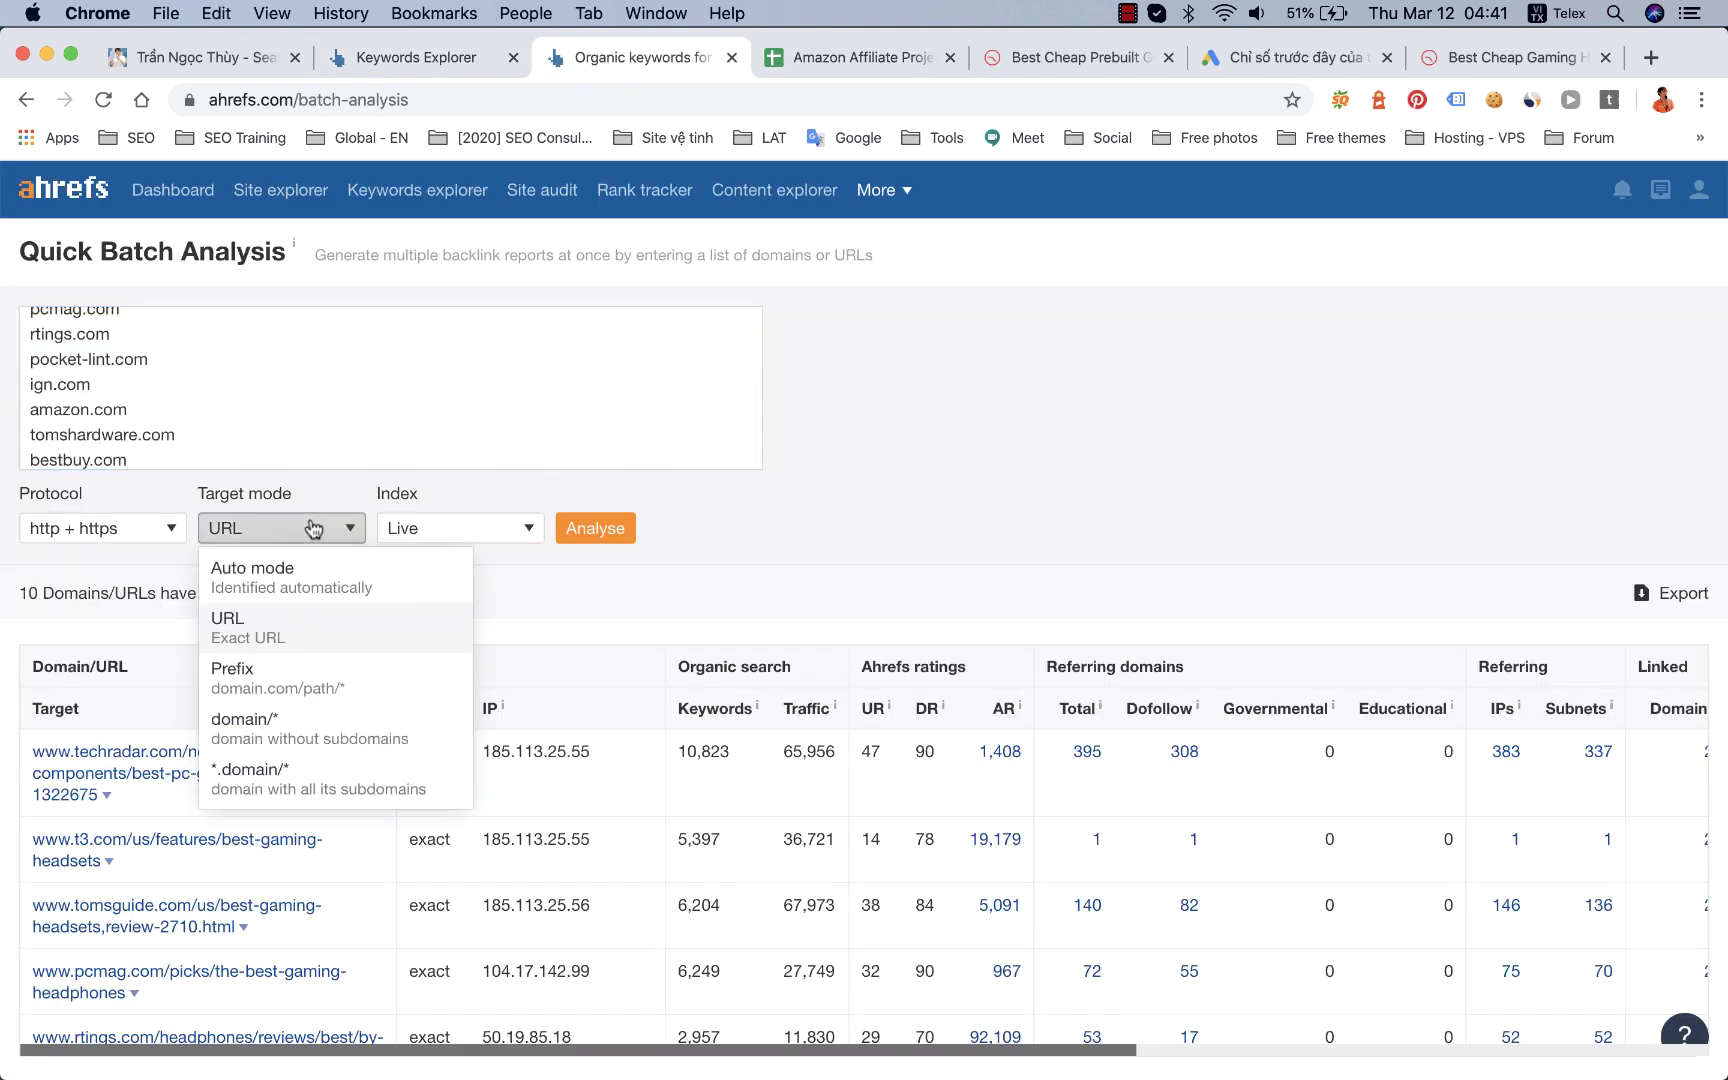
click(278, 773)
click(593, 538)
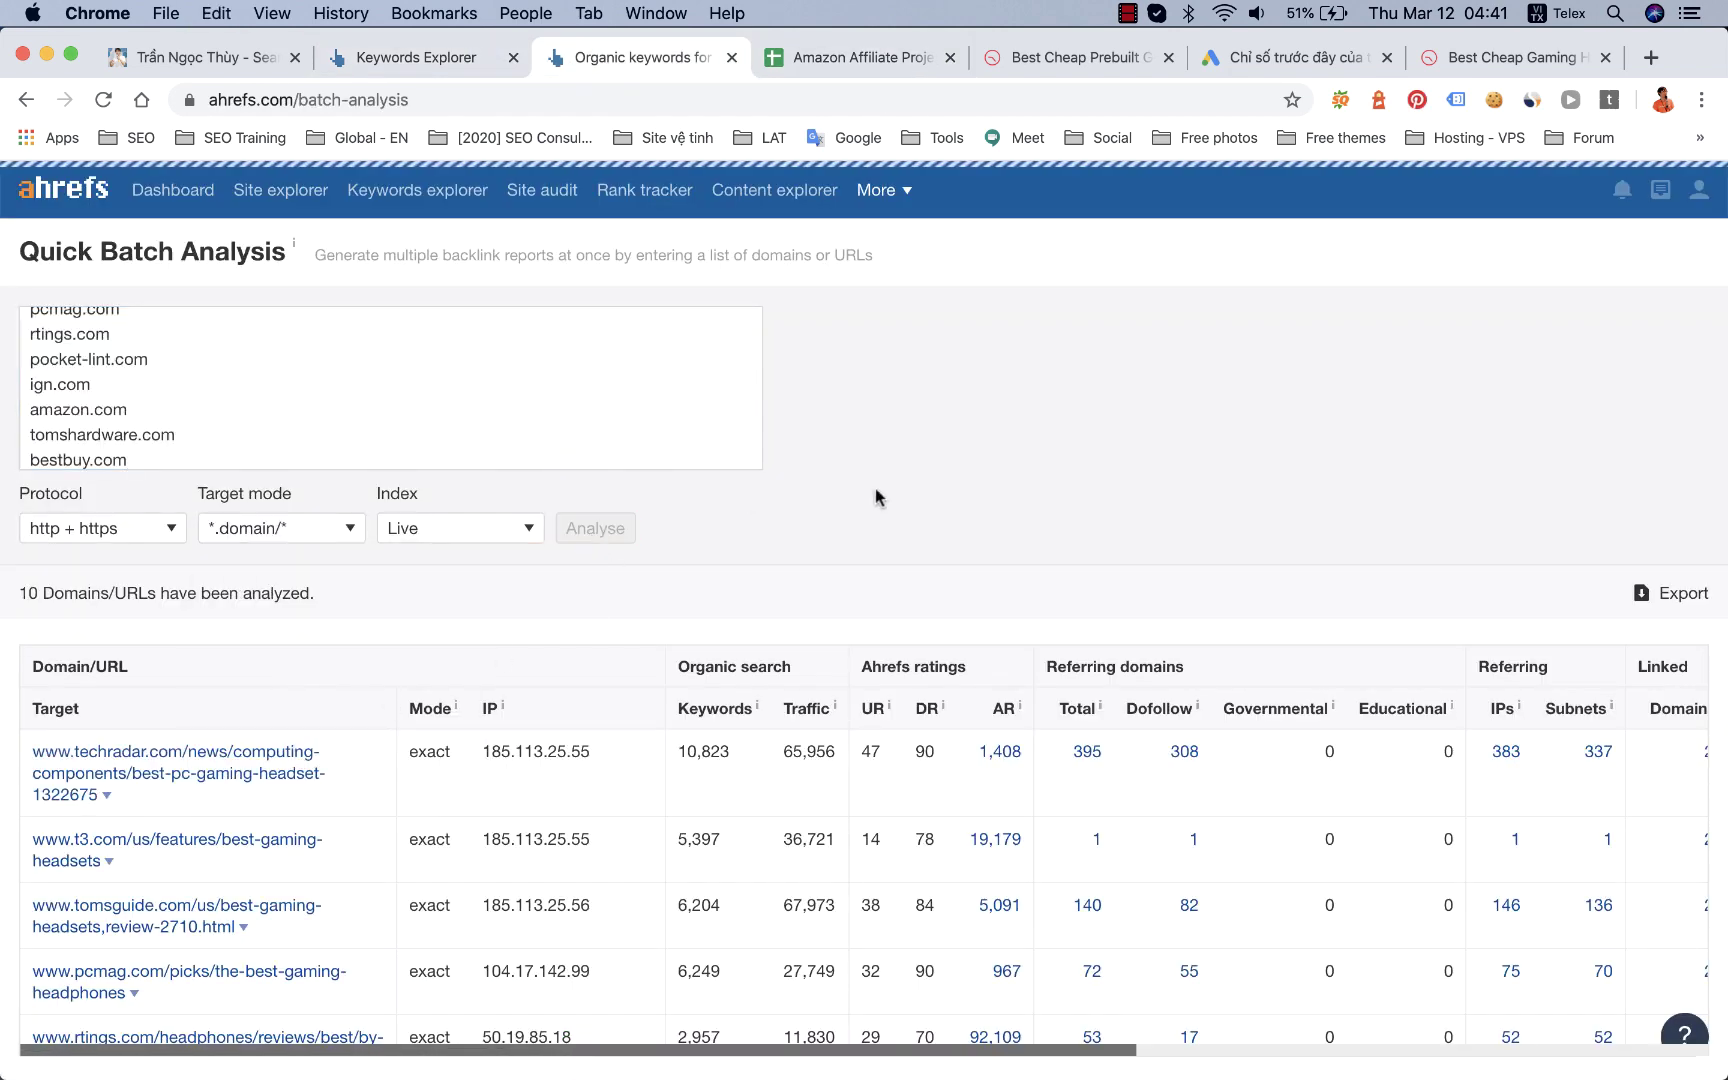
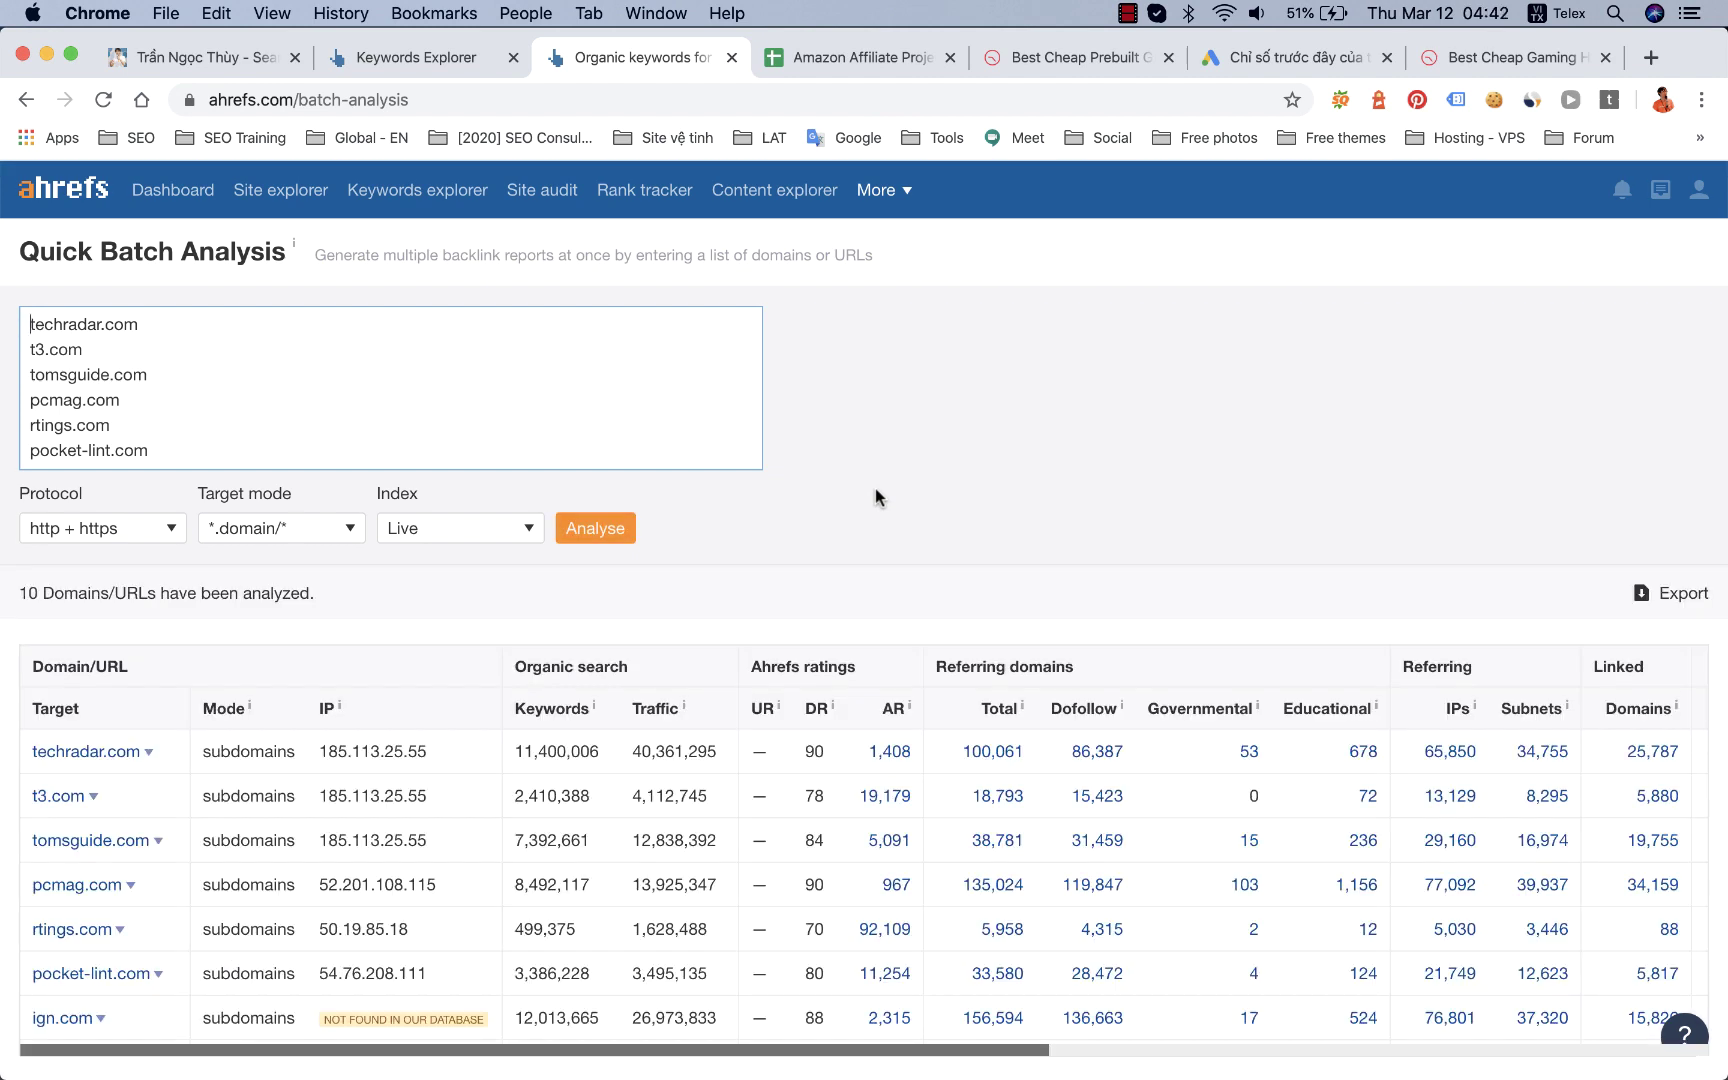
Step: Export the domain batch analysis as a UTF-16 CSV and open the downloaded file in Excel
scroll(875, 490, down, 1)
click(1690, 565)
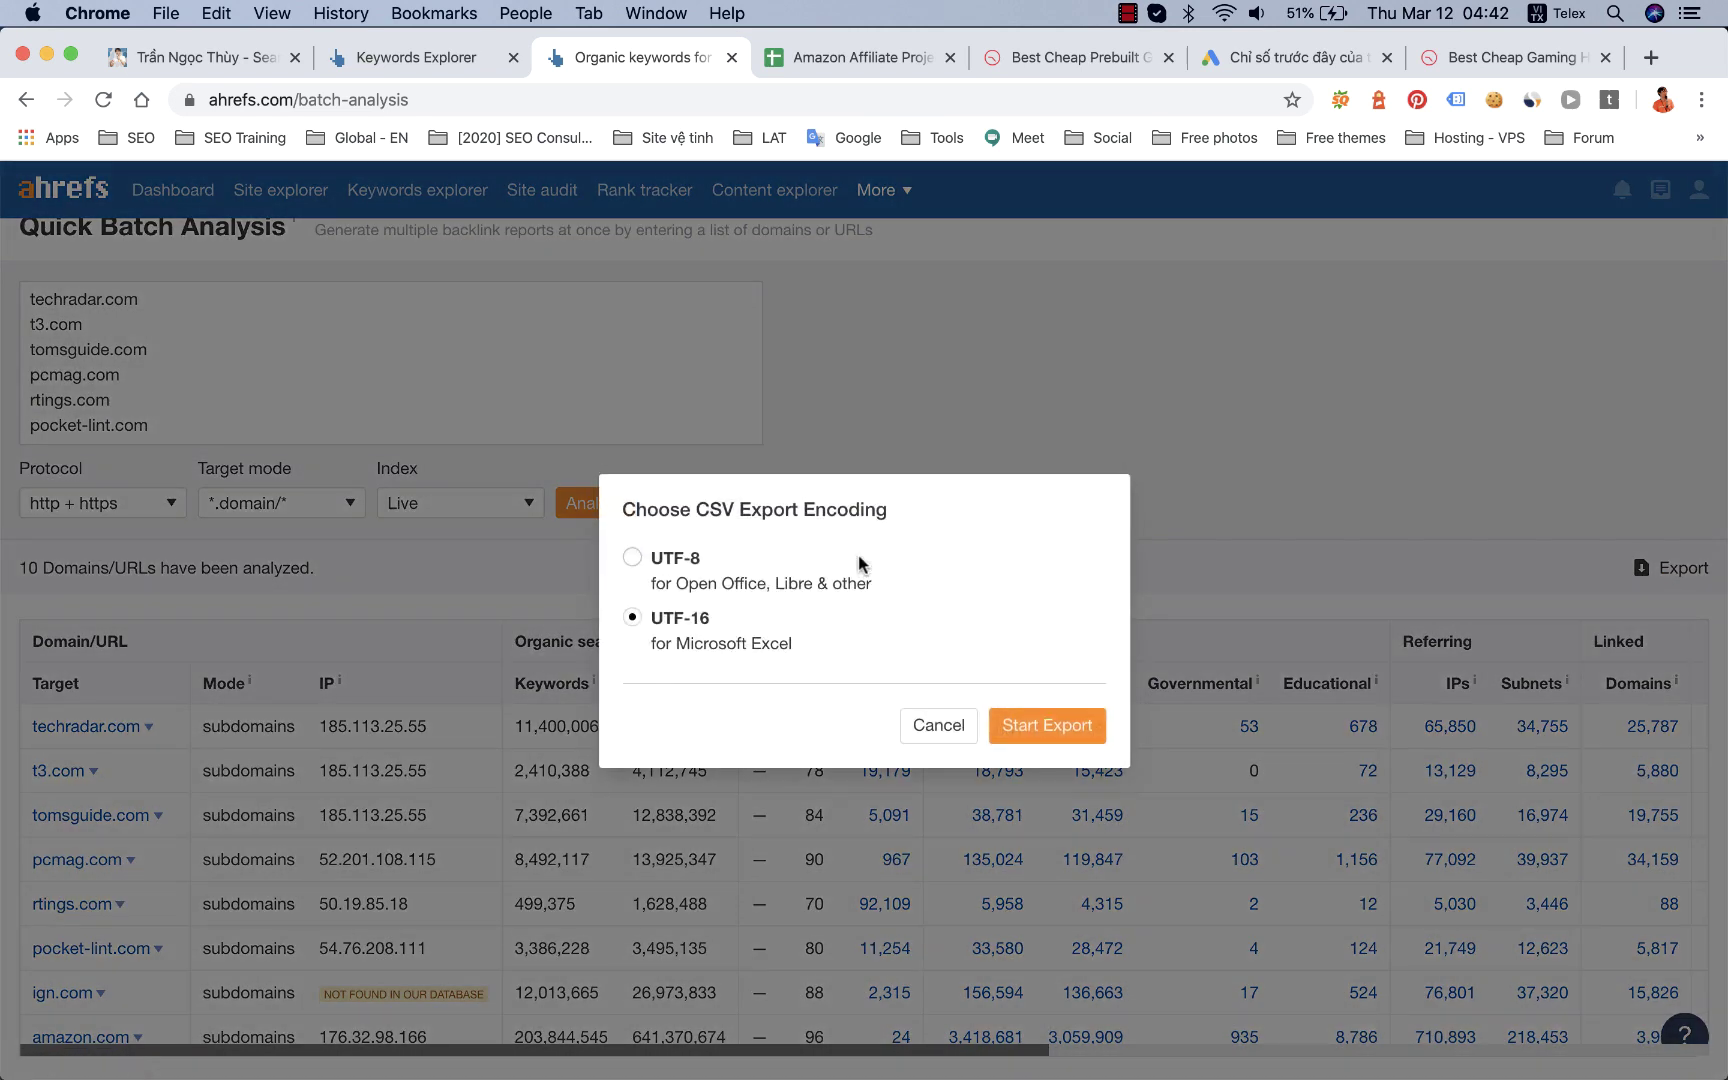
click(1047, 731)
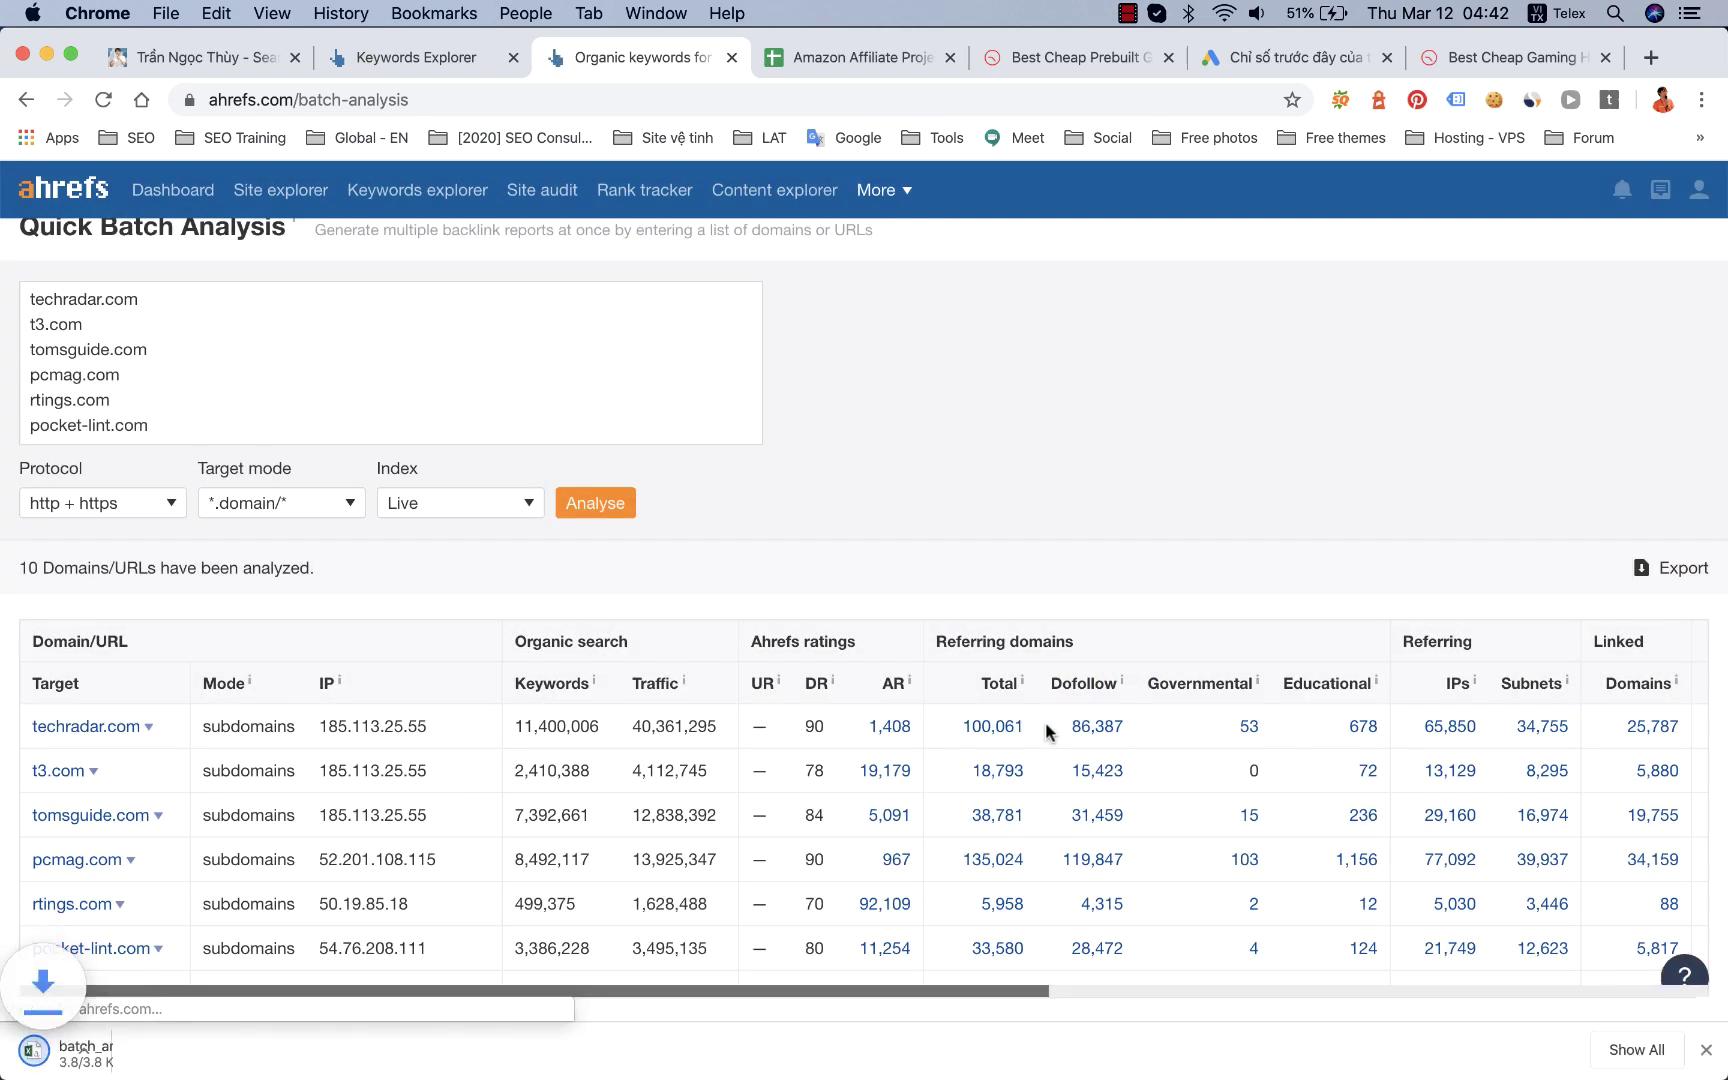
click(140, 1050)
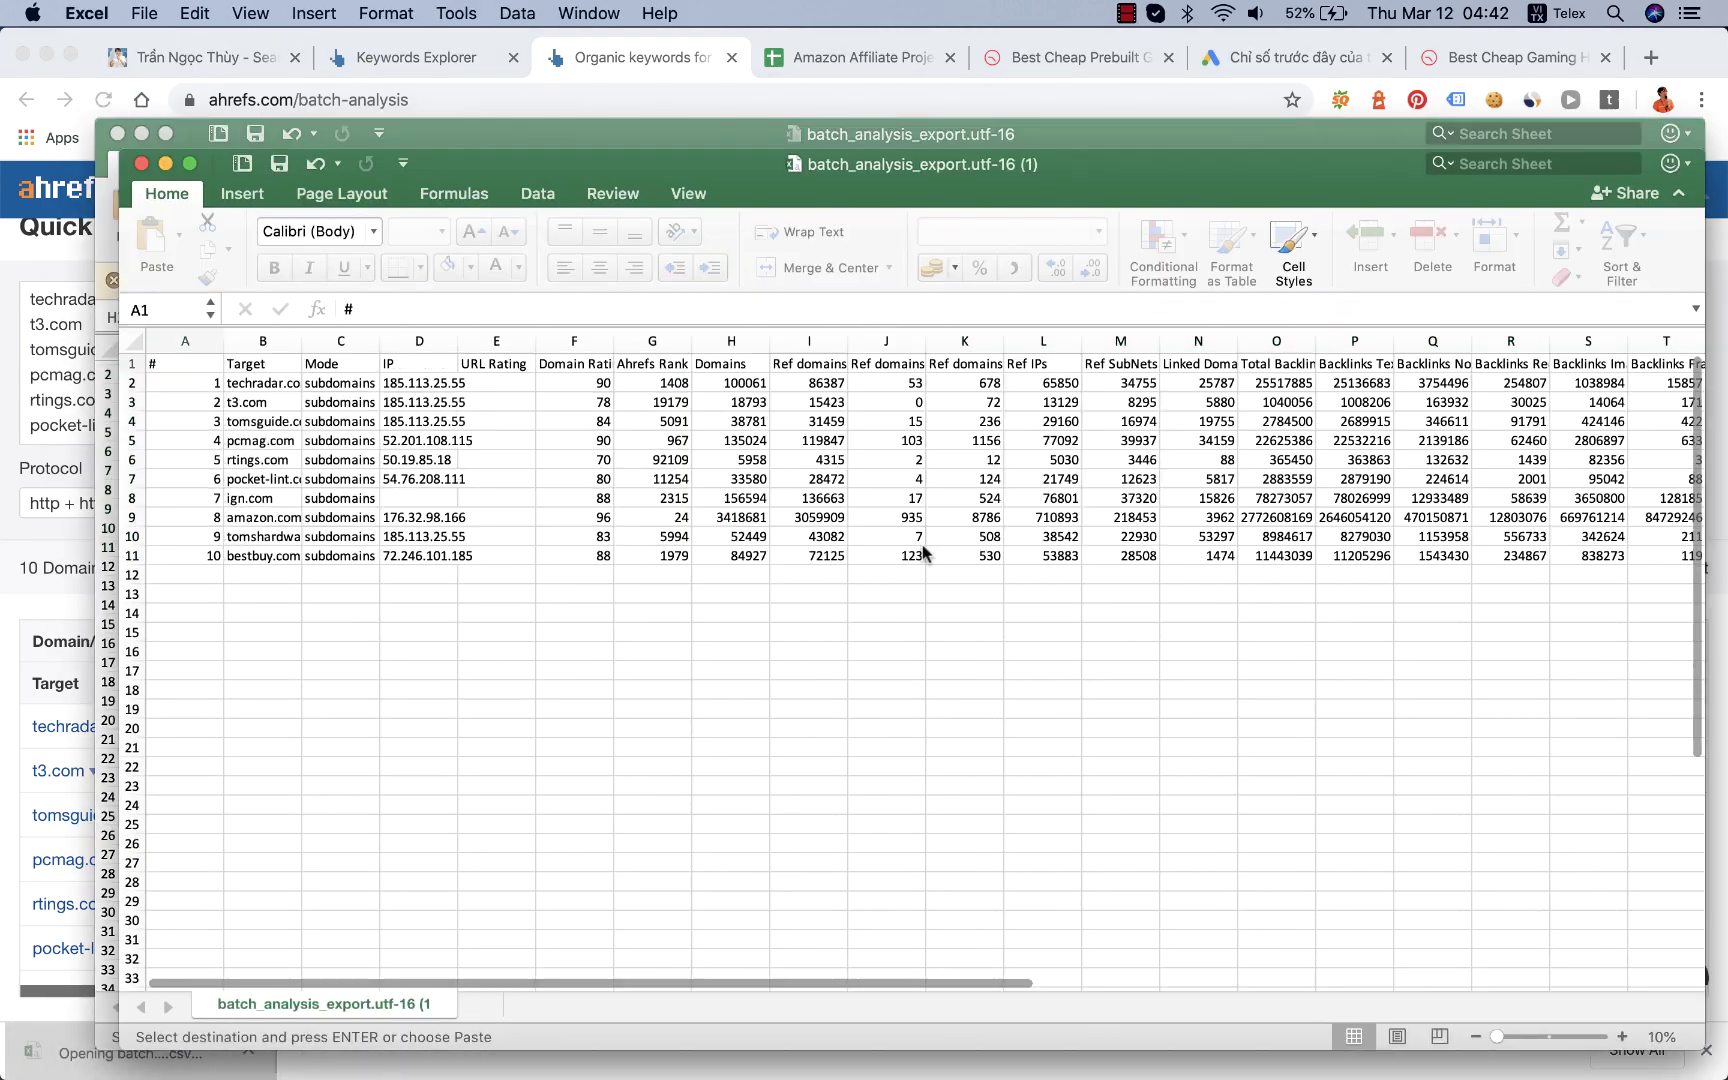
Step: Copy the domain metrics H2:Y11 from the second export and paste them into Domains cell AF3 beside the Domain đối thủ column
click(748, 419)
scroll(1100, 500, right, 6)
scroll(1100, 500, down, 1)
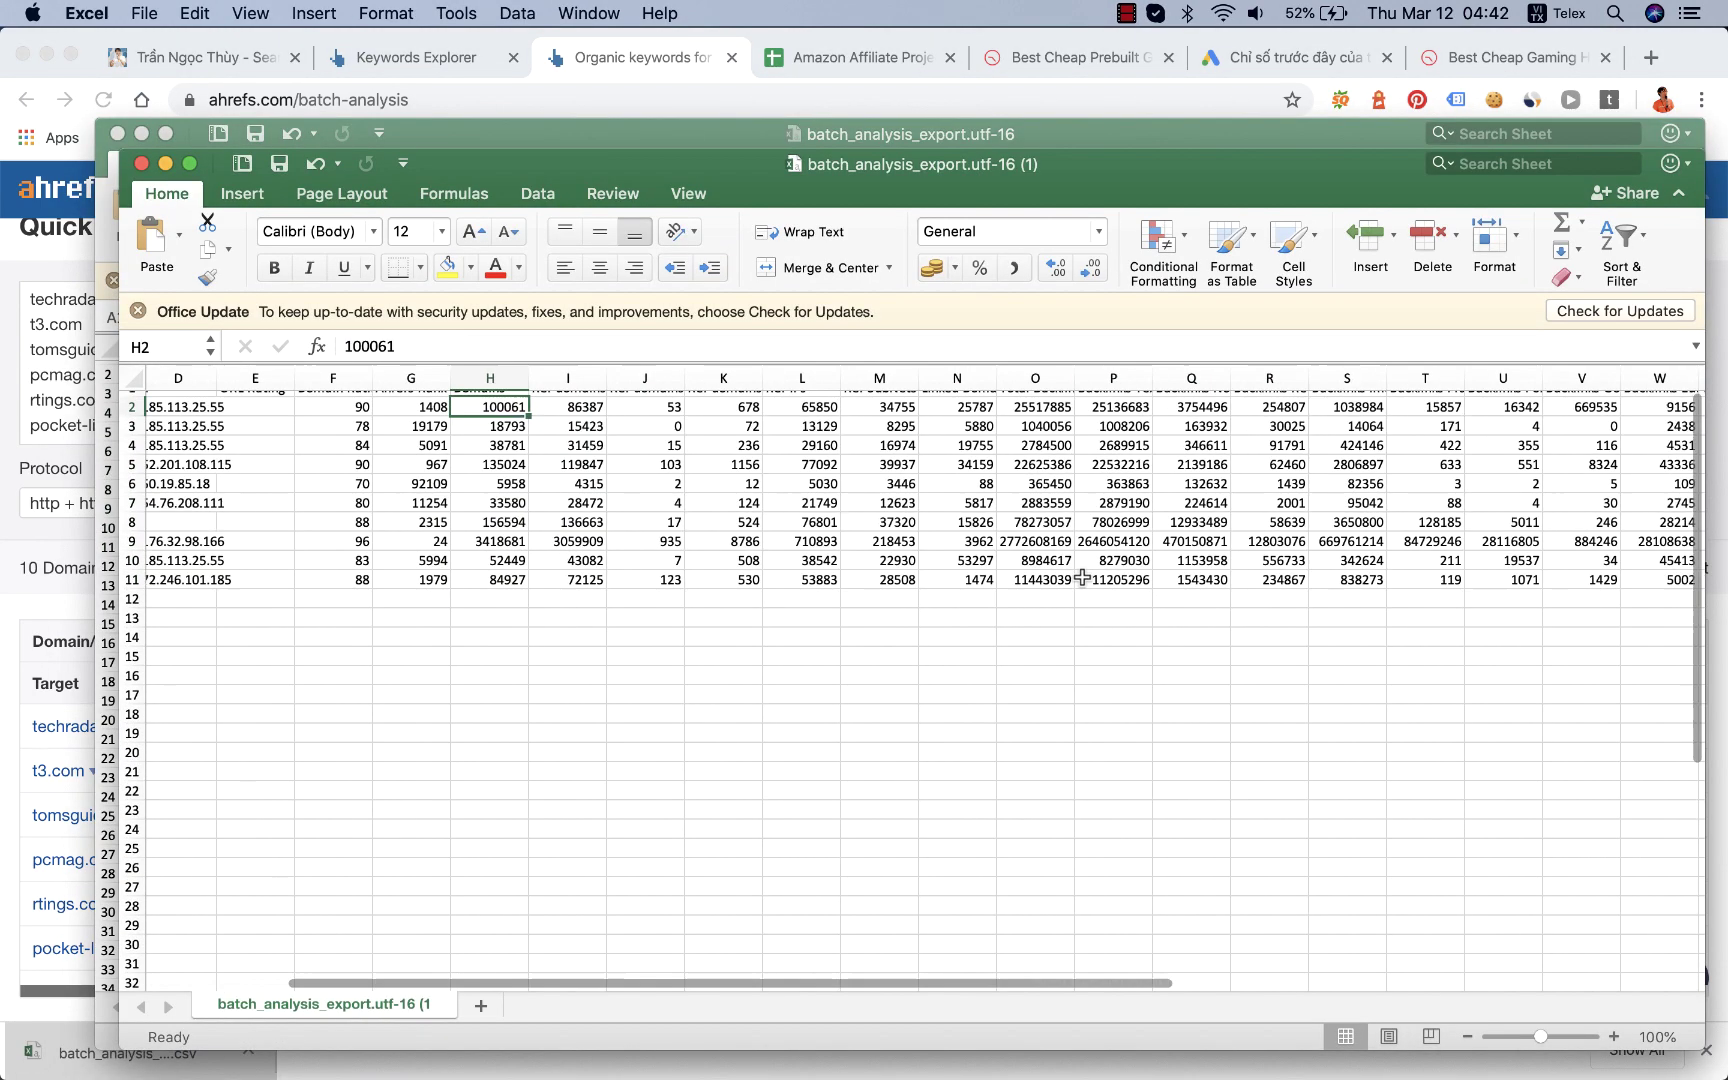
shift+click(1586, 578)
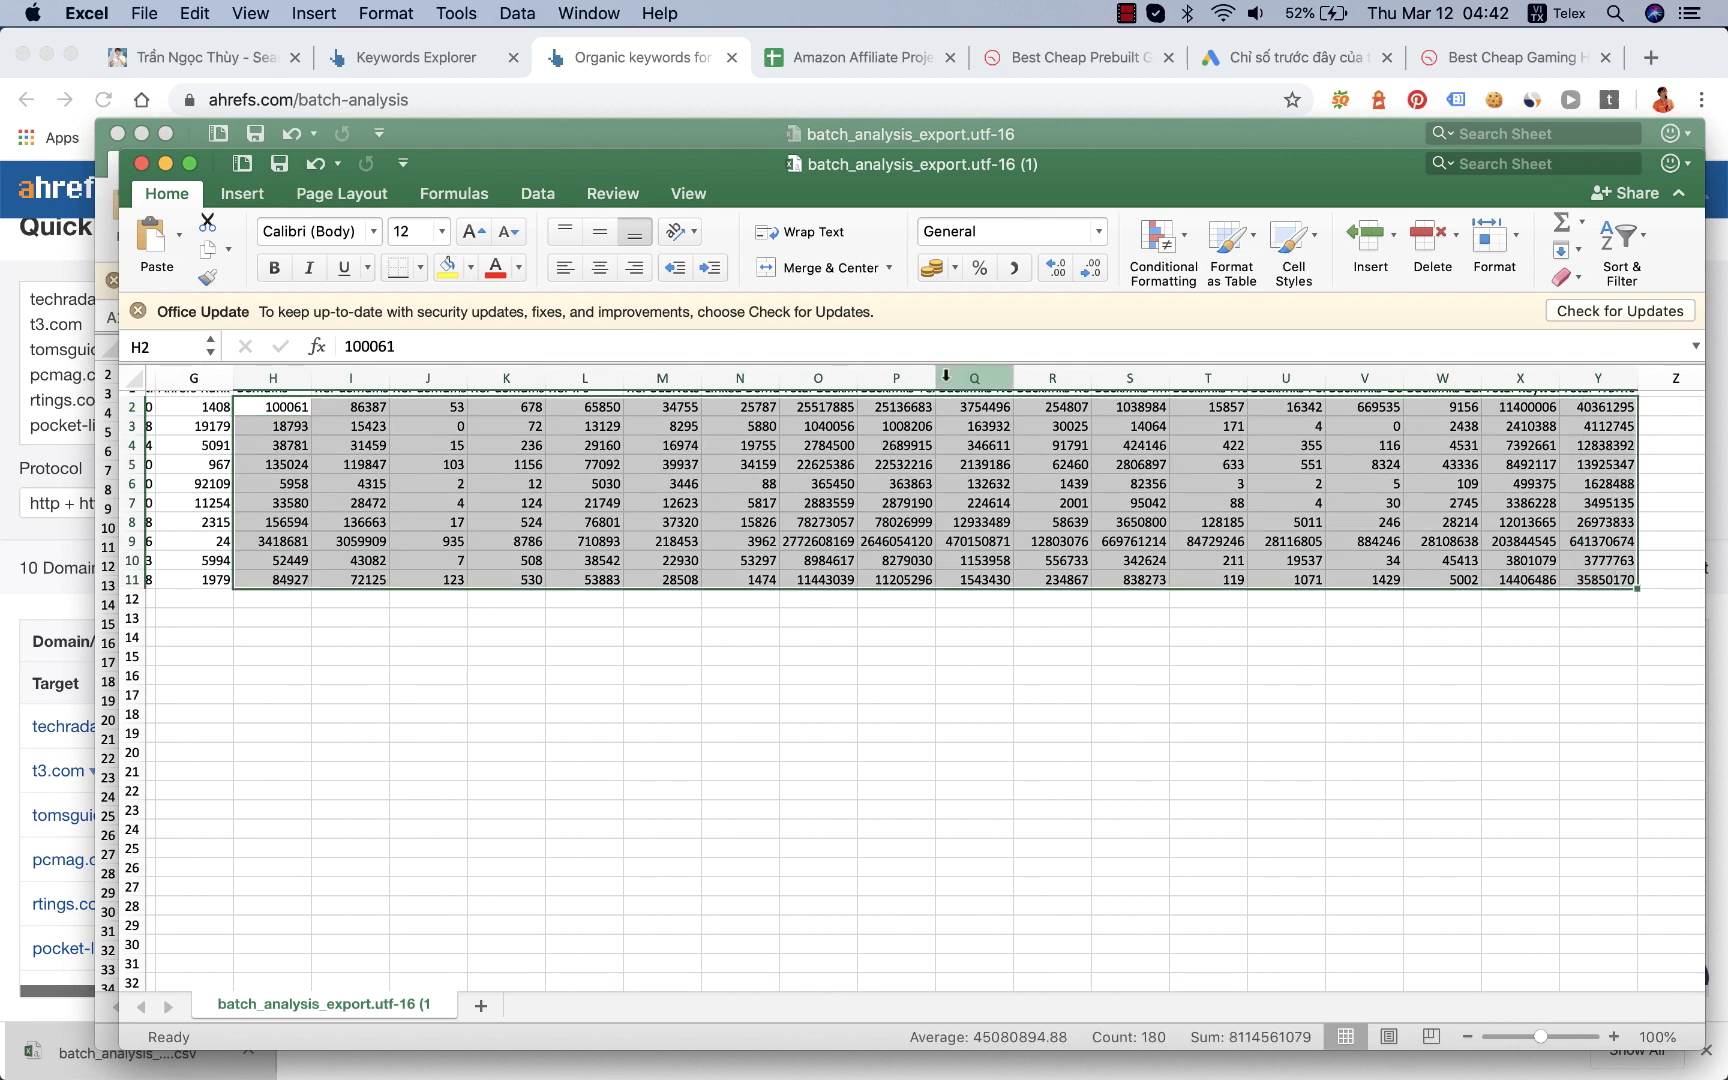
key(super+c)
click(883, 82)
click(869, 55)
scroll(1207, 600, right, 5)
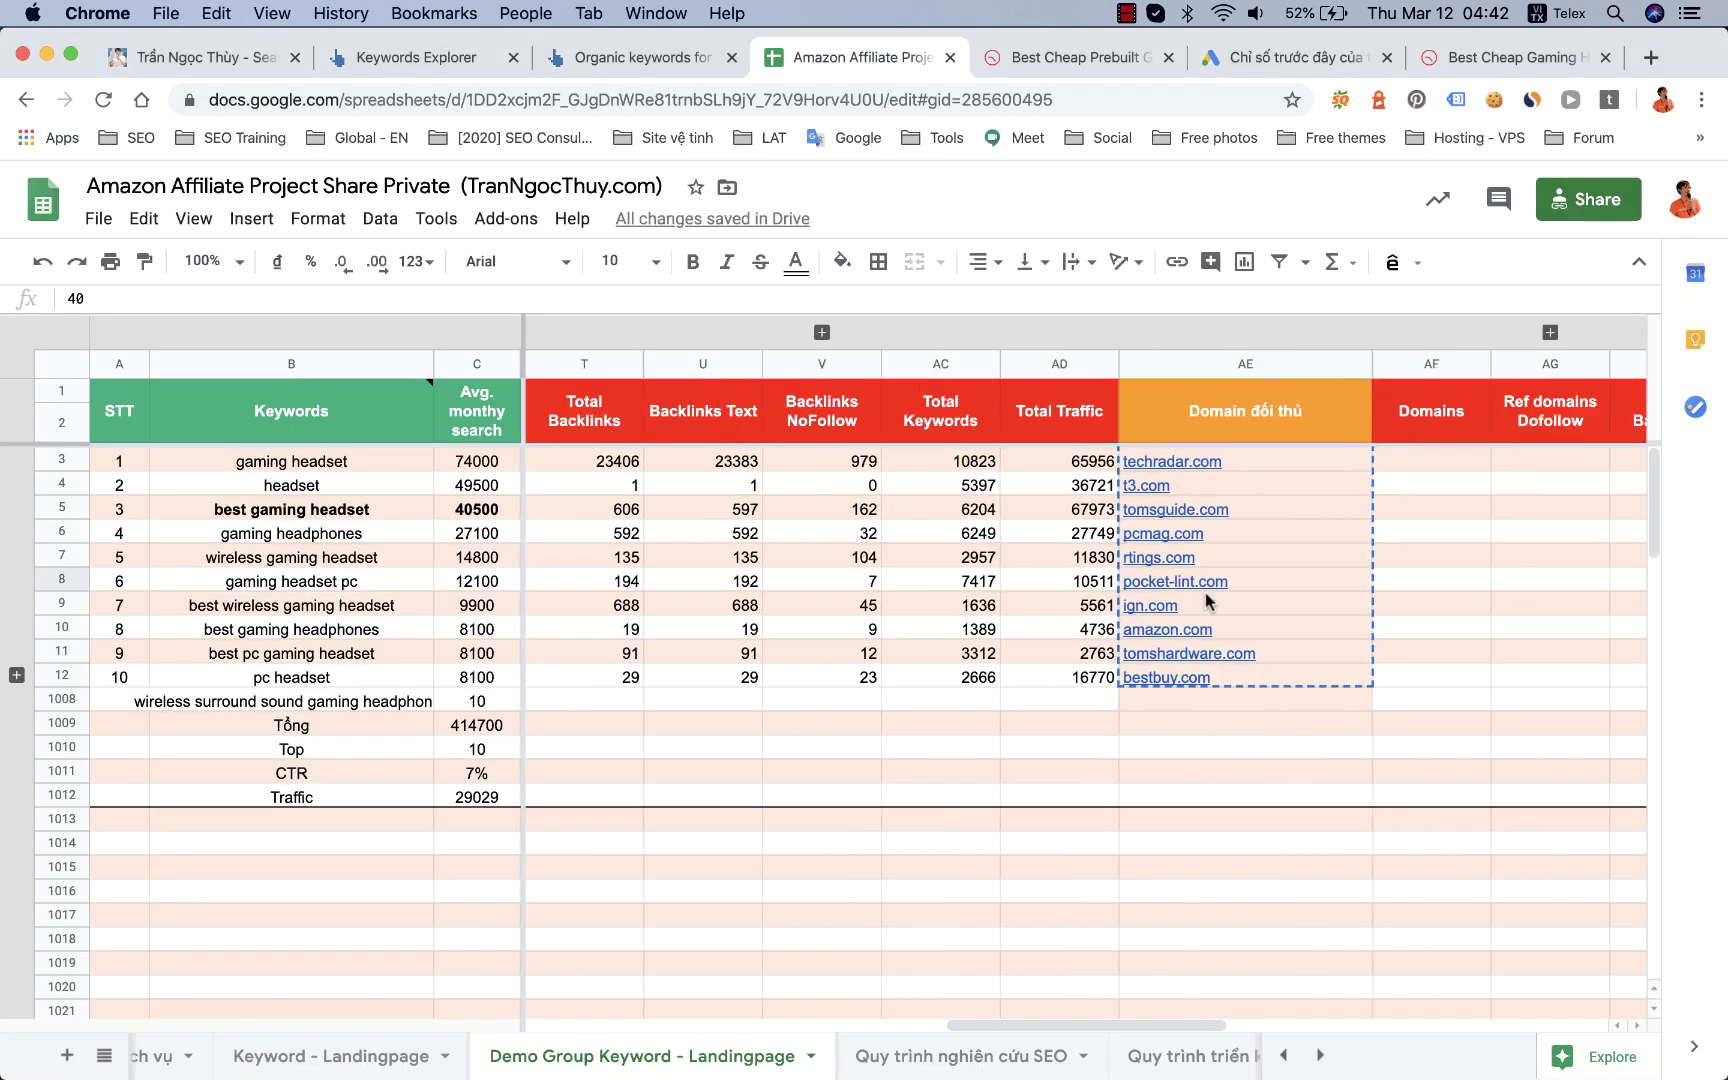
click(1308, 473)
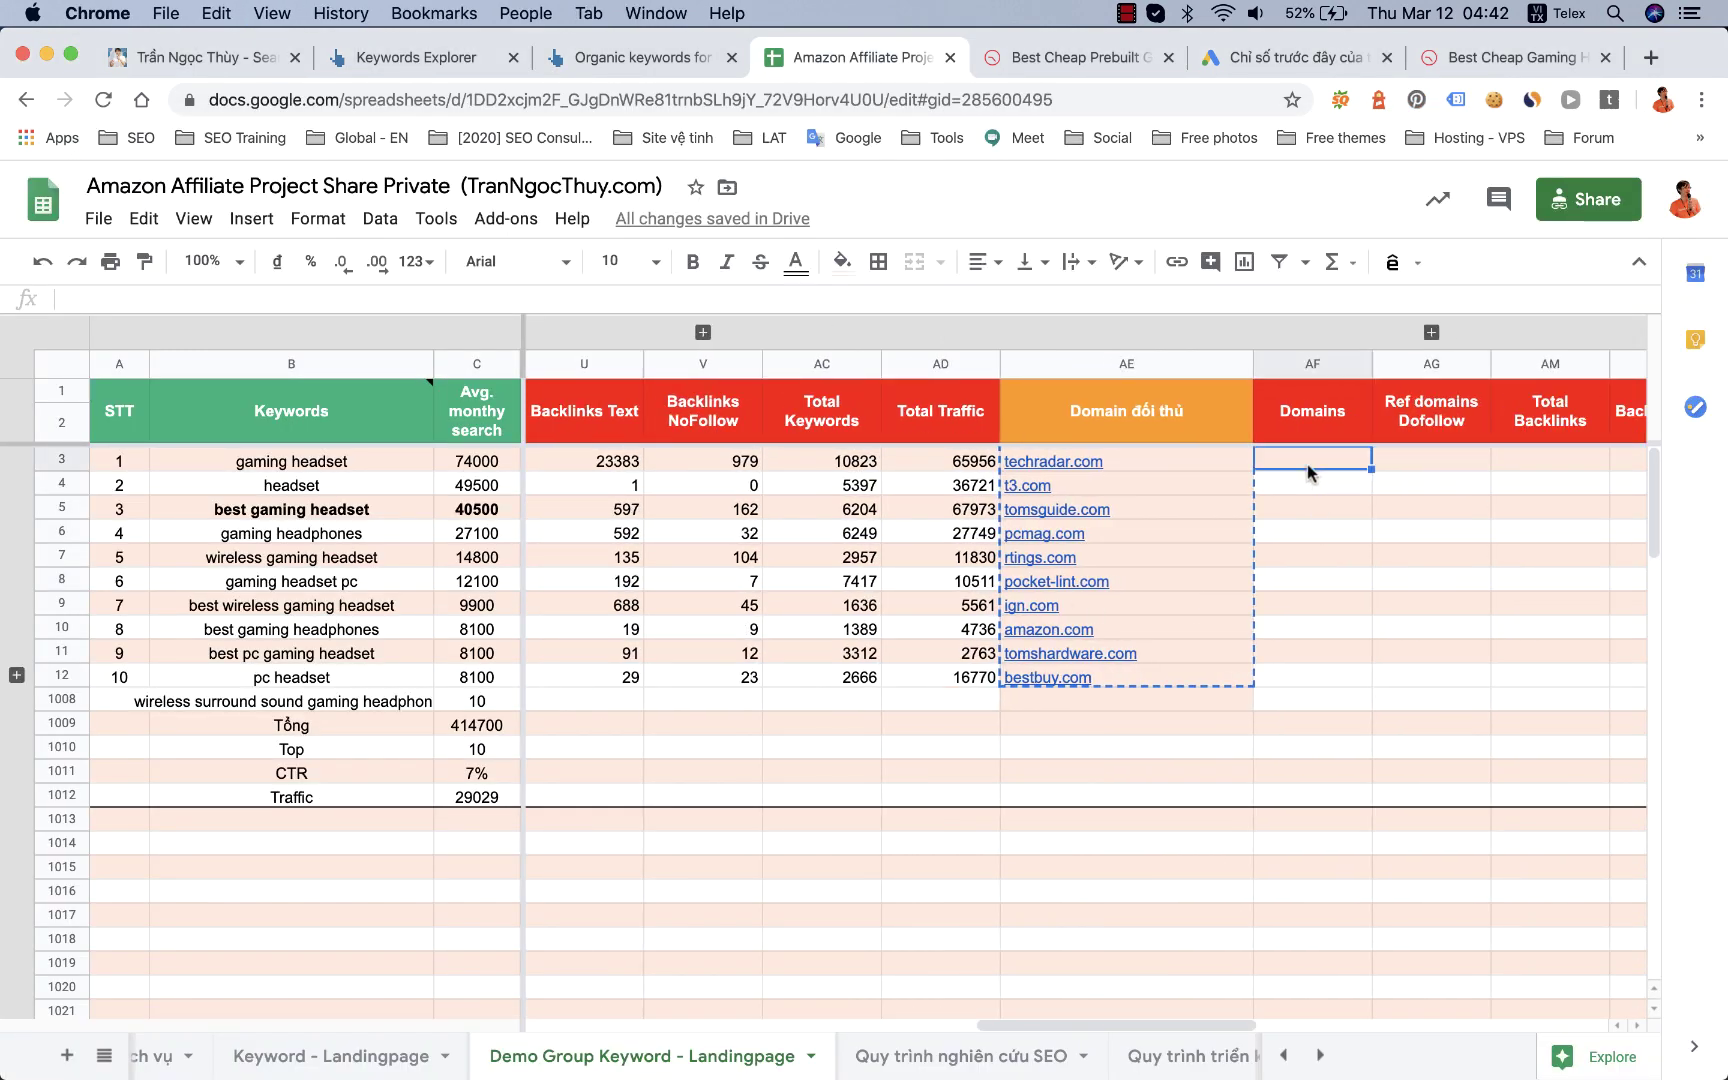
key(super+v)
scroll(1335, 581, right, 5)
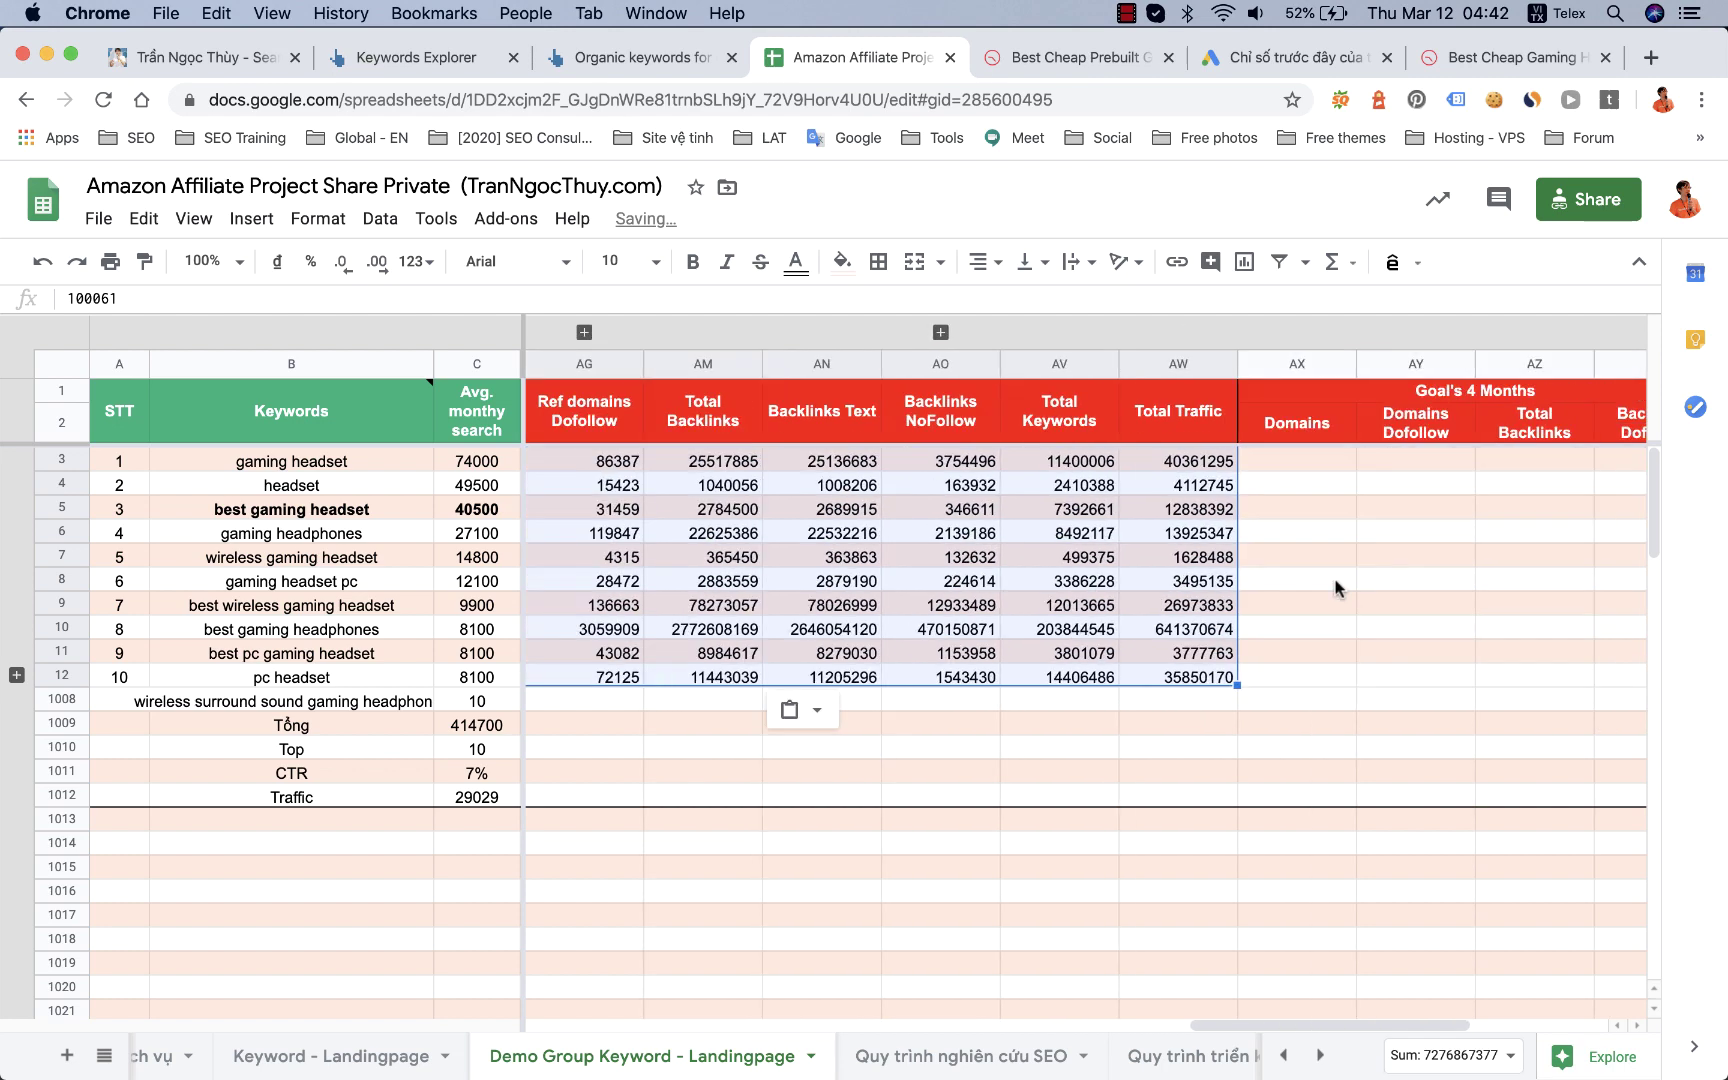
scroll(1335, 585, left, 6)
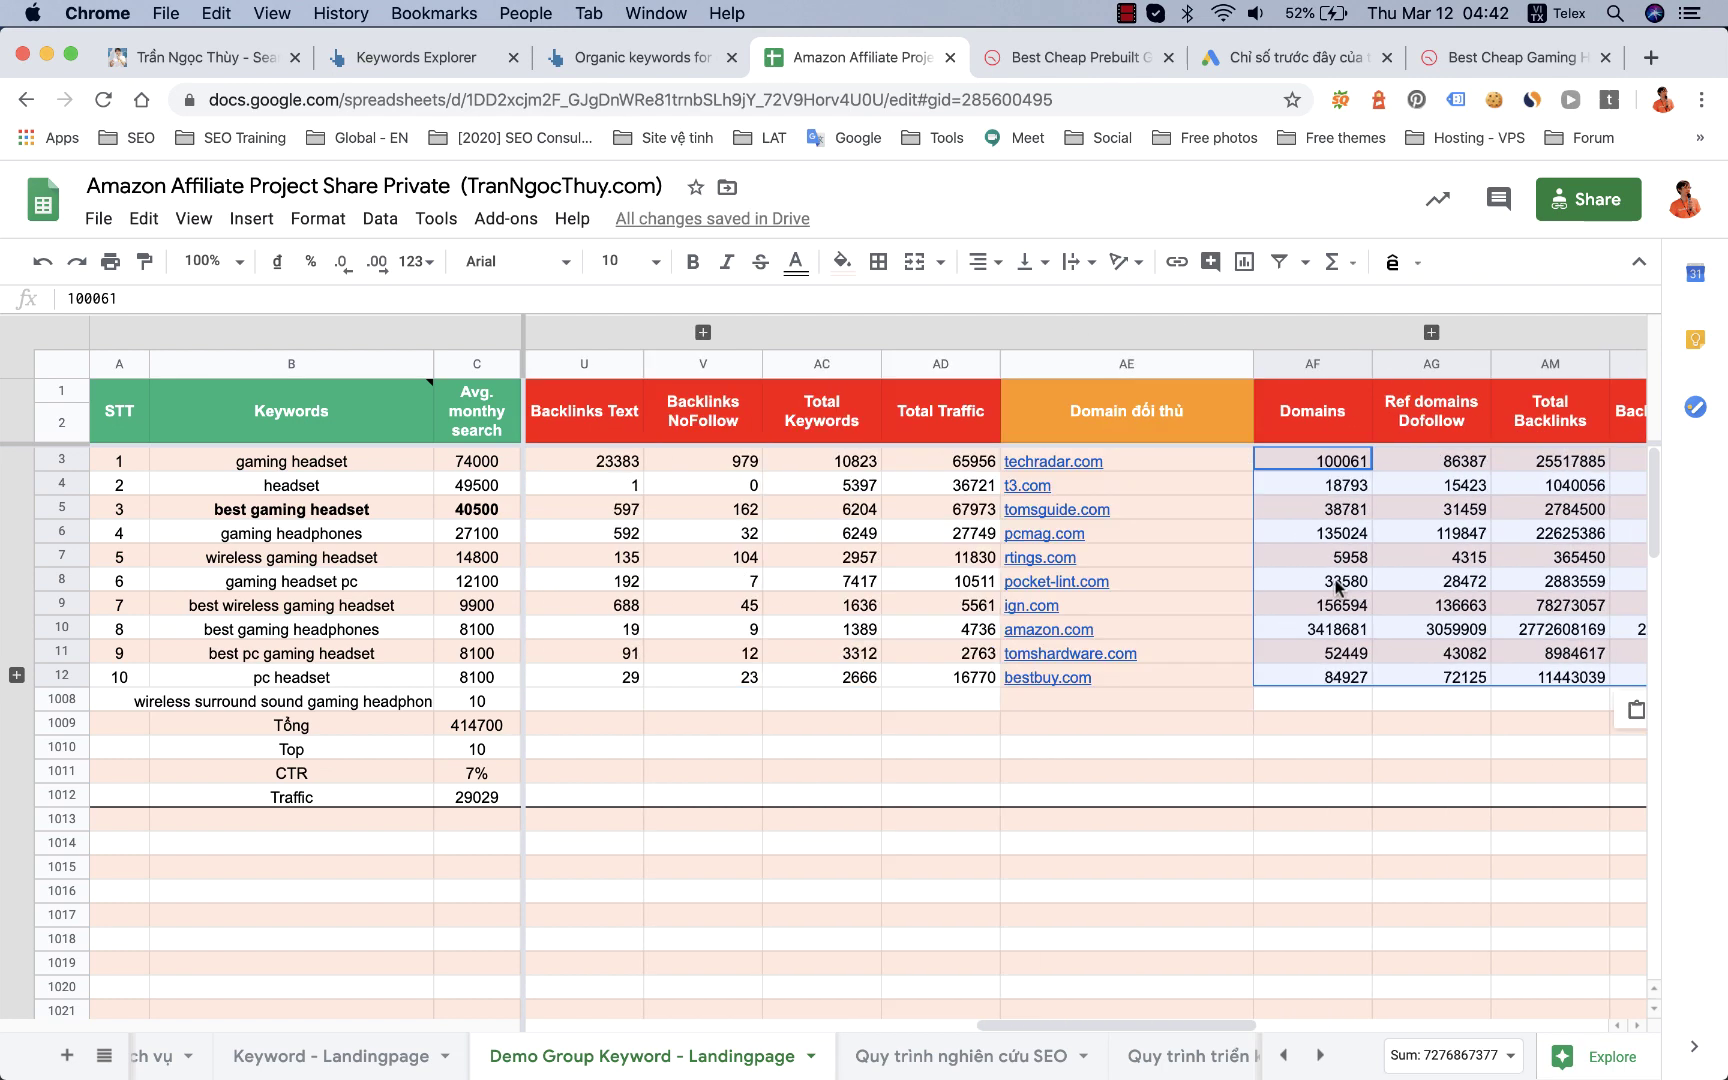
scroll(901, 540, left, 3)
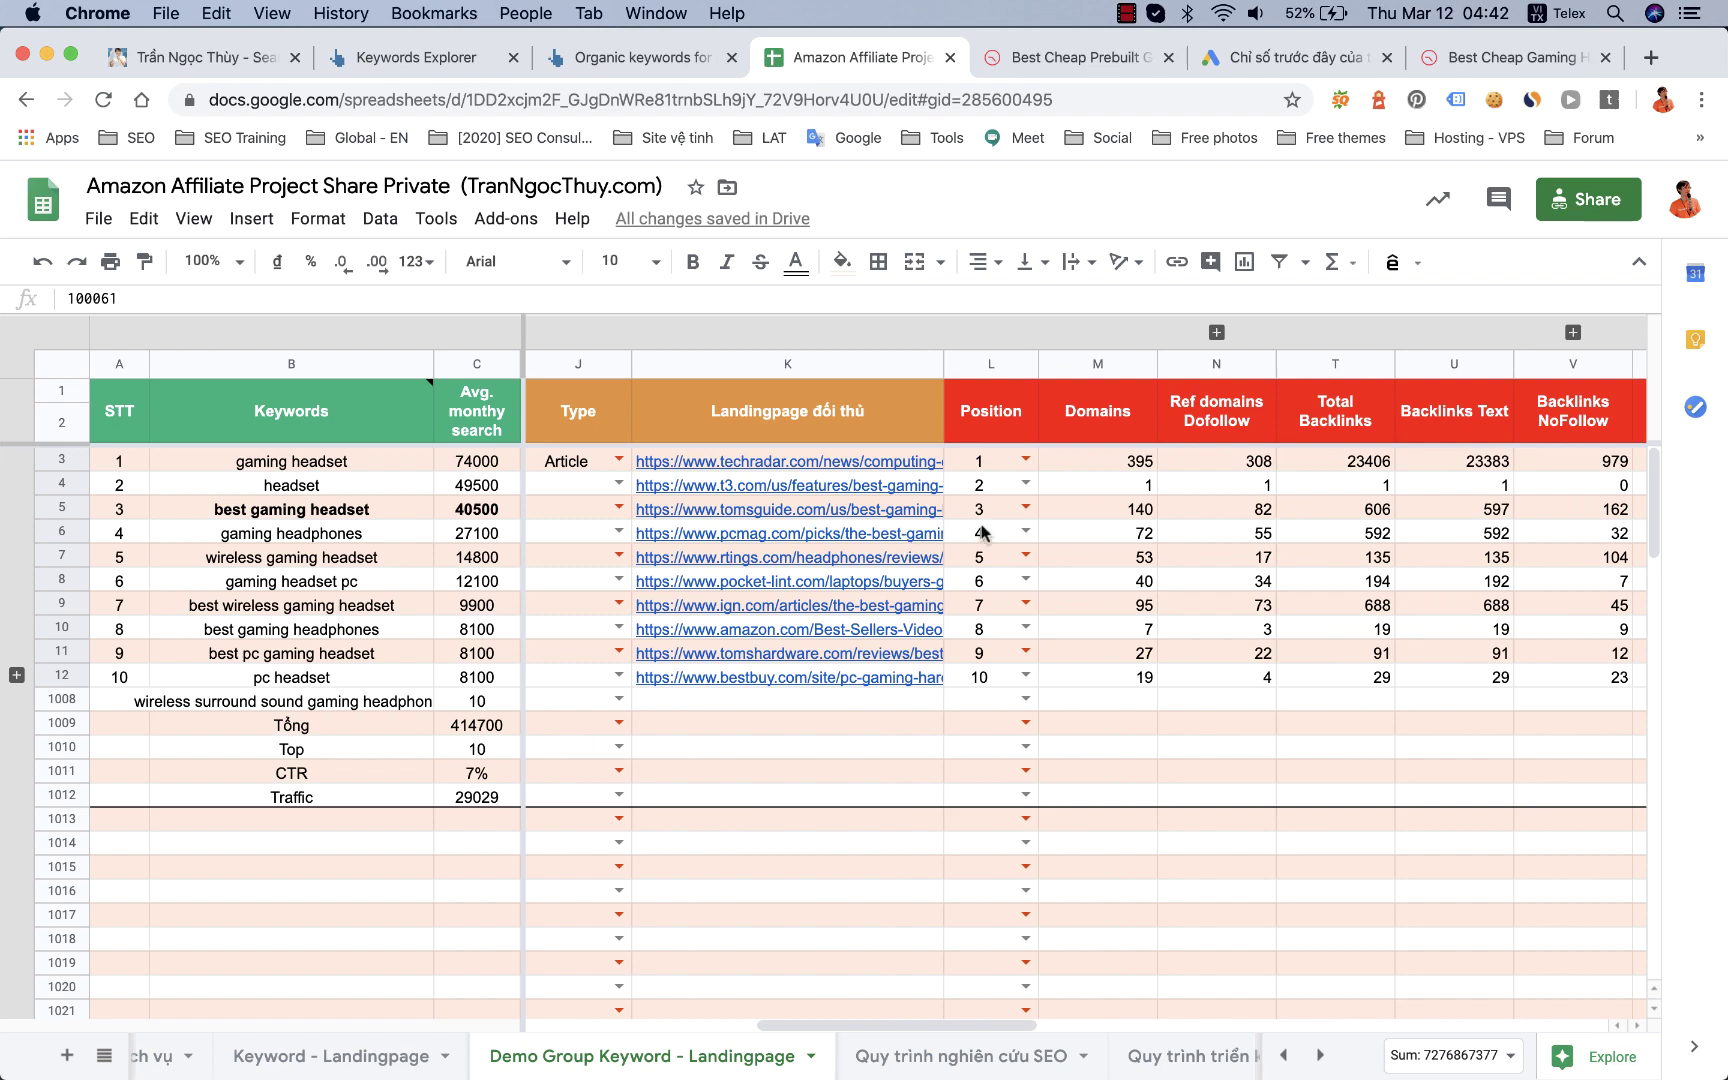
Step: Open the referring domains of the PC Gamer and TechRadar results from the Ahrefs SERP overview for "best gaming headset" in separate browser tabs
click(858, 466)
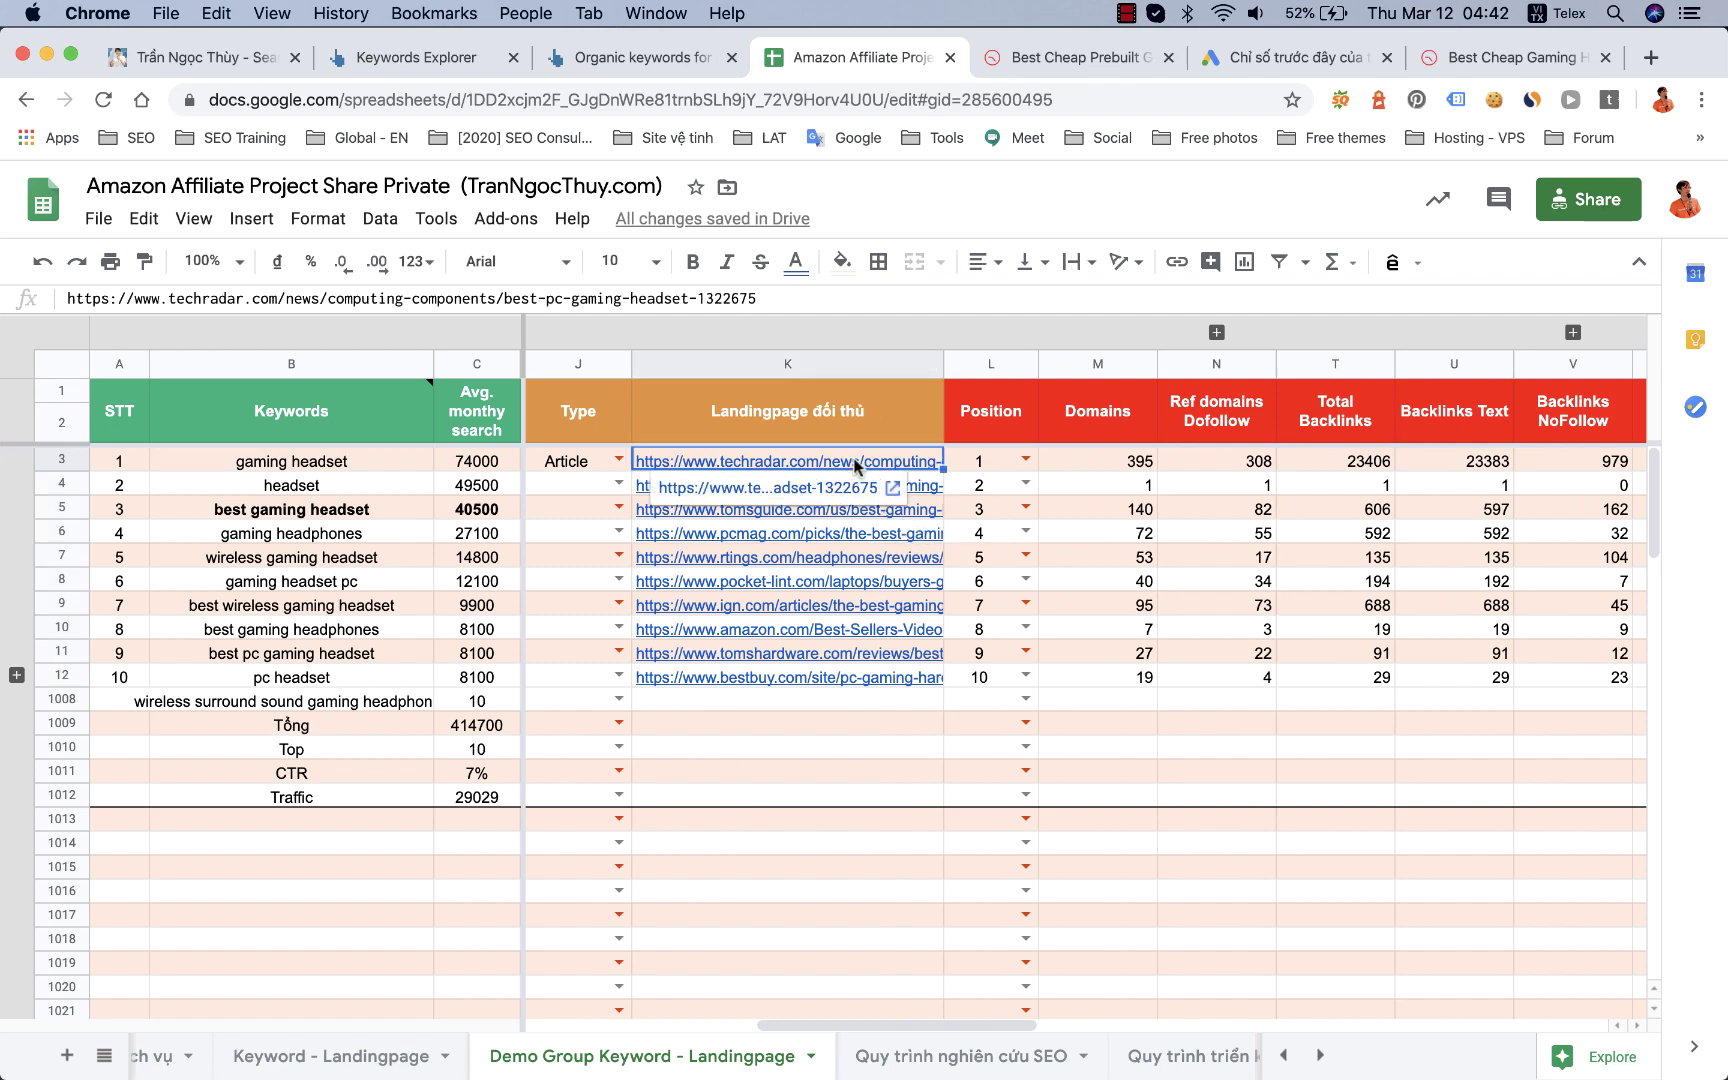
click(416, 57)
scroll(413, 355, up, 15)
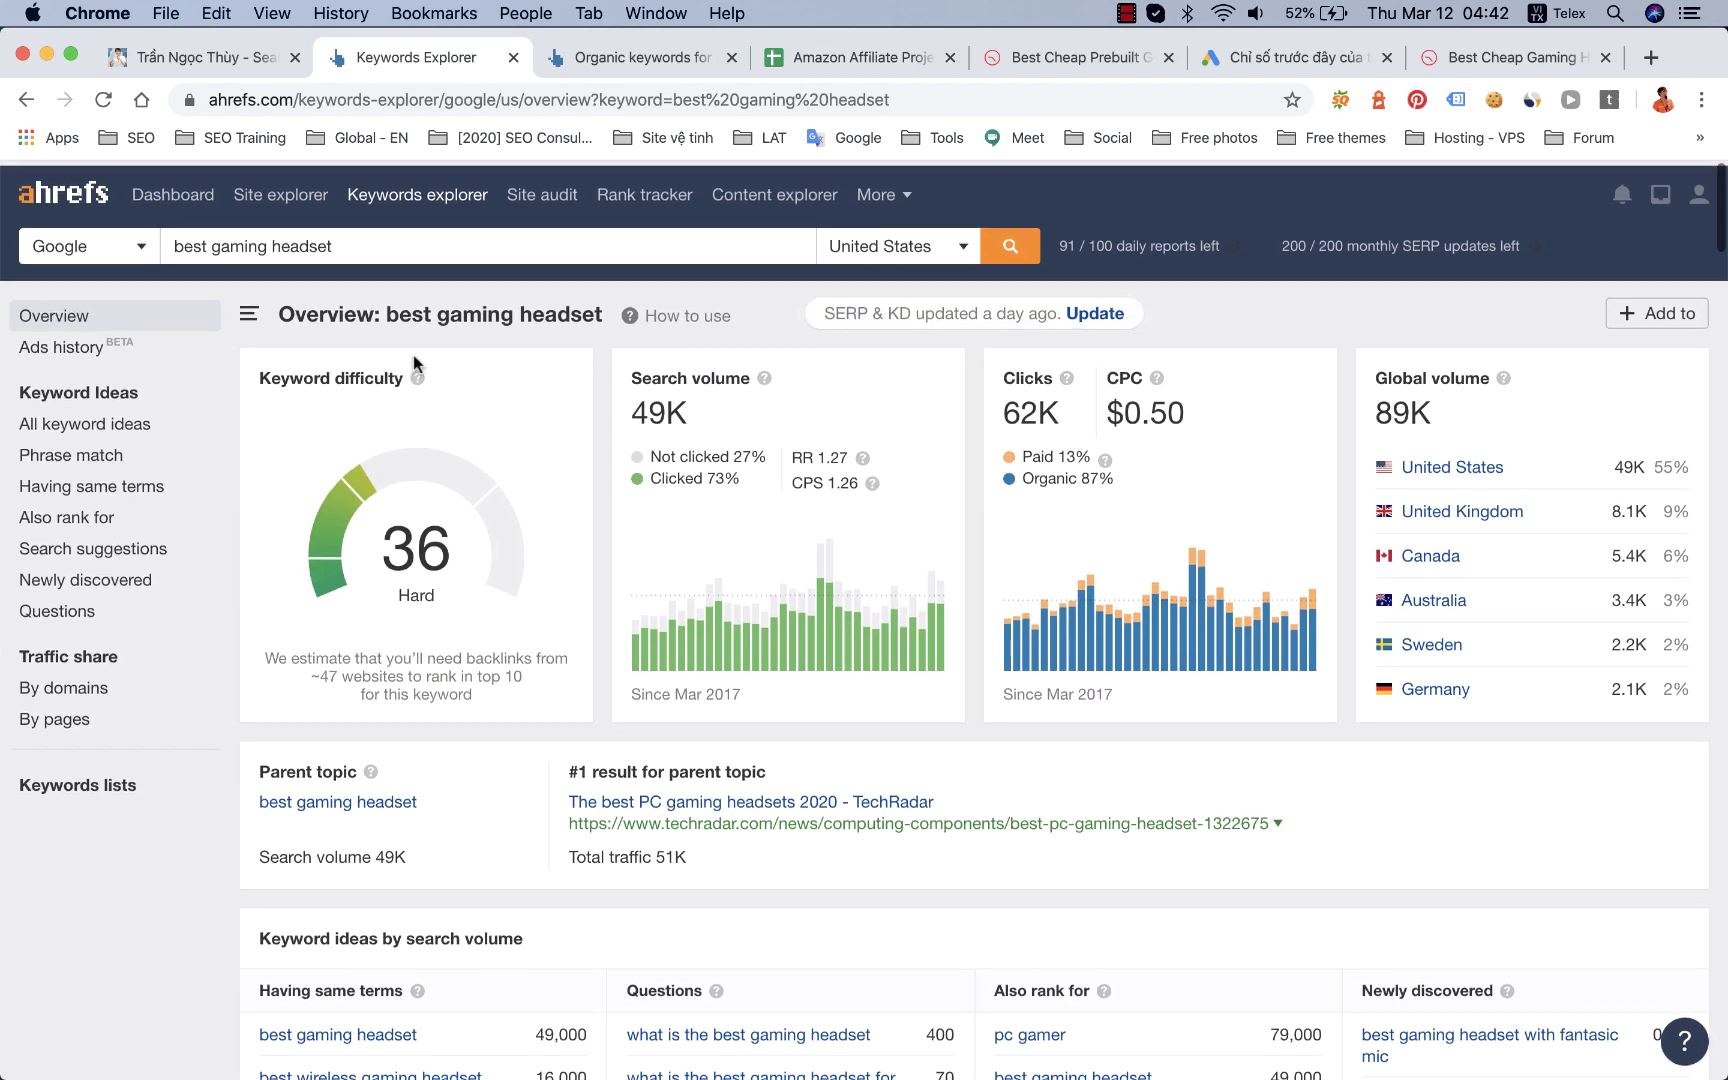
scroll(413, 355, down, 2)
scroll(1041, 605, down, 20)
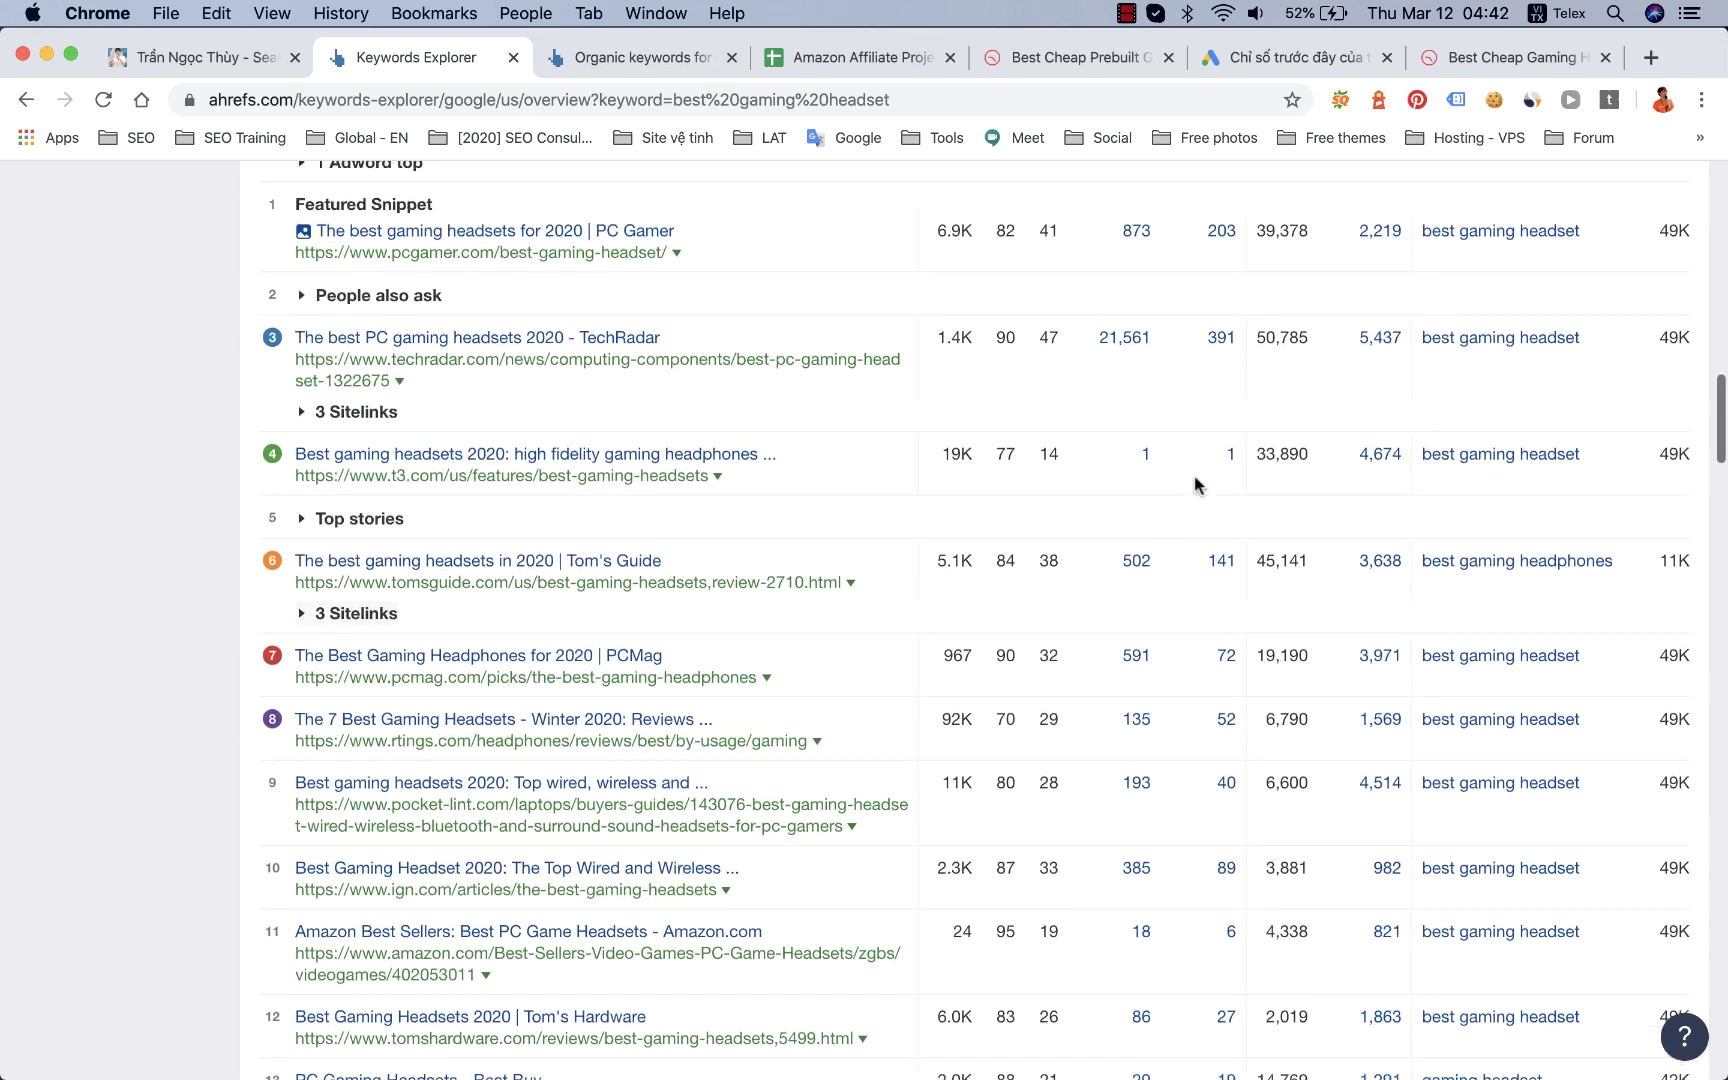
scroll(1205, 430, up, 3)
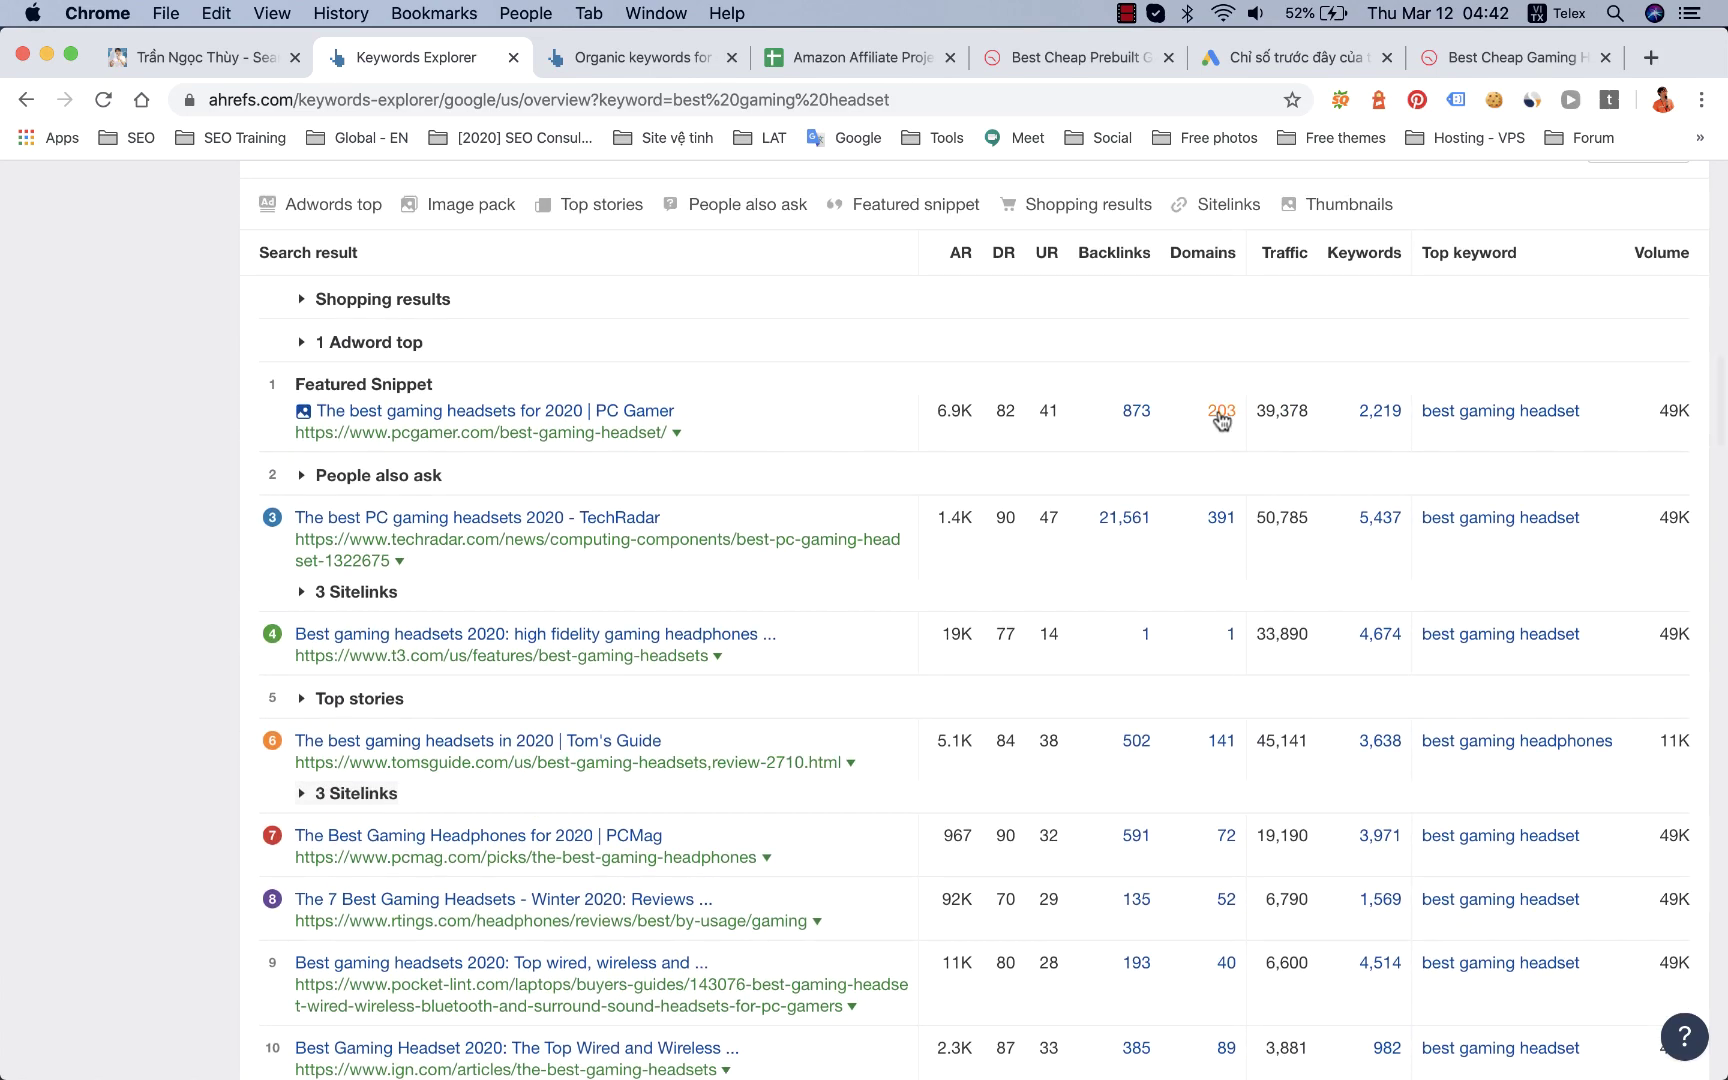
super+click(1221, 413)
super+click(1221, 518)
scroll(1207, 778, down, 4)
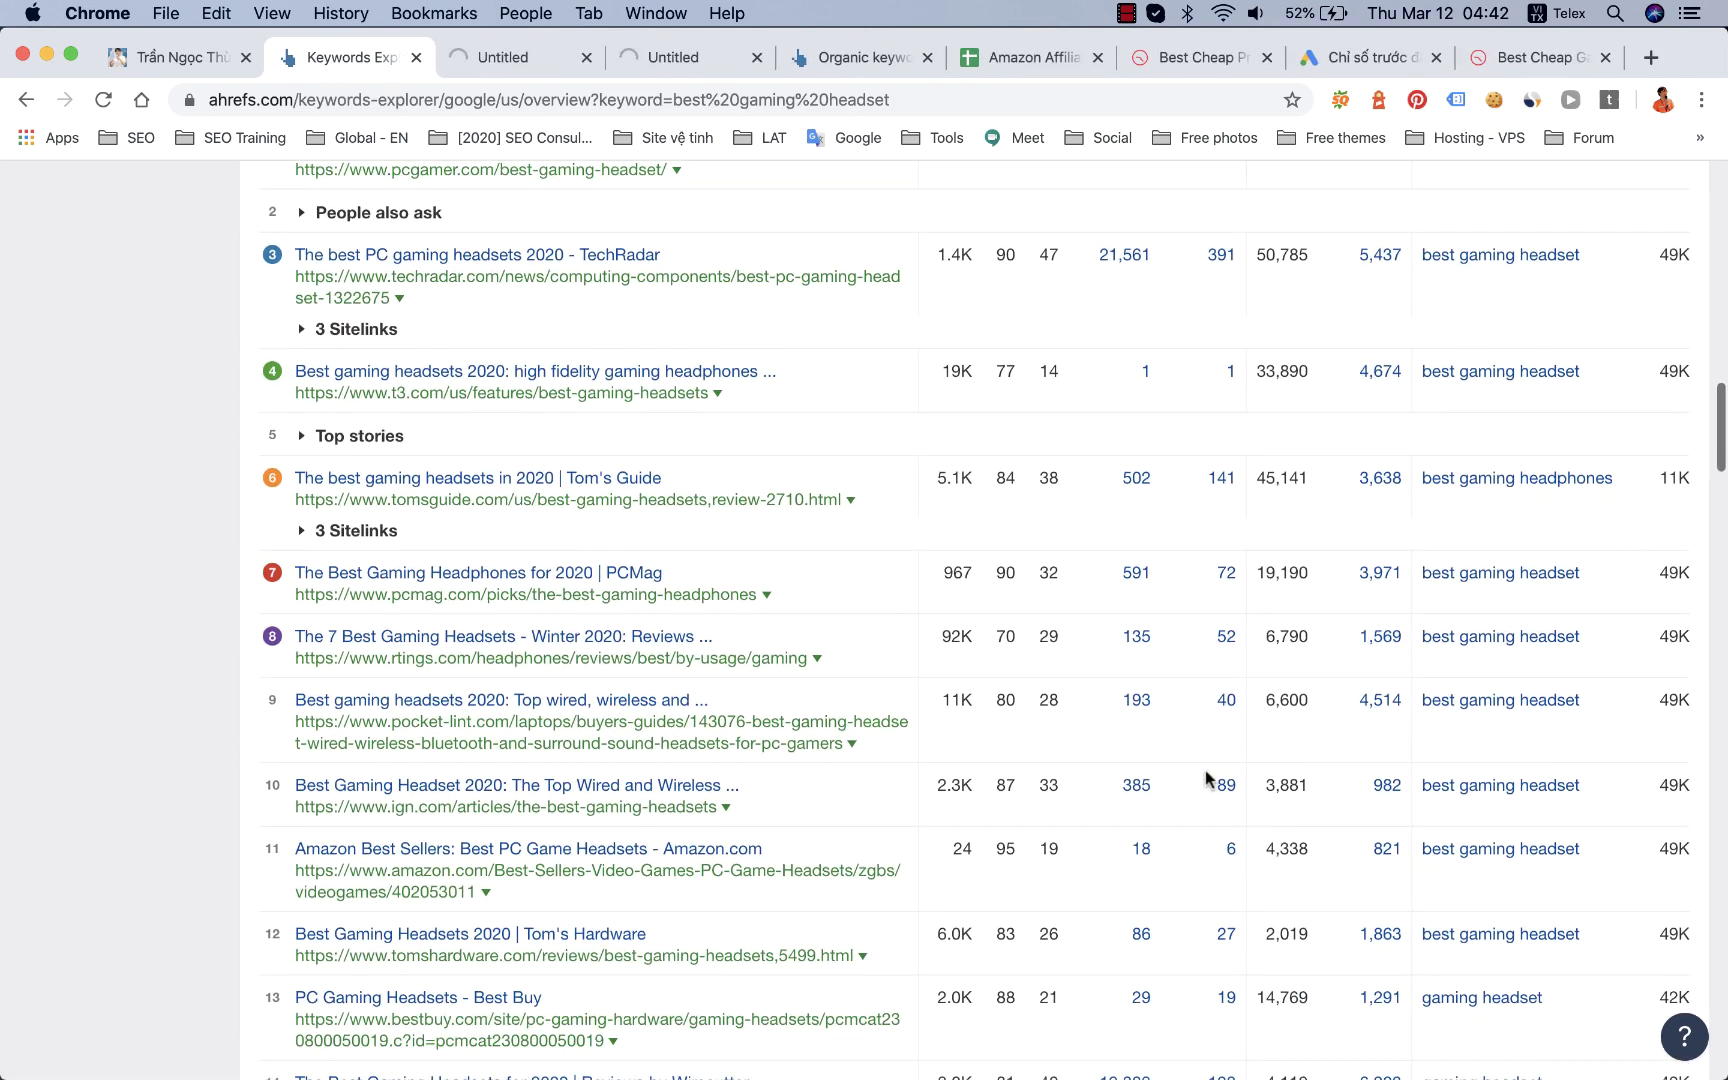
scroll(1207, 780, down, 2)
scroll(1207, 783, up, 6)
Step: Sort the PC Gamer and TechRadar referring domains by organic traffic in descending order
click(497, 62)
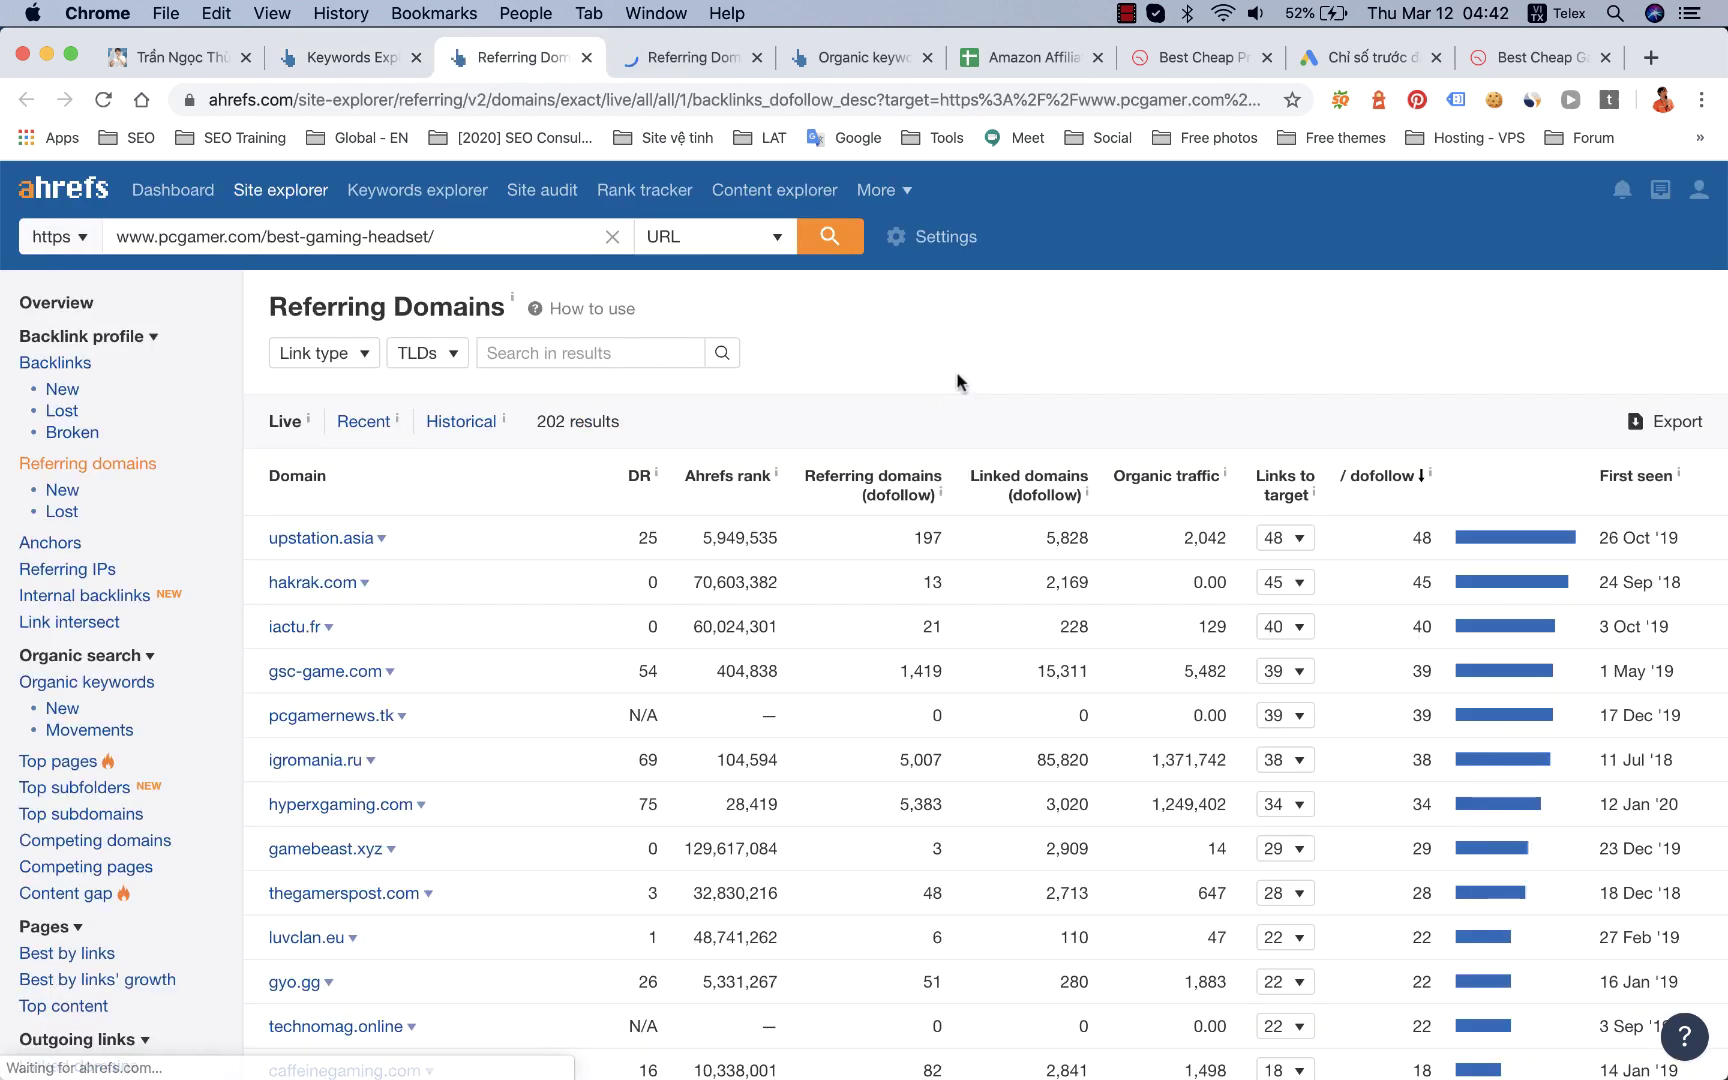
click(1168, 476)
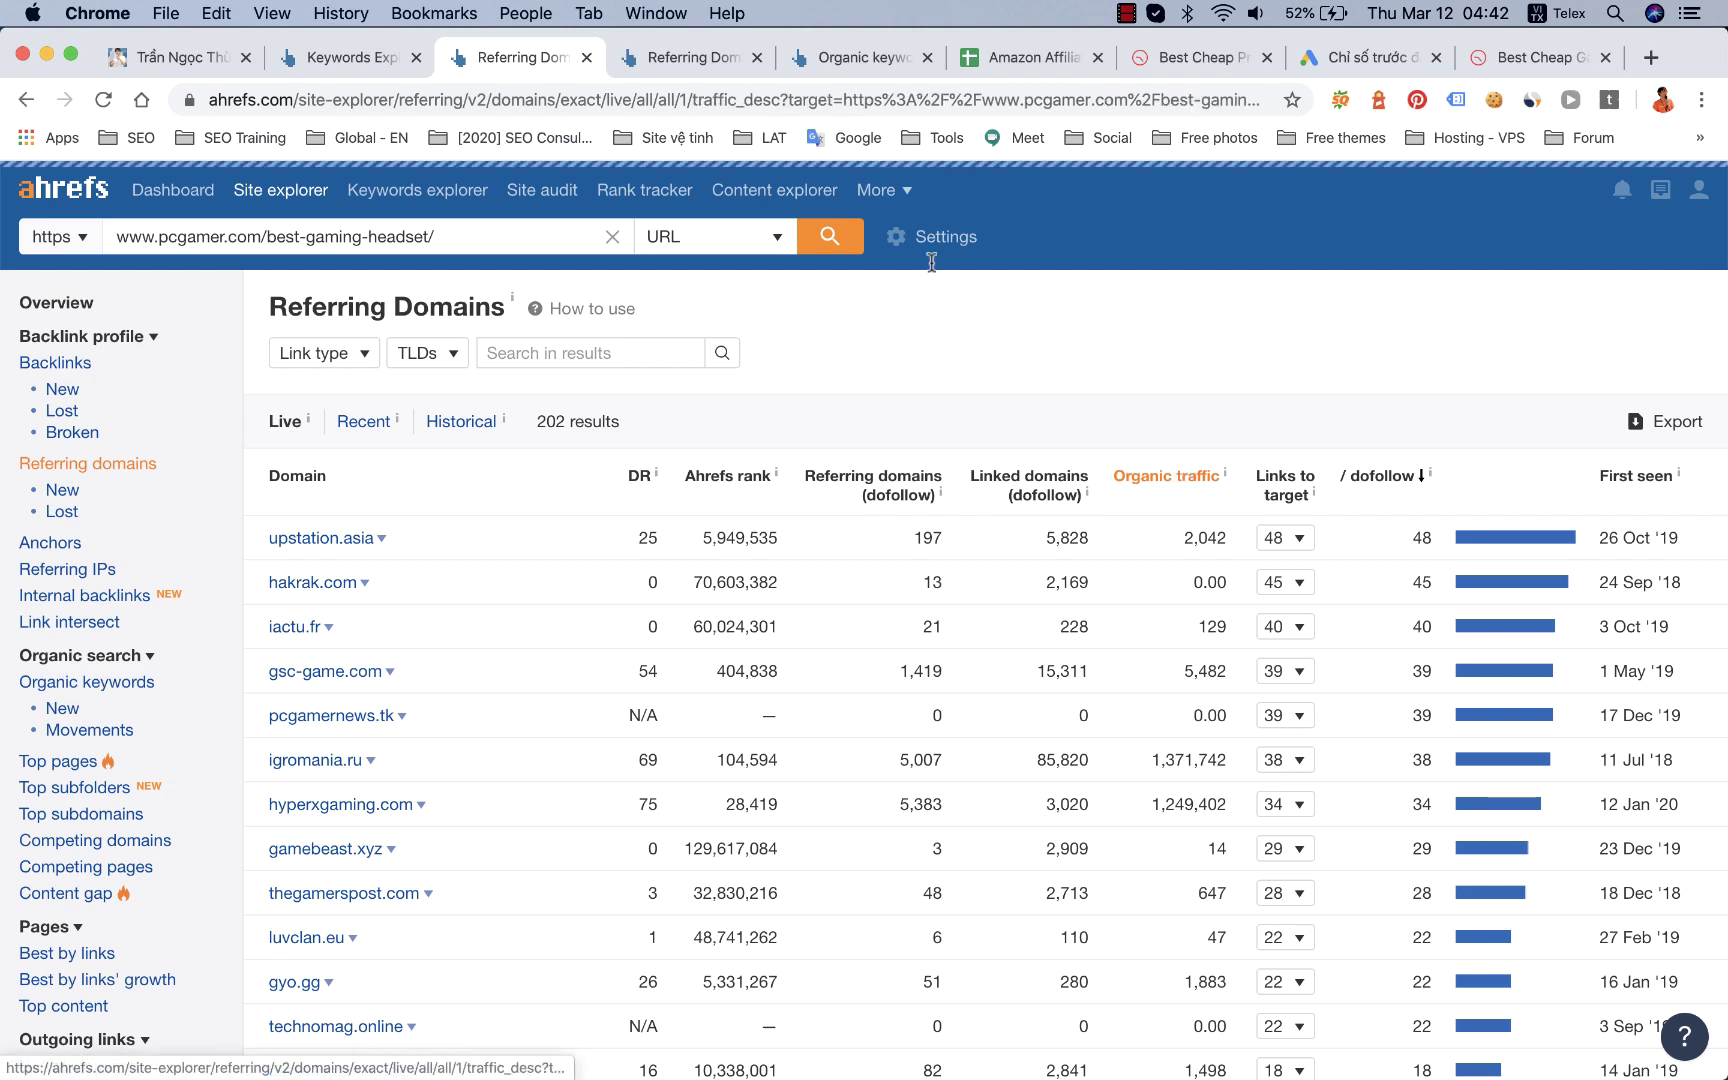
click(701, 63)
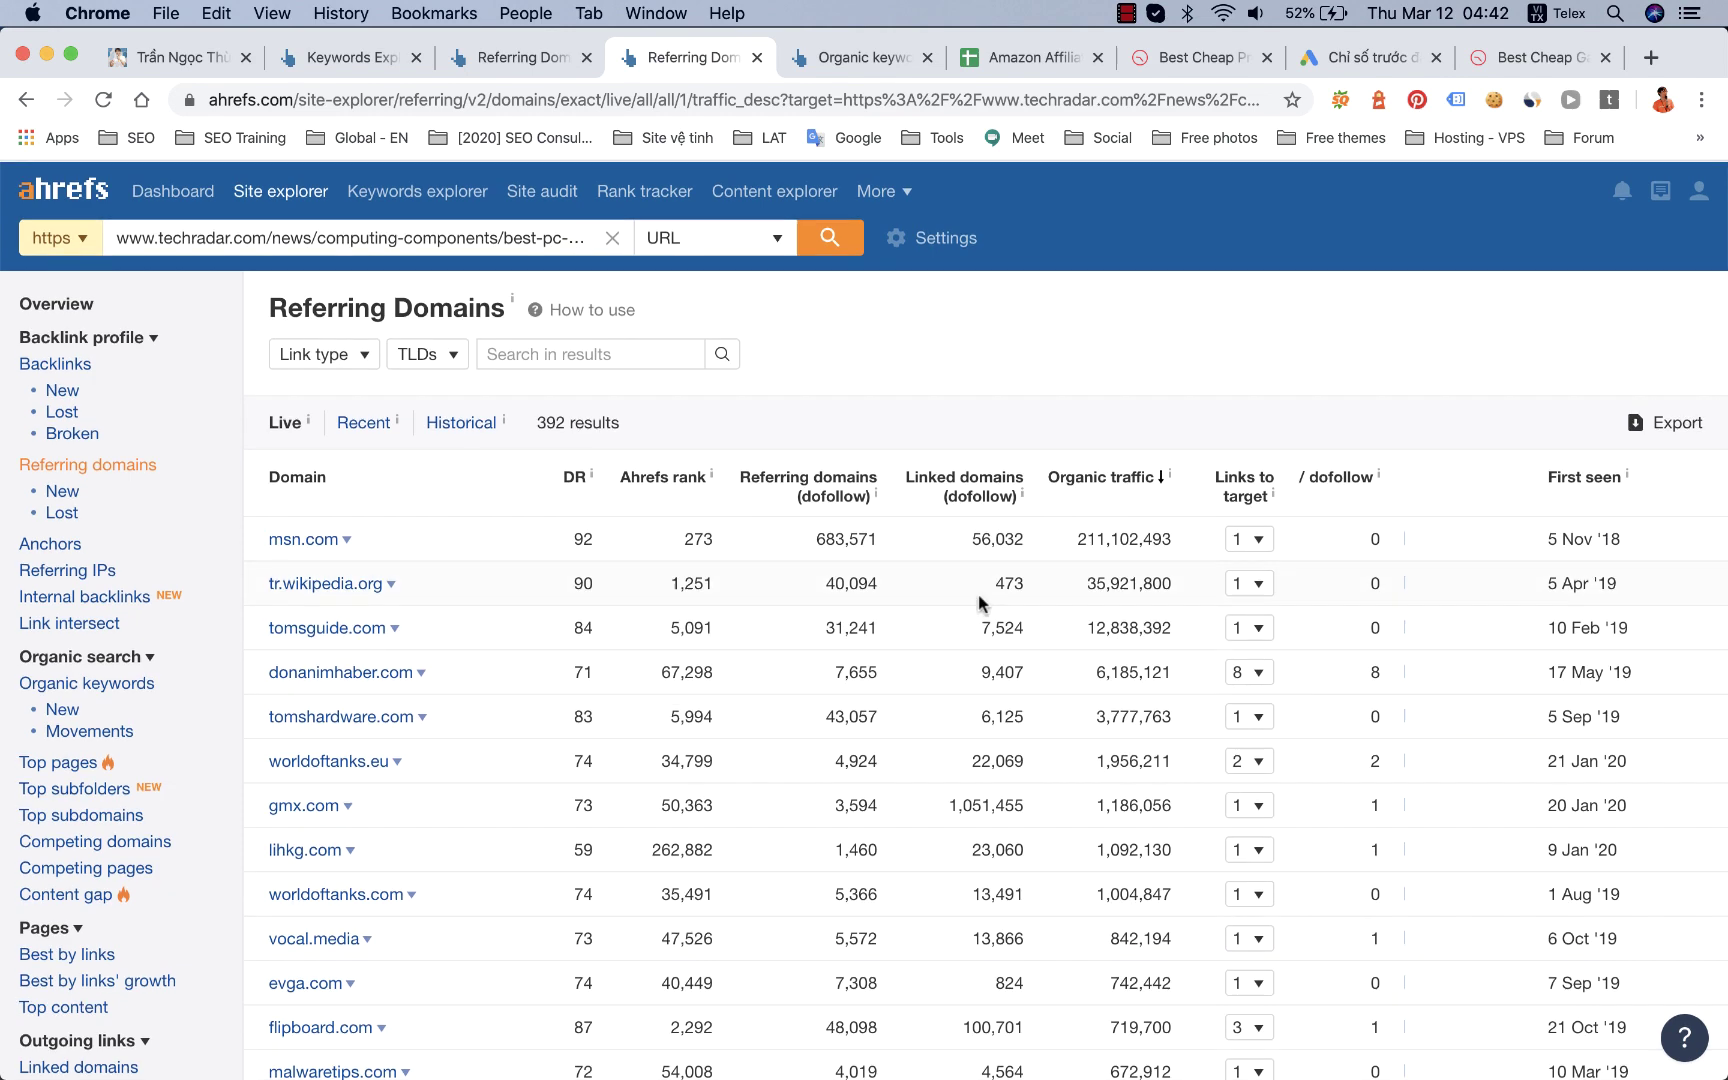
Step: Filter the TechRadar and PC Gamer referring domains to dofollow links only
click(312, 356)
click(333, 434)
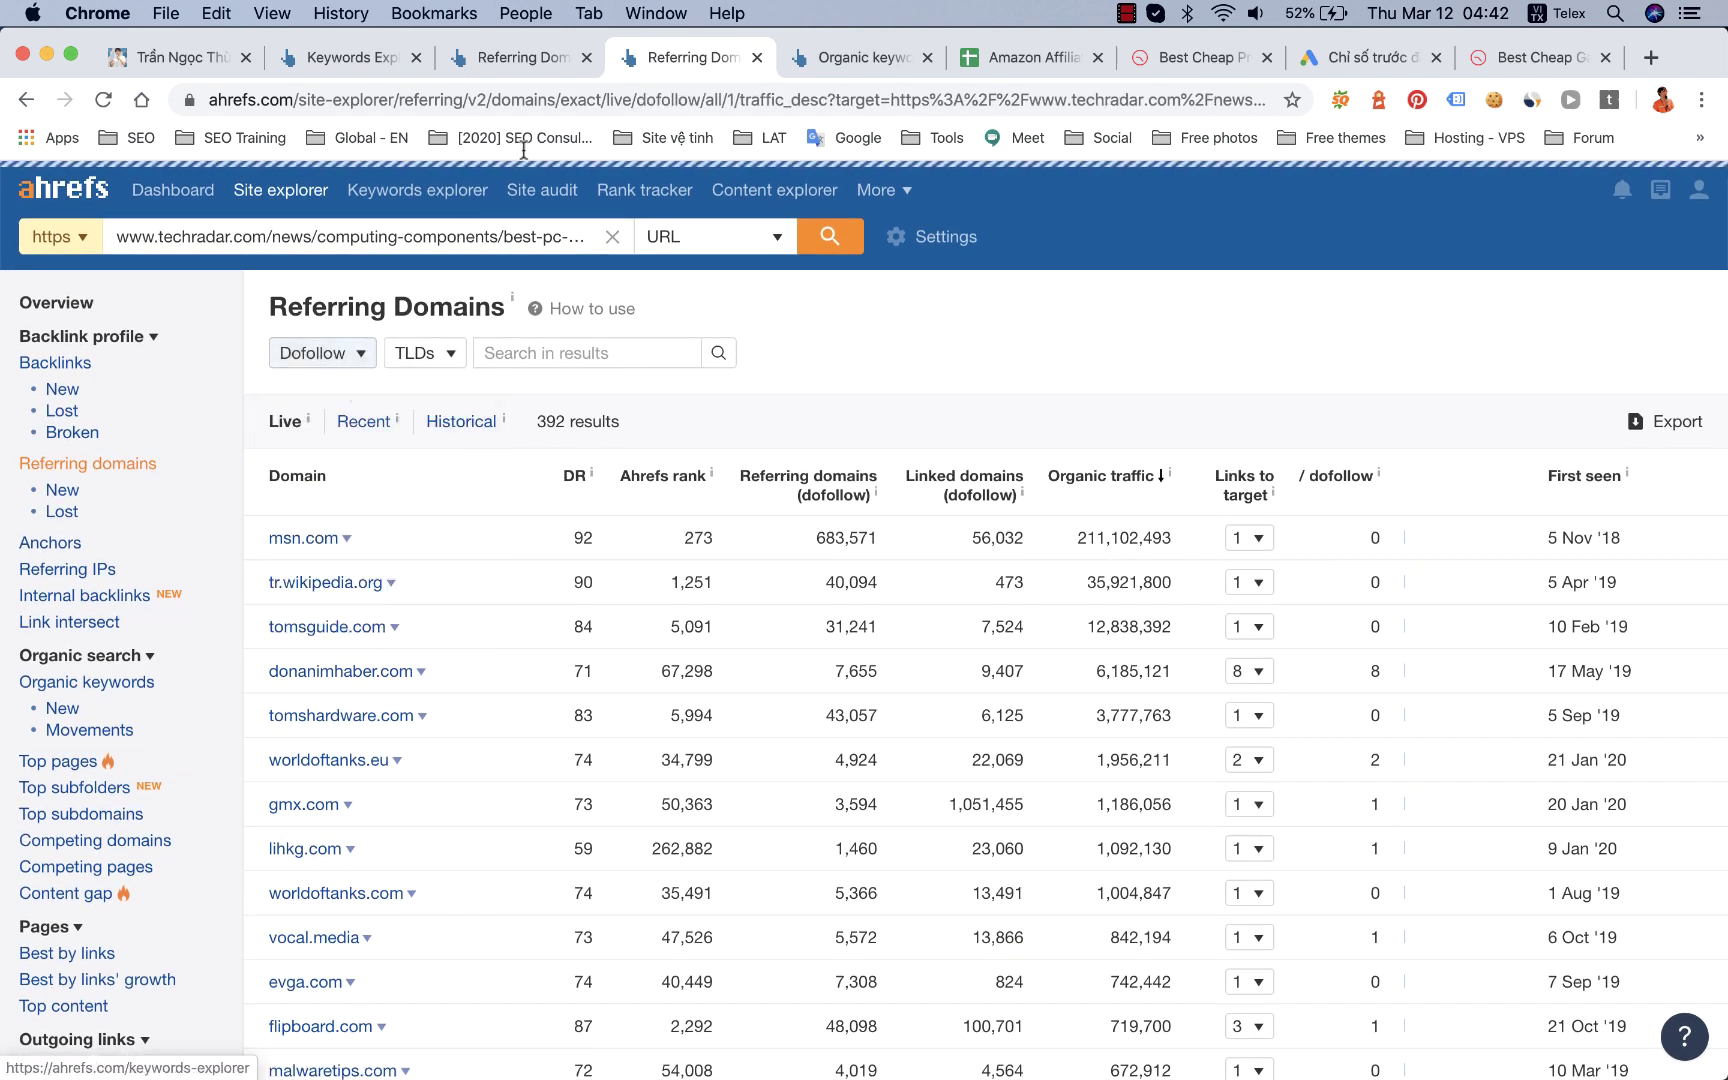
click(524, 62)
click(331, 358)
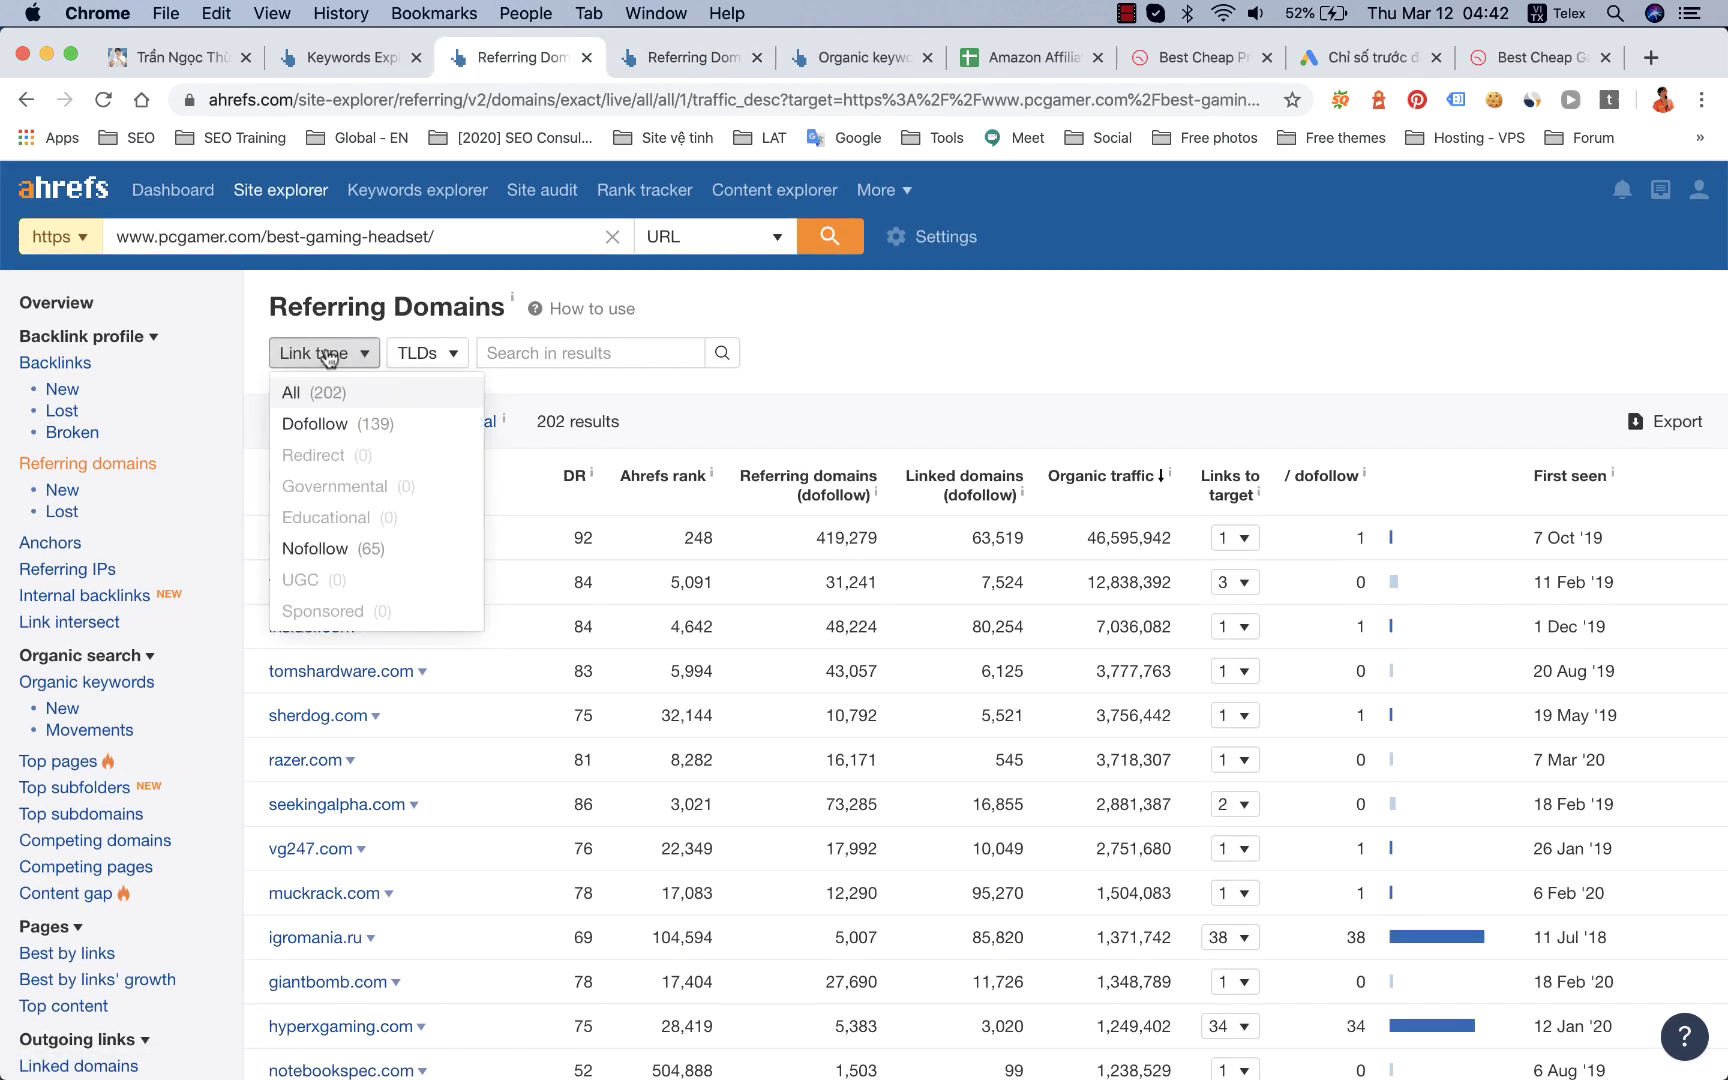
click(345, 432)
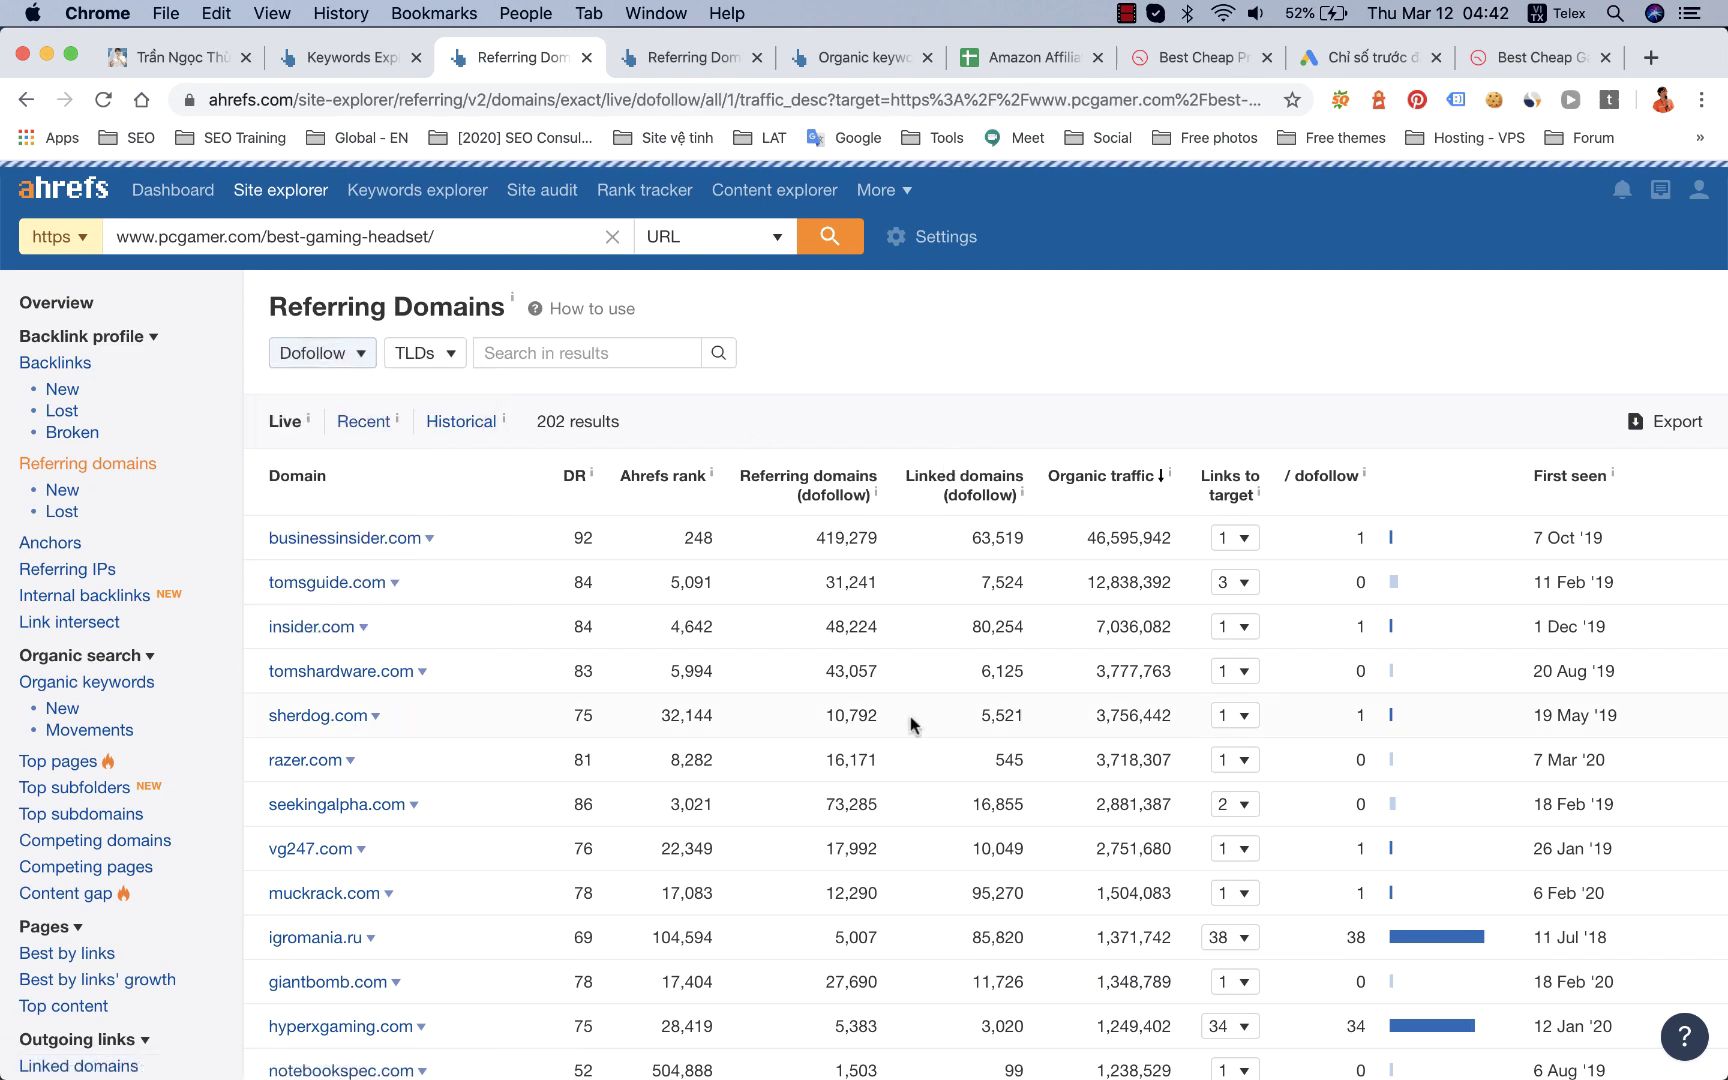
Step: Inspect the referring pages and anchors of the businessinsider.com and insider.com backlinks to the PC Gamer page, then collapse both
click(1222, 540)
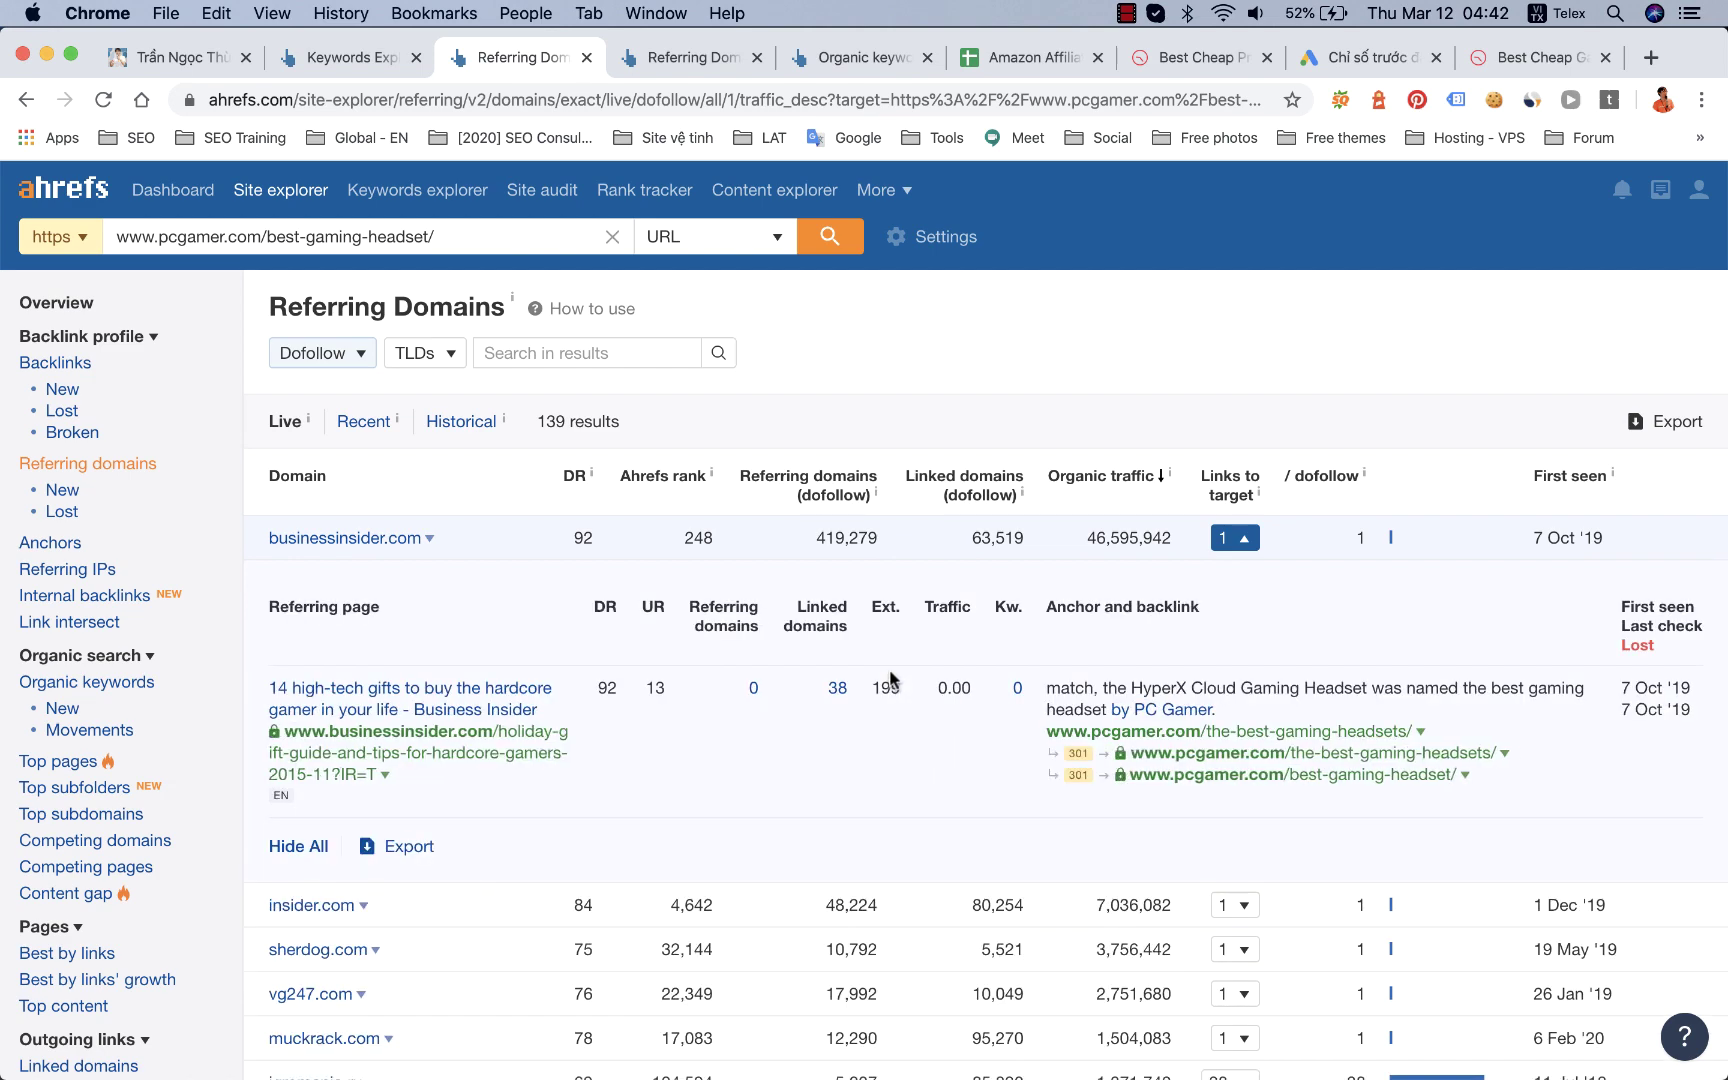
scroll(895, 665, down, 3)
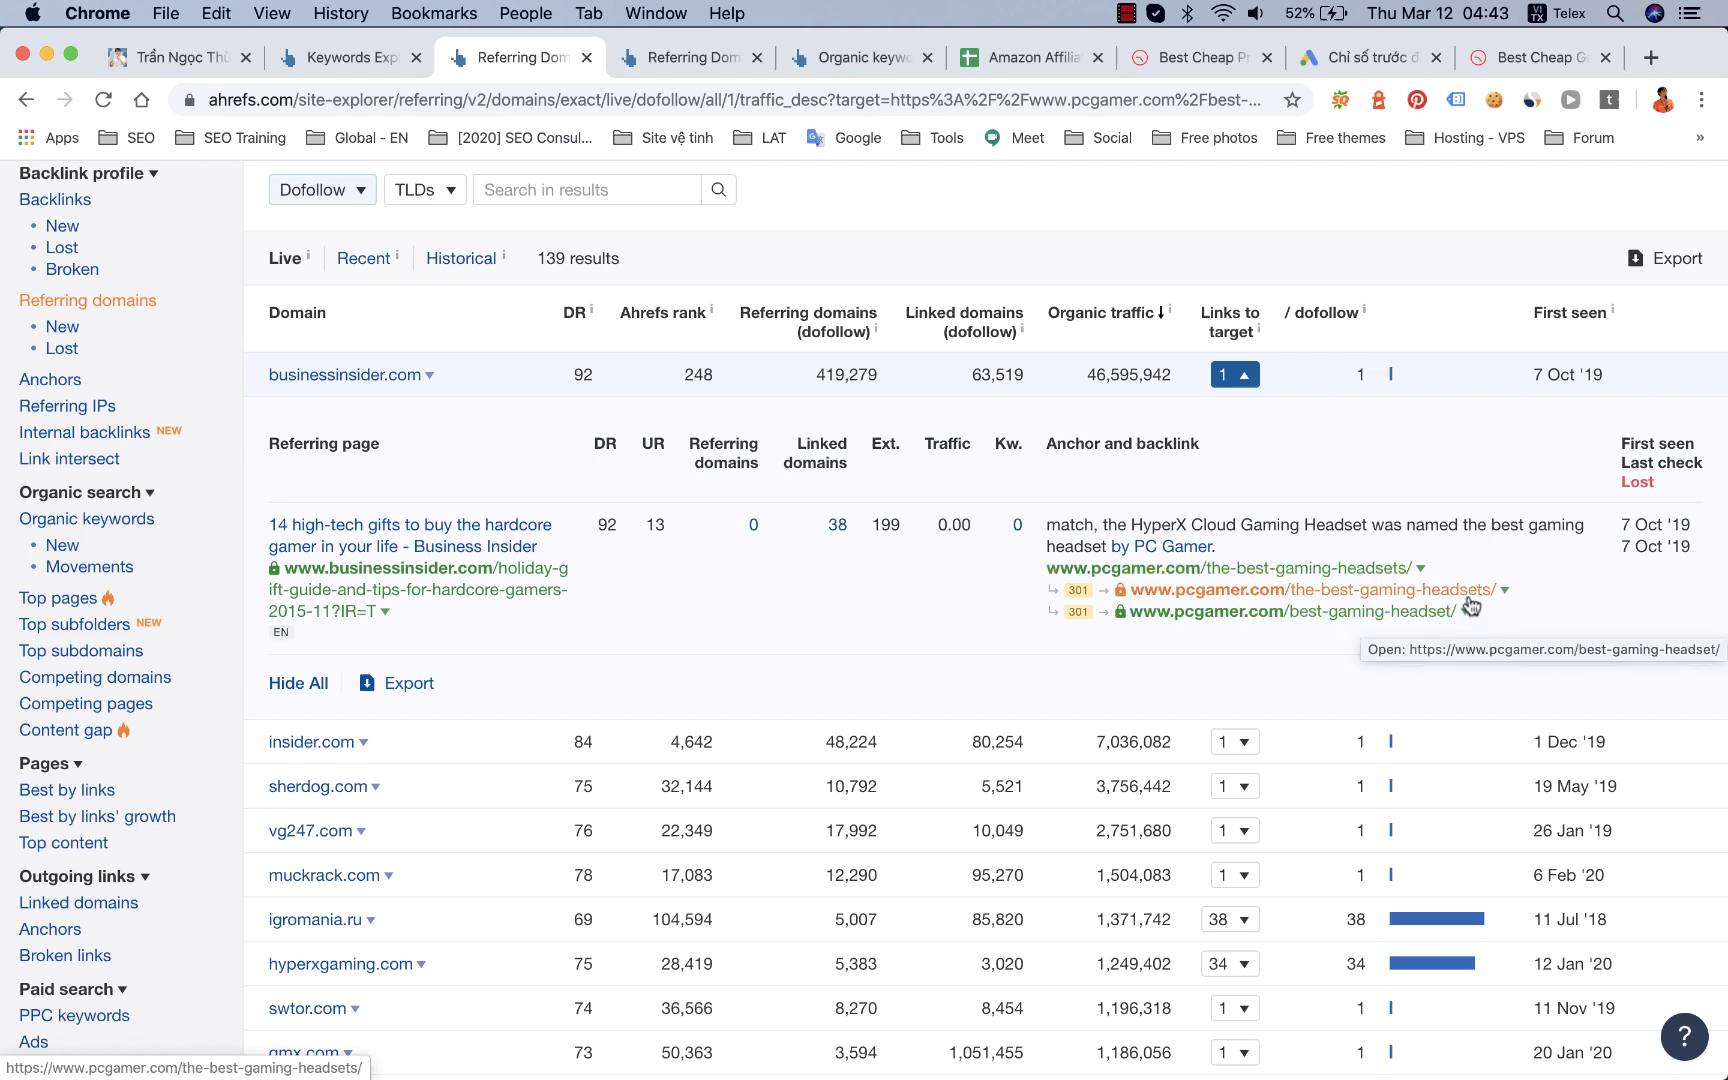
scroll(452, 607, down, 3)
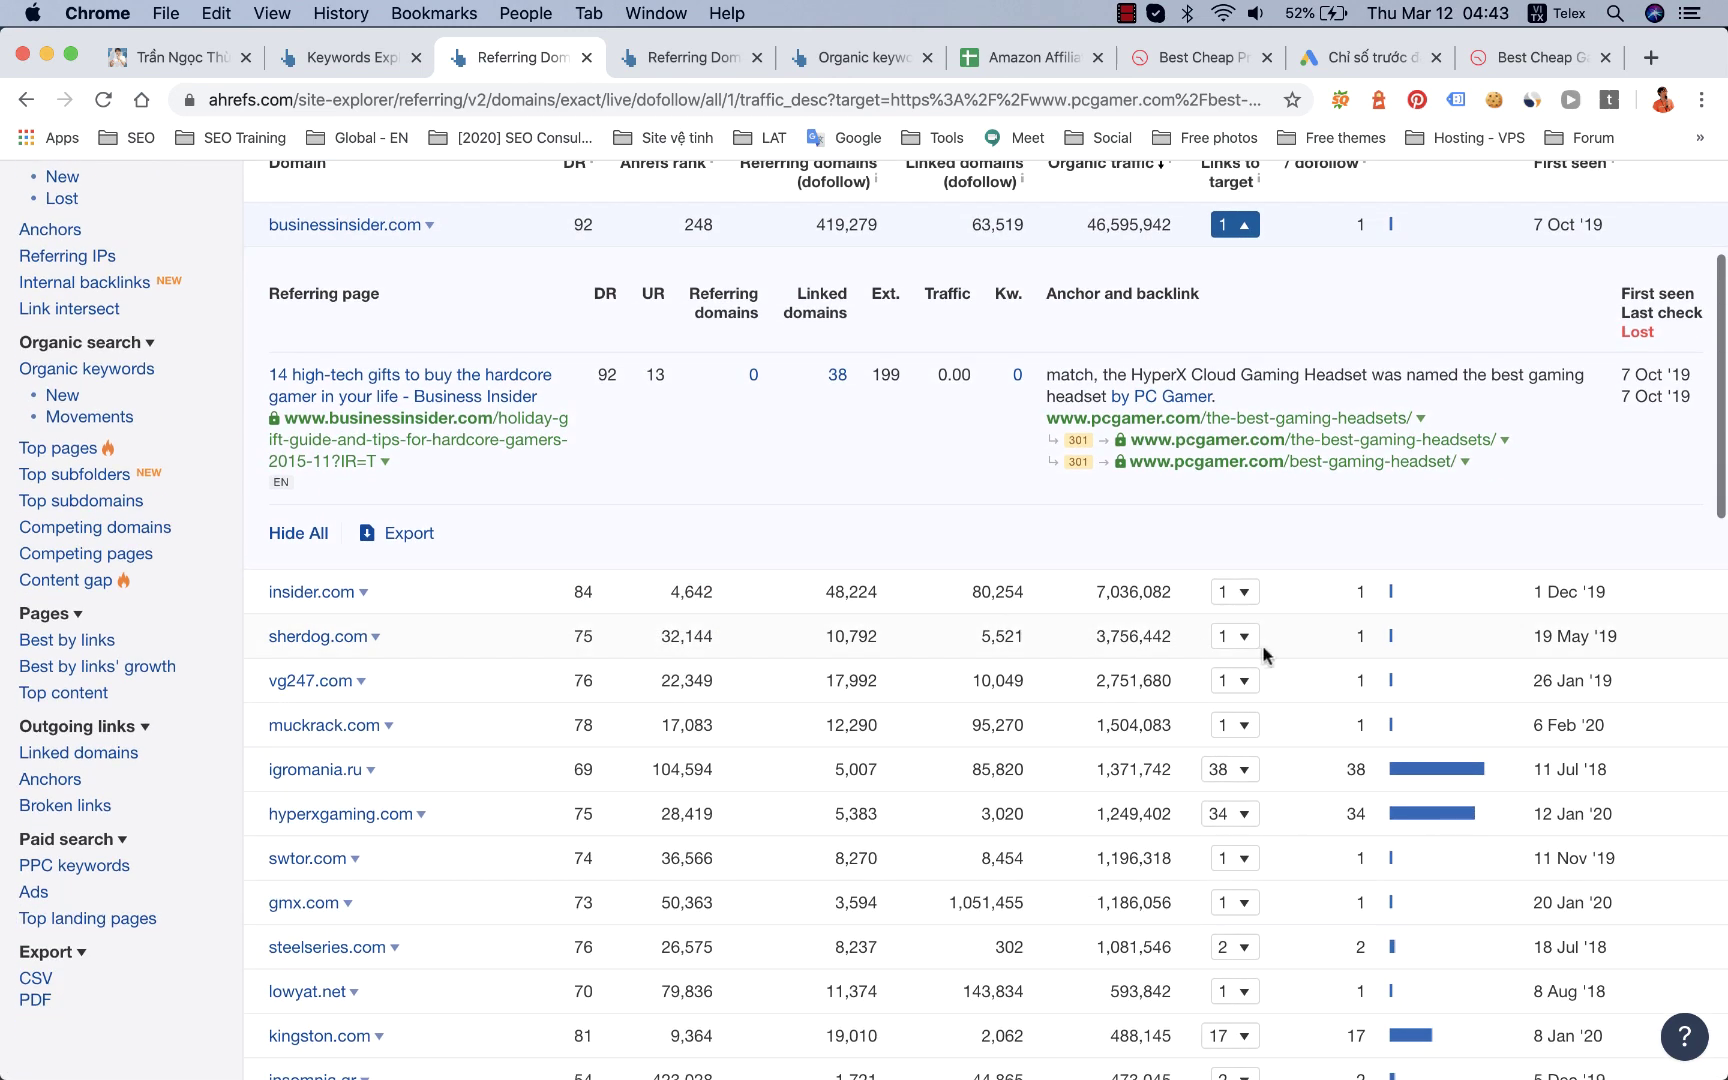
click(1238, 594)
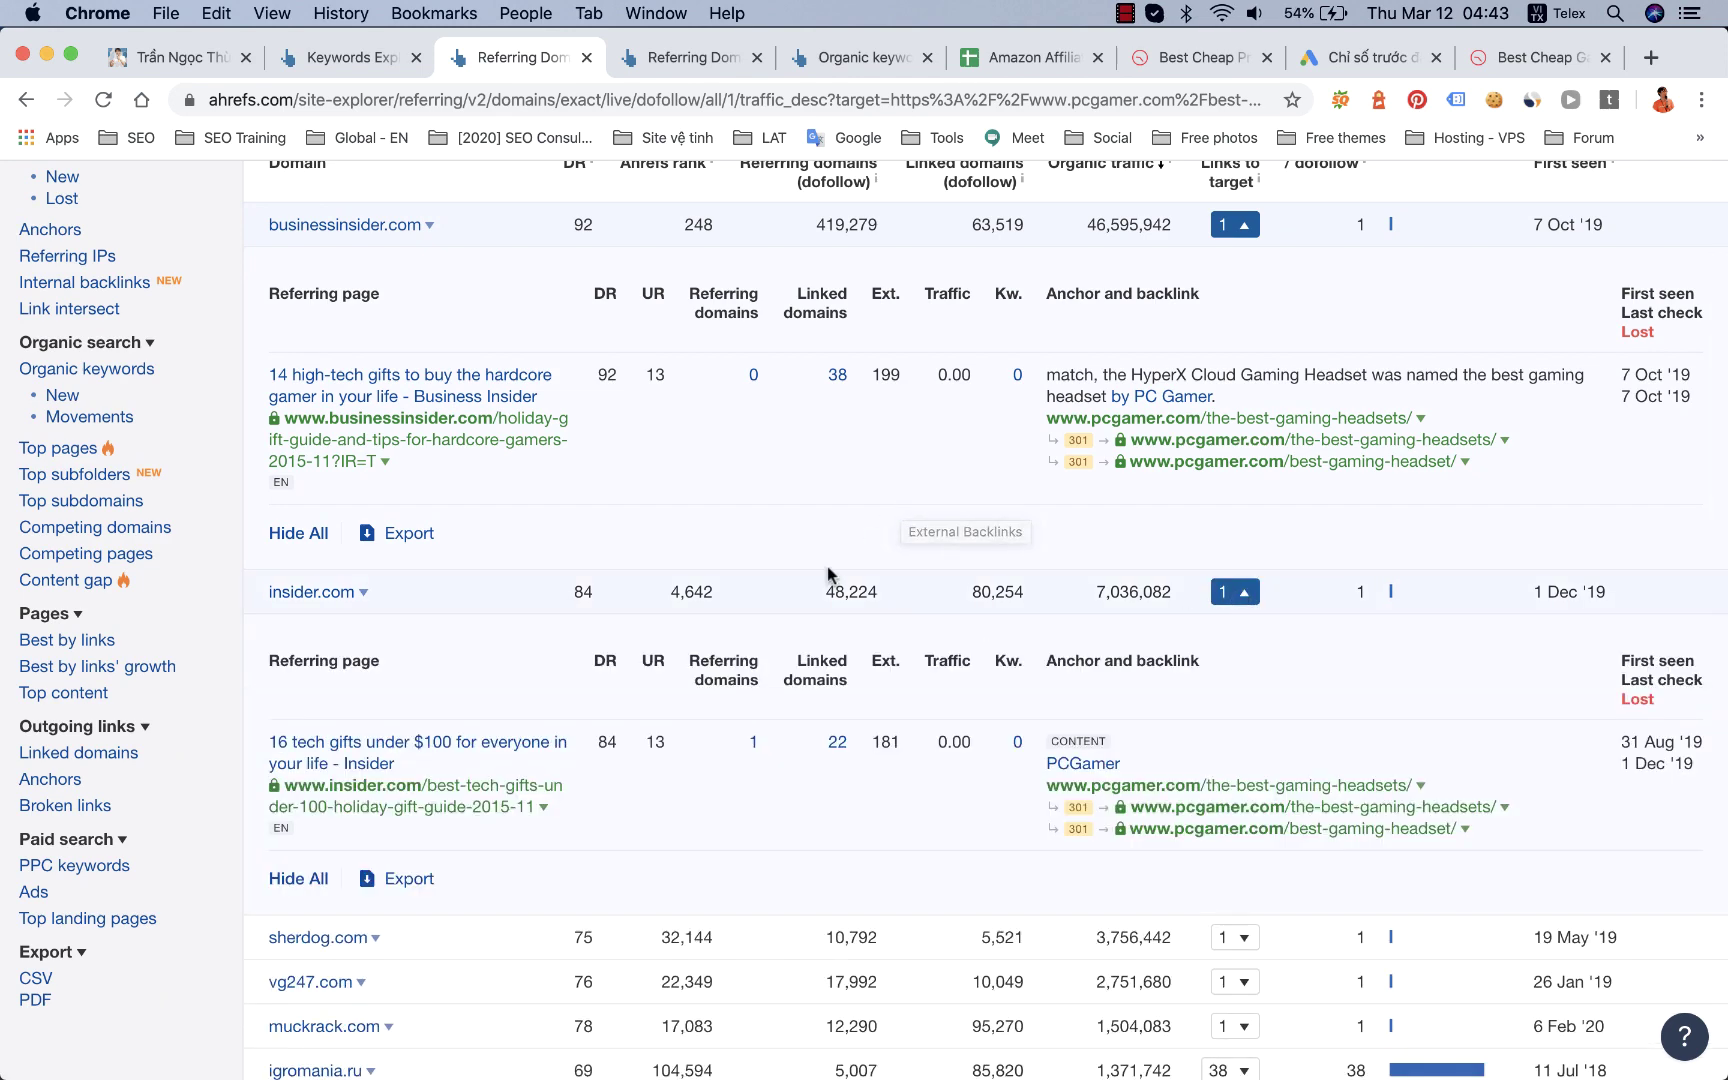
scroll(829, 571, down, 5)
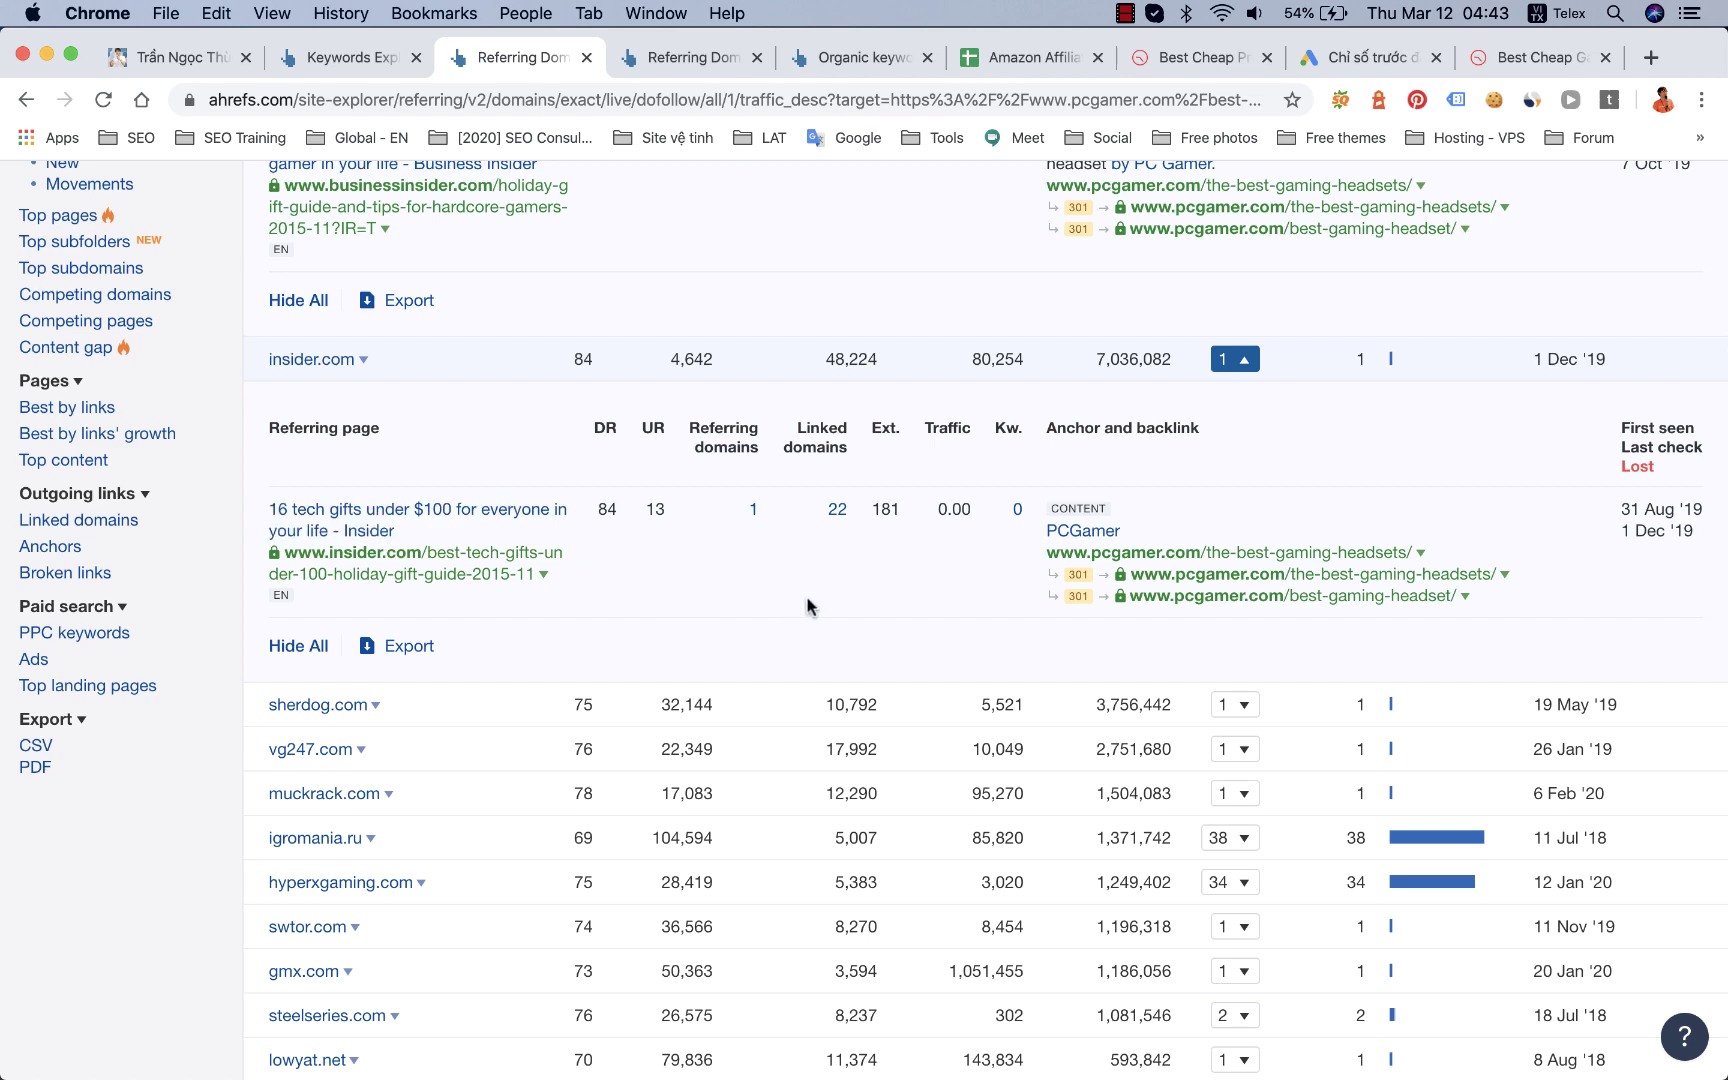
scroll(890, 613, up, 1)
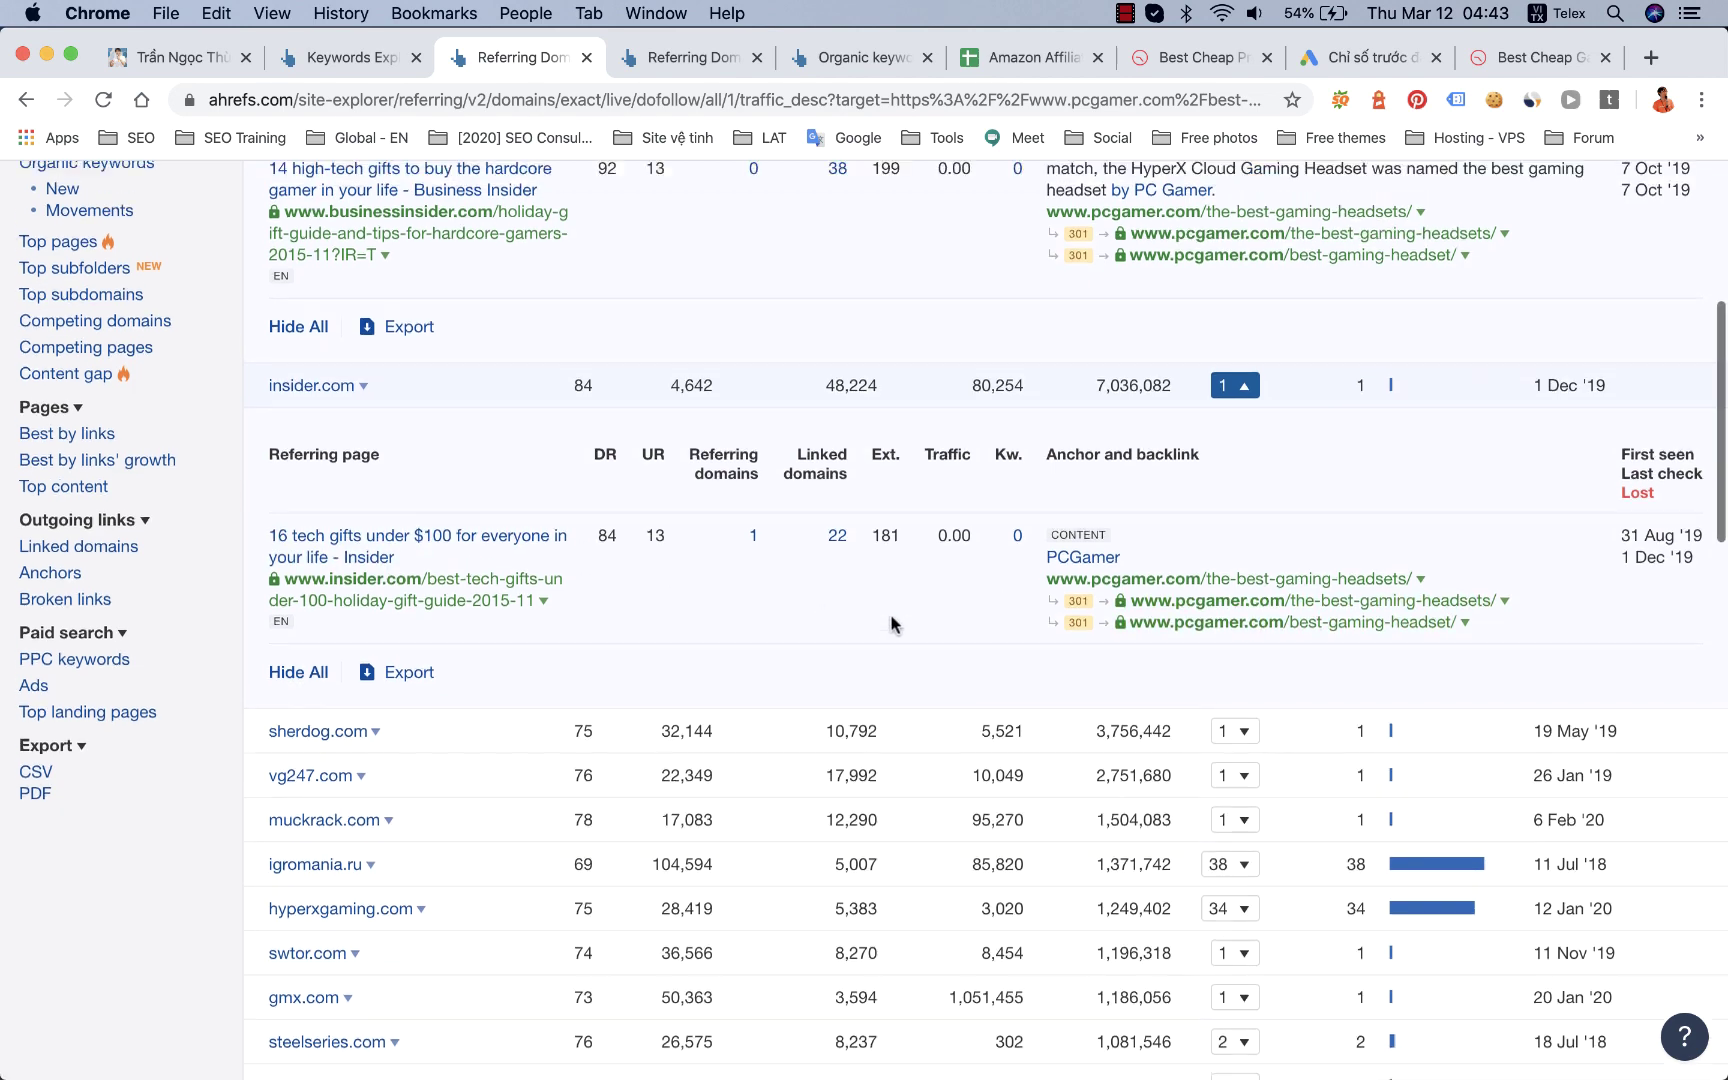
click(1236, 410)
scroll(1236, 400, up, 5)
click(1236, 334)
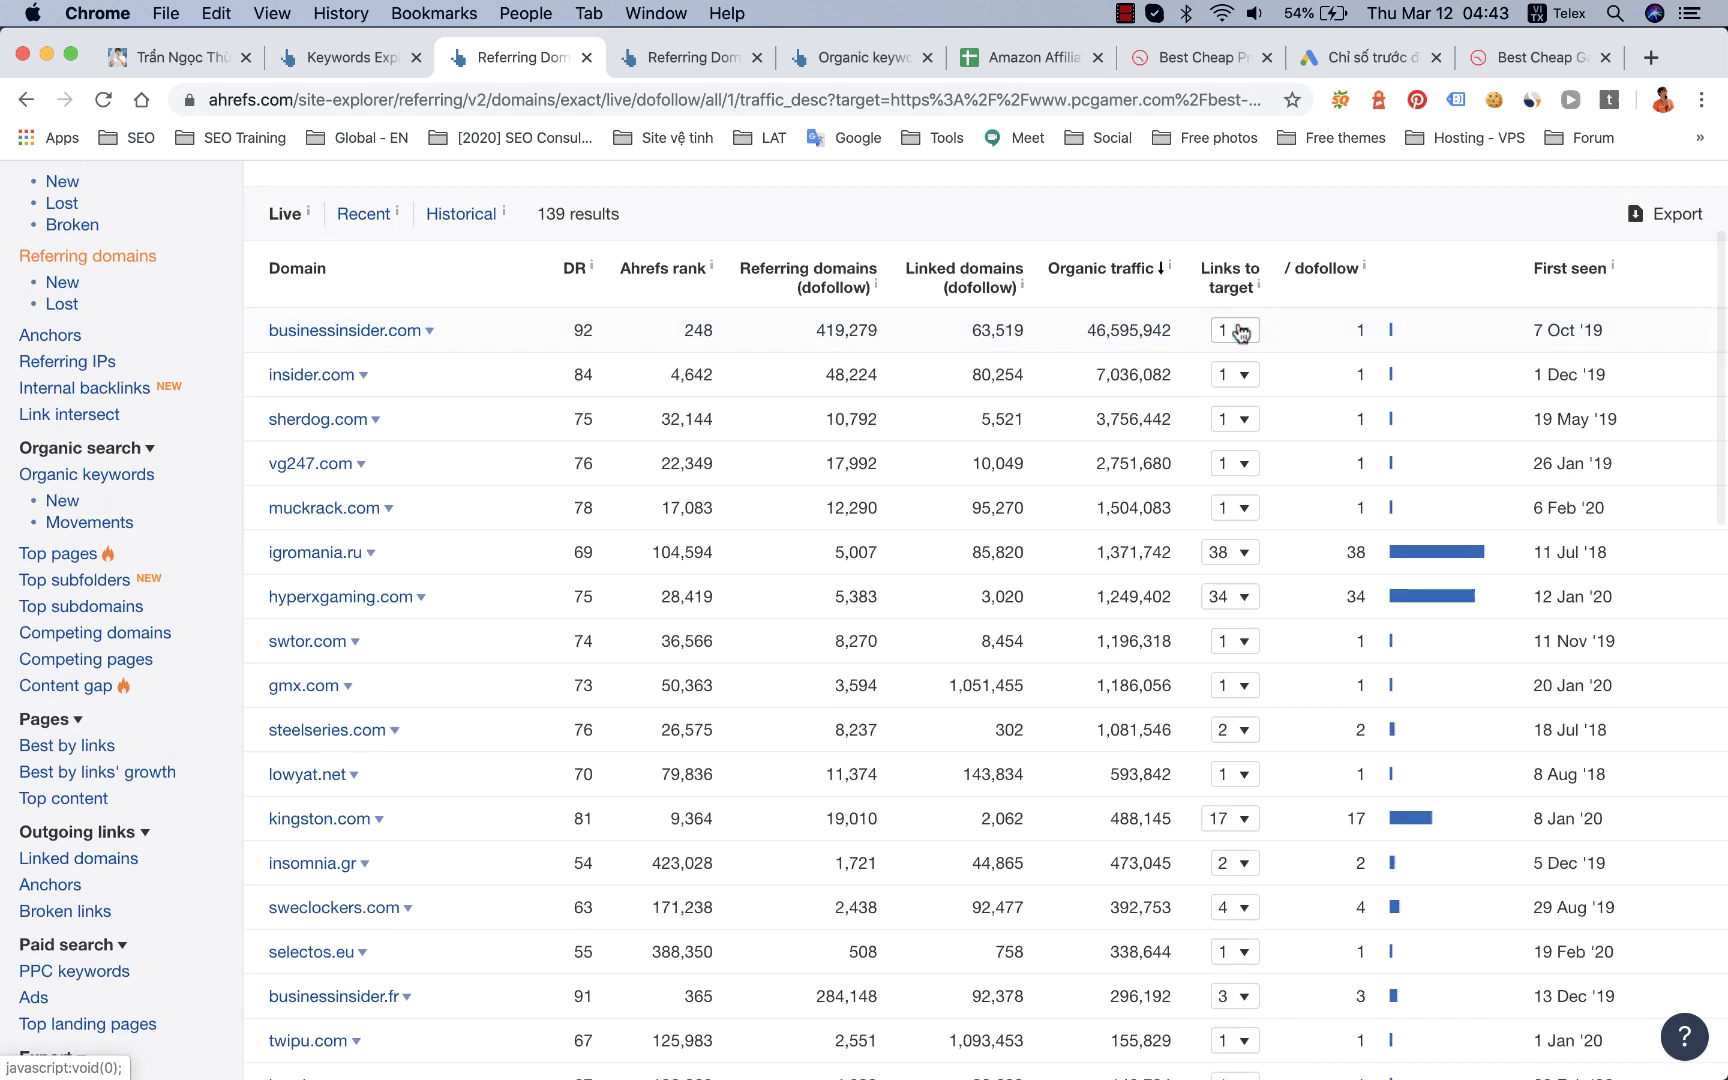
Step: Look through the first page of PC Gamer's dofollow referring domains, comparing their DR, organic traffic and link counts
scroll(955, 620, down, 7)
scroll(955, 620, down, 15)
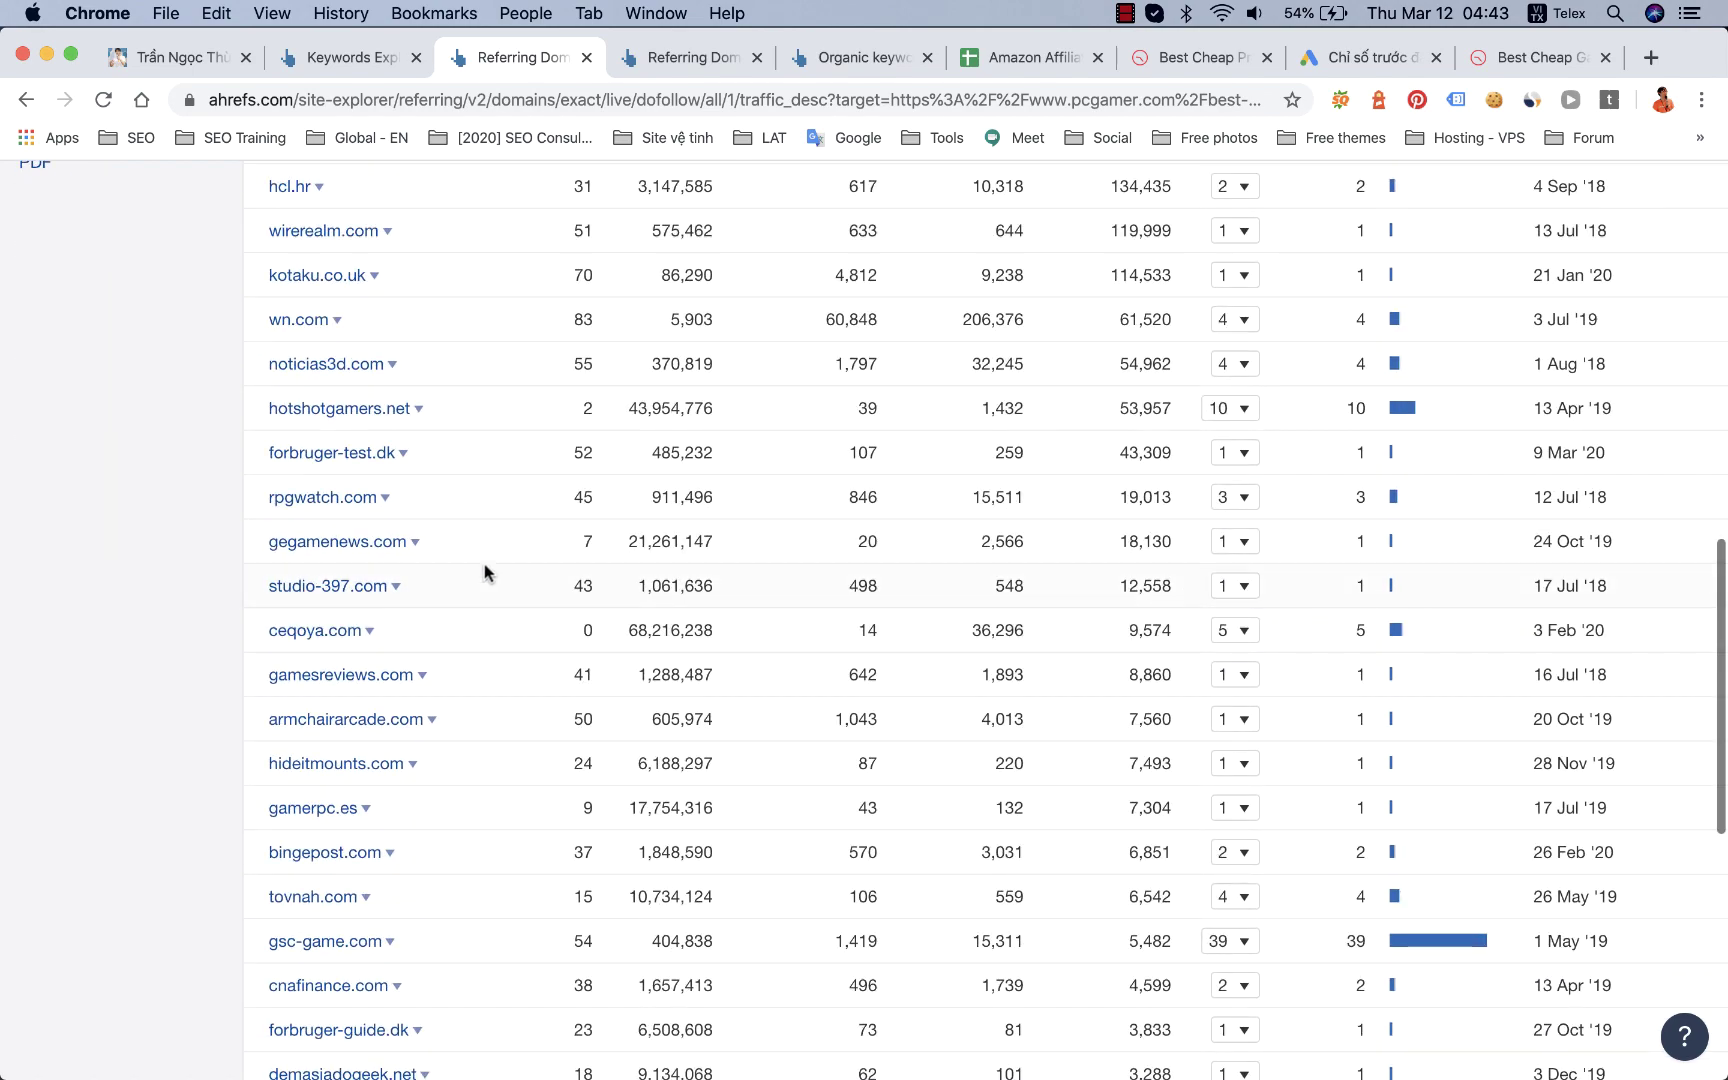
scroll(930, 497, up, 20)
scroll(930, 497, down, 20)
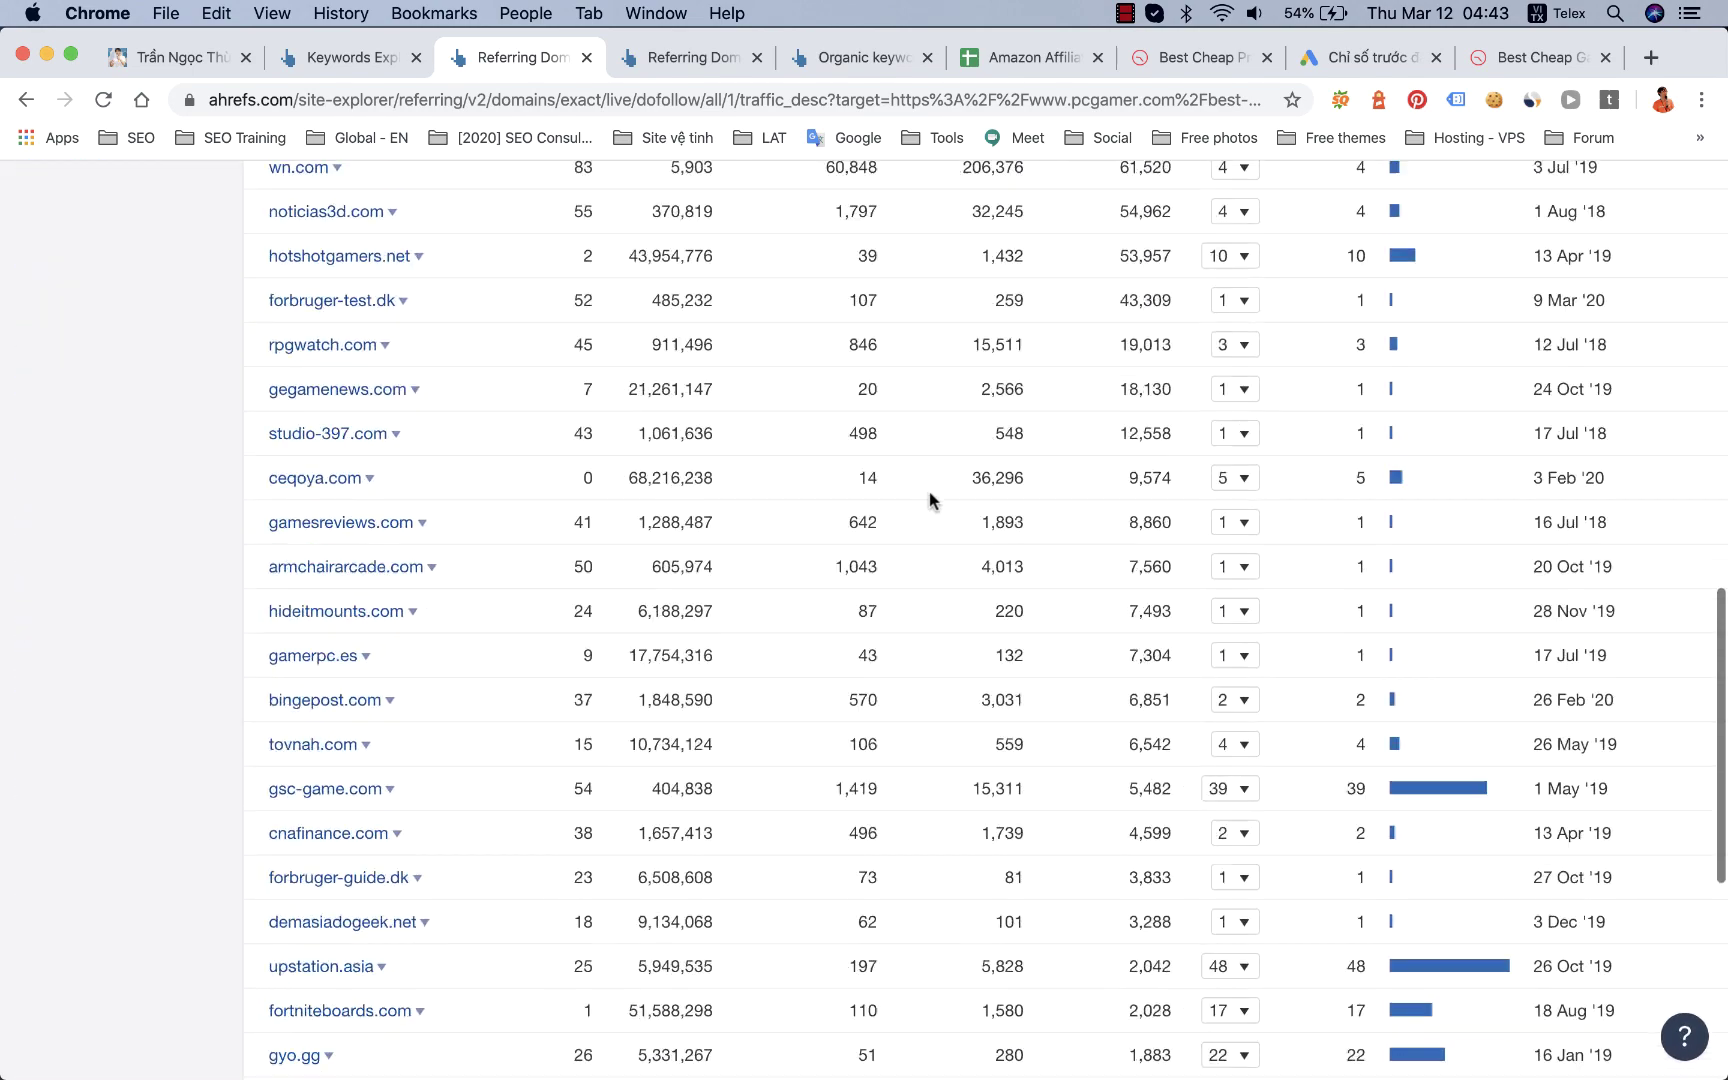
scroll(930, 497, down, 8)
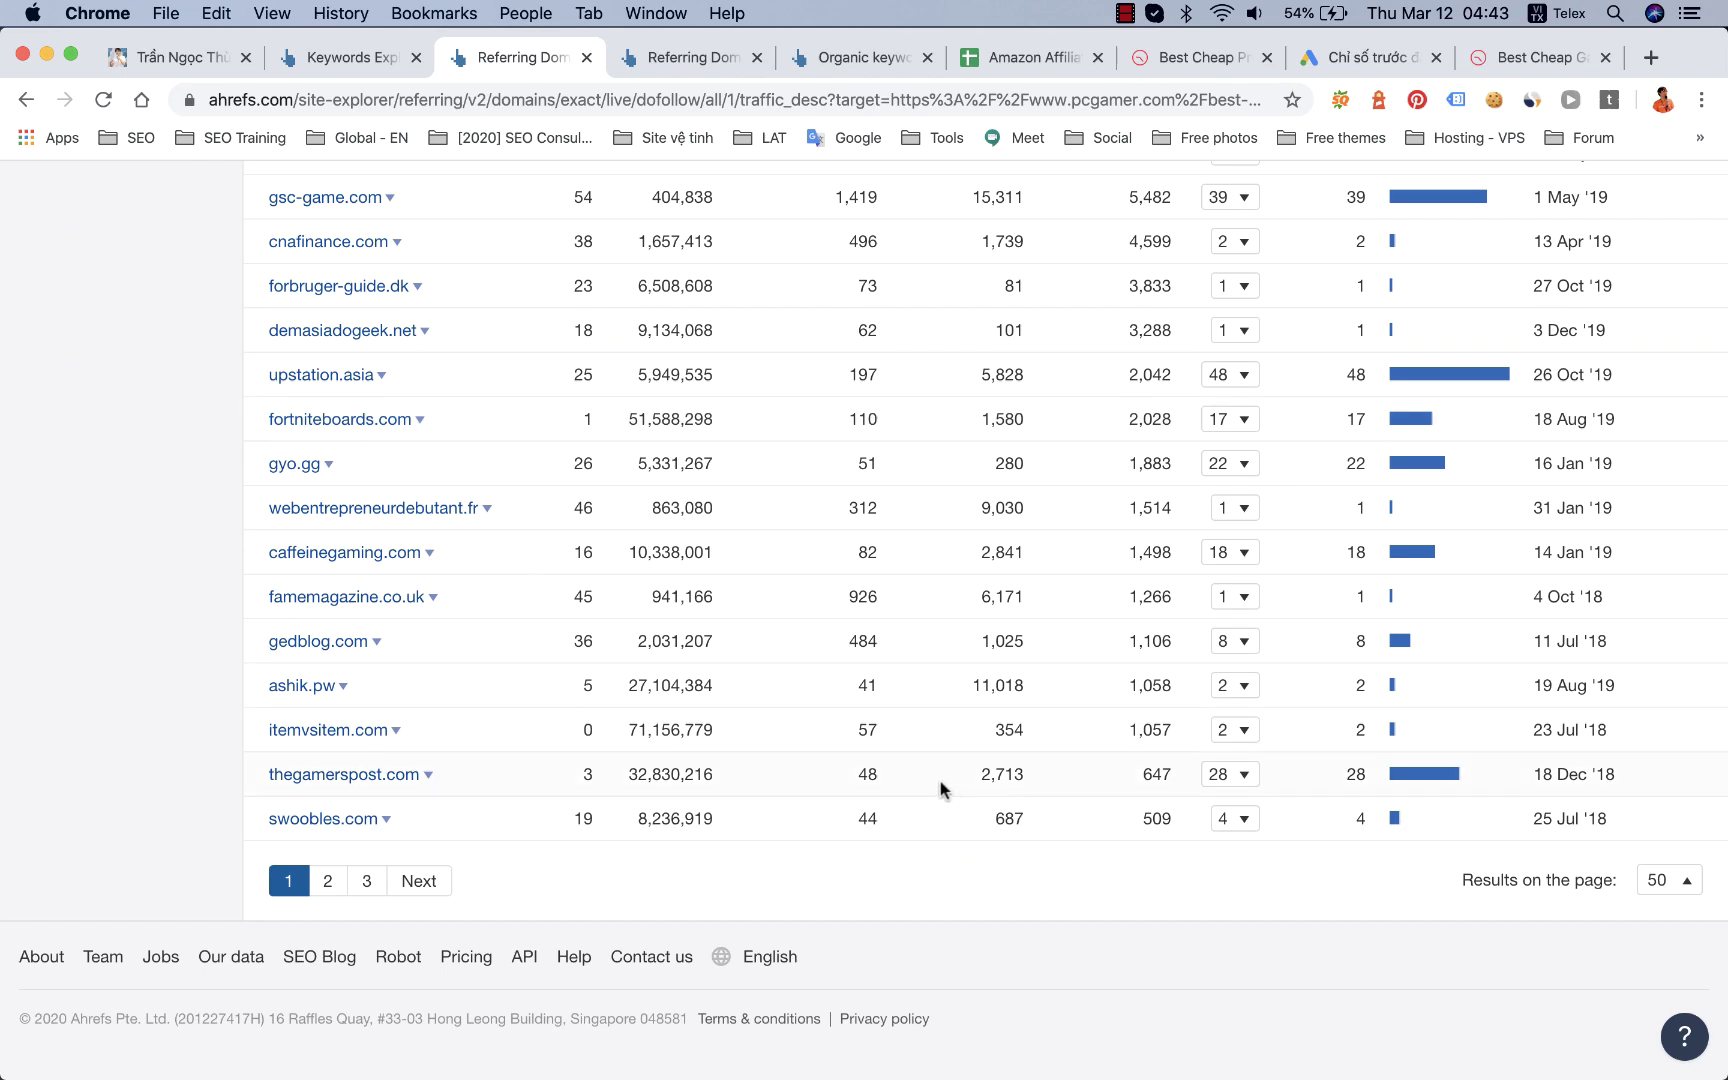
scroll(833, 597, up, 20)
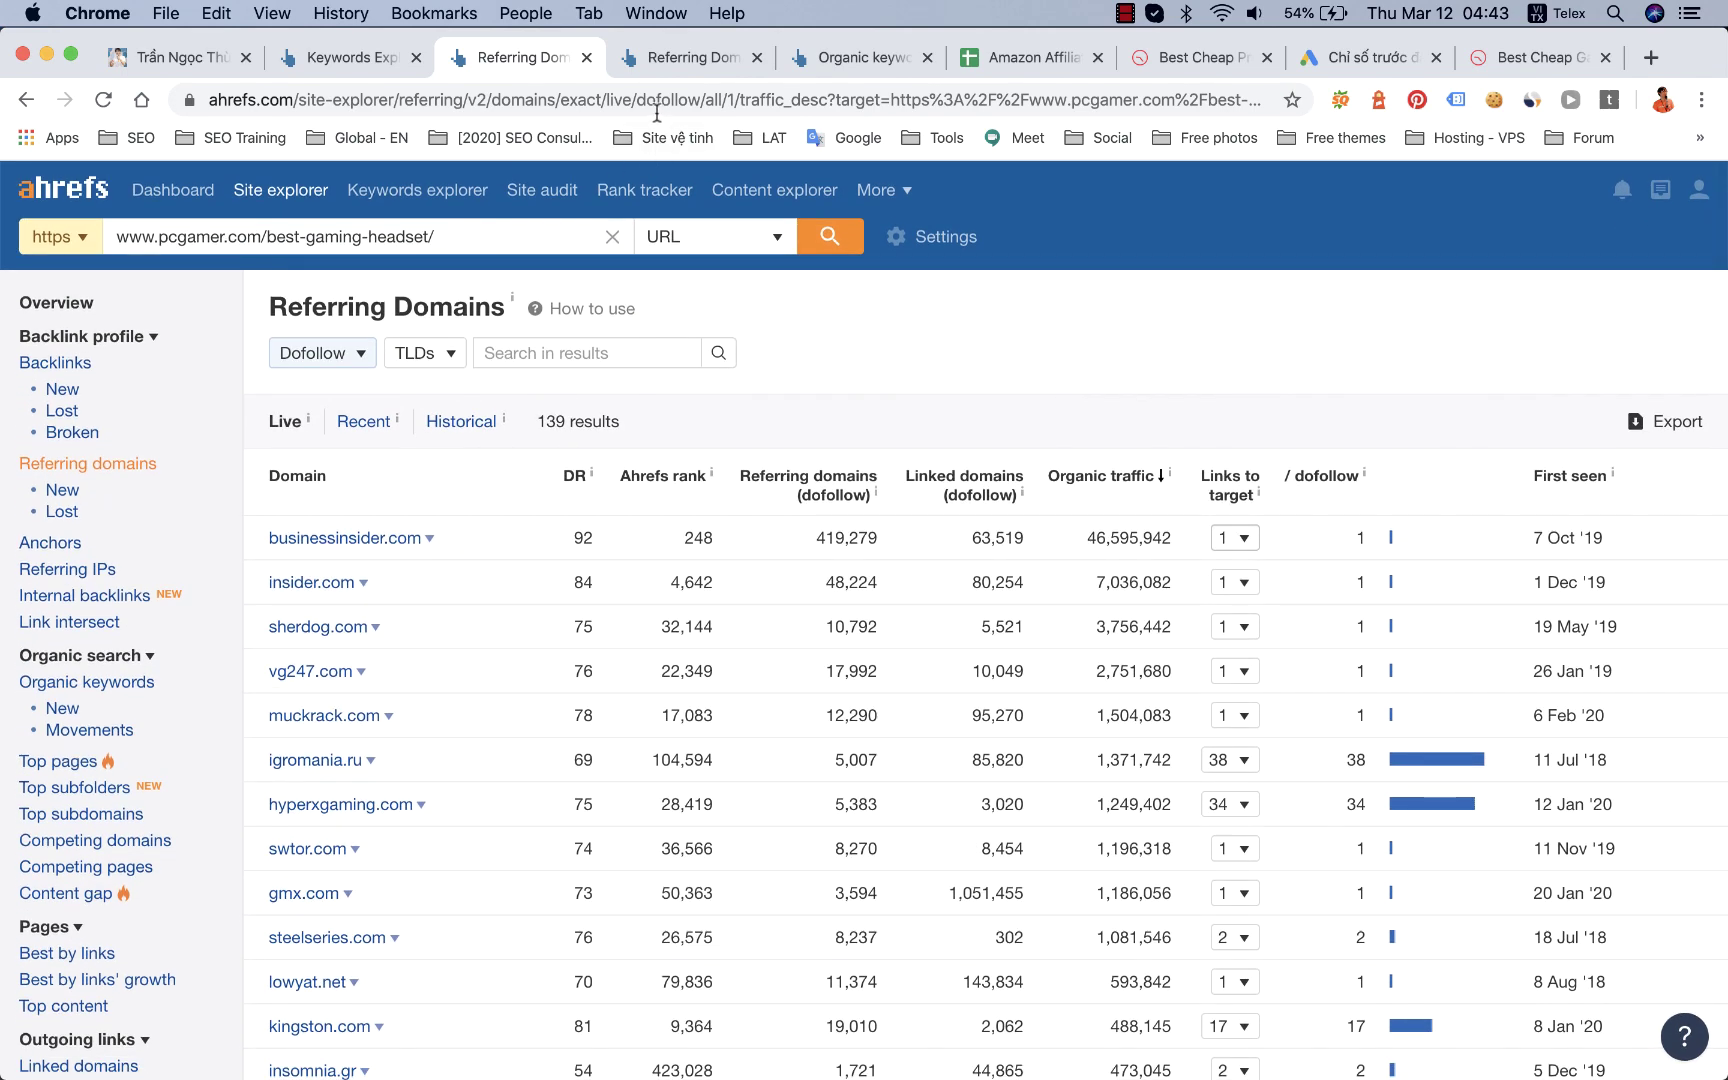
Step: Review TechRadar's dofollow referring domains and expand the creative.com backlinks to see their referring pages and anchors
click(815, 62)
click(683, 57)
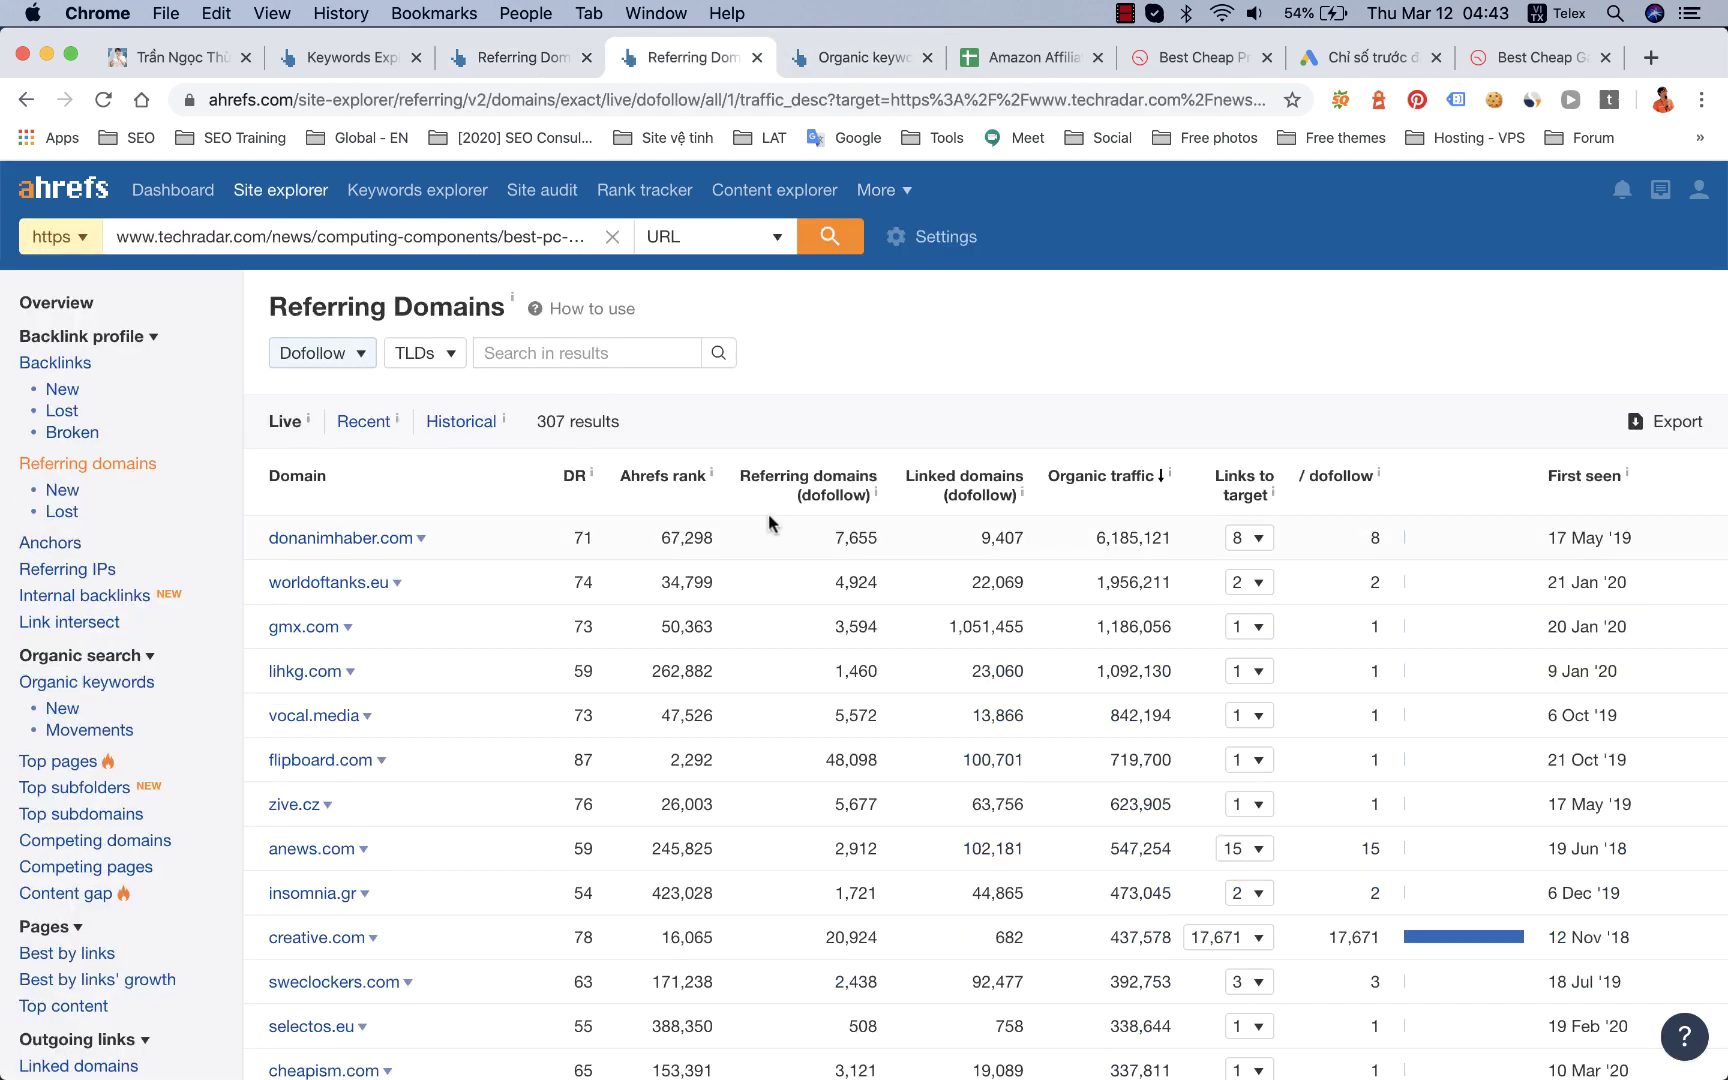
scroll(948, 476, down, 5)
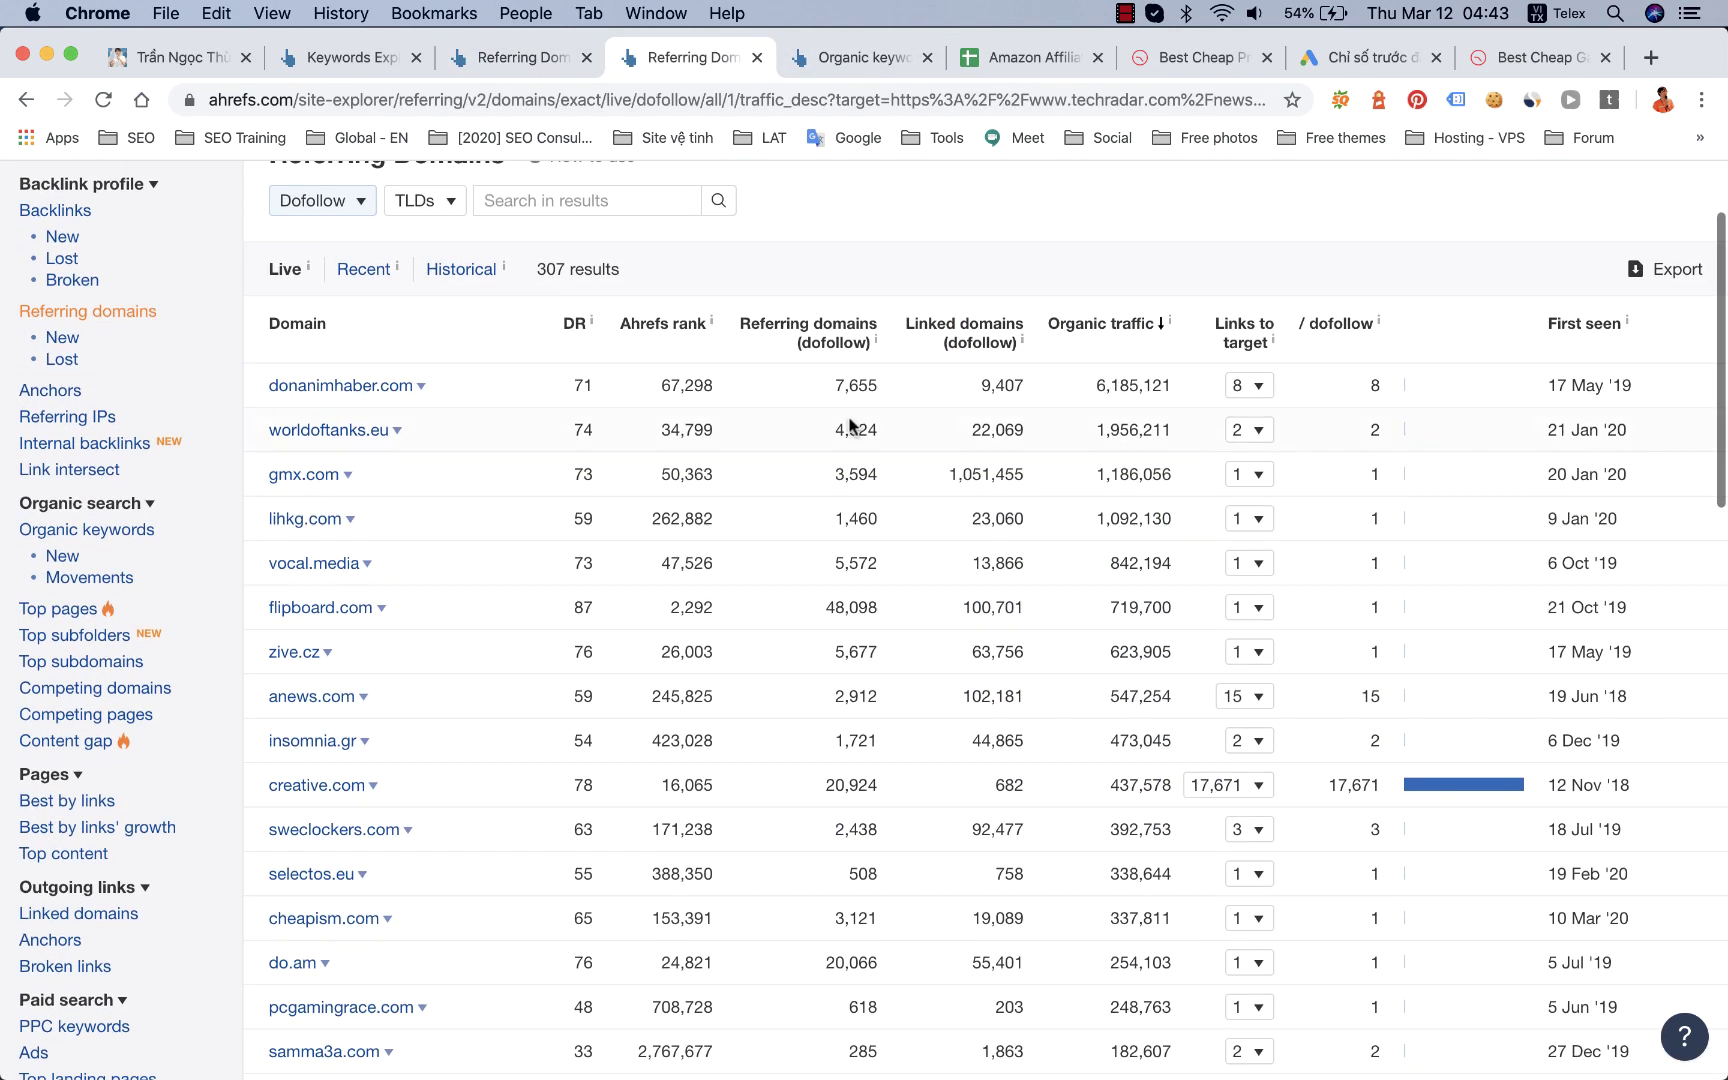
scroll(948, 476, down, 4)
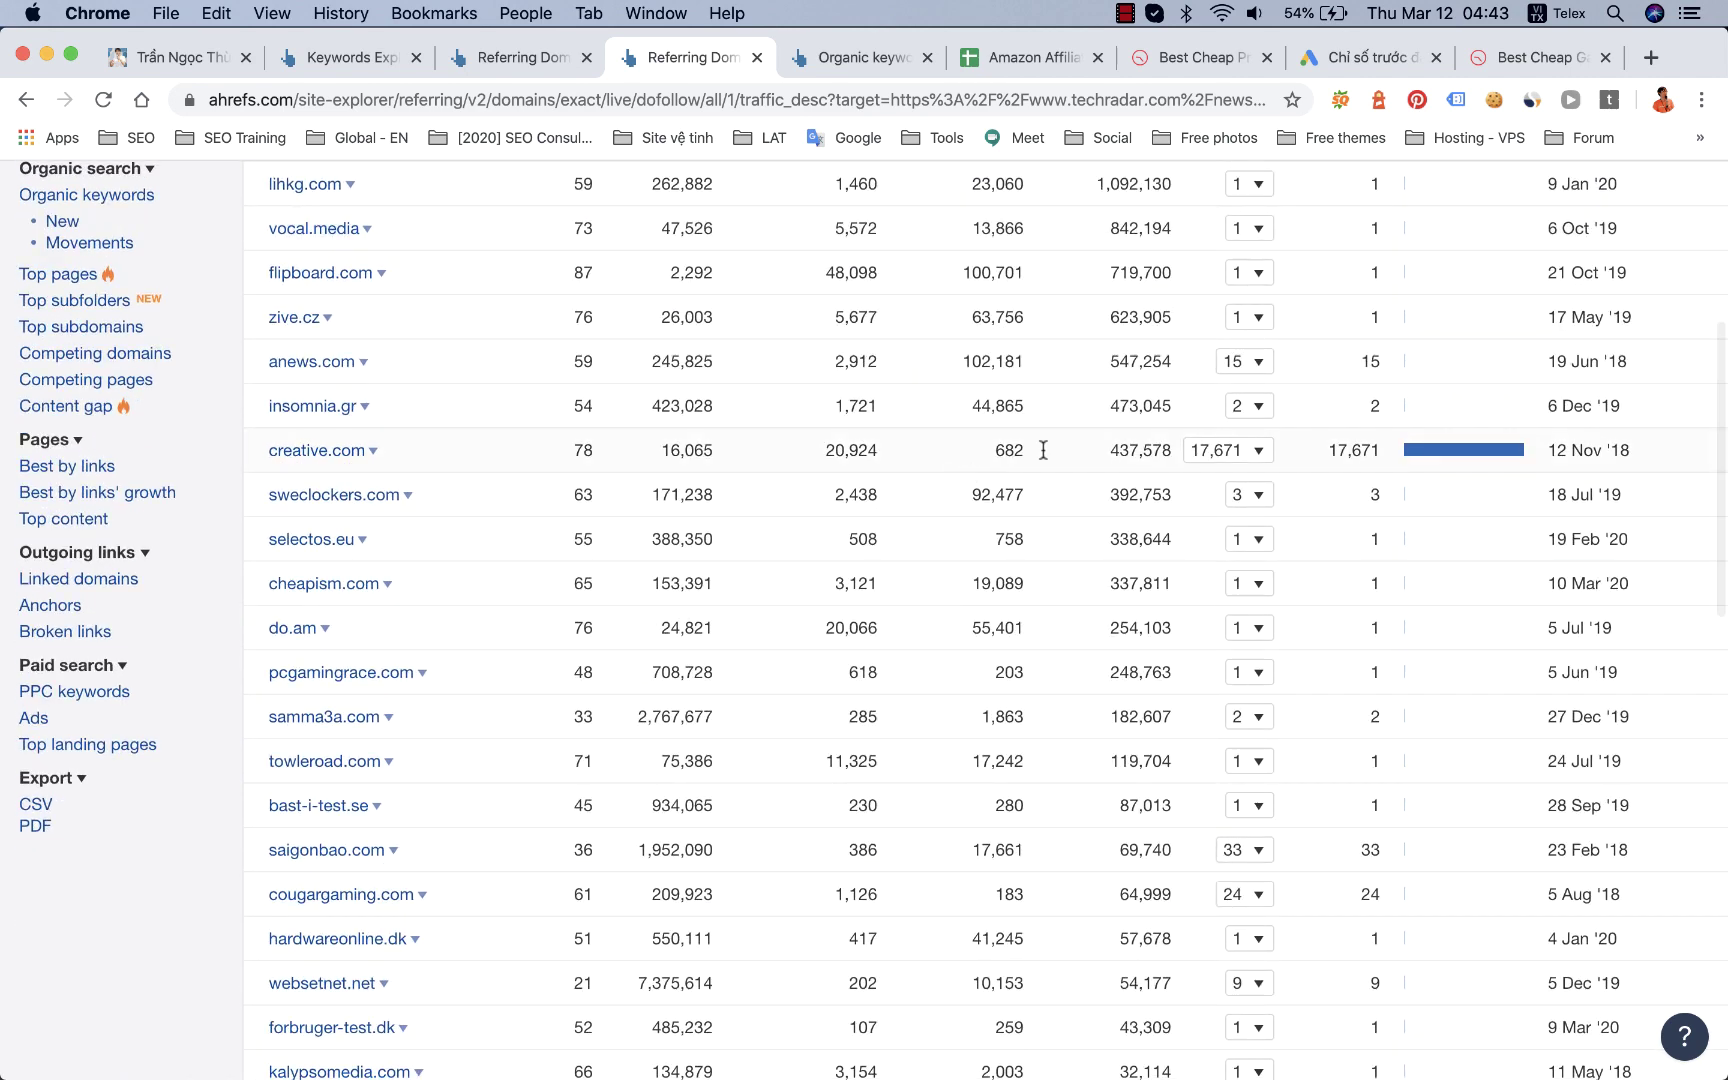
click(1220, 452)
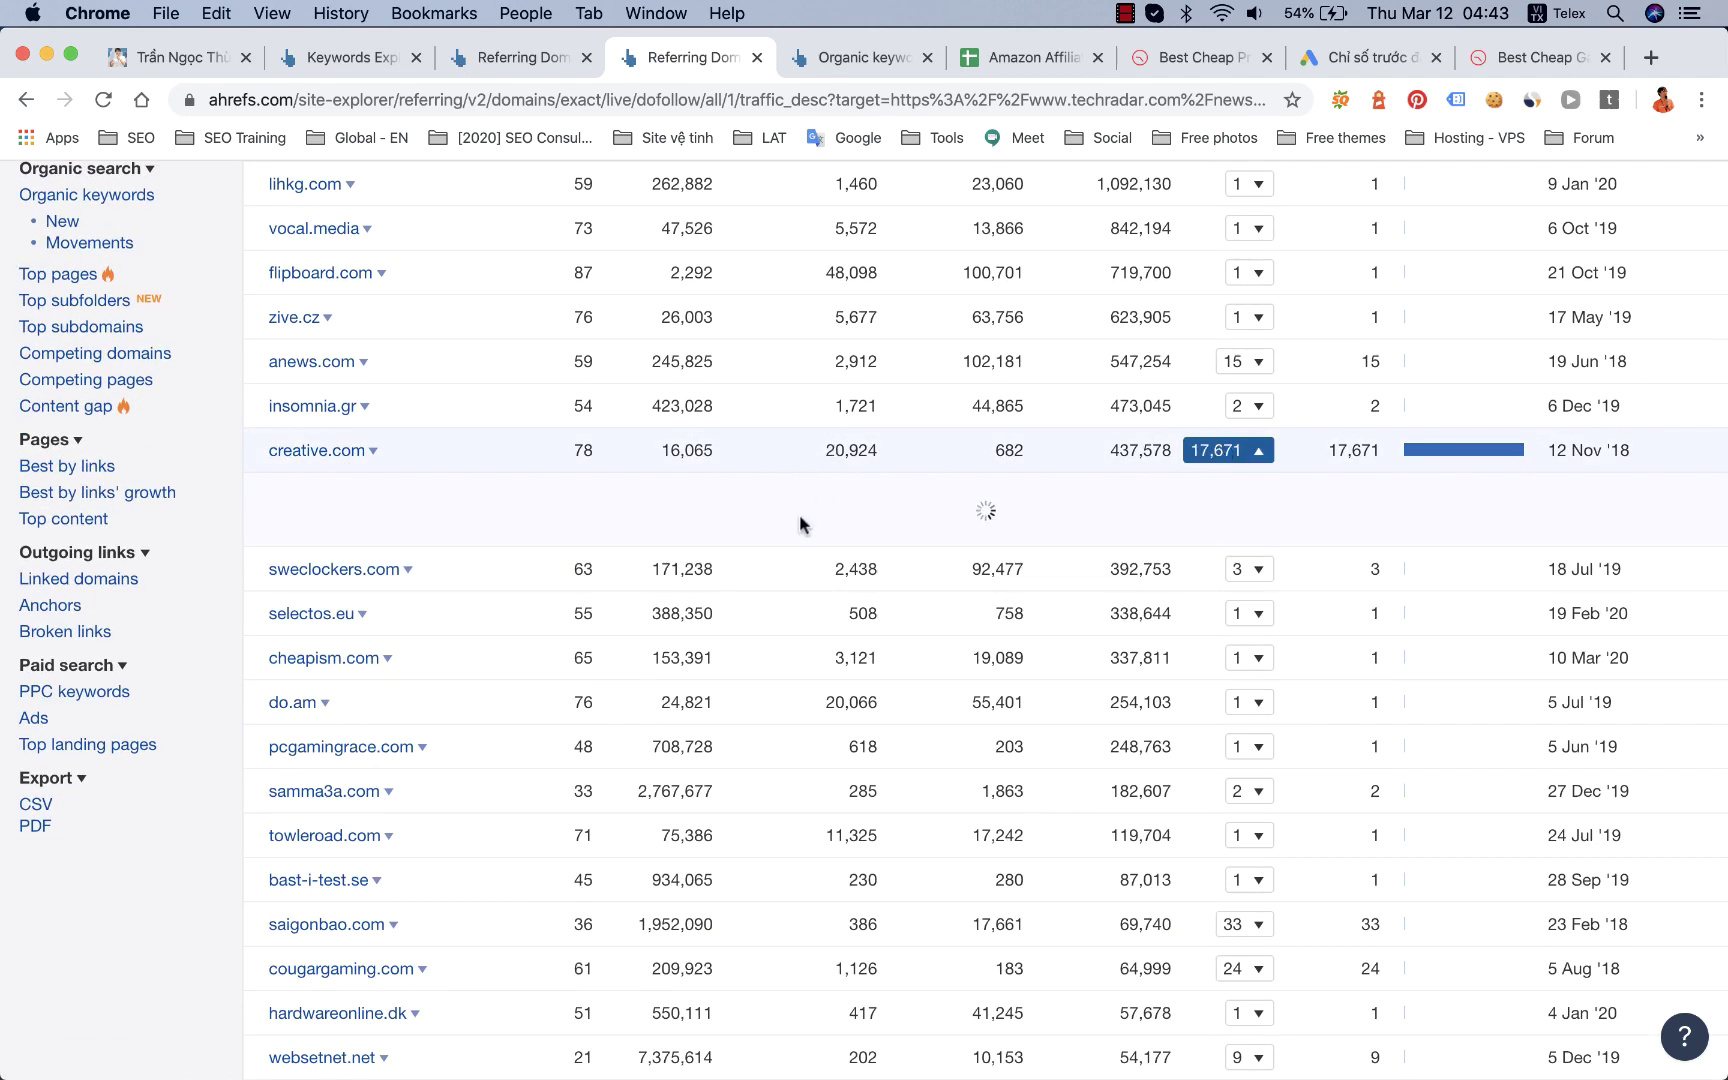
scroll(788, 540, down, 2)
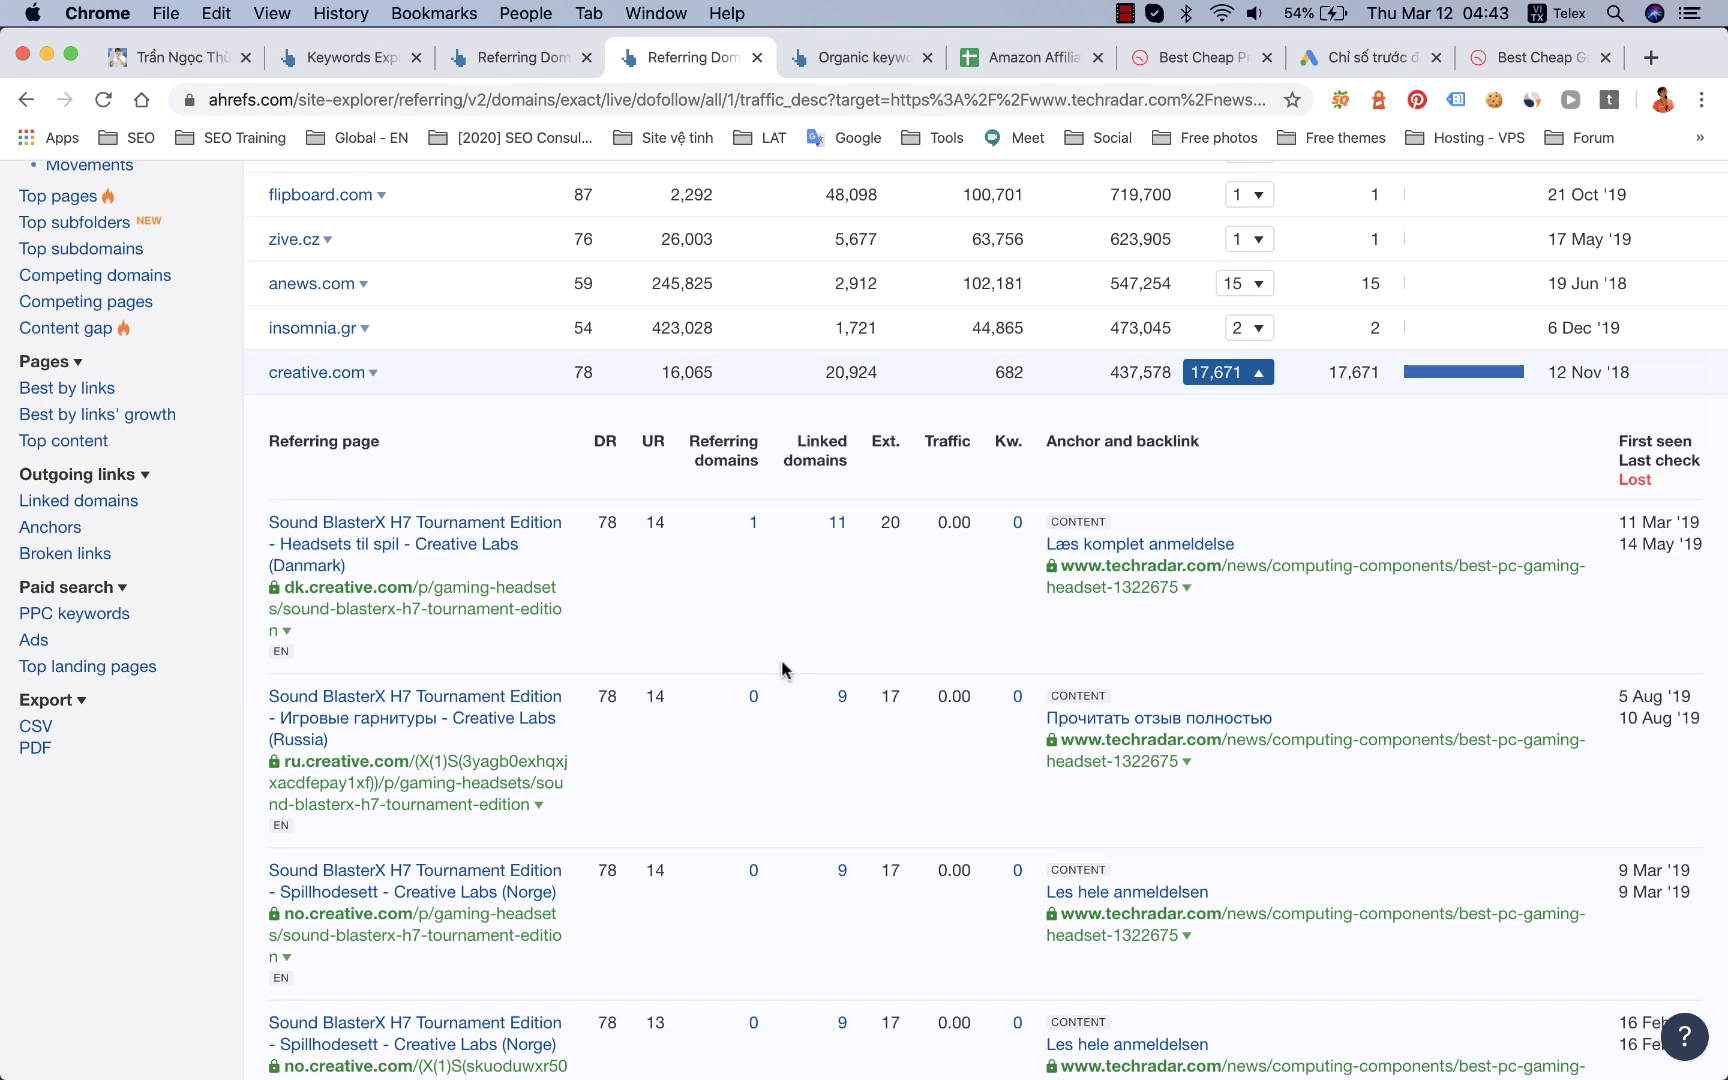
scroll(782, 669, down, 2)
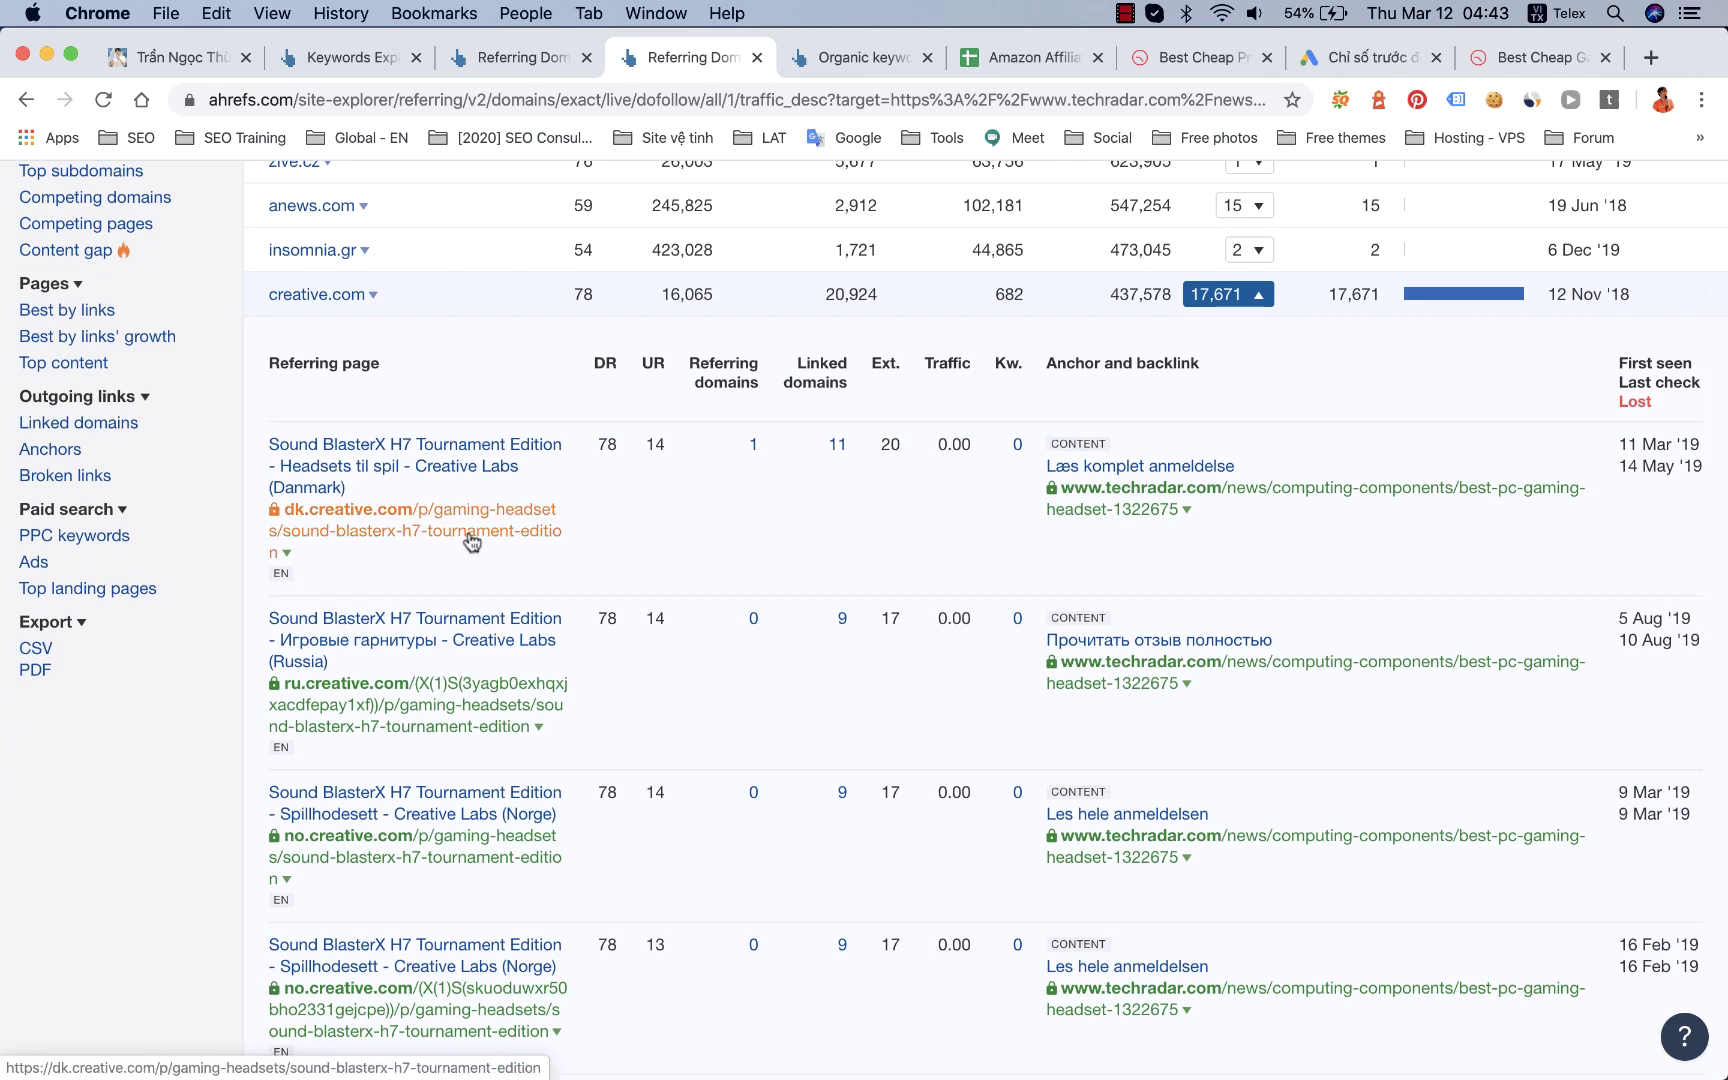
Step: Open the dk.creative.com Sound BlasterX H7 referring page, dismiss its cookie notice, examine the product content and reviews, and close it
click(471, 541)
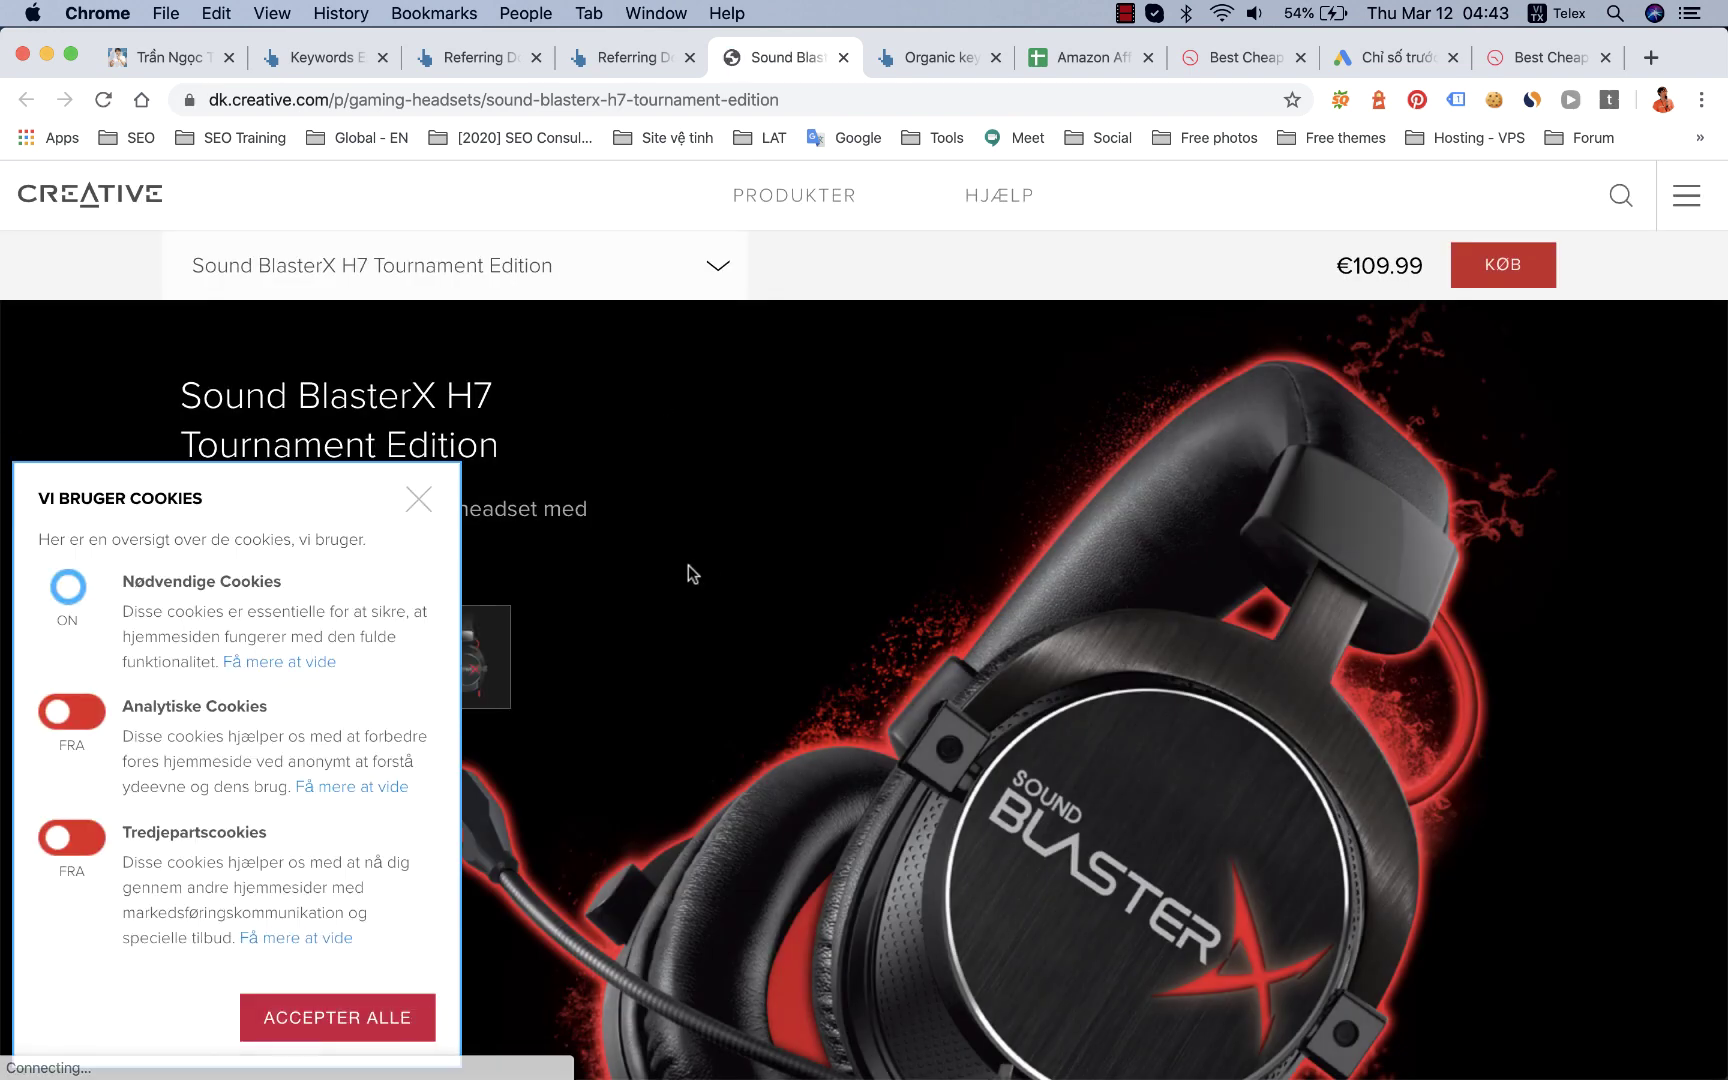
click(420, 512)
scroll(767, 551, down, 20)
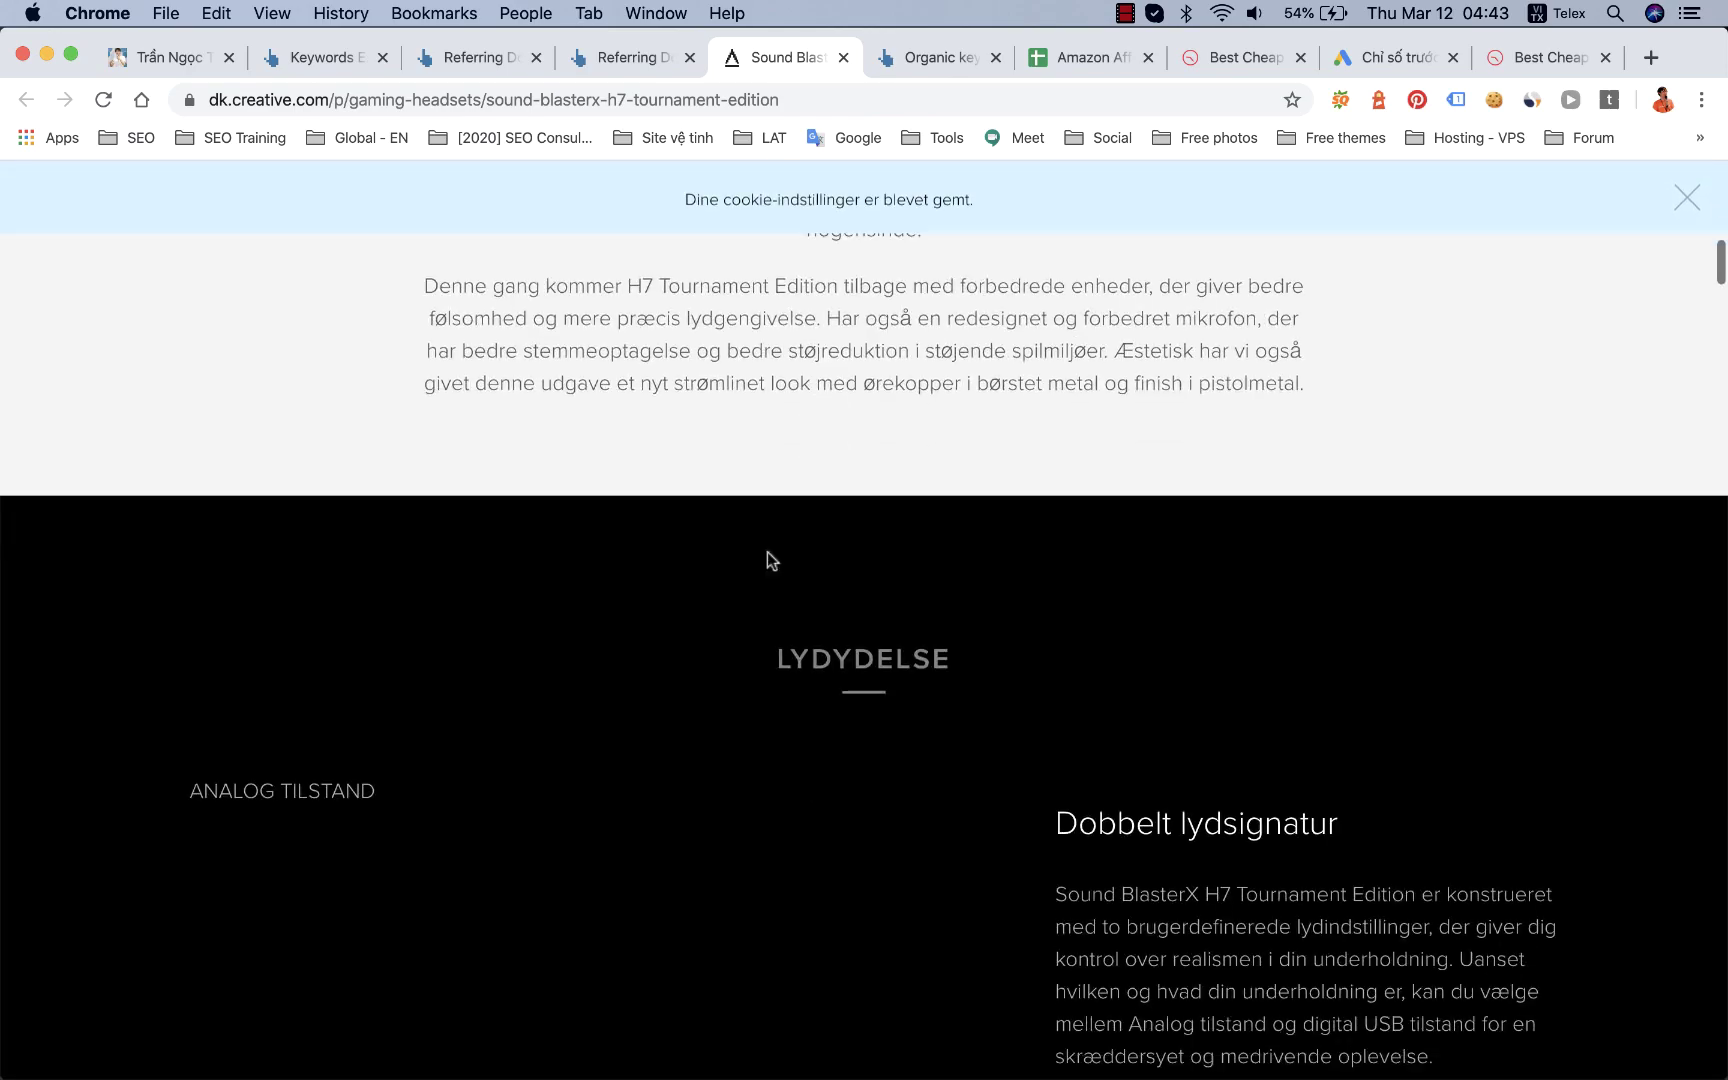
scroll(767, 551, down, 20)
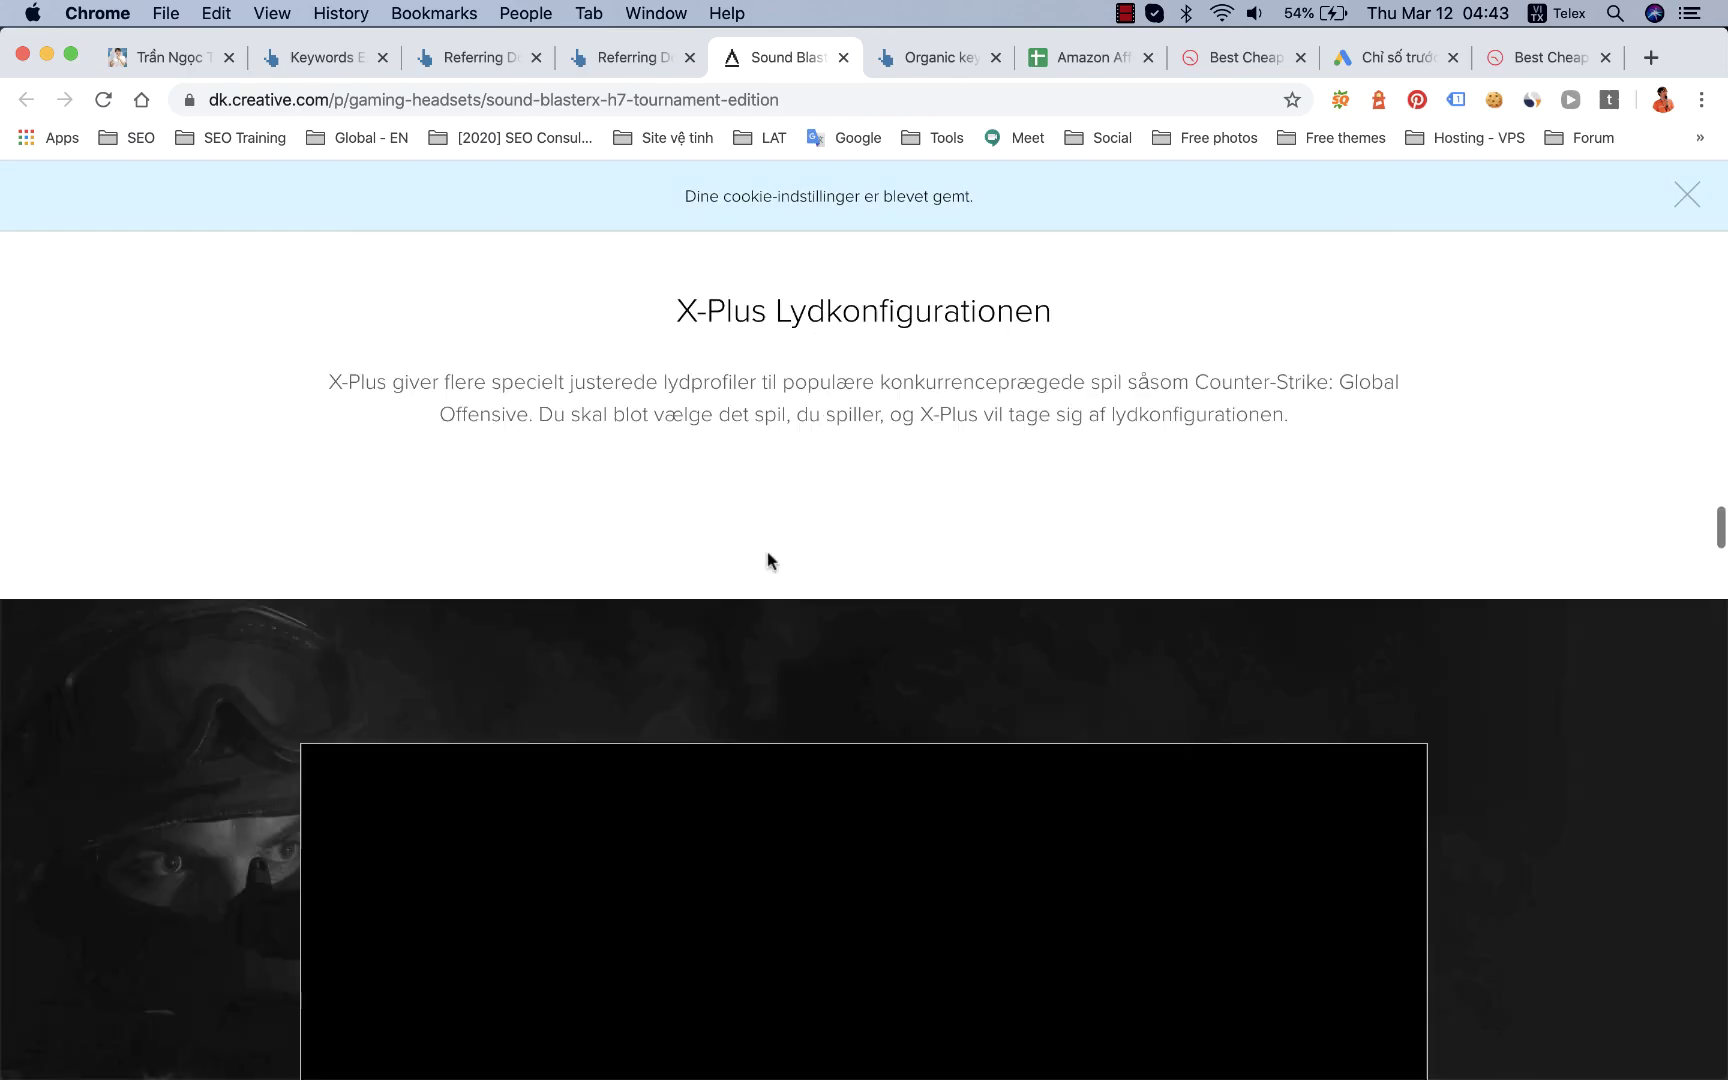
scroll(767, 551, down, 20)
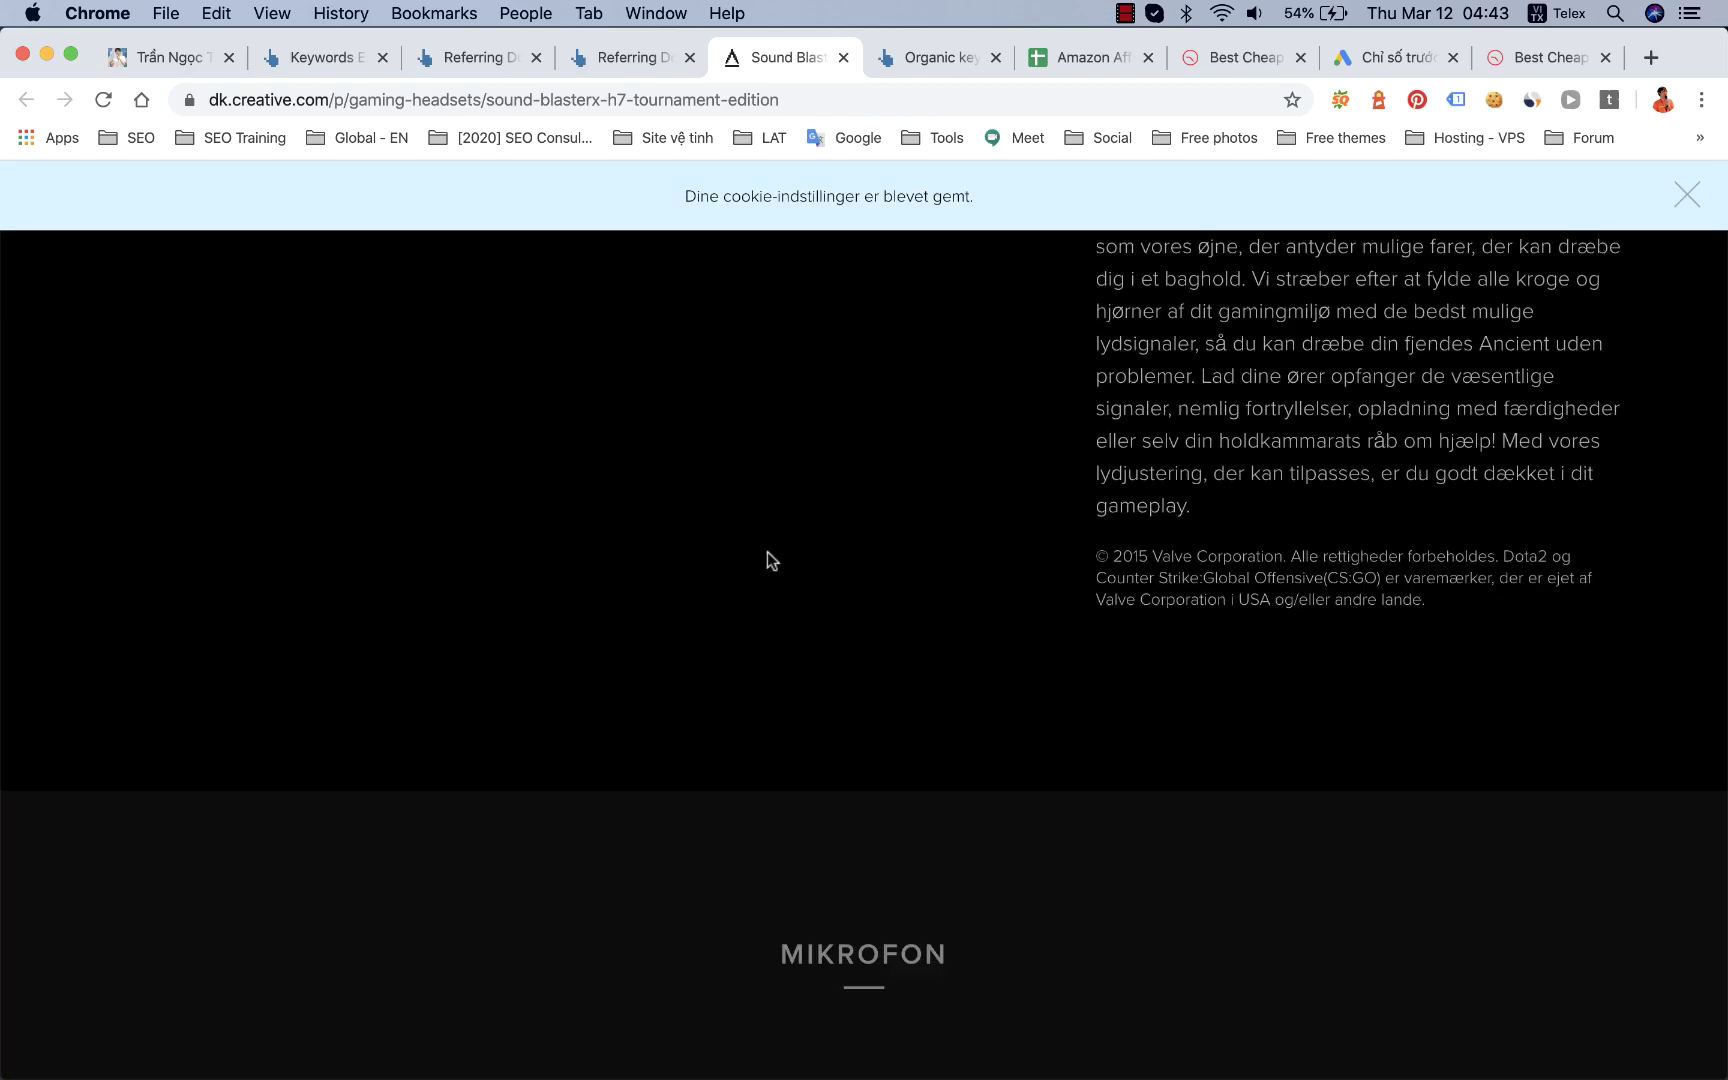
scroll(767, 559, down, 20)
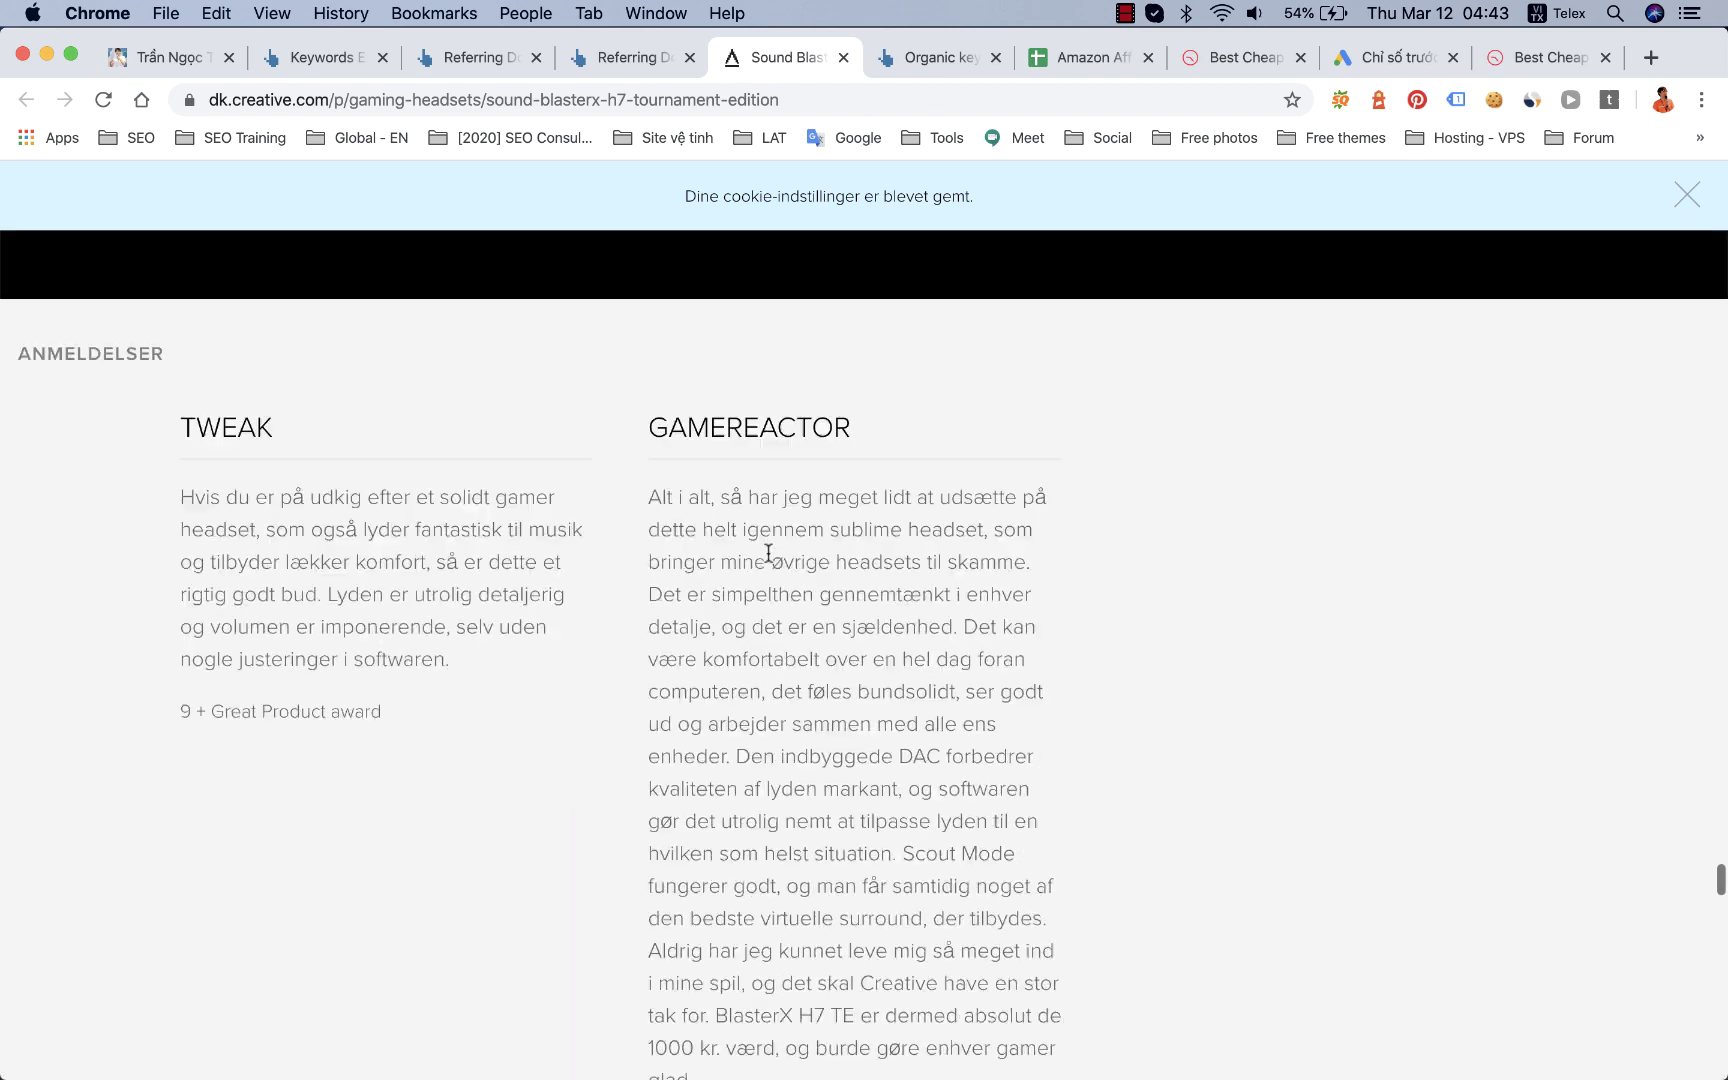
scroll(768, 553, down, 8)
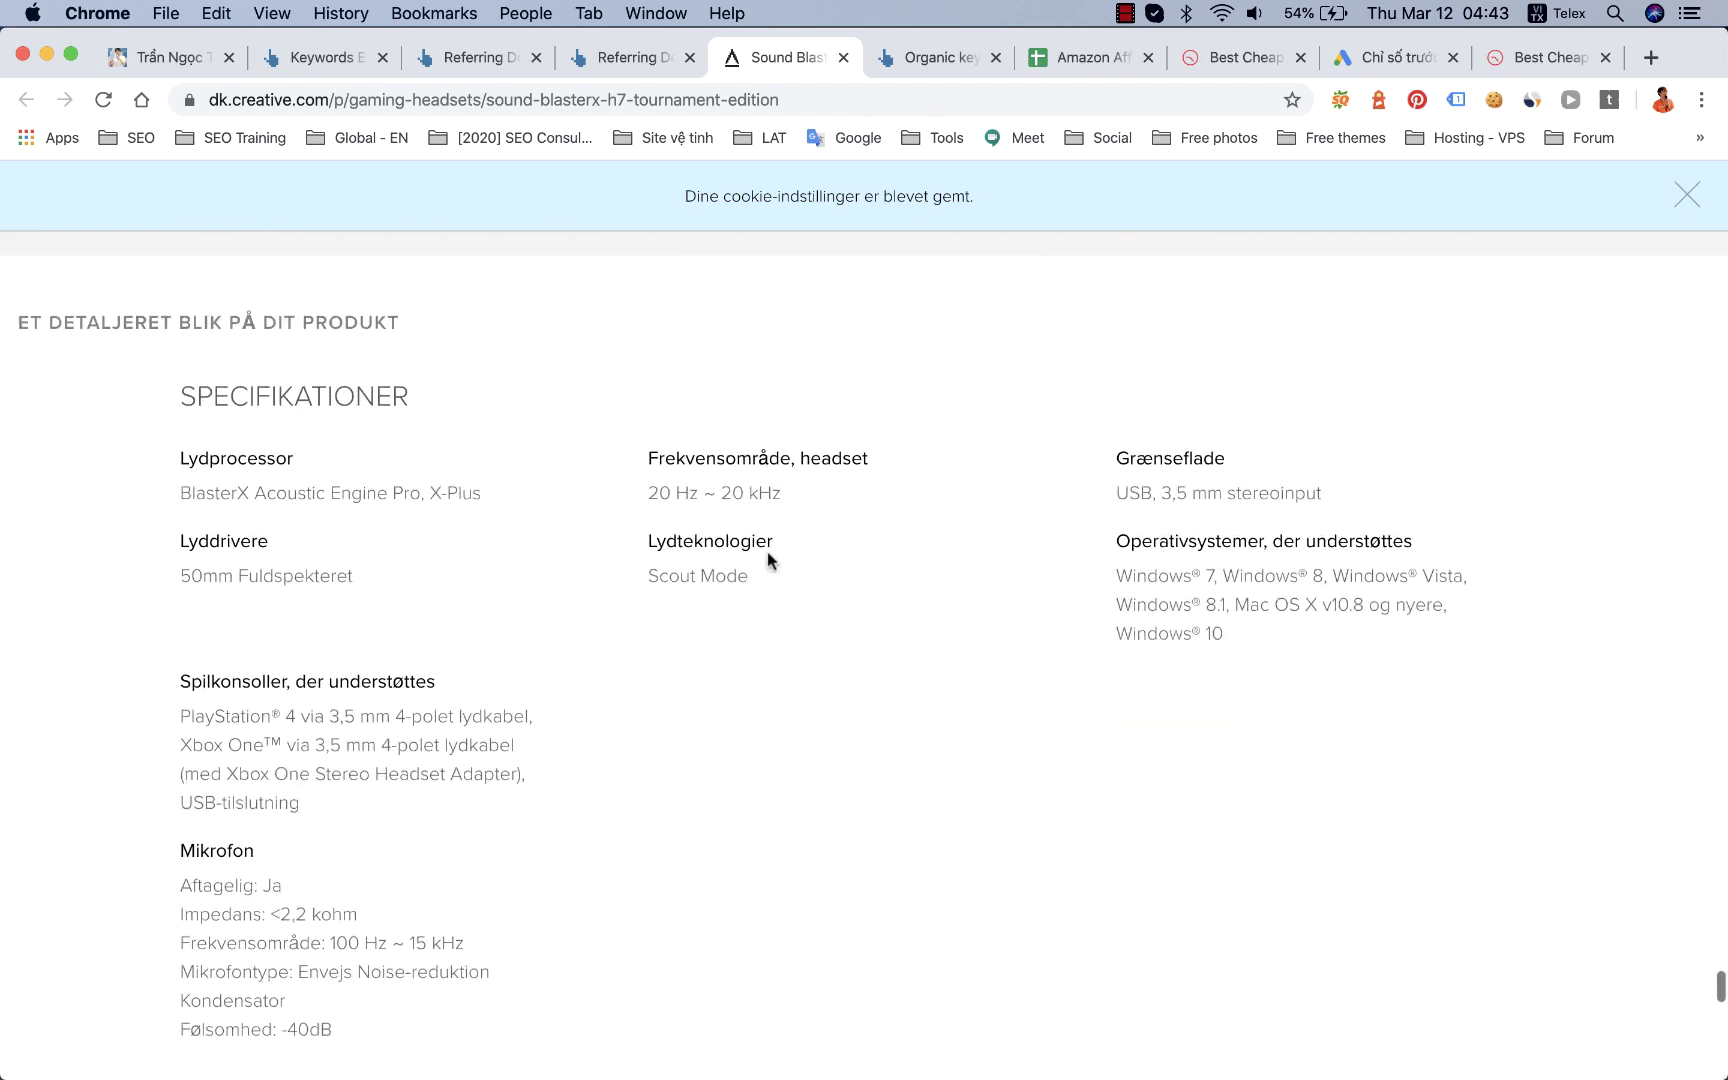
scroll(767, 551, up, 20)
scroll(767, 551, up, 20)
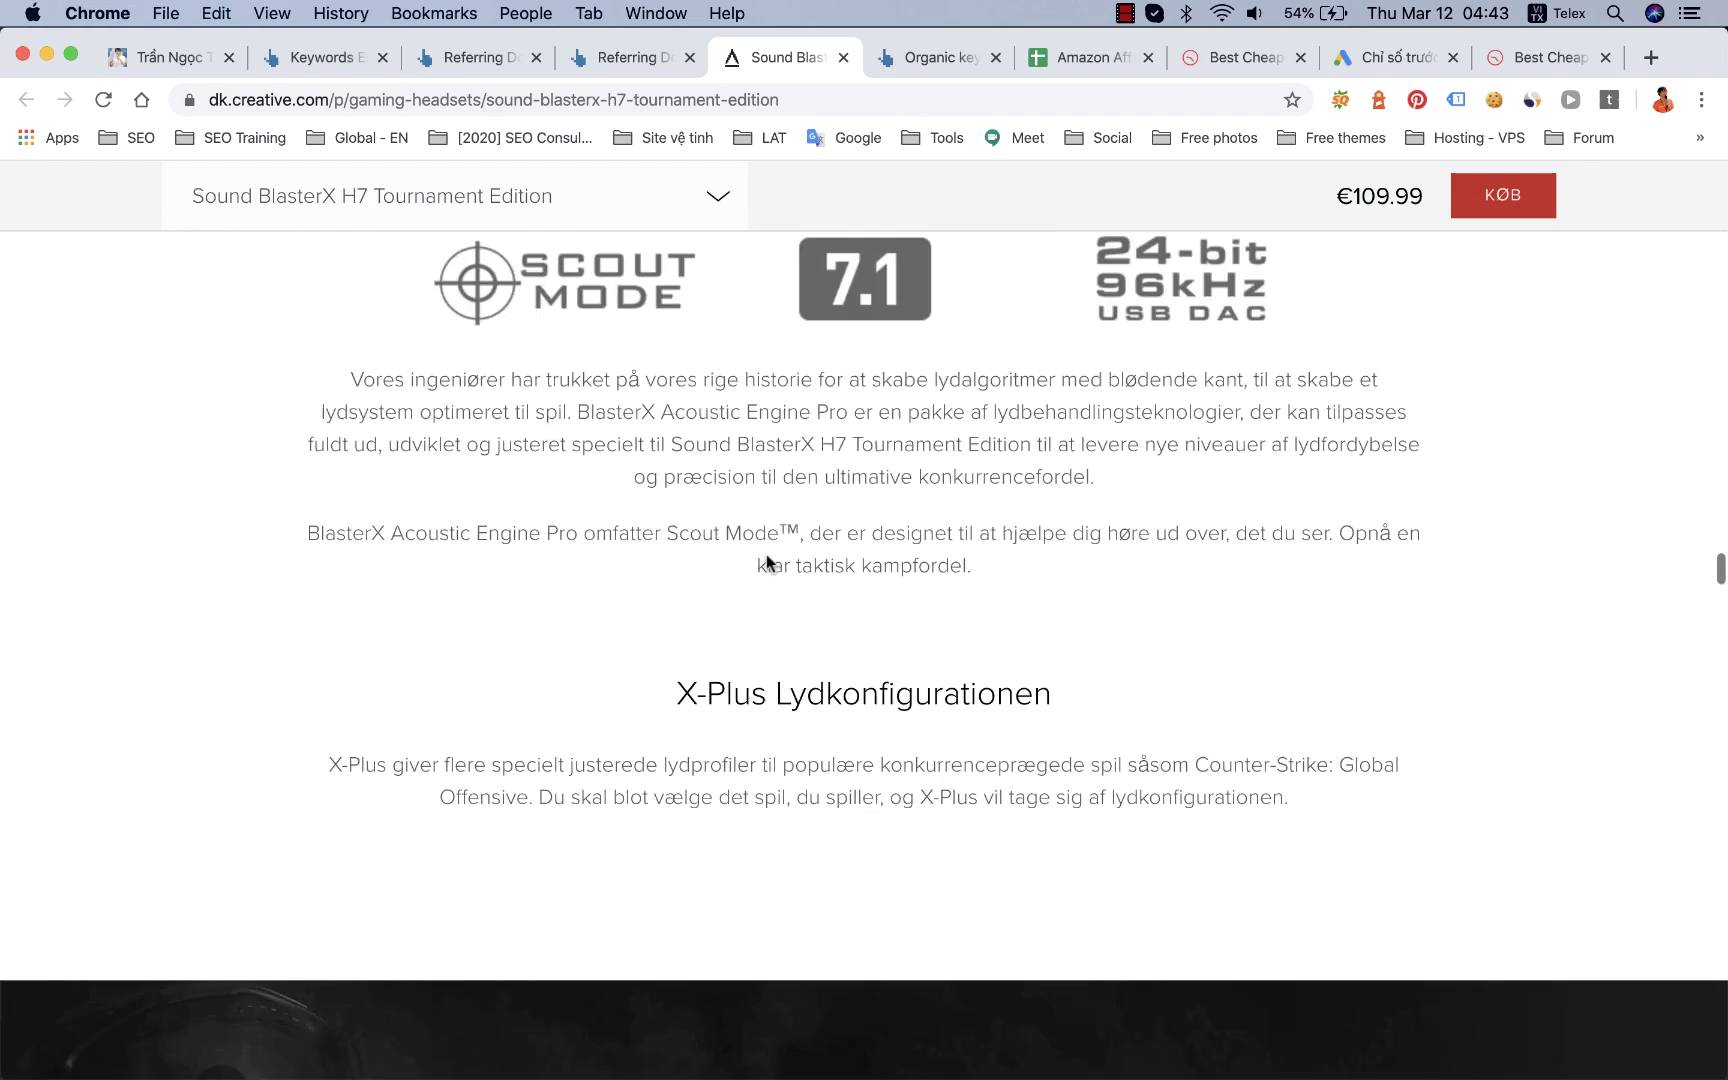
scroll(765, 555, up, 15)
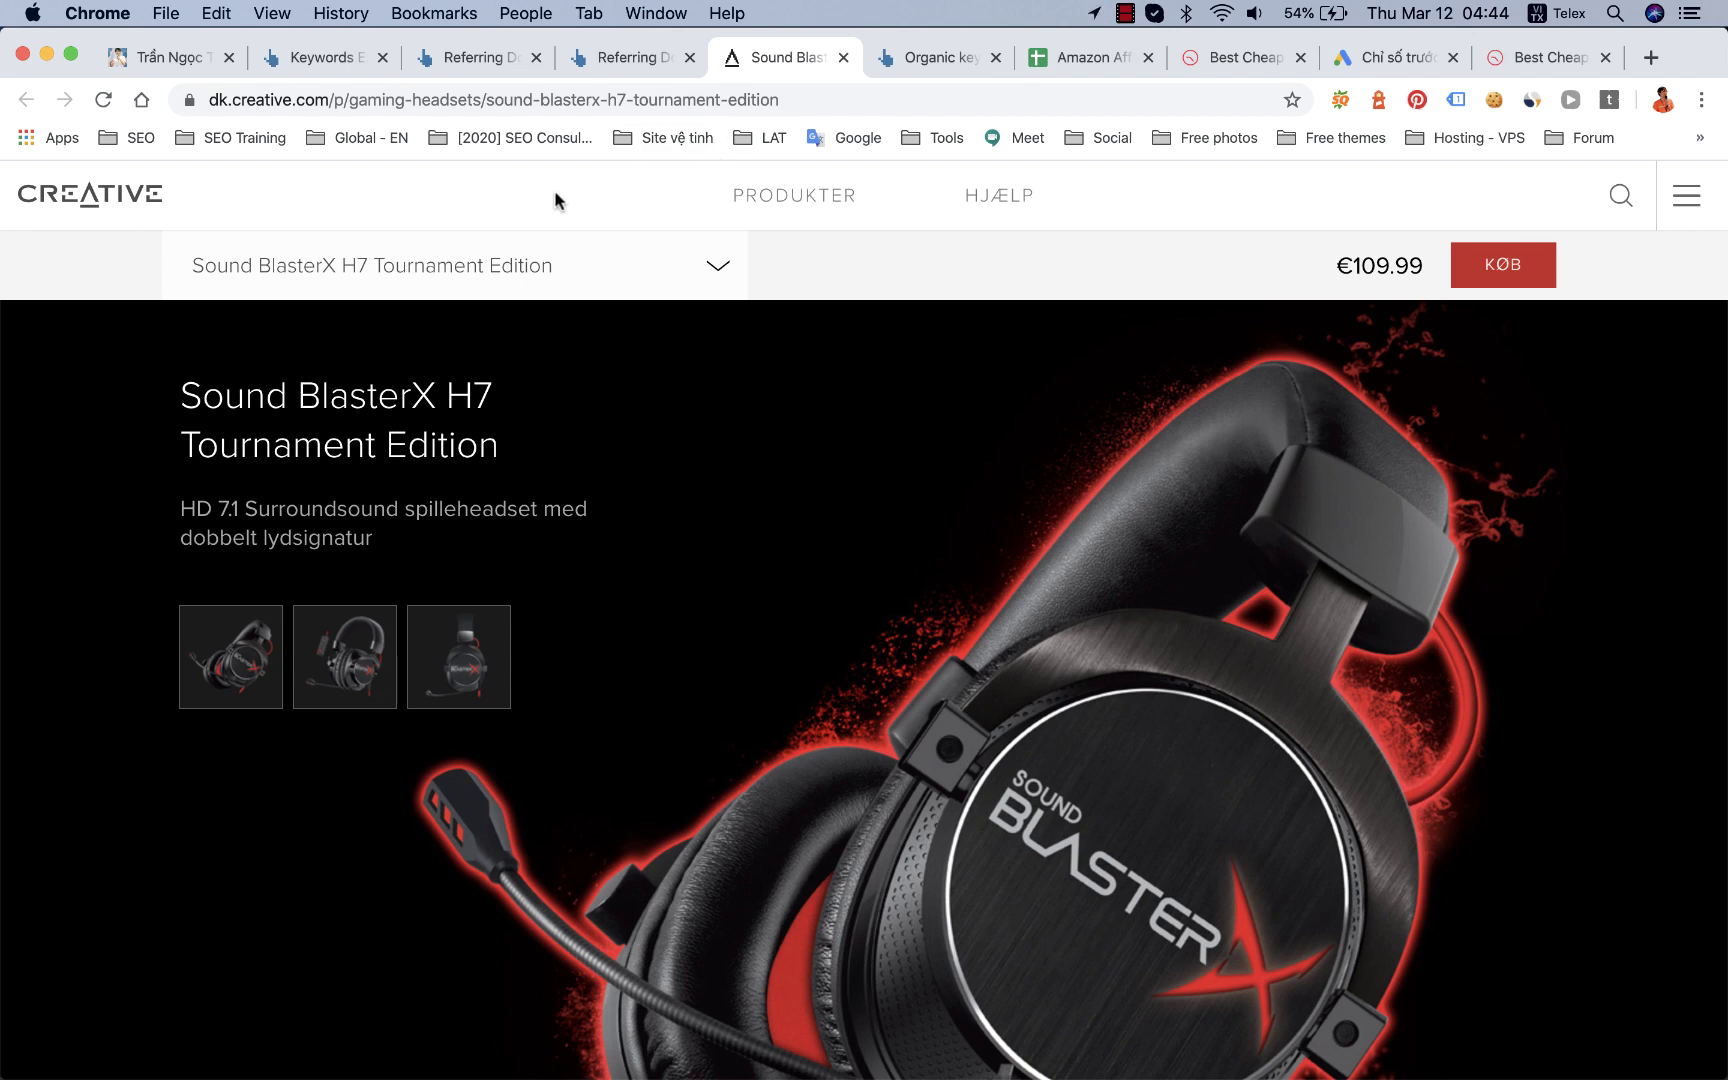
key(super+w)
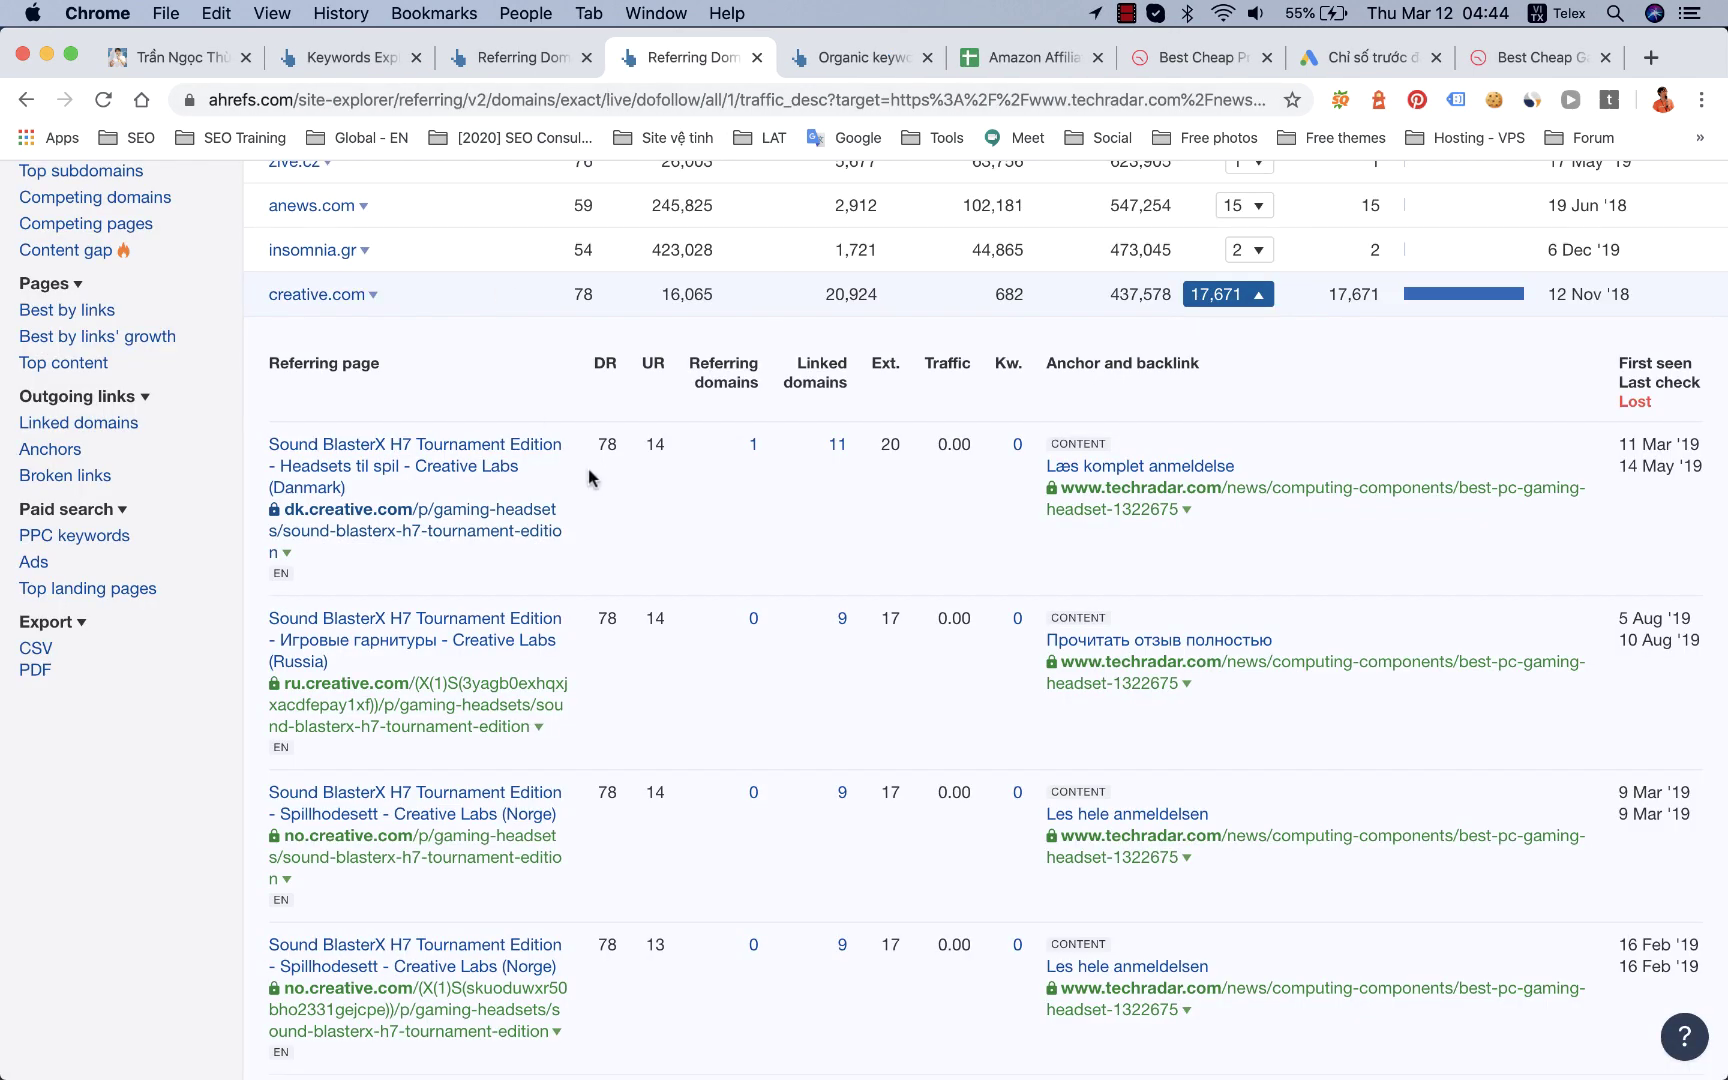
Step: Collapse the creative.com backlinks and bring up the Site explorer overviews of the TechRadar and PC Gamer pages
click(1215, 295)
scroll(815, 418, up, 10)
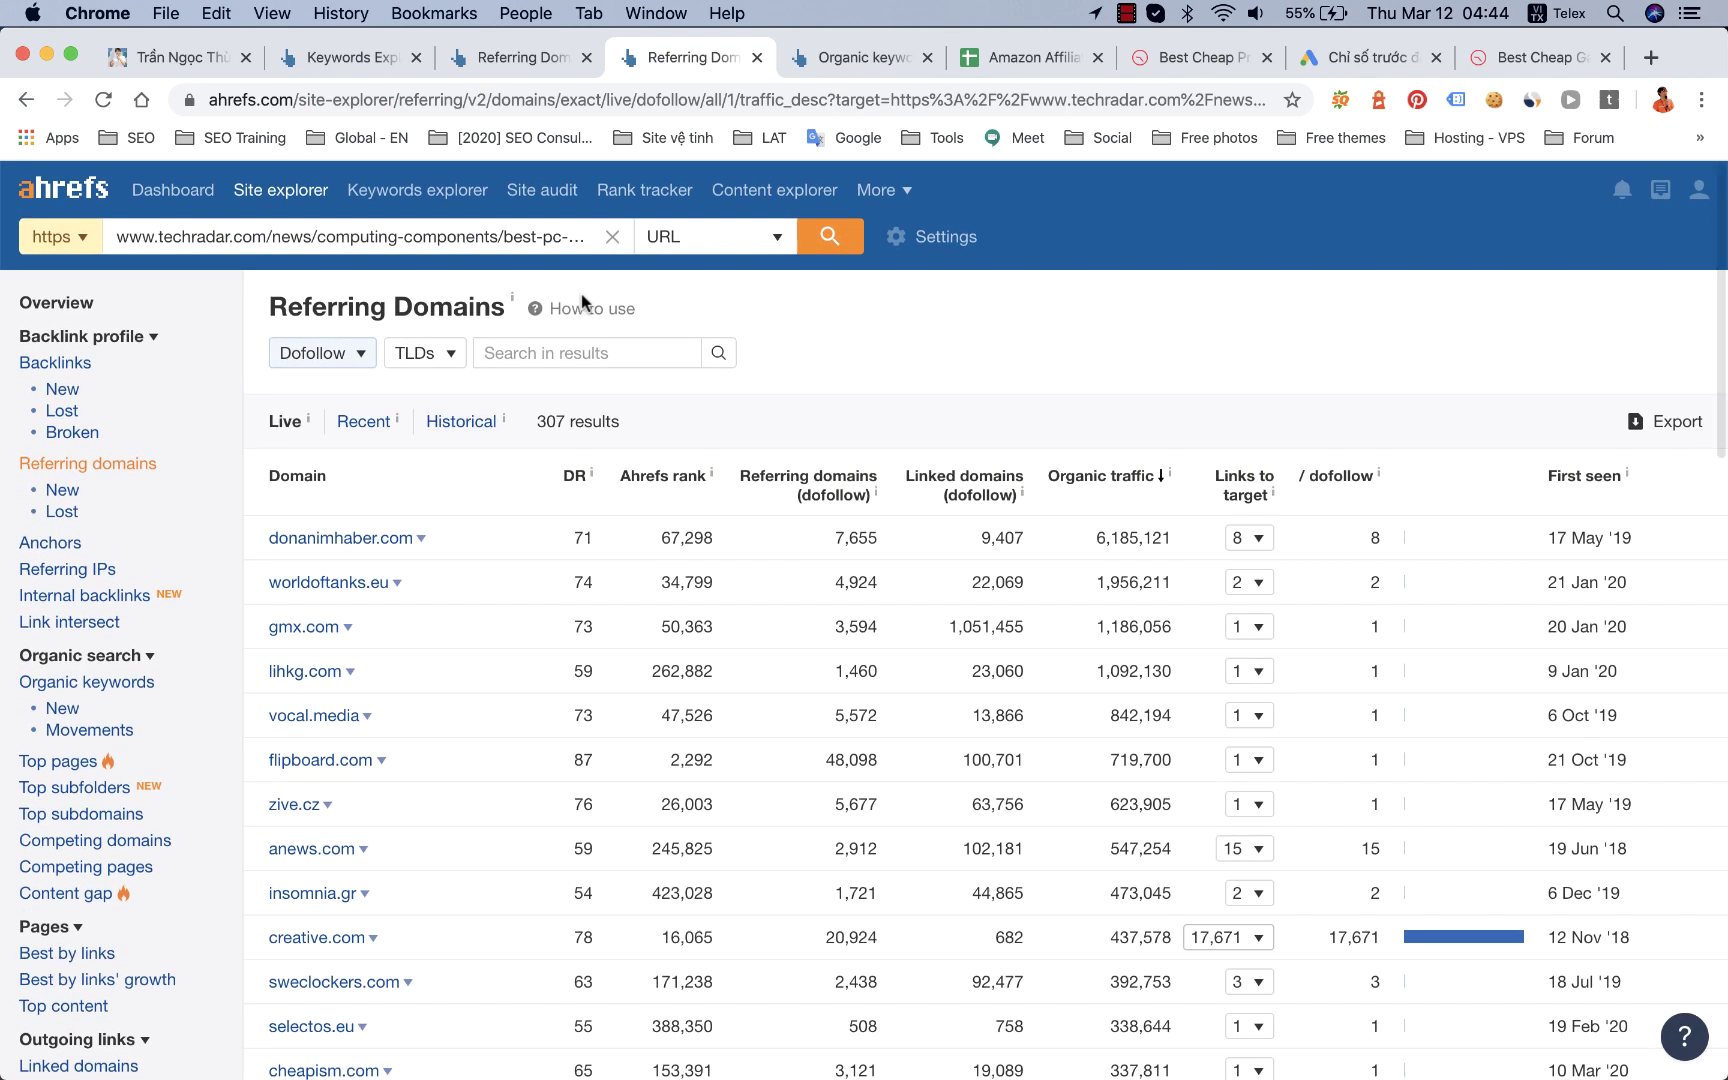
click(72, 303)
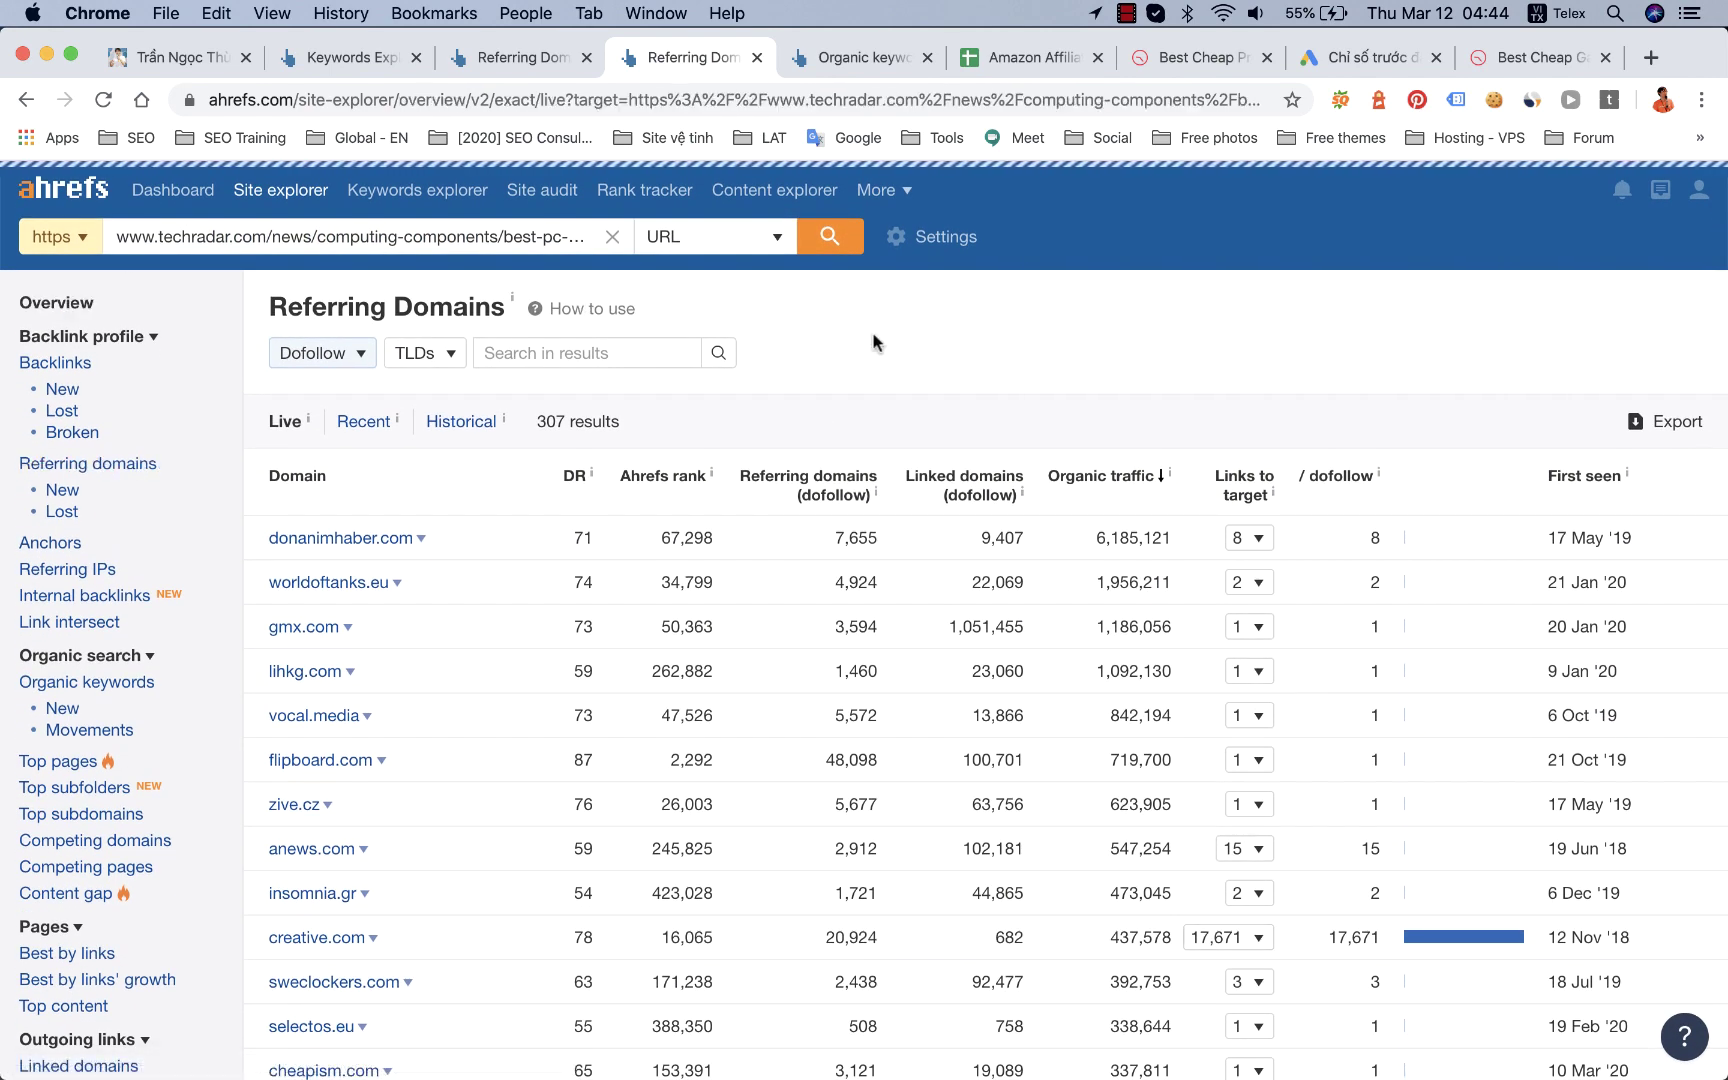
key(super+alt+Left)
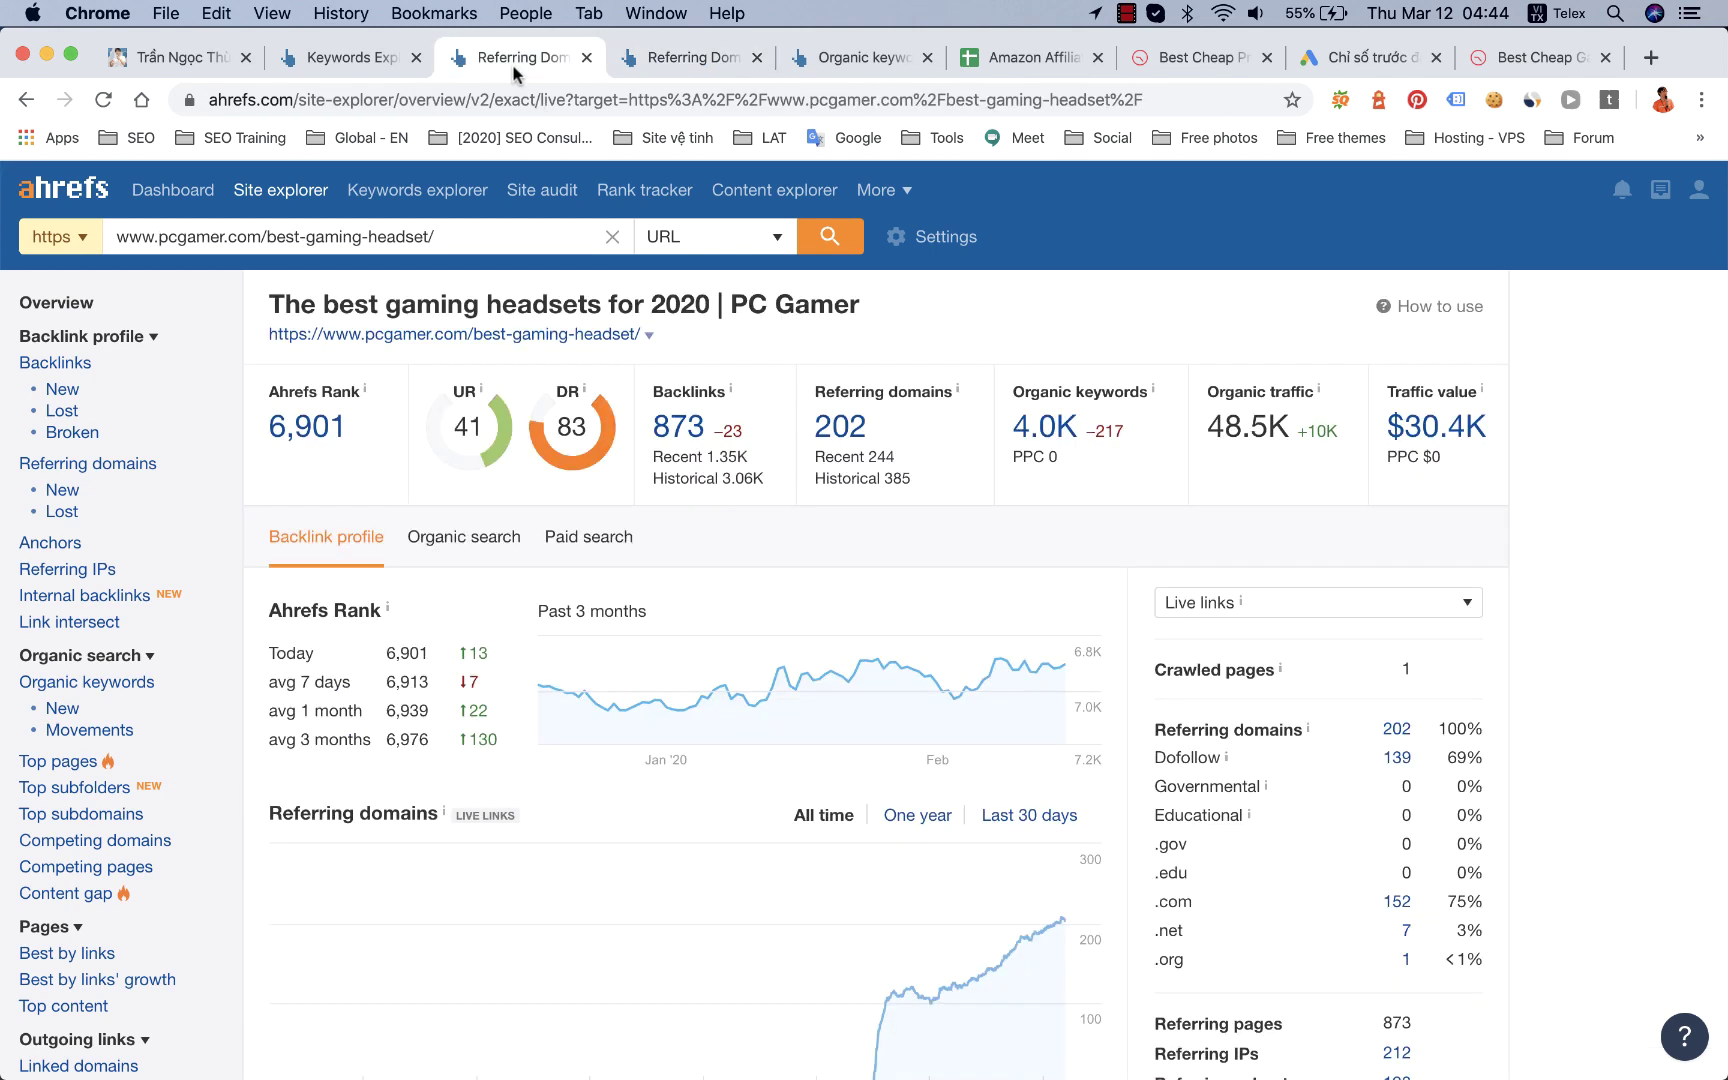
Step: Examine the growth of PC Gamer's referring domains over all time and over the last 30 days
scroll(688, 668, down, 5)
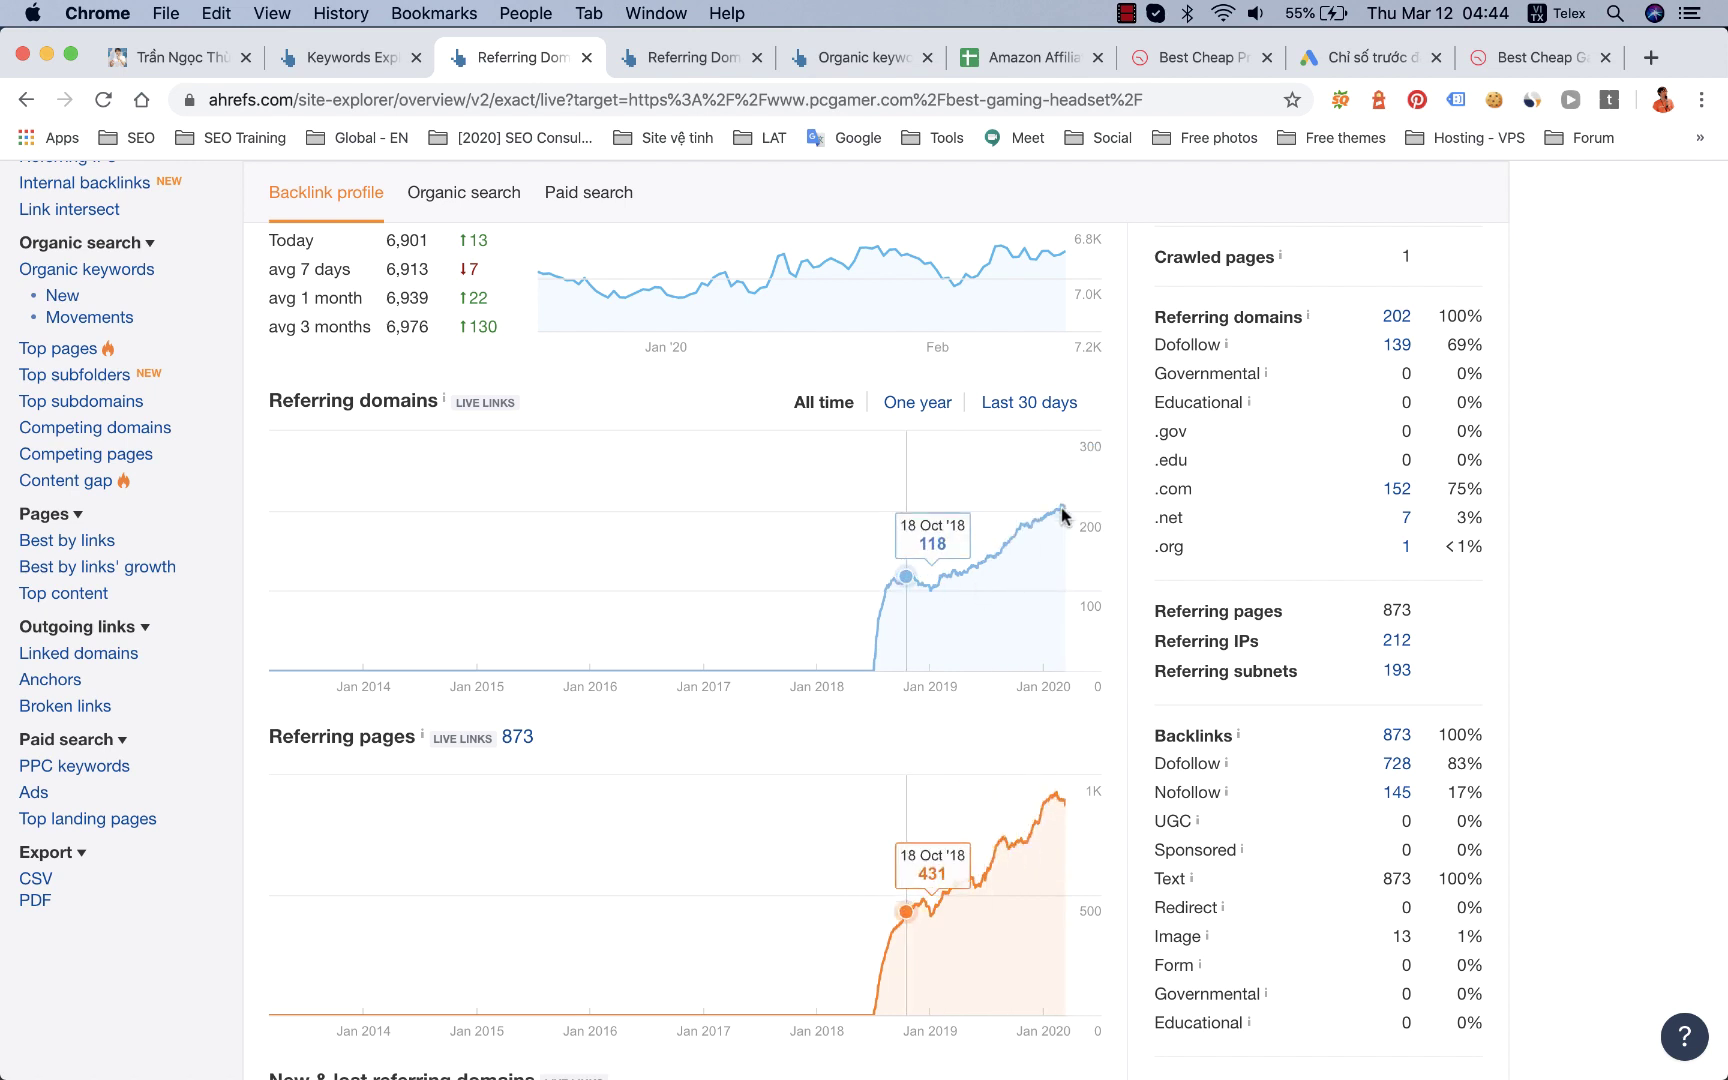
scroll(1066, 480, up, 1)
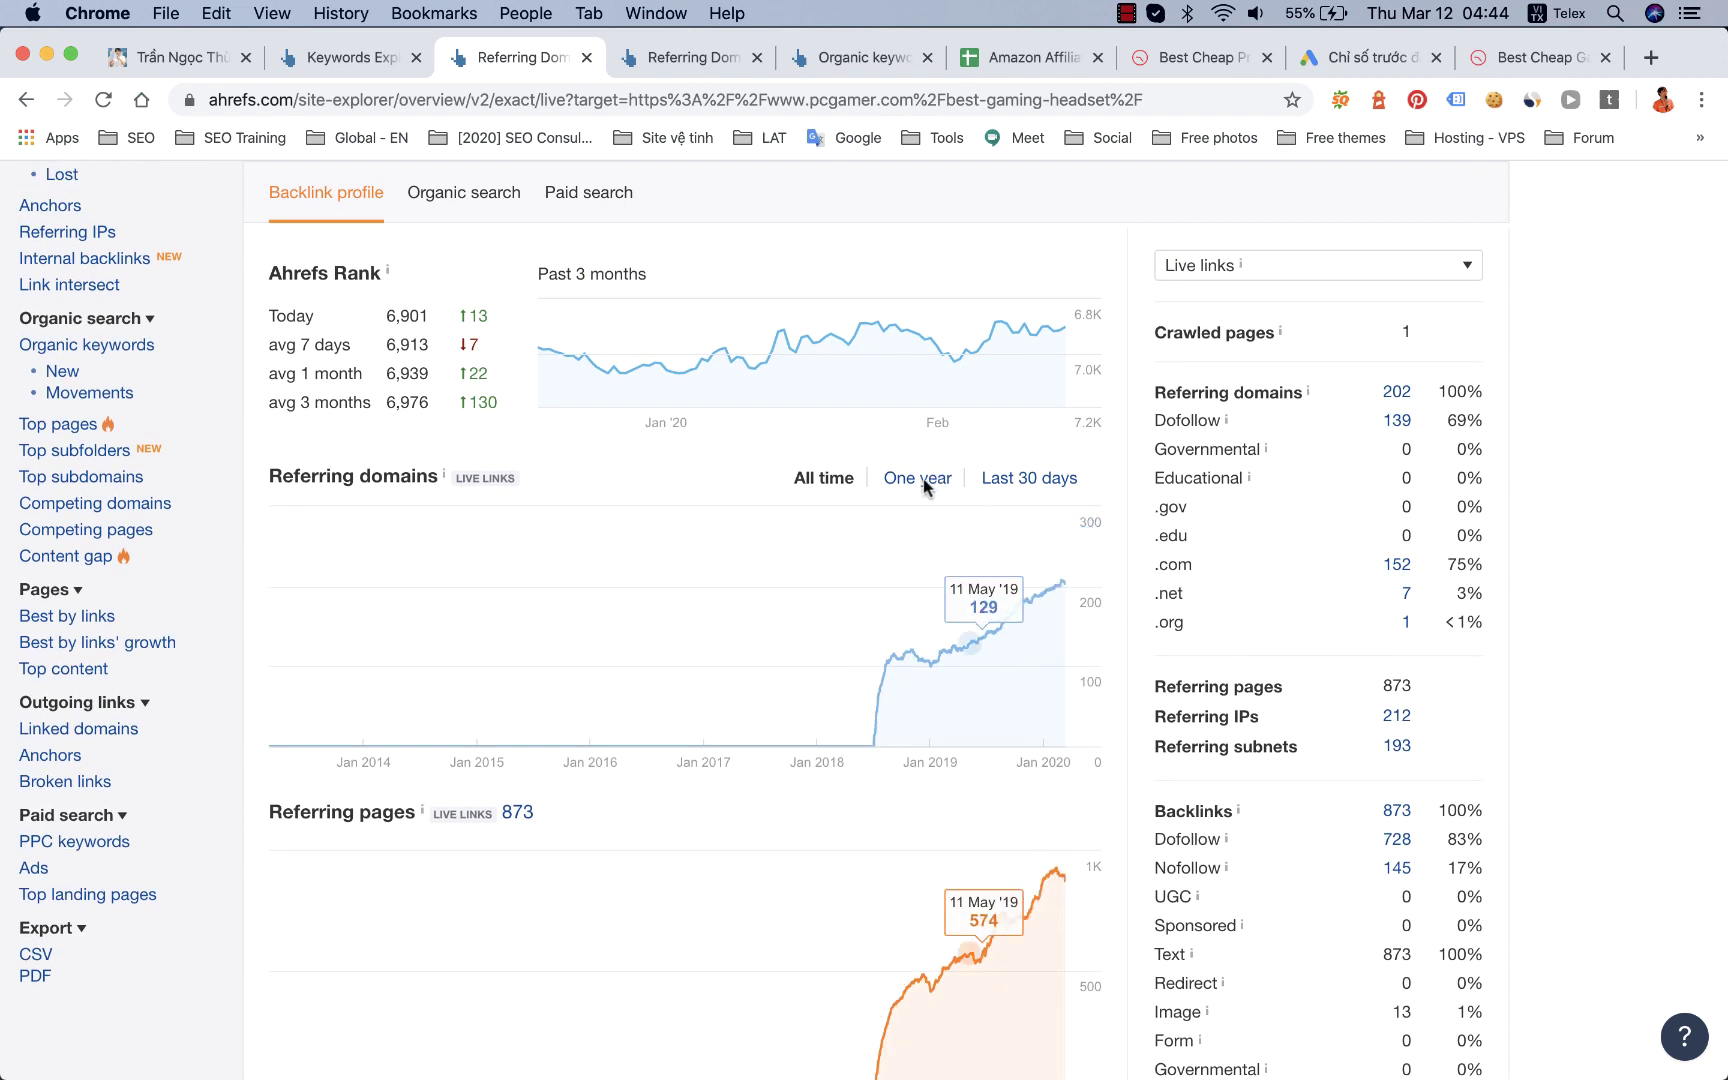
click(1024, 480)
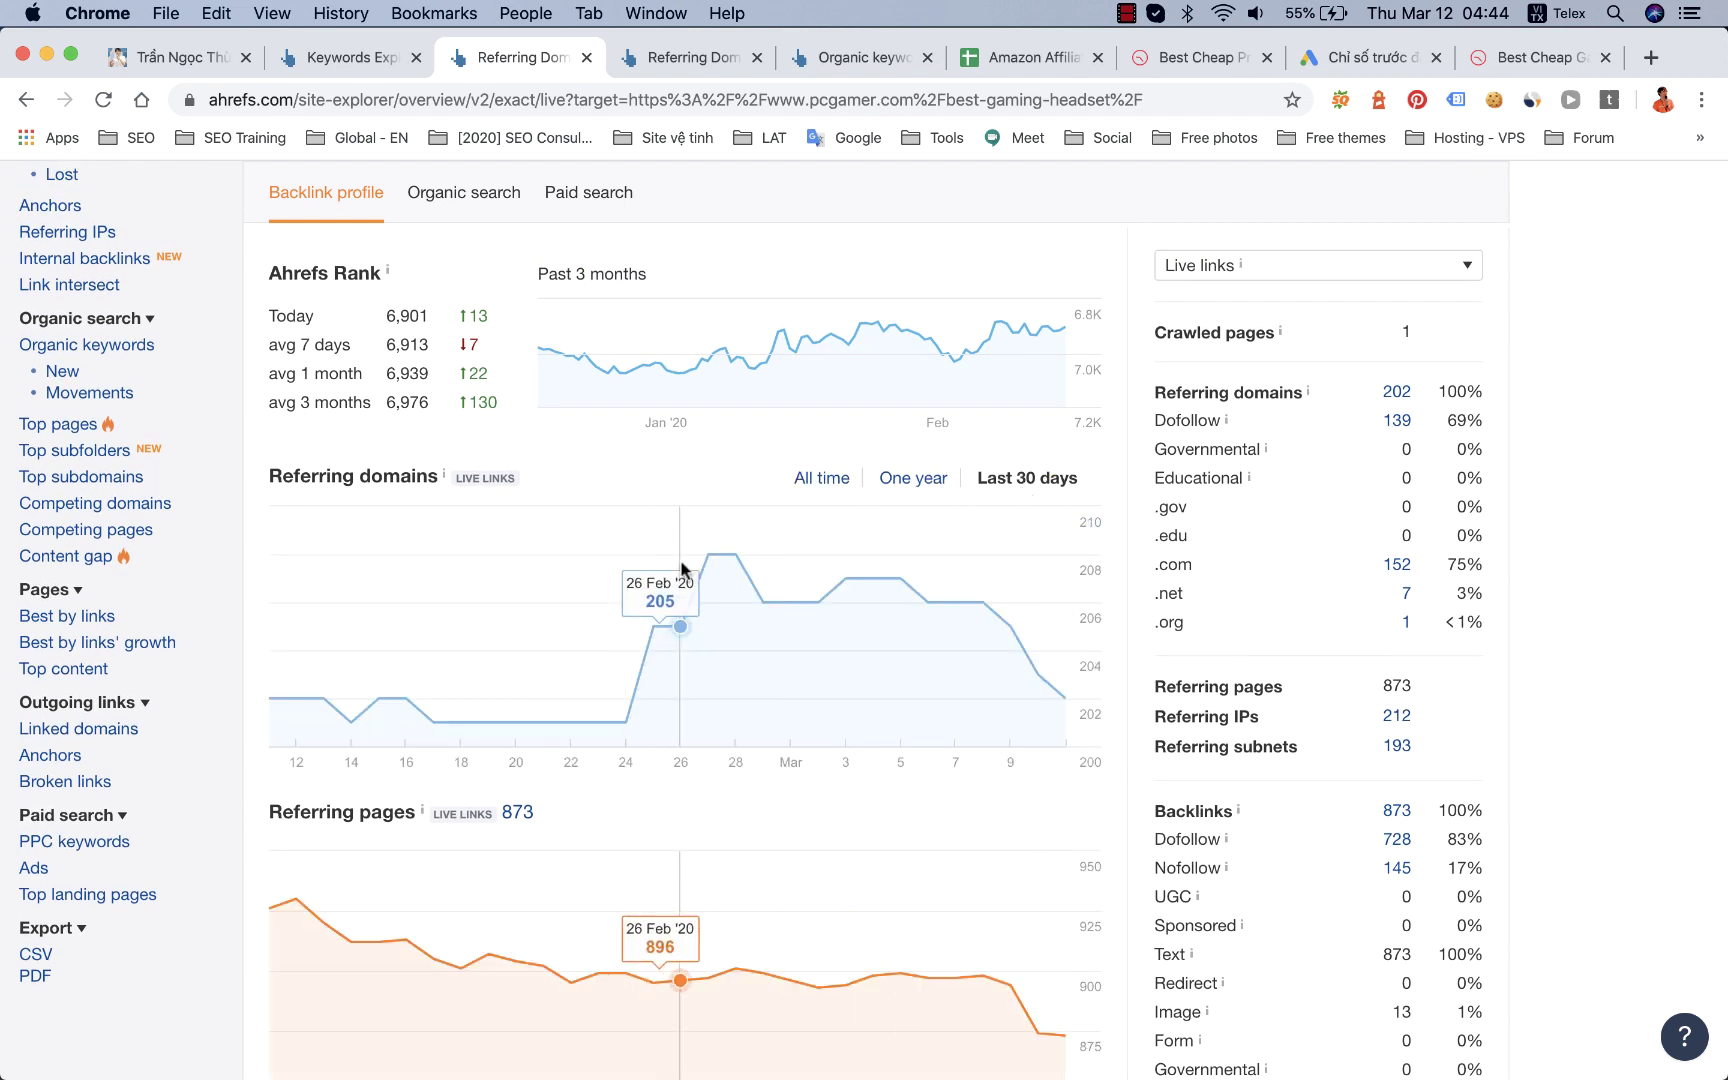
Step: Show PC Gamer's referring-domain growth over one year, and open TechRadar's Site explorer overview to examine its all-time growth
click(915, 479)
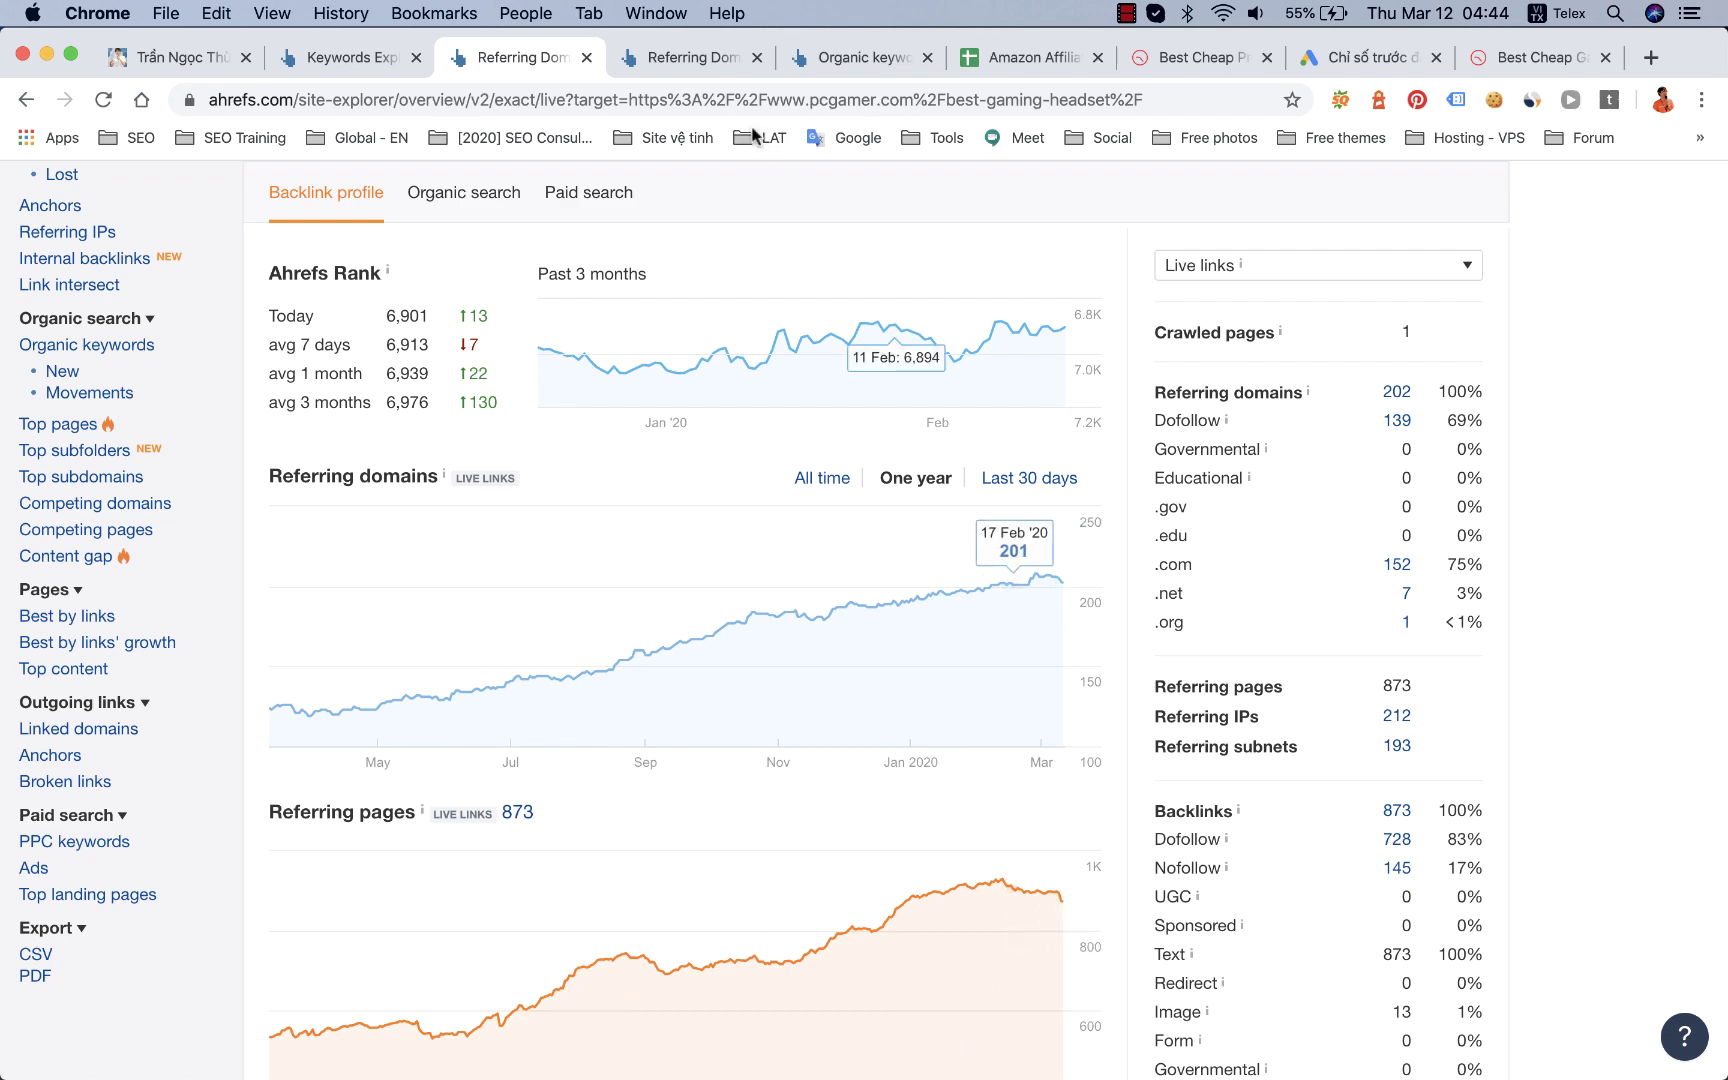
click(726, 76)
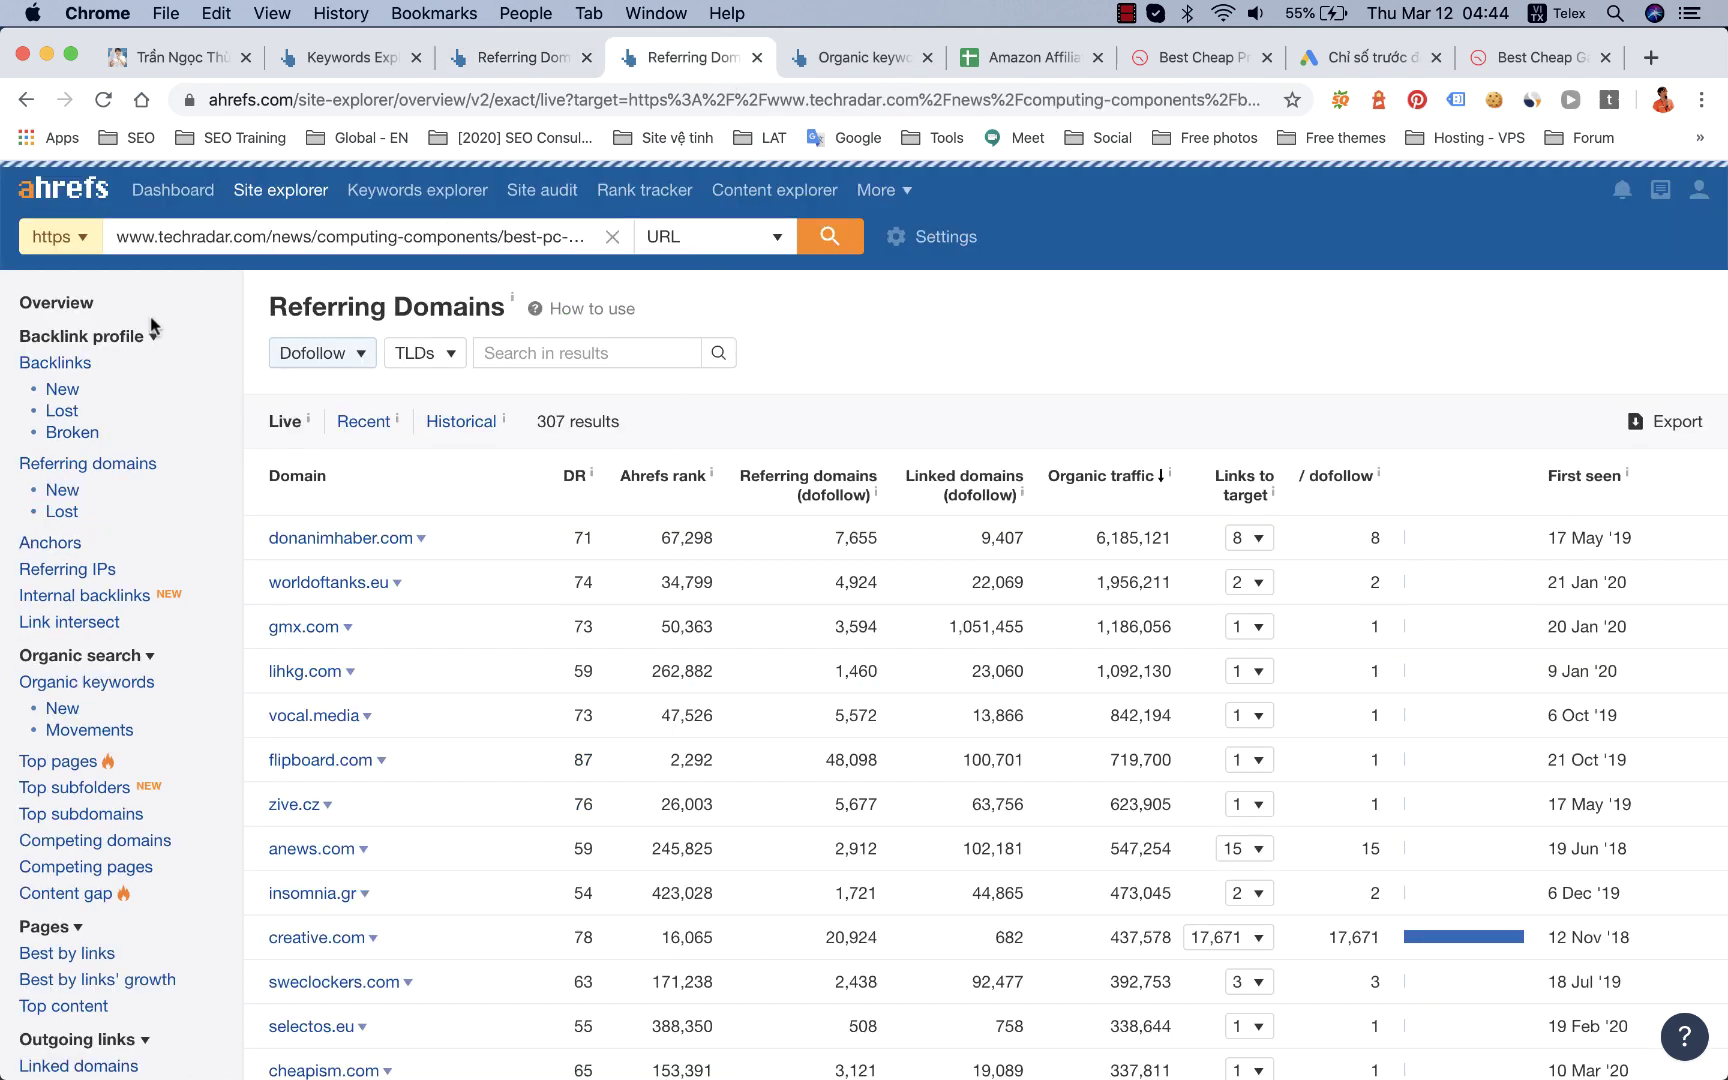
click(78, 308)
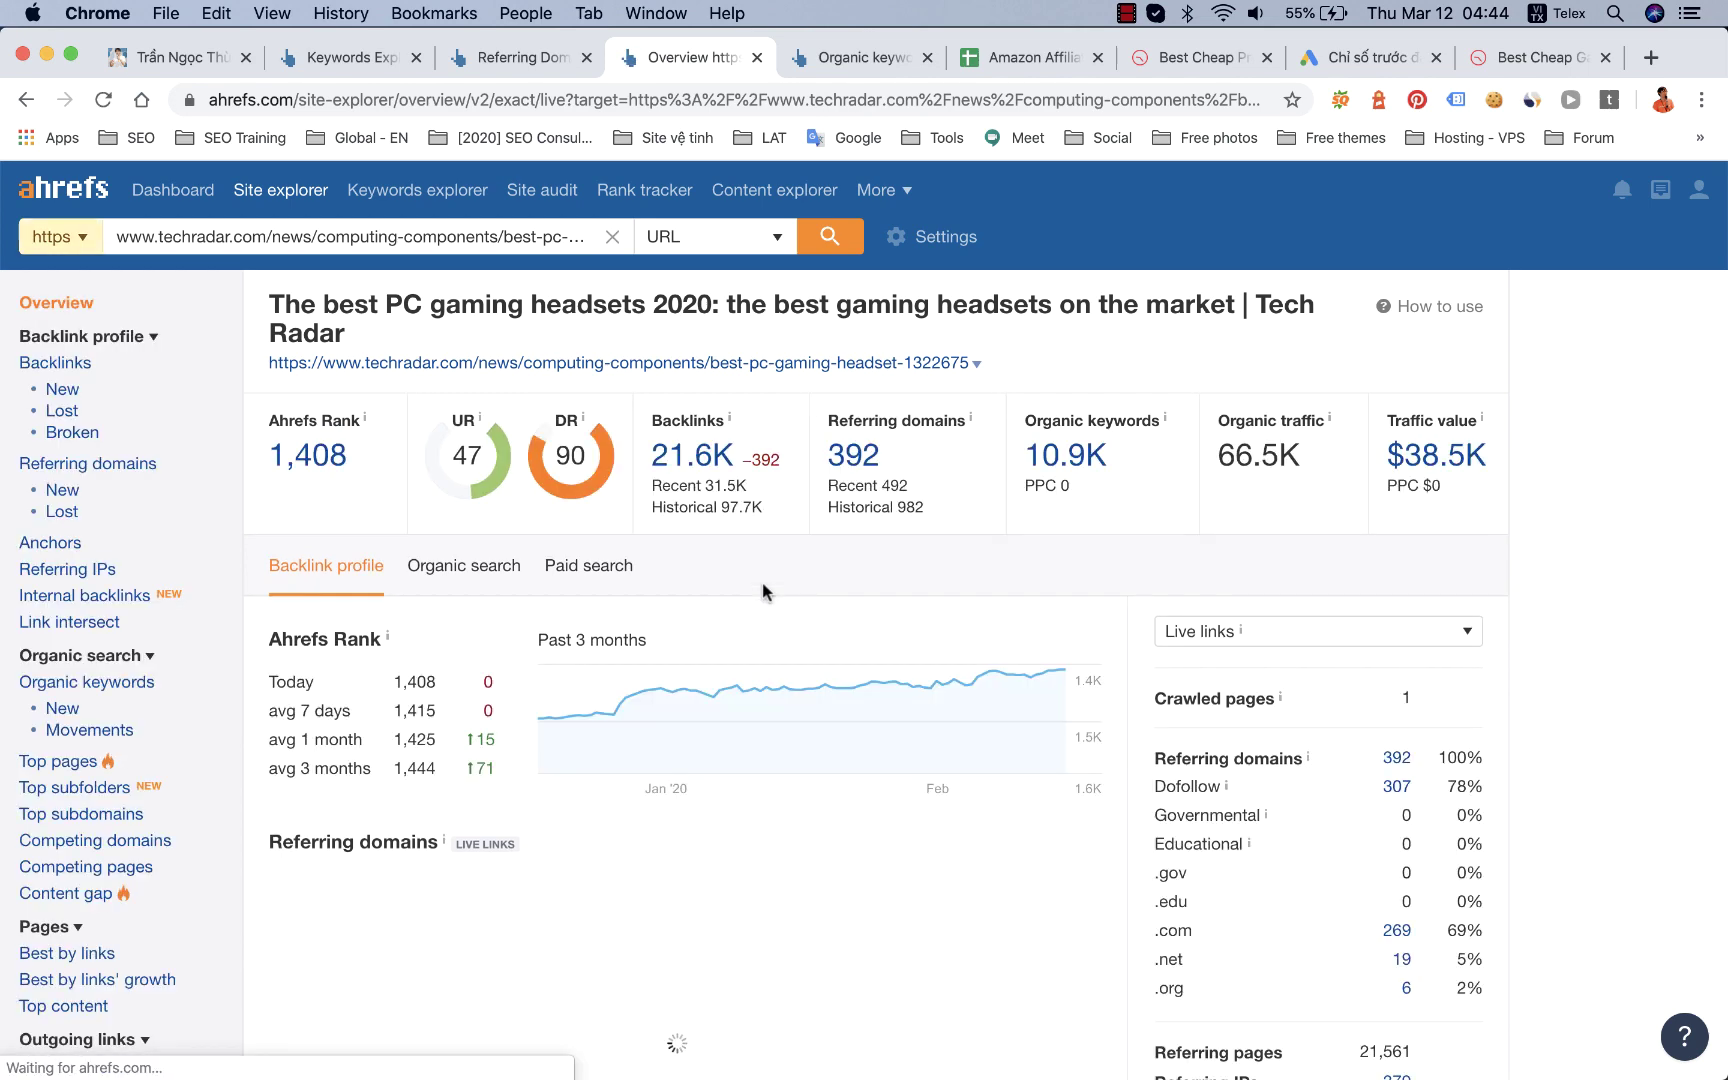
scroll(762, 592, down, 5)
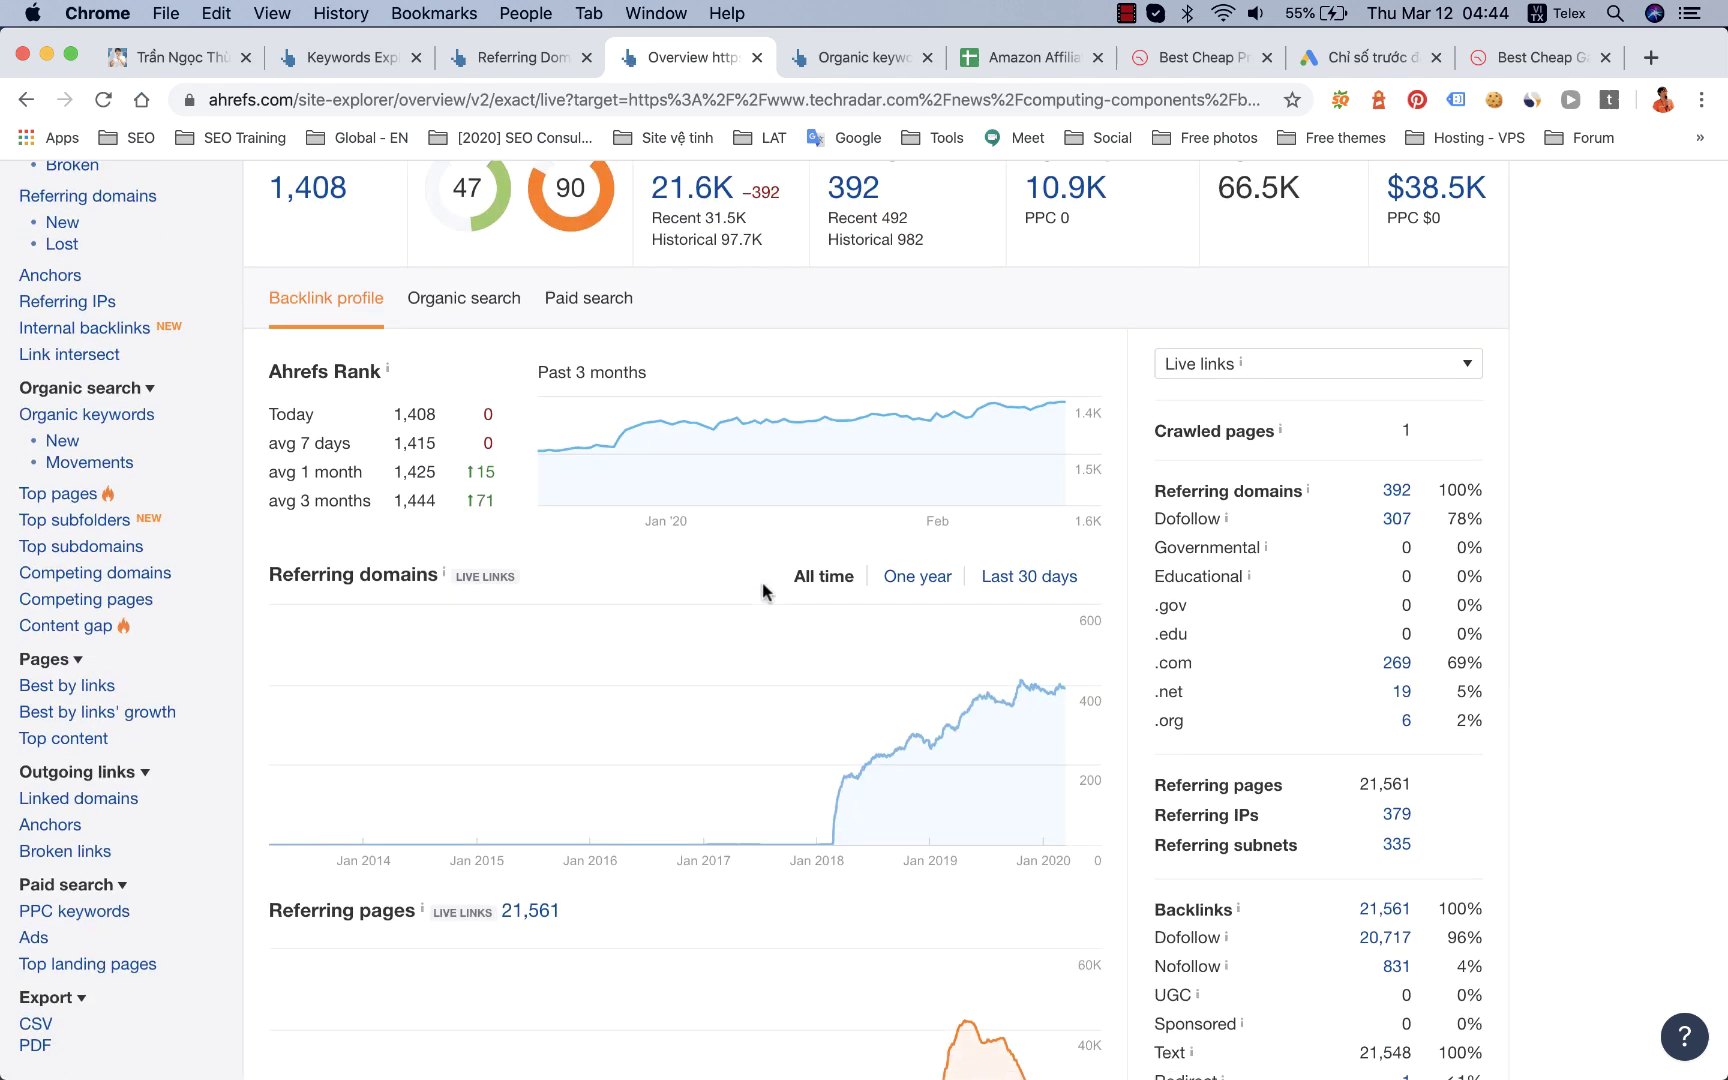
scroll(762, 592, down, 5)
scroll(1050, 460, up, 7)
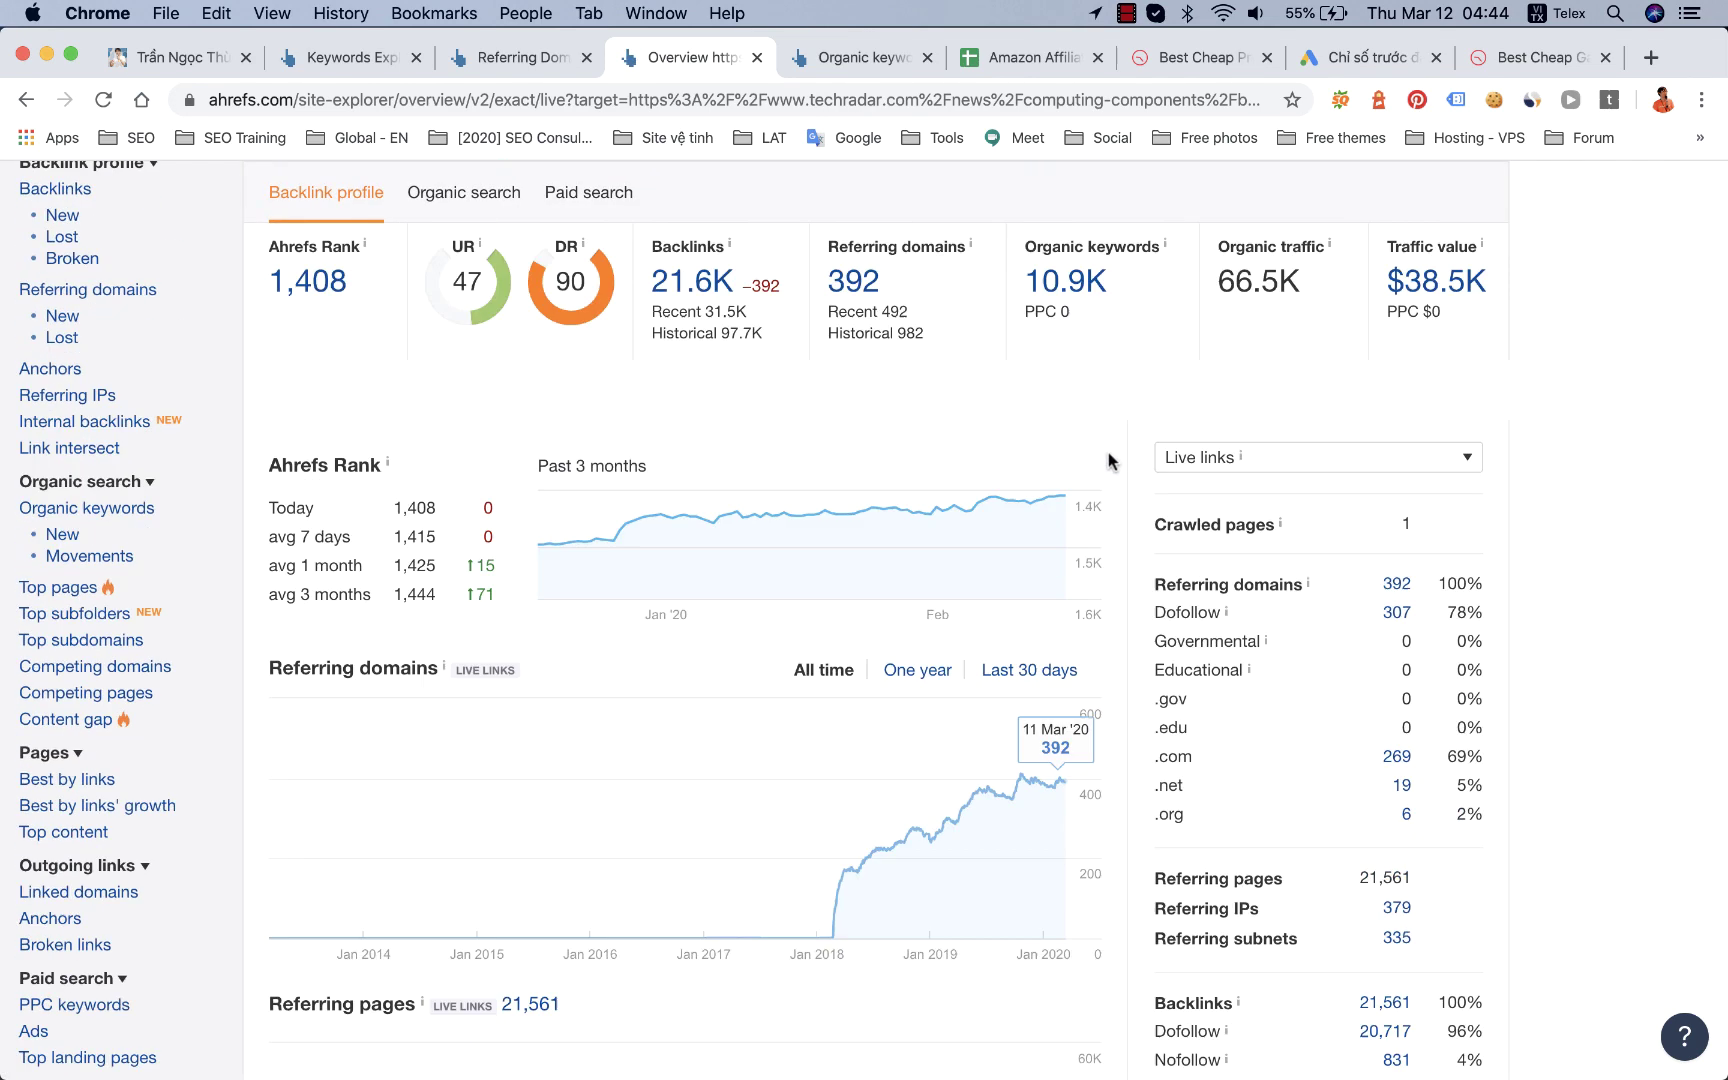
Step: Compare TechRadar's one-year referring-domain growth with PC Gamer's and highlight "gaming headsets" in the TechRadar page title
key(ctrl+shift+Tab)
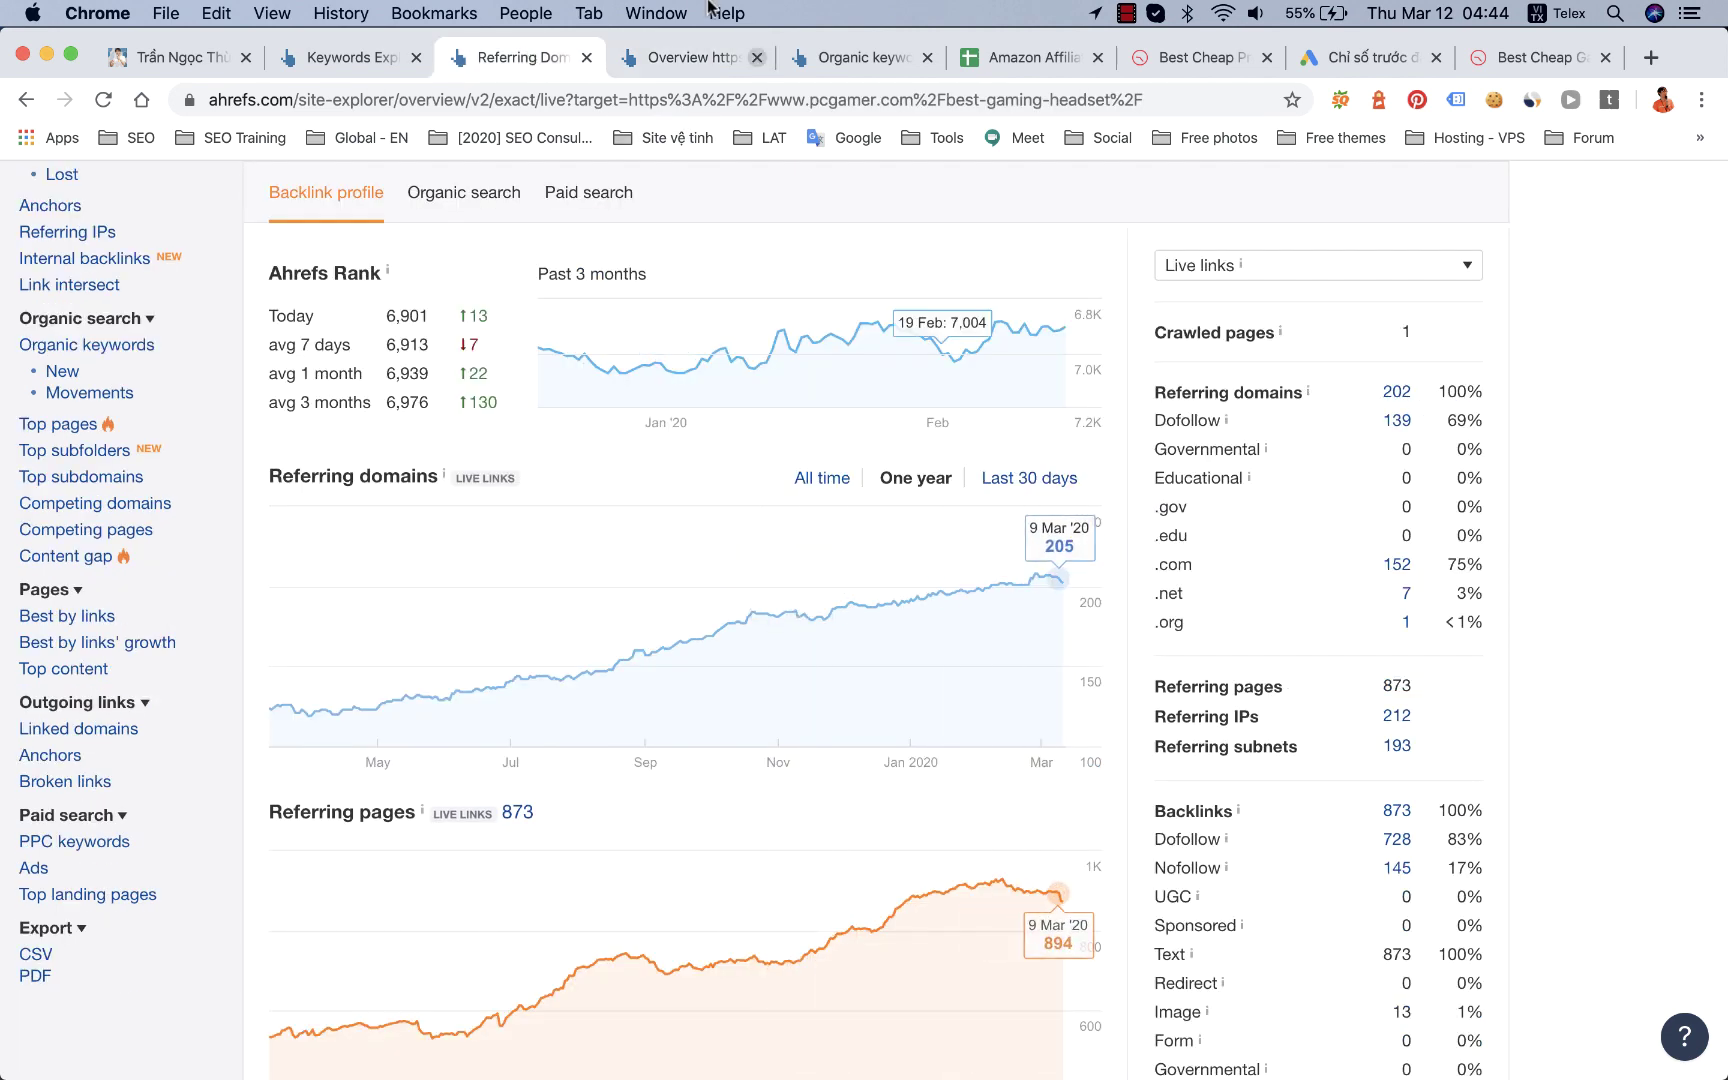
click(686, 57)
scroll(960, 700, down, 3)
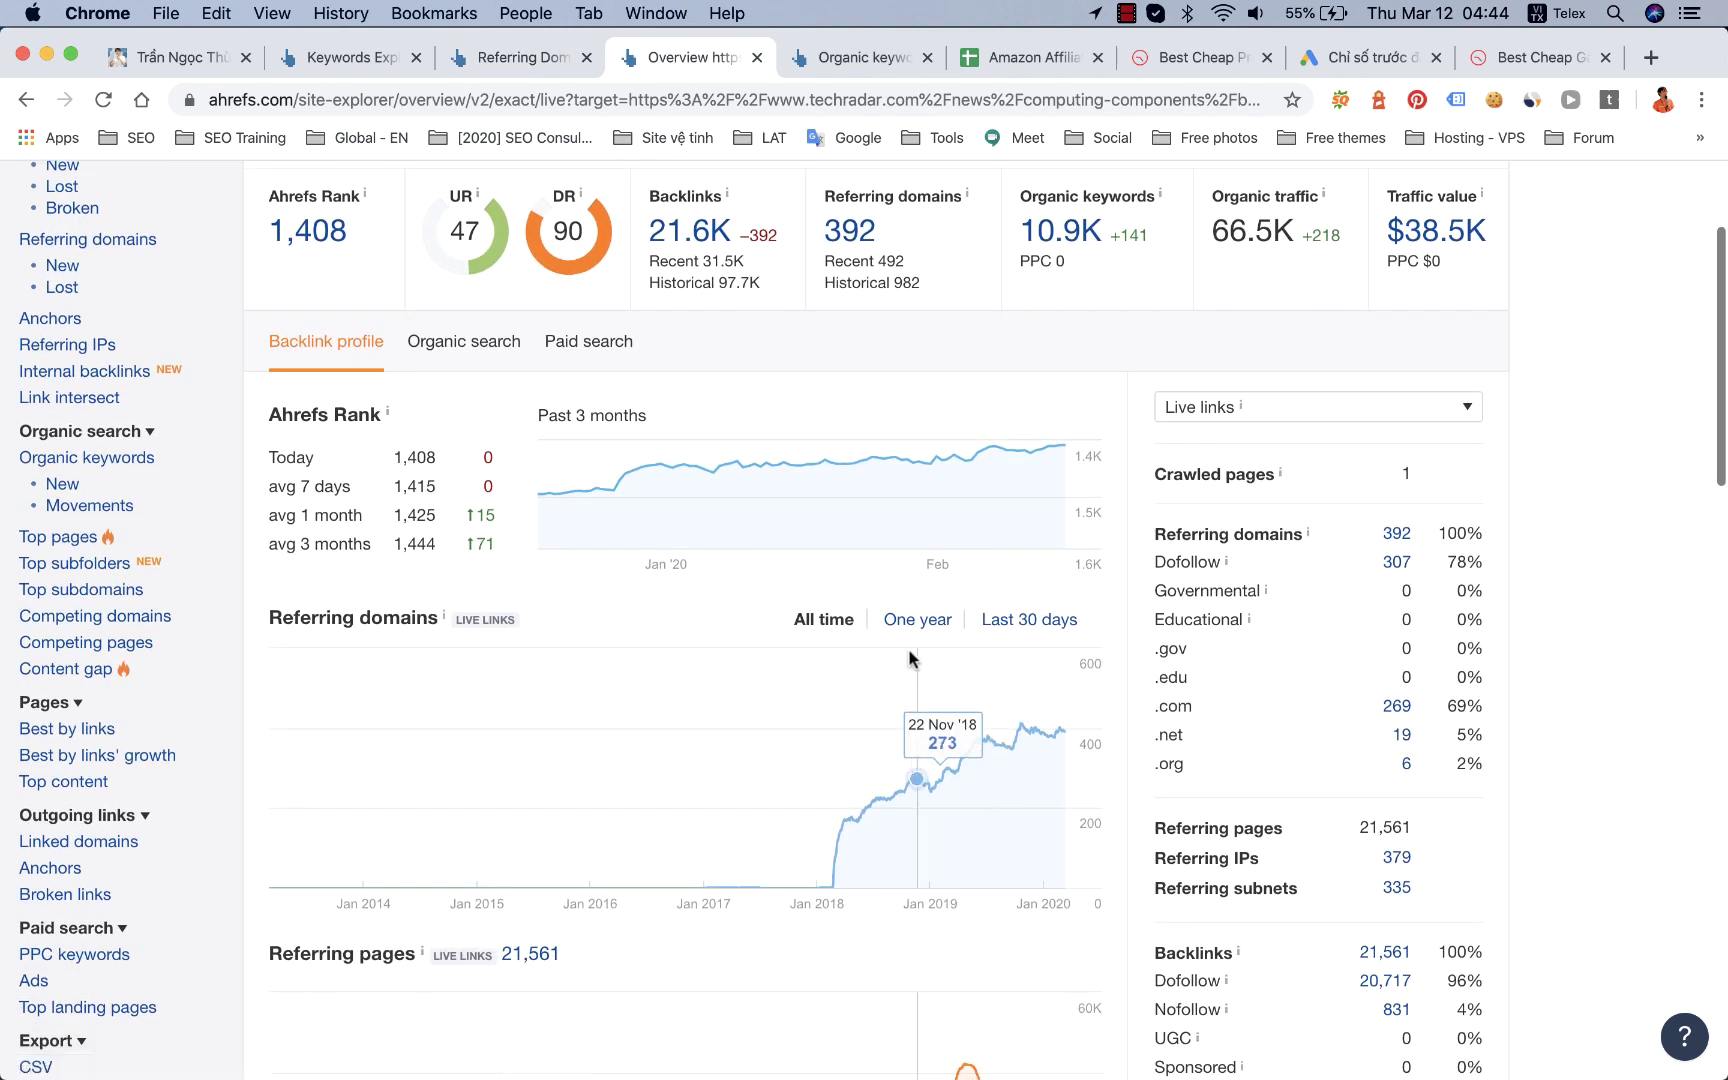
click(907, 626)
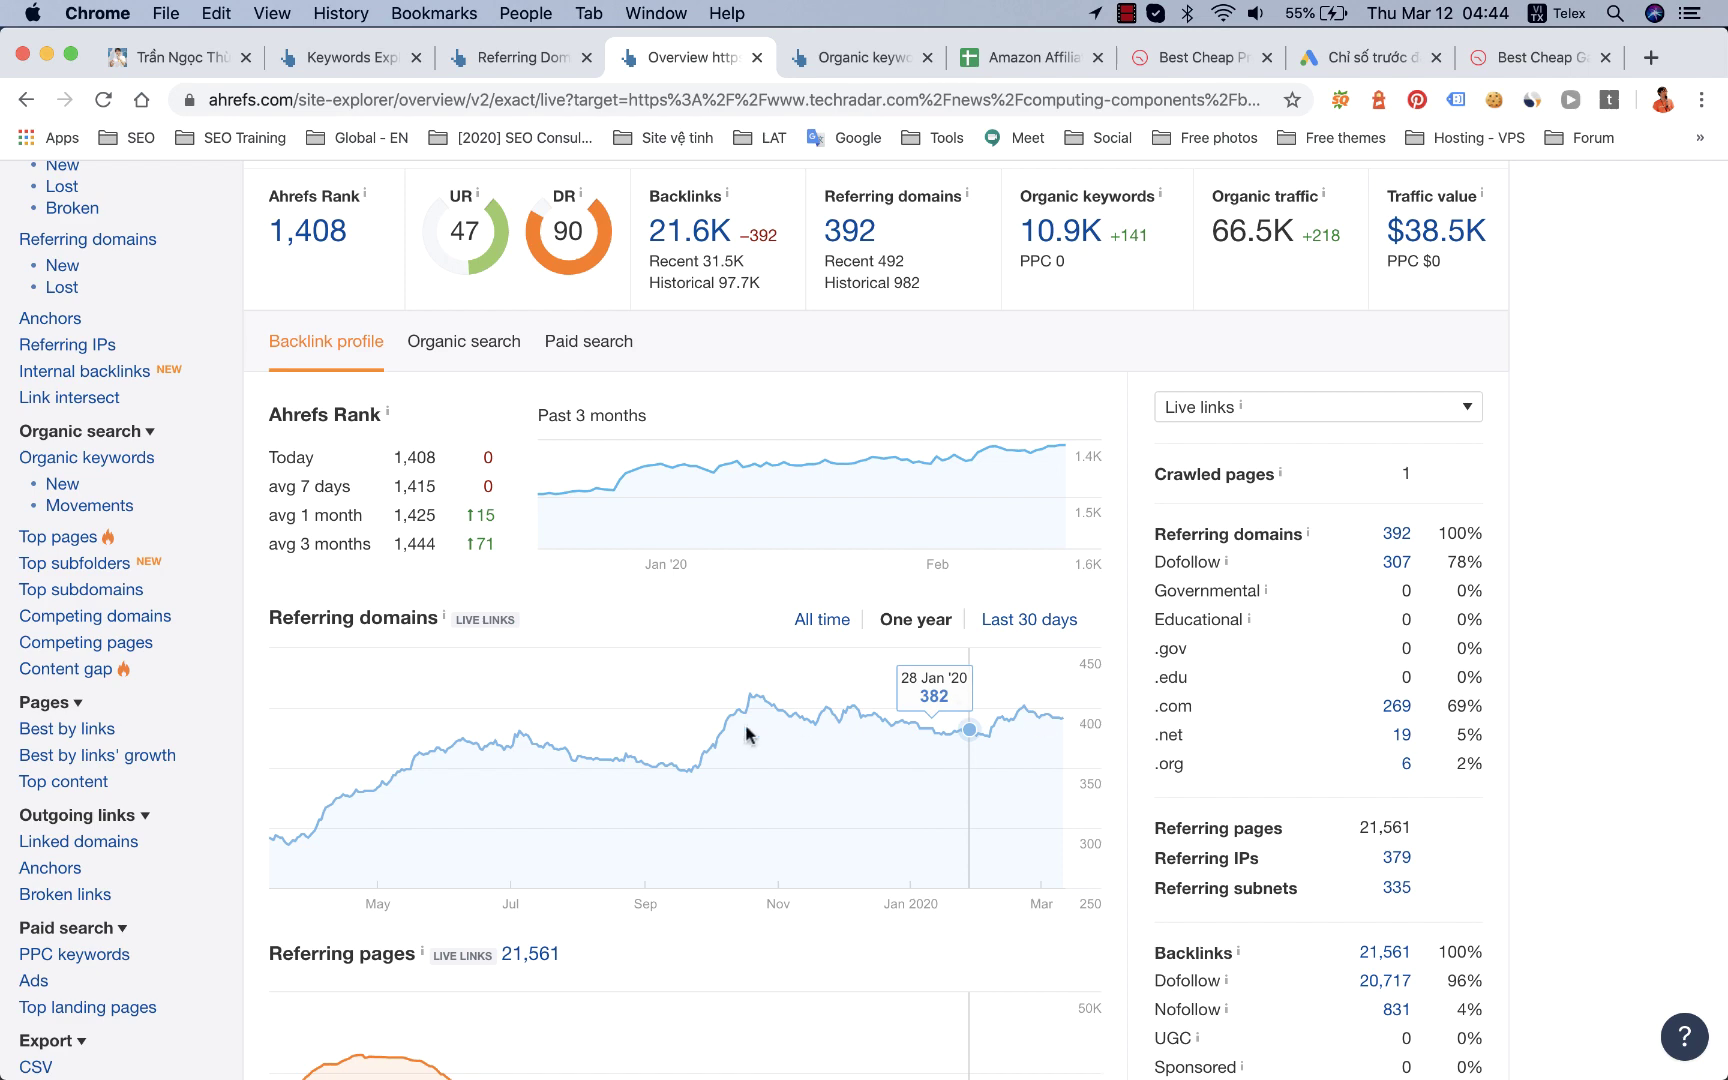
scroll(679, 413, up, 5)
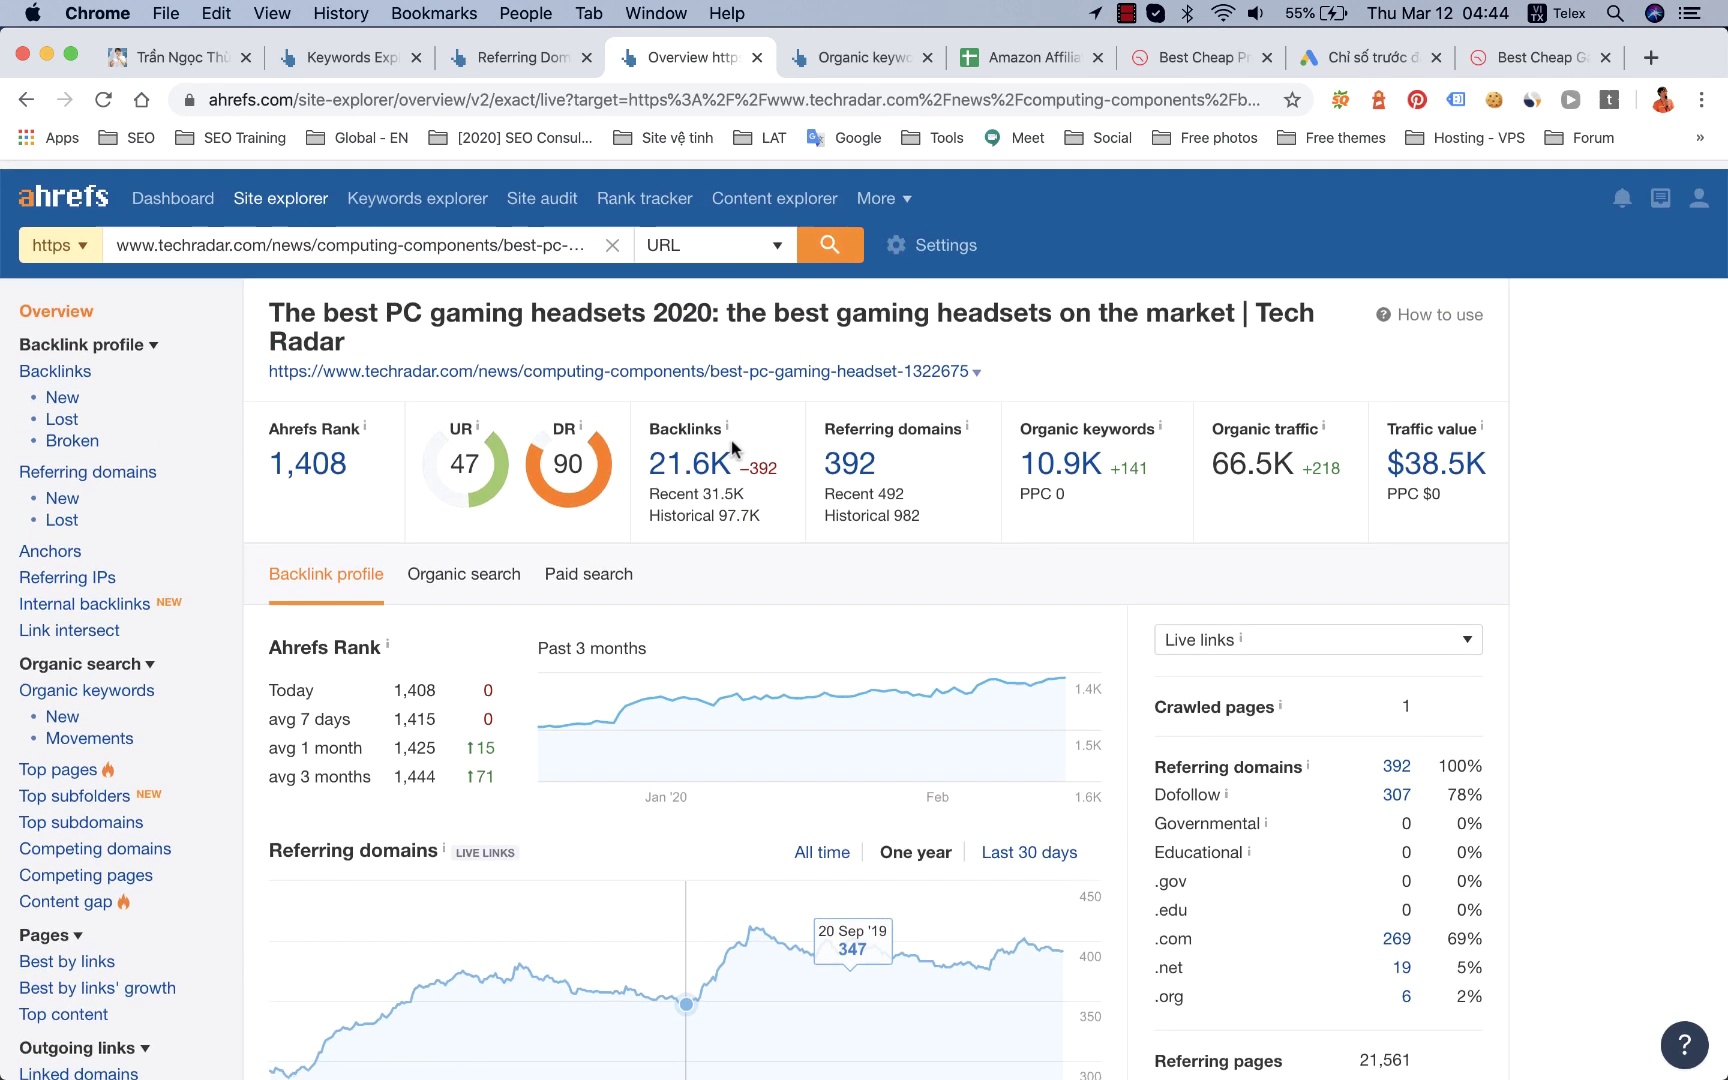
scroll(612, 302, down, 1)
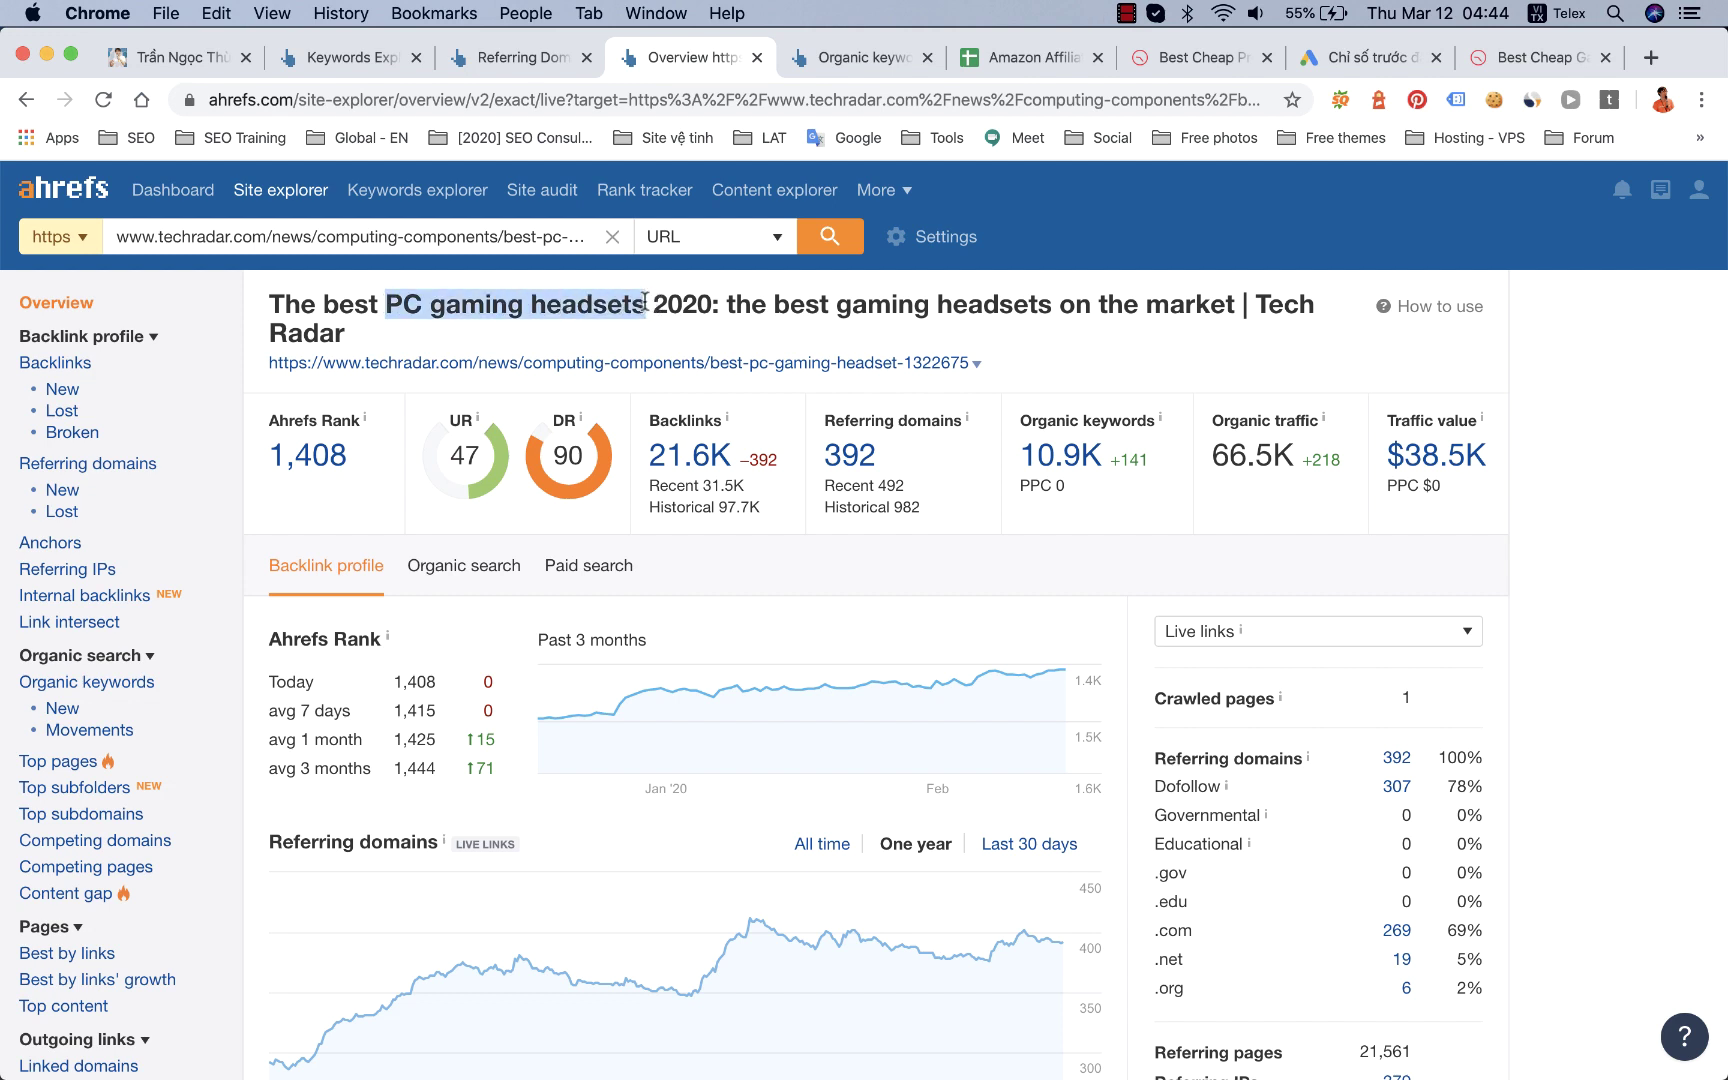
drag(637, 305, 432, 315)
Step: Glance at the techunder1000.com article and compare the PC Gamer and TechRadar overview metrics and one-year growth charts
click(1180, 60)
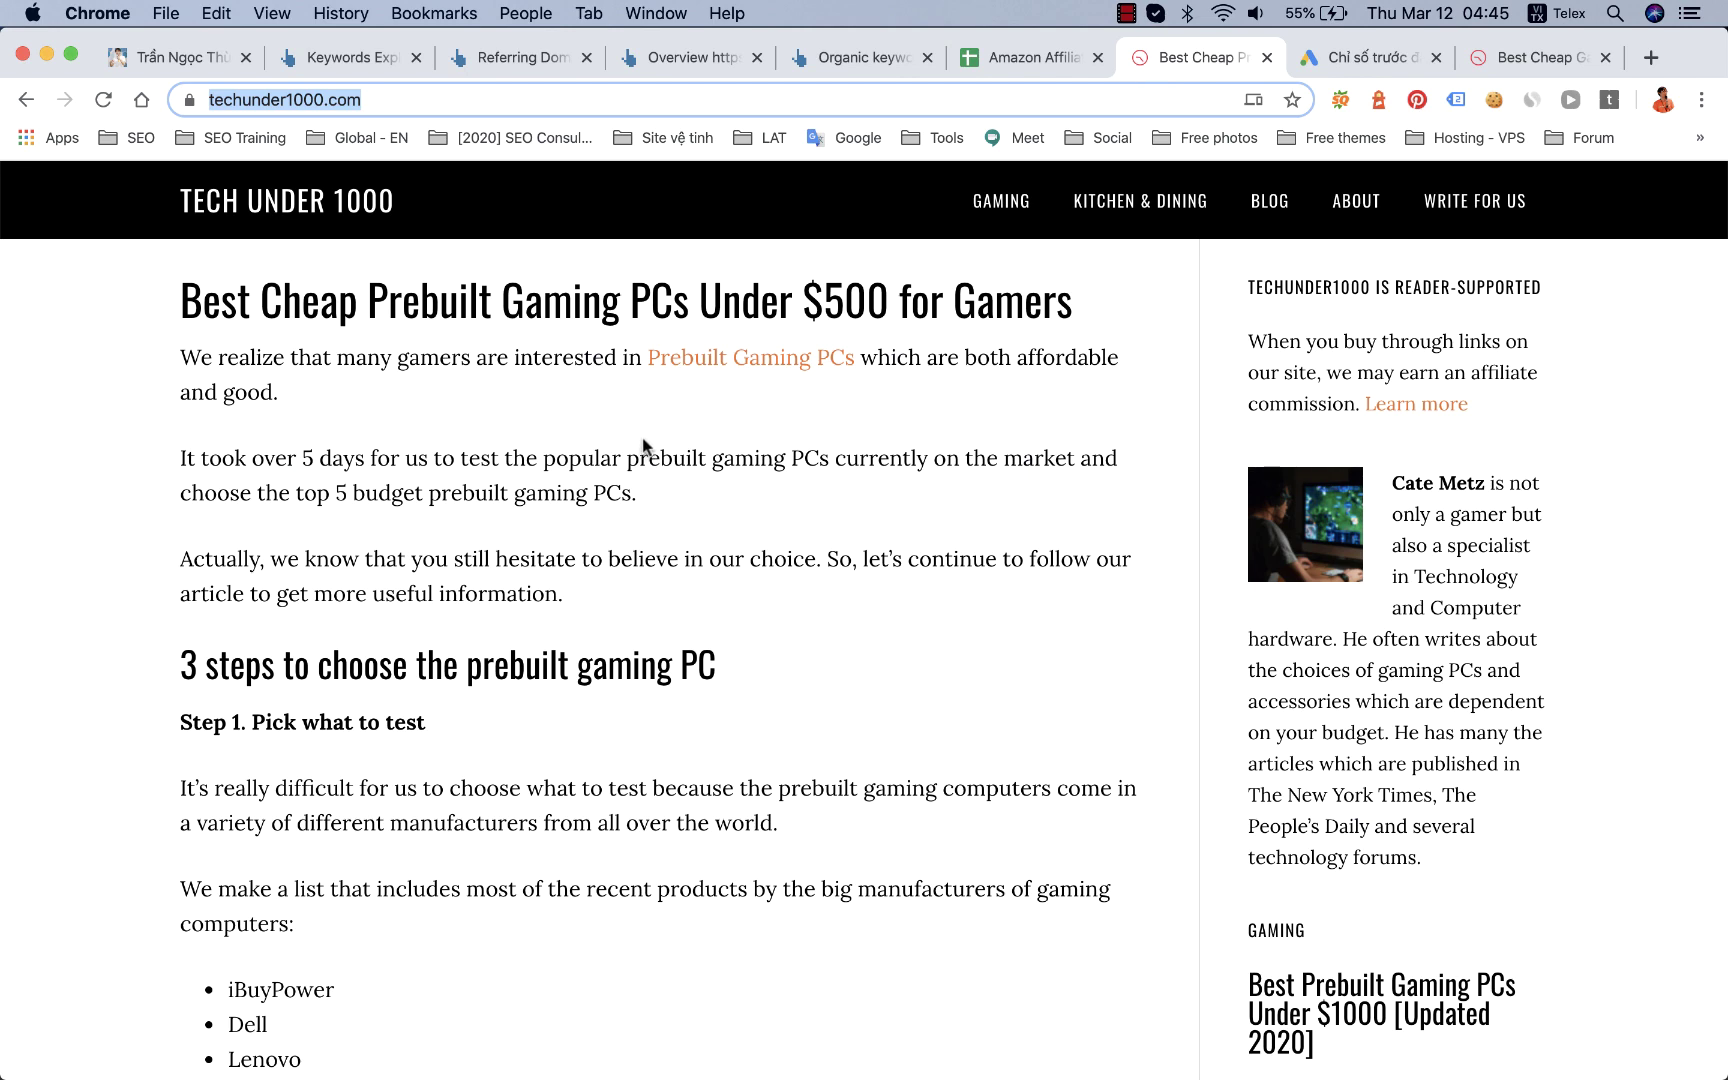
click(503, 55)
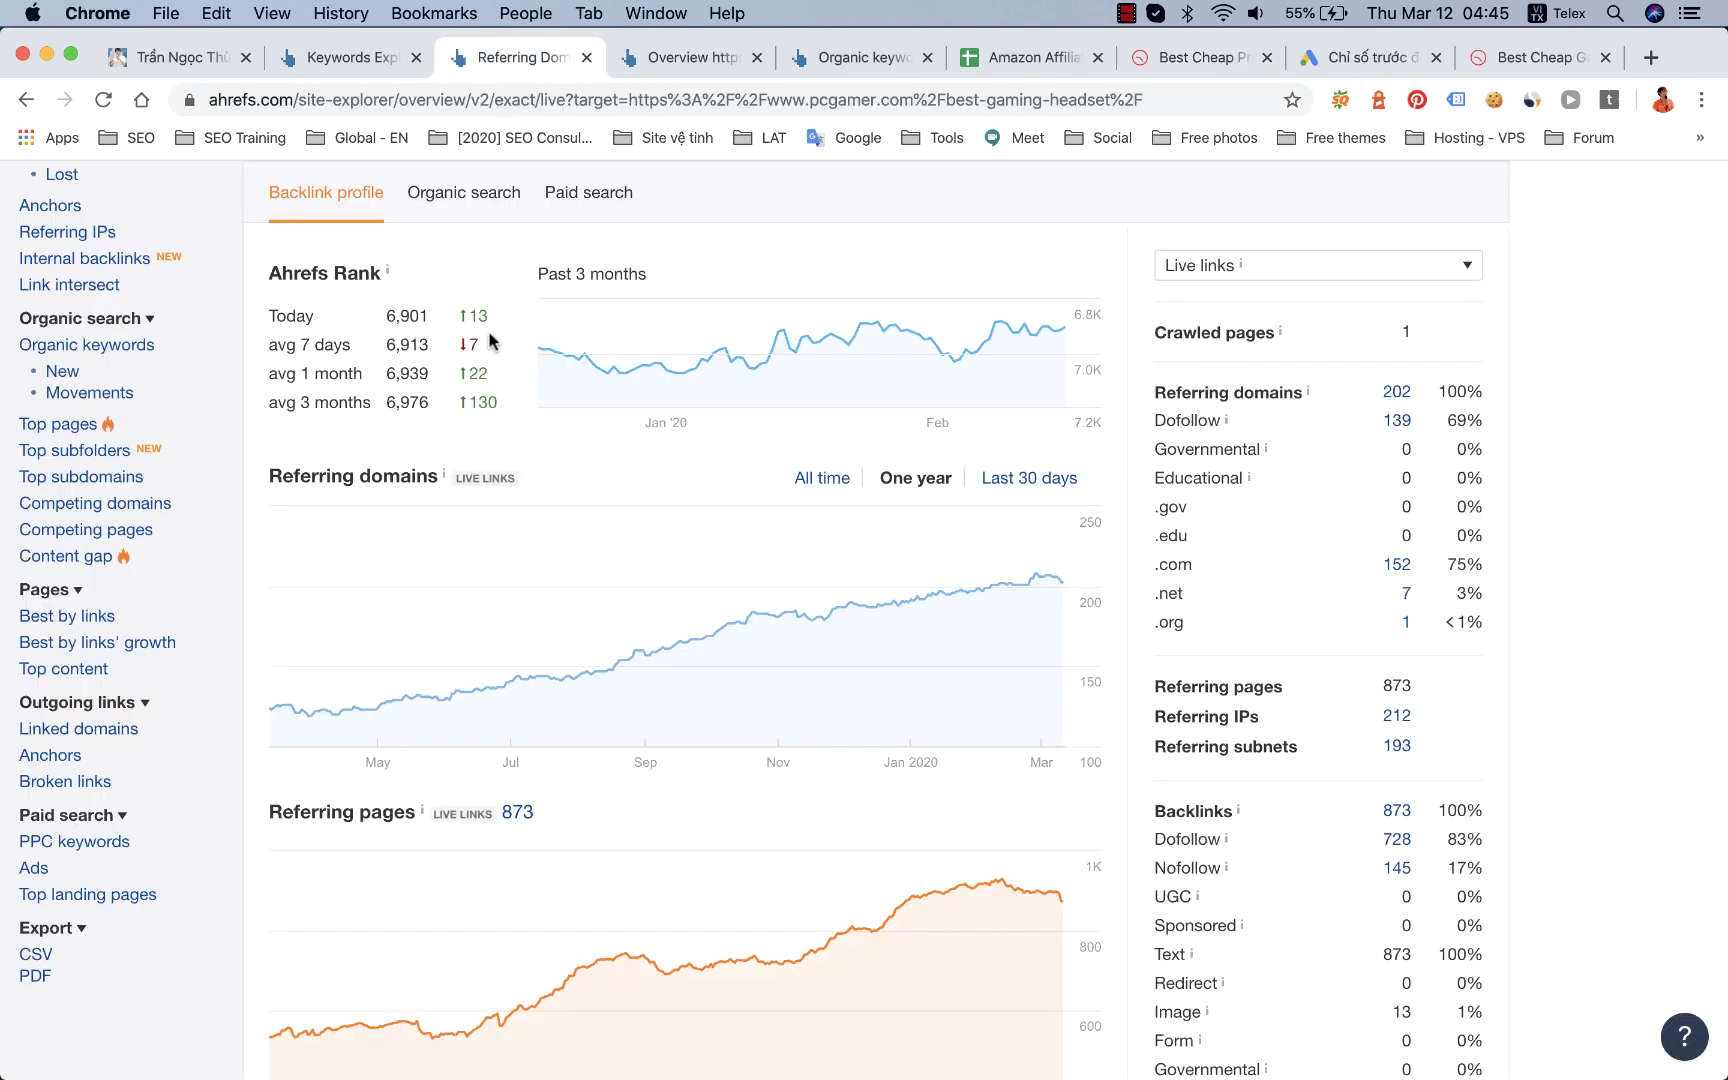
scroll(490, 340, up, 5)
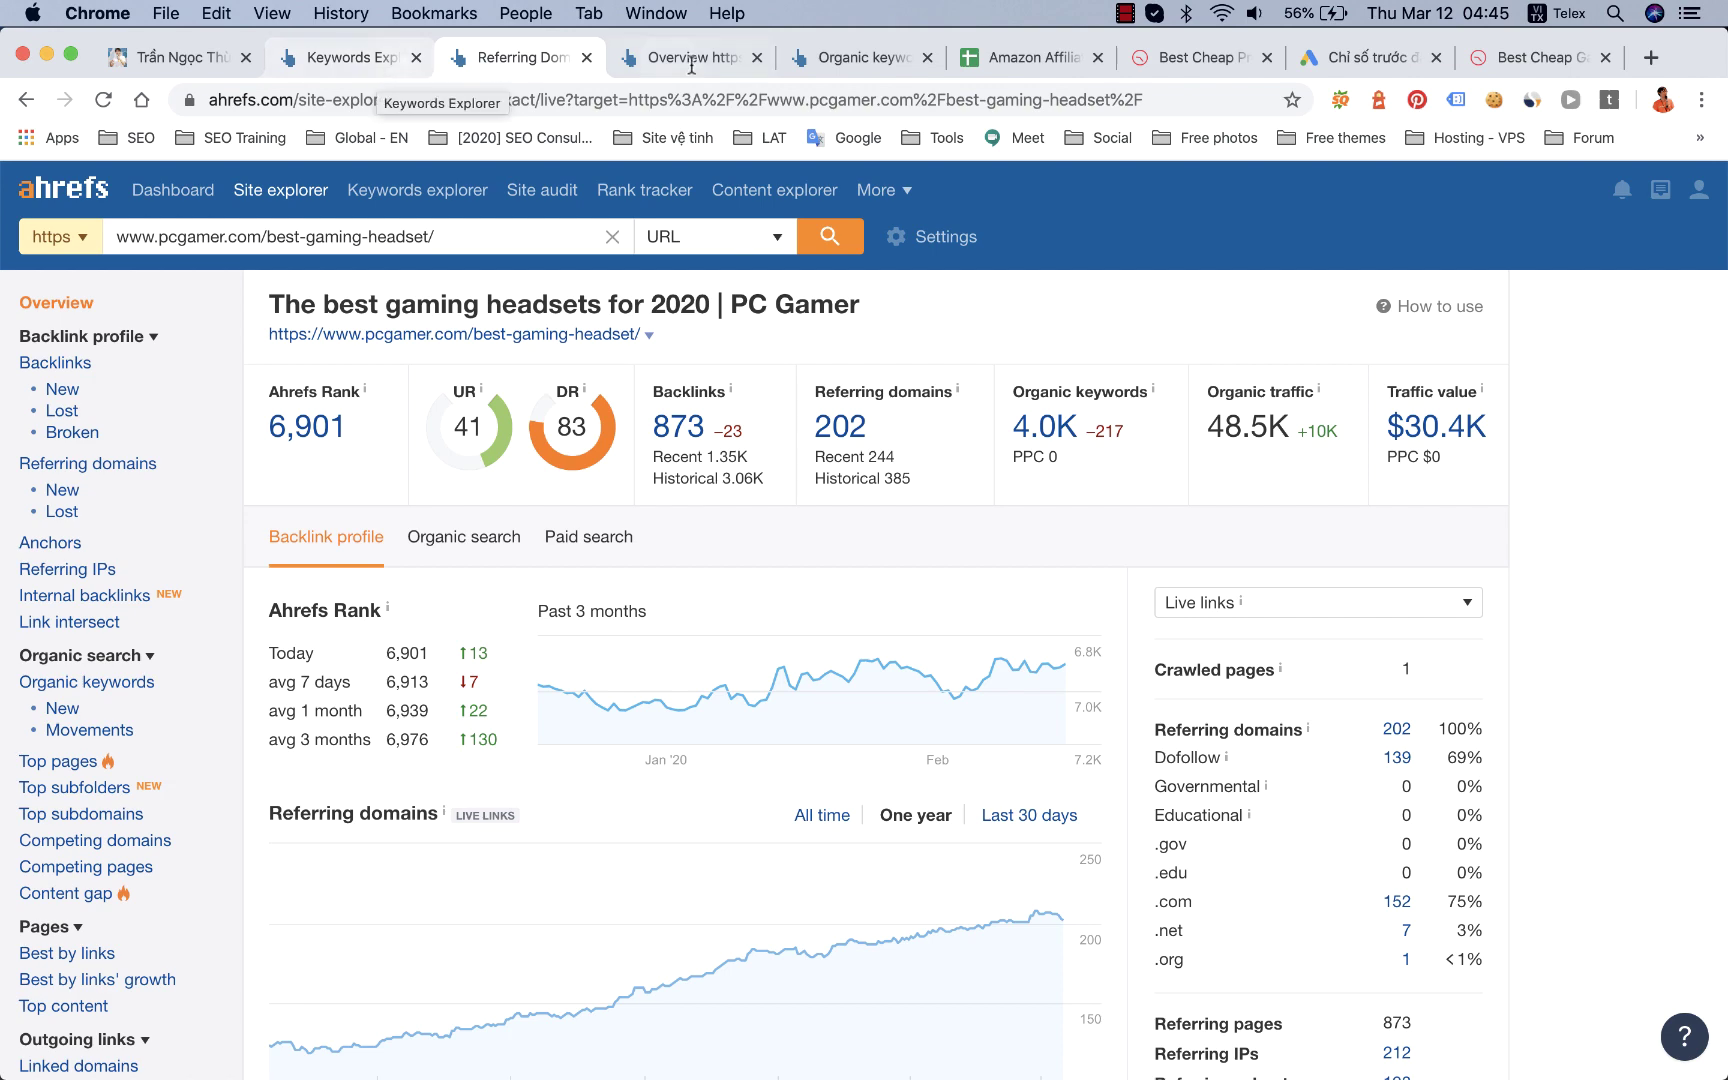
scroll(783, 648, down, 3)
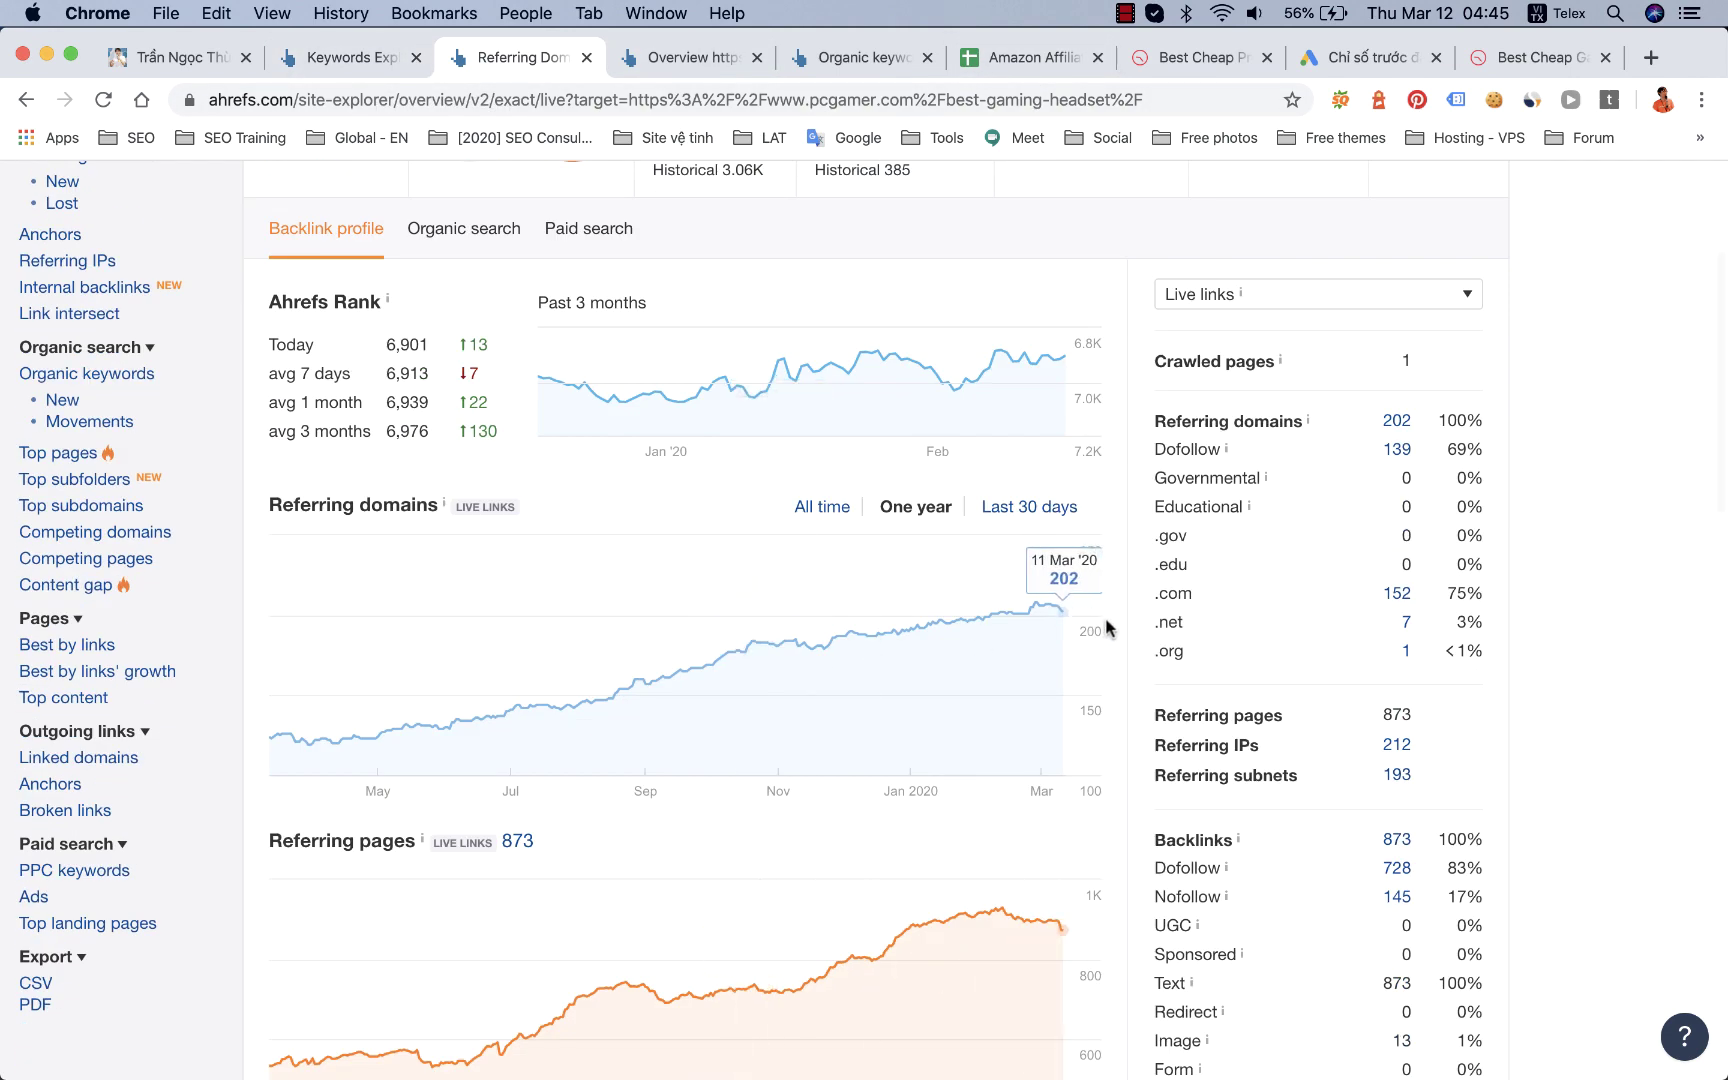
scroll(1000, 600, up, 2)
click(680, 57)
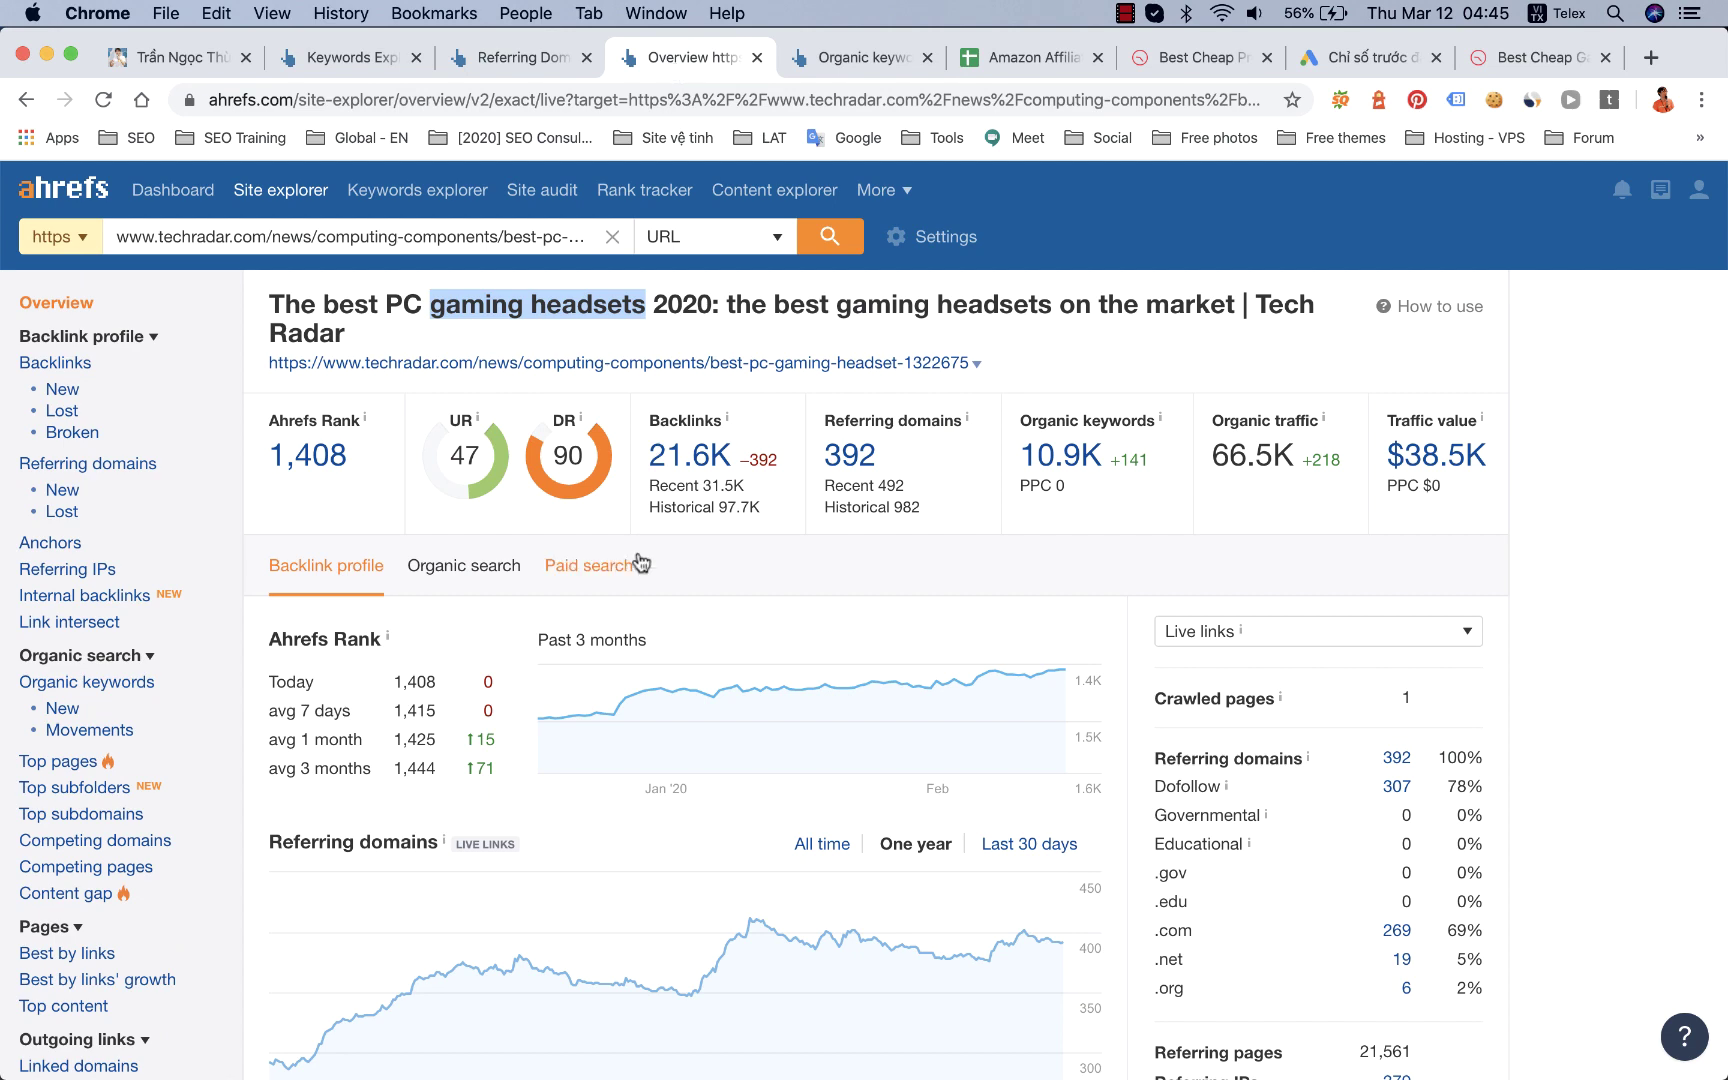
scroll(641, 563, down, 1)
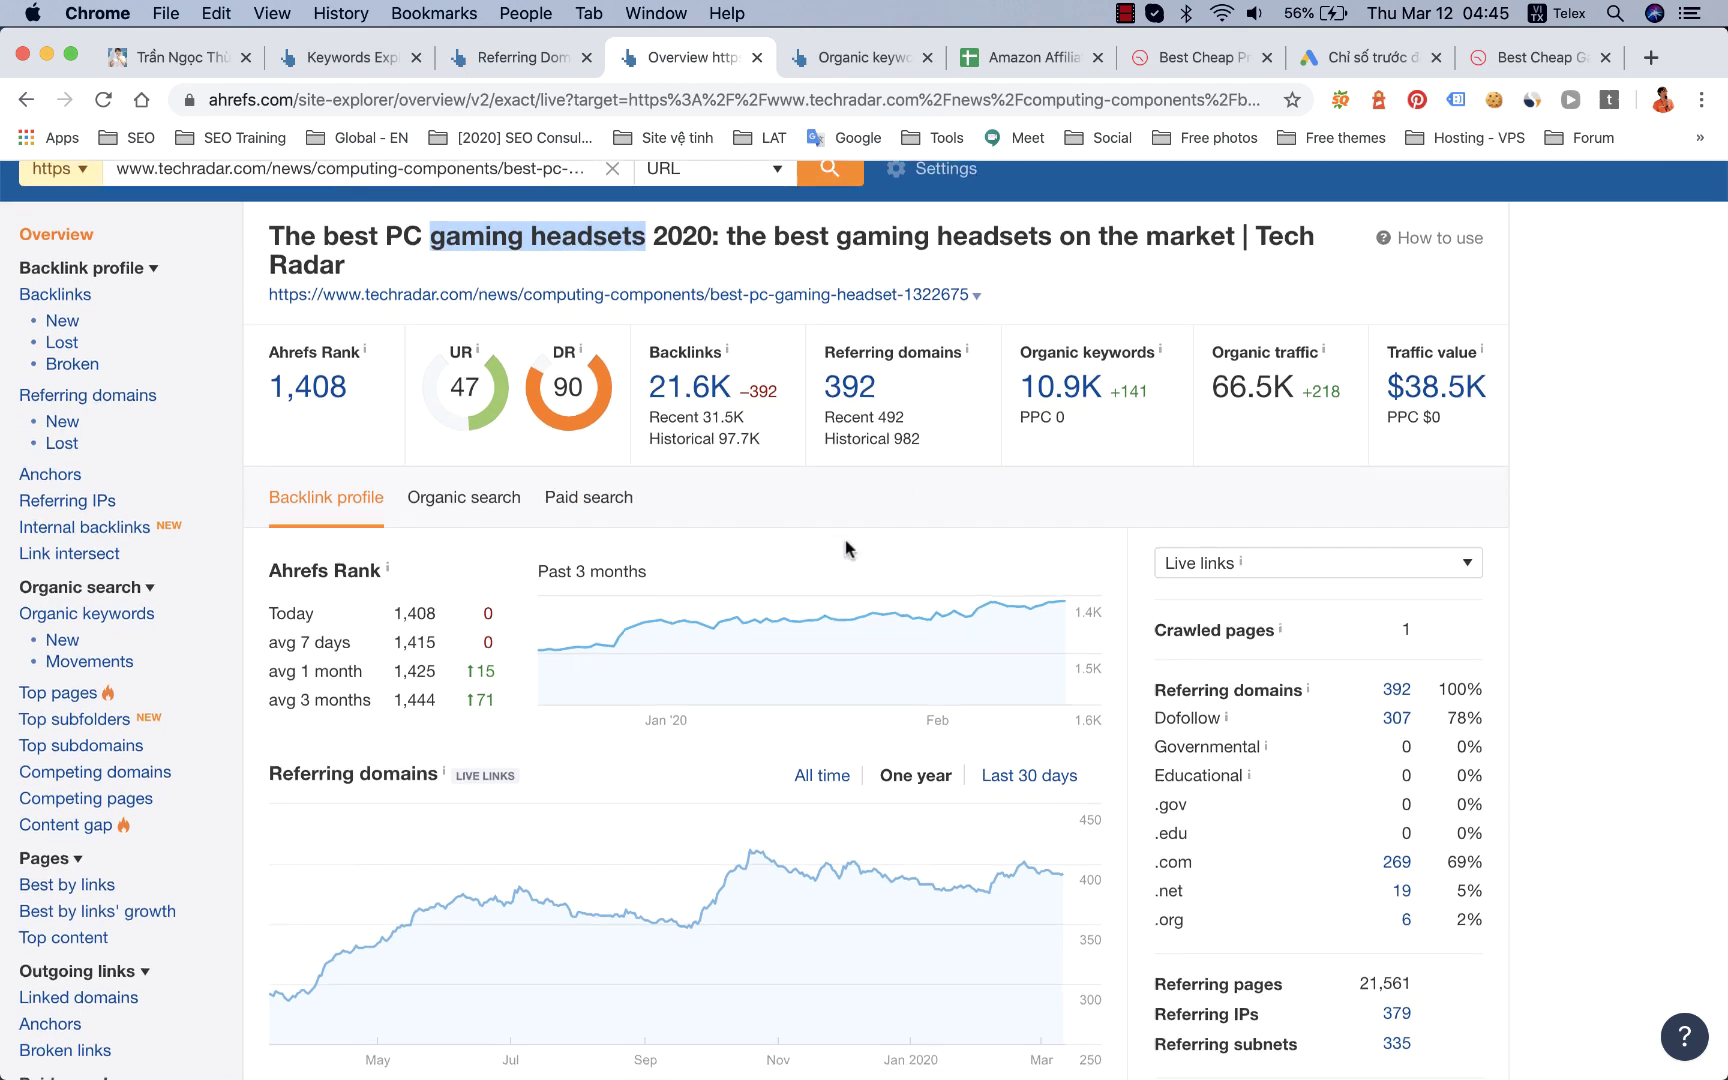
scroll(845, 548, down, 2)
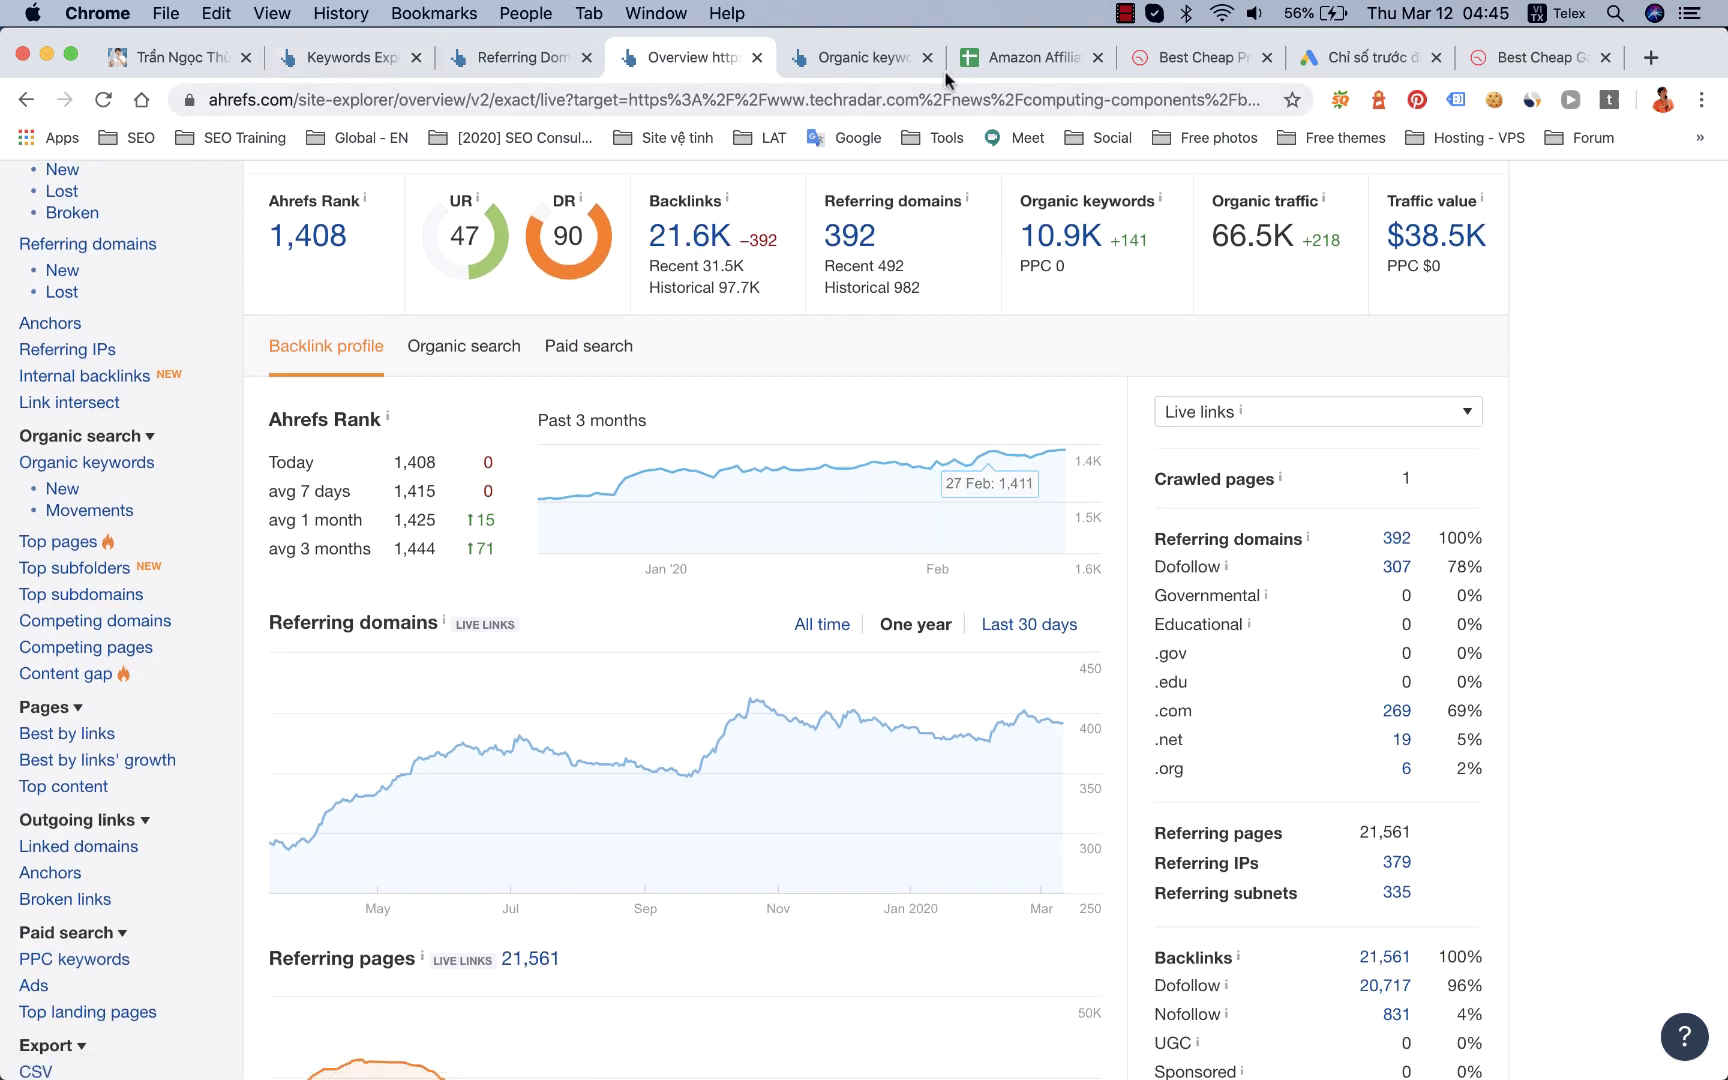
Step: In the Amazon Affiliate keyword spreadsheet, add a right border to the Total Traffic column AW beside the Goal's 4 Months section
click(1003, 57)
click(1140, 466)
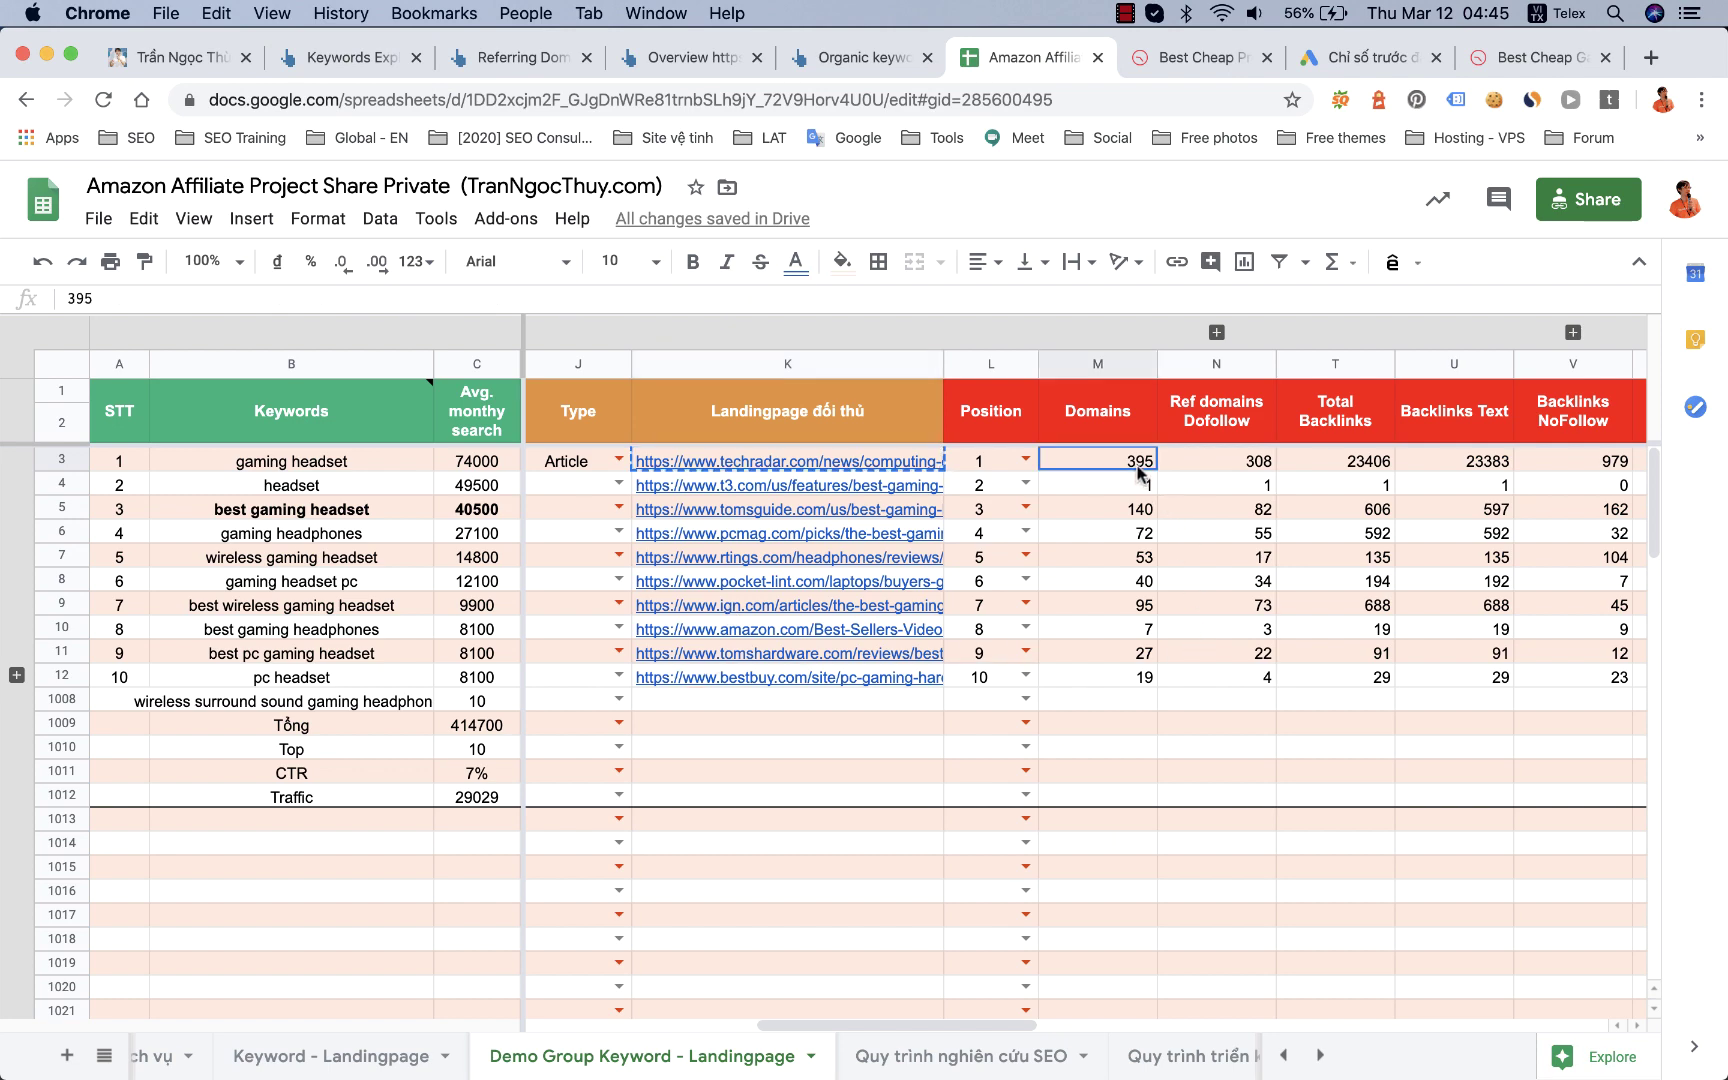
scroll(1137, 464, right, 15)
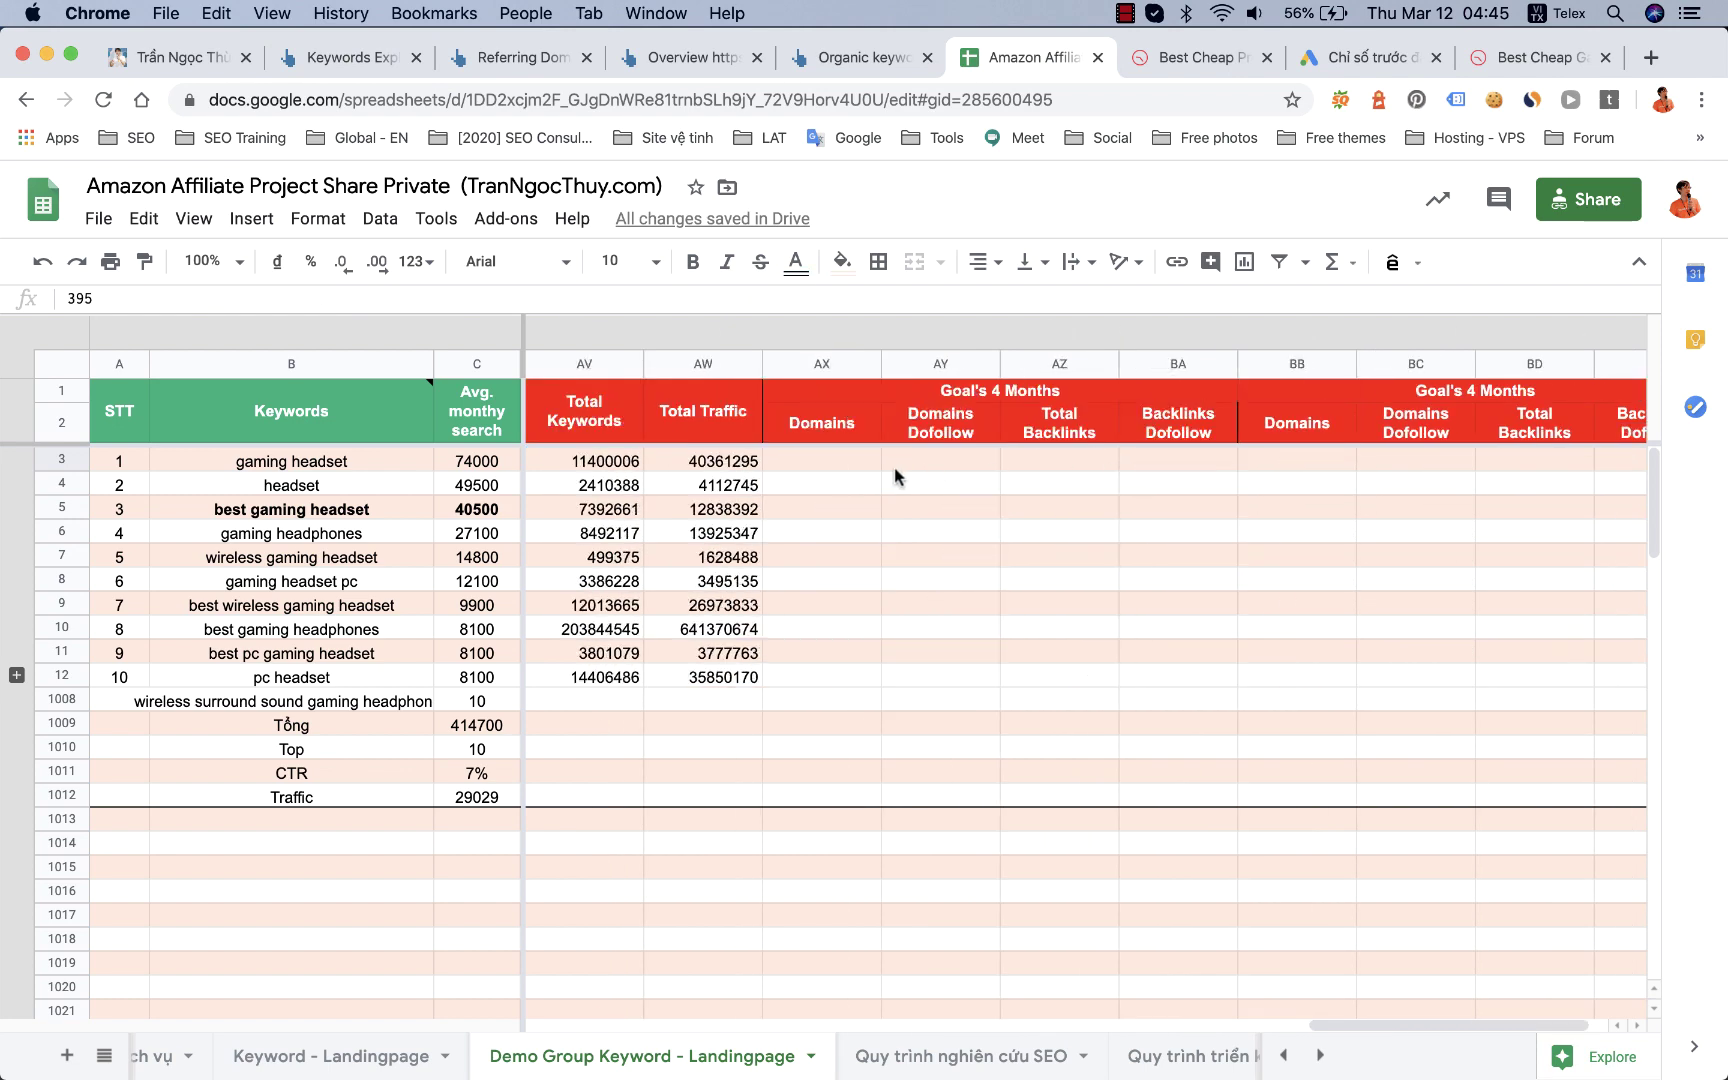
click(833, 464)
click(703, 364)
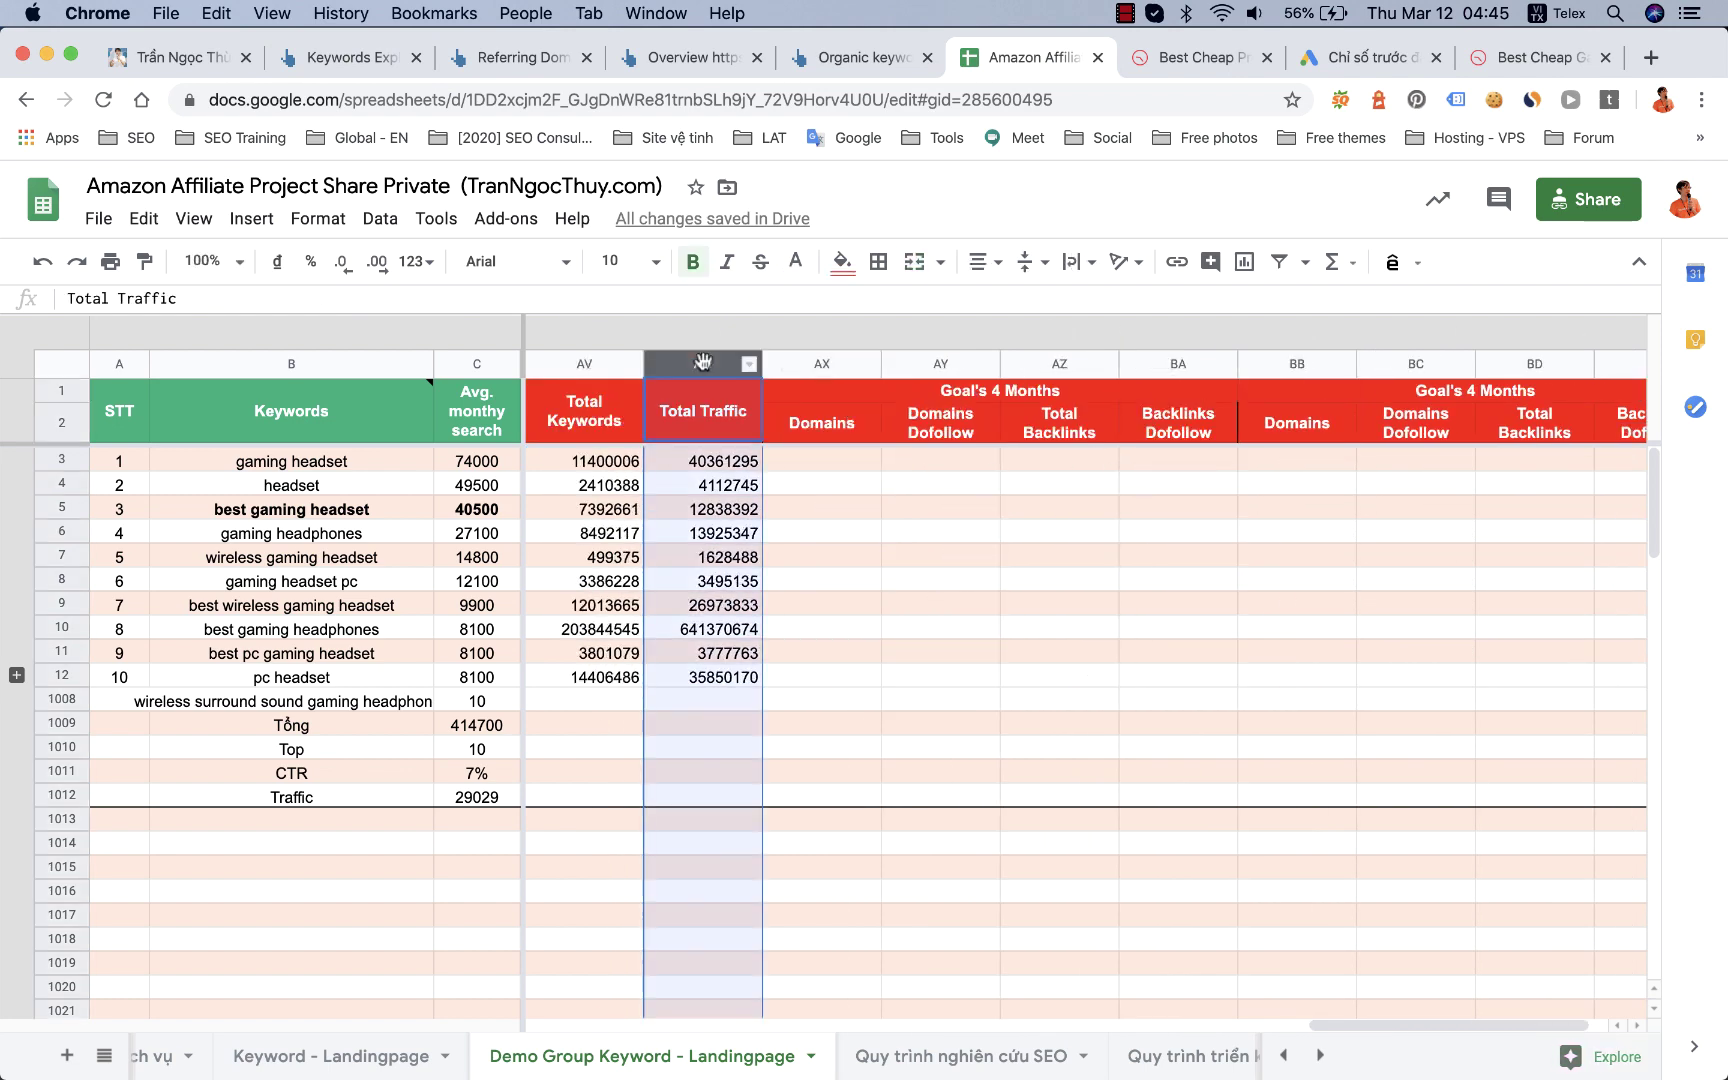
click(878, 262)
click(952, 344)
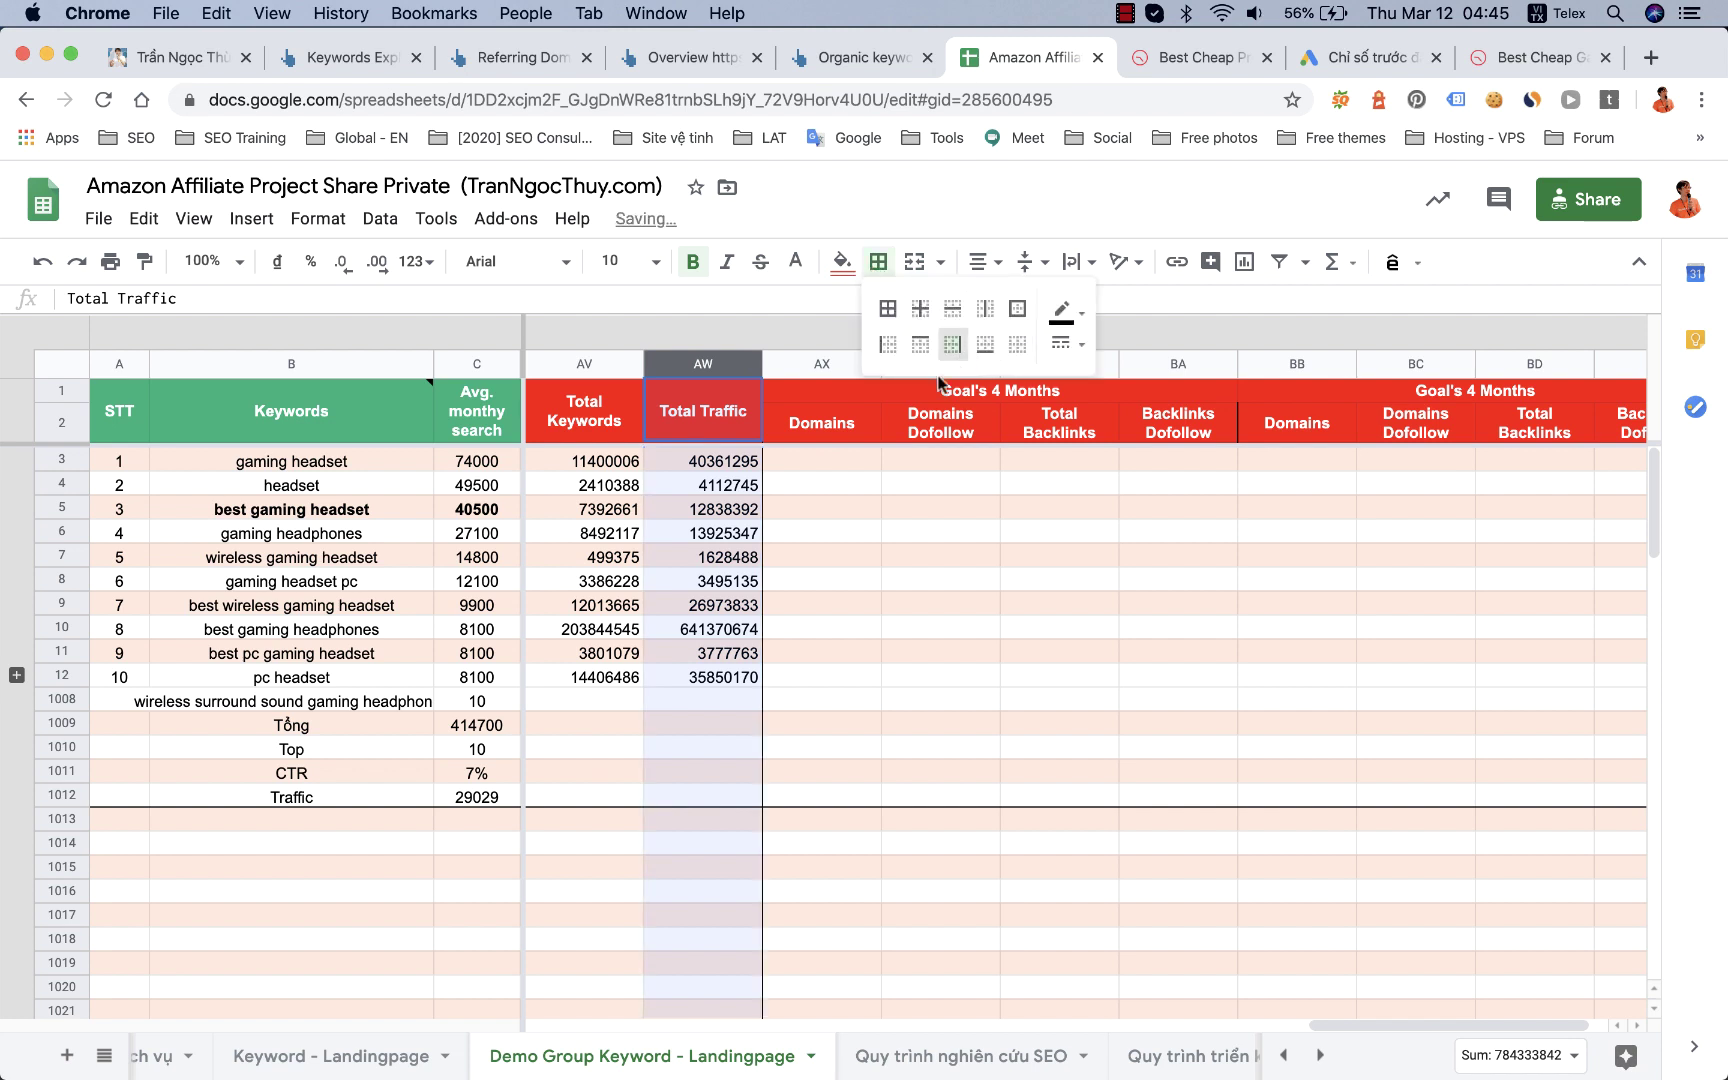
Step: Enter the formula =120%*M3 in AX3 as the four-month Domains goal for the first row
click(825, 463)
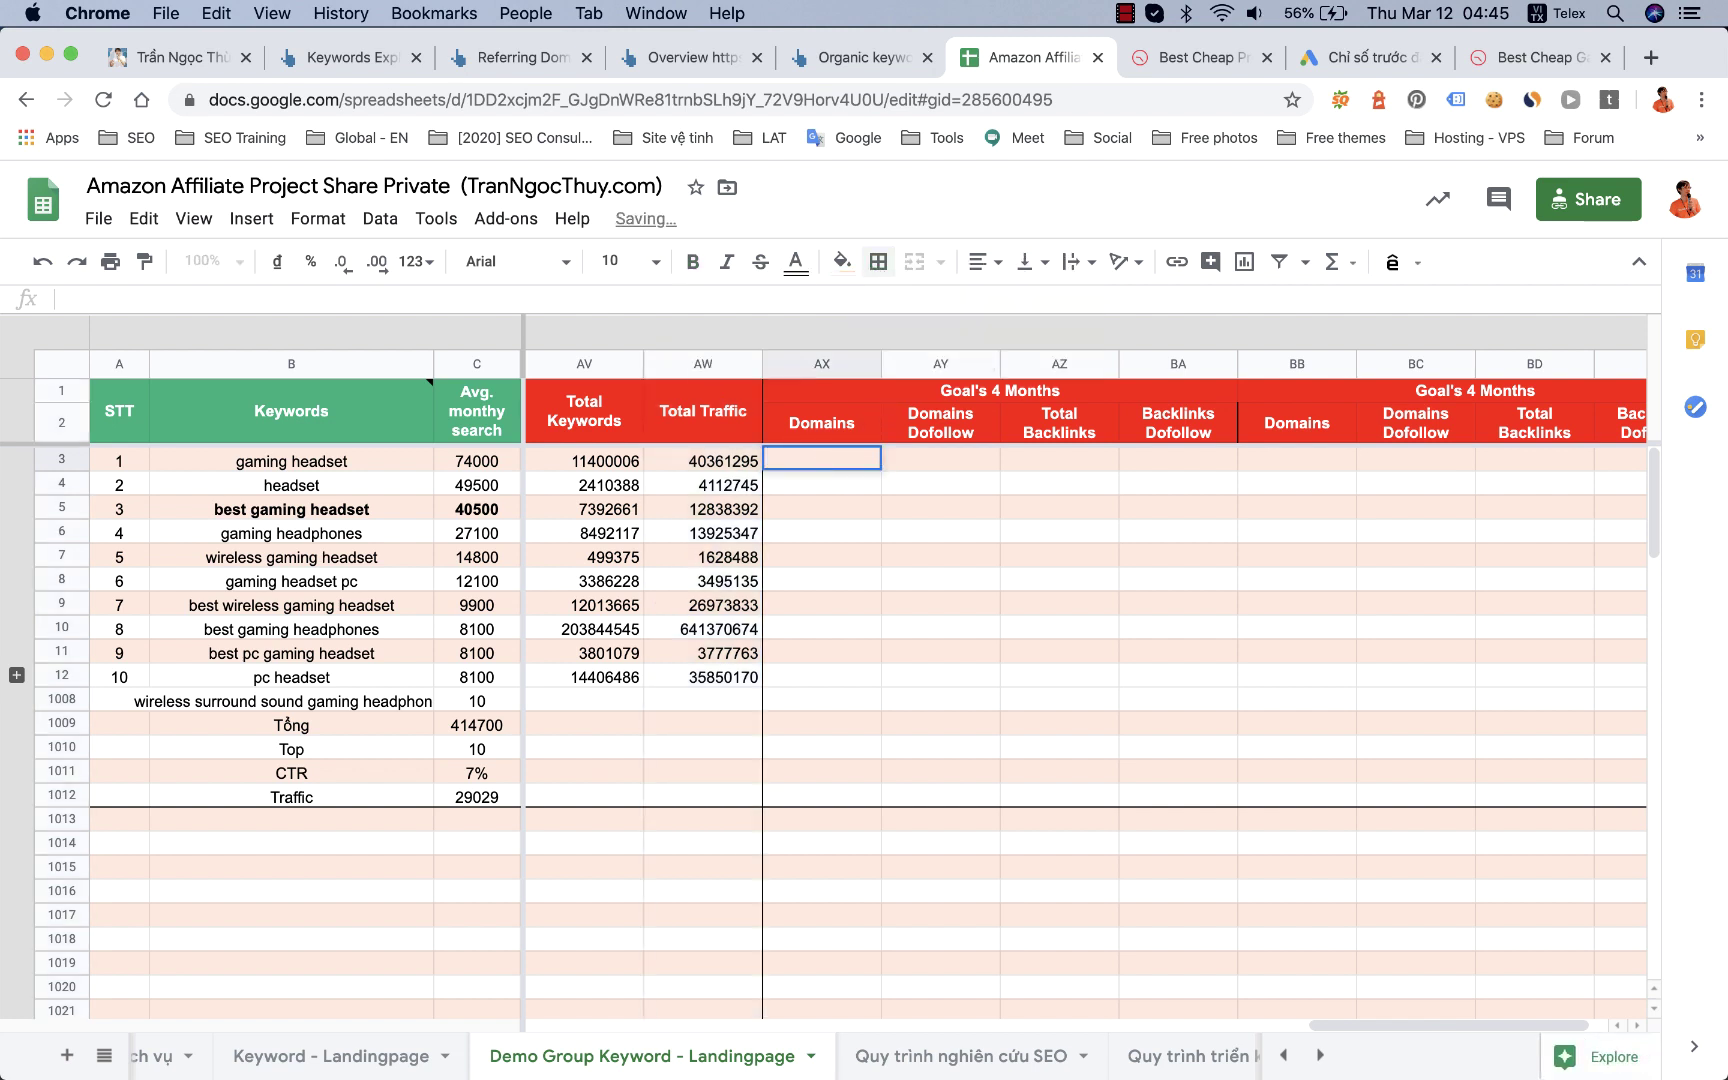
text(=1)
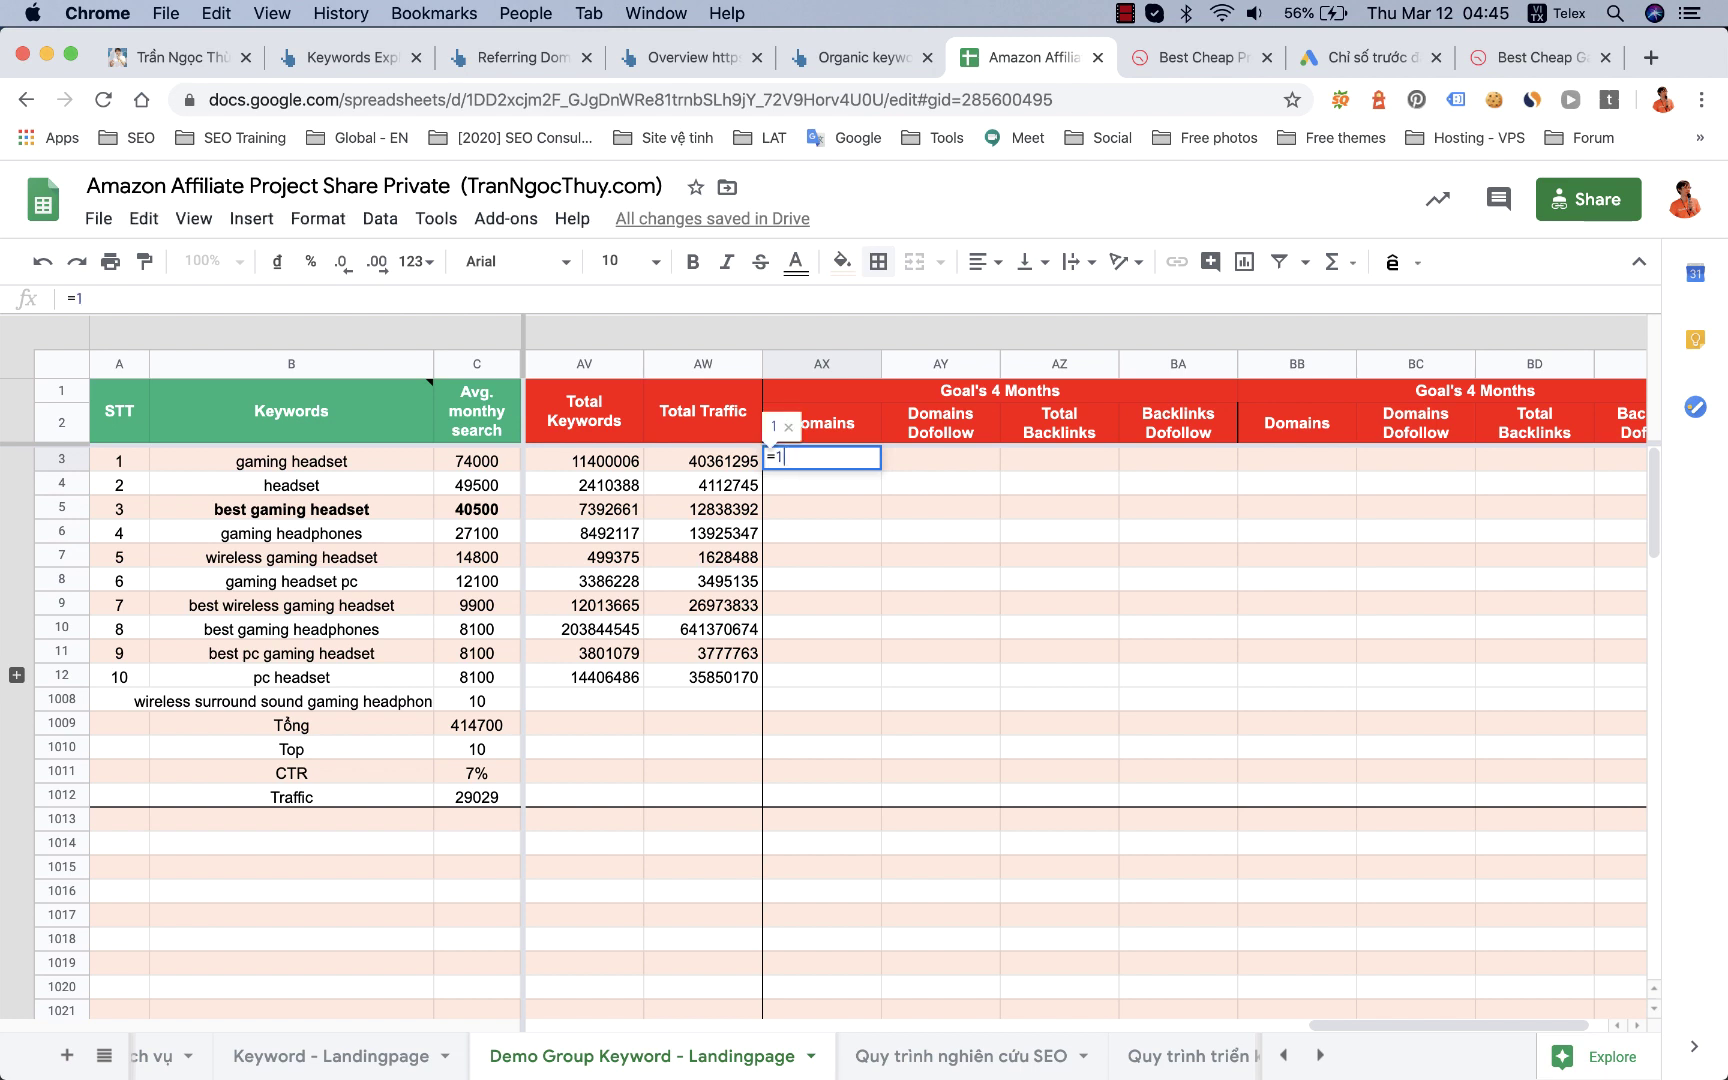
text(50)
key(BackSpace)
text(2)
key(BackSpace)
key(BackSpace)
text(20)
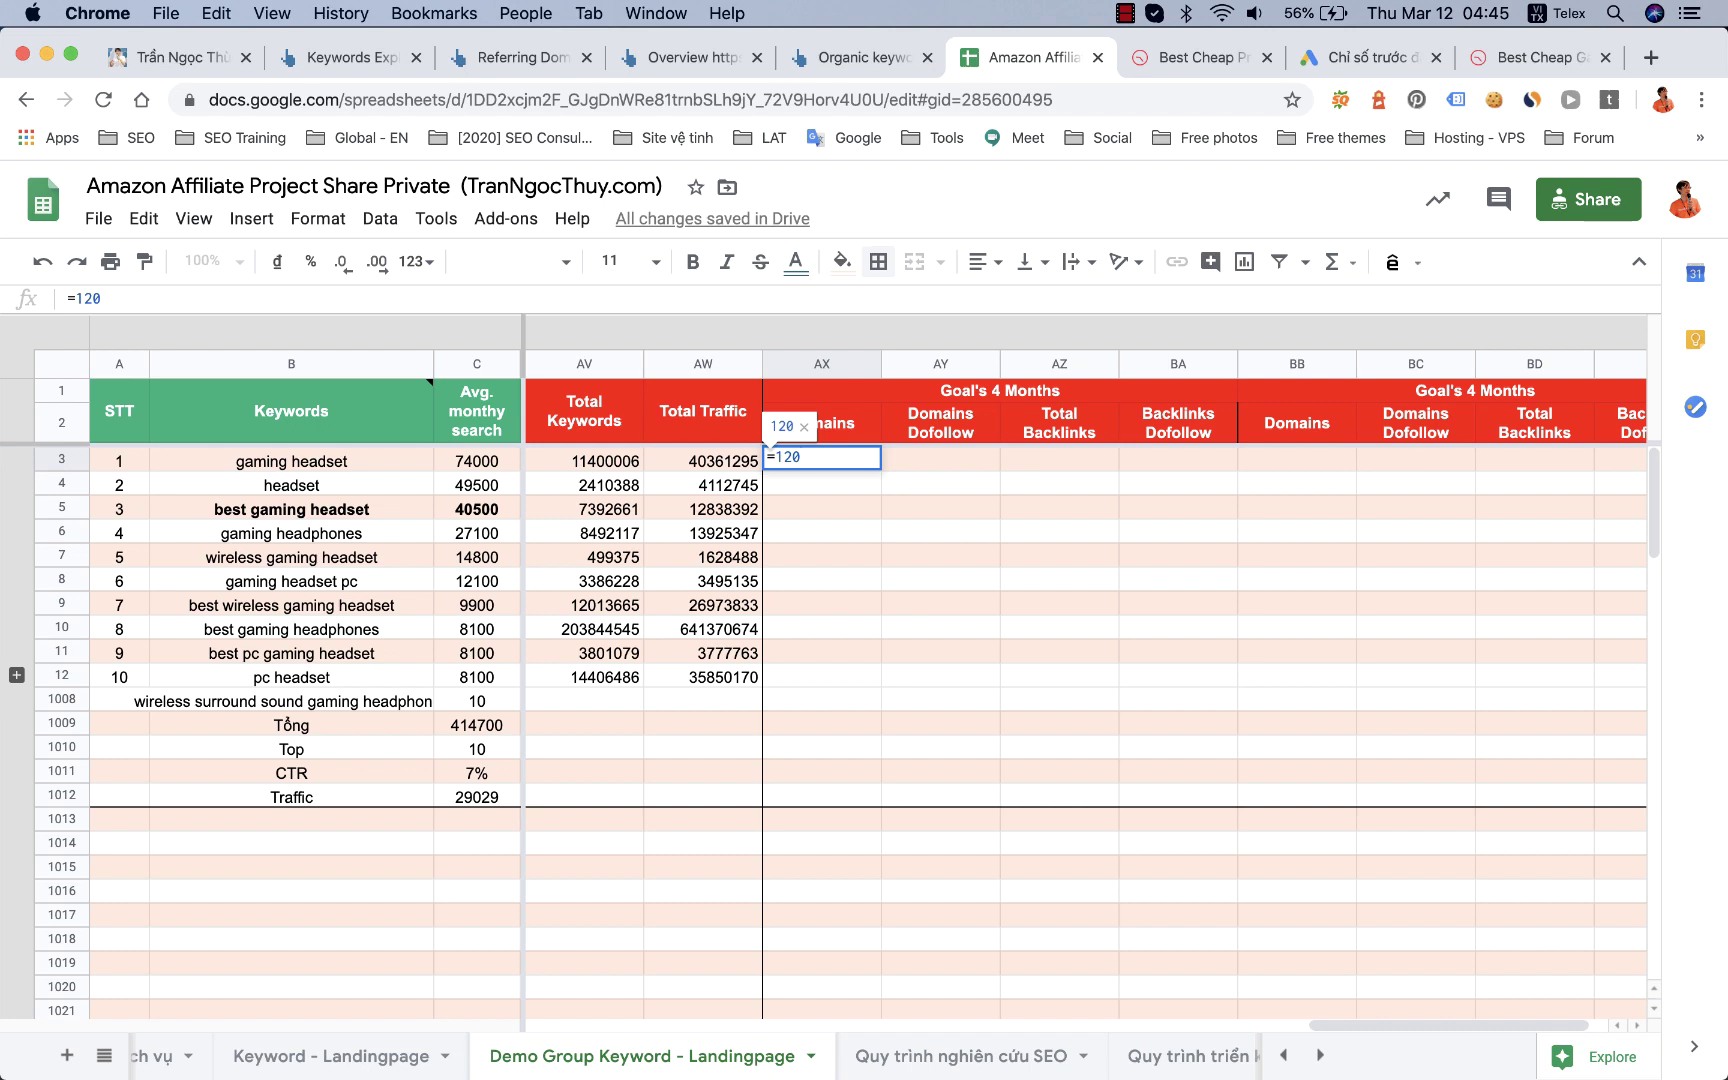
text(%)
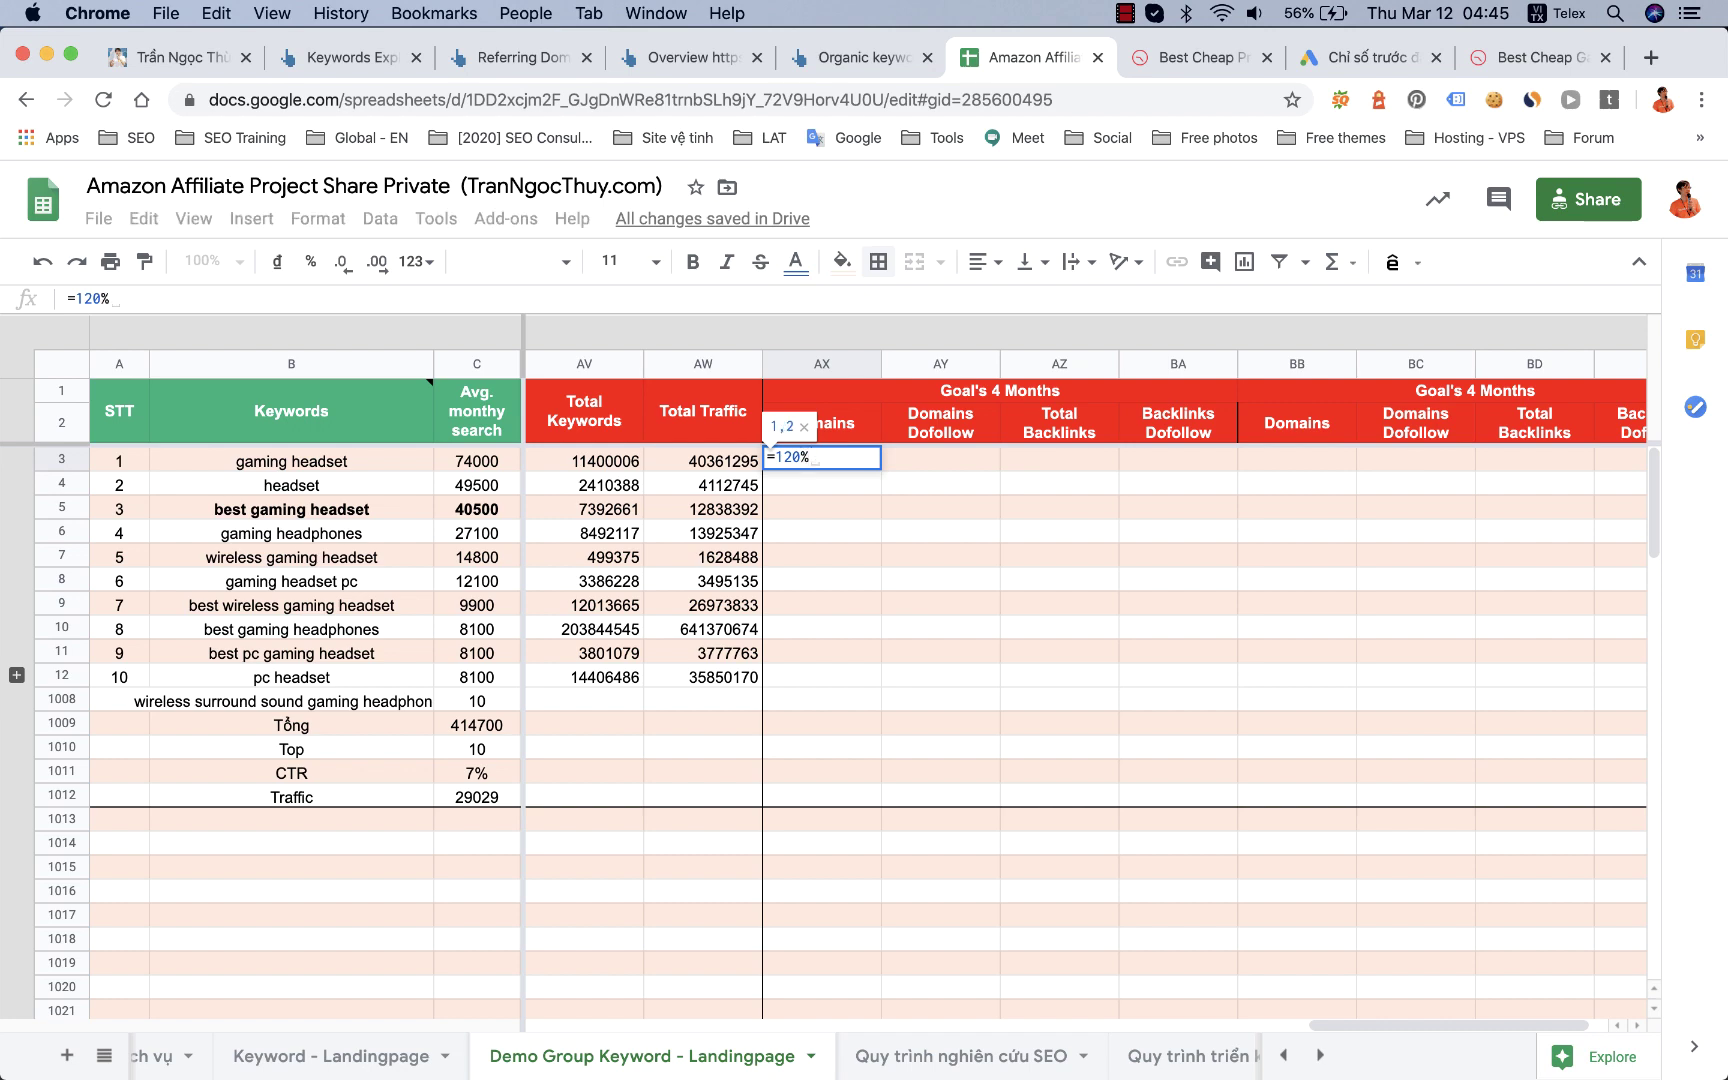
text(*)
scroll(882, 562, left, 10)
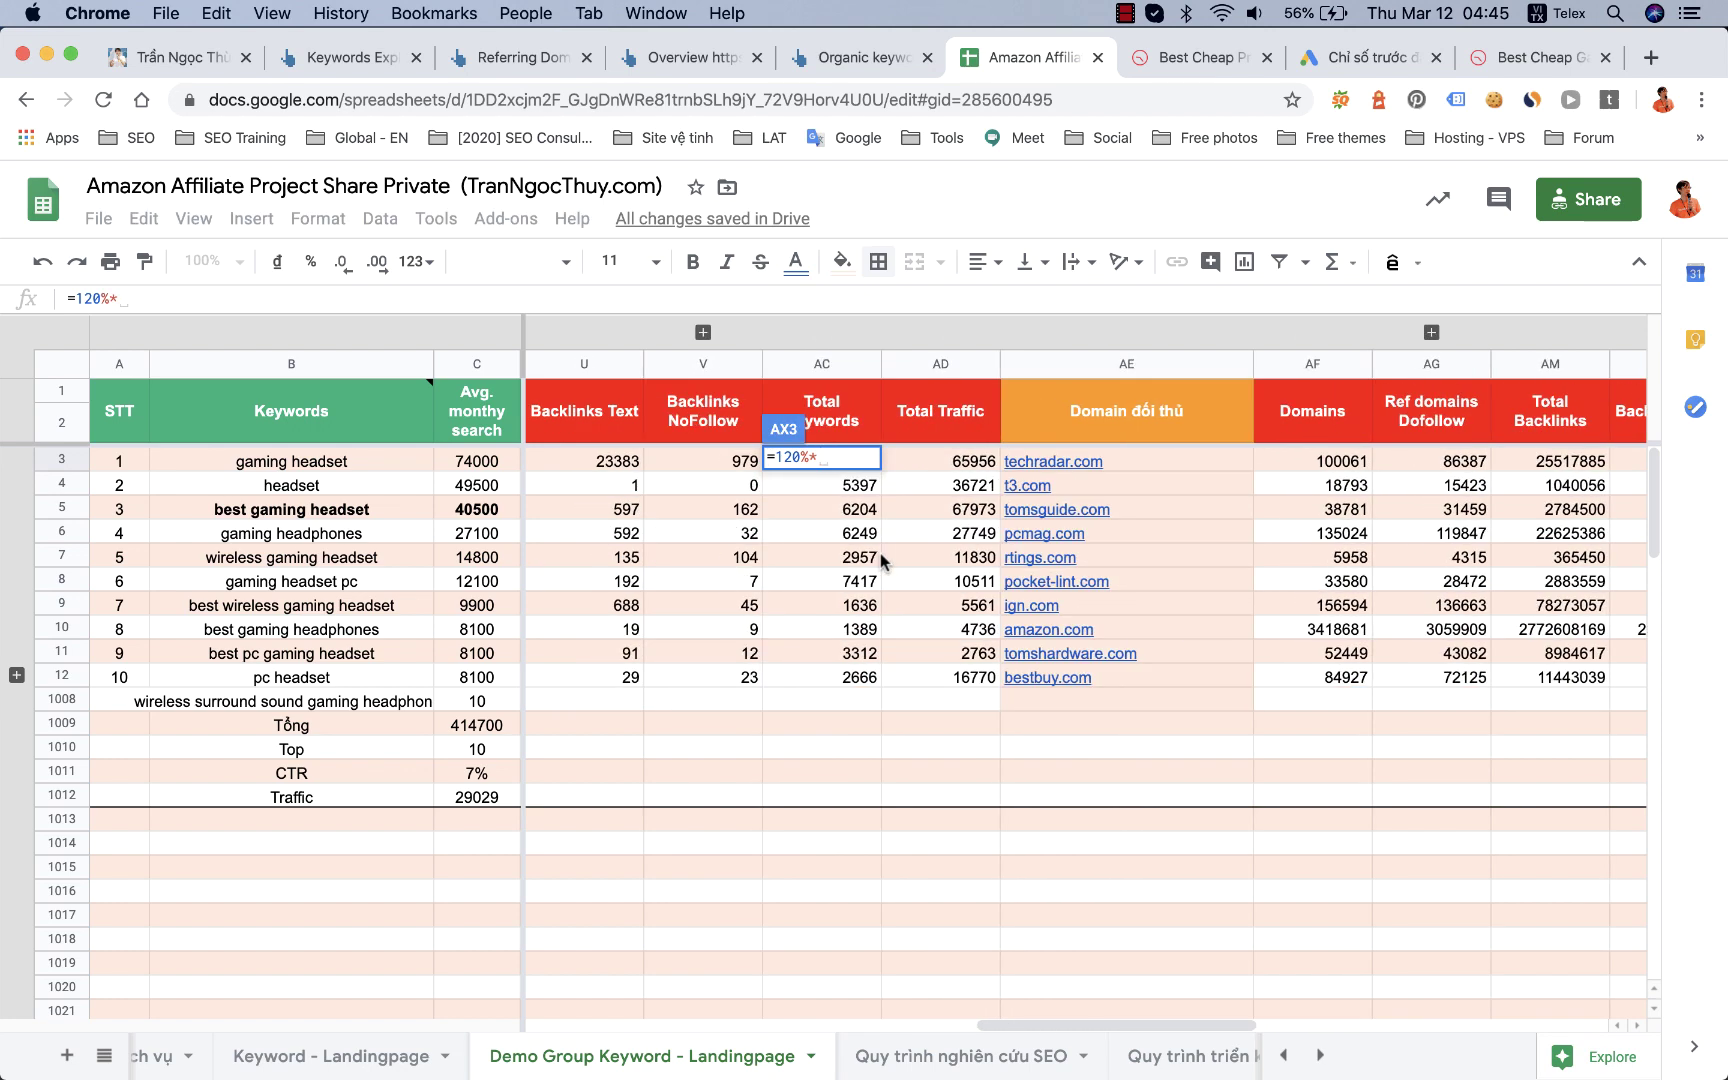
scroll(882, 562, left, 4)
click(604, 466)
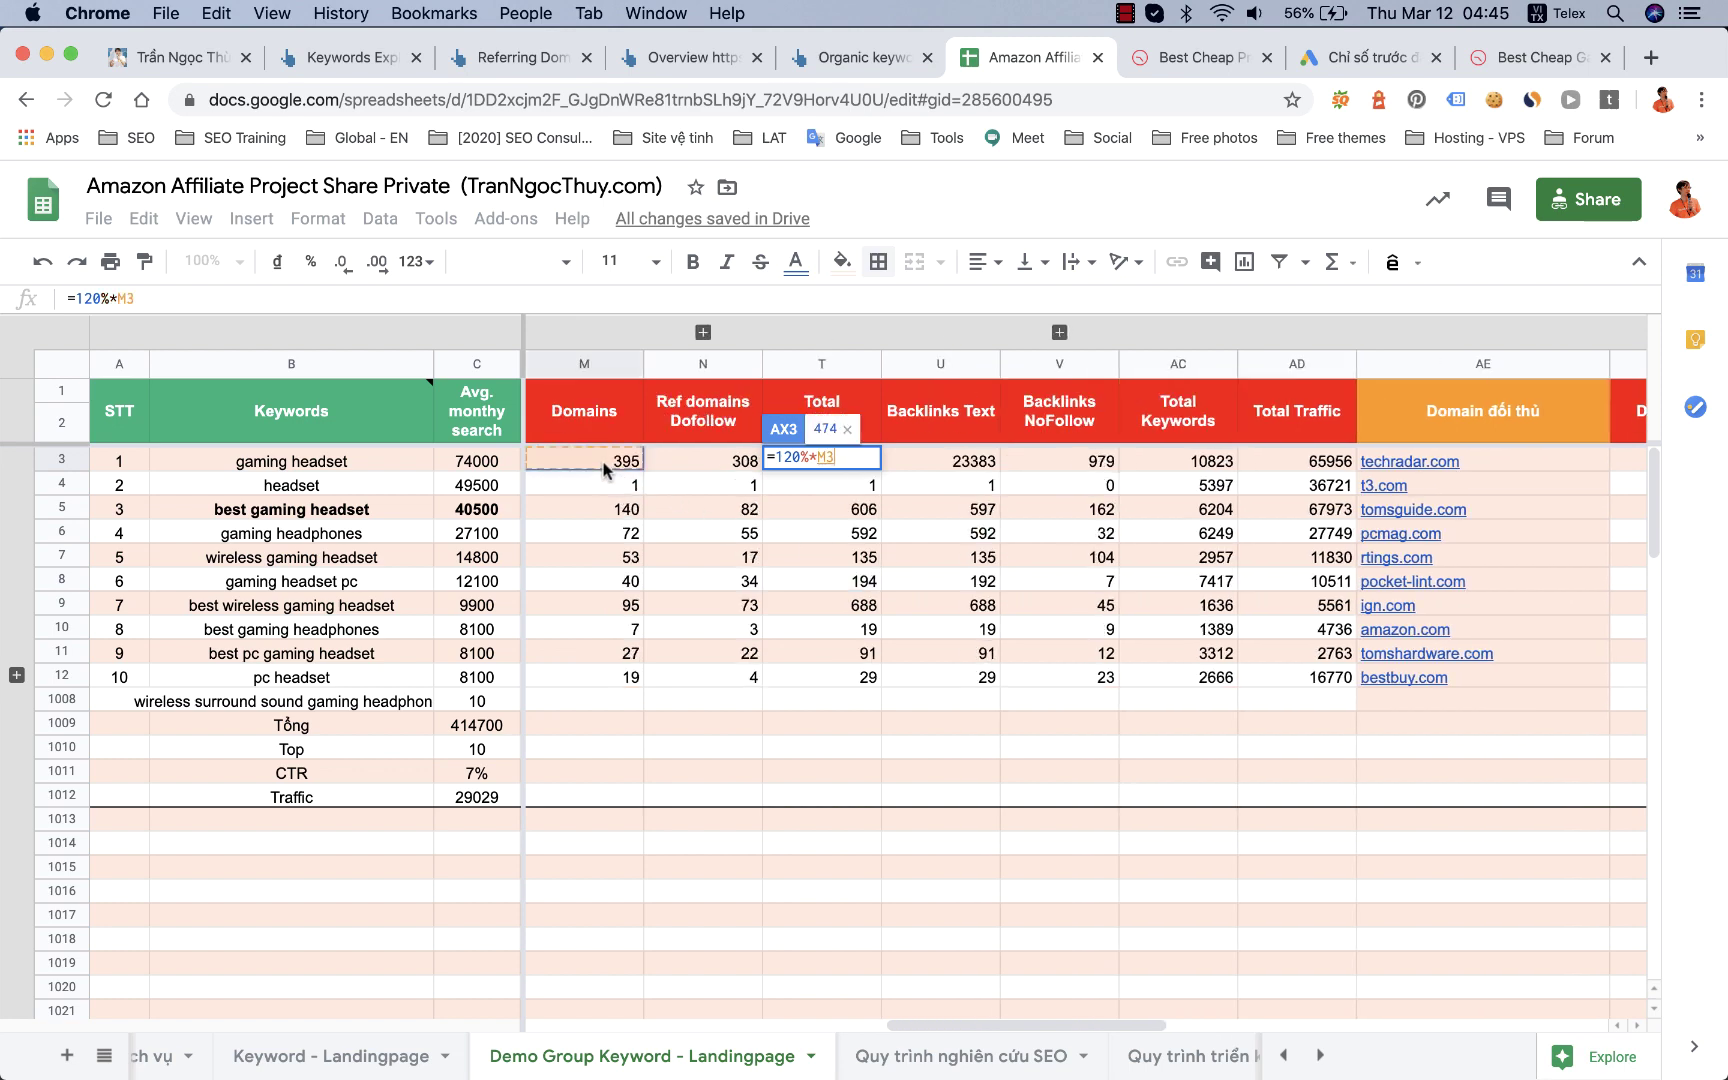
key(Return)
Step: Fill the AX3 formula across into AY3 for the Domains Dofollow goal
click(1458, 464)
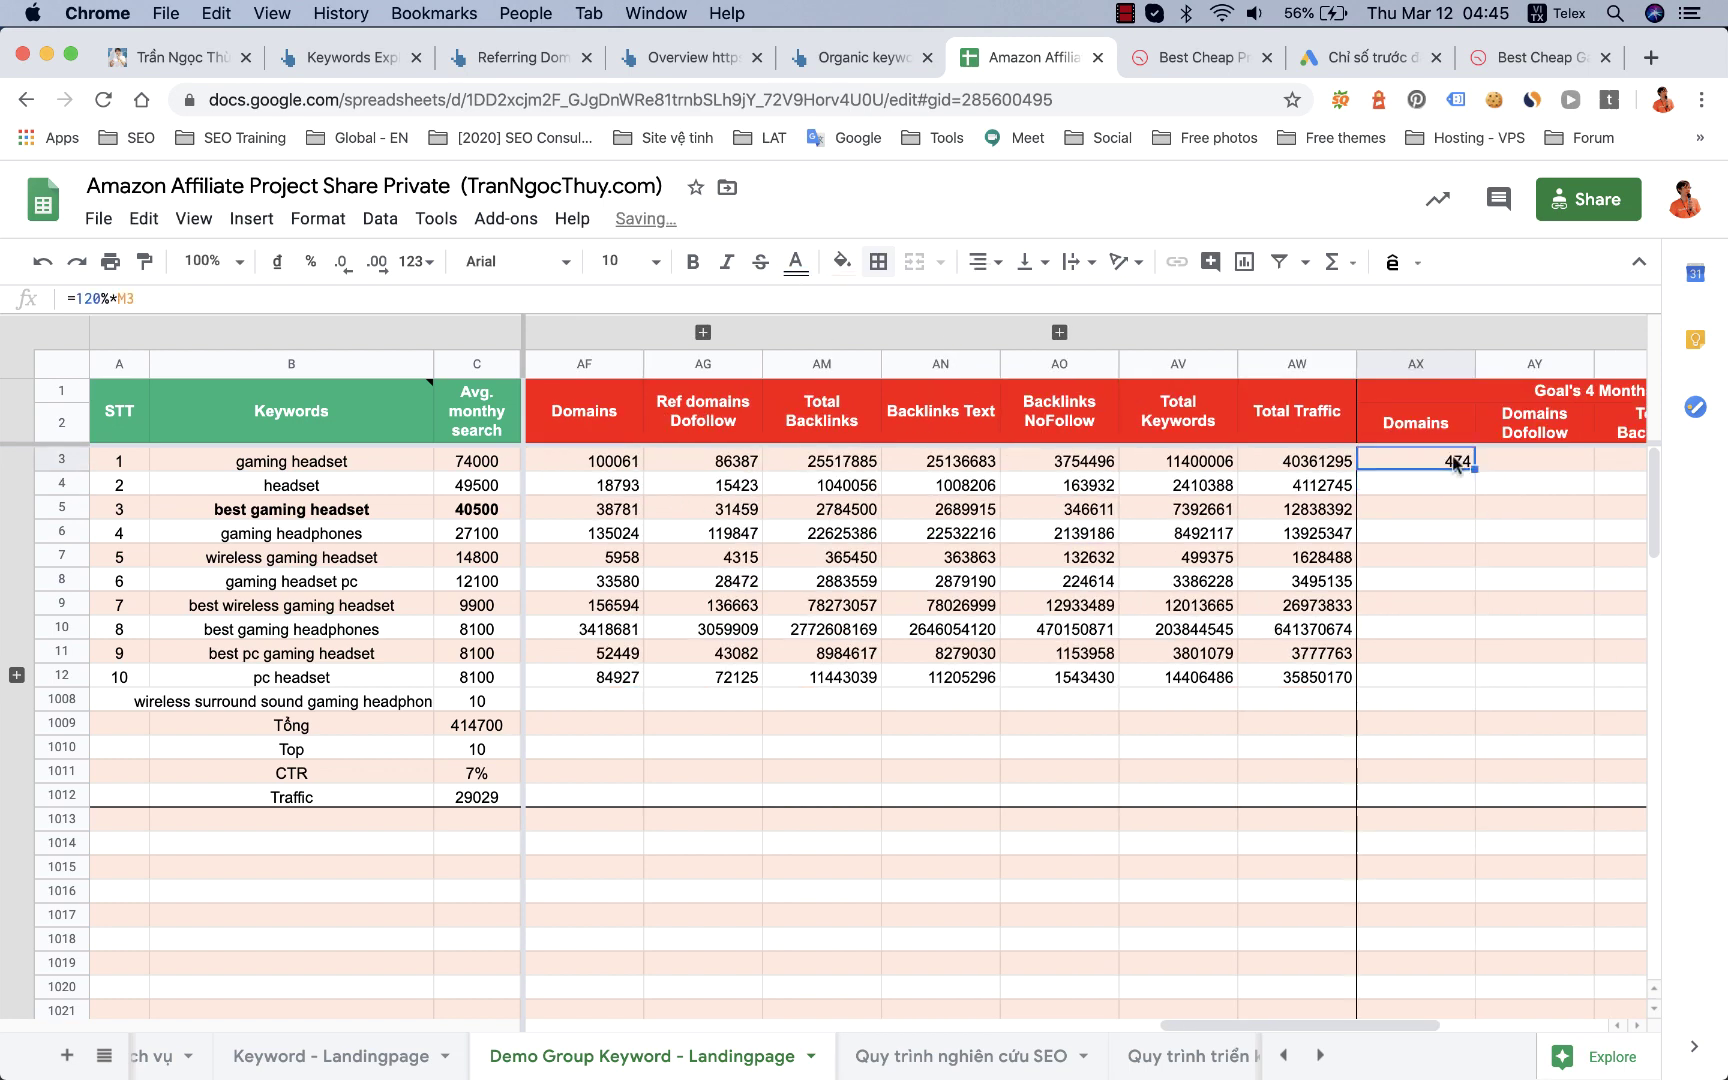
drag(1477, 466, 1512, 466)
click(1520, 530)
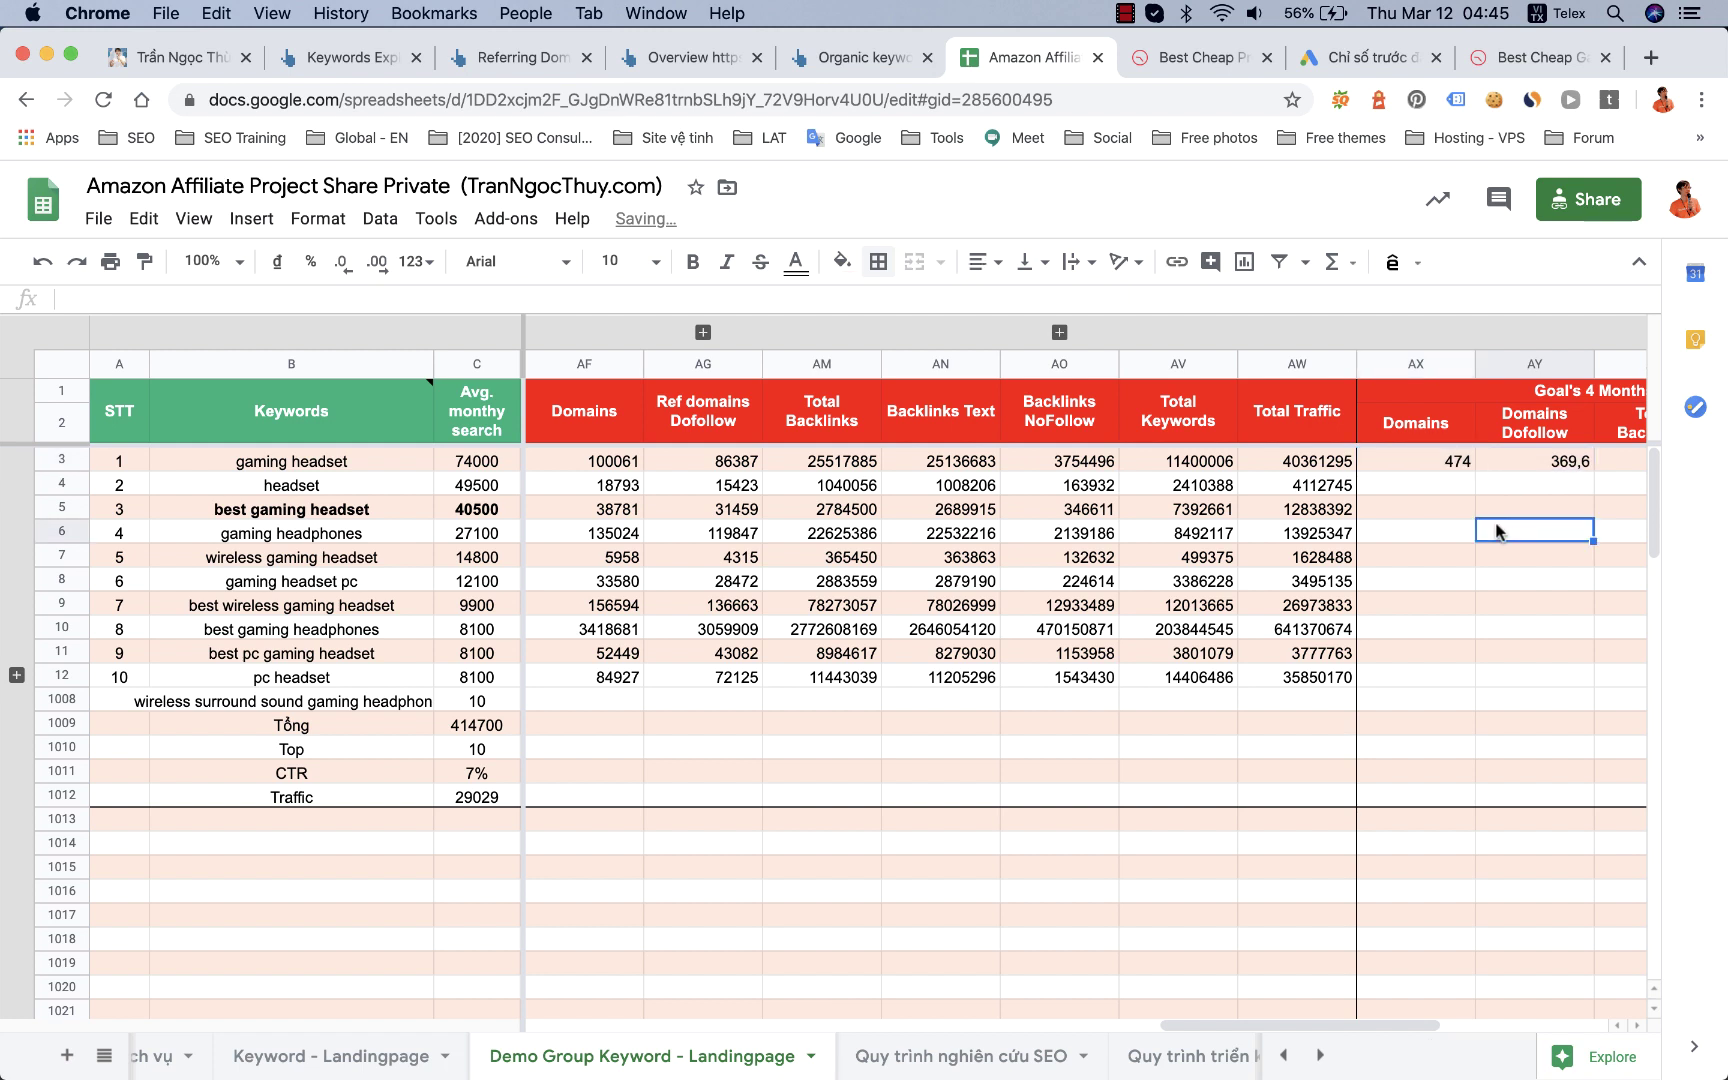
Step: Enter a Total Backlinks goal in AZ3 as 120% of the competitor page's total backlinks, with the formula =120%*T3
scroll(1525, 485, right, 1)
double_click(1524, 462)
text(=)
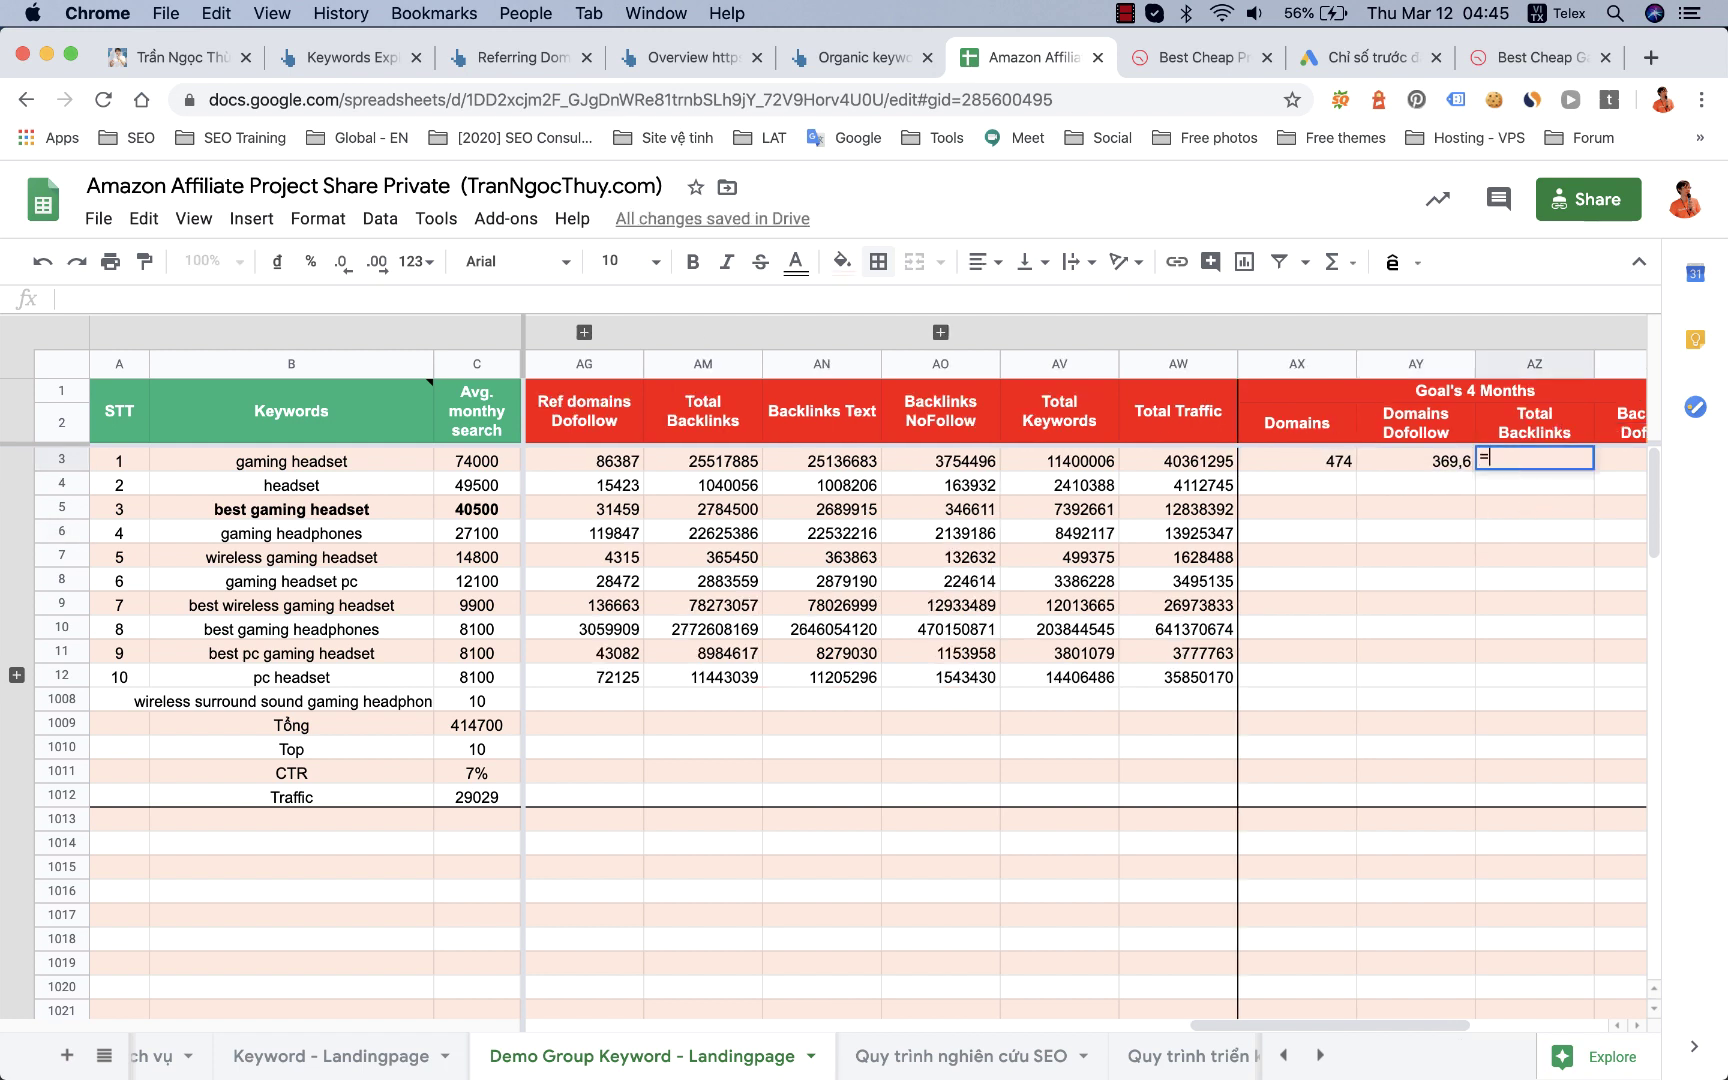
text(120%)
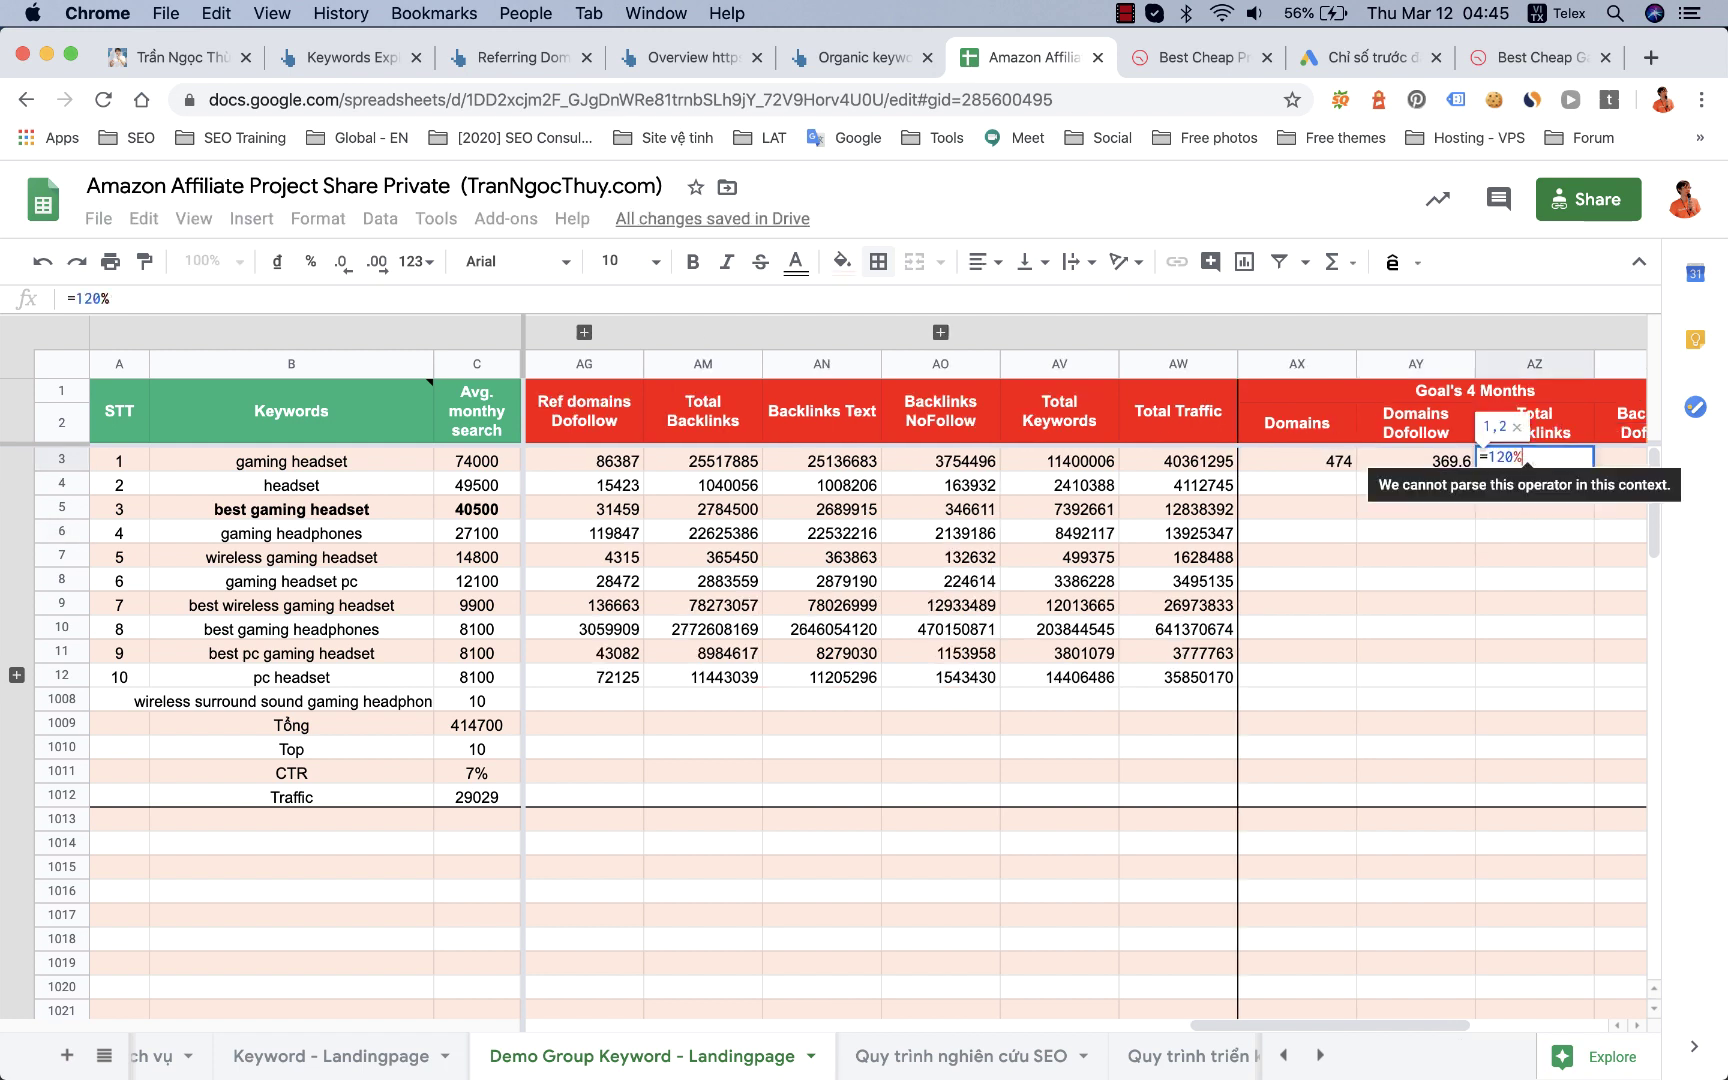
text(*)
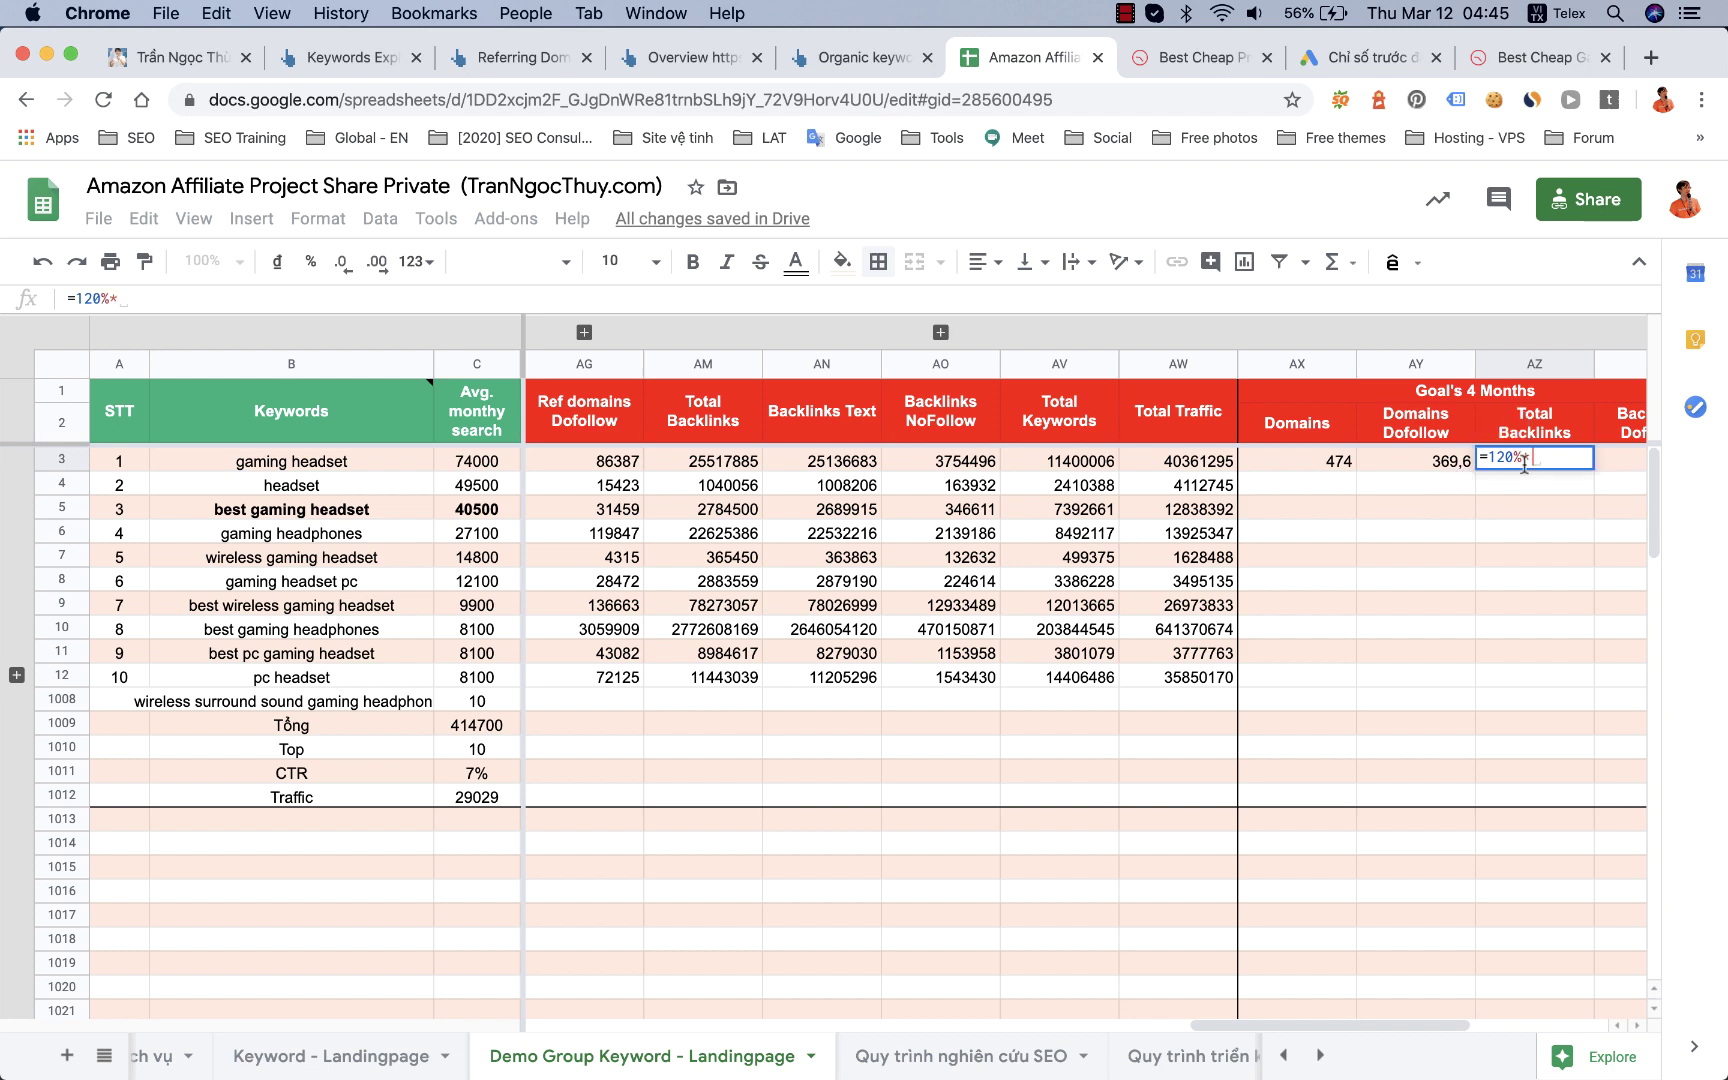
scroll(1052, 595, left, 10)
scroll(1052, 595, left, 4)
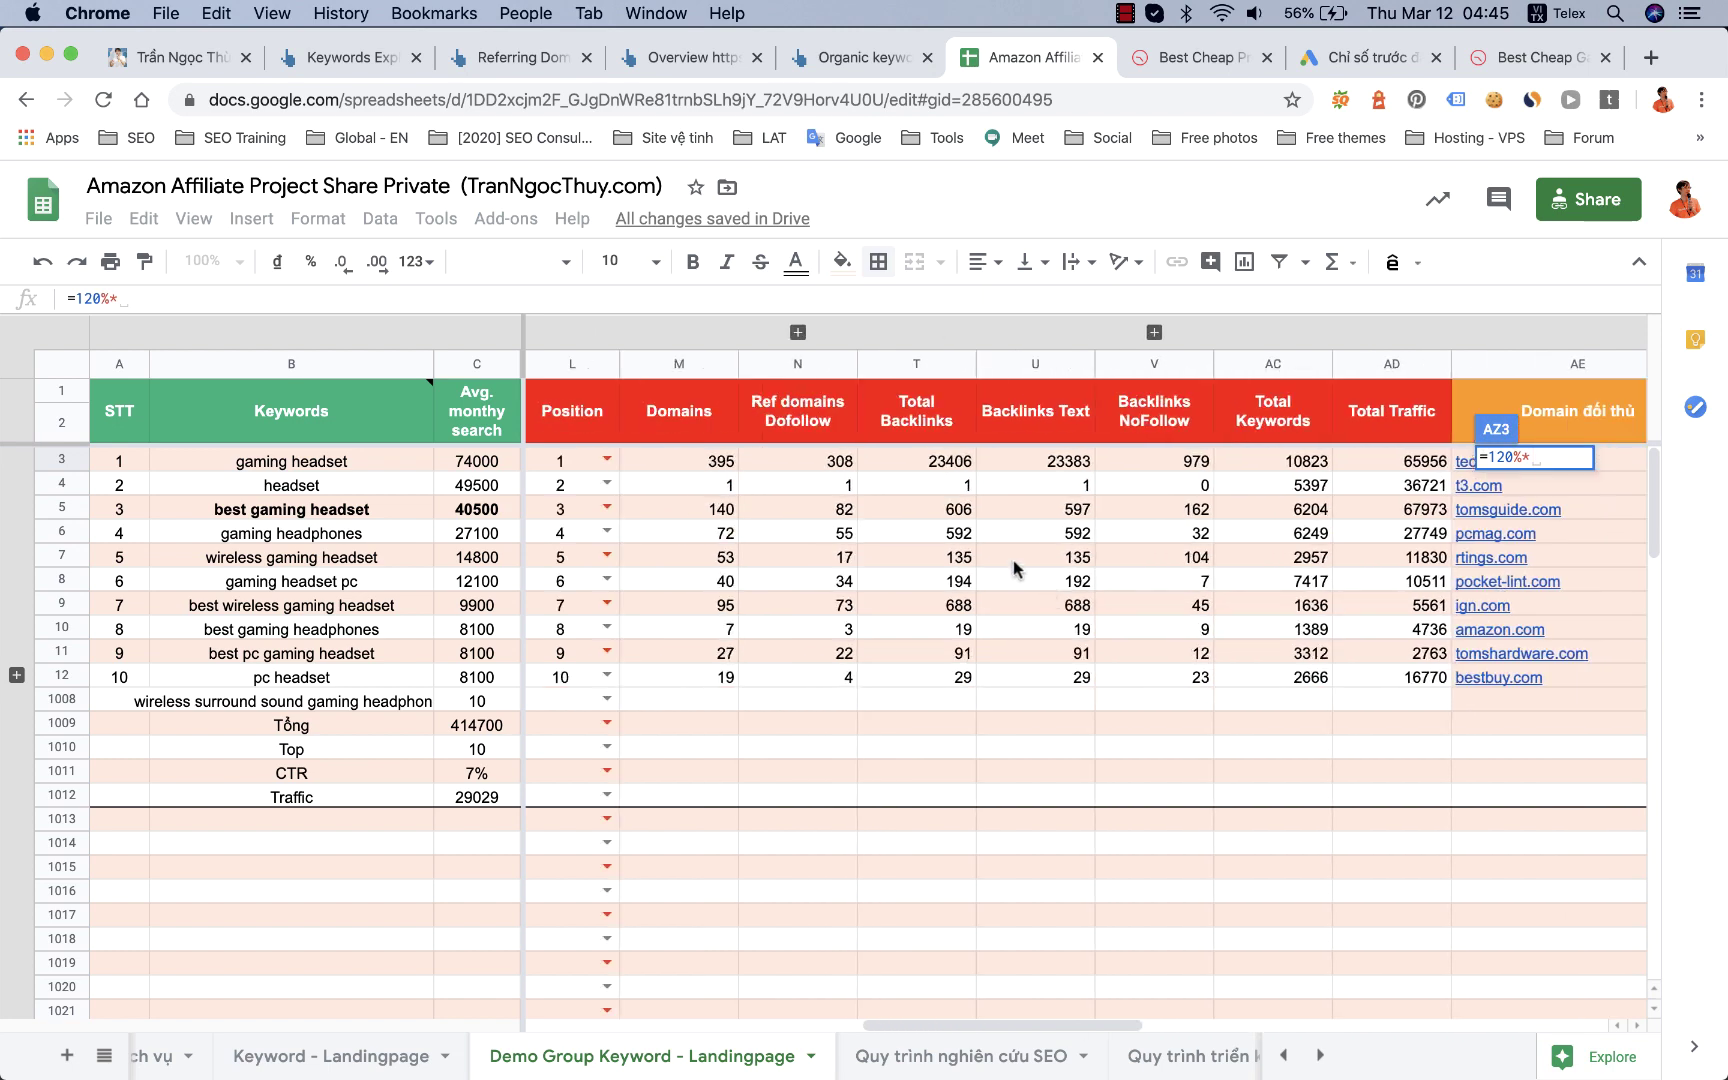
click(937, 465)
key(Return)
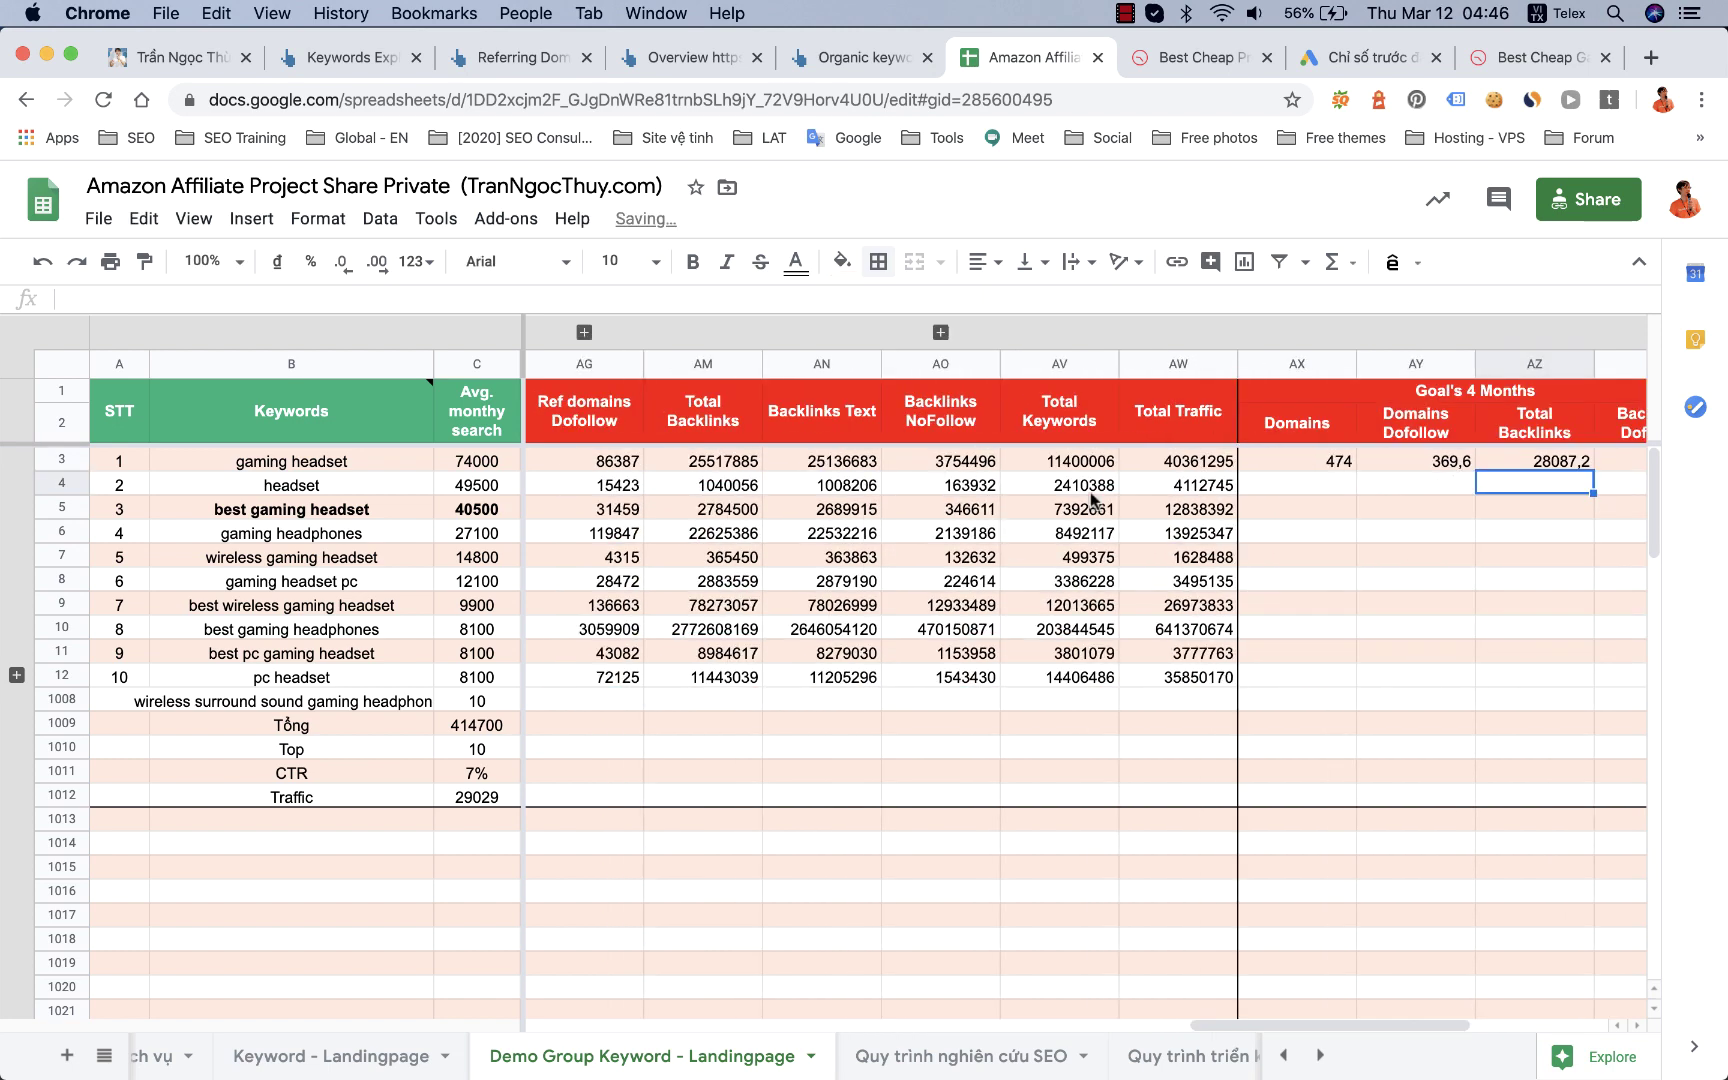
Step: Enter the four-month Backlinks Dofollow goal in BA3 as 120% of total minus text backlinks, with the formula =120%*(T3-U3)
click(1315, 465)
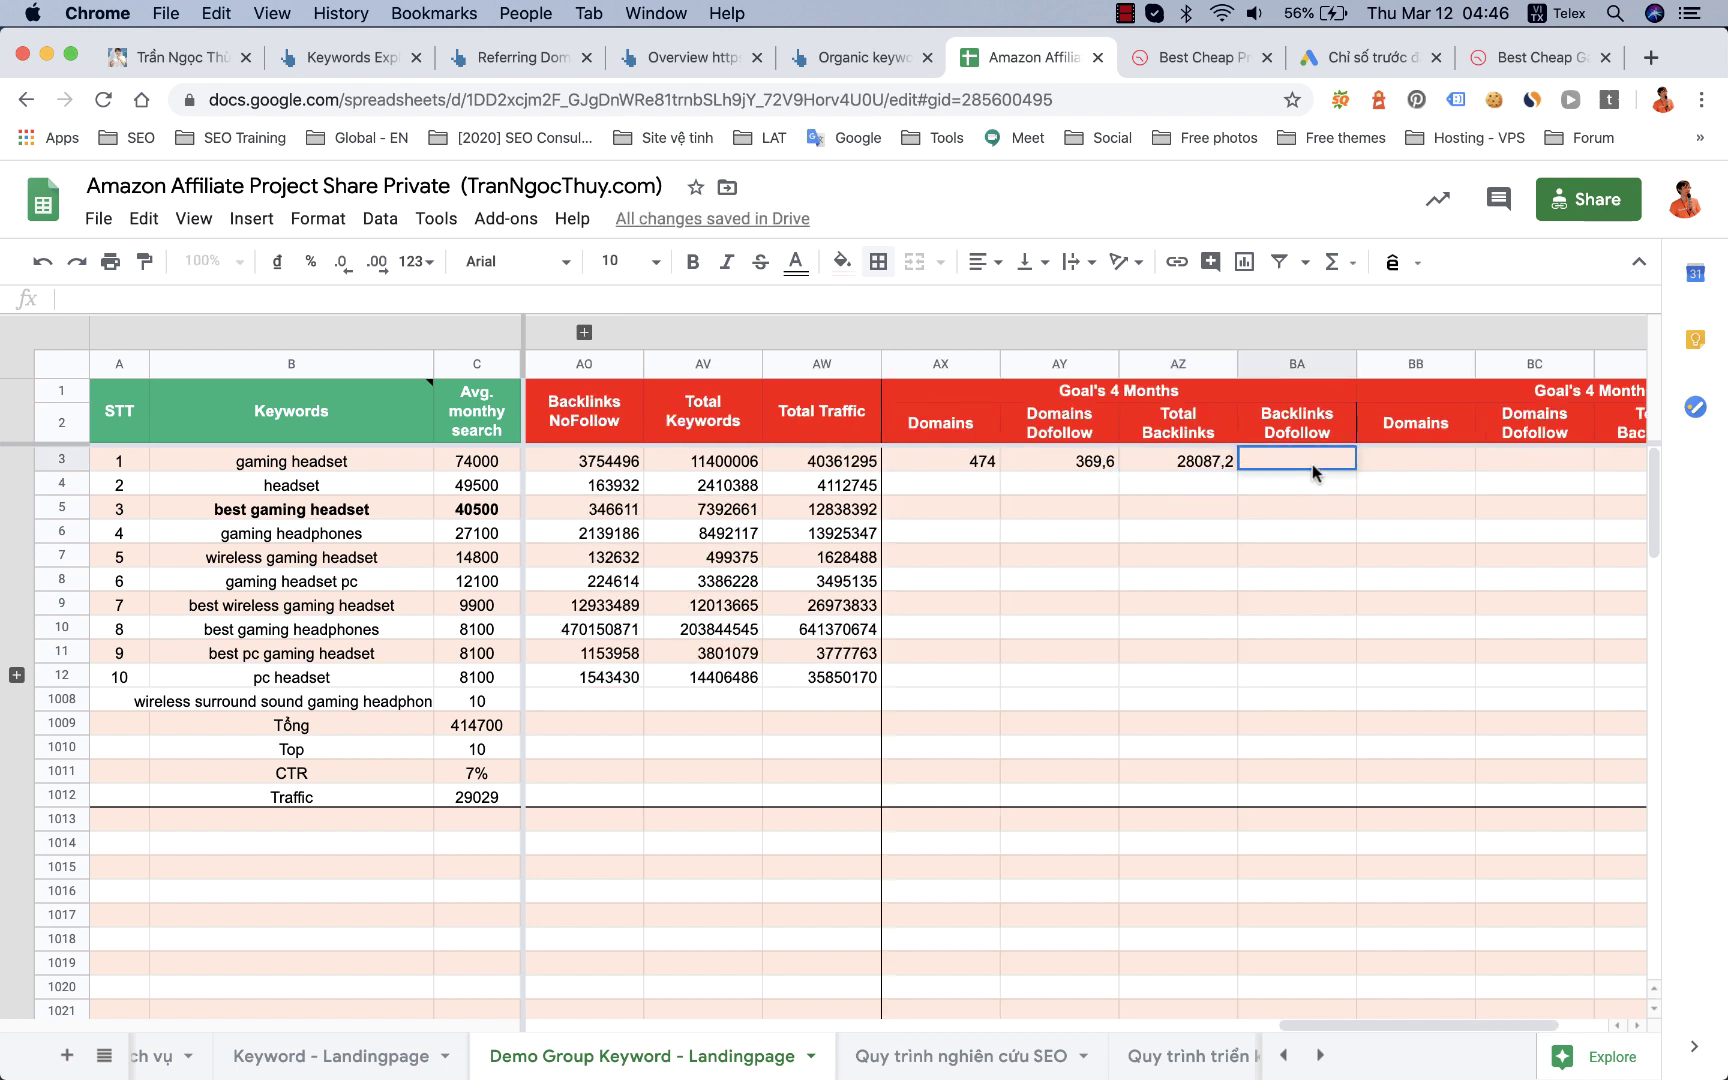
text(=120)
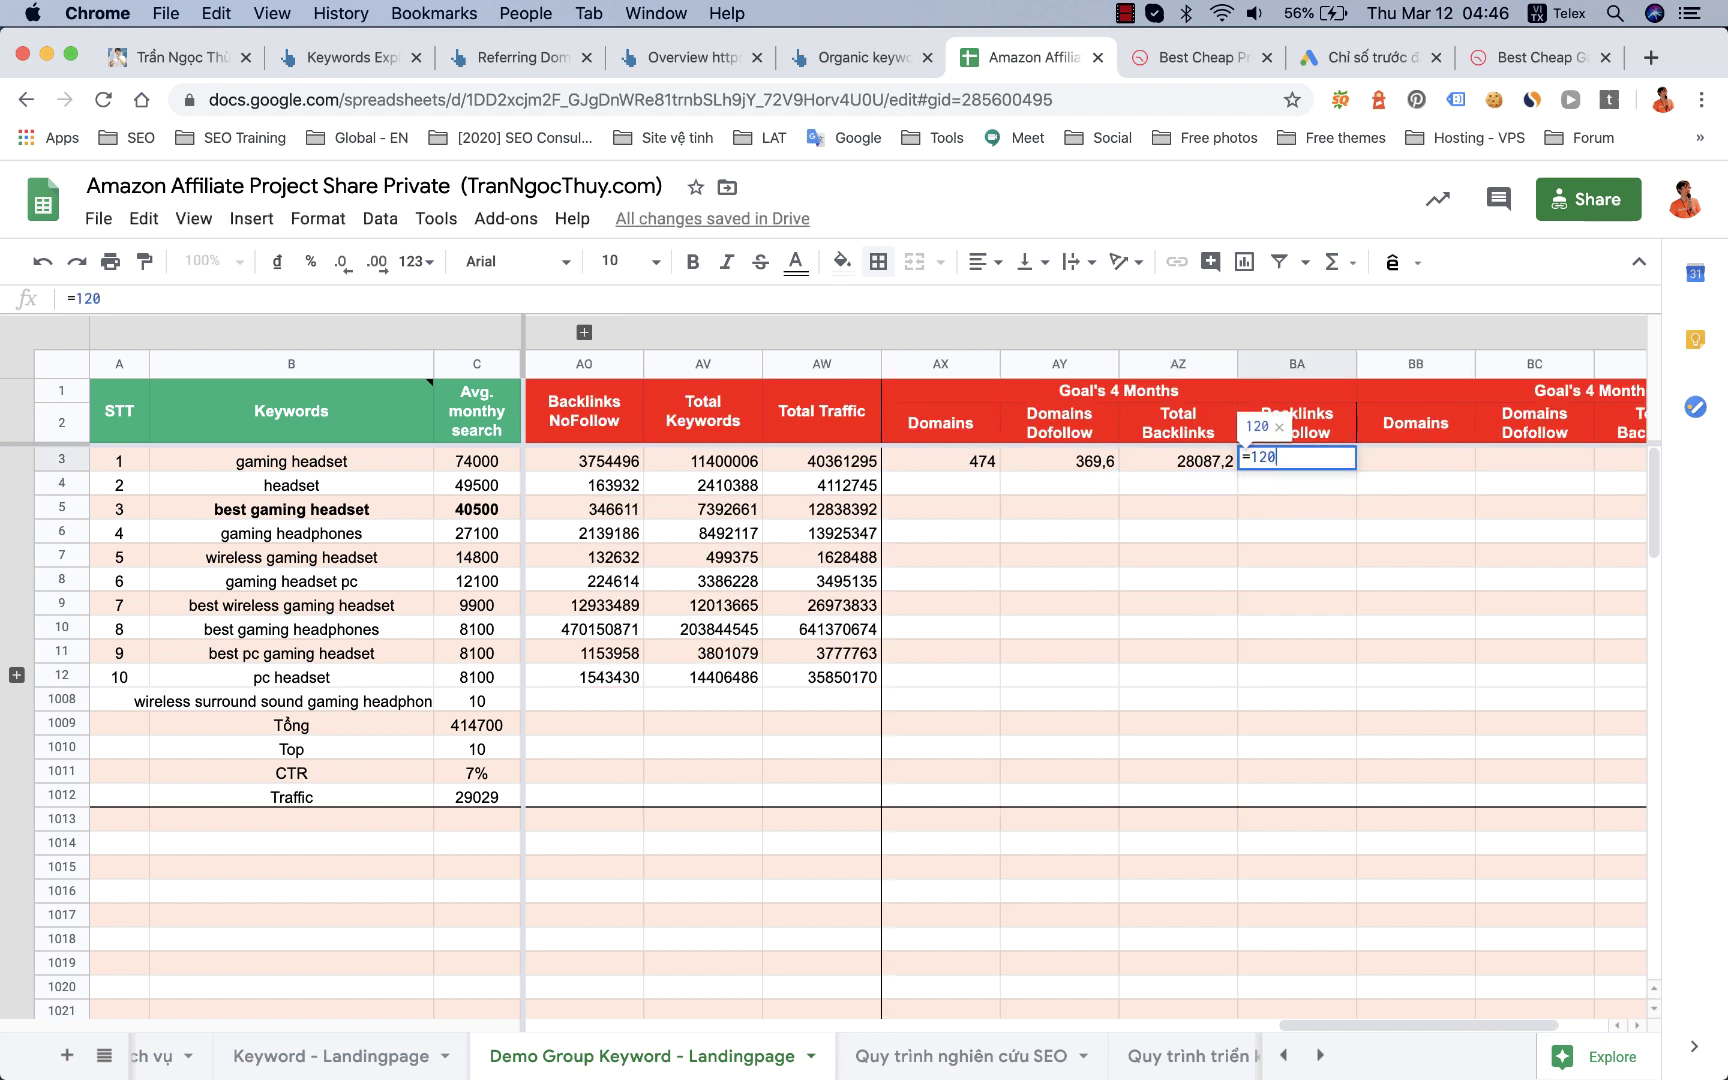
text(%*)
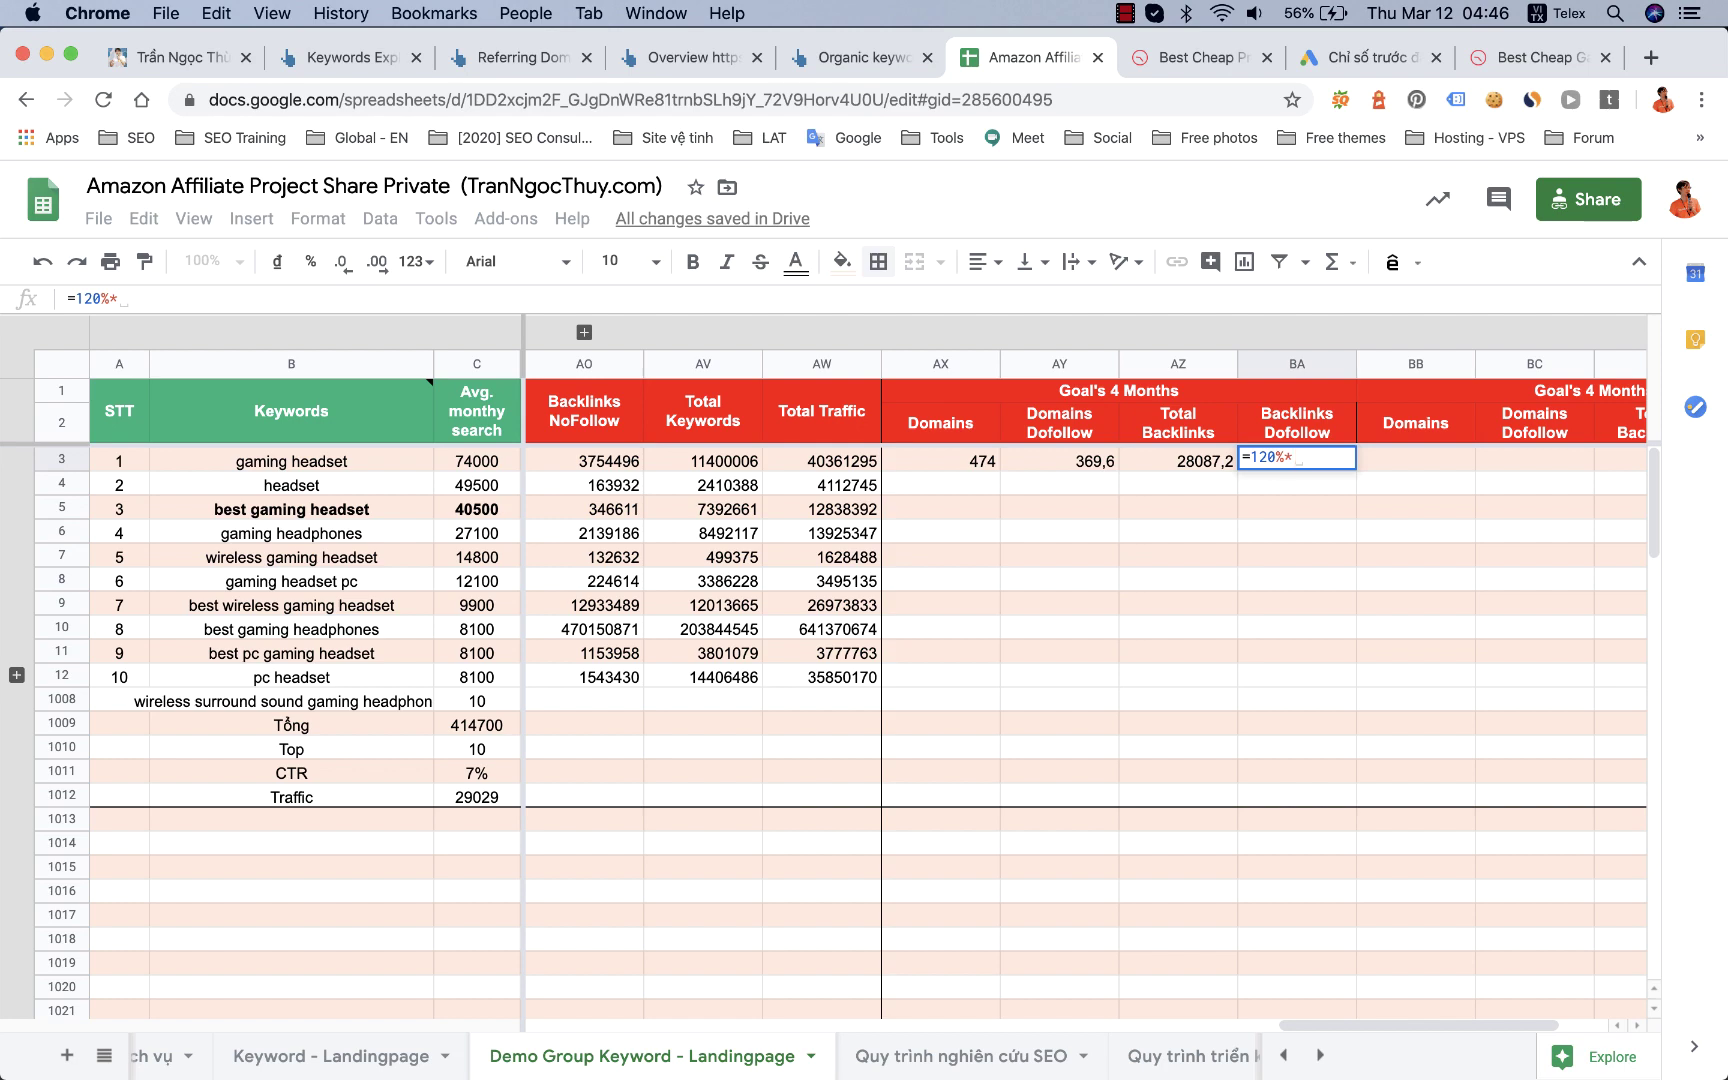
text(()
scroll(1233, 580, left, 10)
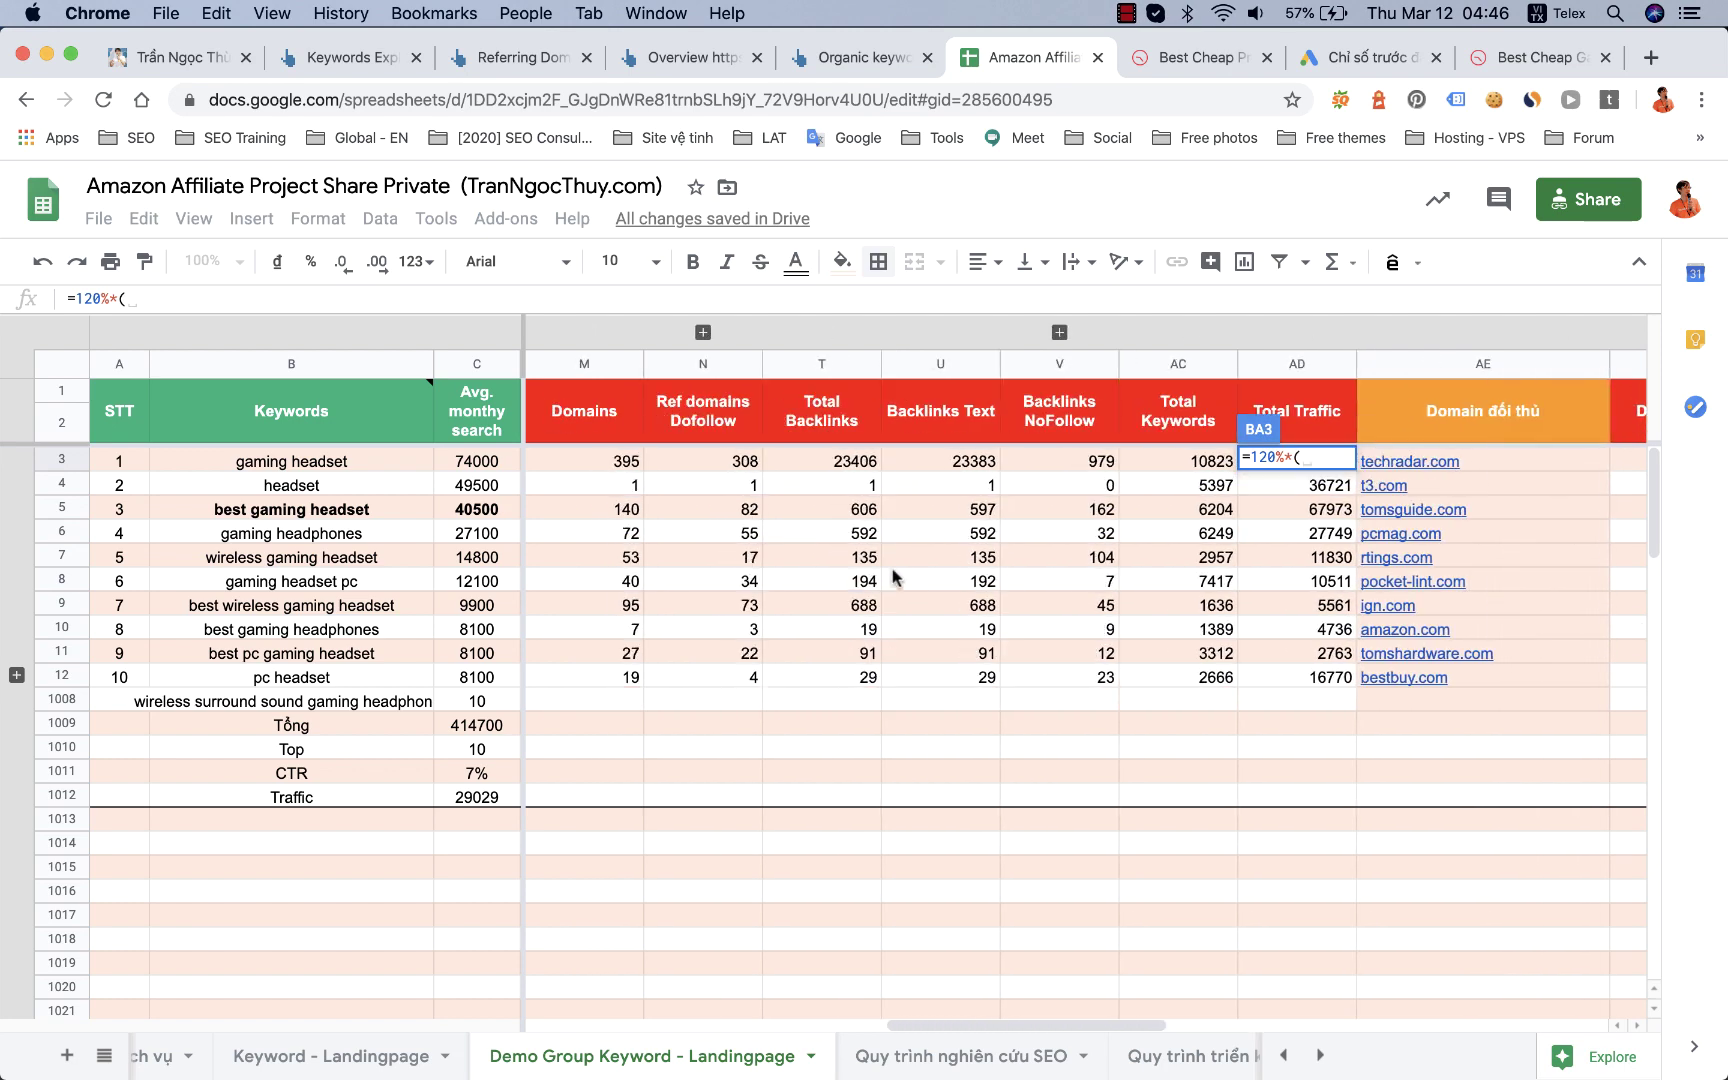
click(826, 461)
text(-)
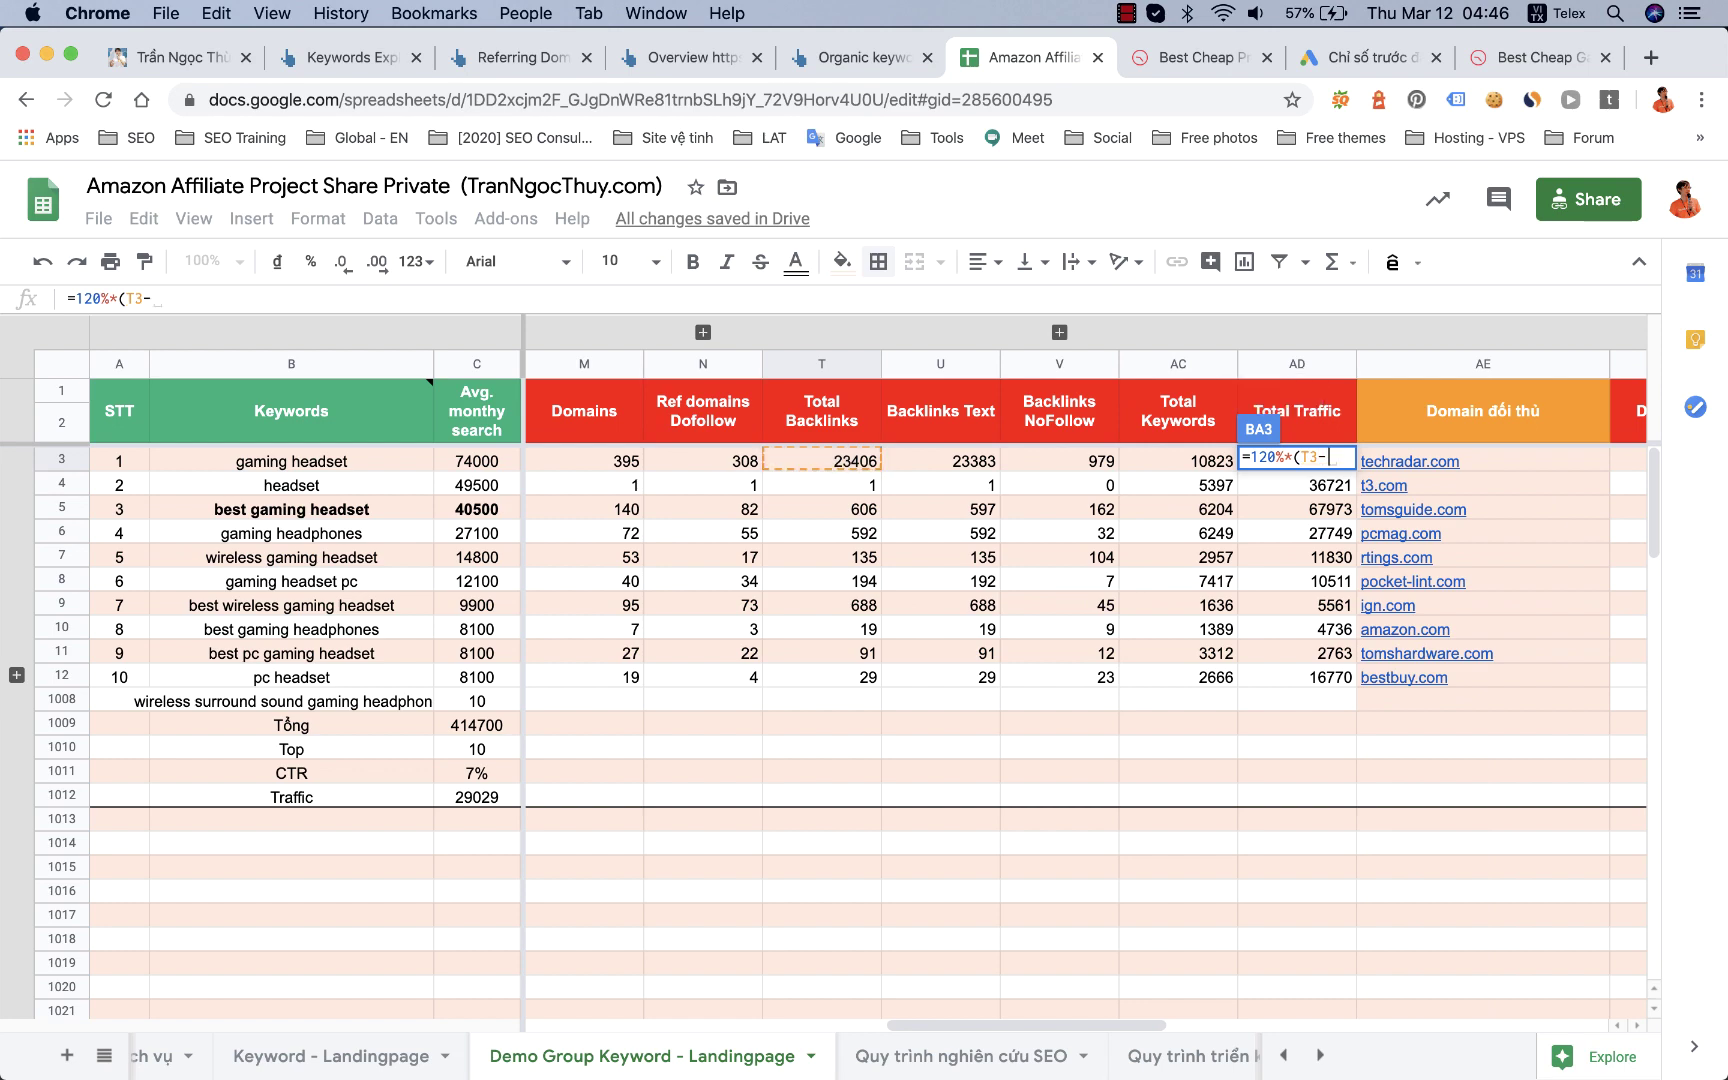
click(930, 462)
key(Return)
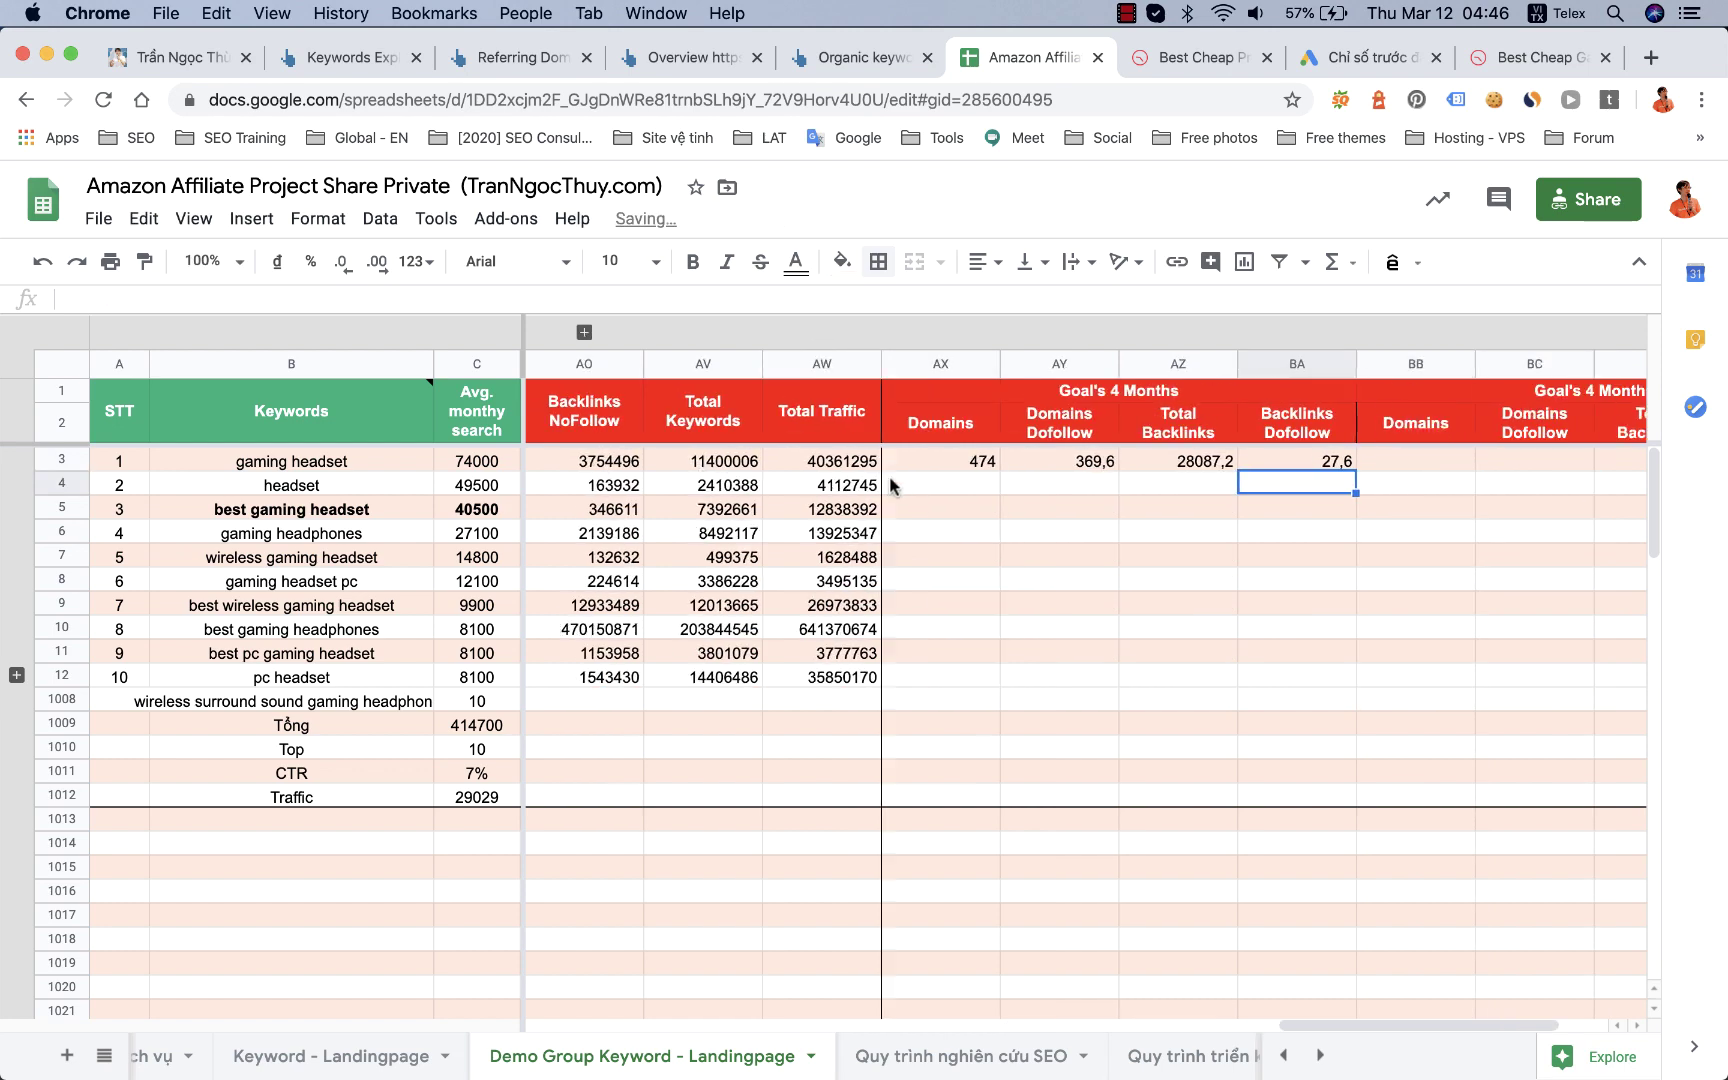
Step: Fill the four goal formulas in AX3:BA3 down to row 12 and add a right border to the Backlinks Dofollow column BA
drag(852, 463, 1203, 684)
click(1378, 680)
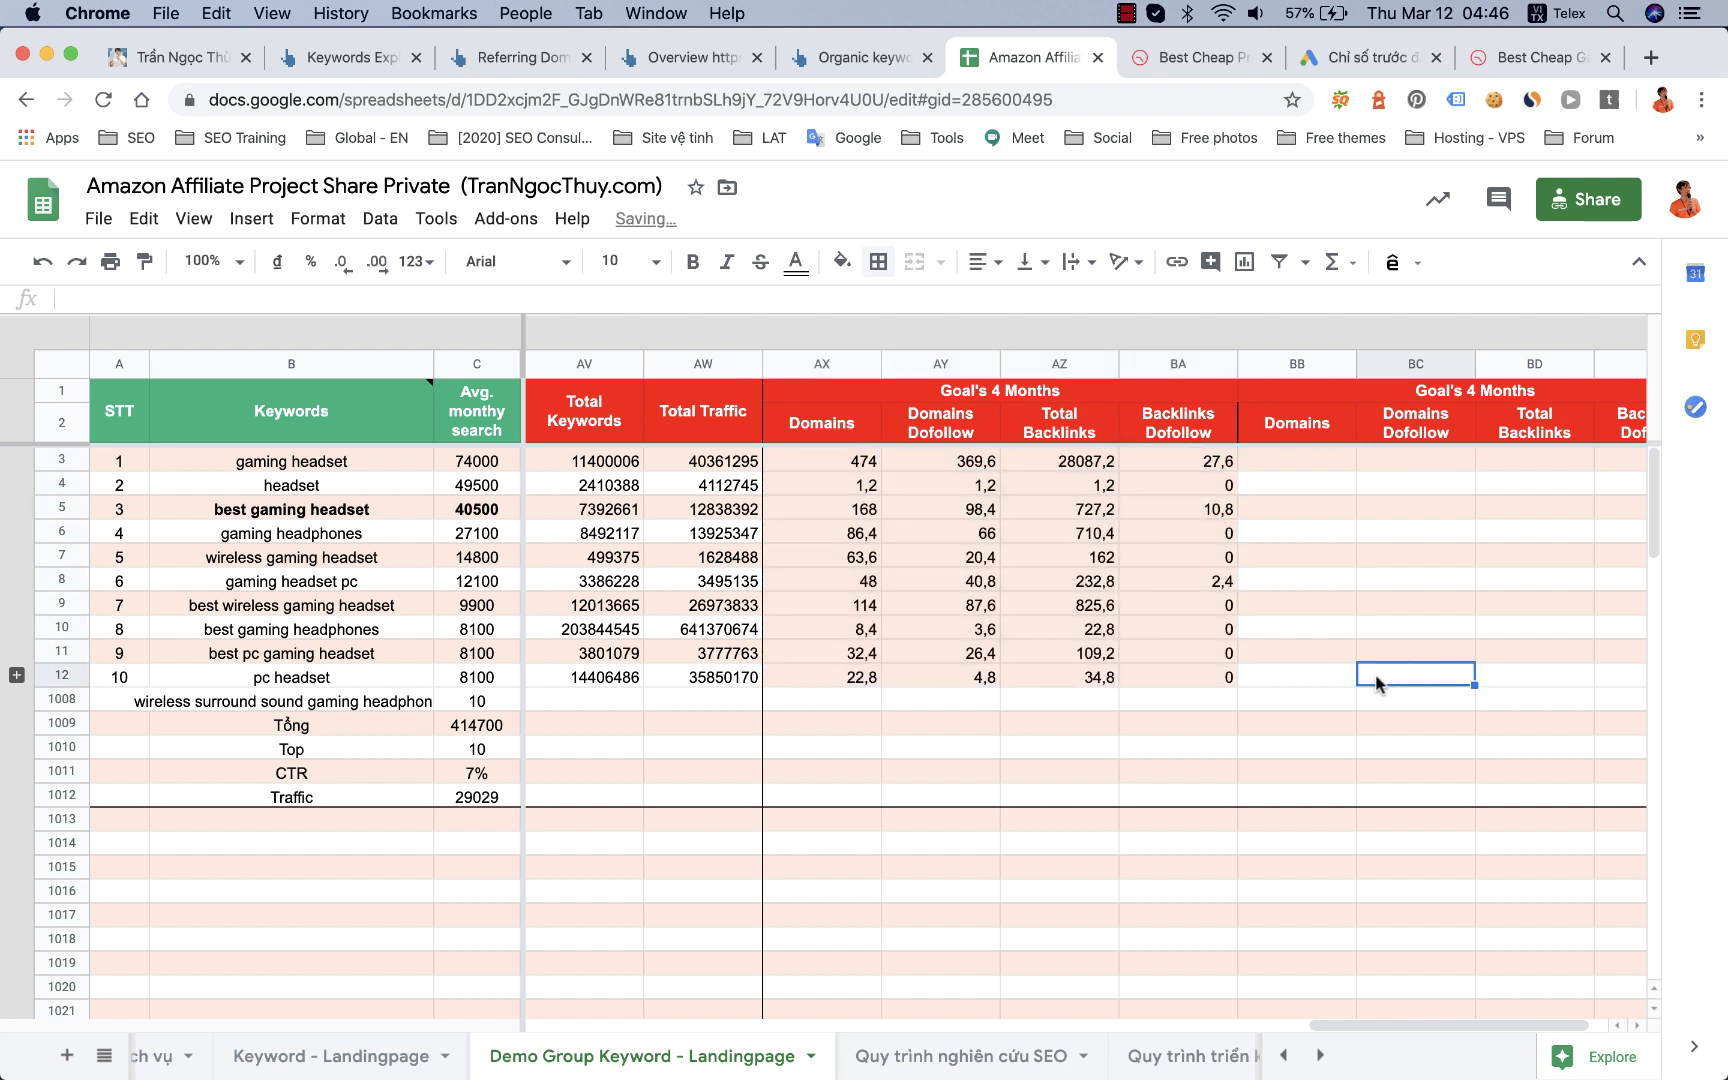
click(1067, 365)
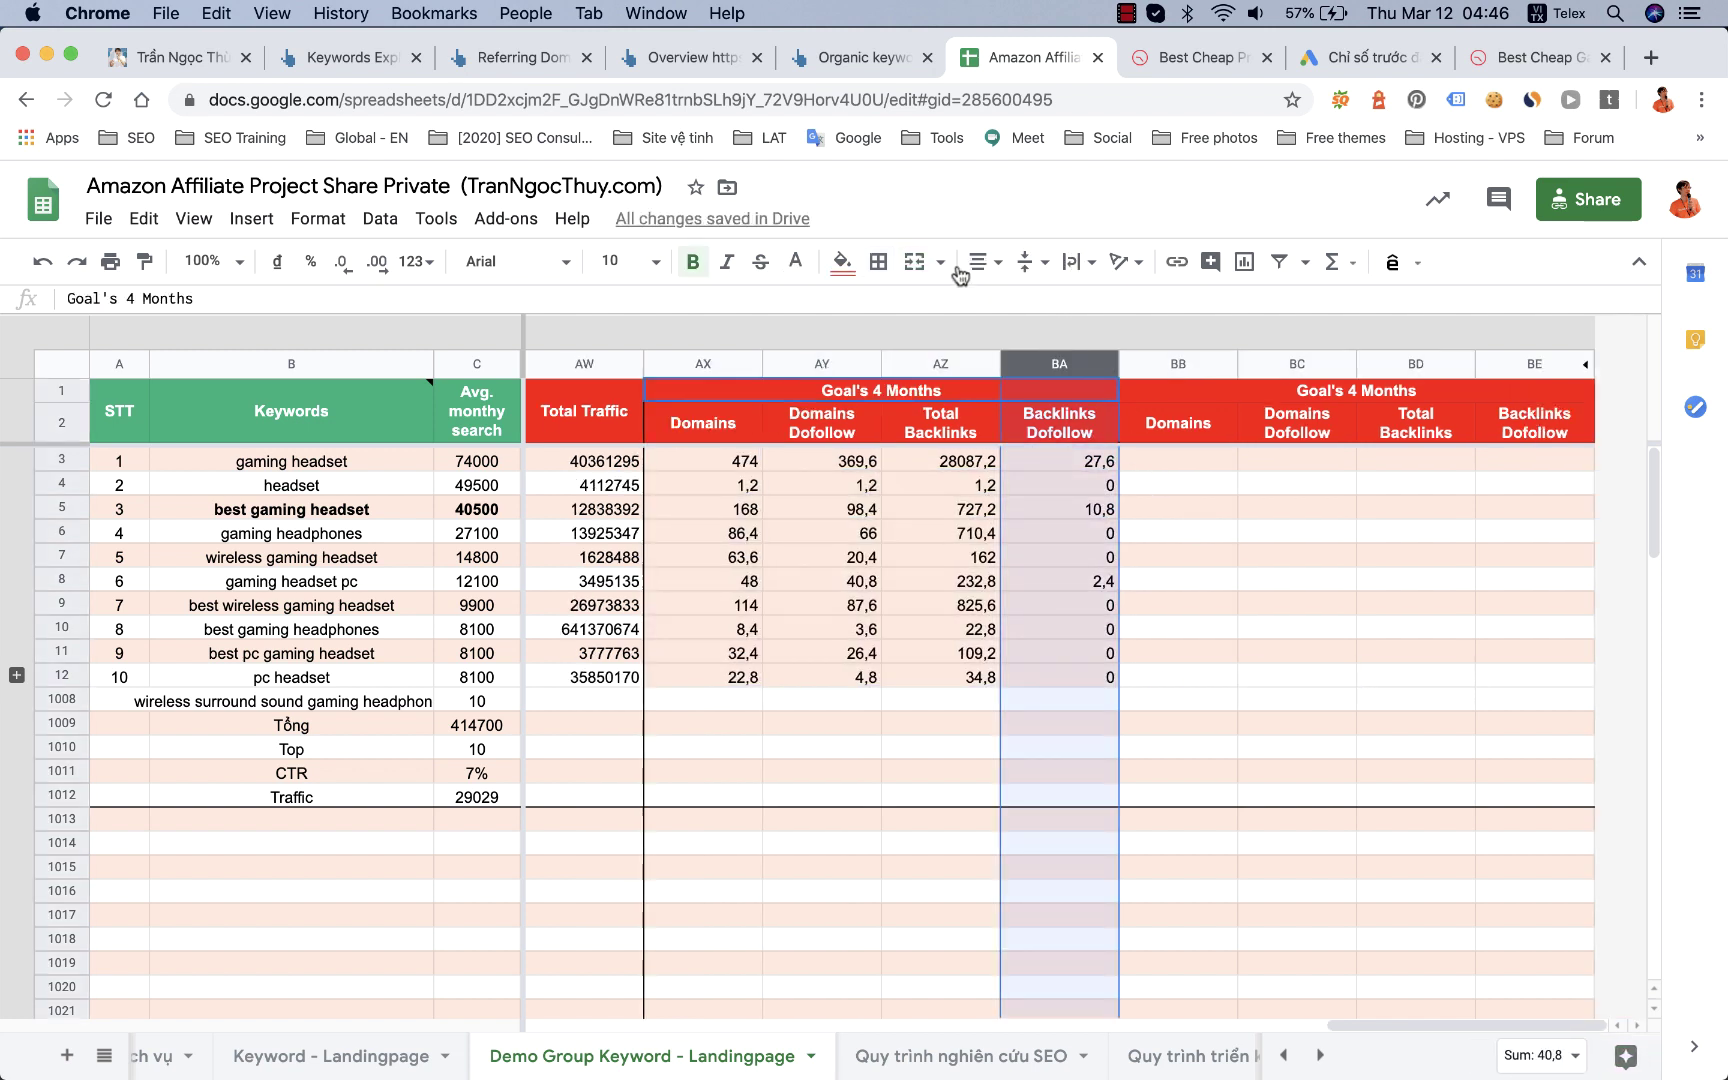
click(884, 264)
click(952, 344)
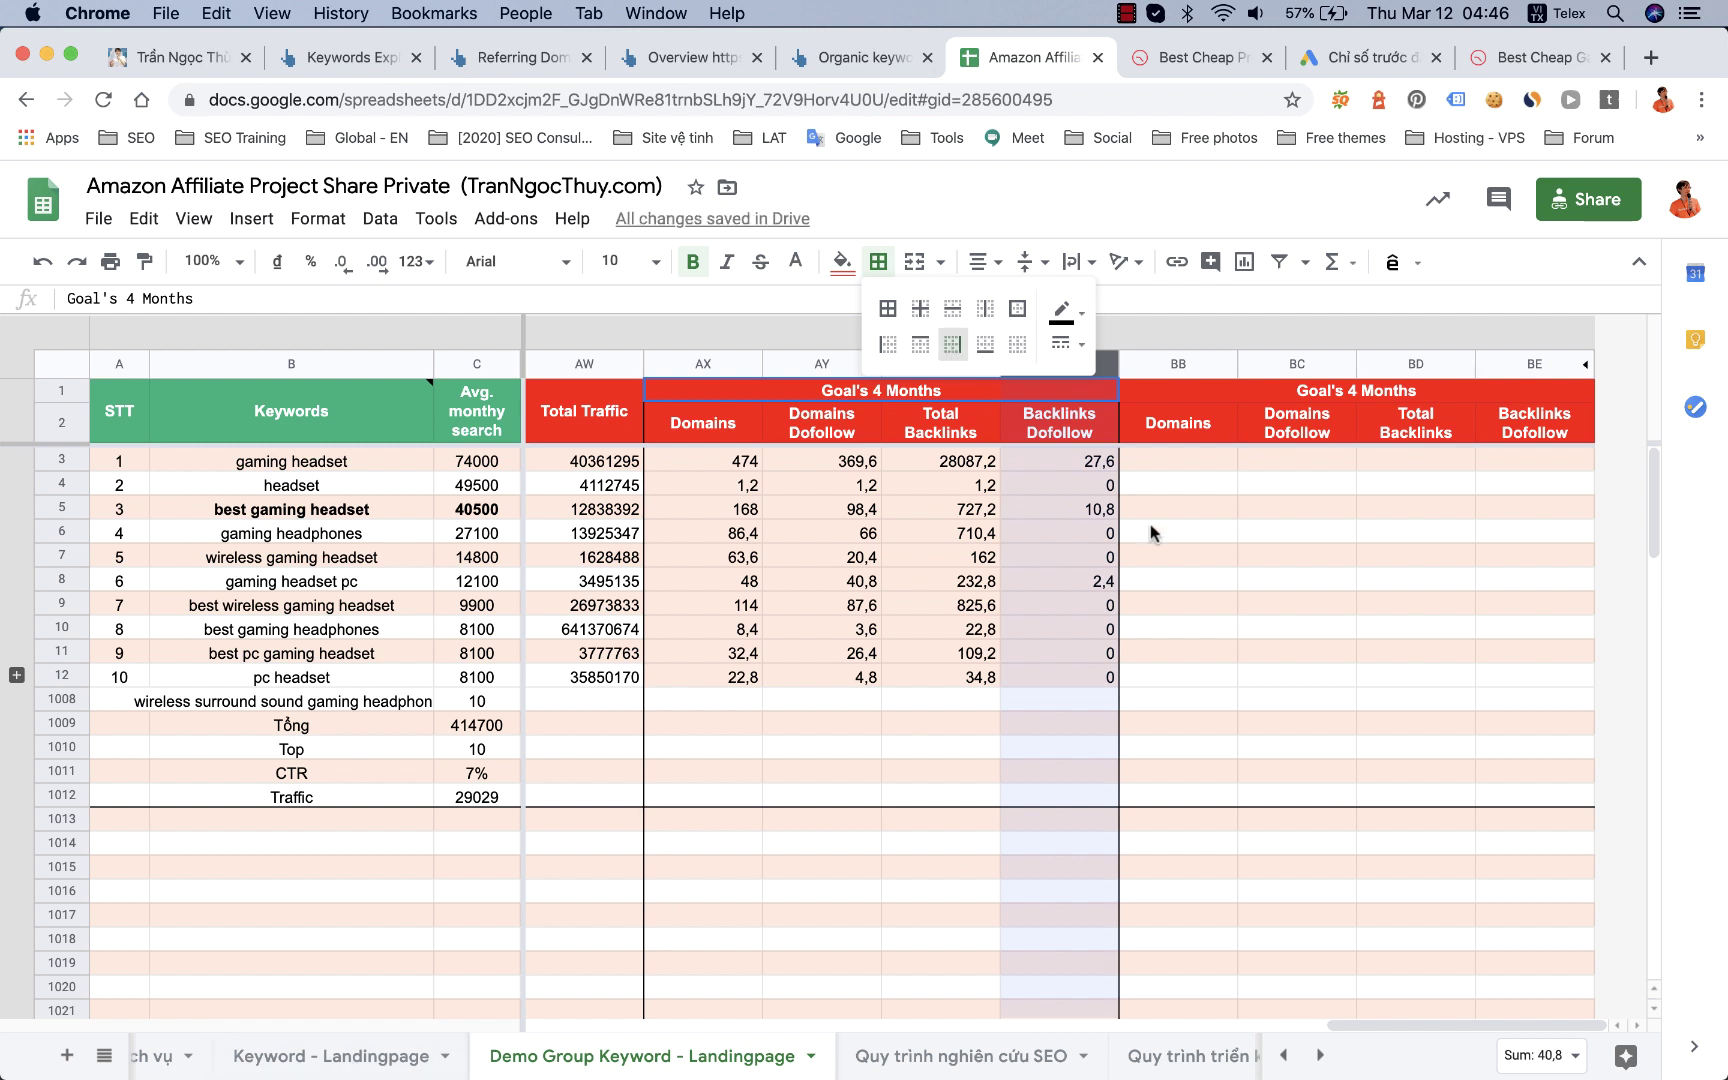
Step: Carry the first-row goals into the second Goal's 4 Months section by filling =AX3 across BB3:BE3, and make them bold
click(1152, 466)
text(=)
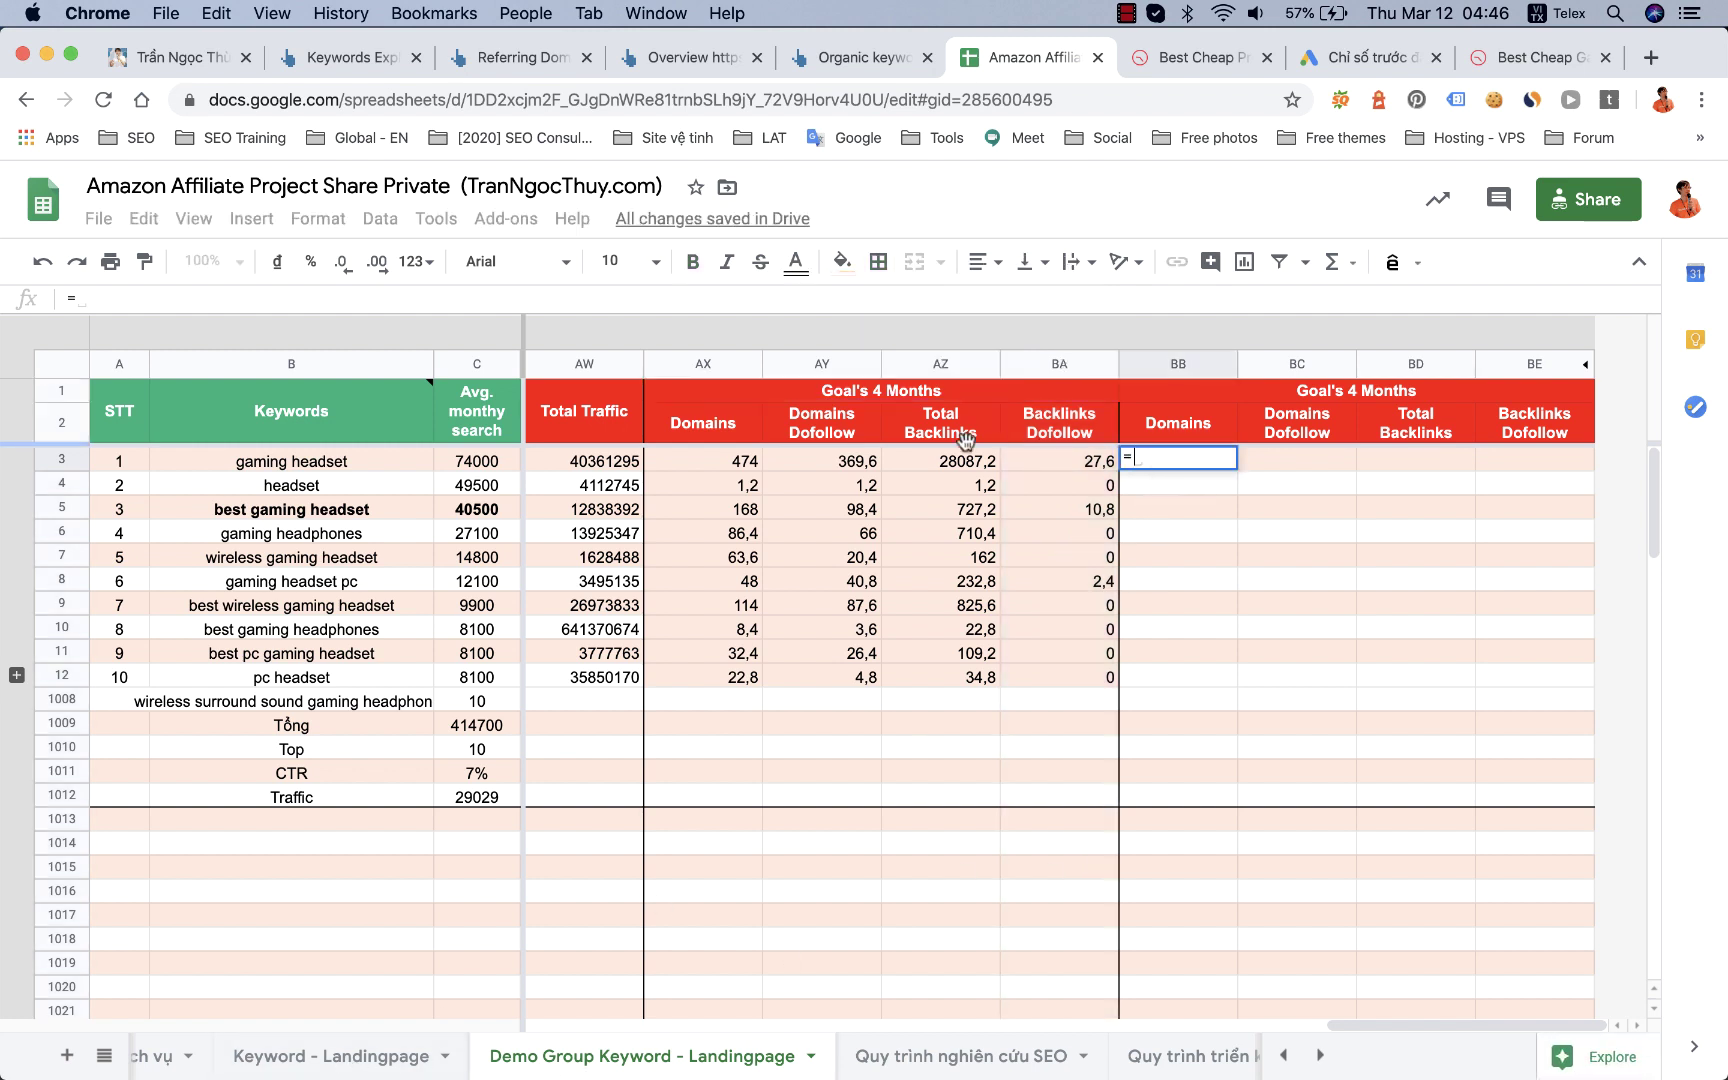
click(736, 464)
key(Return)
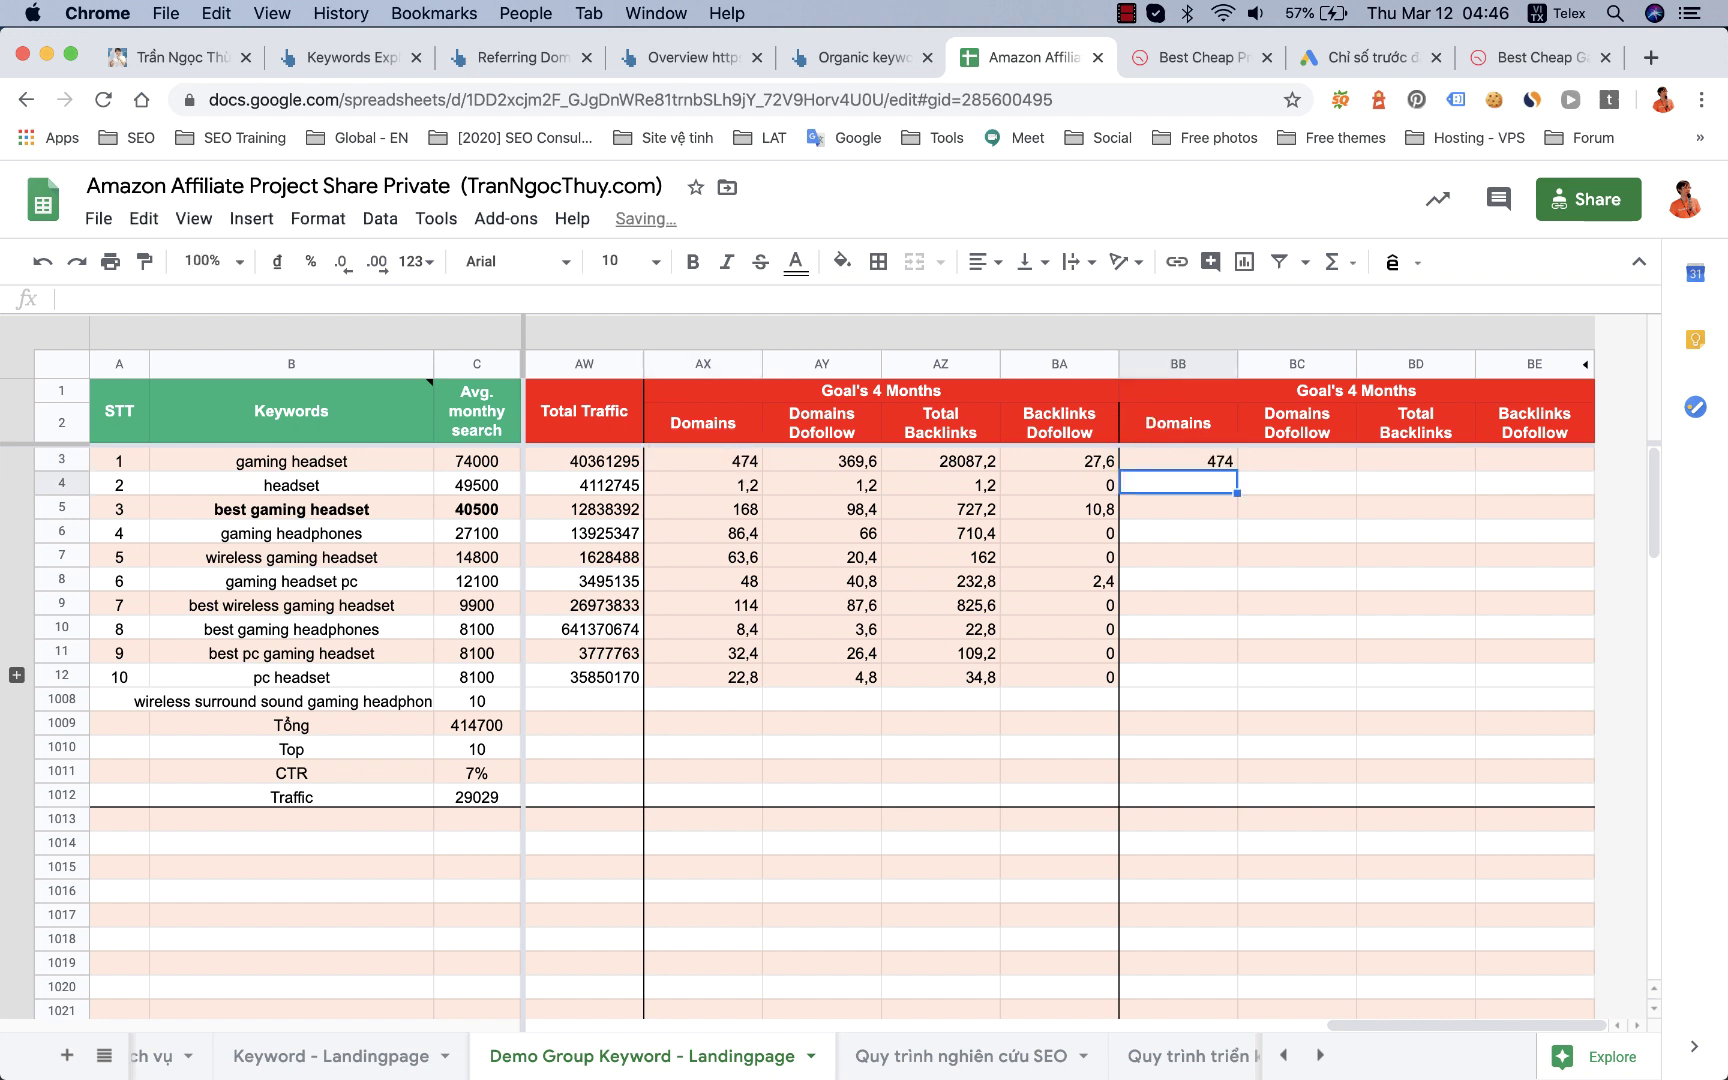
click(1221, 463)
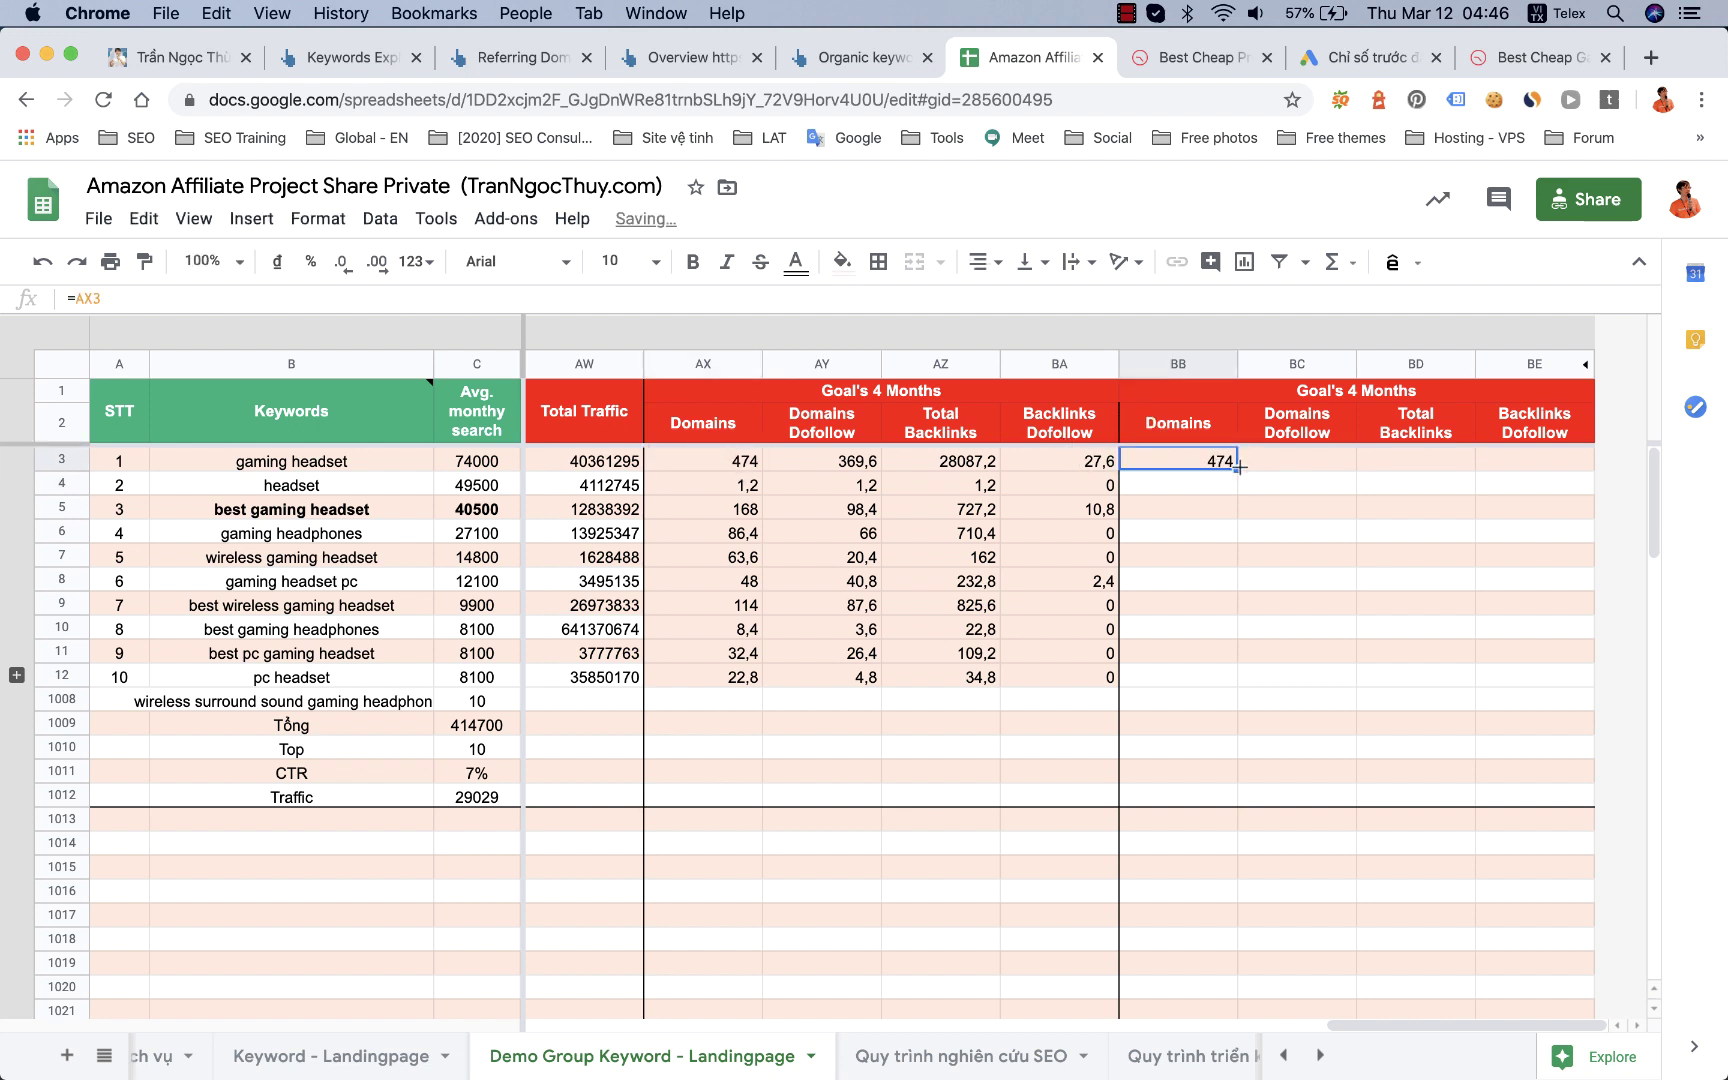
drag(1238, 466, 1575, 468)
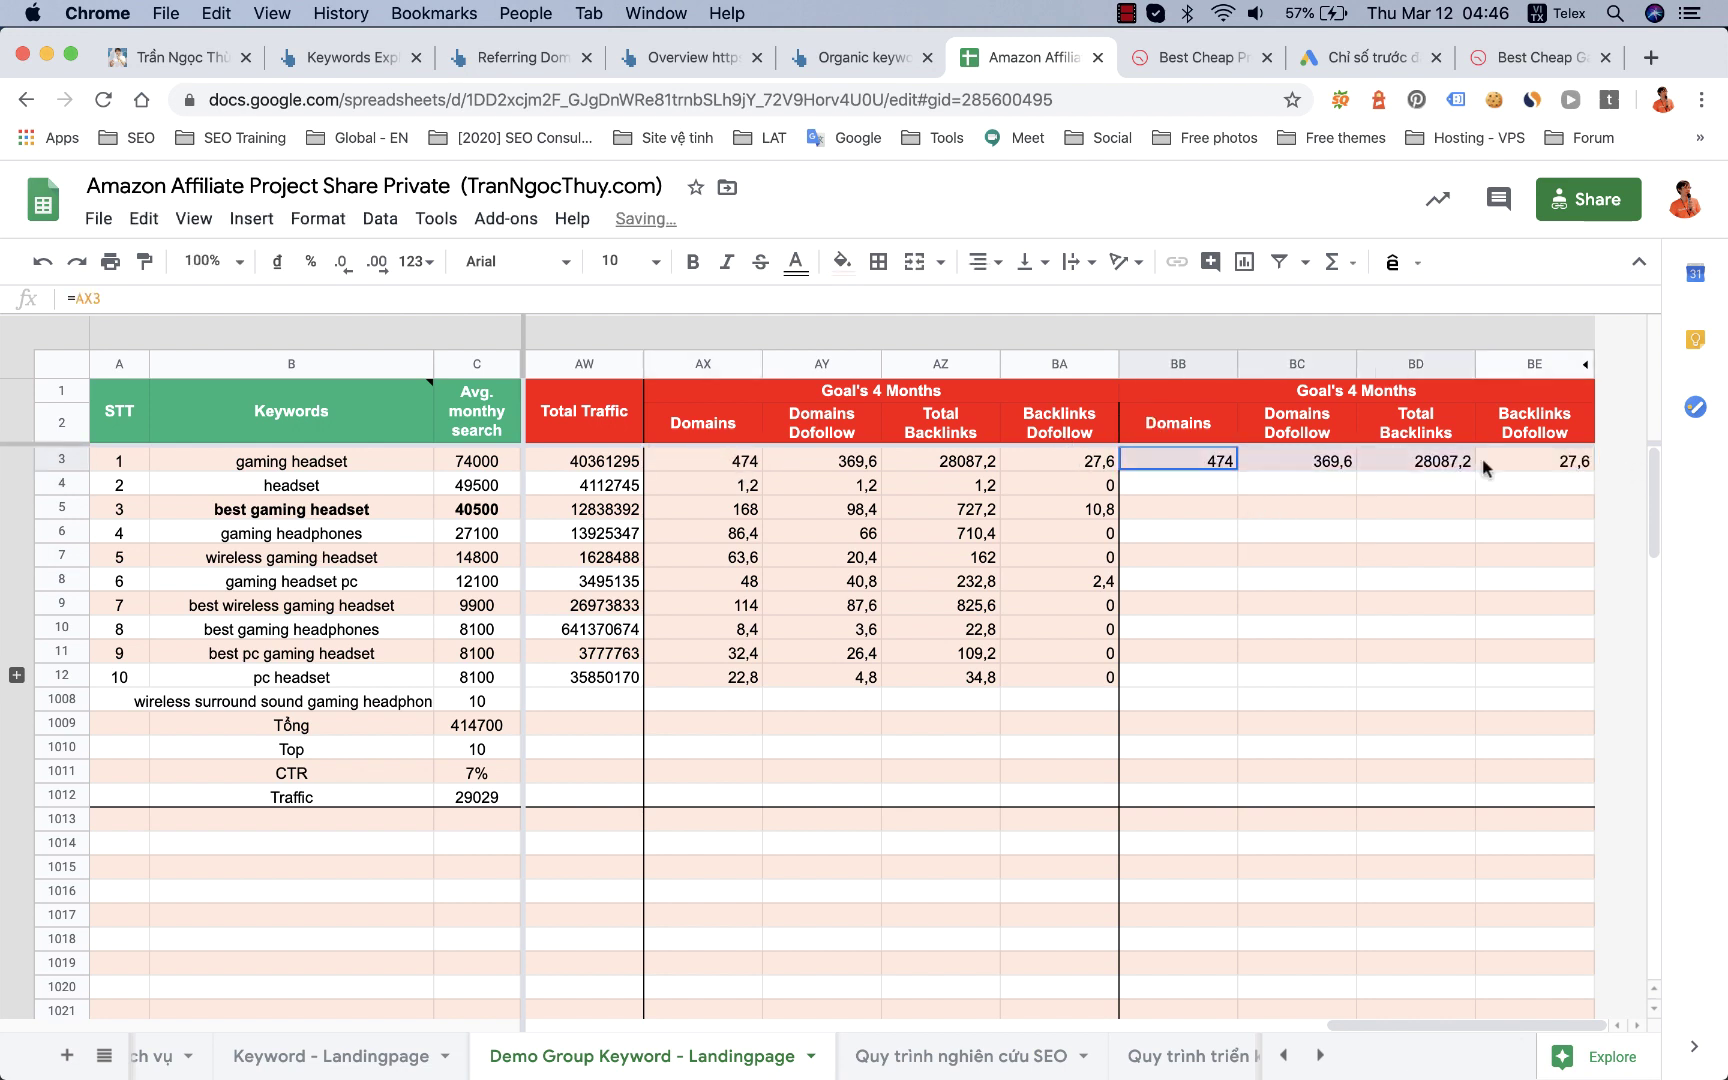
key(super+b)
click(1380, 580)
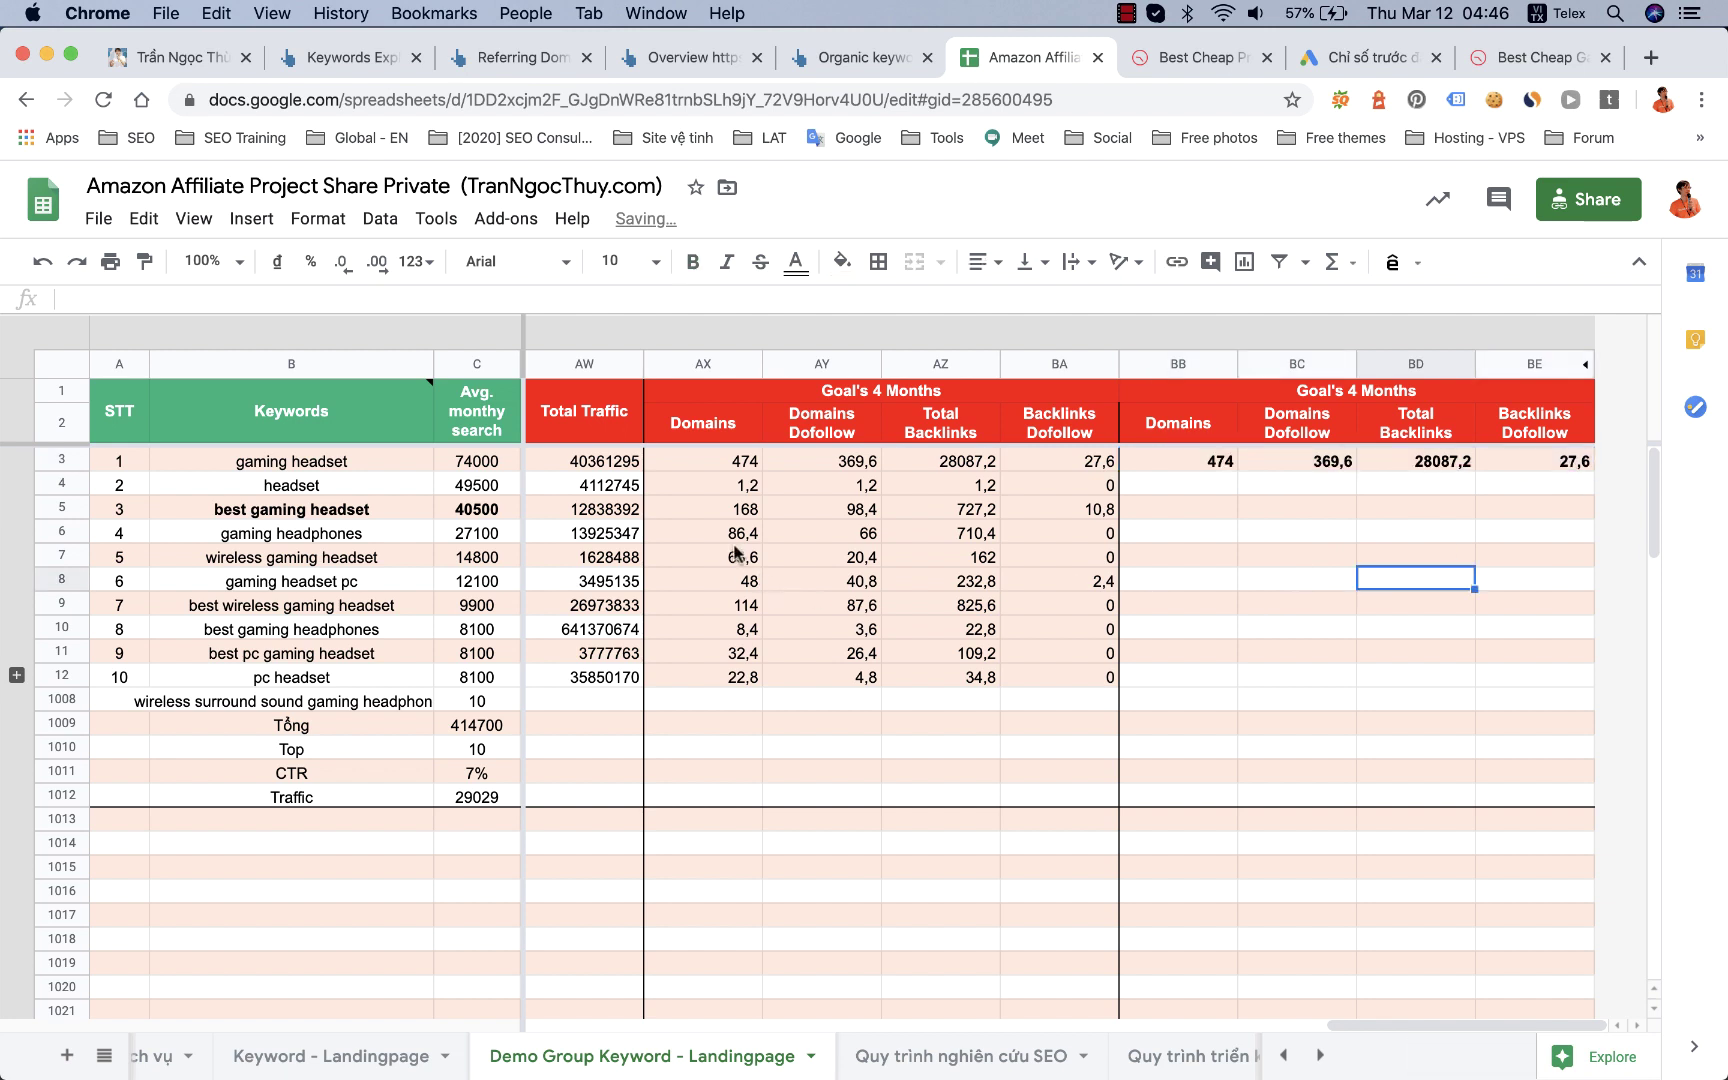
Step: Compare the overall goal row with the goal columns in the Keyword - Landingpage sheet and return to Demo Group Keyword - Landingpage
drag(735, 553, 1219, 578)
click(1283, 582)
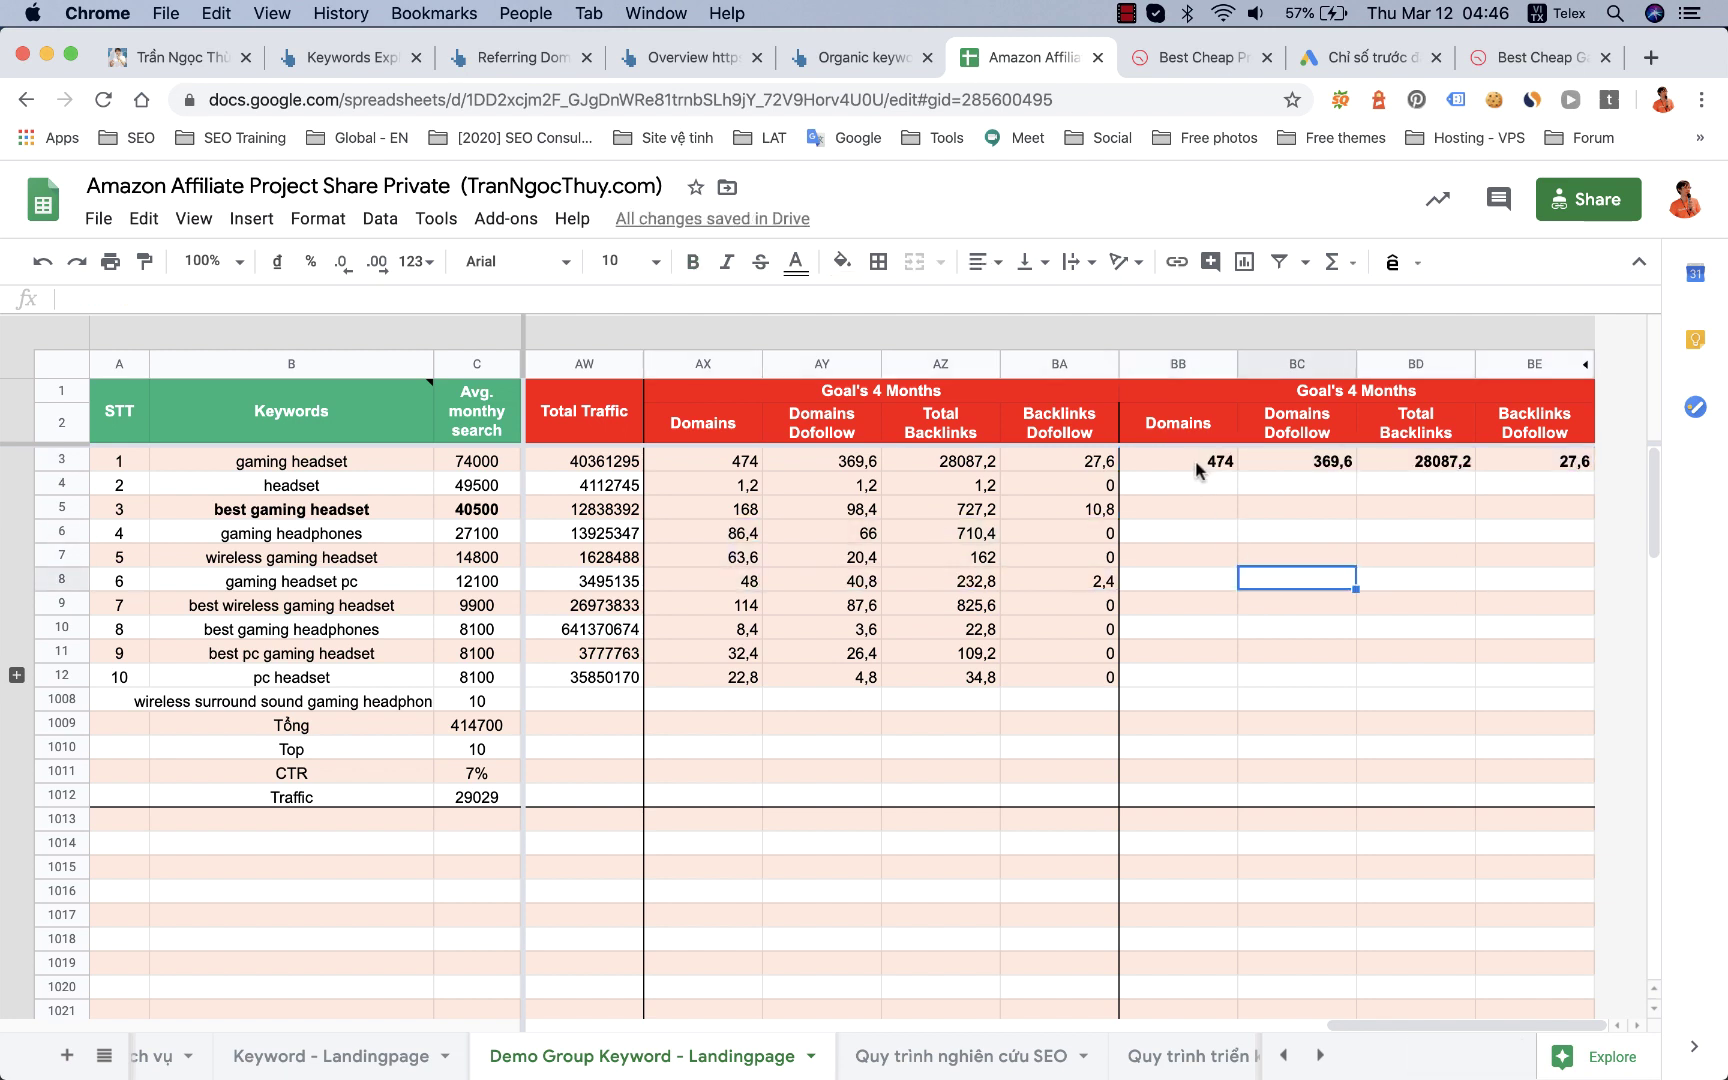
drag(1198, 470, 1662, 466)
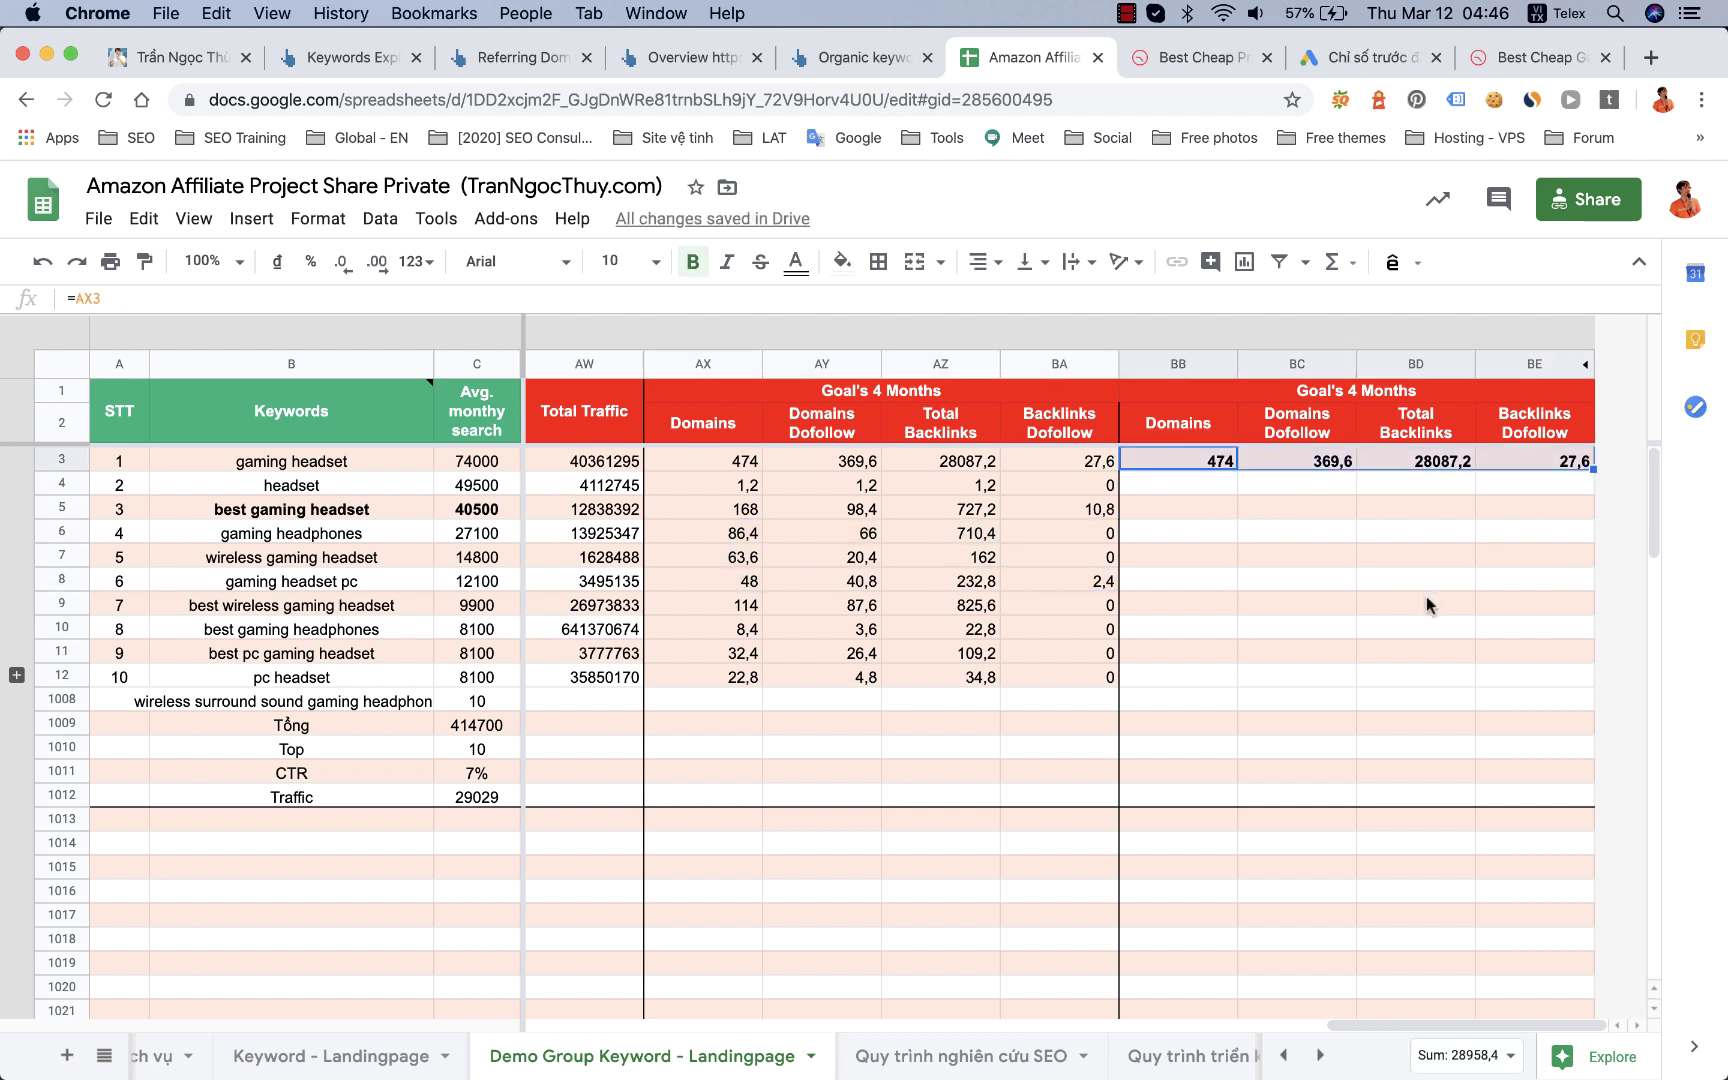
click(318, 1056)
scroll(1290, 652, left, 15)
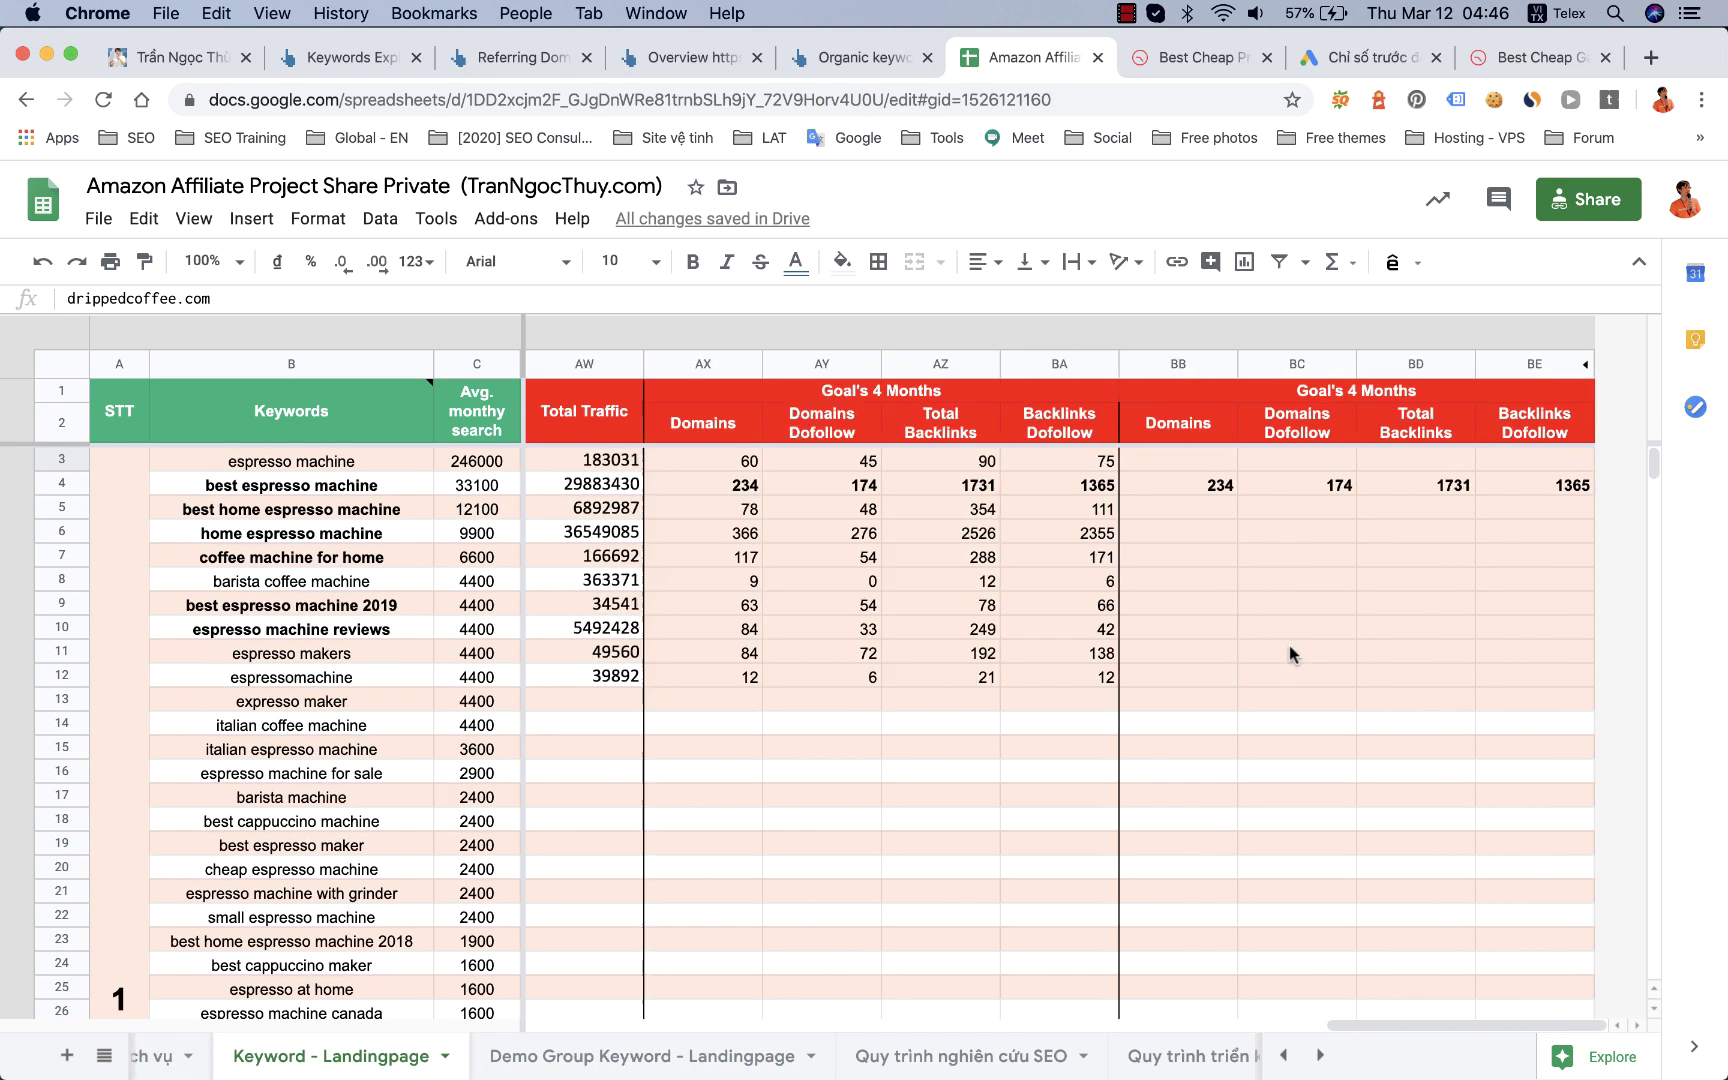
click(686, 1052)
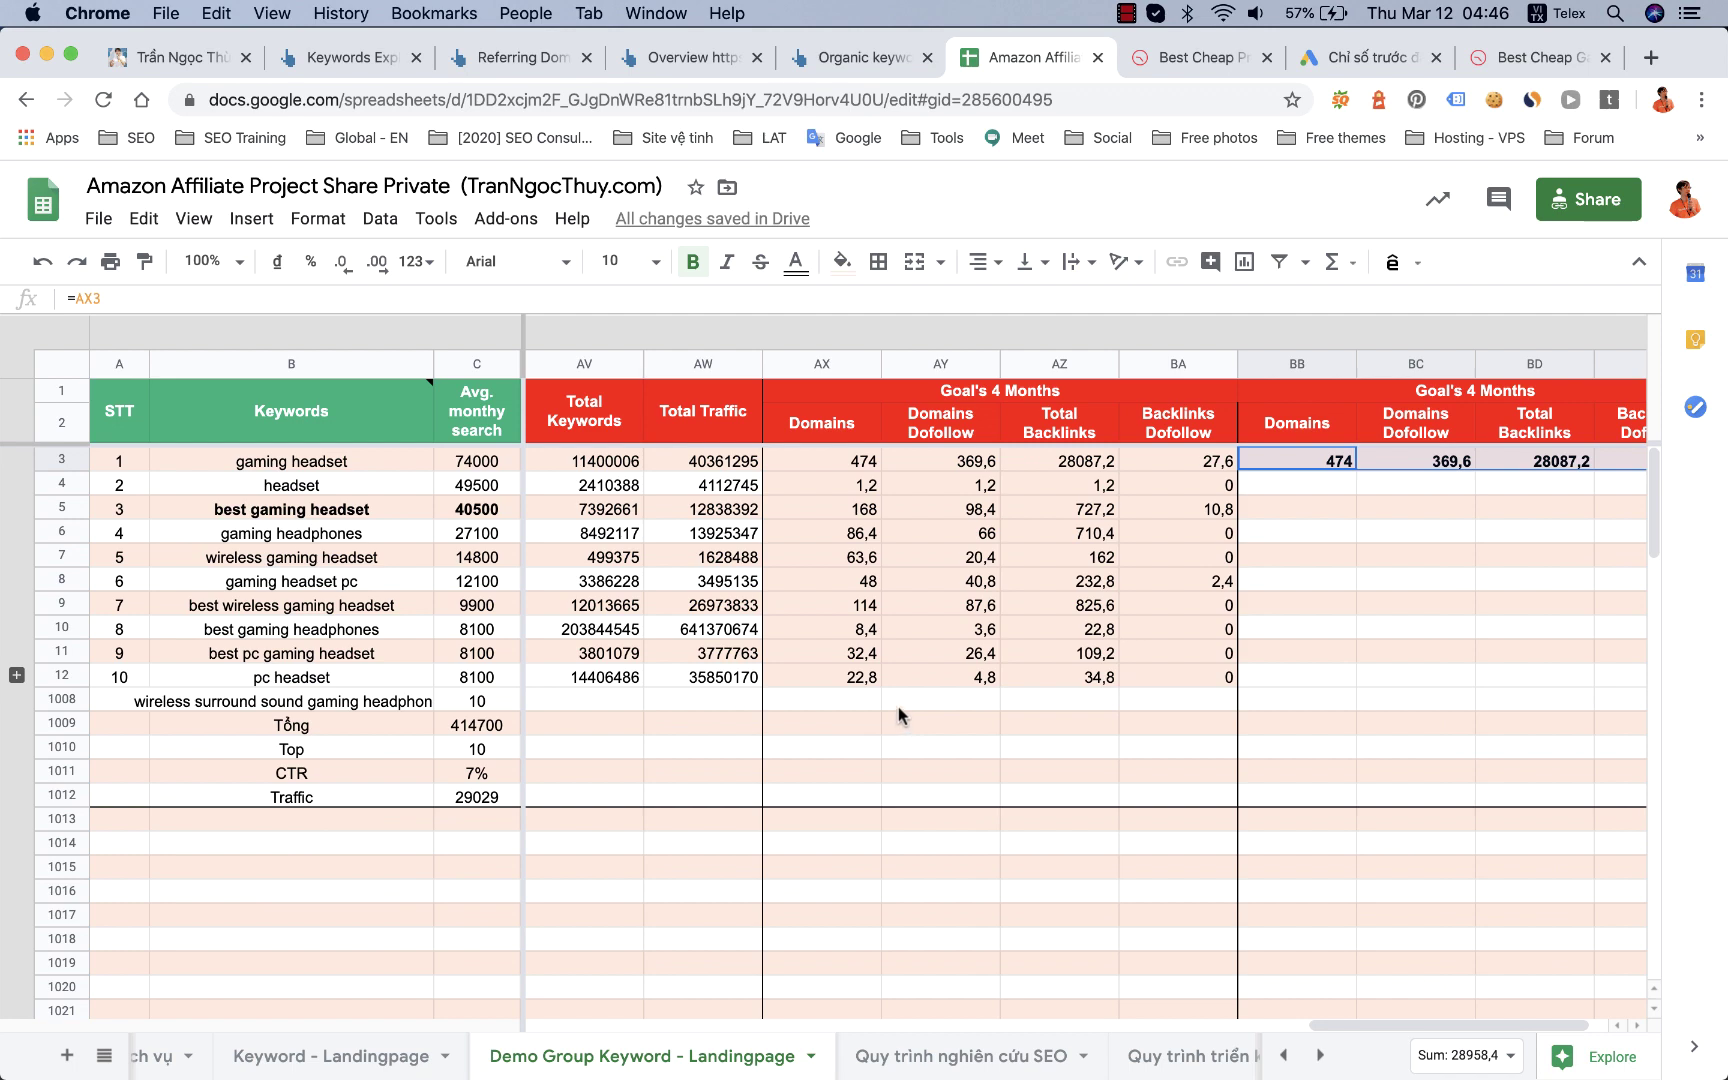
Step: Merge the Title SEO and Description SEO cells vertically from row 3 to row 1012, keeping the two columns separate
scroll(898, 706, left, 15)
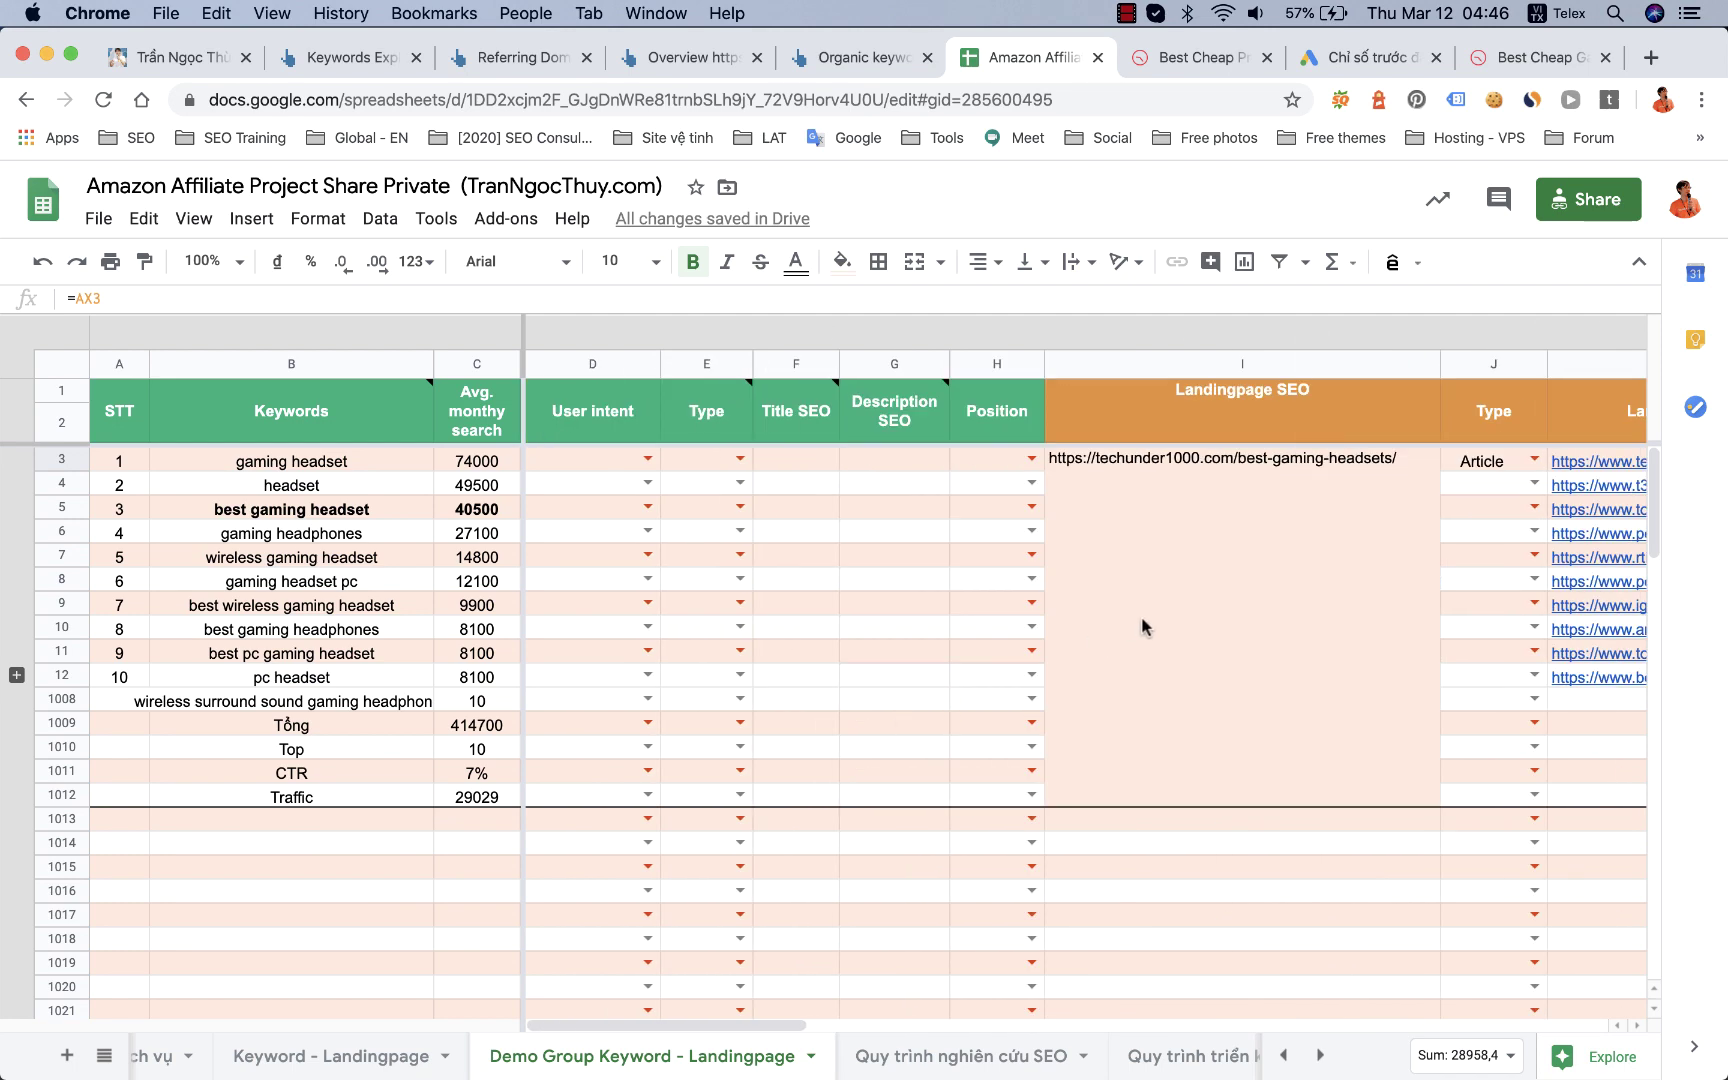
drag(790, 462, 872, 800)
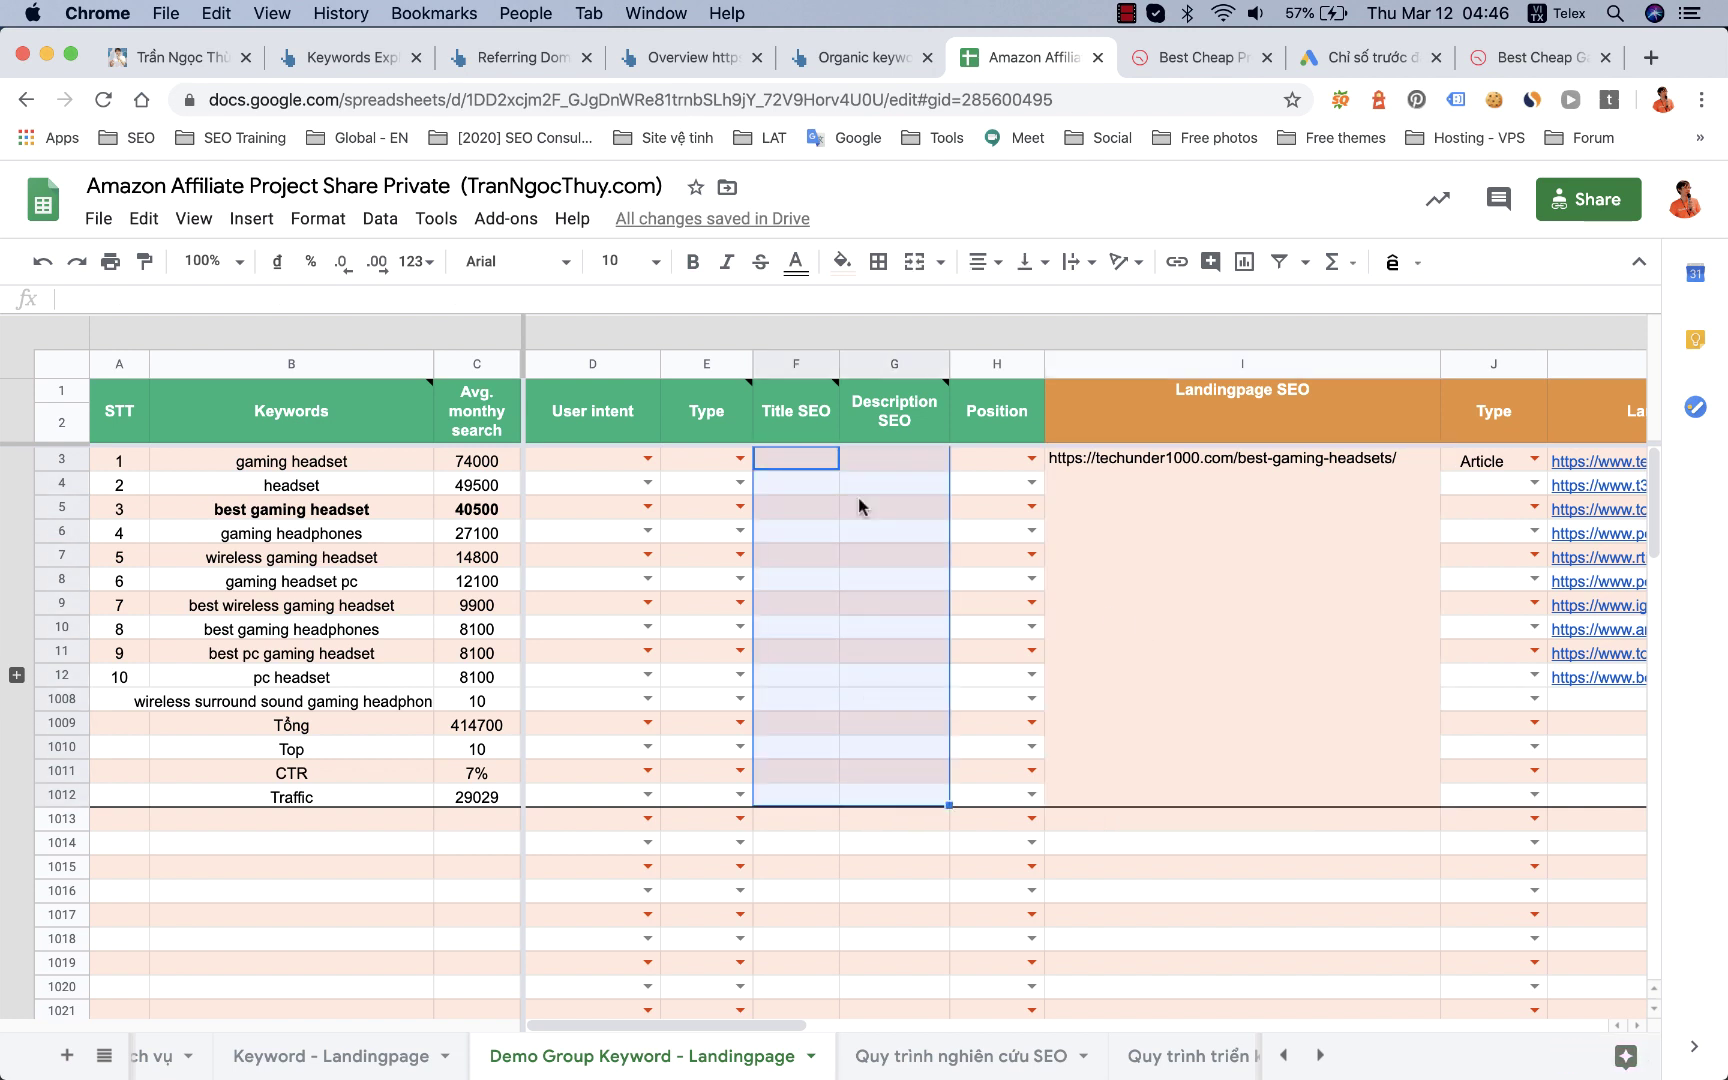
click(940, 262)
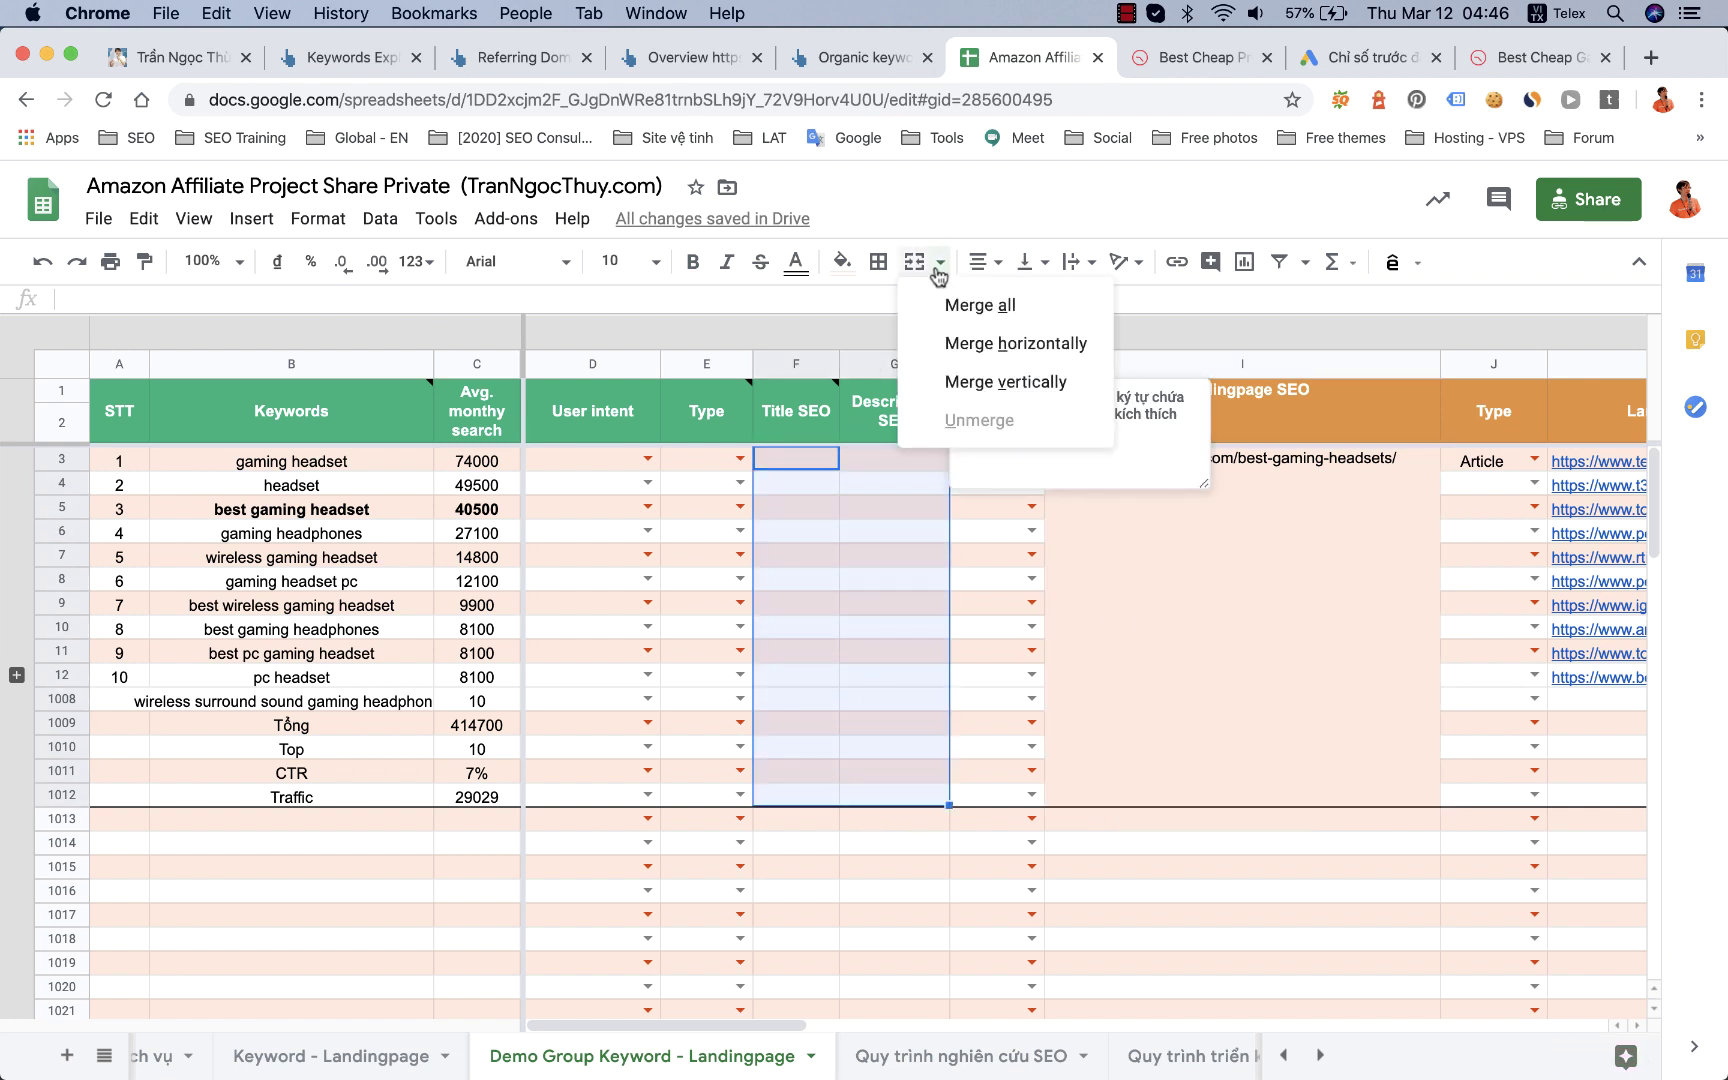
click(980, 390)
click(859, 521)
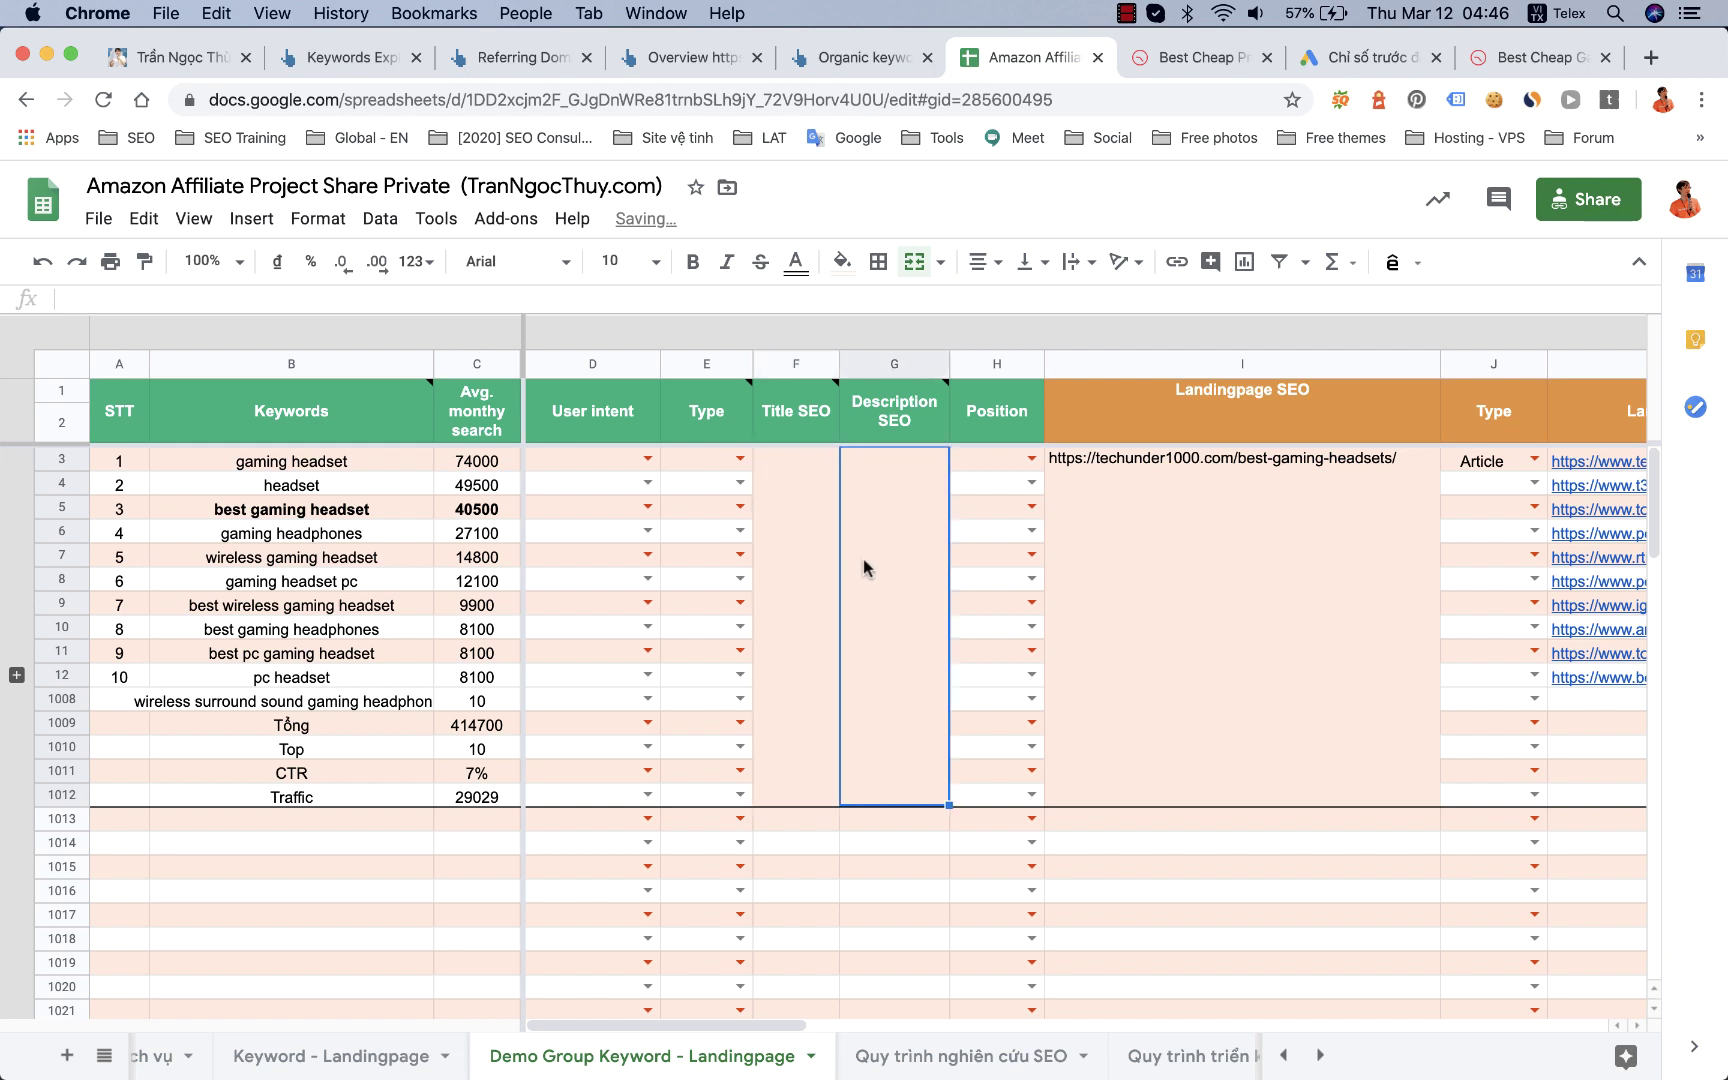
click(788, 571)
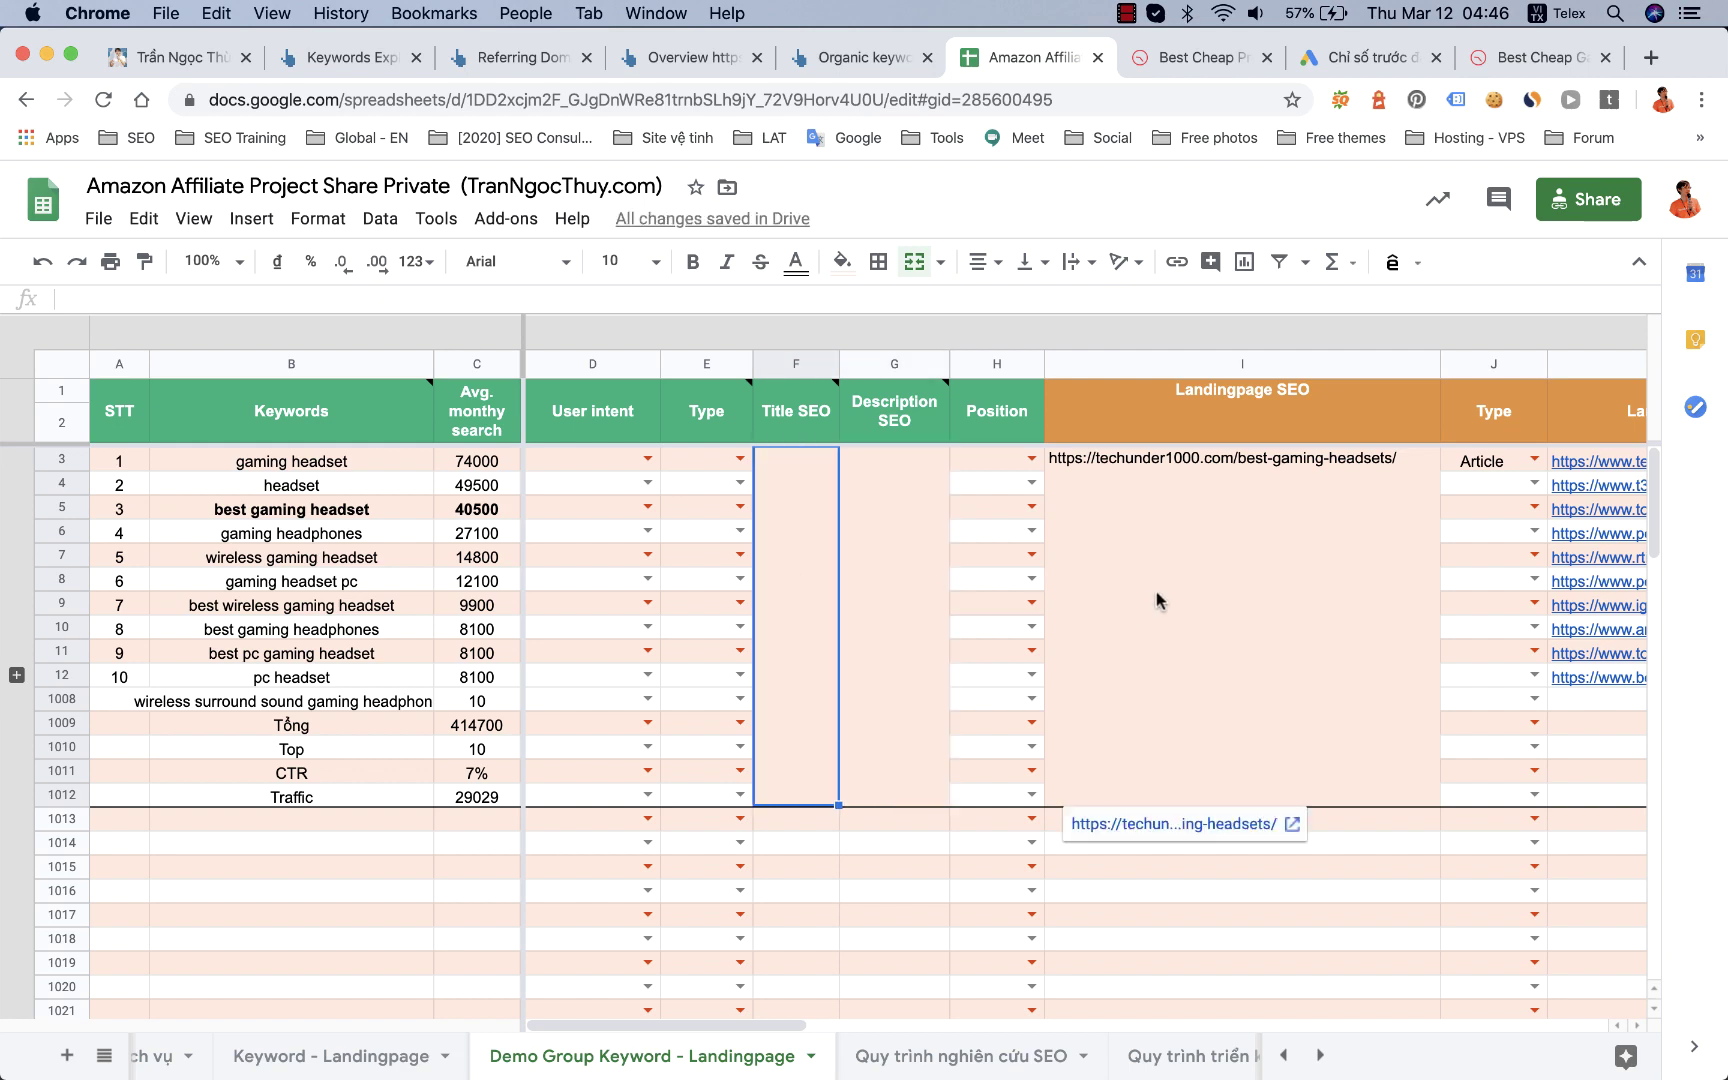
Step: Review the finished goal columns, the project figures and costs in the Tổng quan dự án sheet, and the Keyword - Landingpage sheet
scroll(1155, 595, right, 15)
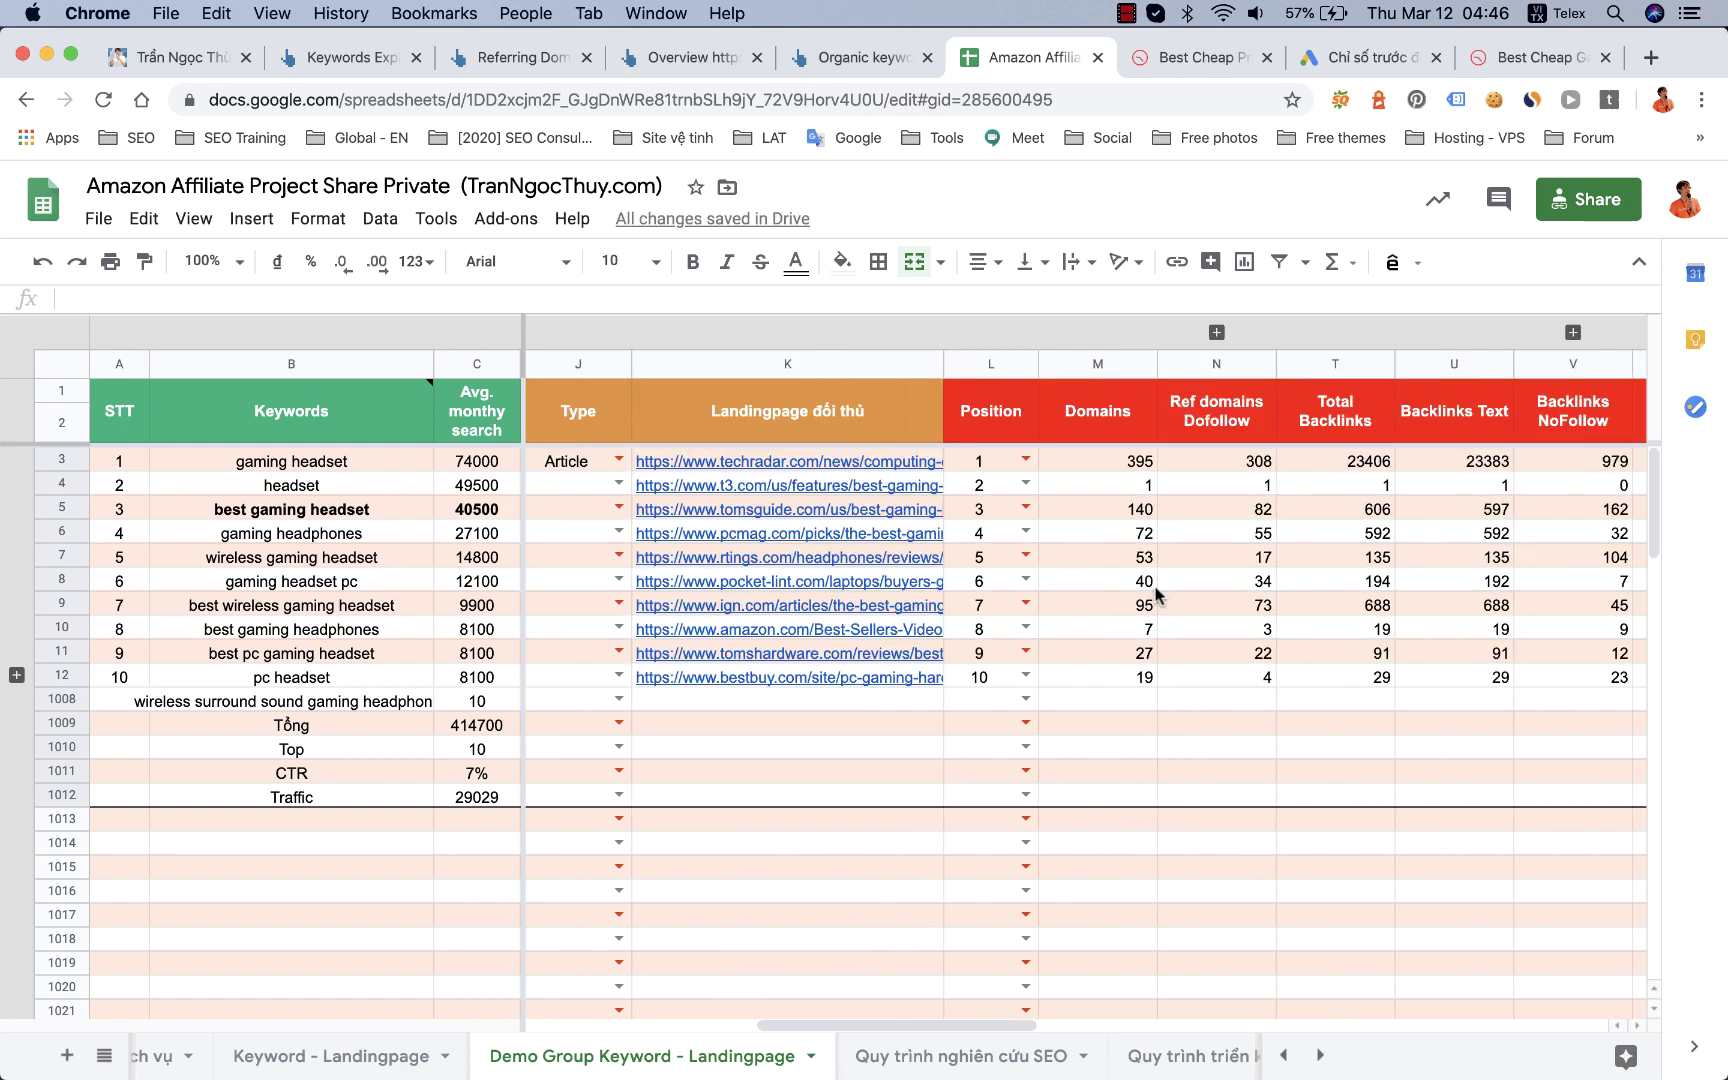
scroll(1155, 595, right, 10)
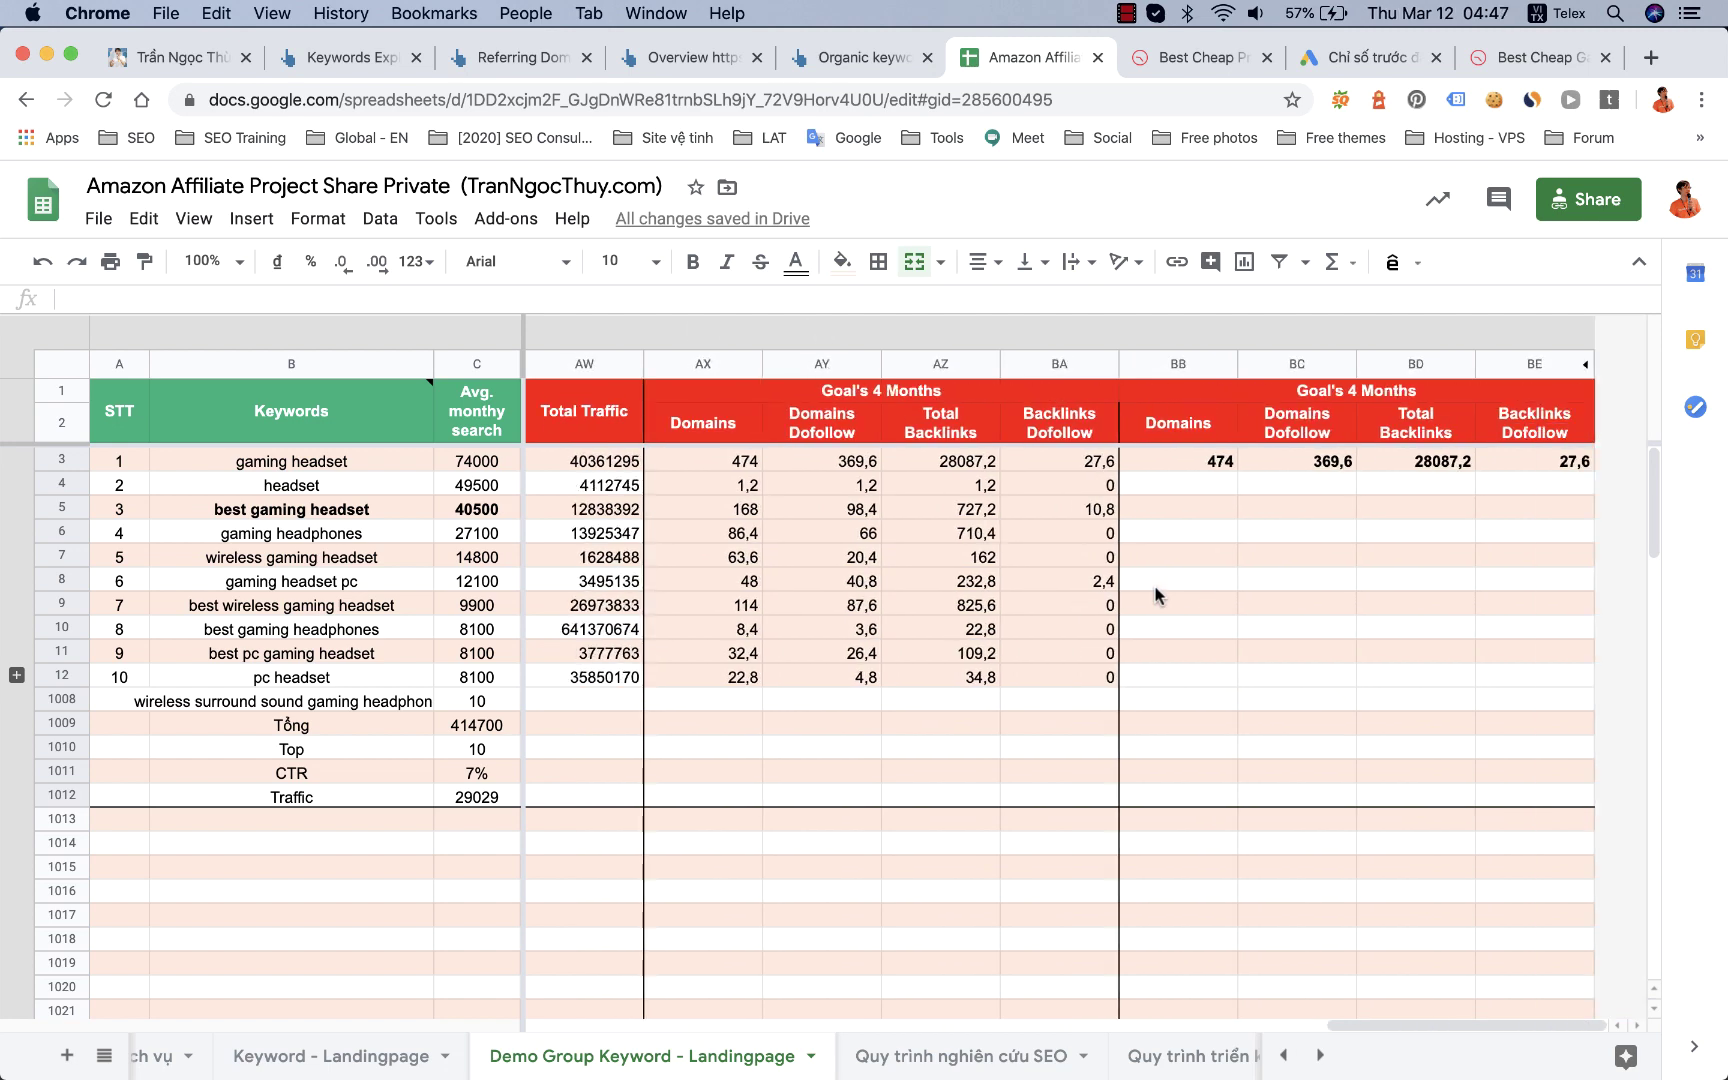
scroll(330, 1058, left, 5)
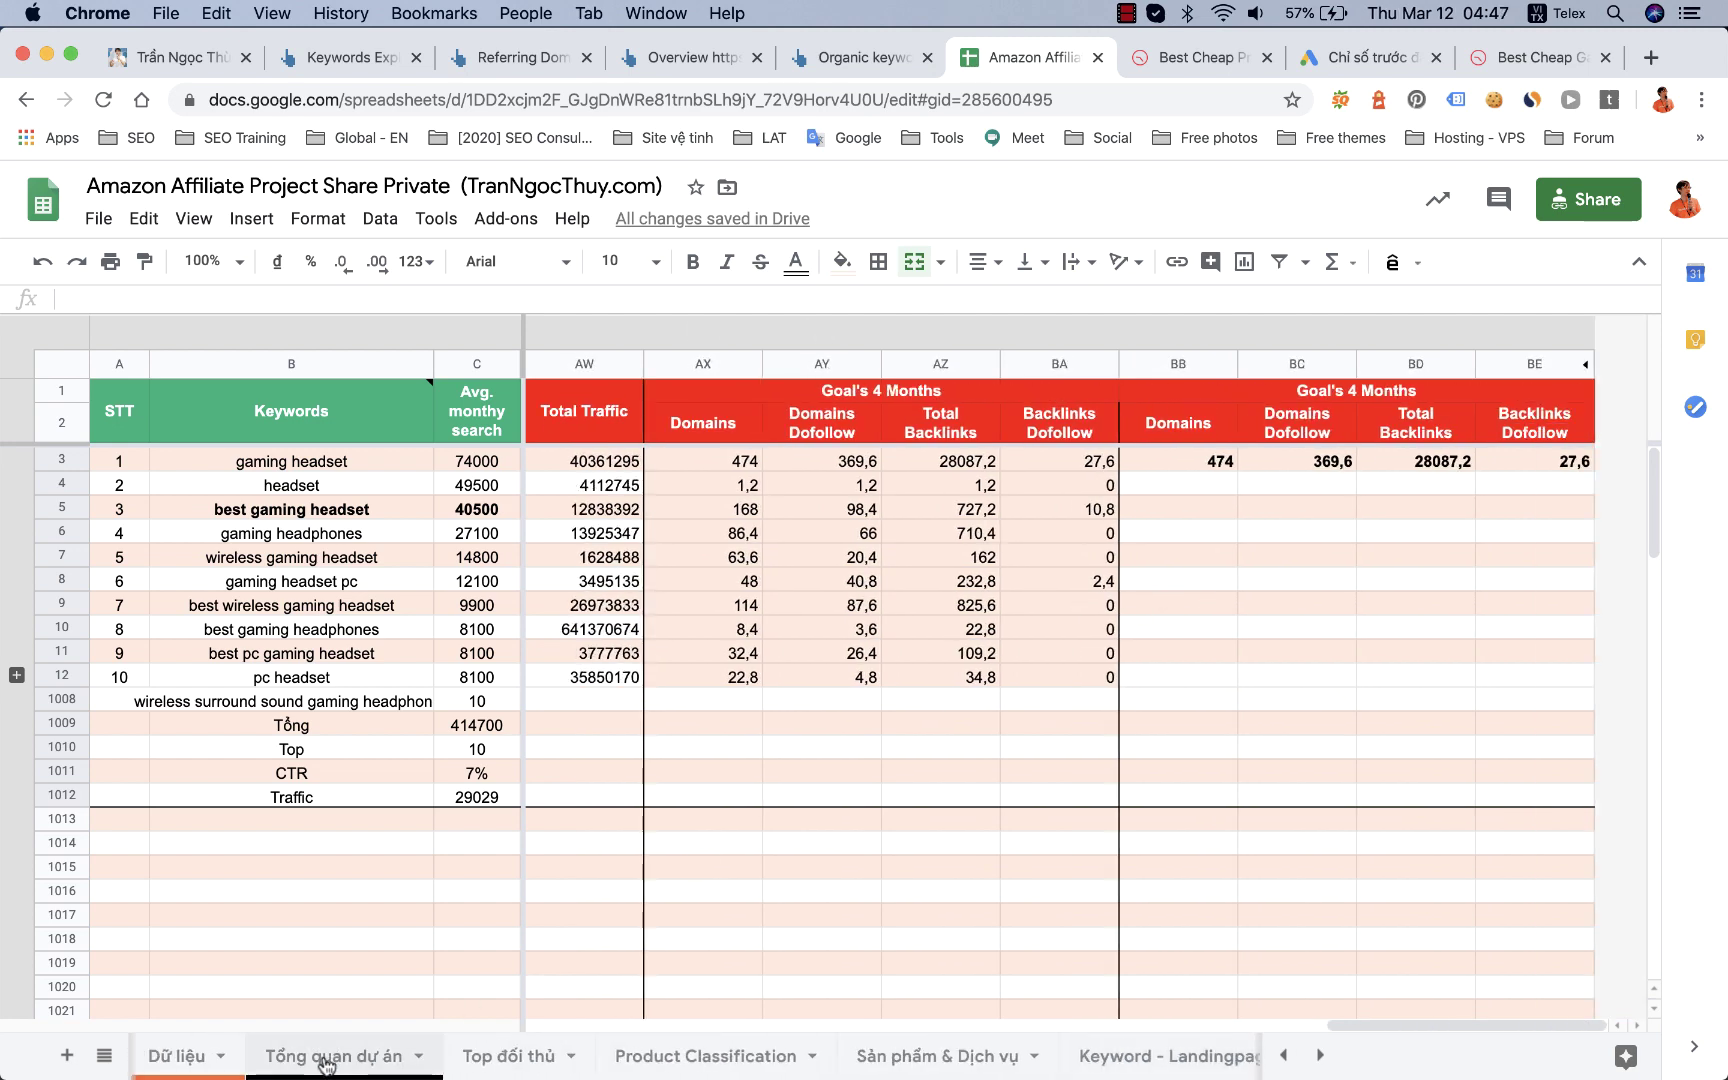
click(338, 1062)
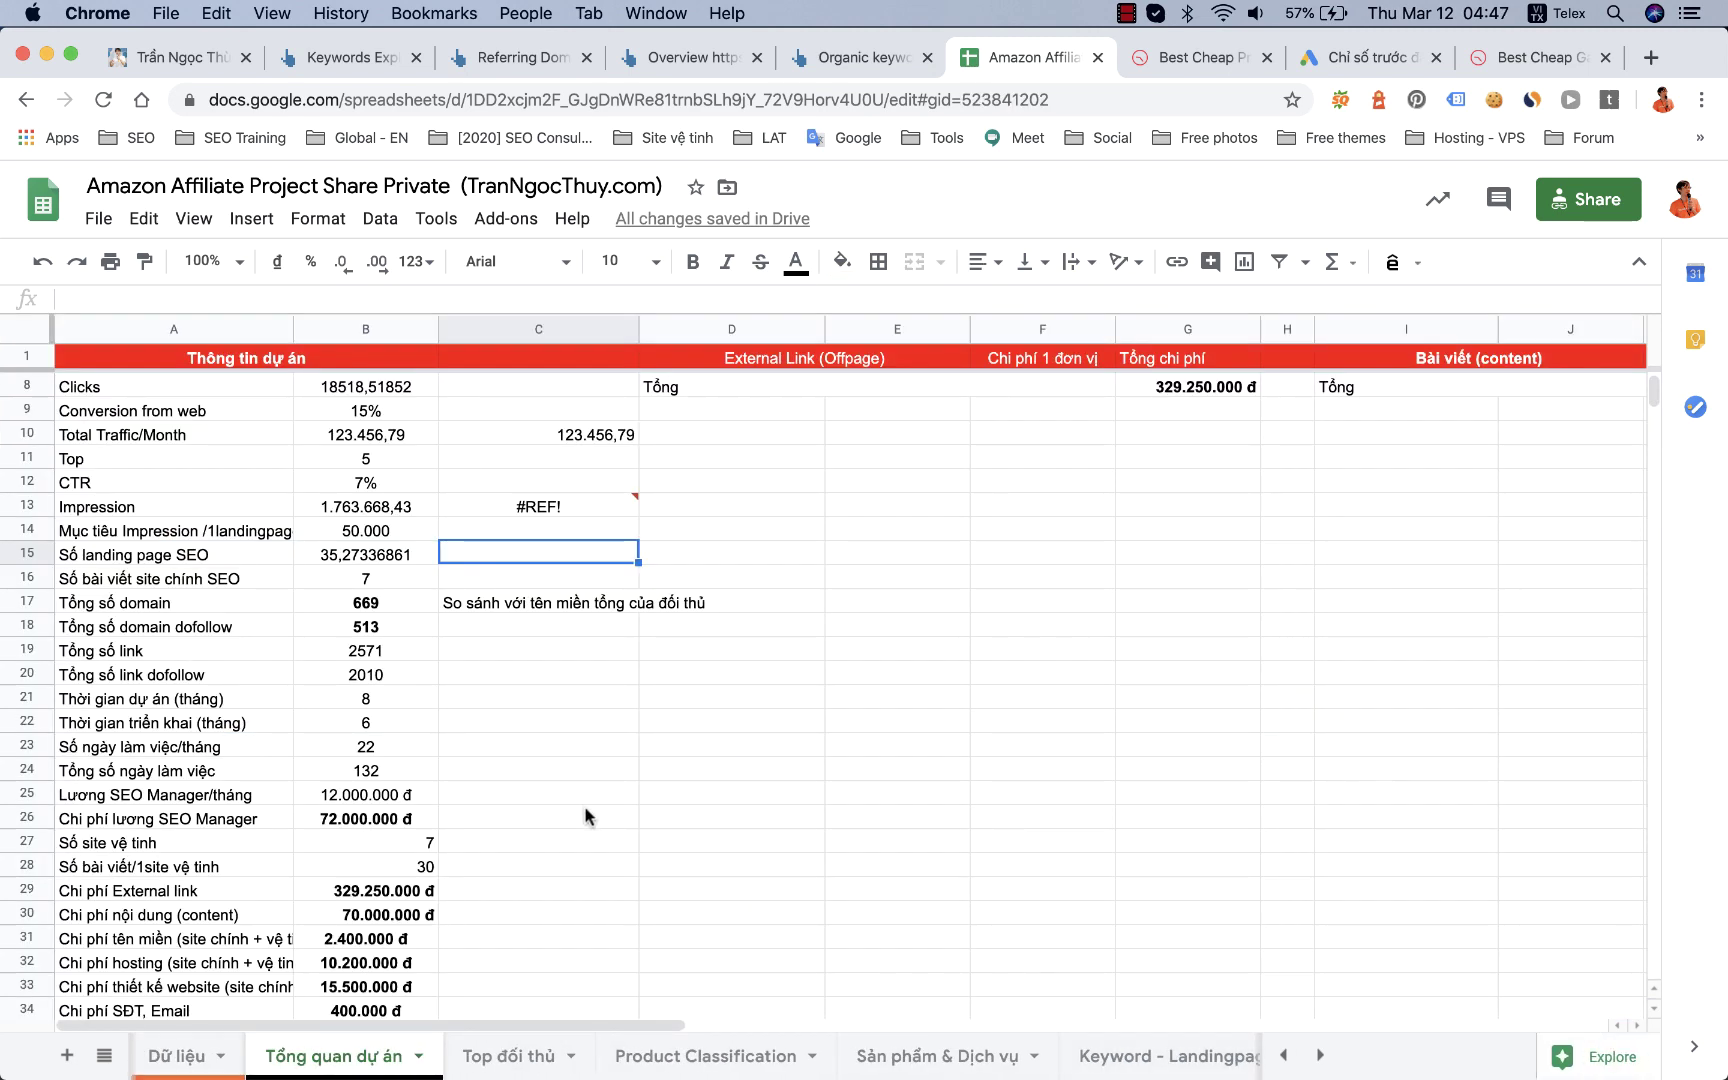
click(575, 652)
click(559, 748)
scroll(559, 750, down, 2)
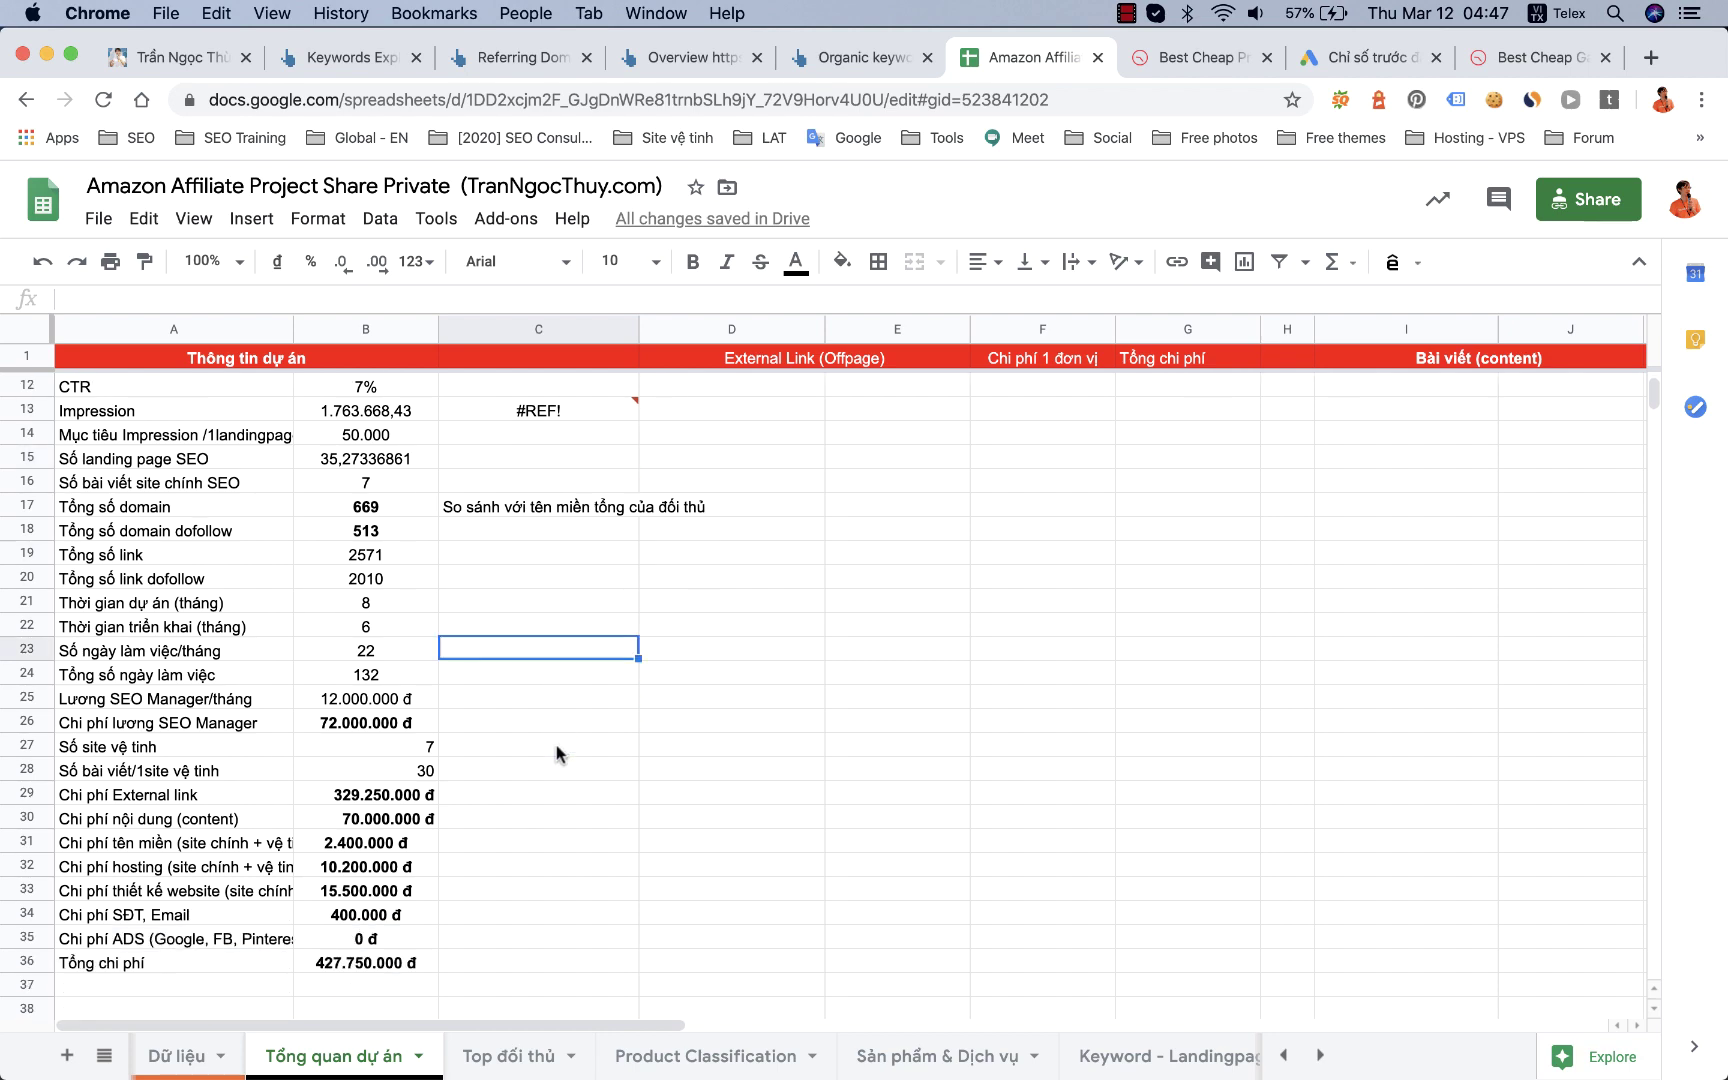
scroll(559, 750, up, 4)
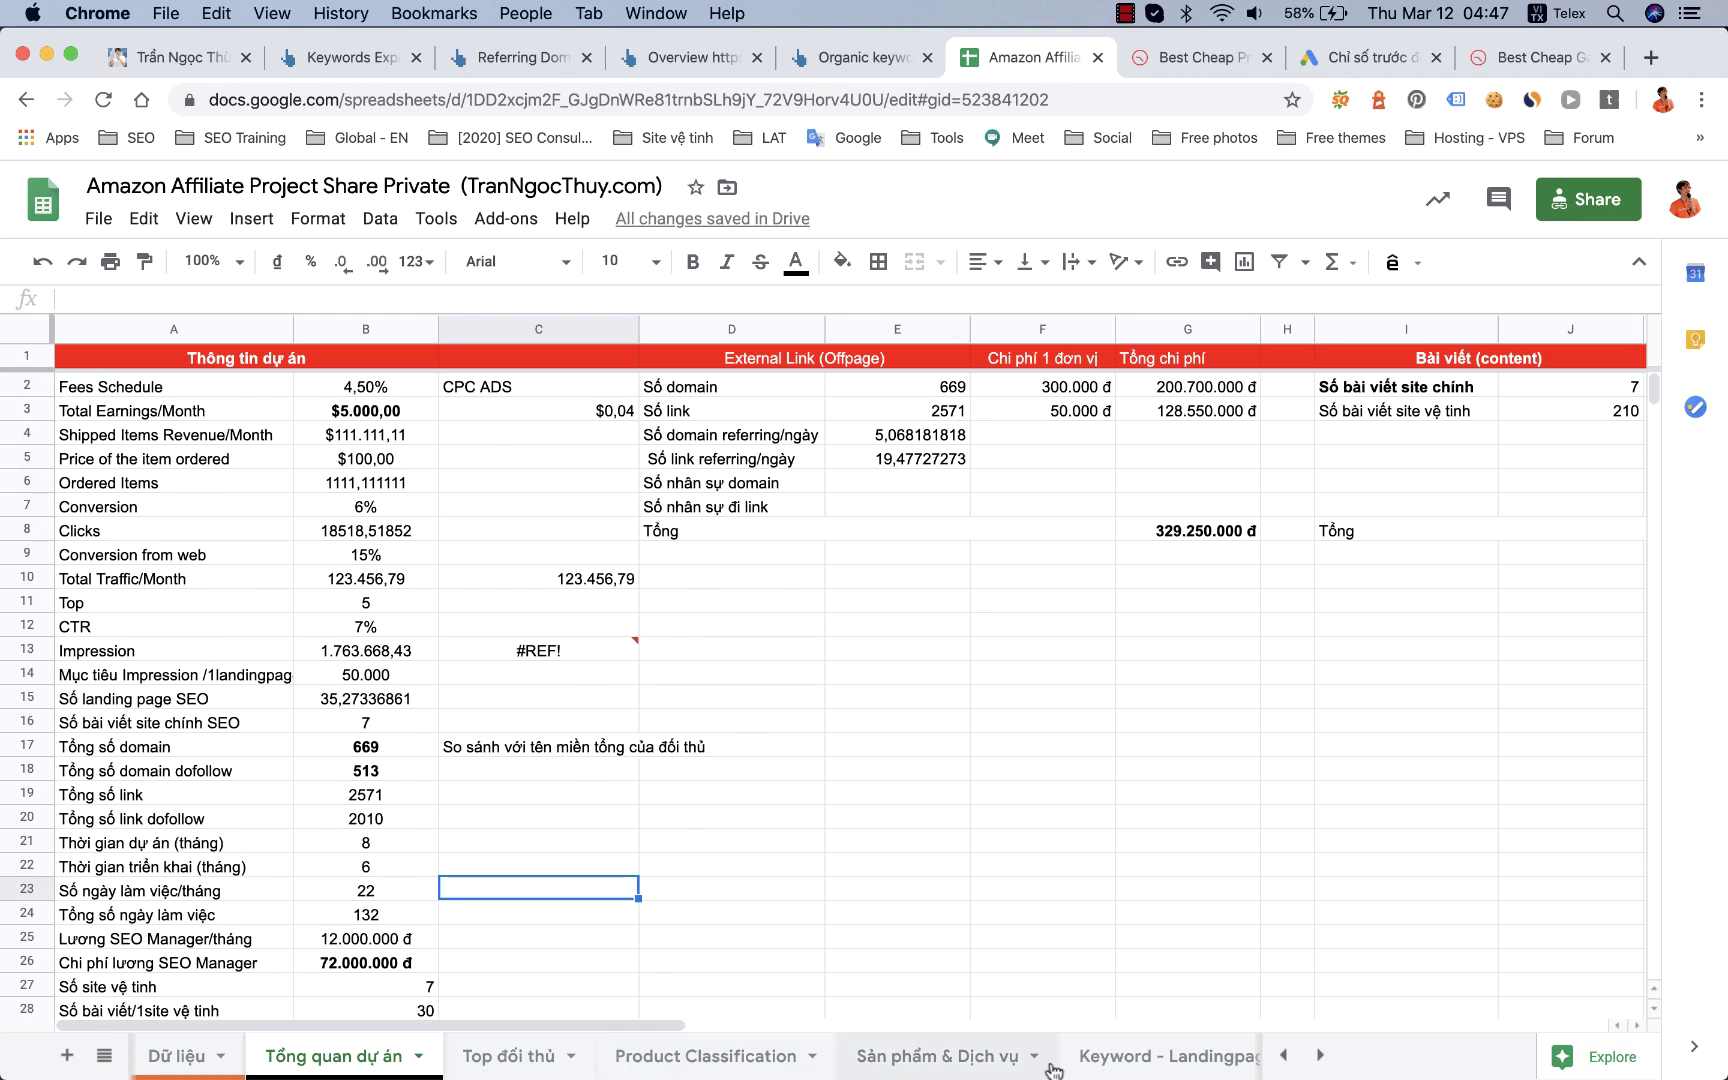
click(1087, 1066)
scroll(1112, 668, right, 5)
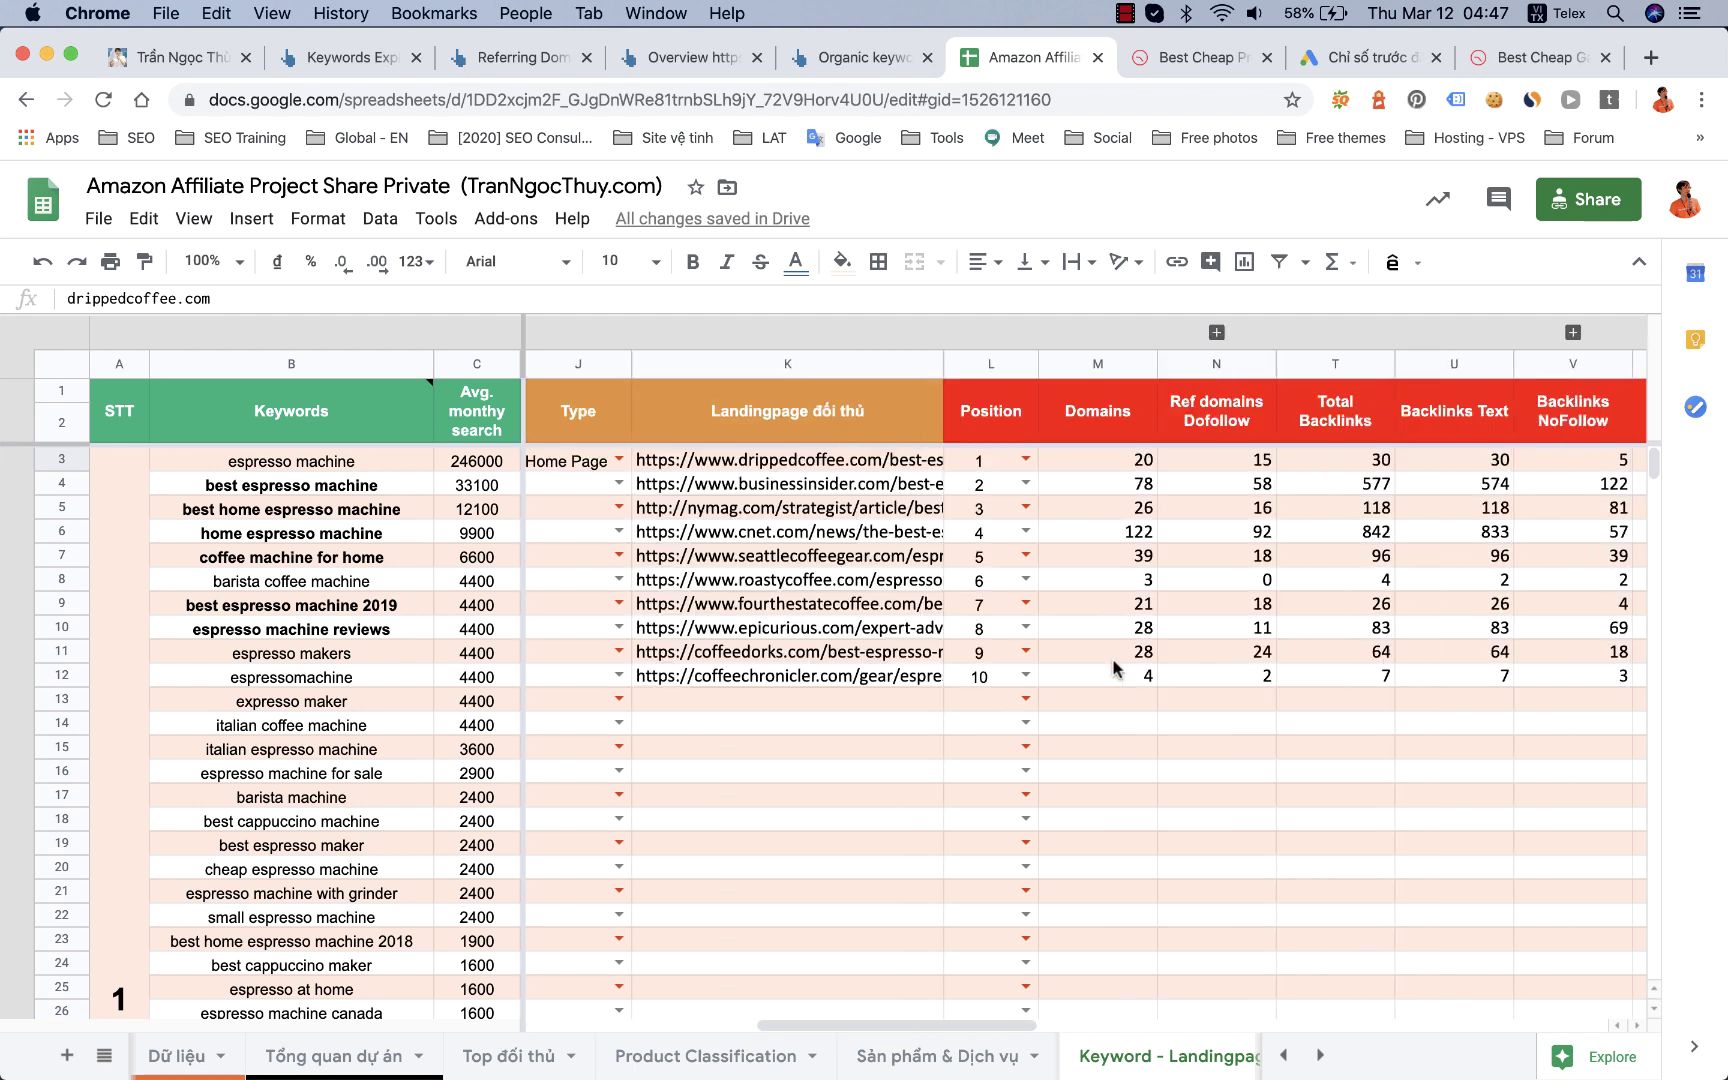
scroll(1112, 668, left, 5)
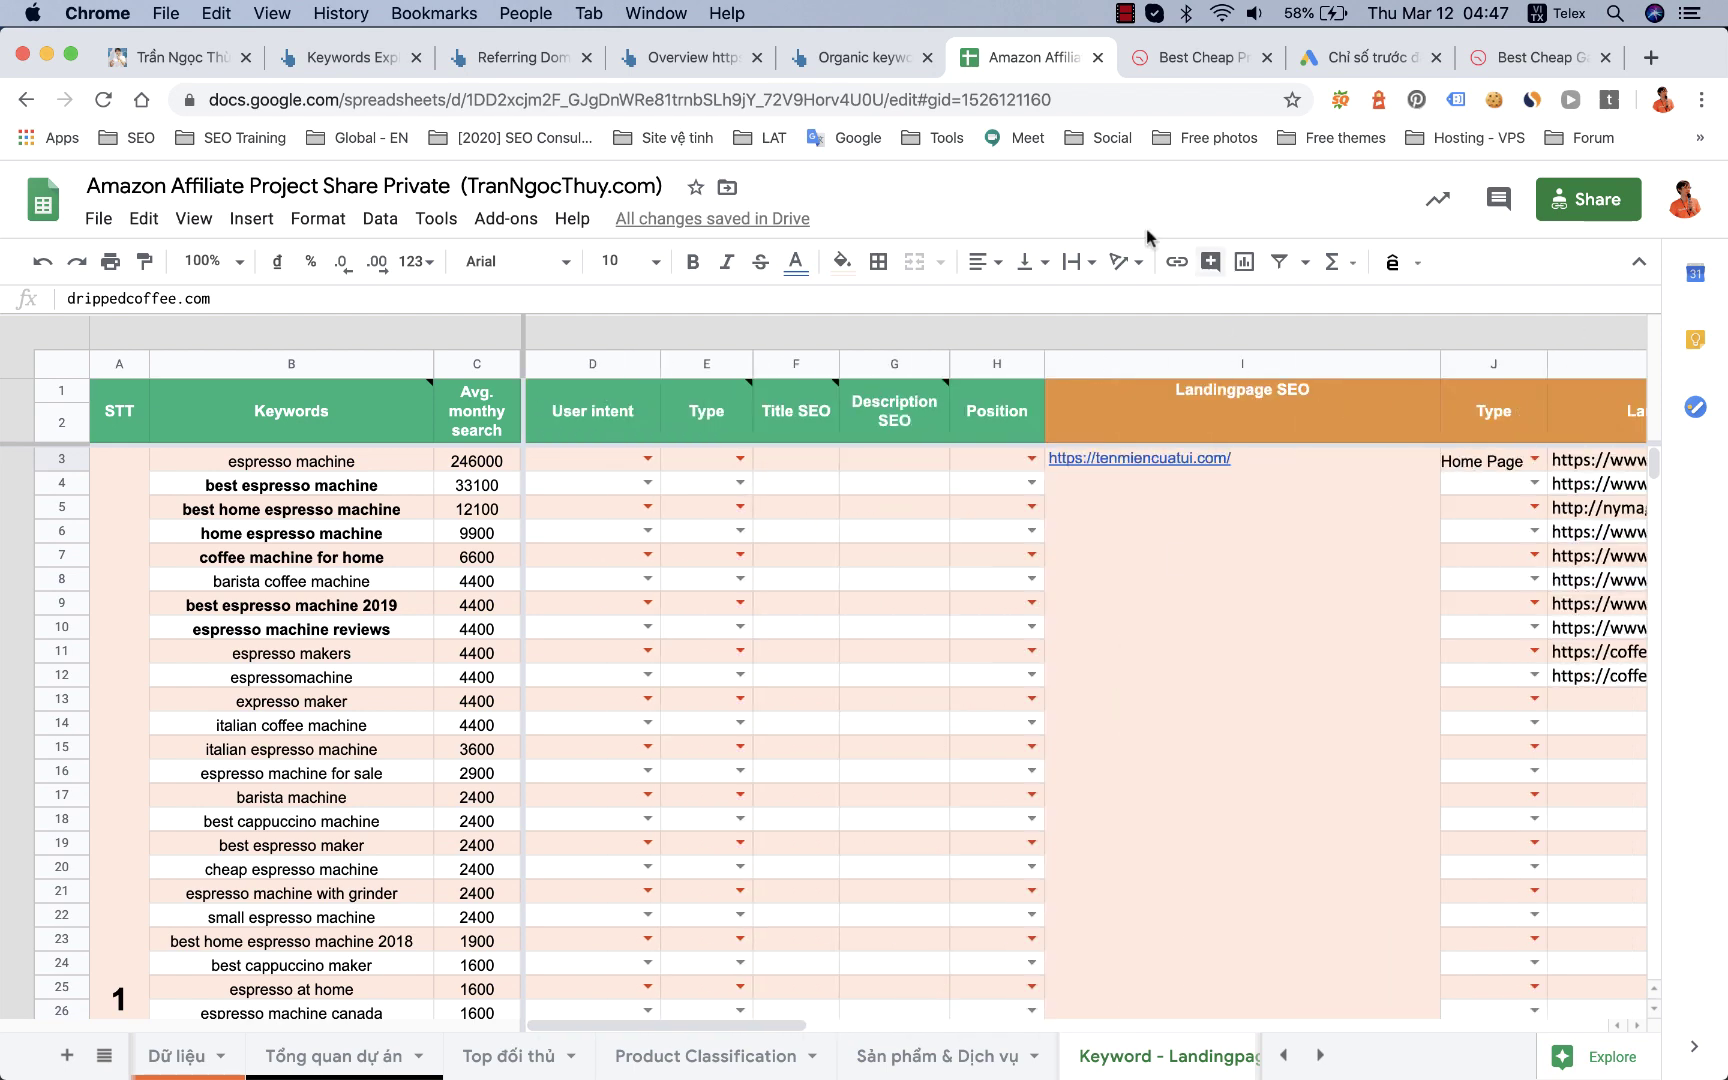
Step: Switch to the SEO agency's website and view its 500 SEOs – Học qua Video course page
click(200, 60)
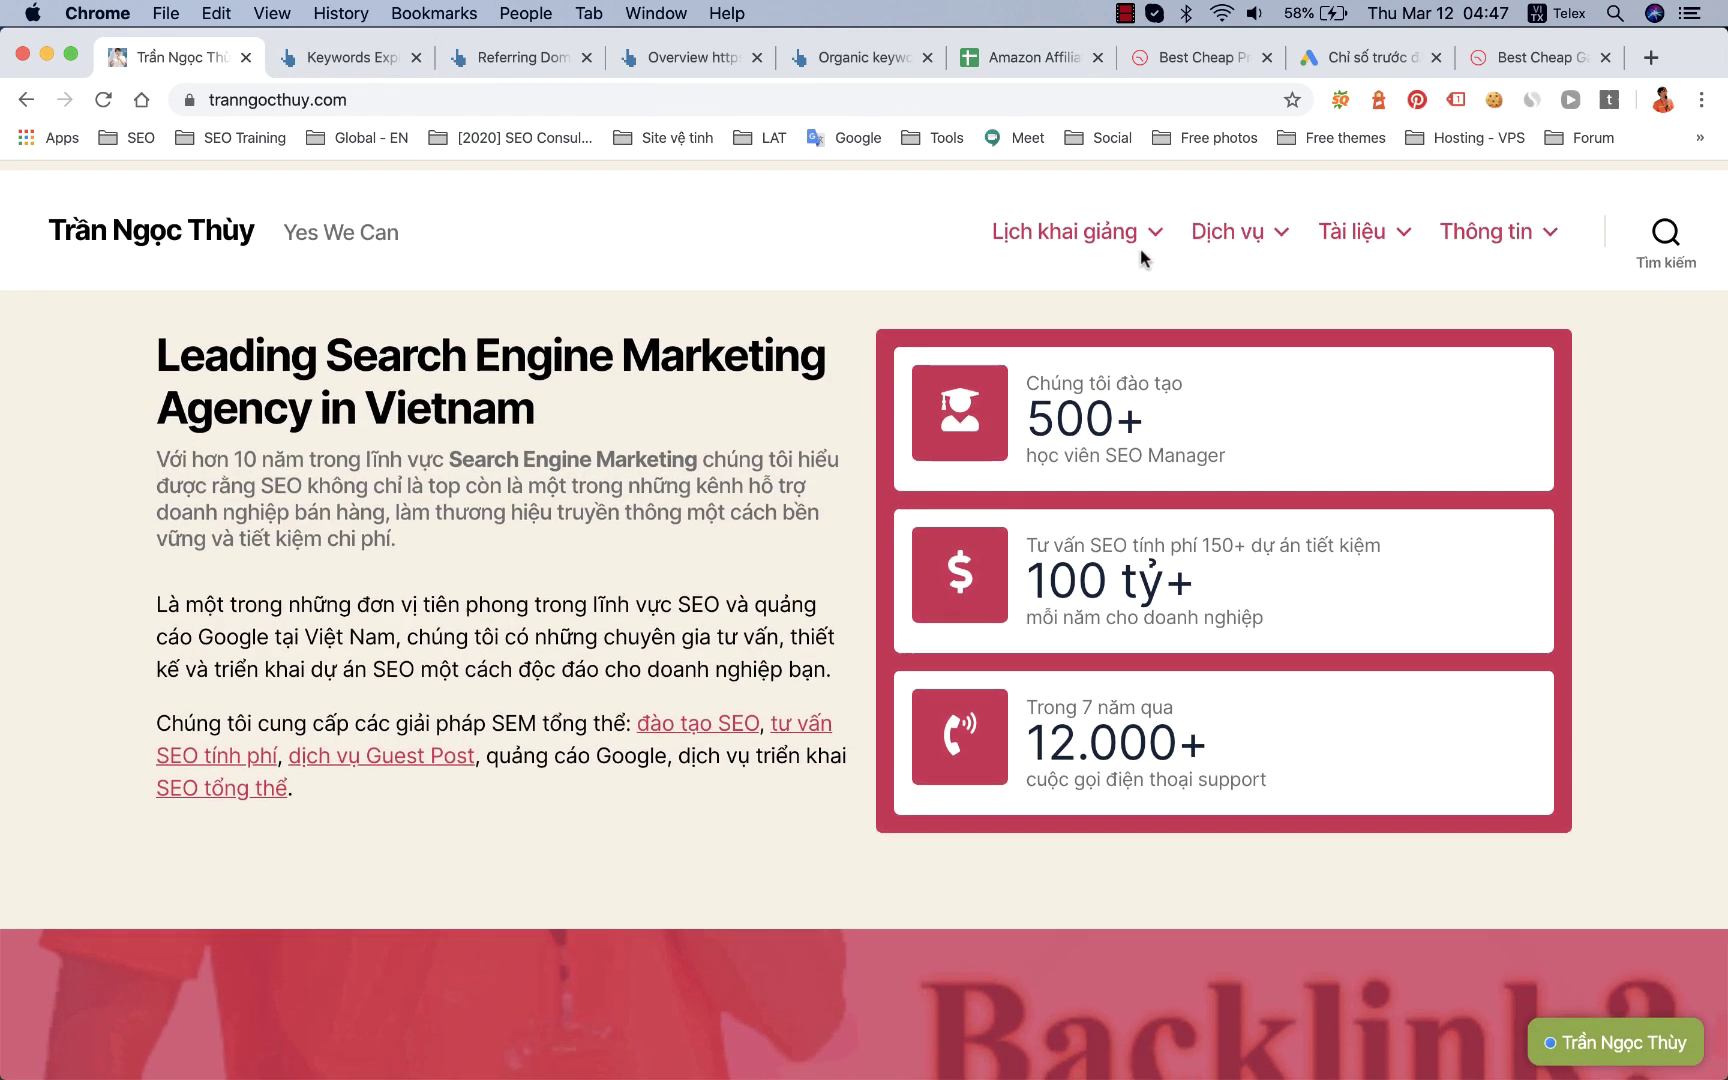
mouse_move(1105, 224)
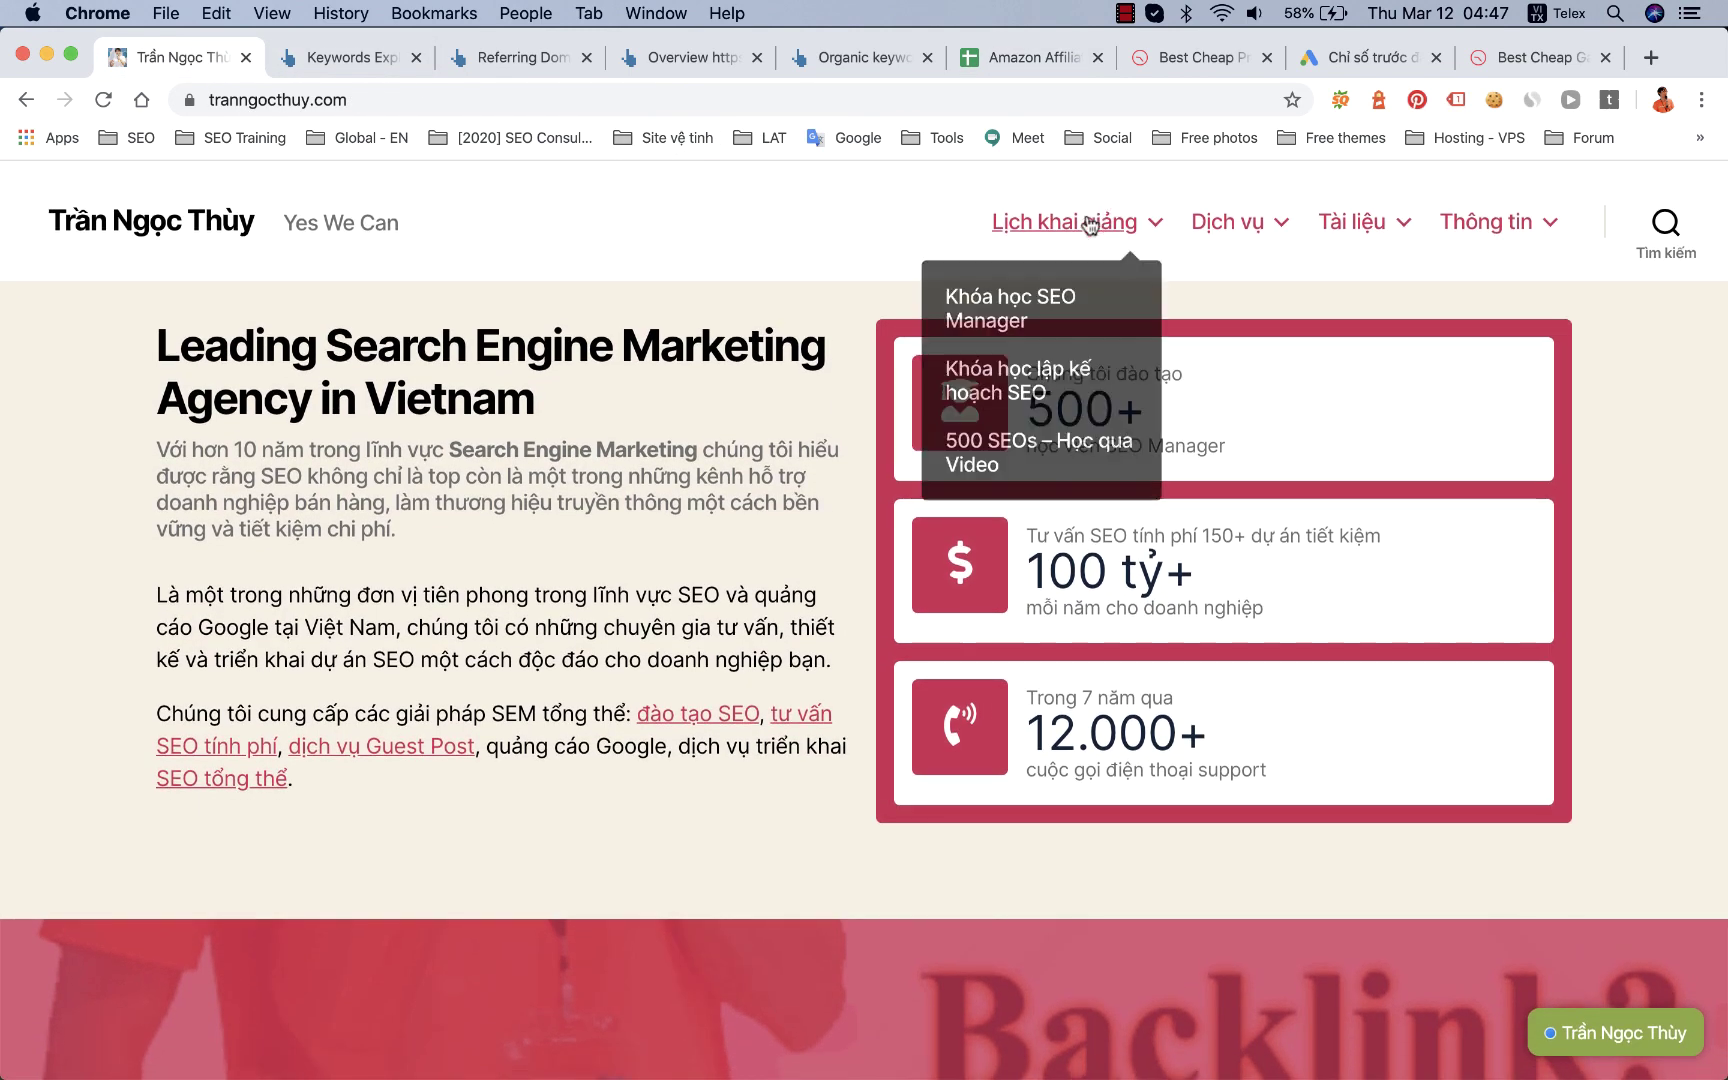
click(1003, 444)
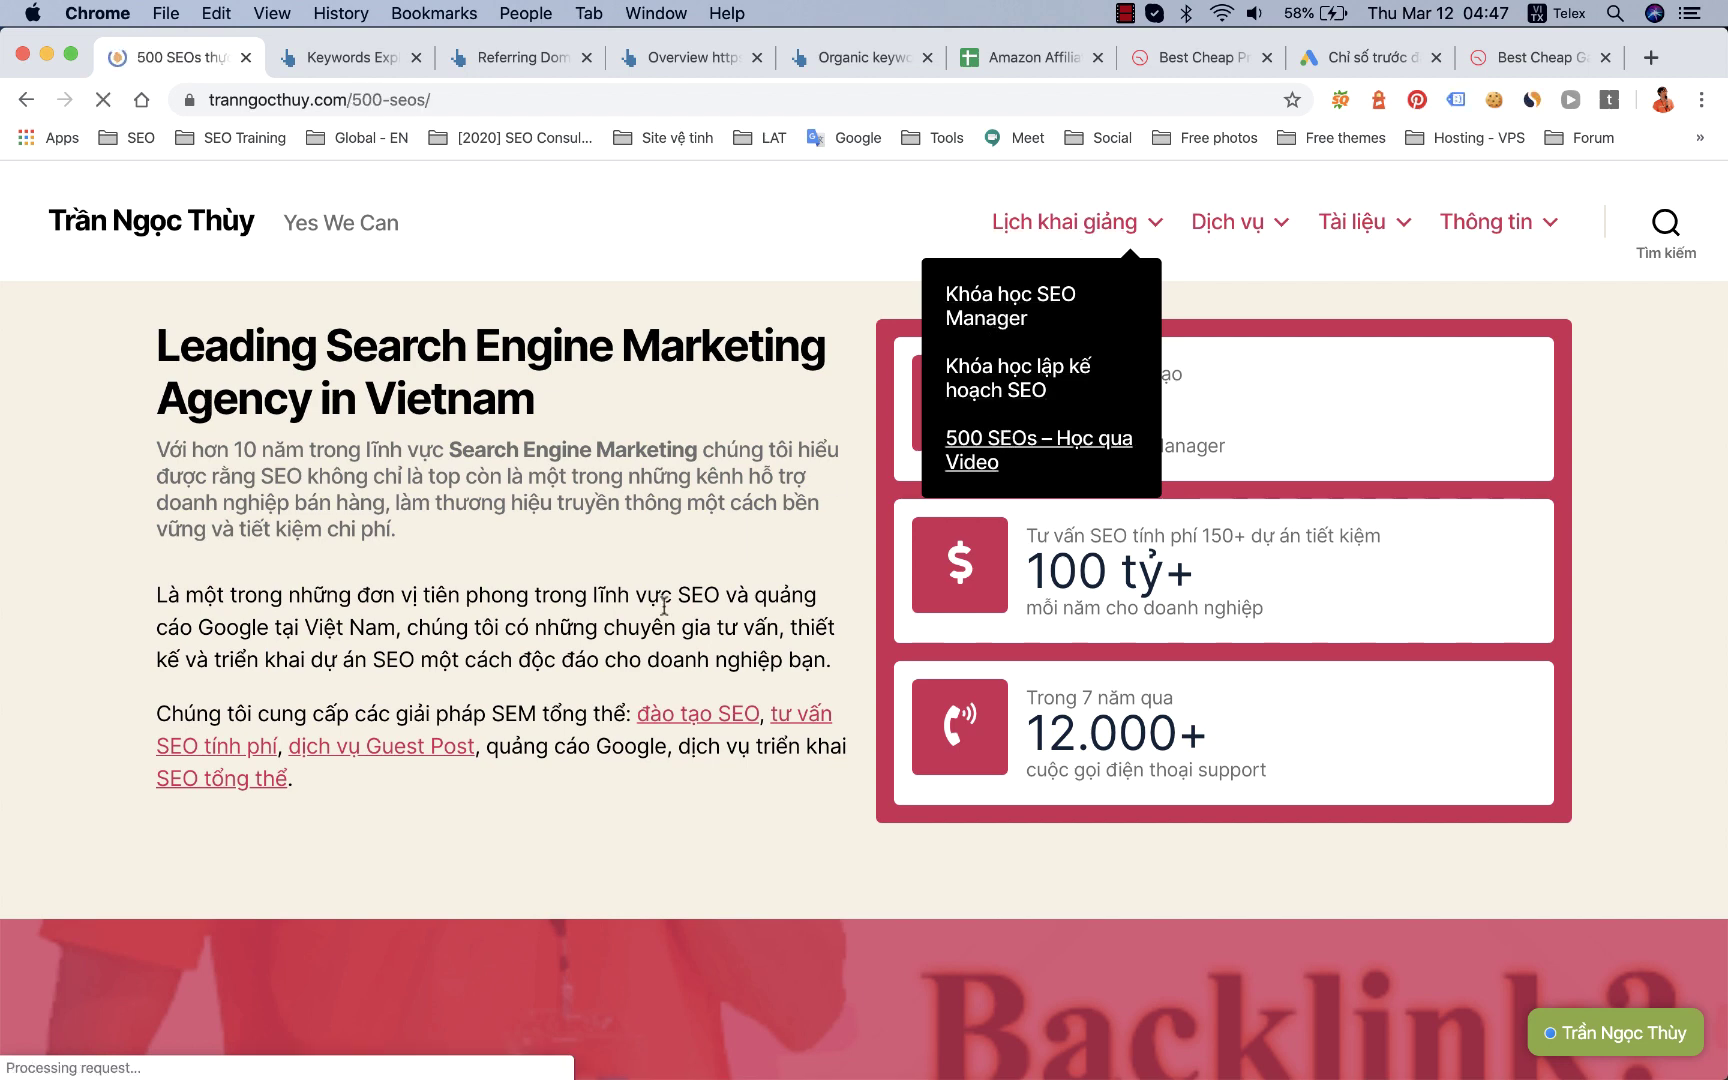
scroll(663, 605, down, 15)
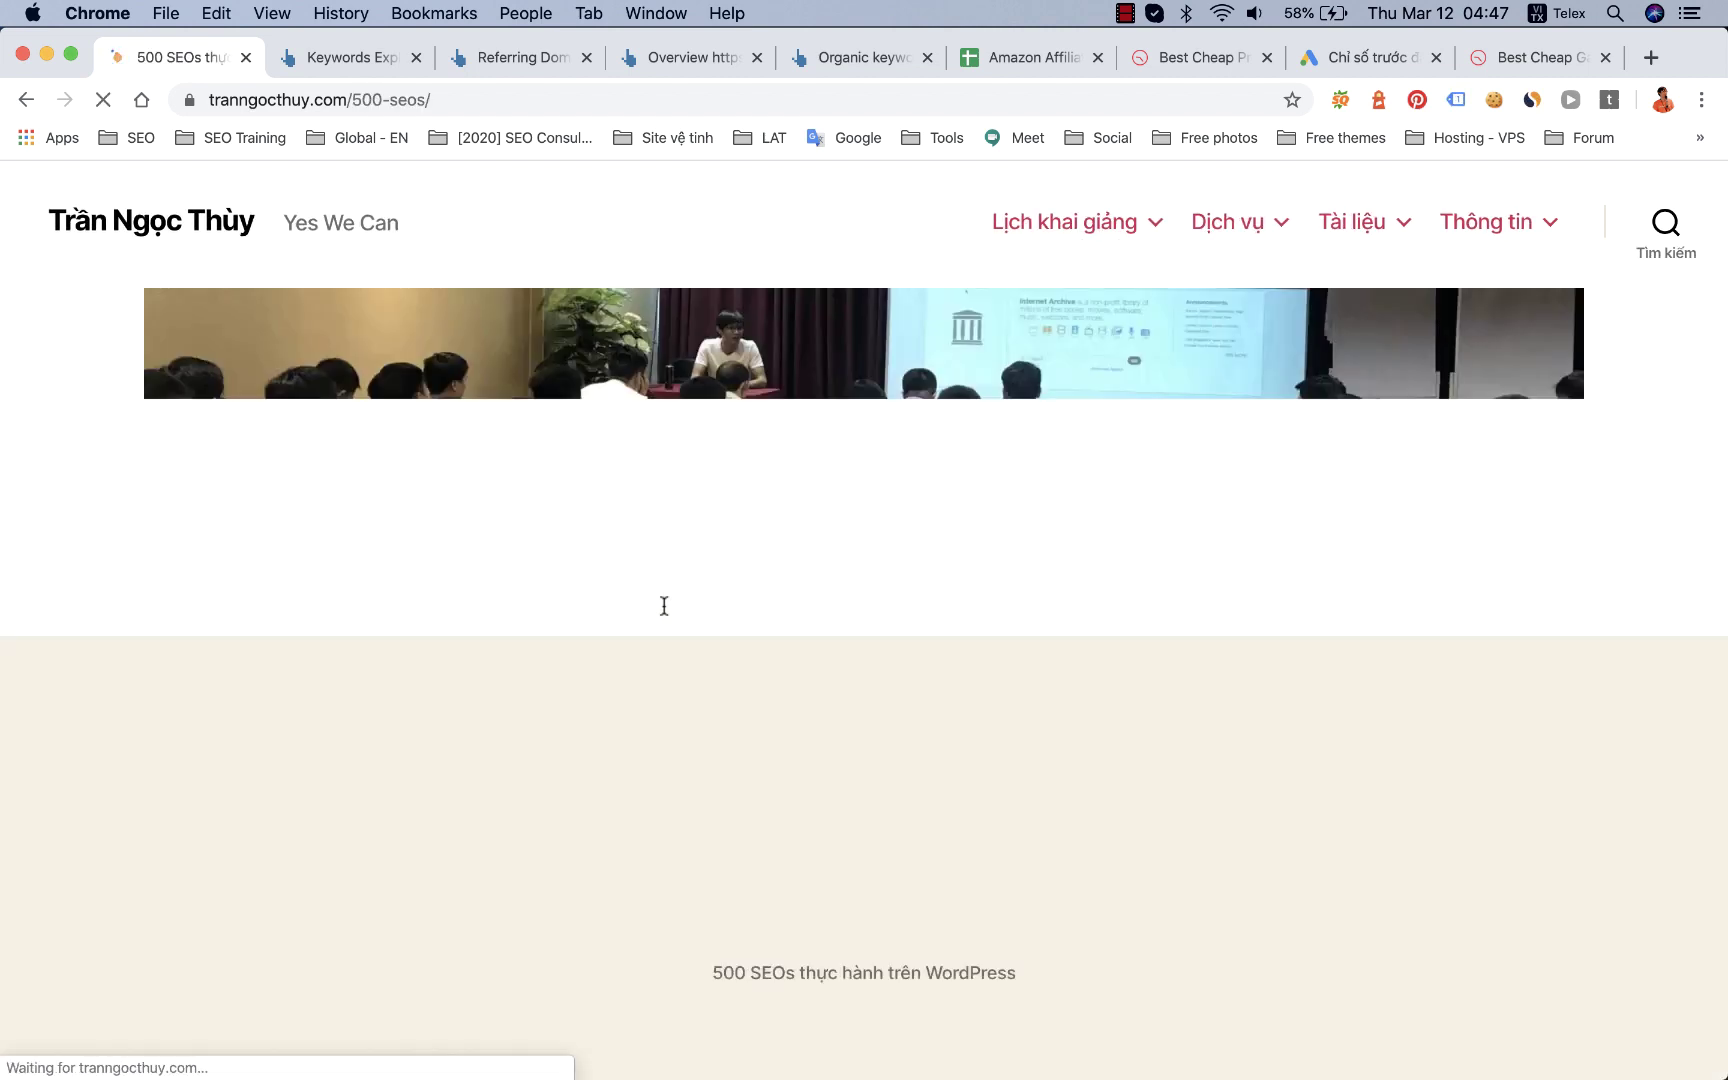
Step: Read through the 500 SEOs course's lesson list and tuition fees, and open the SEO Manager K45-K46 course page
scroll(663, 605, down, 20)
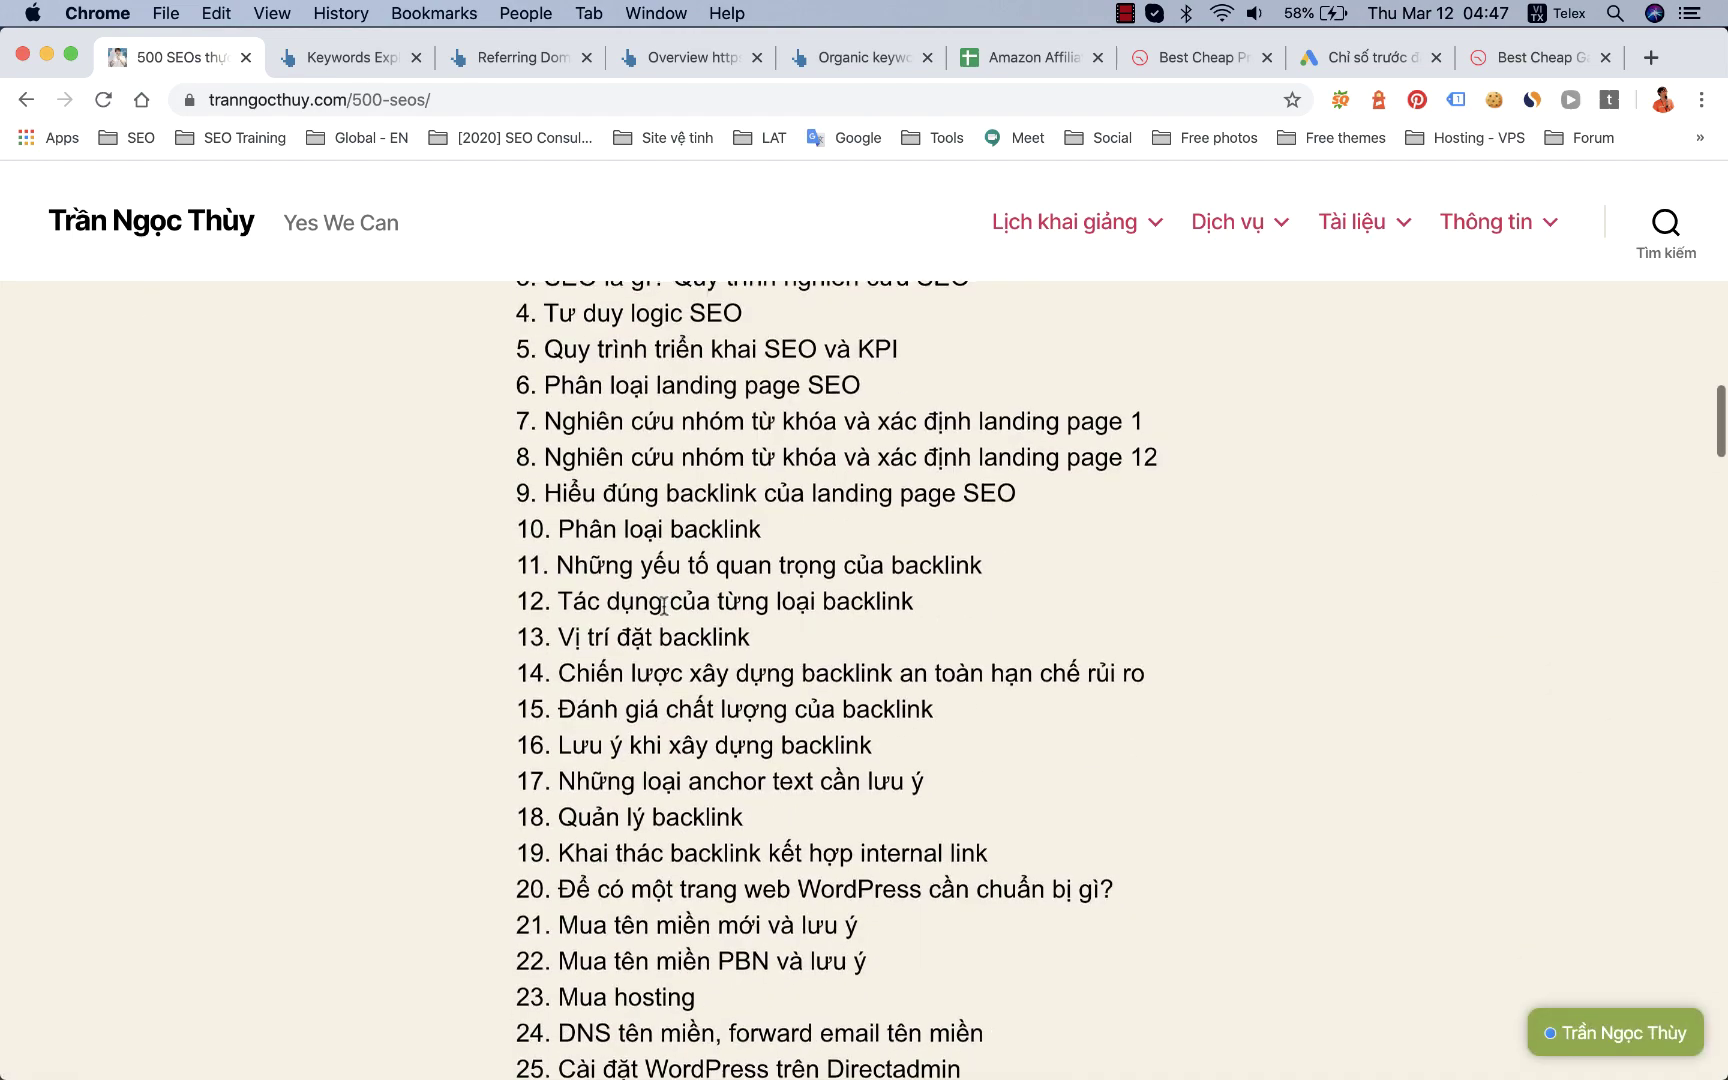
scroll(663, 605, down, 20)
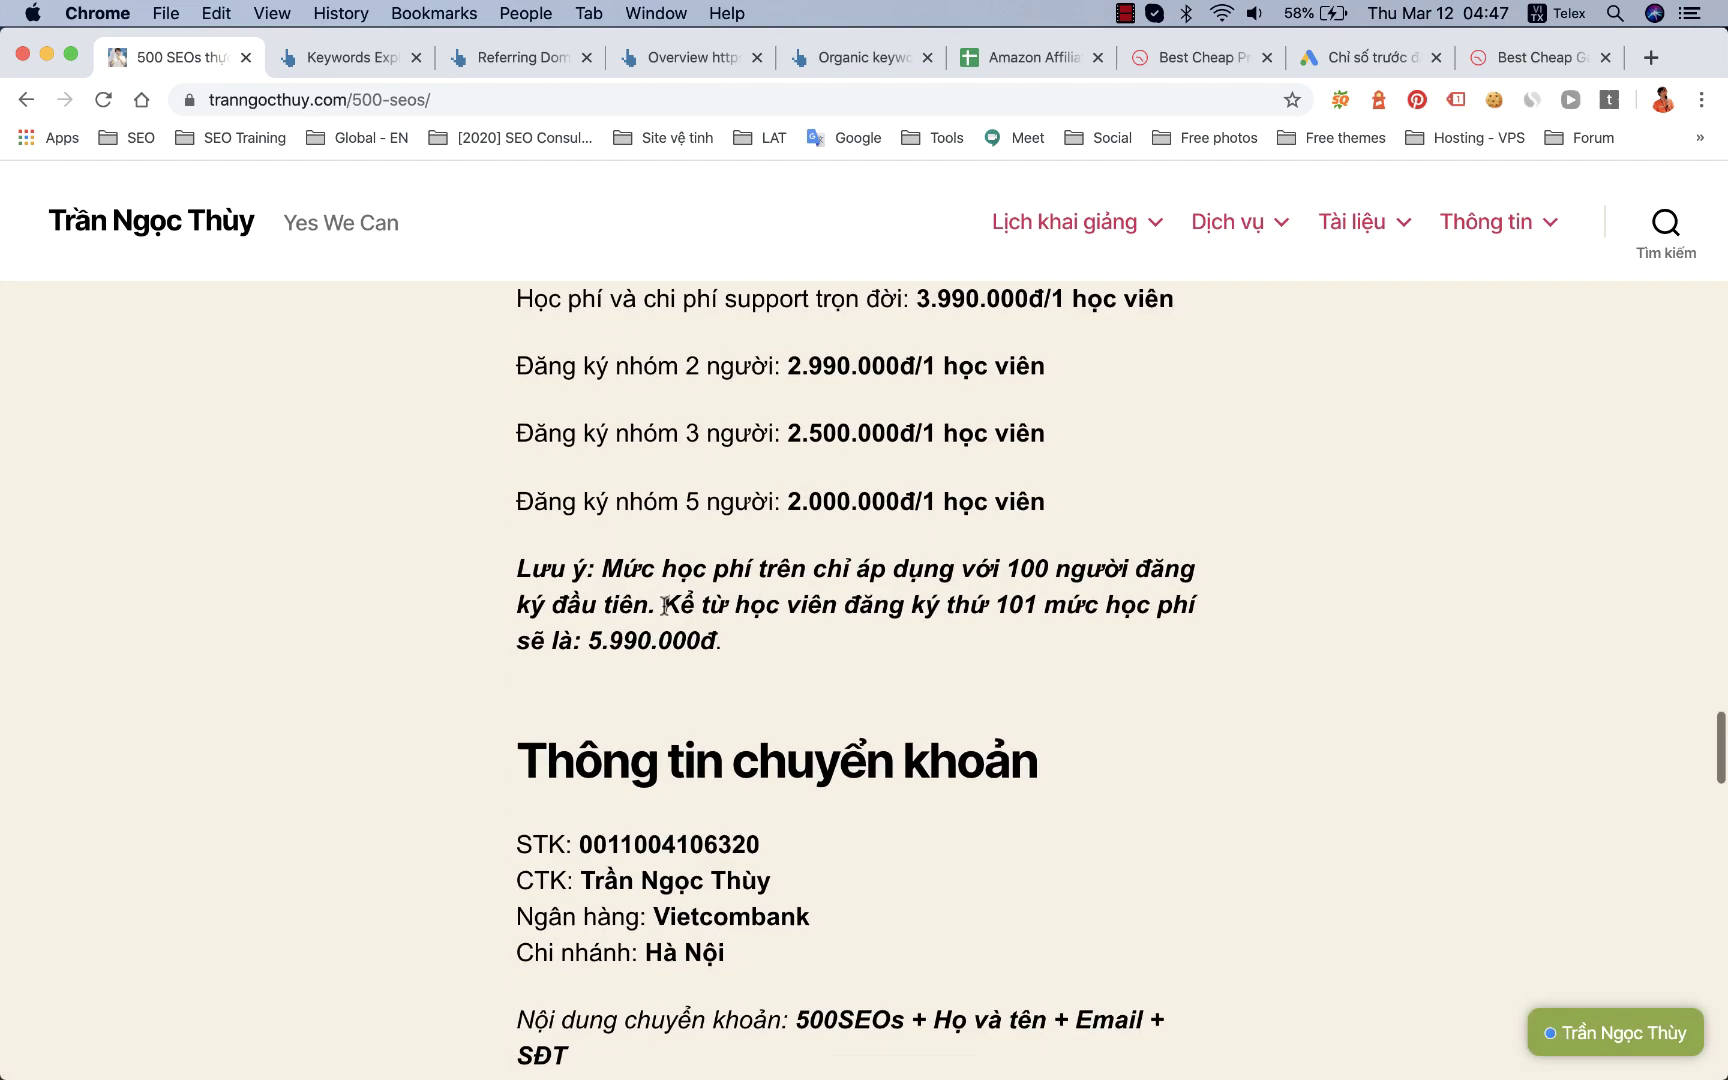
scroll(876, 615, up, 20)
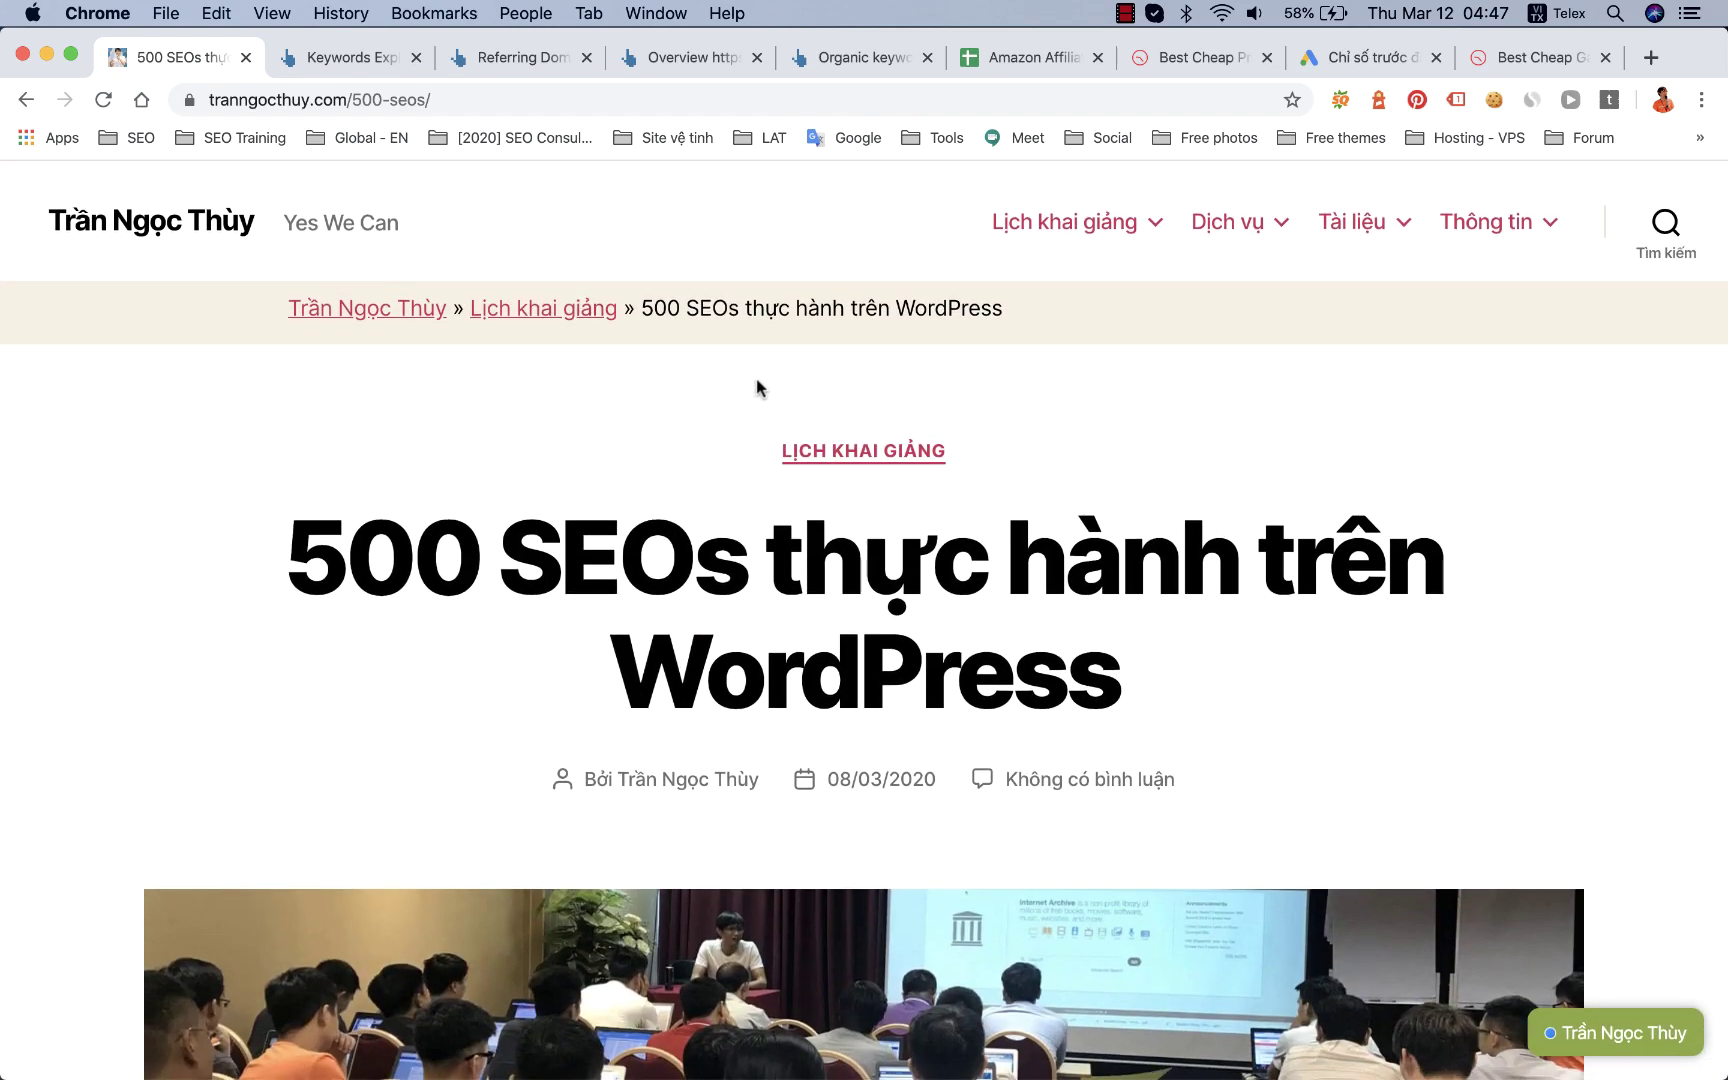
mouse_move(1050, 230)
click(1025, 292)
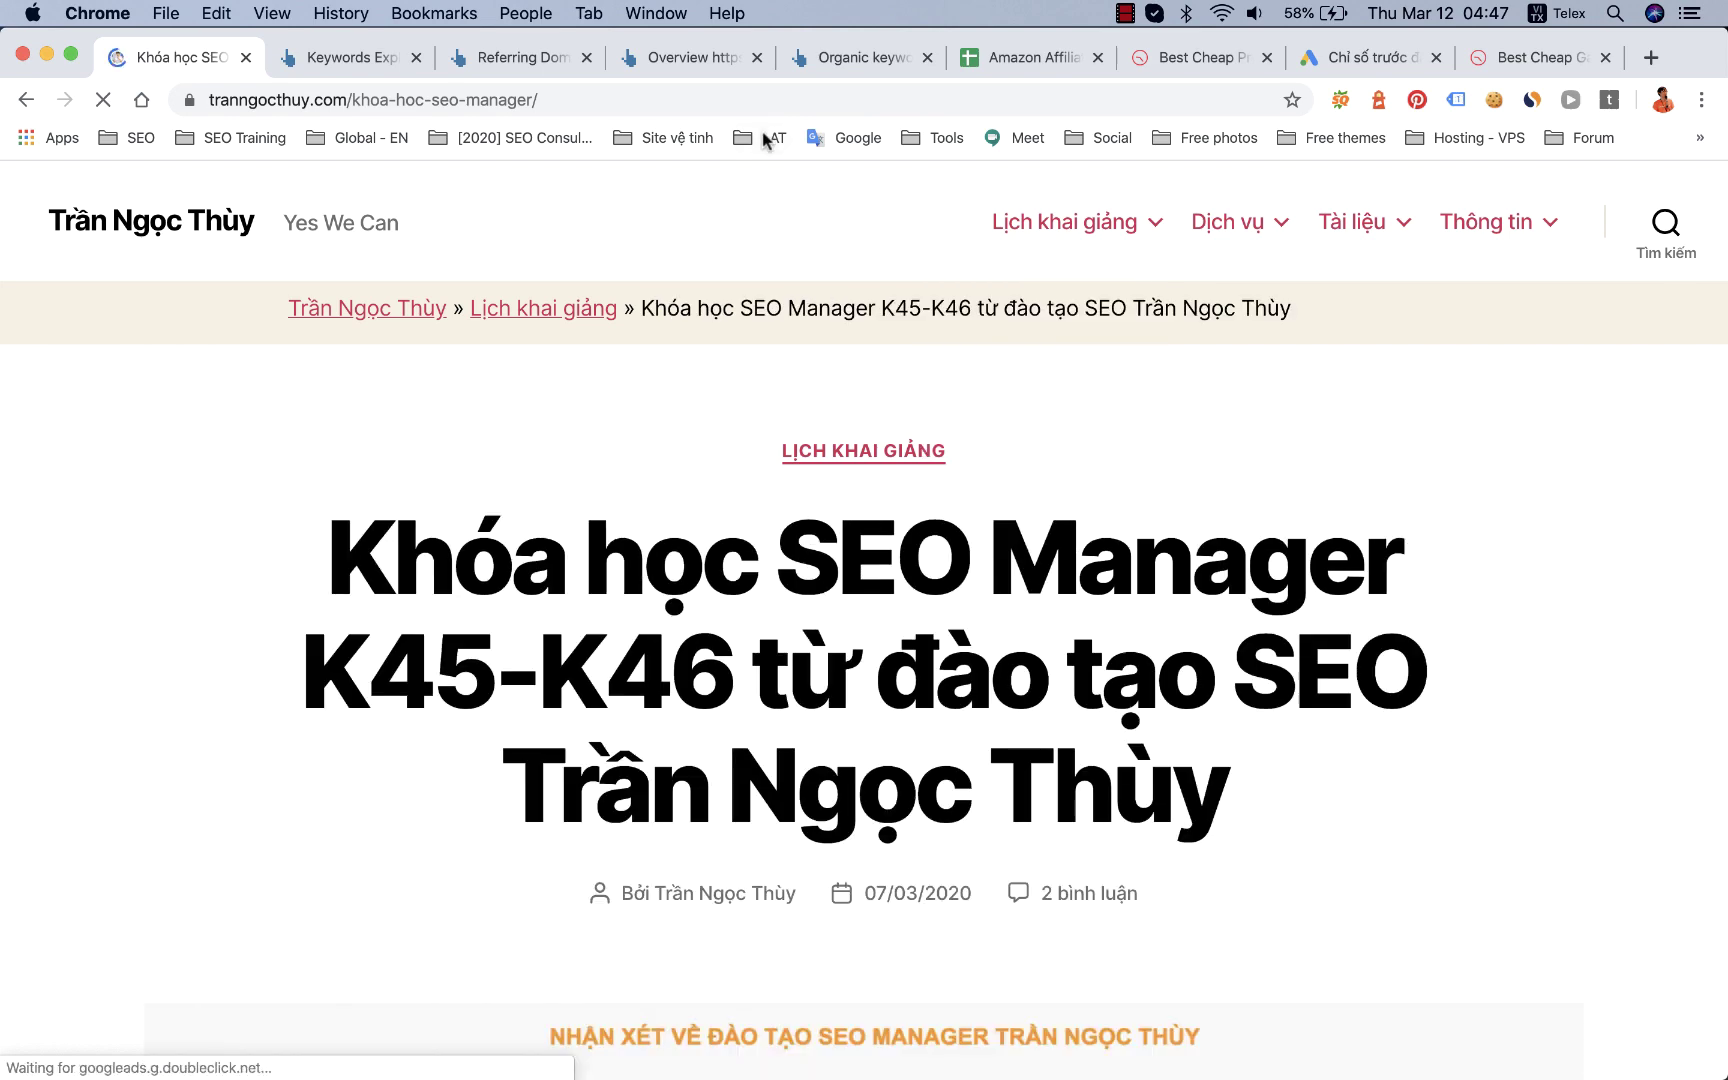
Step: Switch to the Tech Under 1000 gaming headsets article, open the site's home page and copy its address
click(1510, 60)
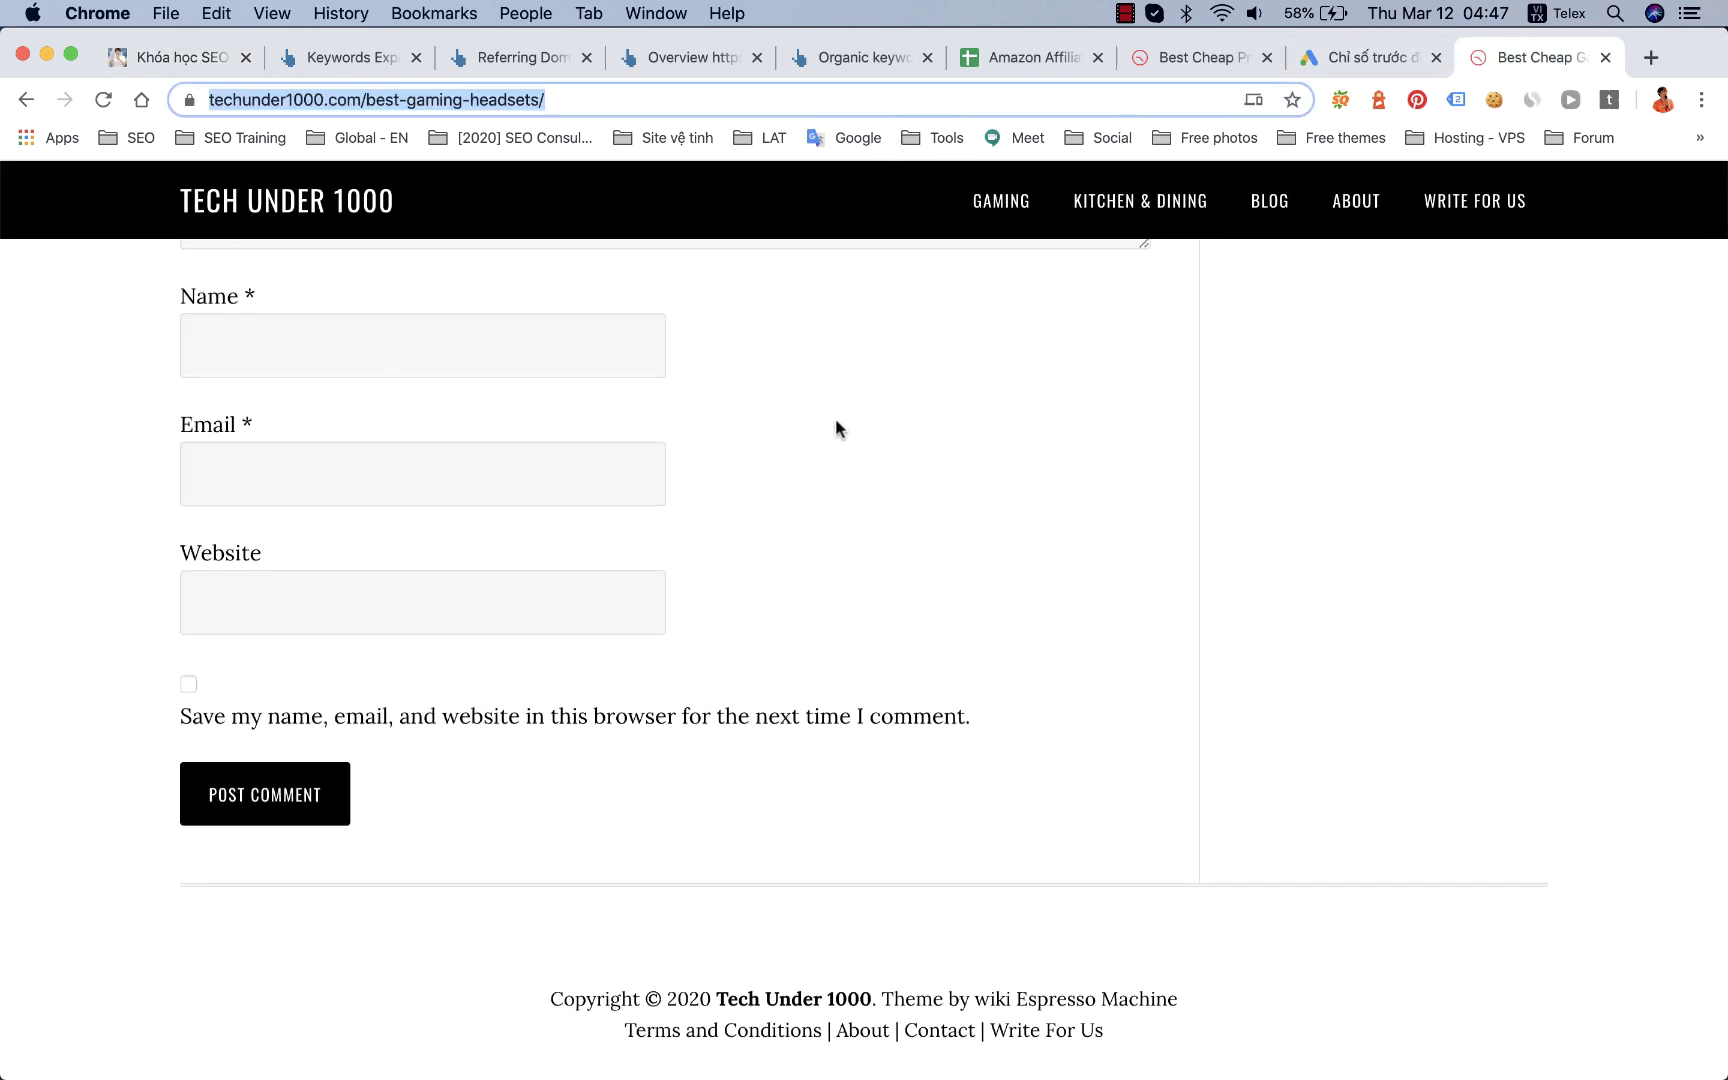
scroll(836, 418, up, 5)
click(326, 218)
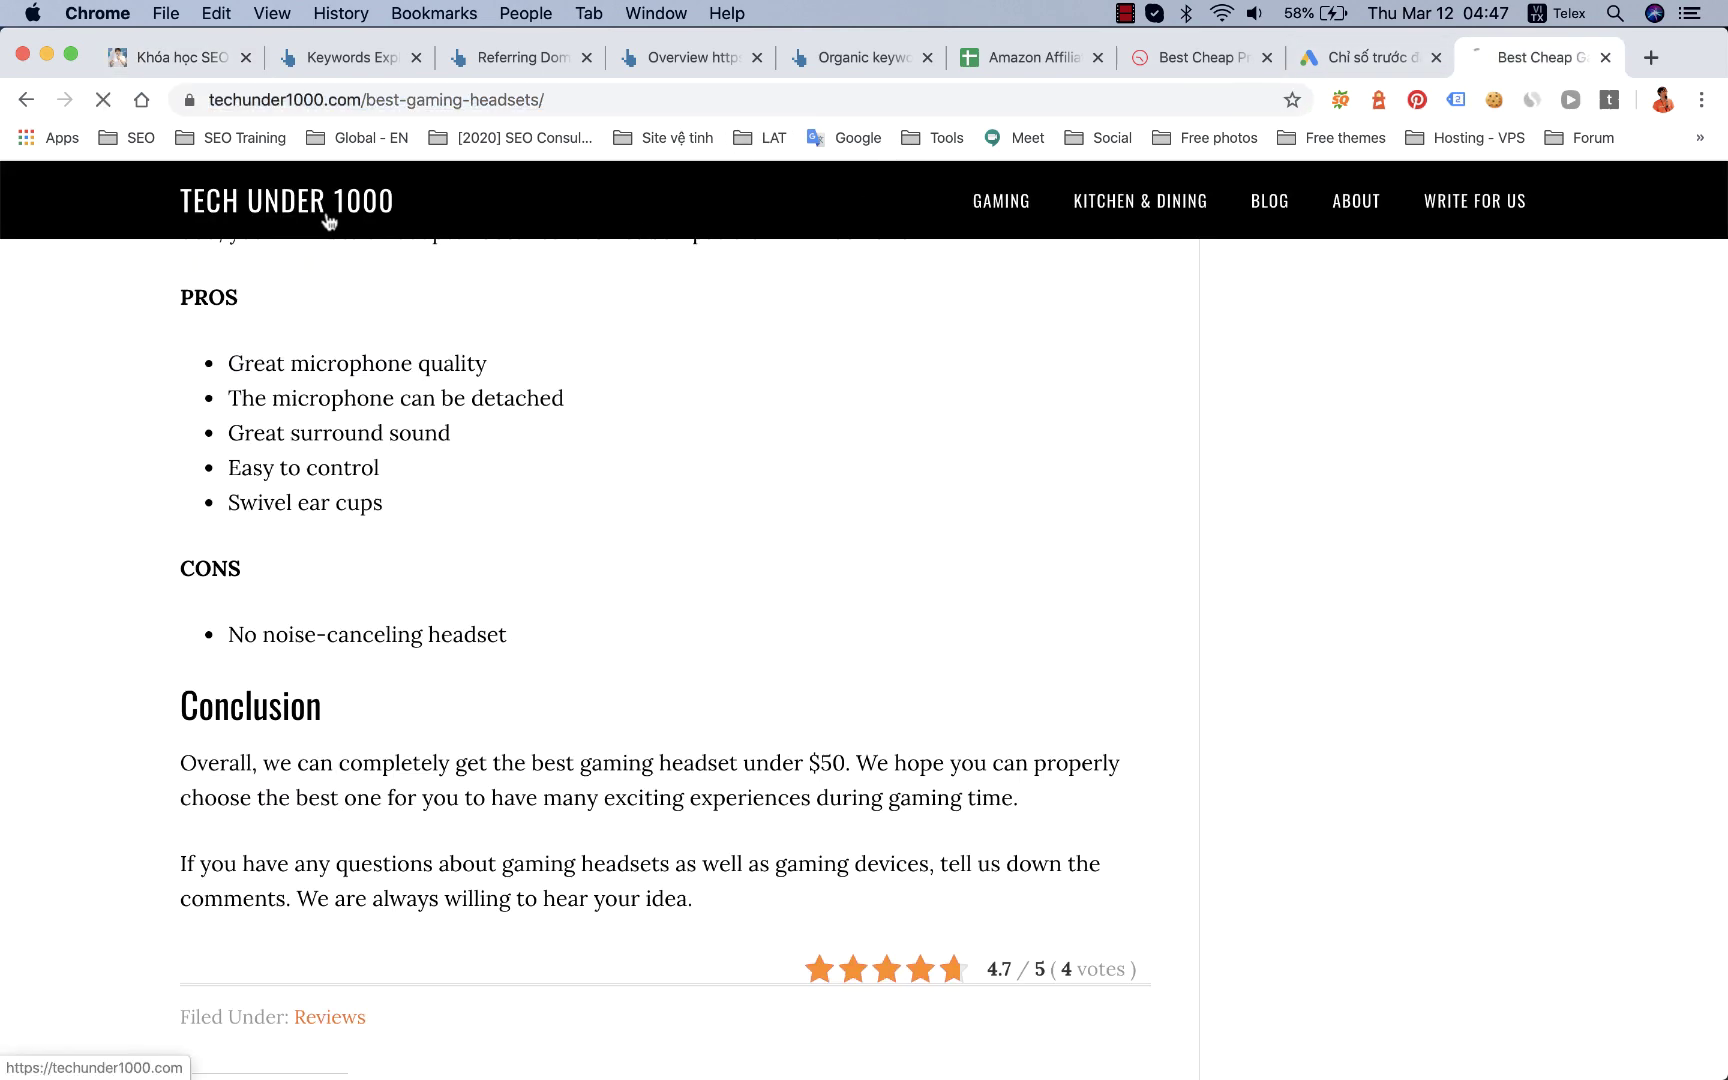
click(344, 100)
key(super+c)
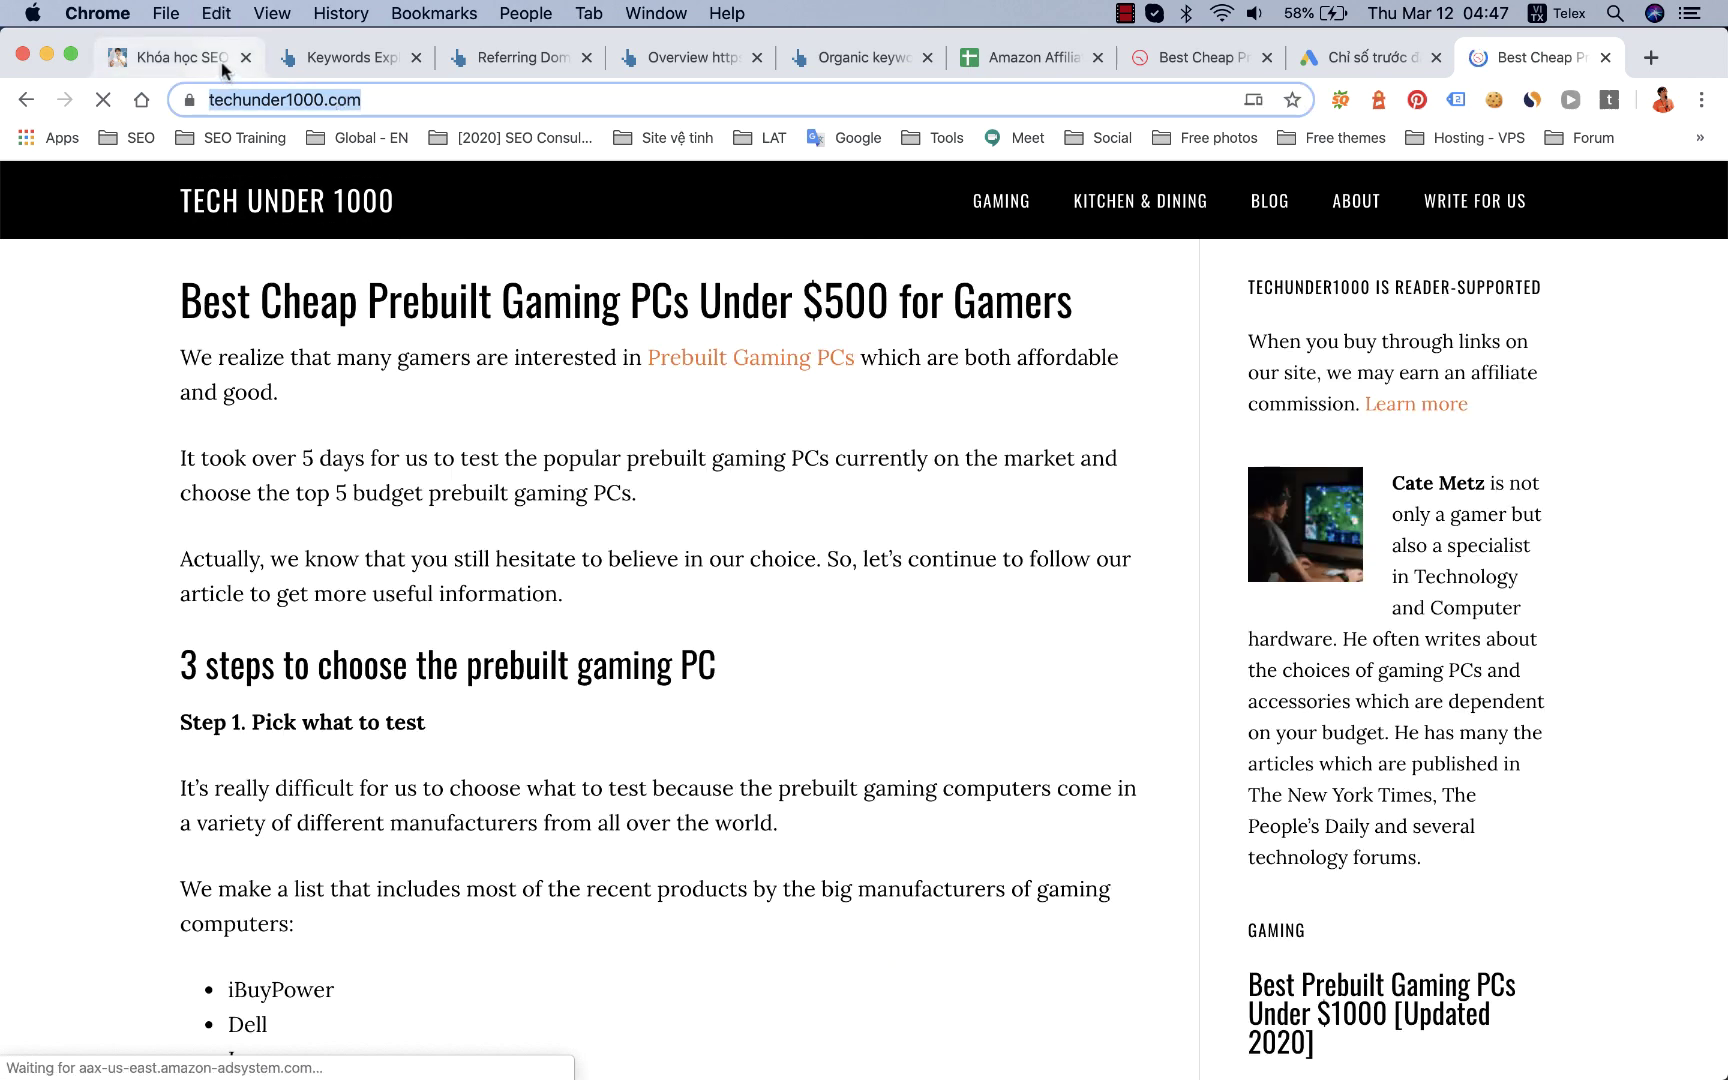
Step: Close the Ahrefs batch analysis page and the neighbouring Ahrefs overview page
click(840, 60)
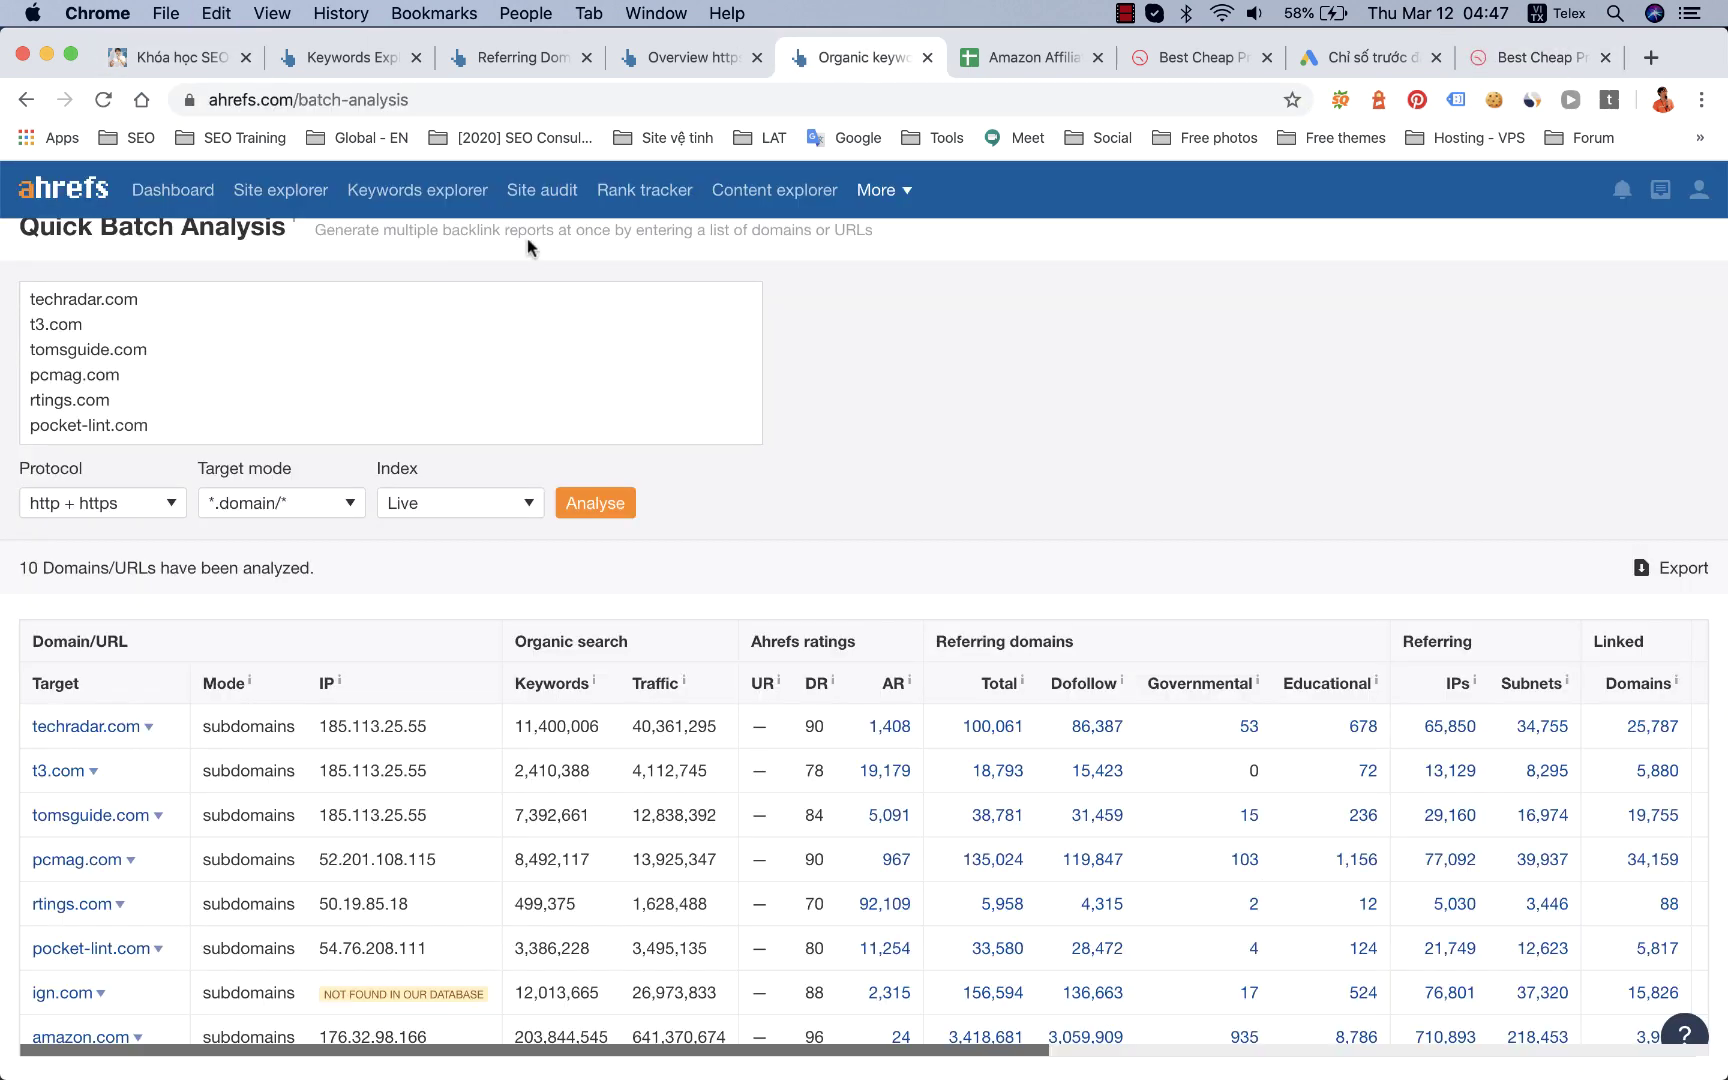
key(super+w)
click(723, 62)
key(super+w)
Step: Replace the PC Gamer URL in Ahrefs Site Explorer with techunder1000.com/ and analyse it in *.domain/* mode
click(571, 58)
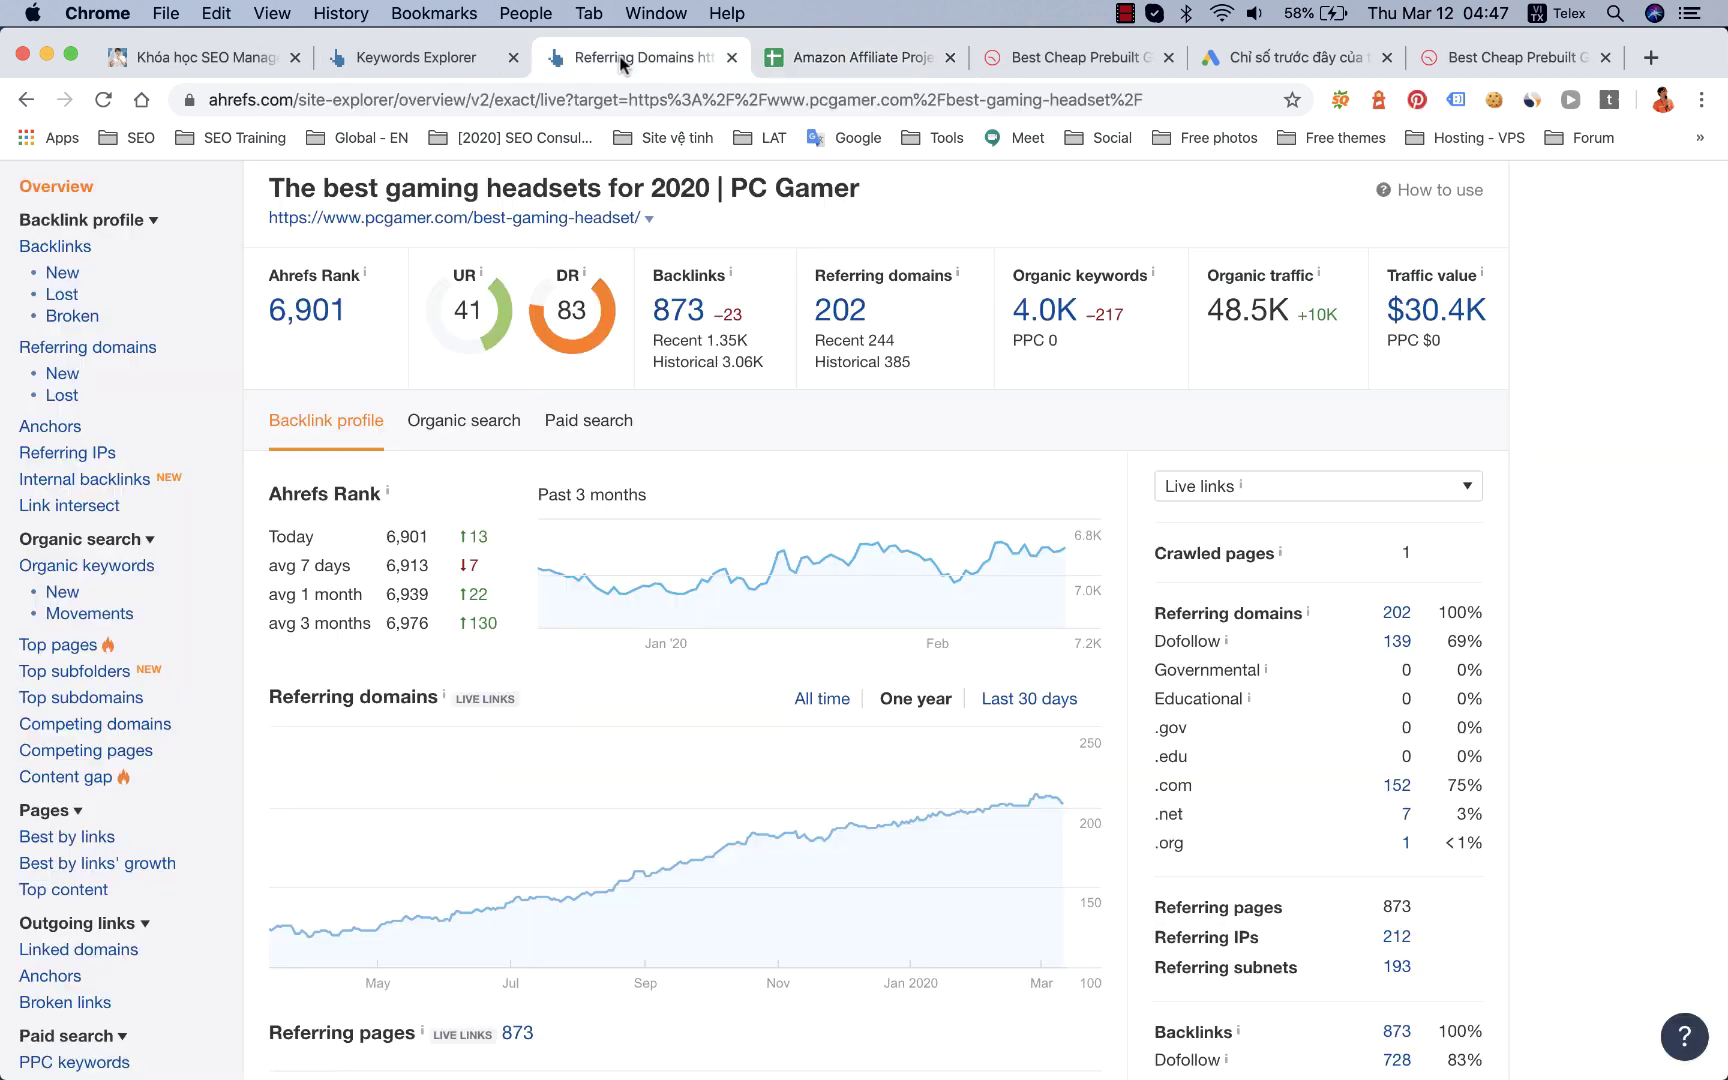
scroll(348, 245, up, 3)
triple_click(348, 245)
key(super+v)
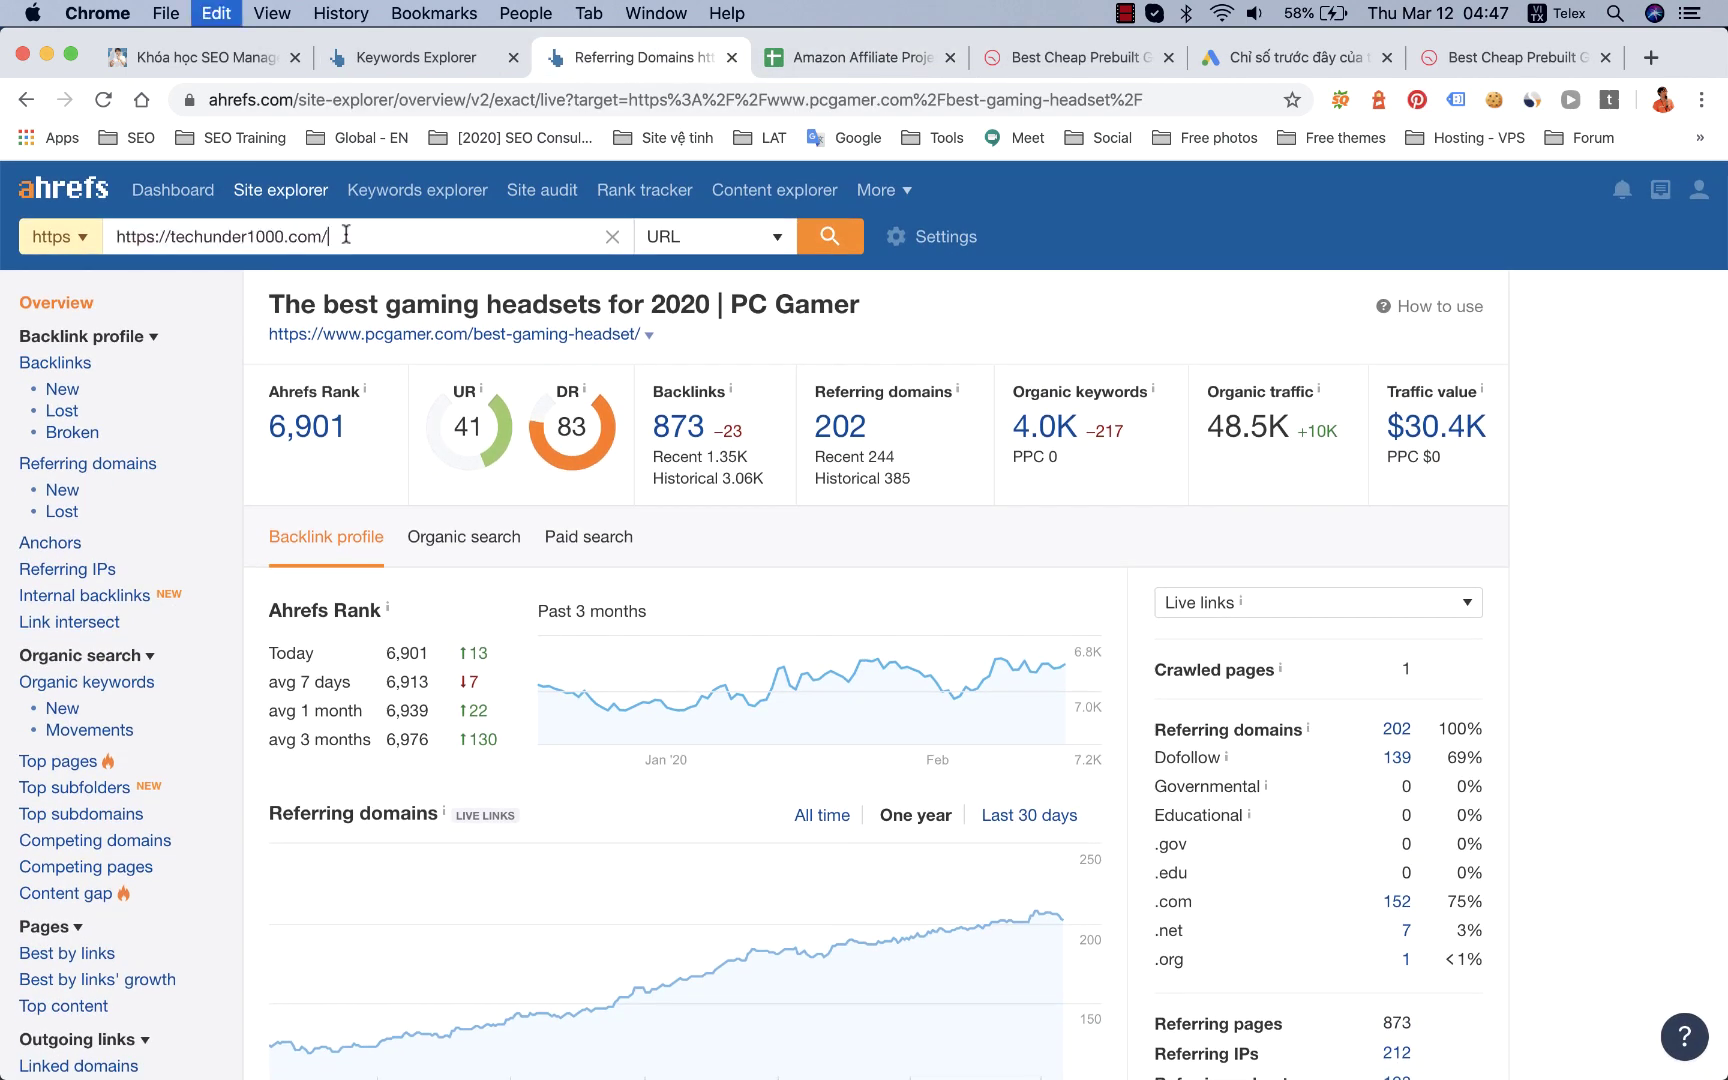
click(825, 245)
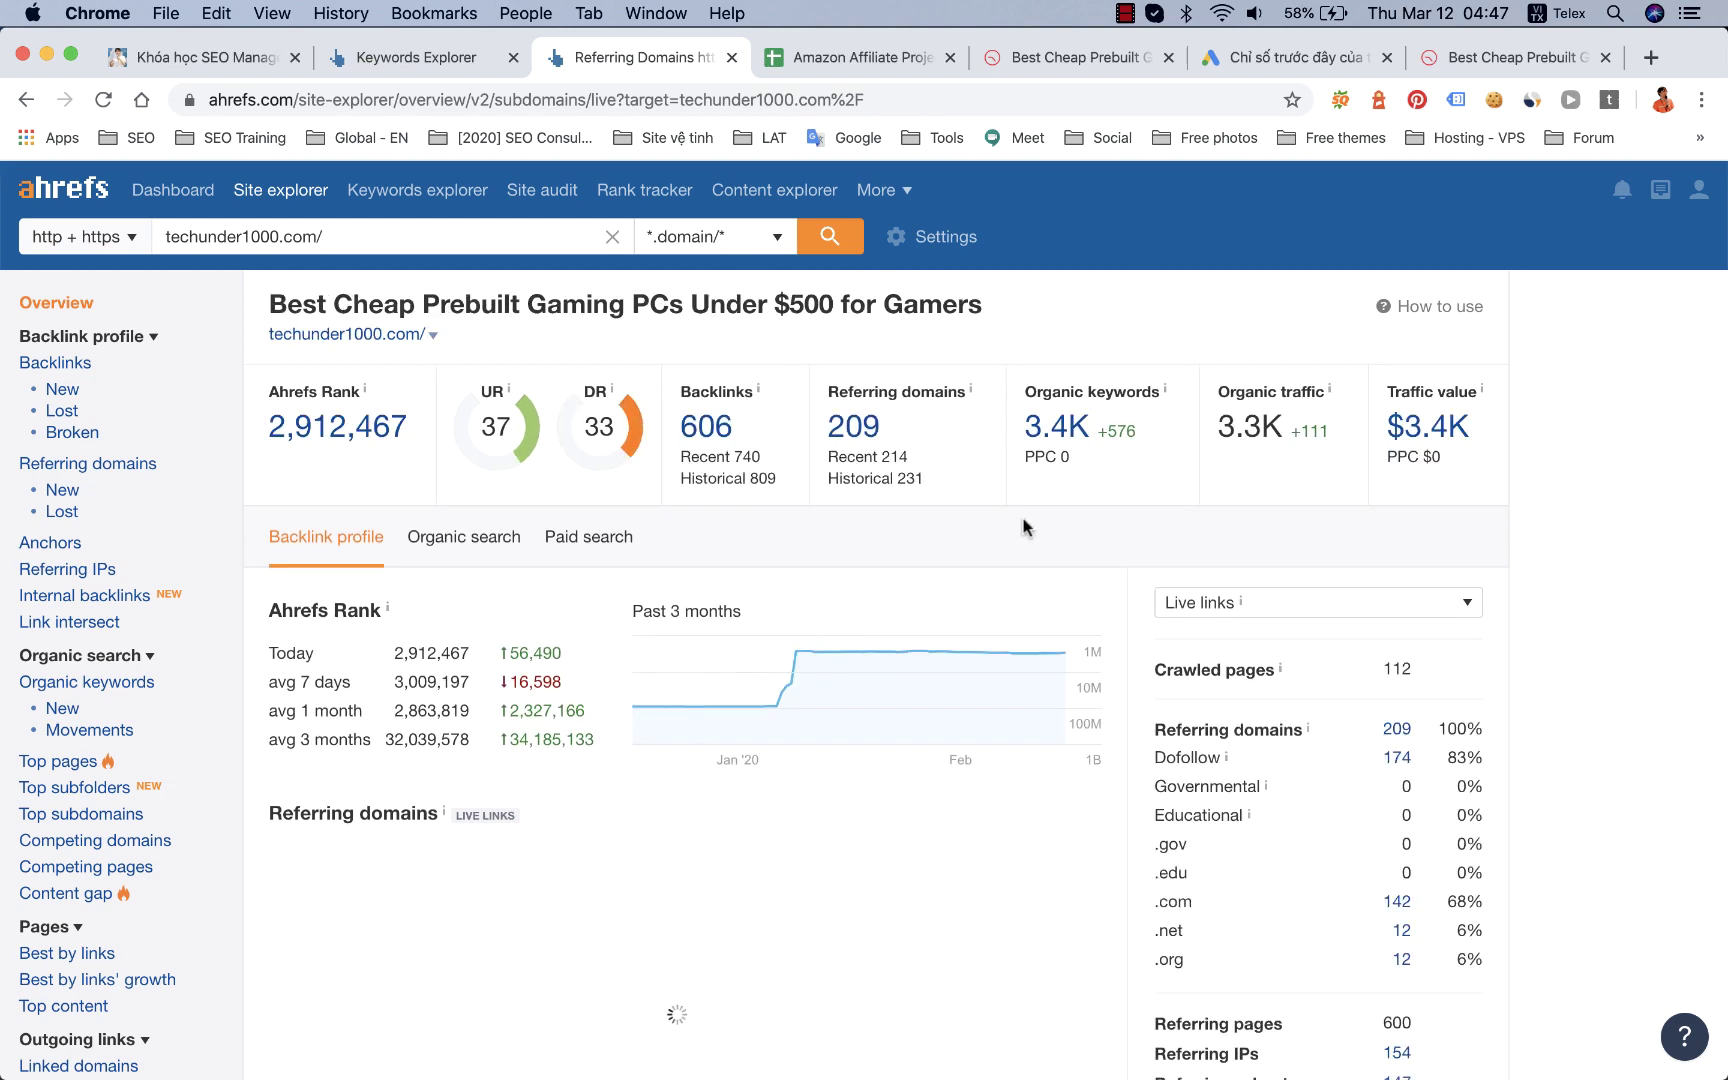
Step: Examine techunder1000.com's traffic value, organic traffic and referring domains growth in the overview, and return to the Tech Under 1000 home page
scroll(1320, 570, down, 3)
scroll(1338, 620, up, 1)
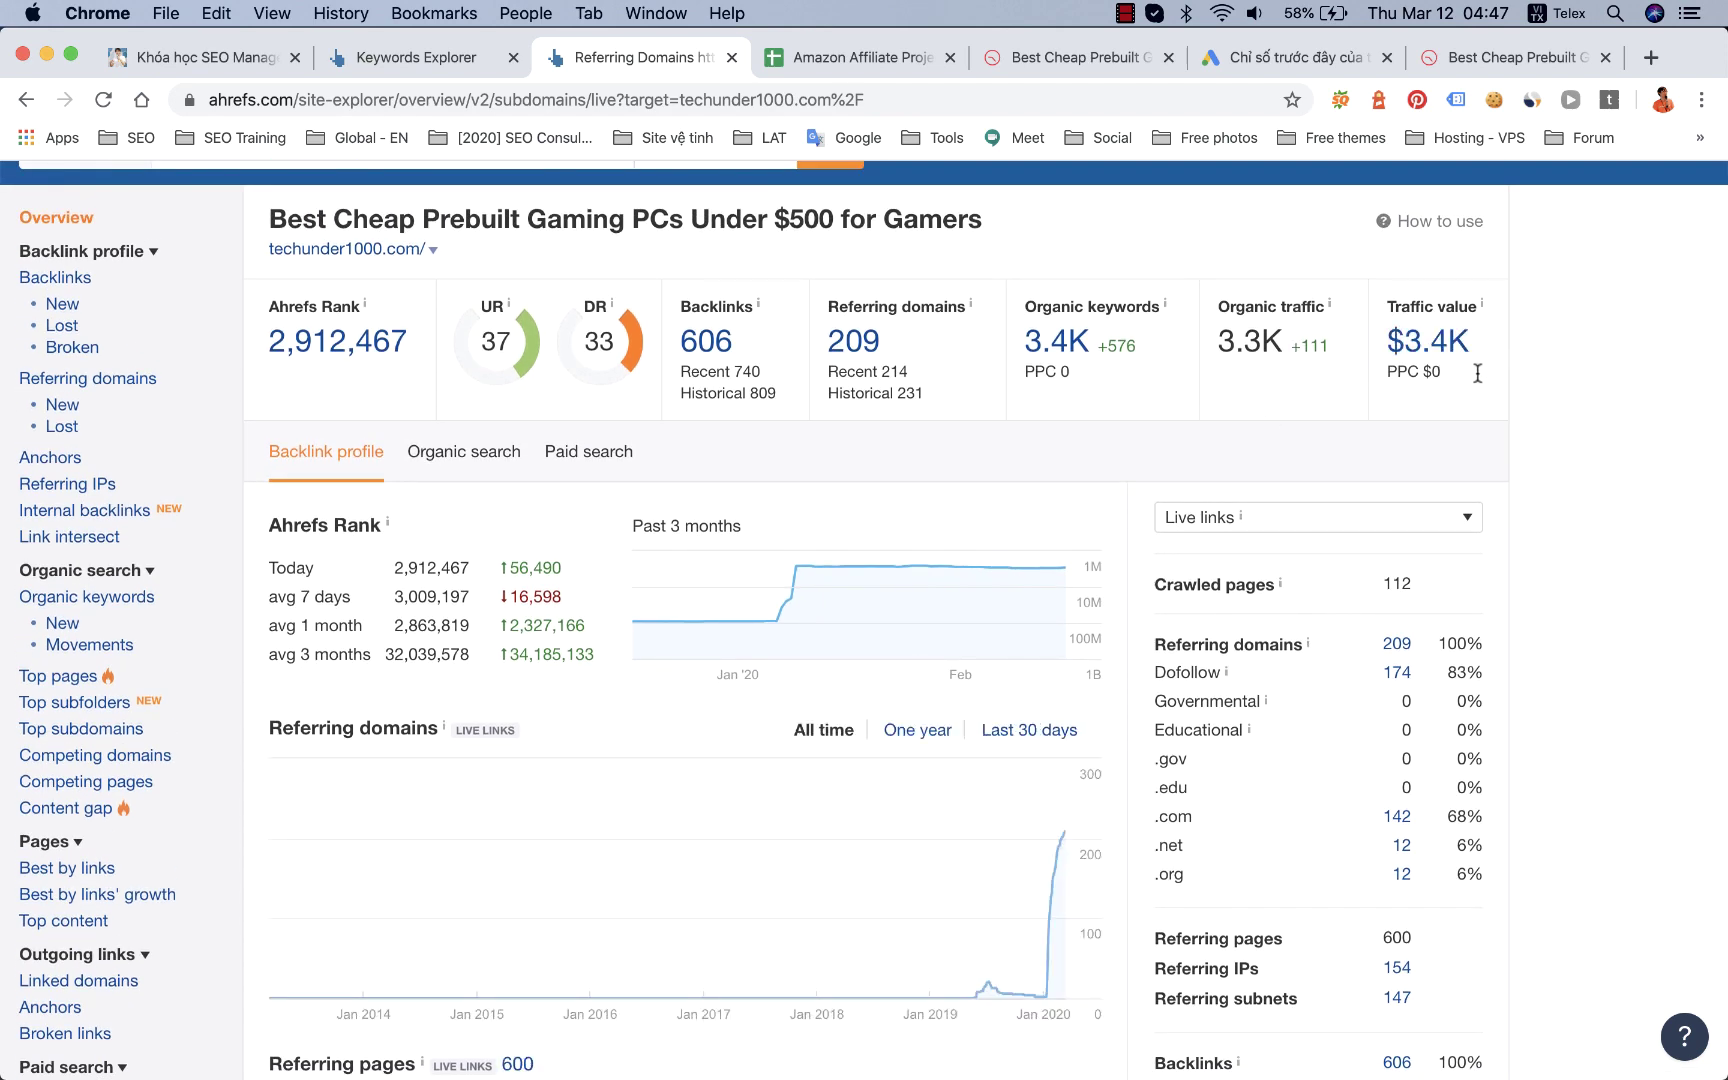
drag(1456, 388, 1390, 306)
click(1303, 270)
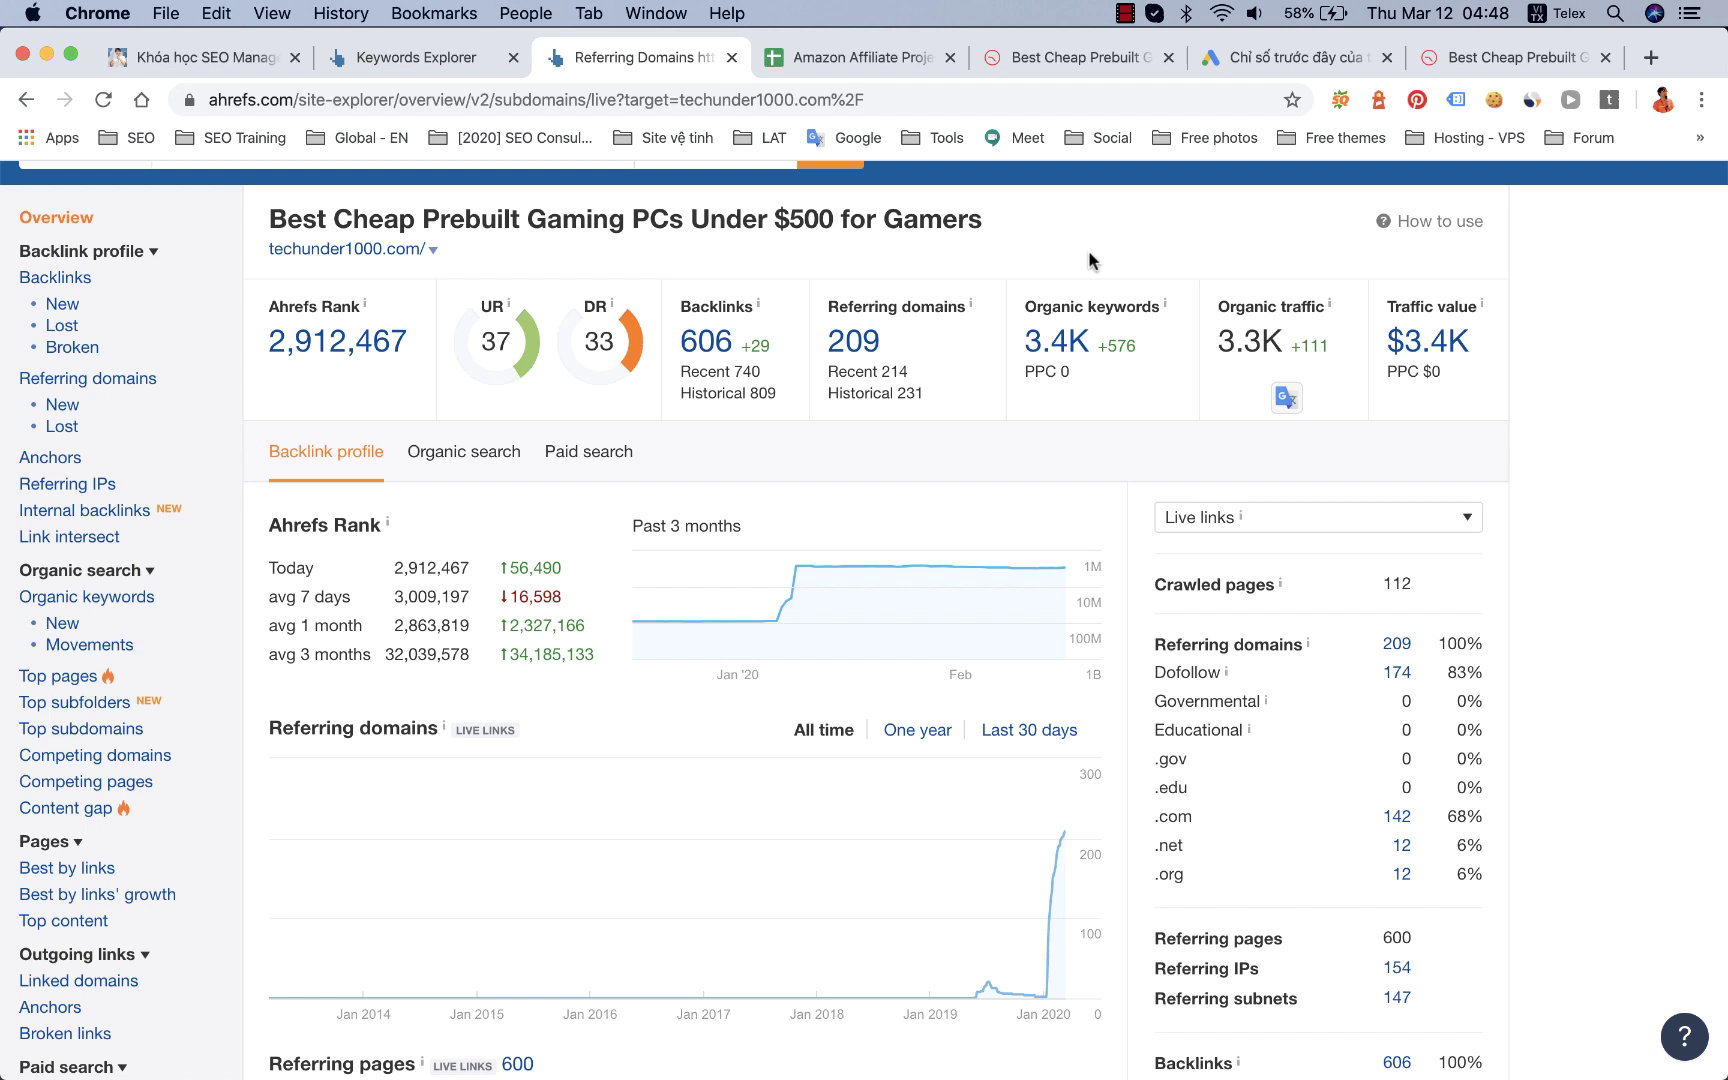
scroll(1025, 217, up, 2)
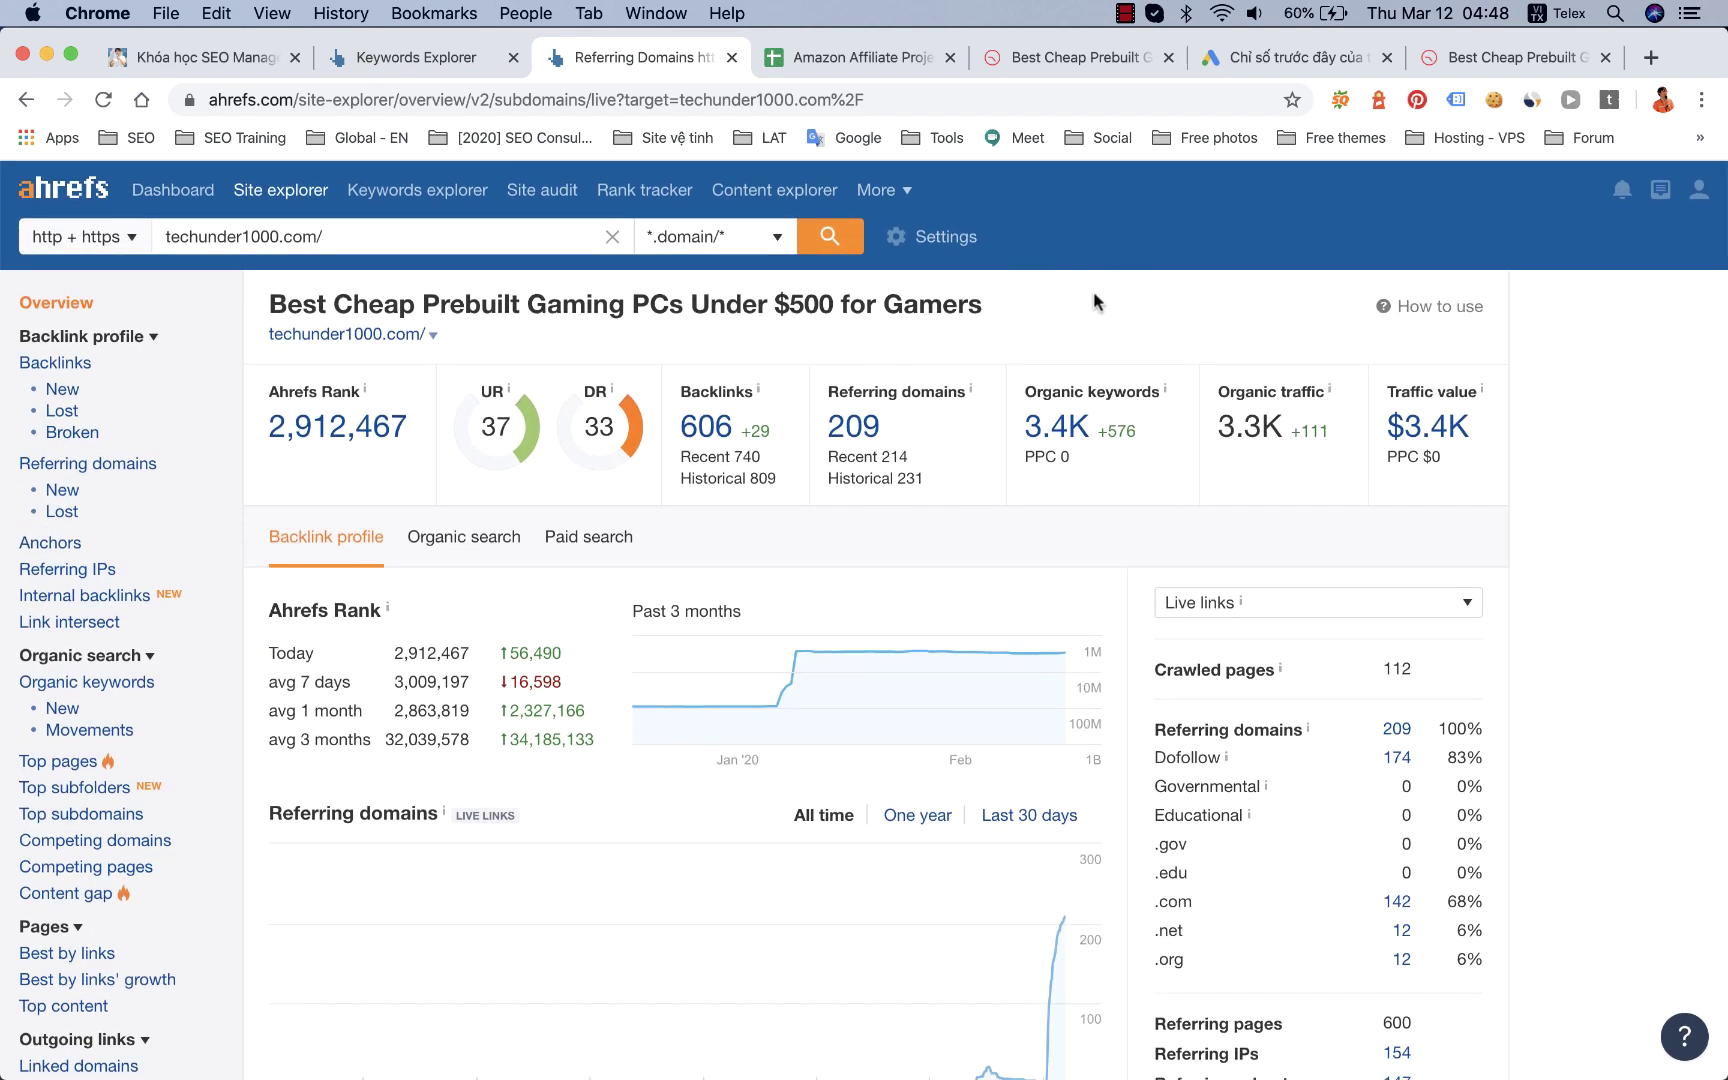
scroll(1050, 555, down, 5)
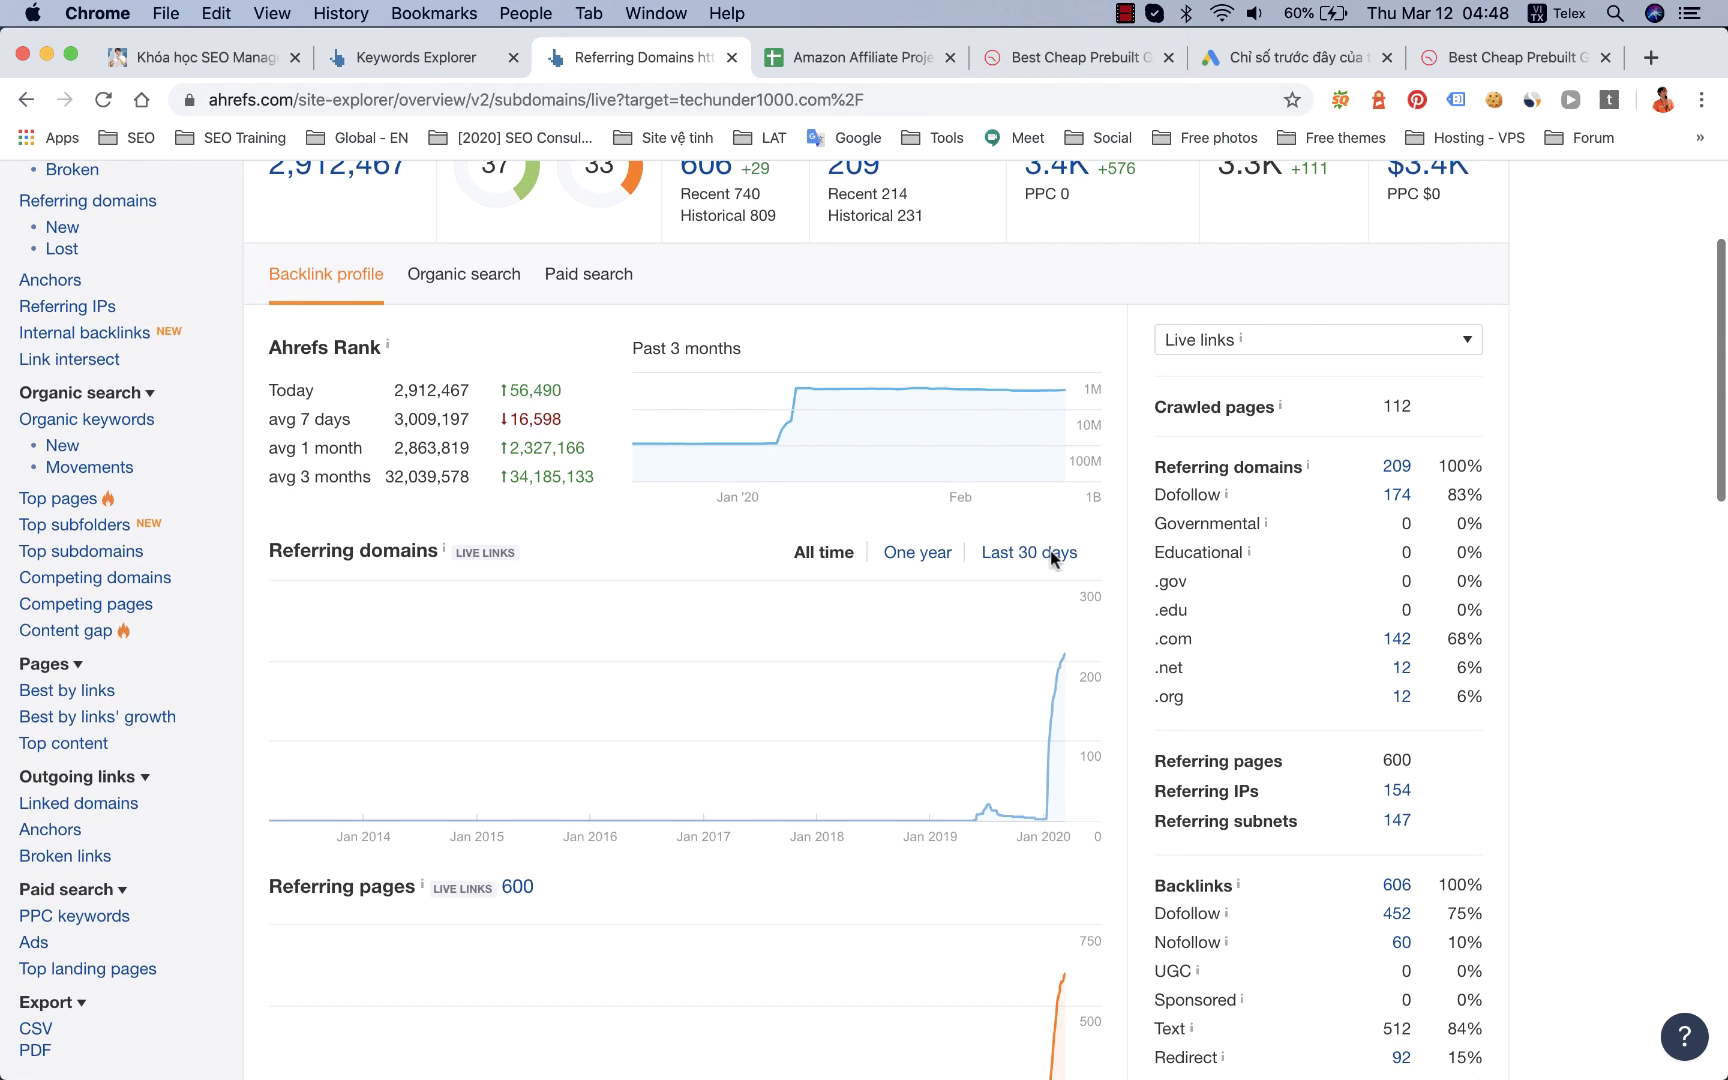
scroll(1050, 549, up, 5)
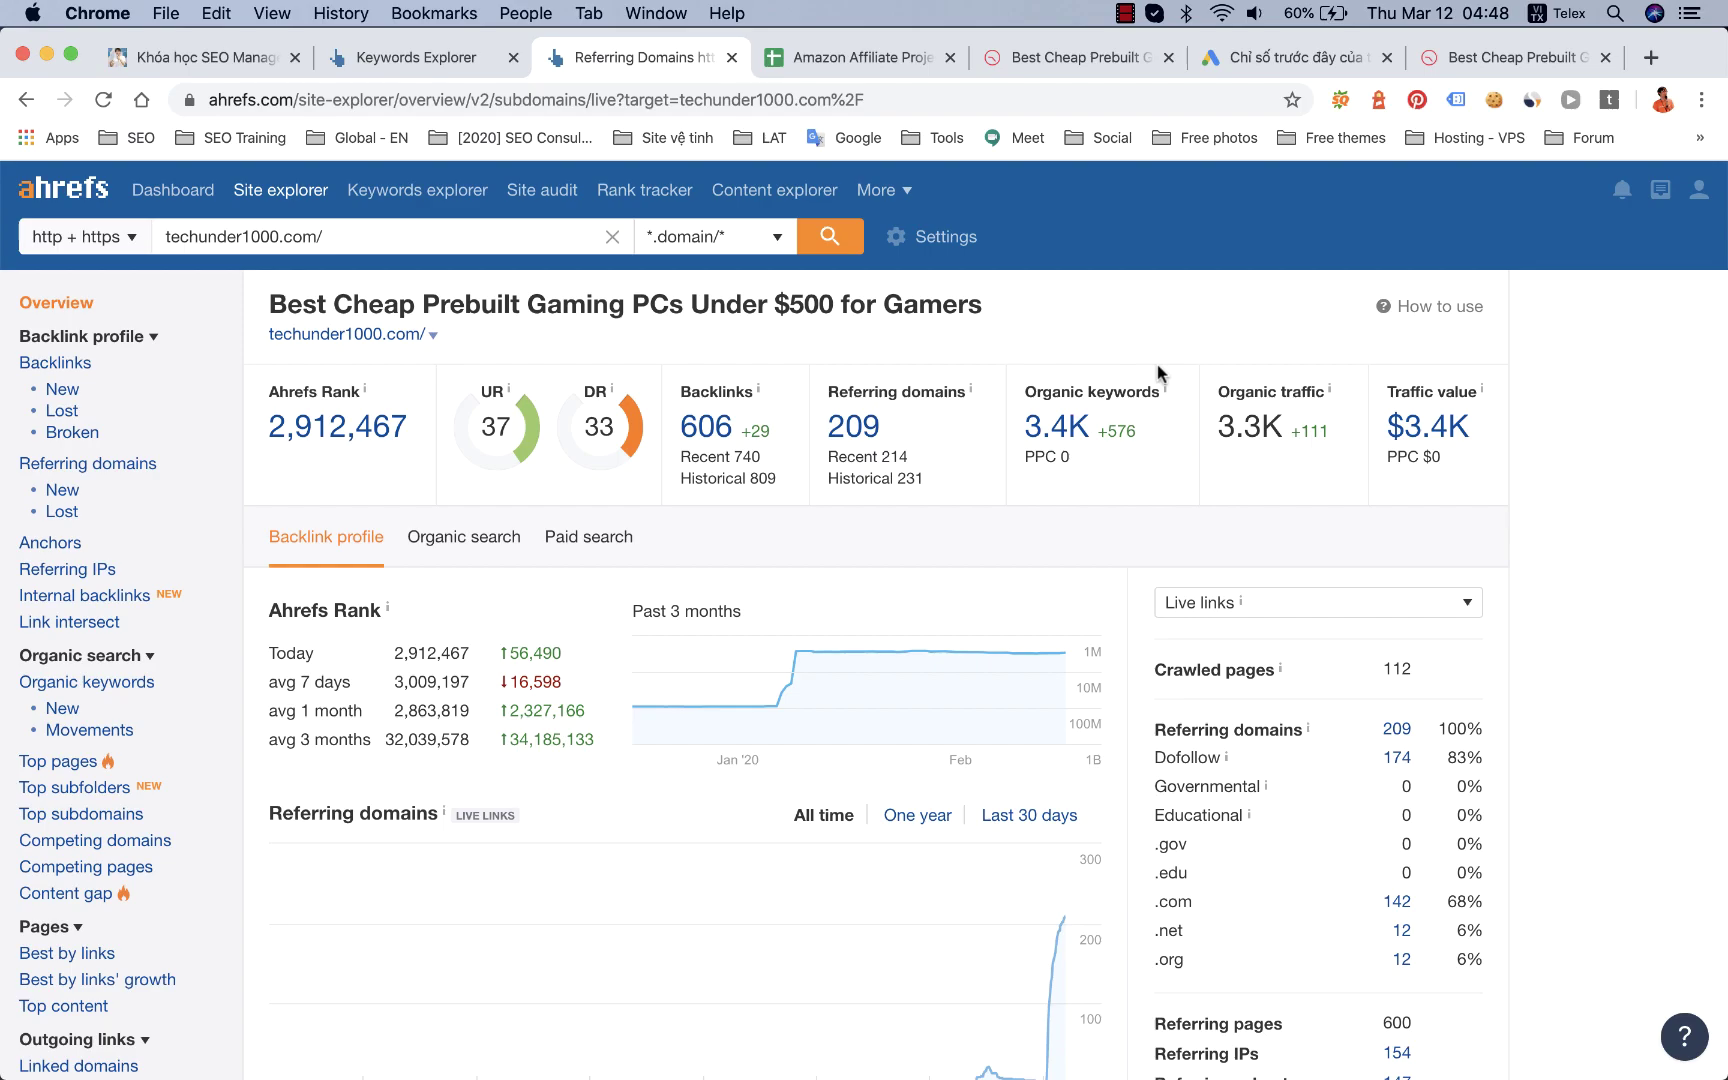
click(1071, 60)
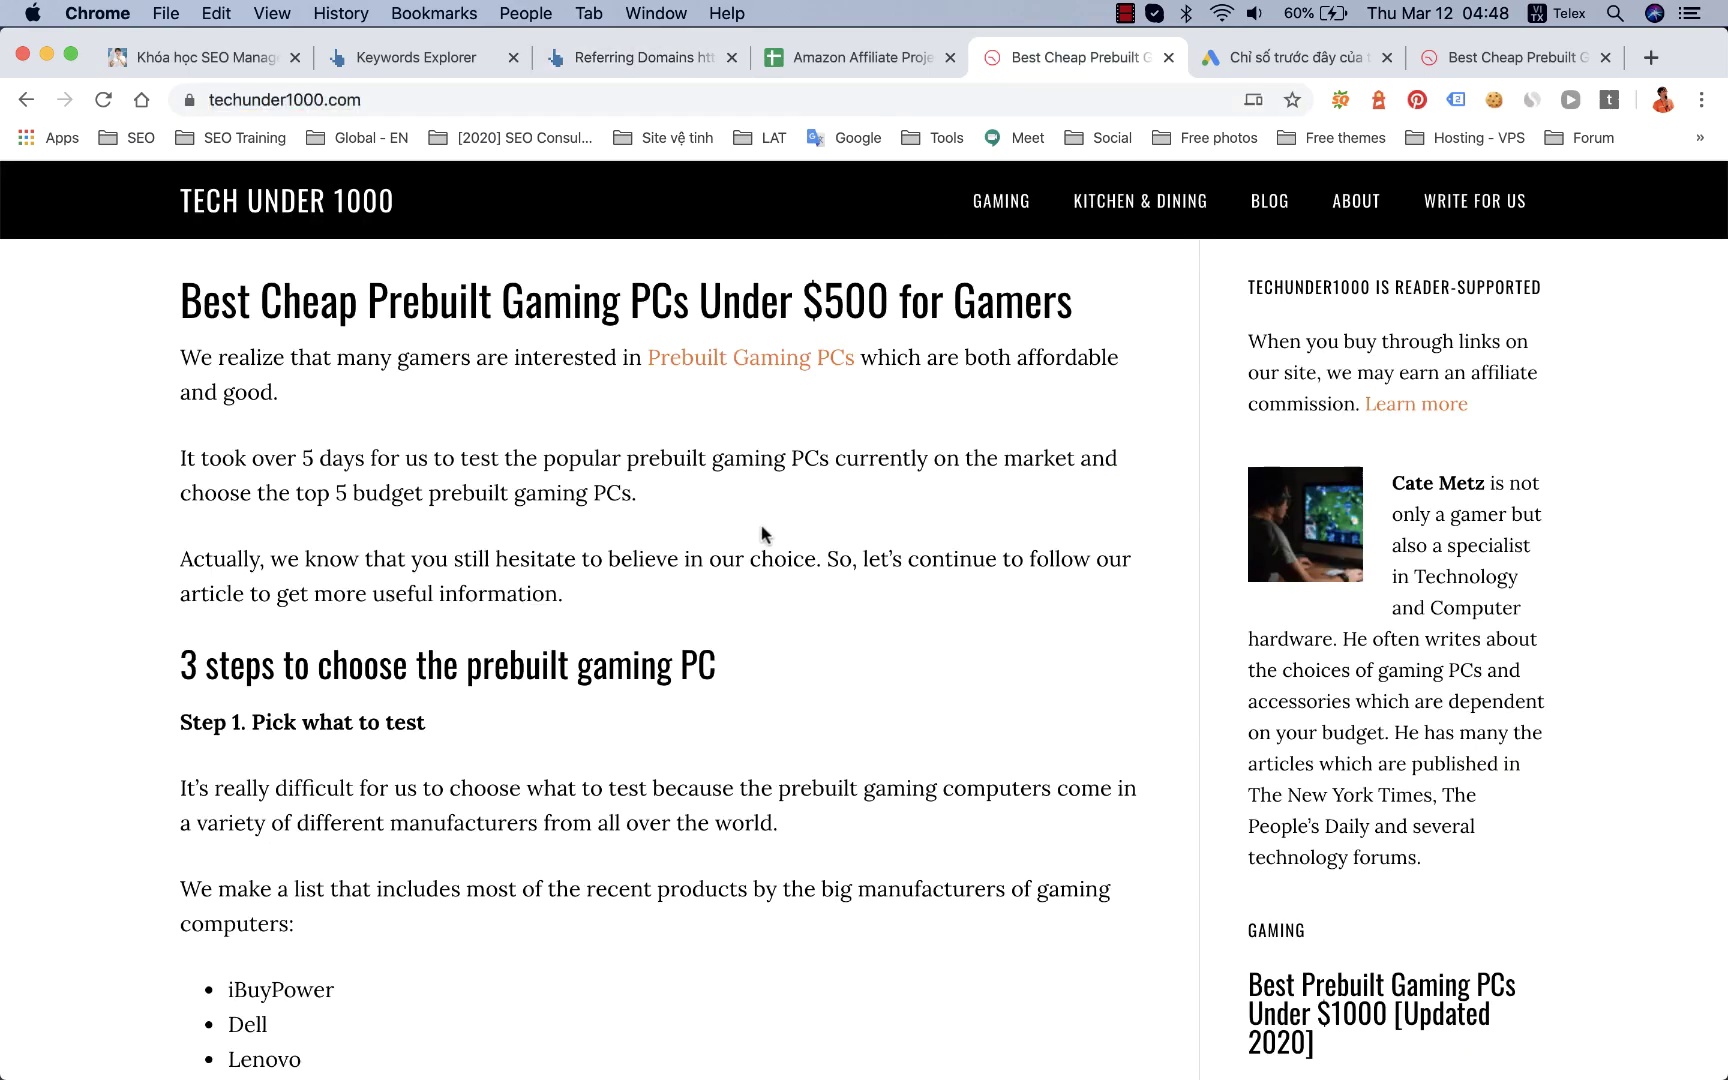